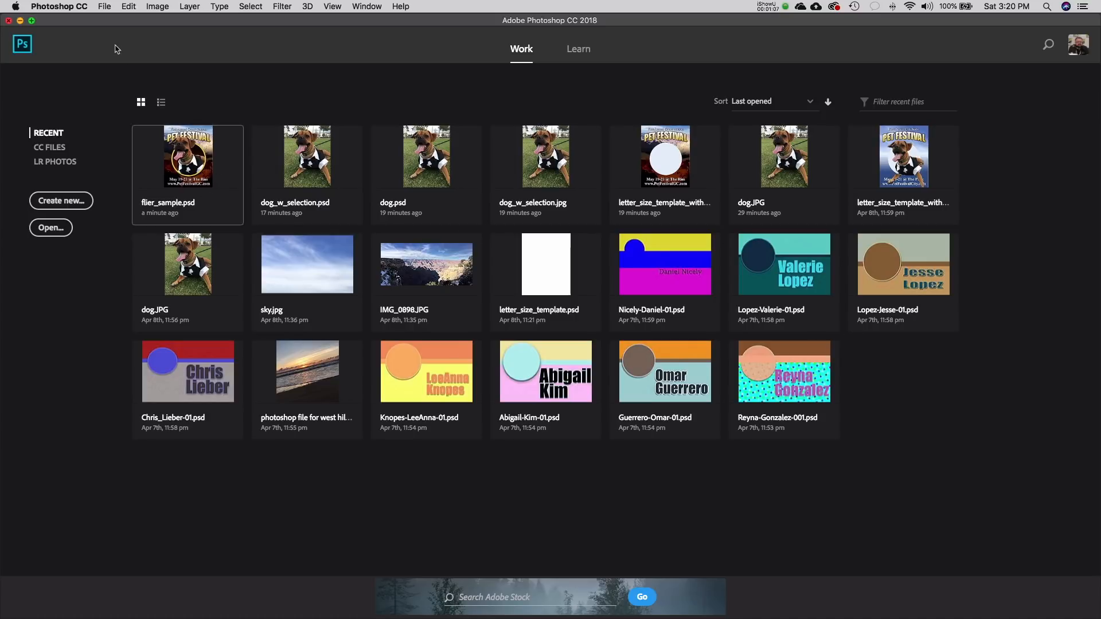
- Open flier_sample.psd from the Pet Festival Flier folder
{"action": "left_click", "coordinate": [106, 8]}
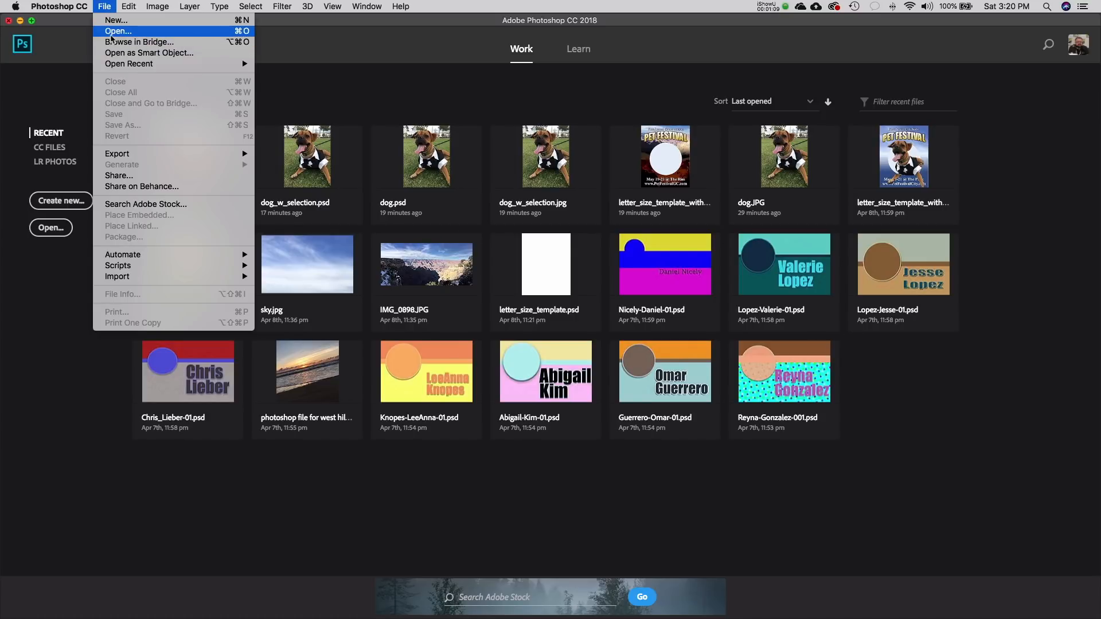
{"action": "left_click", "coordinate": [113, 31]}
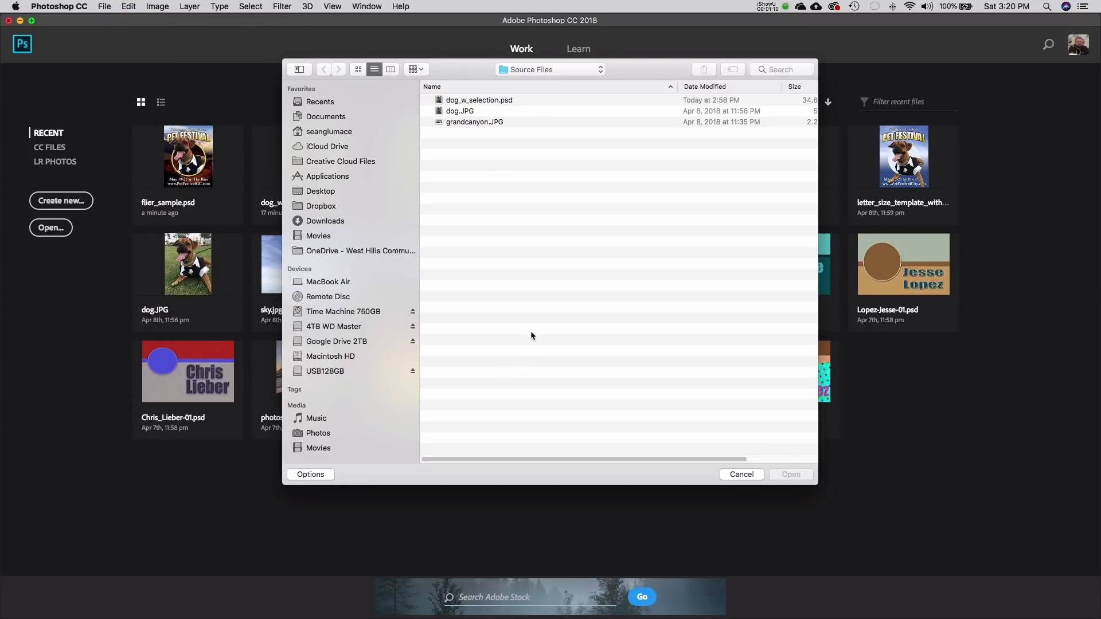
{"action": "left_click", "coordinate": [532, 69]}
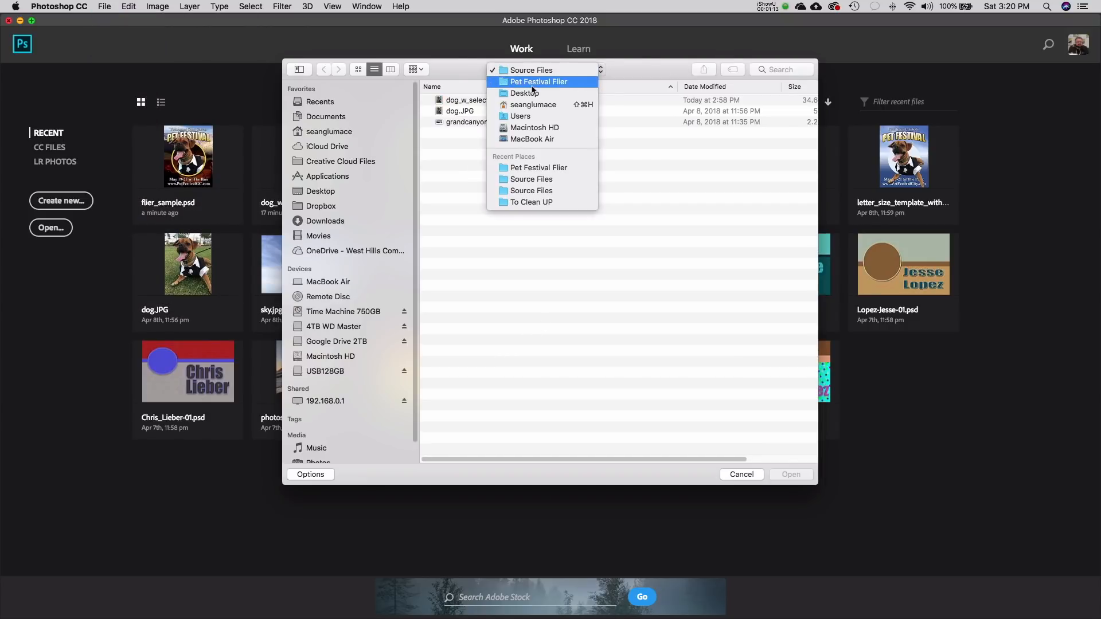
{"action": "left_click", "coordinate": [532, 86]}
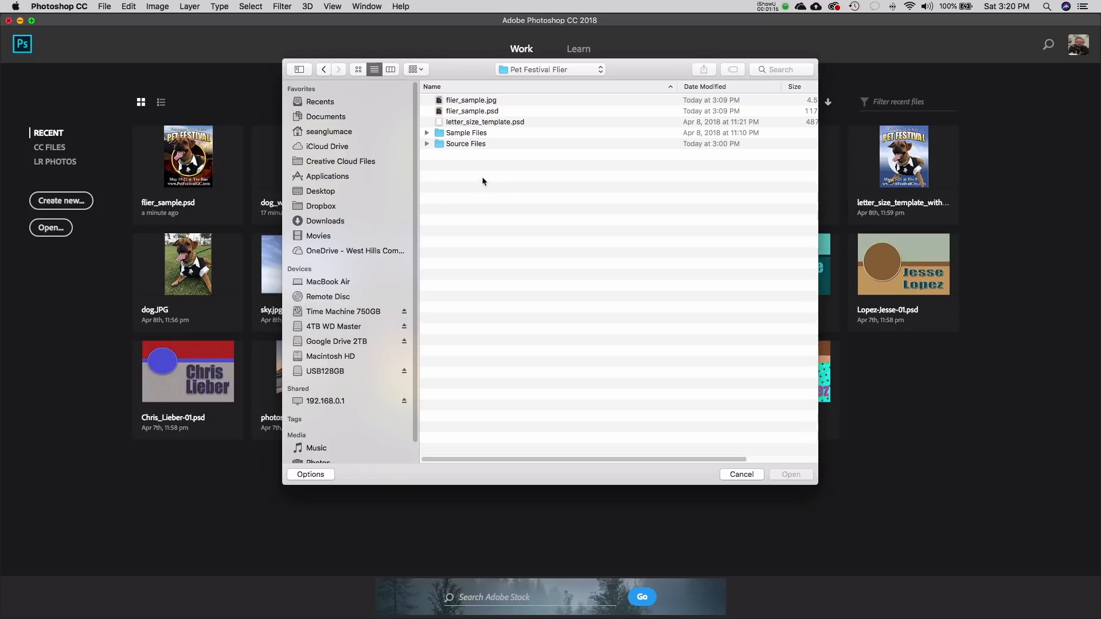
{"action": "left_click", "coordinate": [493, 111]}
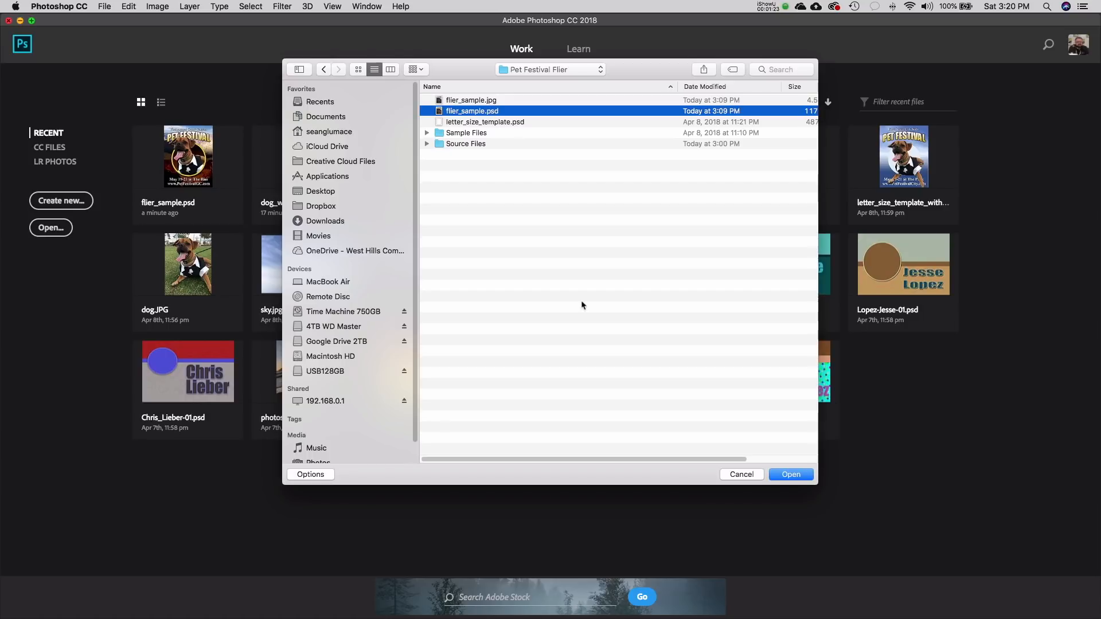
{"action": "left_click", "coordinate": [787, 478]}
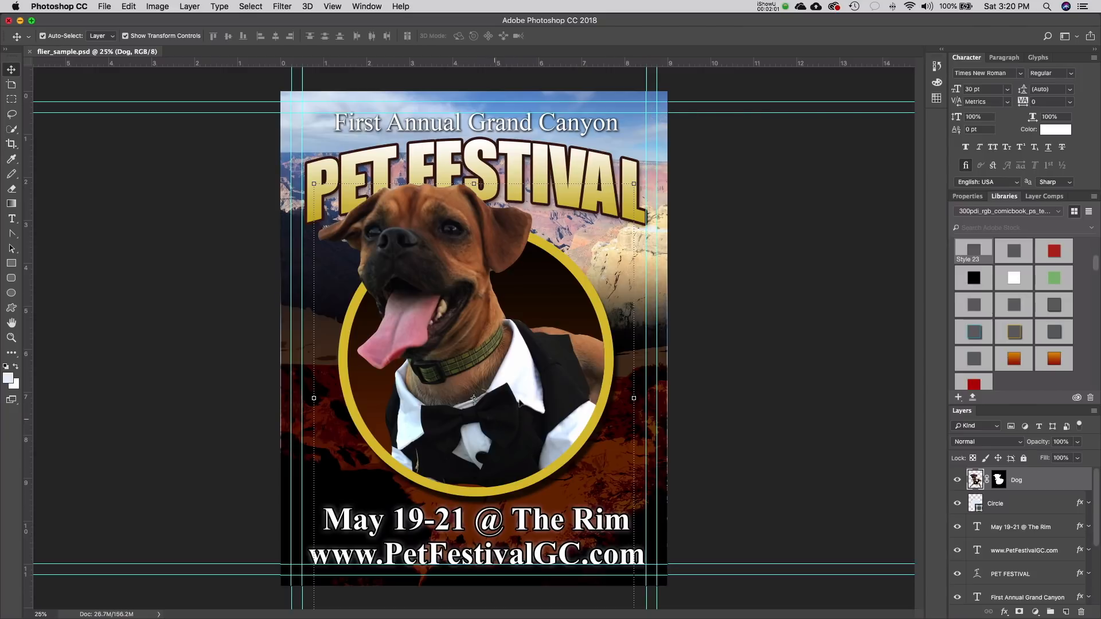
{"action": "left_click", "coordinate": [775, 9]}
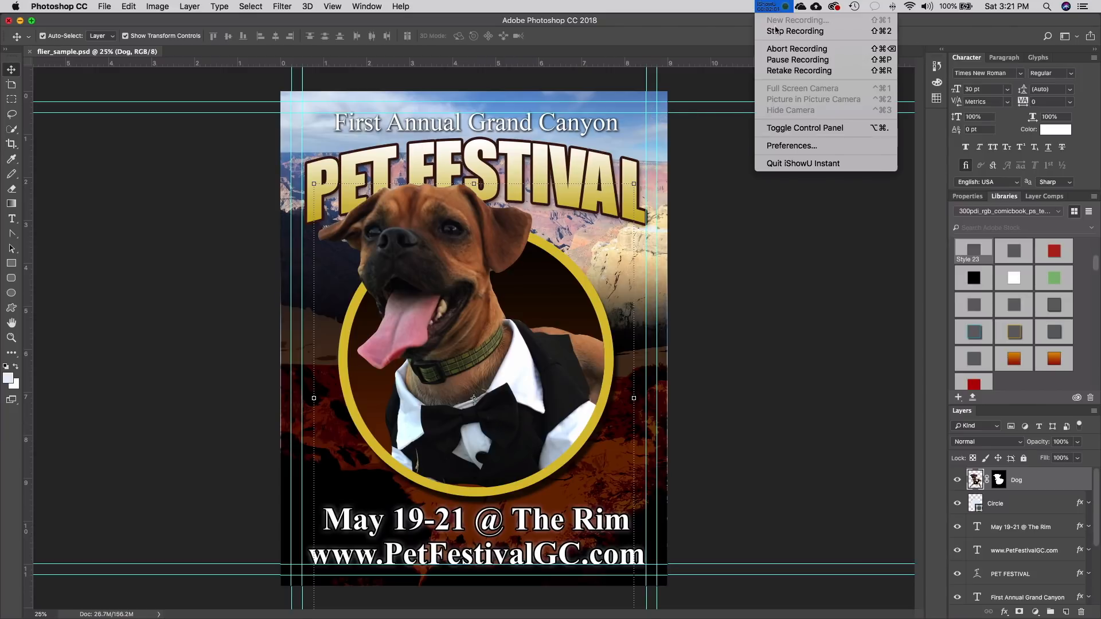
{"action": "left_click", "coordinate": [773, 61]}
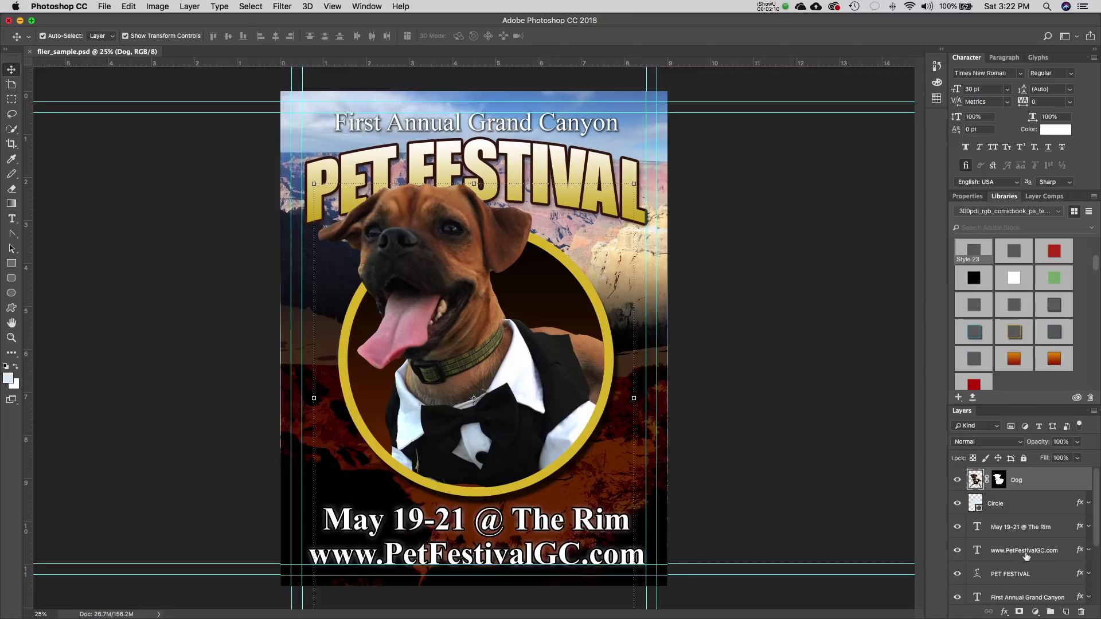
- Review the sample flier's layer stack and the list of available blend modes without changing anything
{"action": "scroll", "coordinate": [1035, 536], "scroll_direction": "down", "scroll_amount": 1}
{"action": "scroll", "coordinate": [1032, 527], "scroll_direction": "down", "scroll_amount": 3}
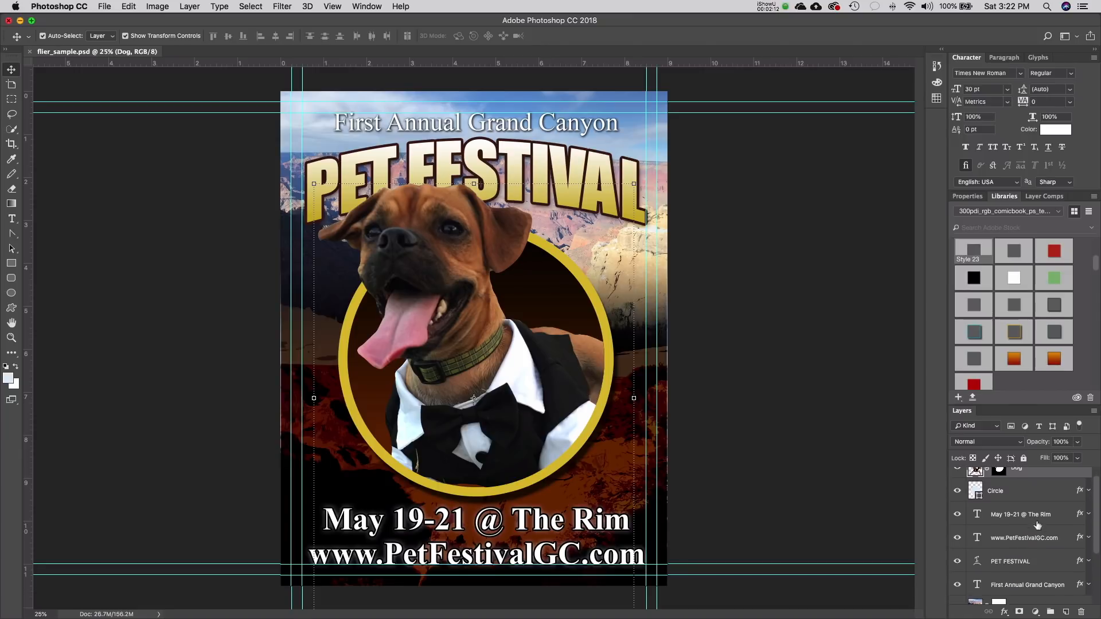
{"action": "scroll", "coordinate": [1041, 567], "scroll_direction": "down", "scroll_amount": 2}
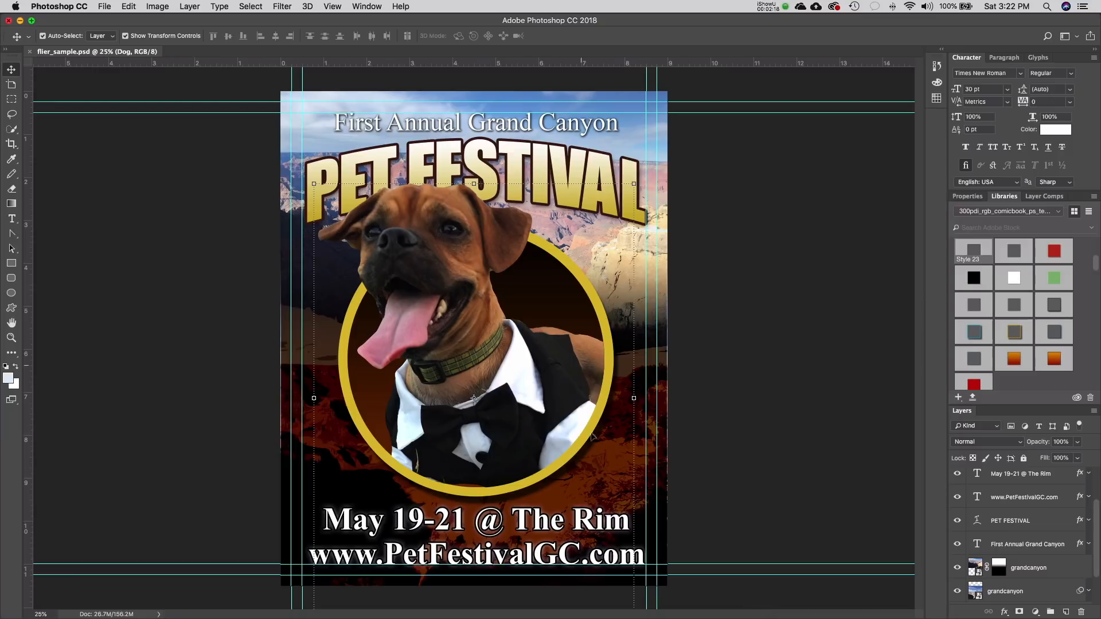
{"action": "left_click", "coordinate": [982, 447]}
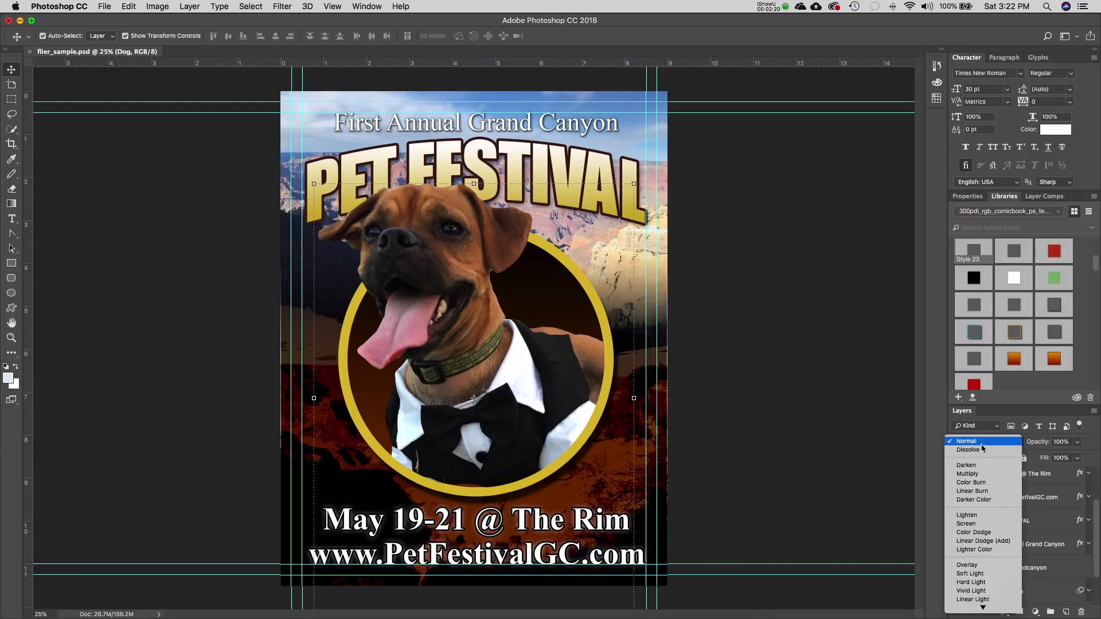
{"action": "left_click", "coordinate": [1020, 424]}
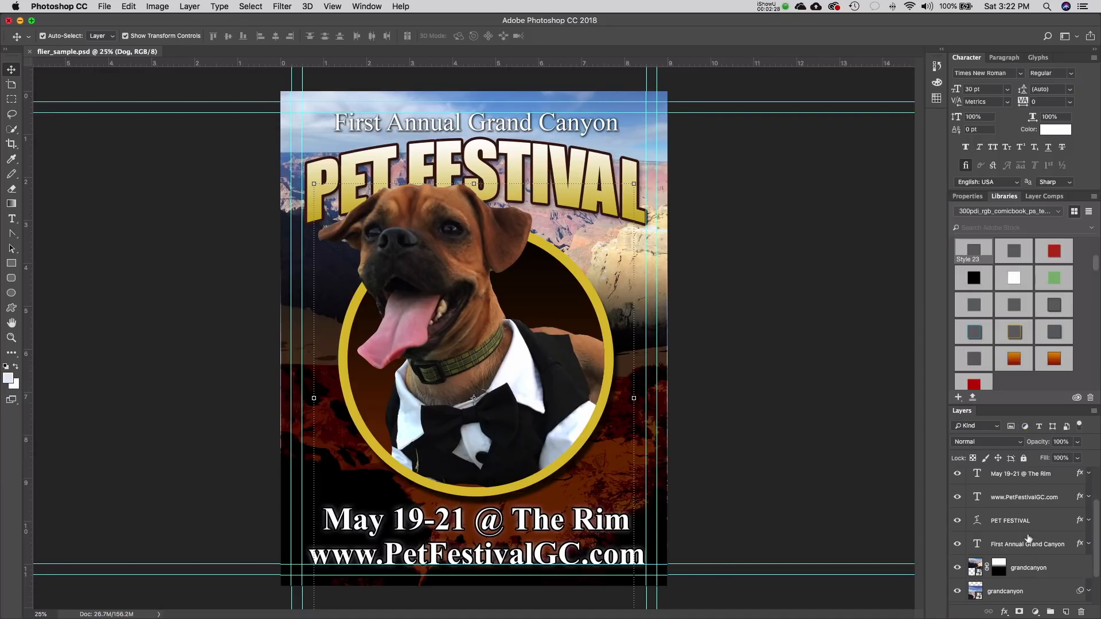
- Close the sample flier, switch to the desktop and open the Pet Festival Flier folder in Finder
{"action": "left_click", "coordinate": [10, 21]}
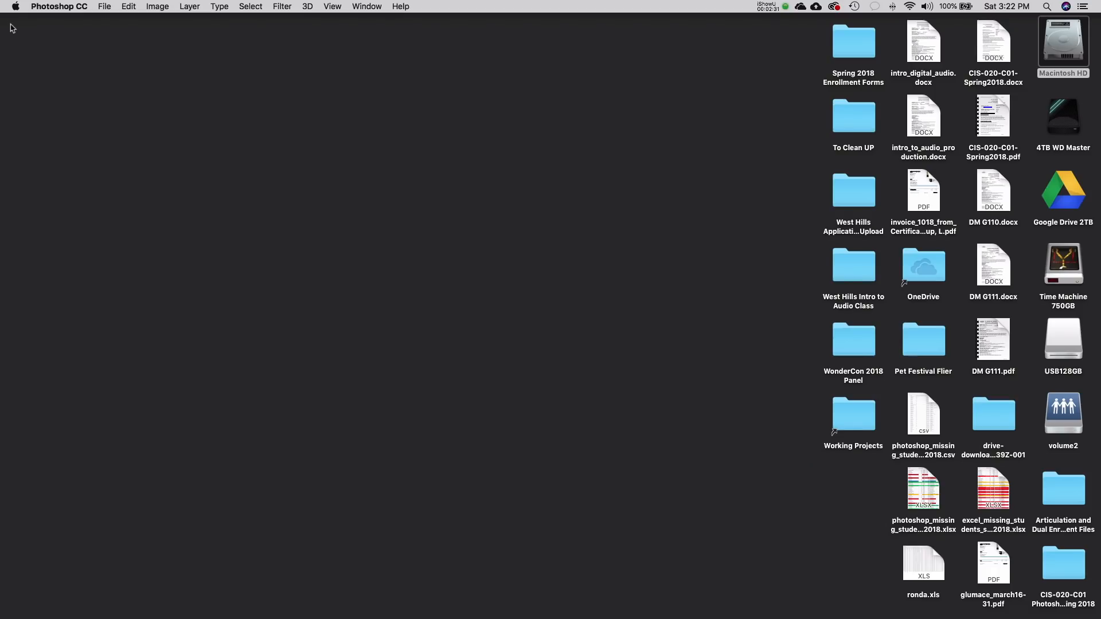
{"action": "left_click", "coordinate": [906, 348]}
{"action": "double_click", "coordinate": [906, 348]}
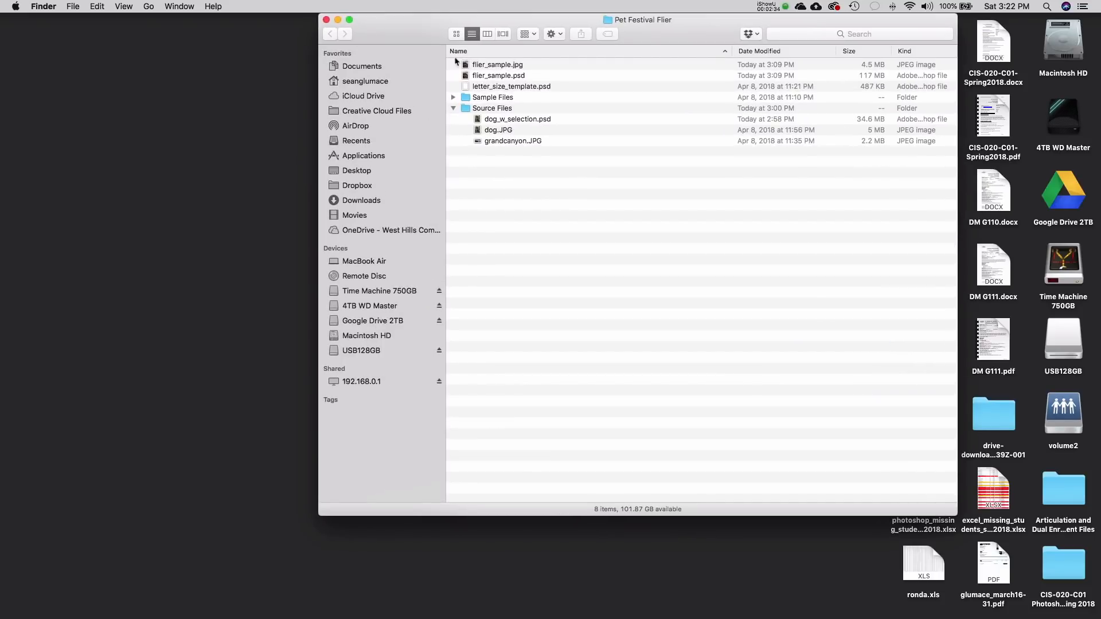
{"action": "left_click_drag", "start_coordinate": [690, 32], "coordinate": [588, 84]}
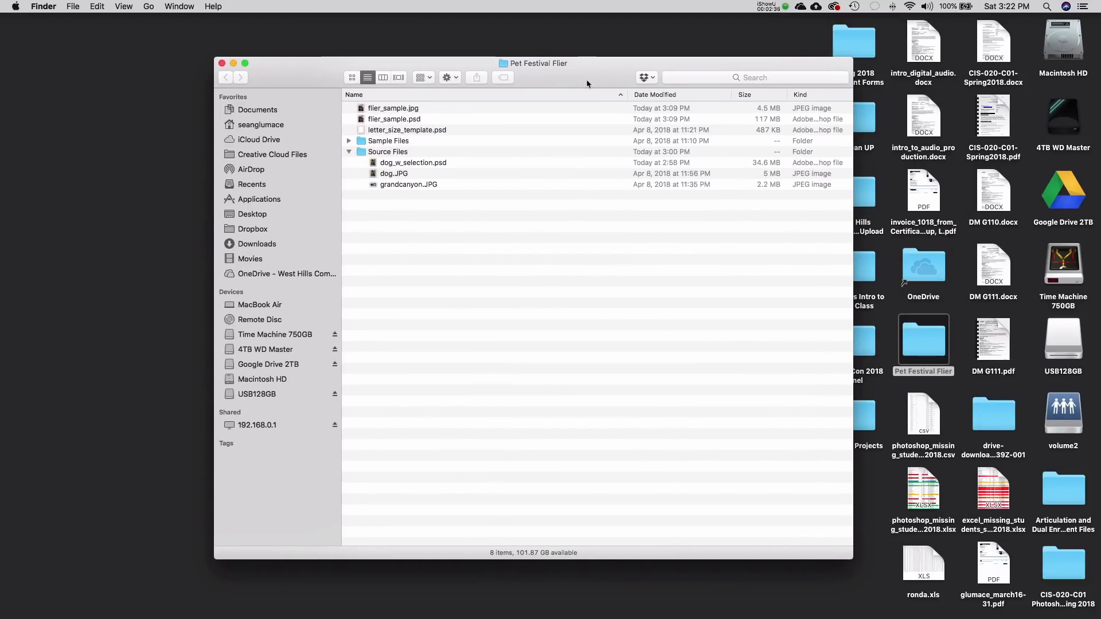
- Preview flier_sample.jpg, flier_sample.psd and letter_size_template.psd one after another with Quick Look
{"action": "left_click", "coordinate": [402, 109]}
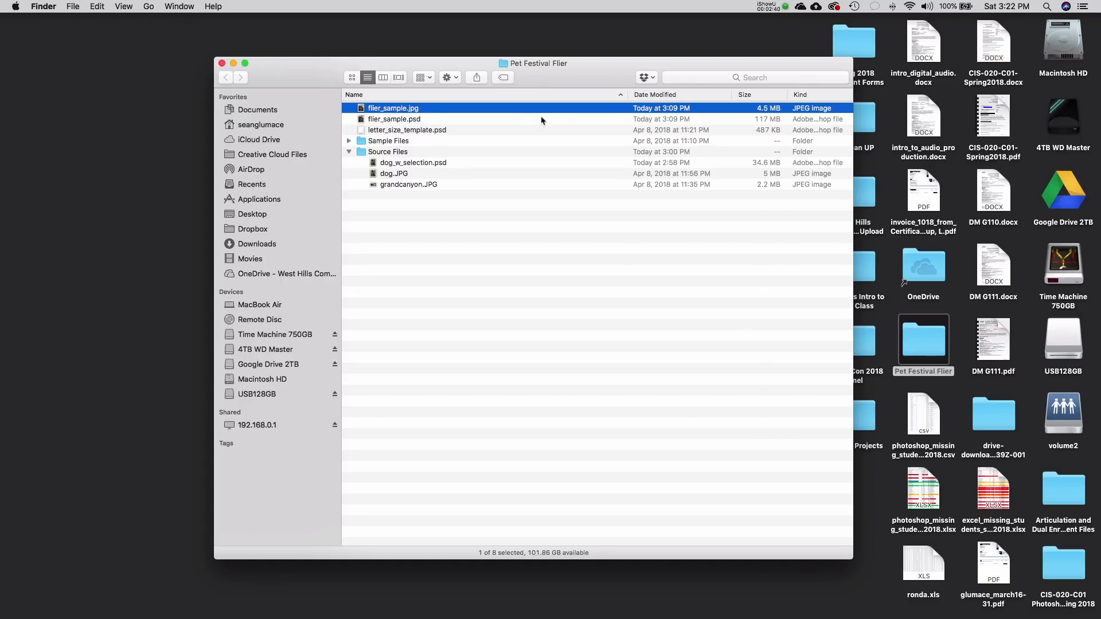
{"action": "key", "text": "space"}
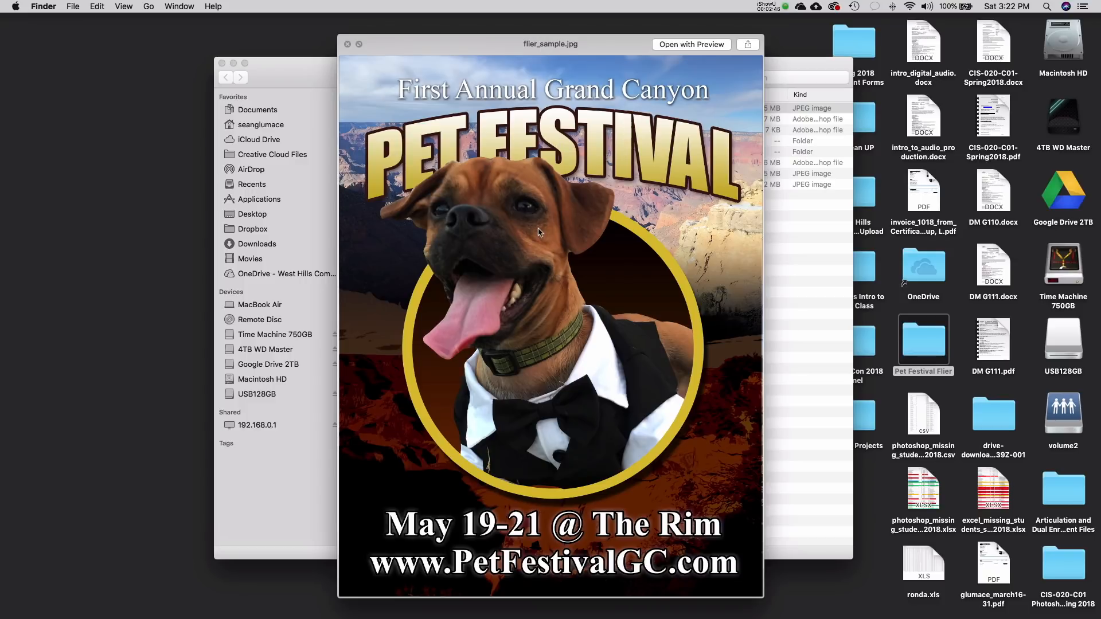
{"action": "key", "text": "space"}
{"action": "left_click", "coordinate": [497, 121]}
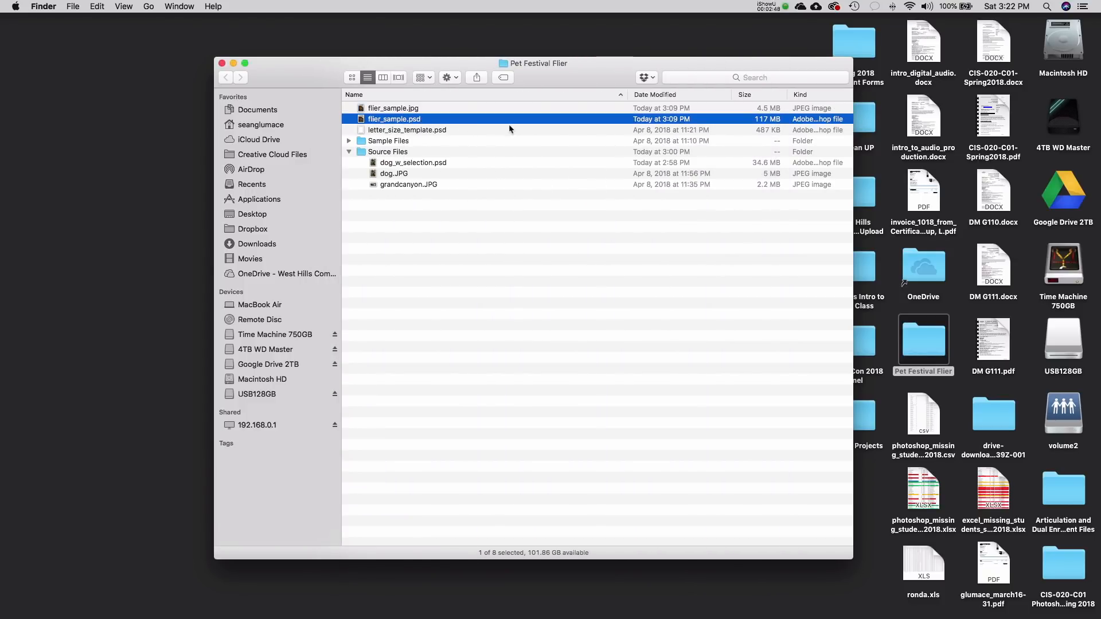
{"action": "key", "text": "space"}
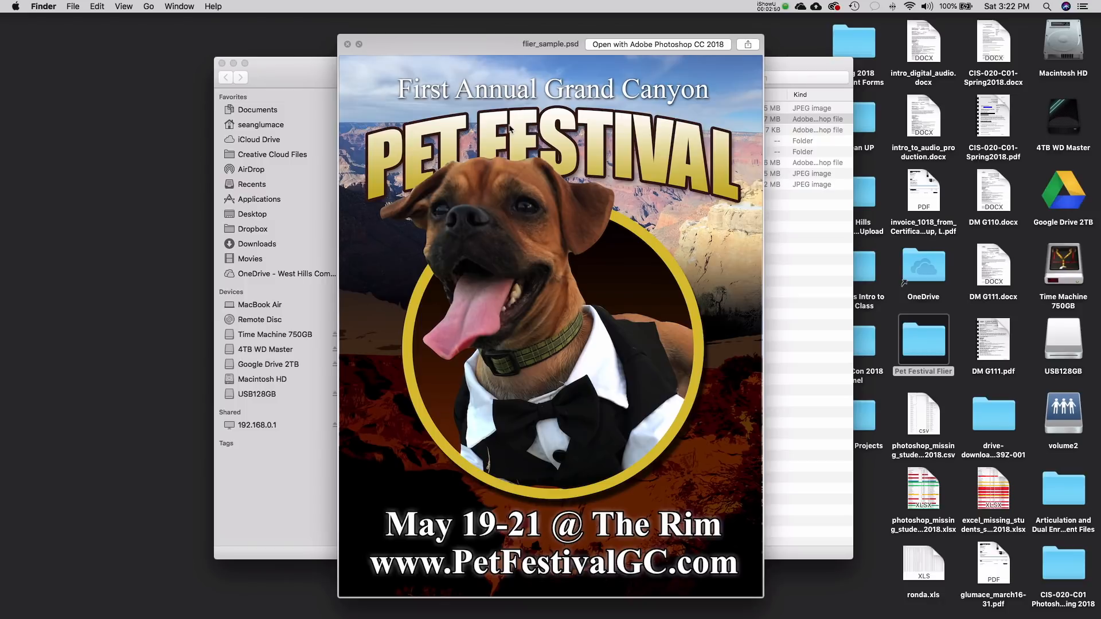
{"action": "key", "text": "space"}
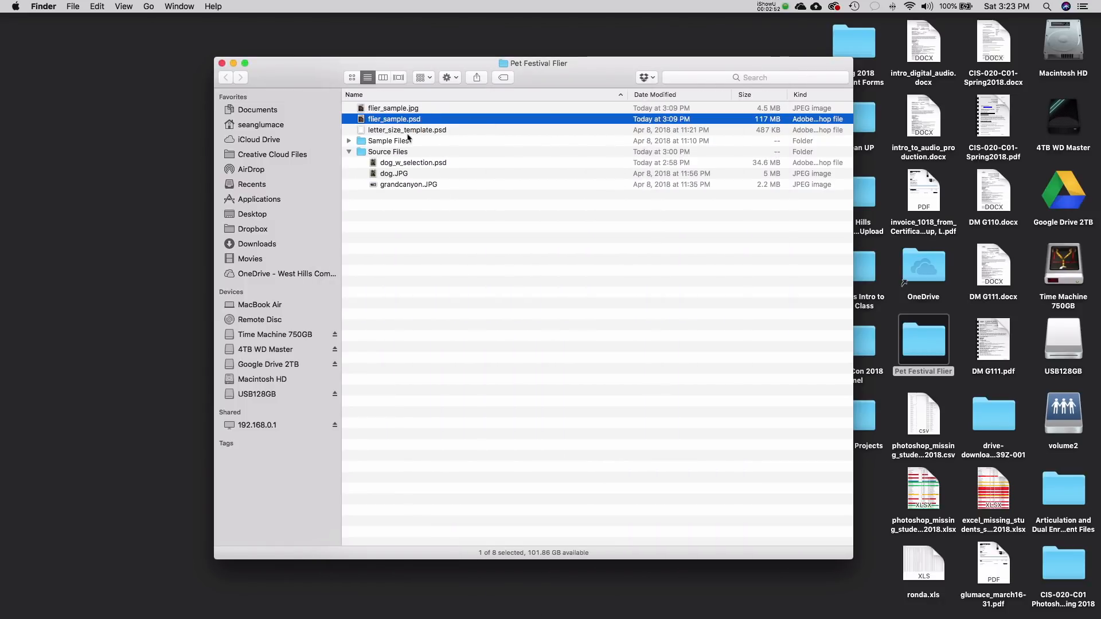
{"action": "key", "text": "Down"}
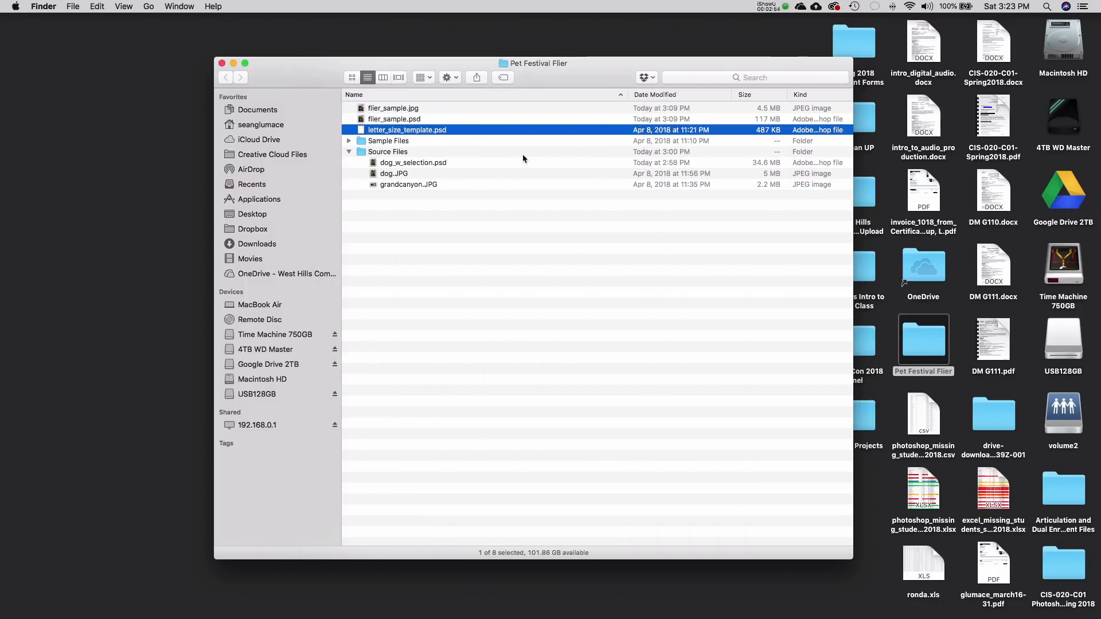
{"action": "key", "text": "space"}
{"action": "key", "text": "space"}
- Move flier_sample.jpg and flier_sample.psd into the Sample Files folder and expand that folder
{"action": "left_click", "coordinate": [349, 142]}
{"action": "left_click", "coordinate": [350, 141]}
{"action": "left_click_drag", "start_coordinate": [392, 121], "coordinate": [425, 130]}
{"action": "left_click", "coordinate": [348, 118]}
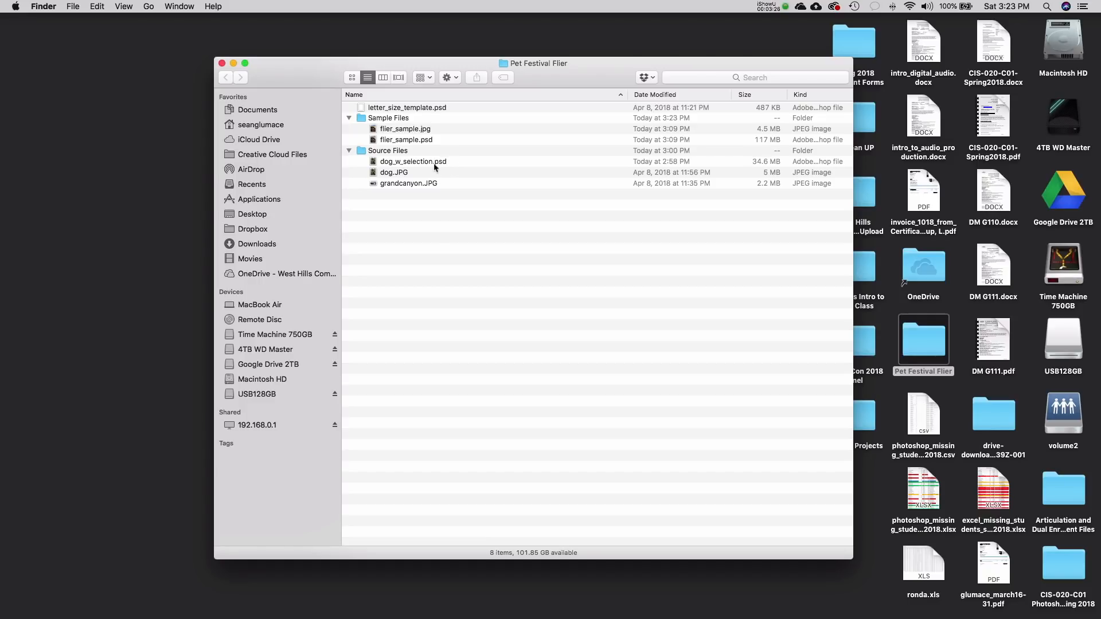
- Look over dog.JPG and grandcanyon.JPG in the file list, and collapse the Source Files and Sample Files folders
{"action": "left_click", "coordinate": [406, 174]}
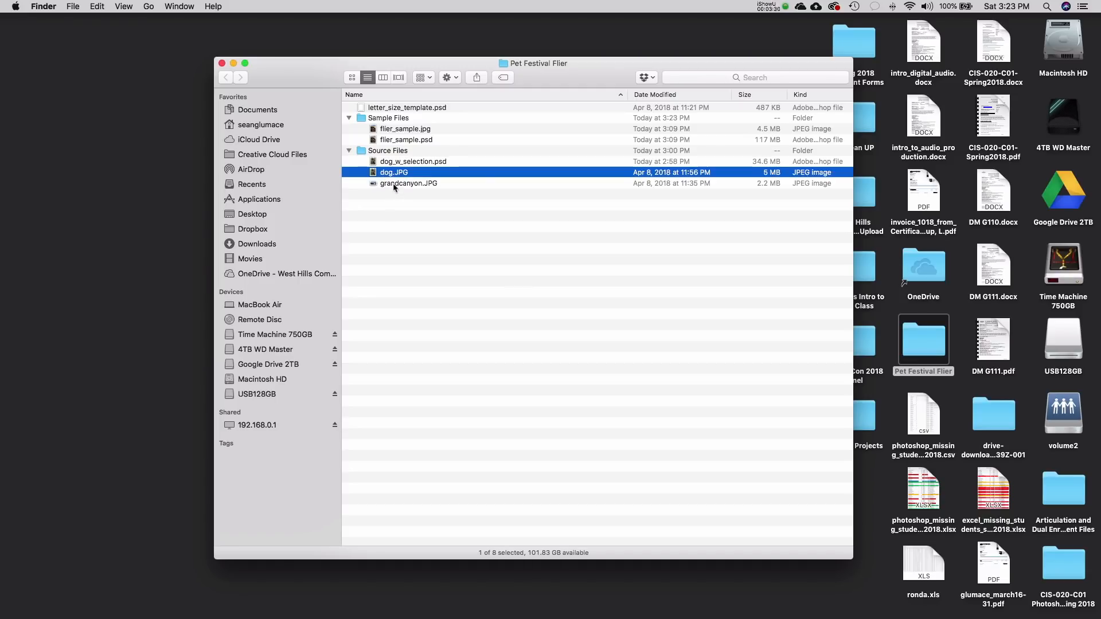
{"action": "left_click", "coordinate": [395, 185]}
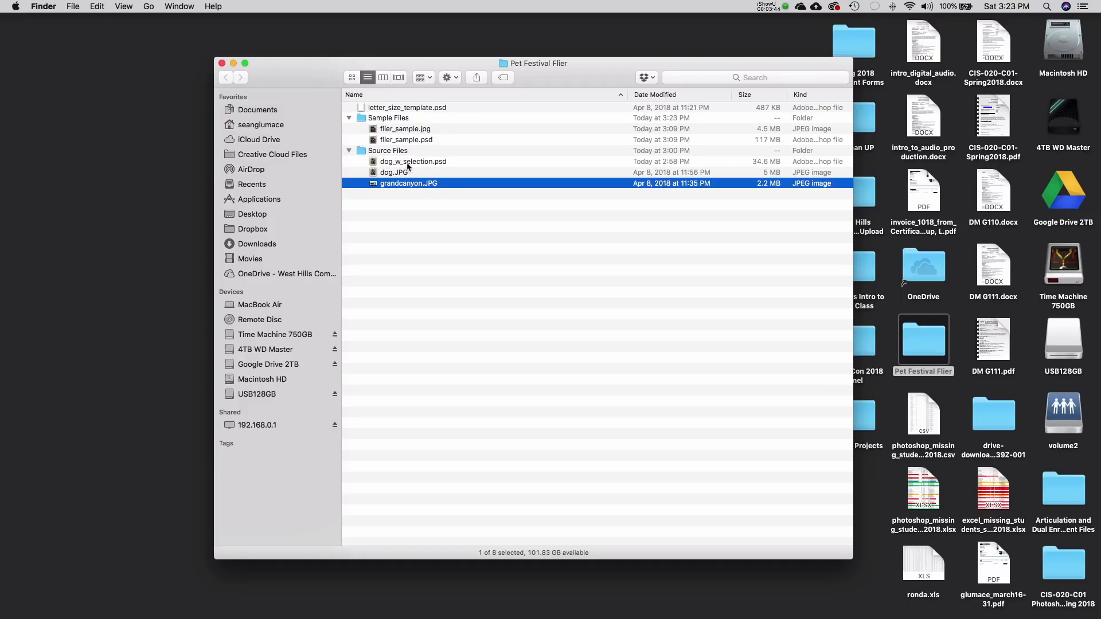
{"action": "left_click", "coordinate": [349, 151]}
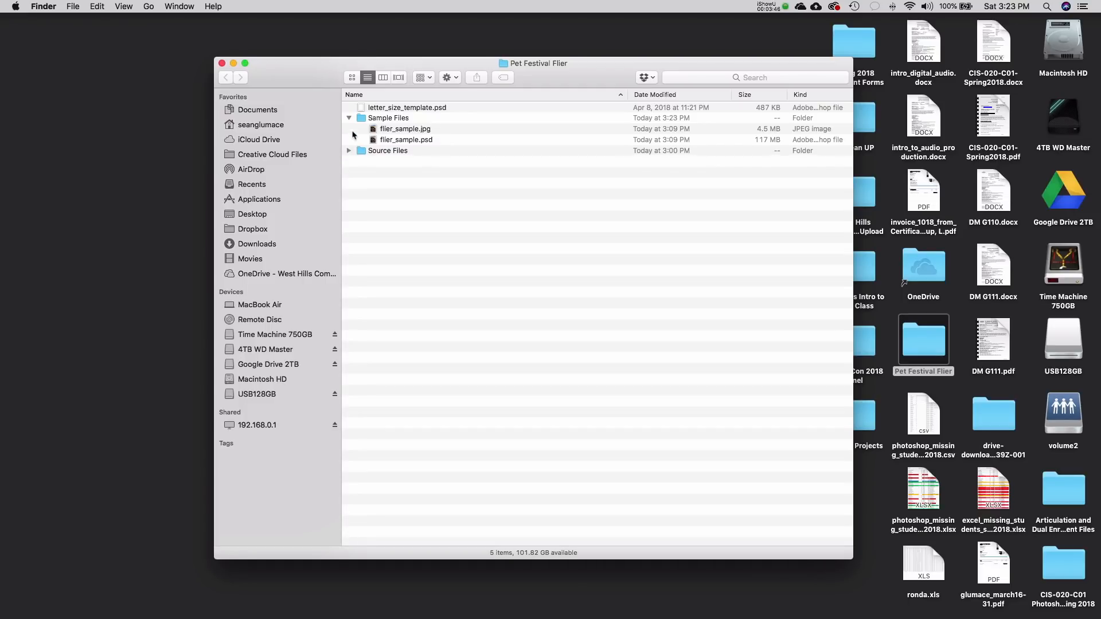
{"action": "left_click", "coordinate": [348, 118]}
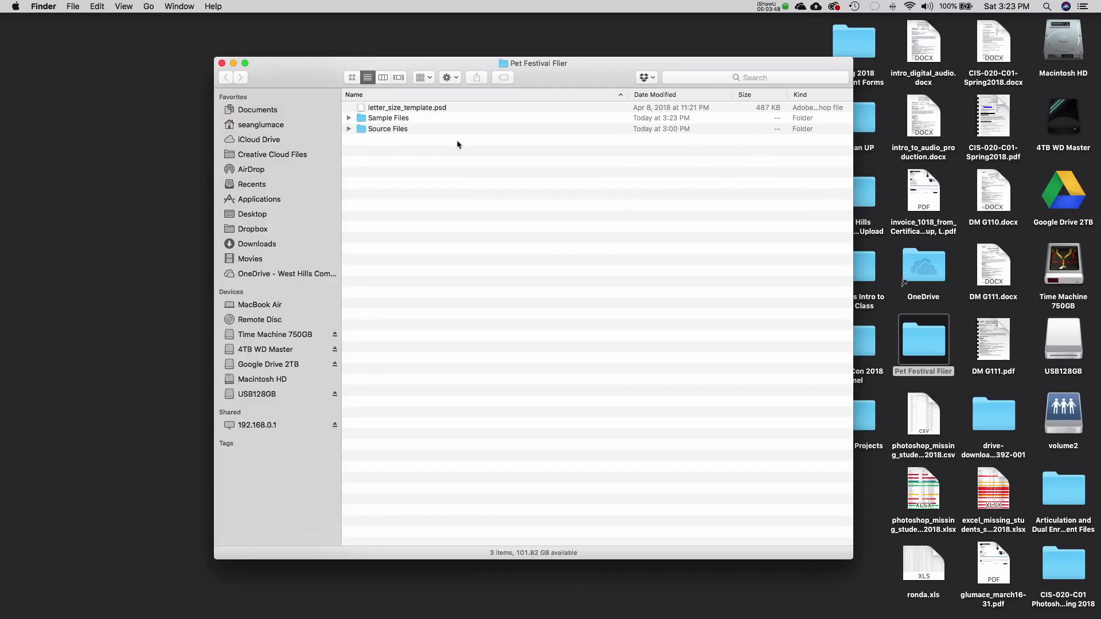
- Open letter_size_template.psd in Photoshop from the Pet Festival Flier folder
{"action": "left_click", "coordinate": [420, 110]}
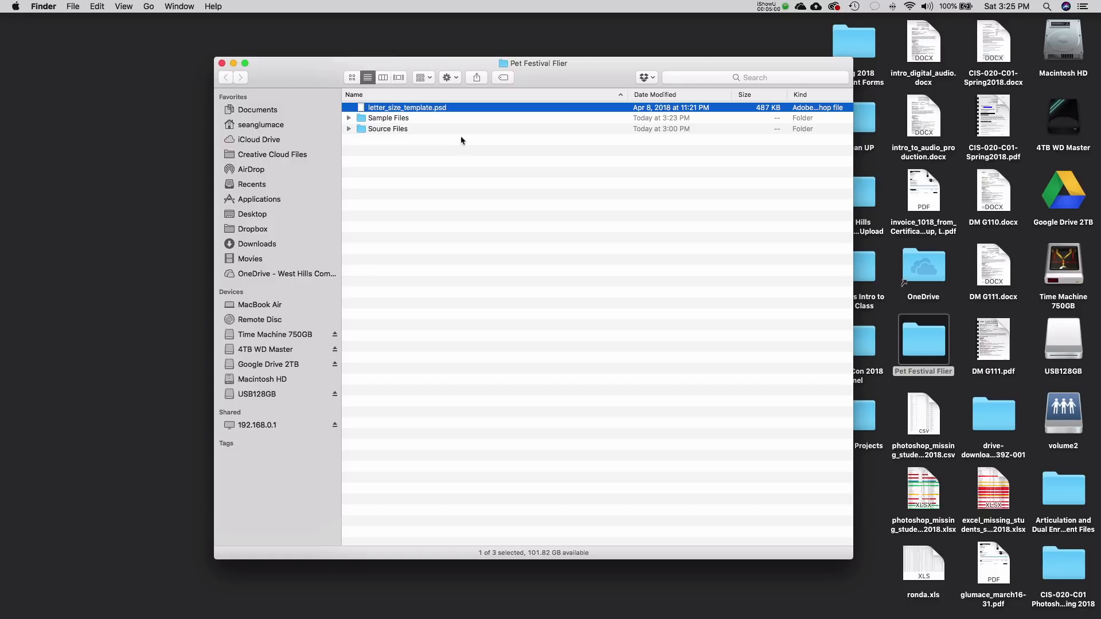
{"action": "double_click", "coordinate": [425, 109]}
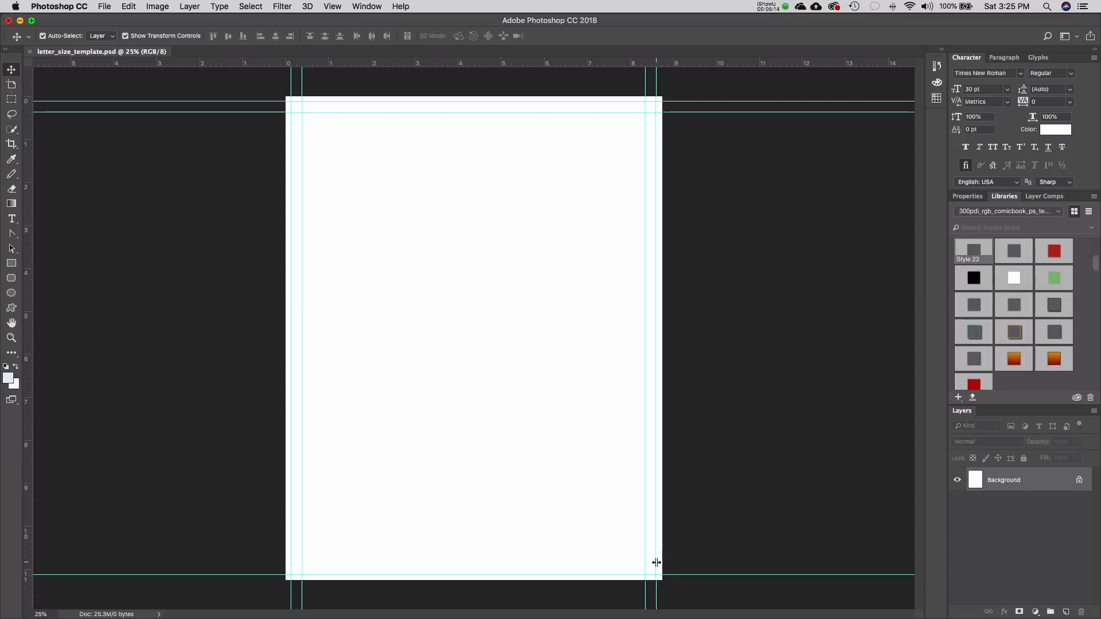
{"action": "left_click", "coordinate": [765, 8]}
{"action": "left_click", "coordinate": [798, 59]}
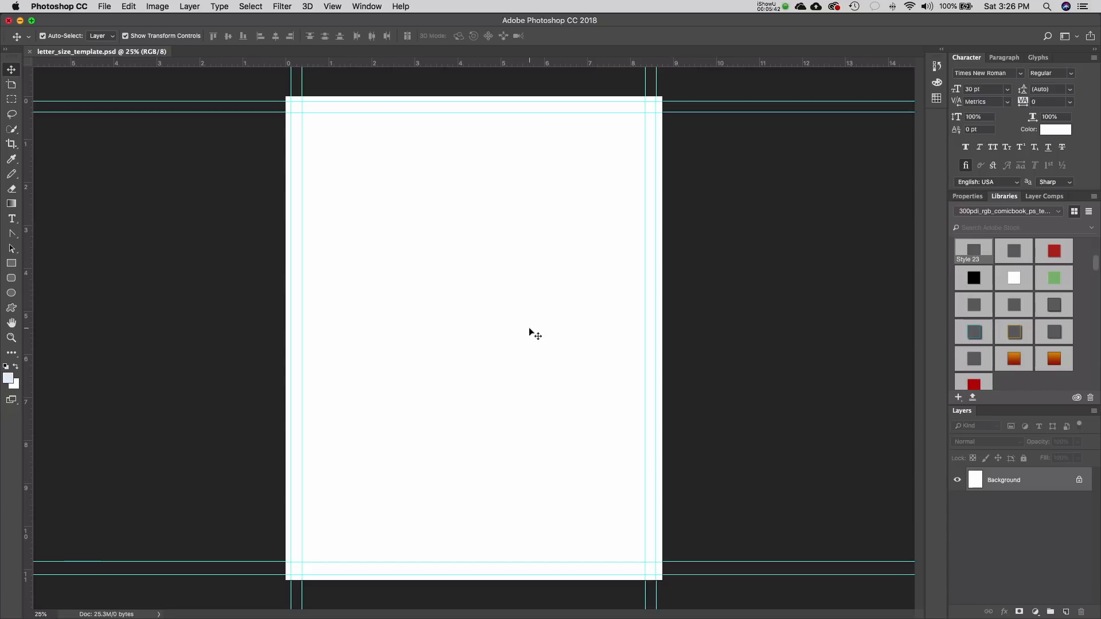
- Examine the size, resolution and color mode settings for a new document, and close the dialog without creating one
{"action": "left_click", "coordinate": [109, 7]}
{"action": "left_click", "coordinate": [112, 20]}
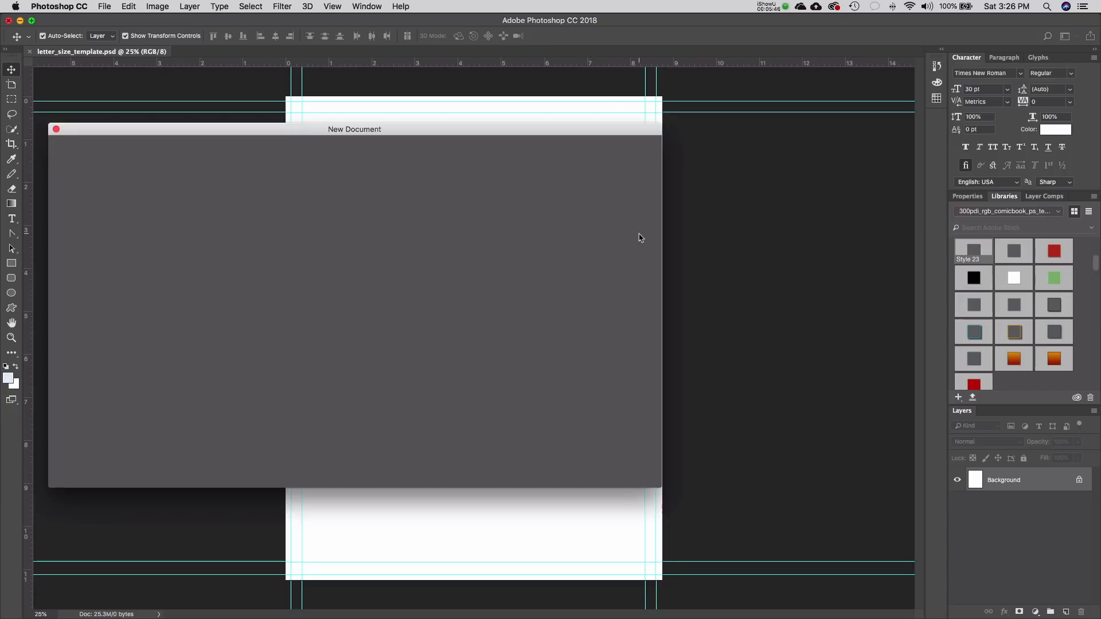
{"action": "left_click_drag", "start_coordinate": [423, 130], "coordinate": [551, 118]}
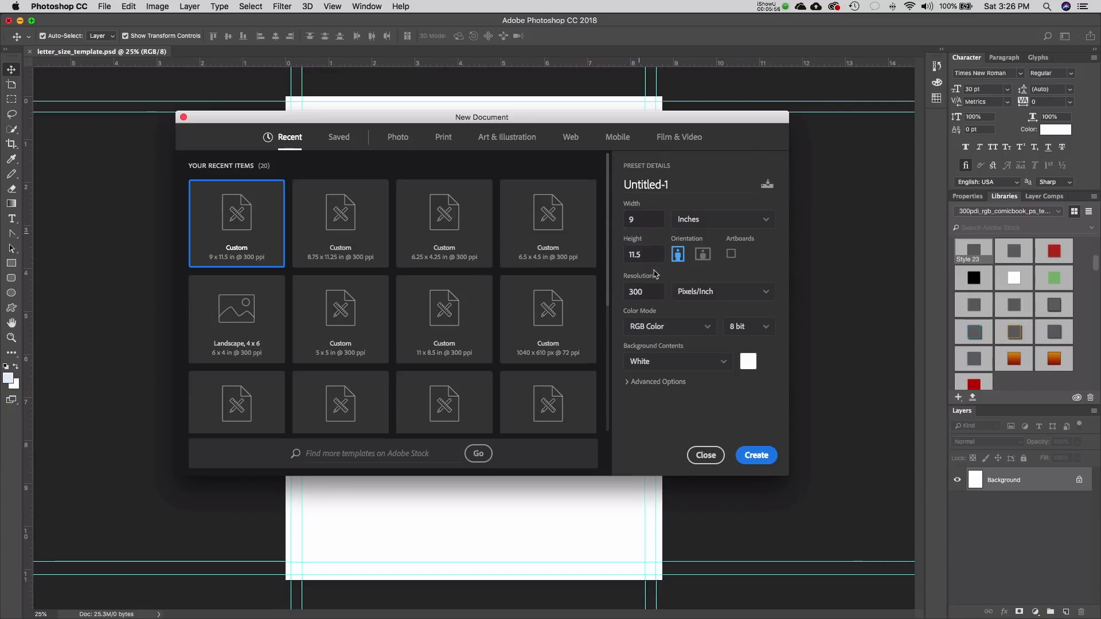
{"action": "left_click", "coordinate": [719, 459]}
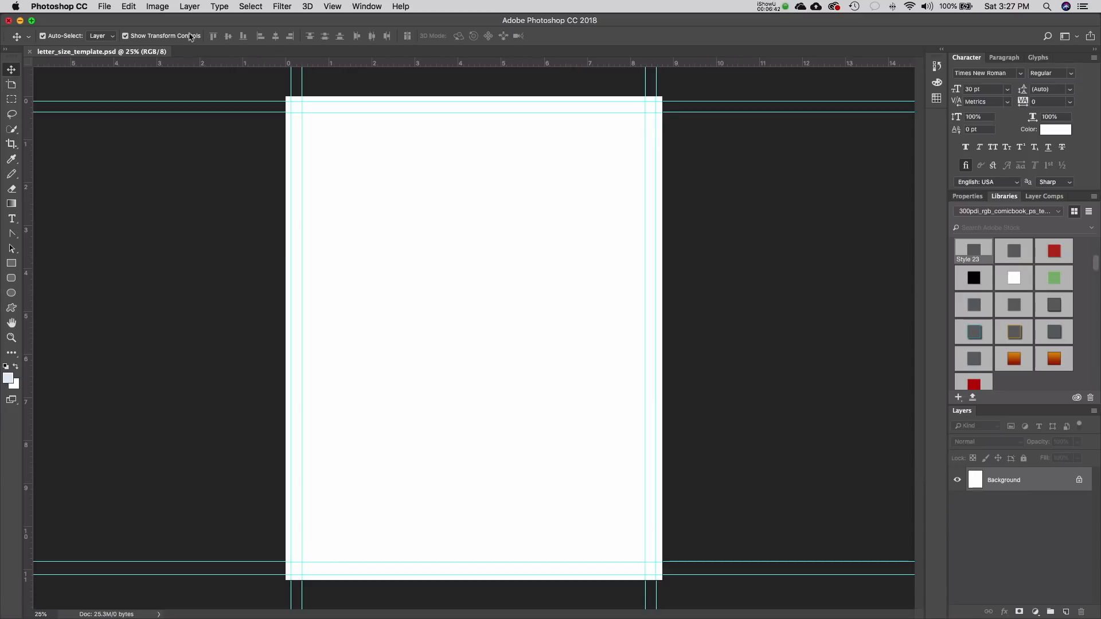
- Open flier_sample.jpg from the Sample Files folder alongside the letter-size template
{"action": "left_click", "coordinate": [103, 7]}
{"action": "left_click", "coordinate": [115, 33]}
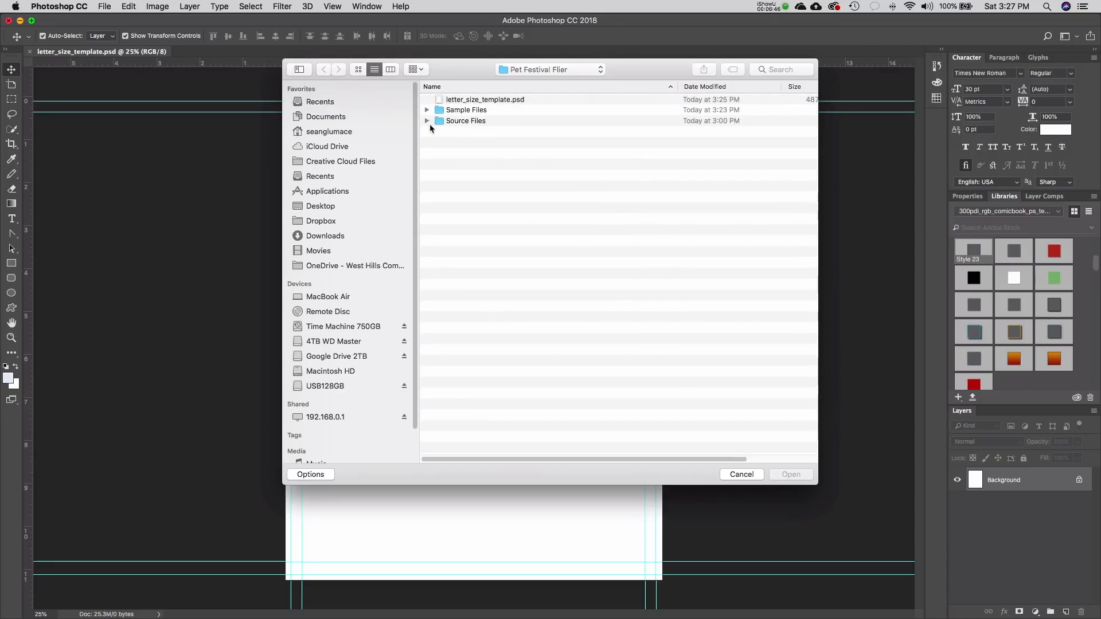
{"action": "left_click", "coordinate": [426, 110]}
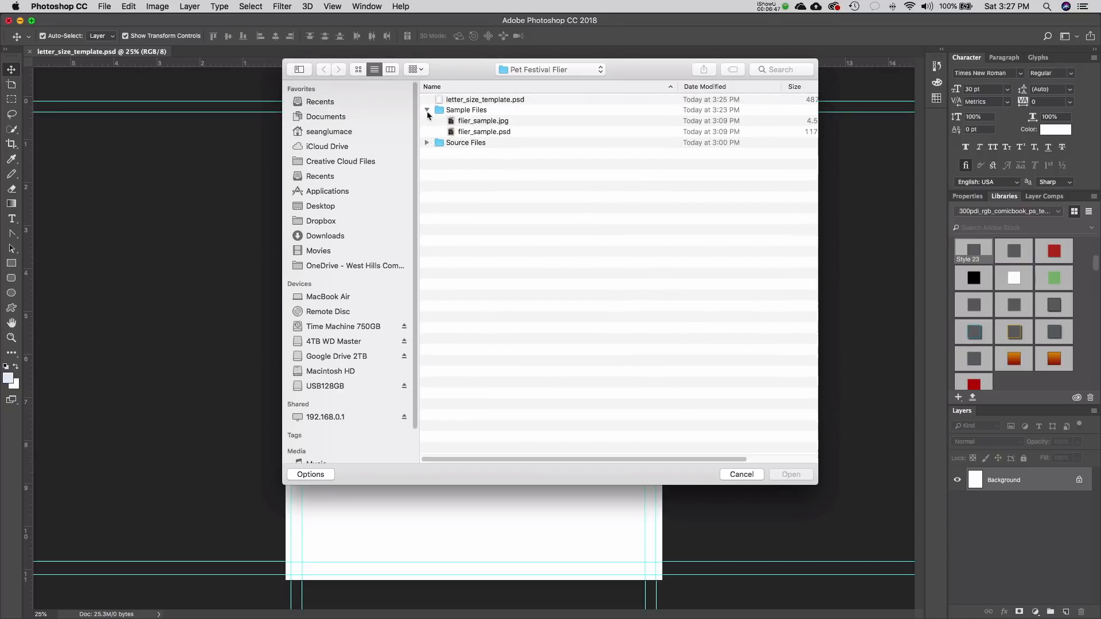
{"action": "left_click", "coordinate": [483, 124]}
{"action": "double_click", "coordinate": [483, 125]}
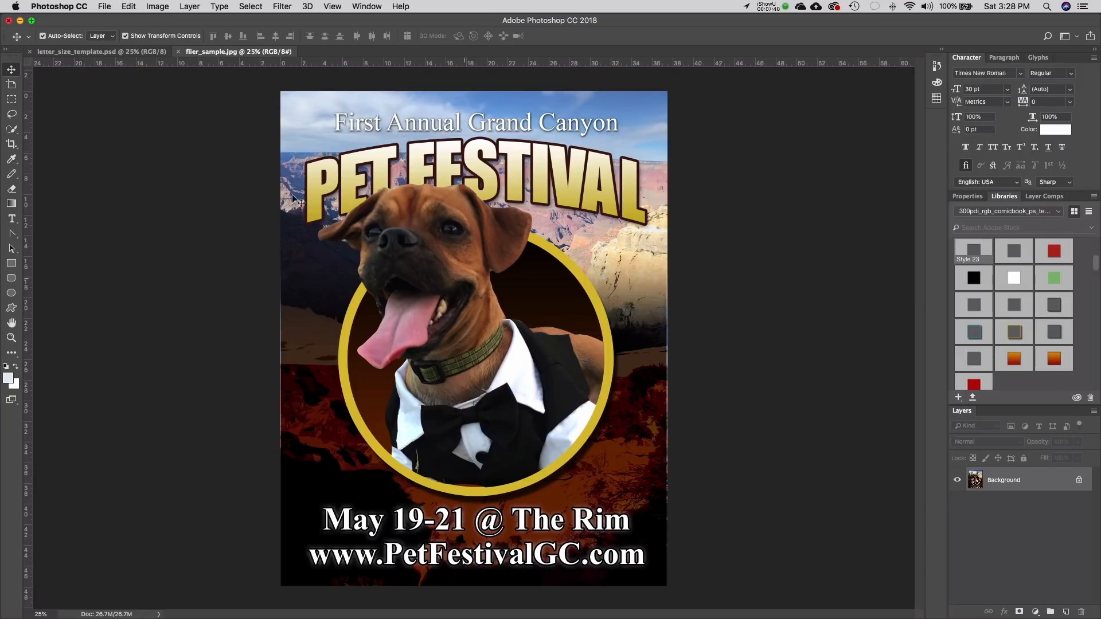
- Switch to letter_size_template.psd, reset the Graphic and Web workspace, and display the document properties in place of the libraries
{"action": "left_click", "coordinate": [105, 53]}
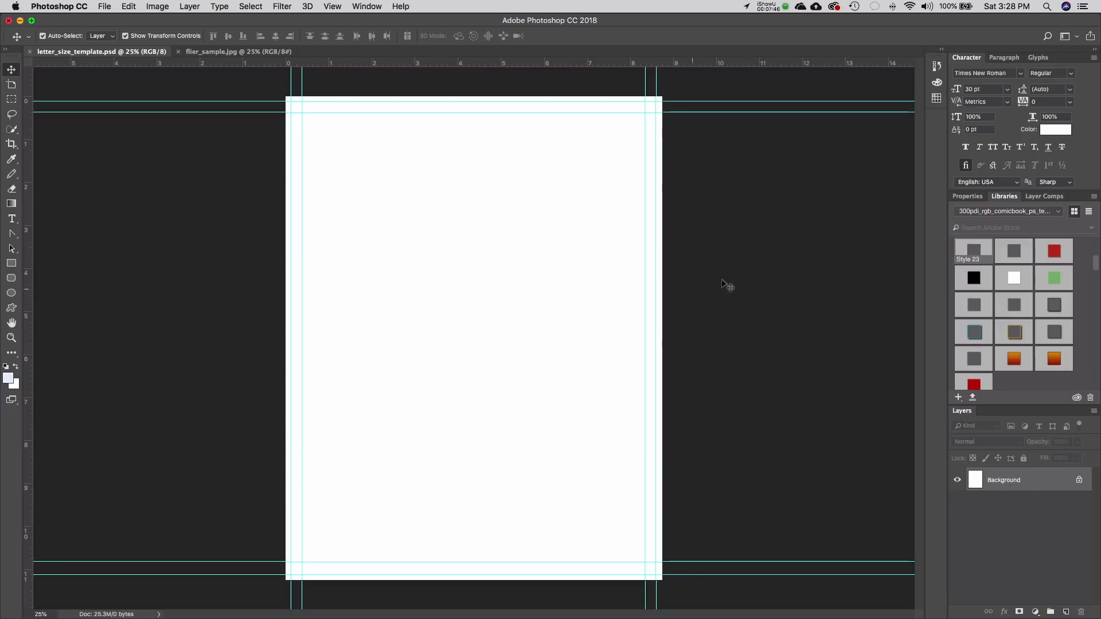
{"action": "left_click", "coordinate": [372, 8]}
{"action": "mouse_move", "coordinate": [381, 35]}
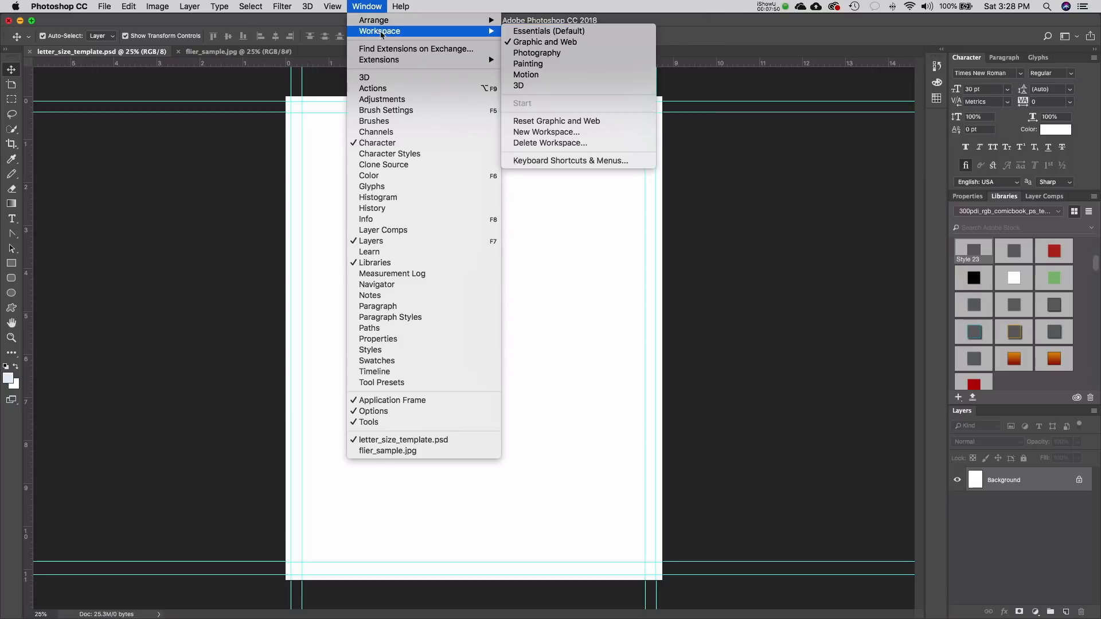
{"action": "left_click", "coordinate": [600, 127]}
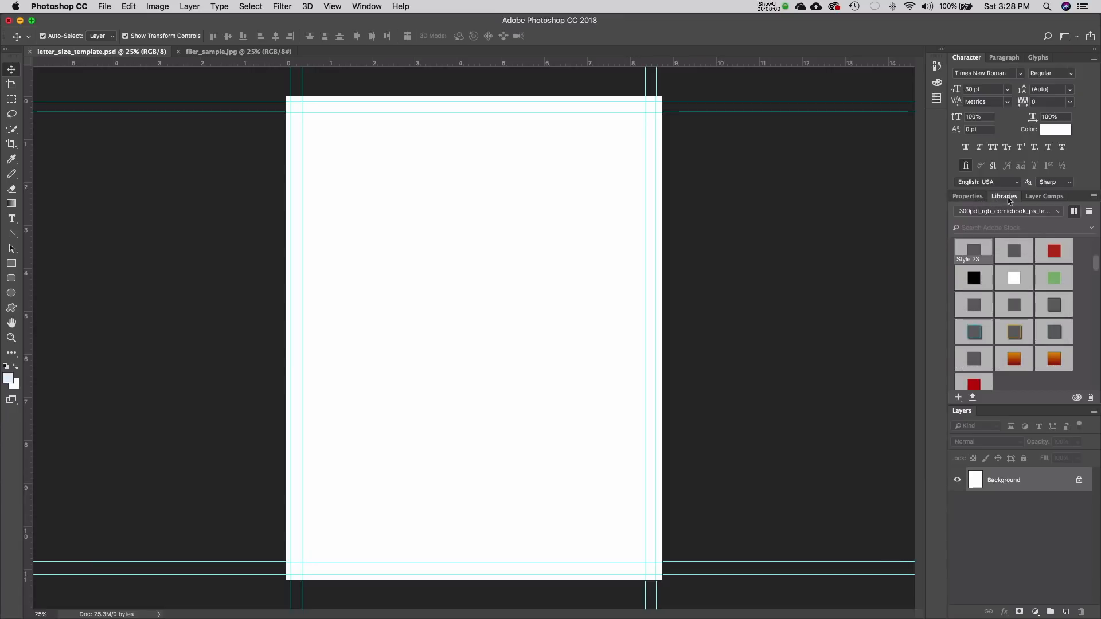
{"action": "left_click", "coordinate": [973, 198]}
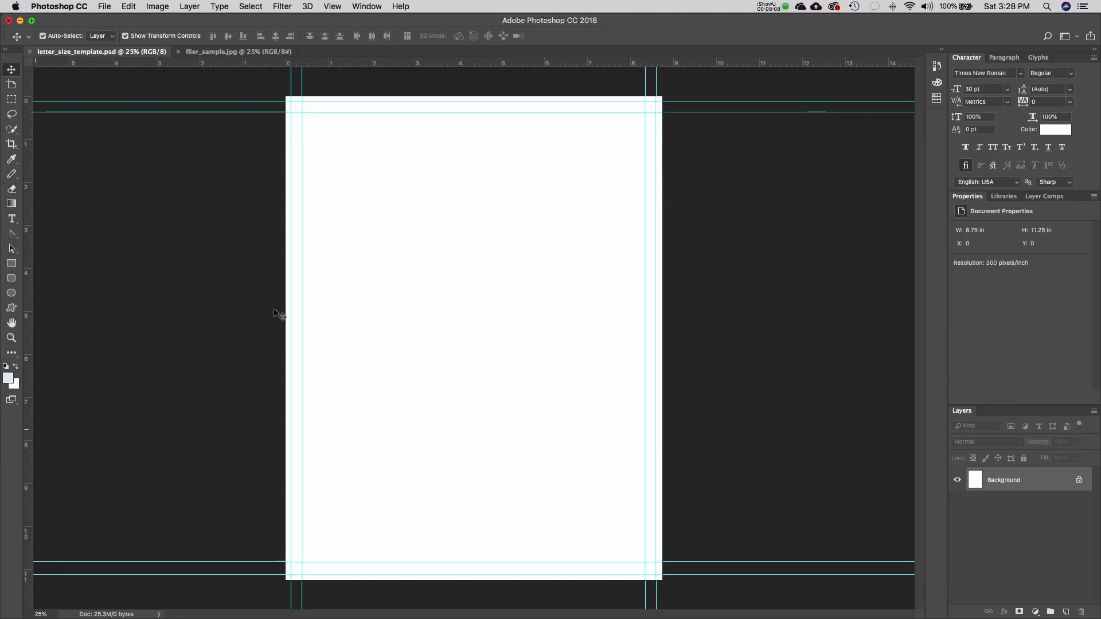
{"action": "left_click", "coordinate": [366, 7]}
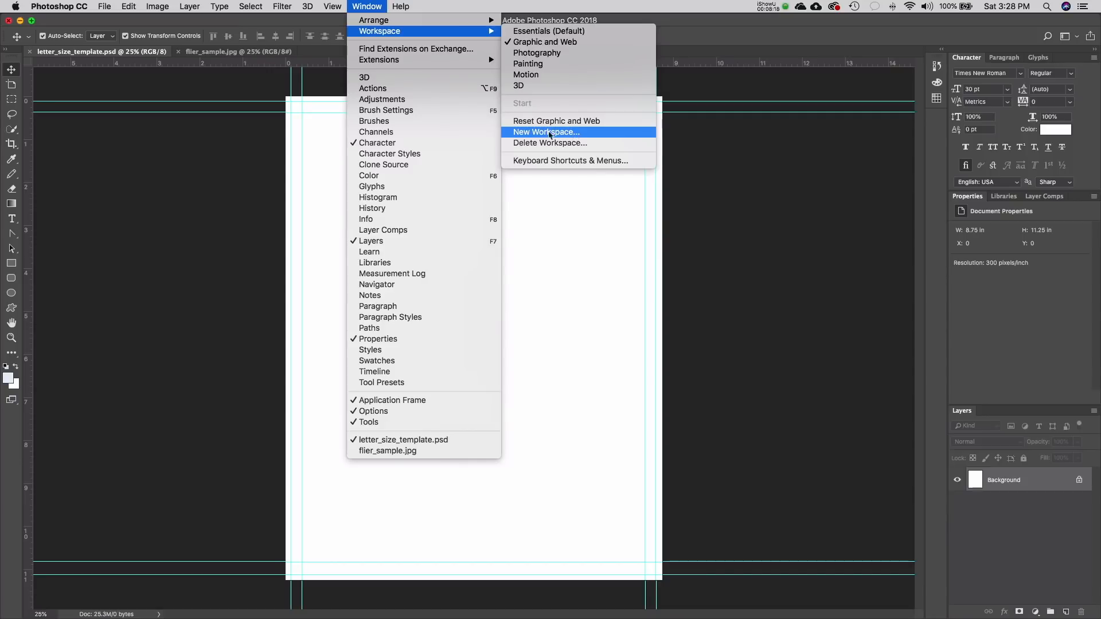
{"action": "left_click", "coordinate": [602, 252]}
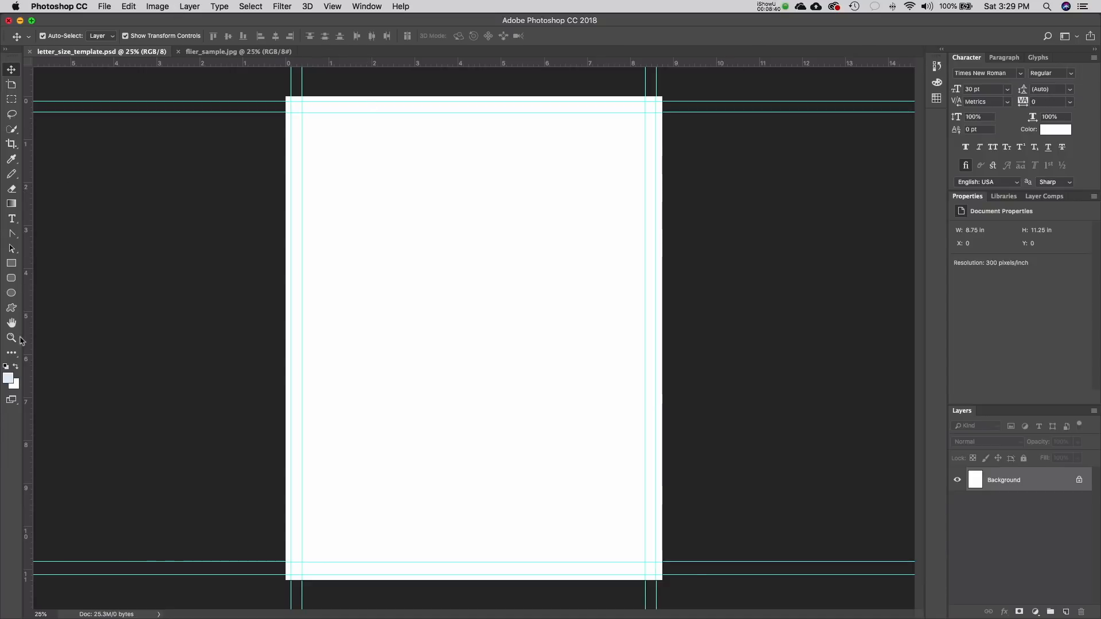
- Draw a rectangle shape about 2852 by 3559 px that covers the whole page and extends past all its edges
{"action": "left_click", "coordinate": [12, 264]}
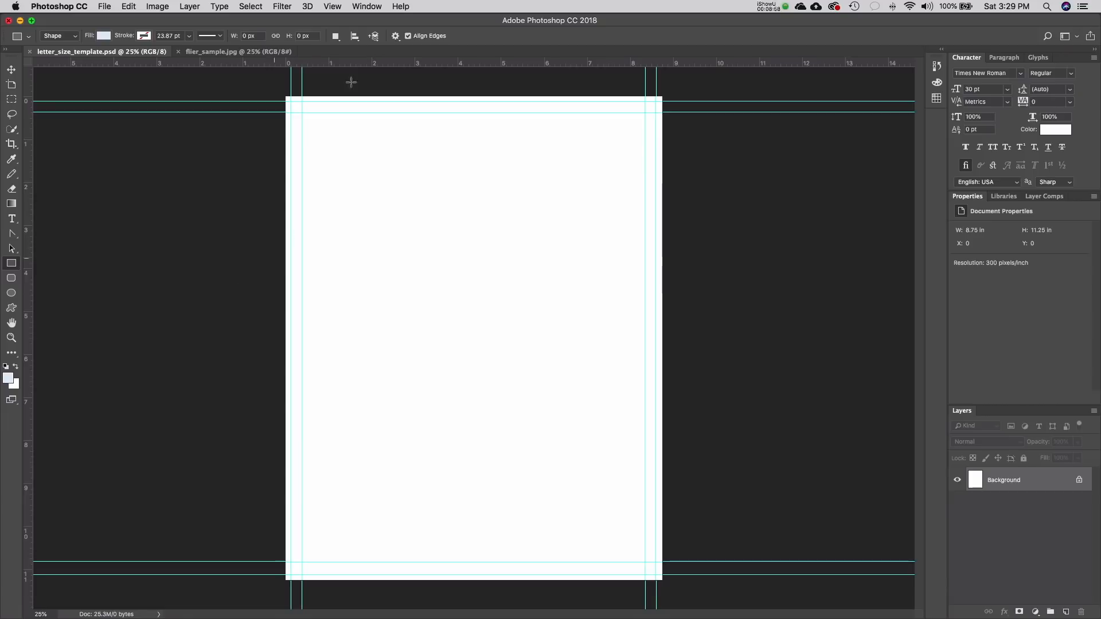
{"action": "left_click", "coordinate": [334, 7]}
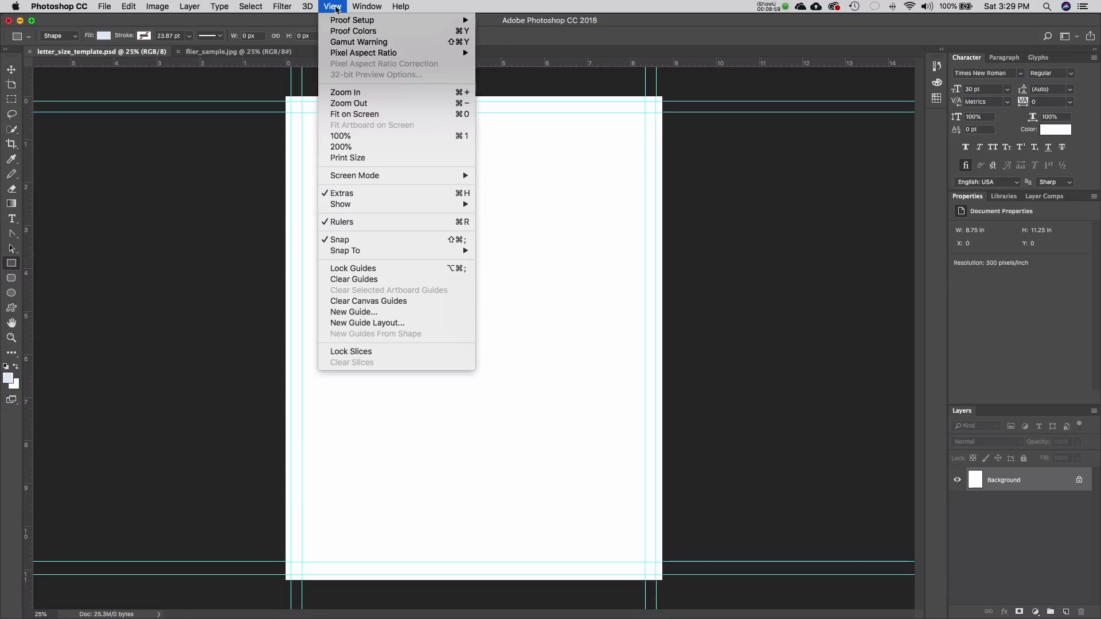
{"action": "left_click", "coordinate": [363, 117]}
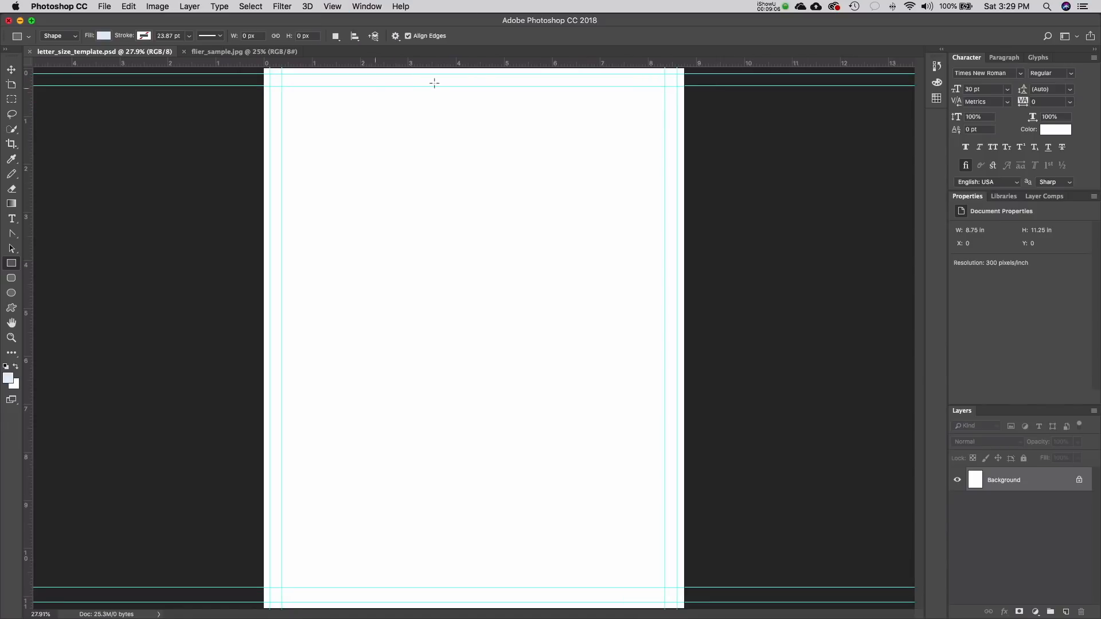
{"action": "left_click", "coordinate": [335, 6]}
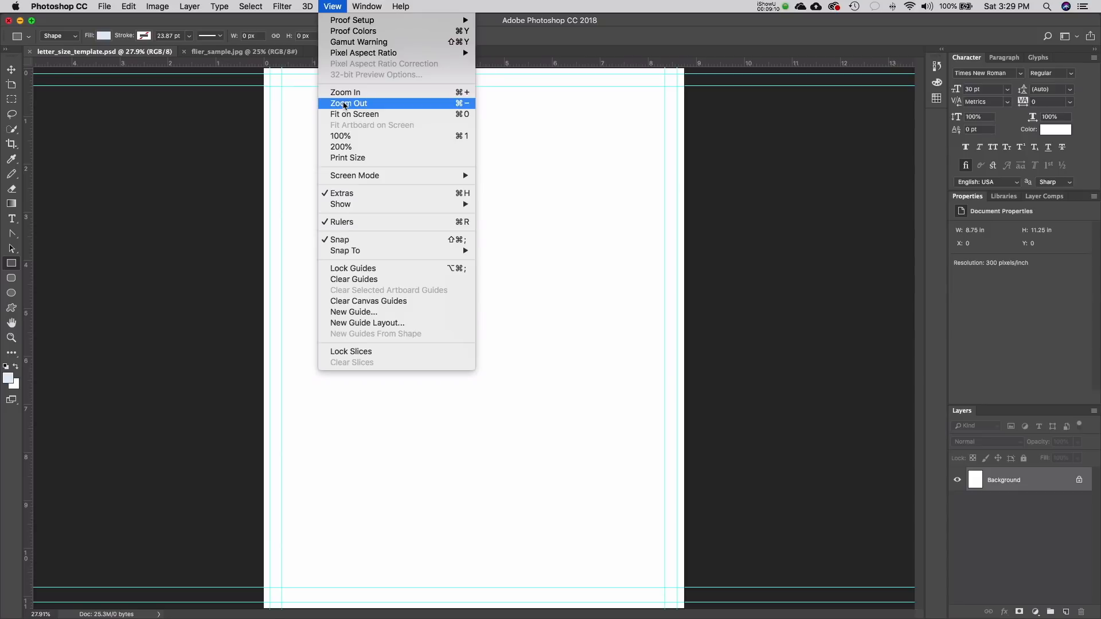
{"action": "left_click", "coordinate": [345, 104]}
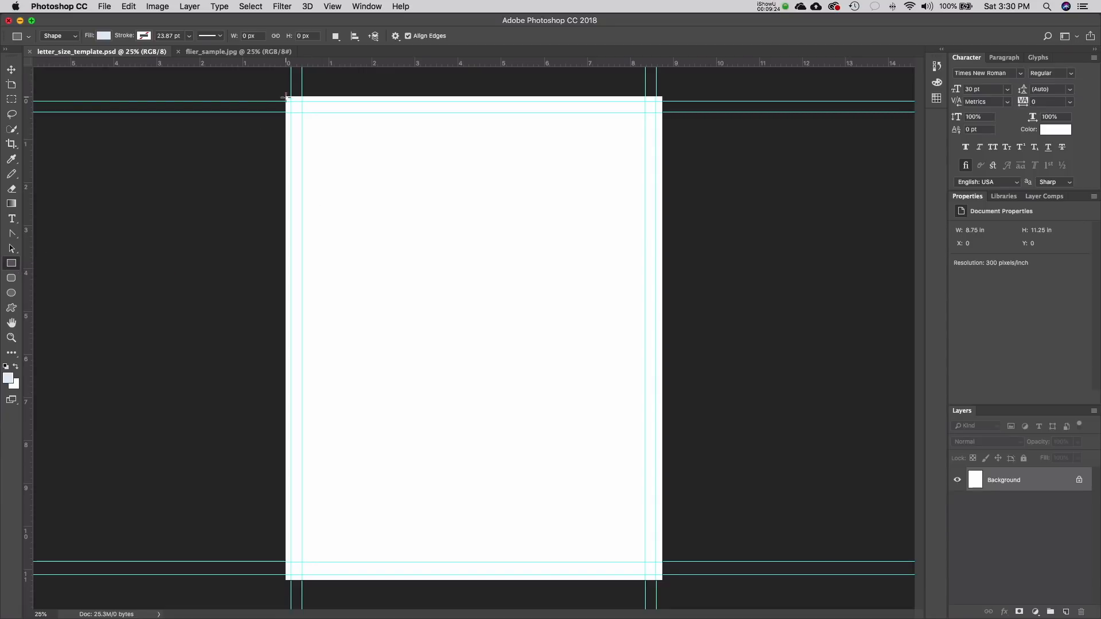
{"action": "left_click_drag", "start_coordinate": [270, 84], "coordinate": [678, 592]}
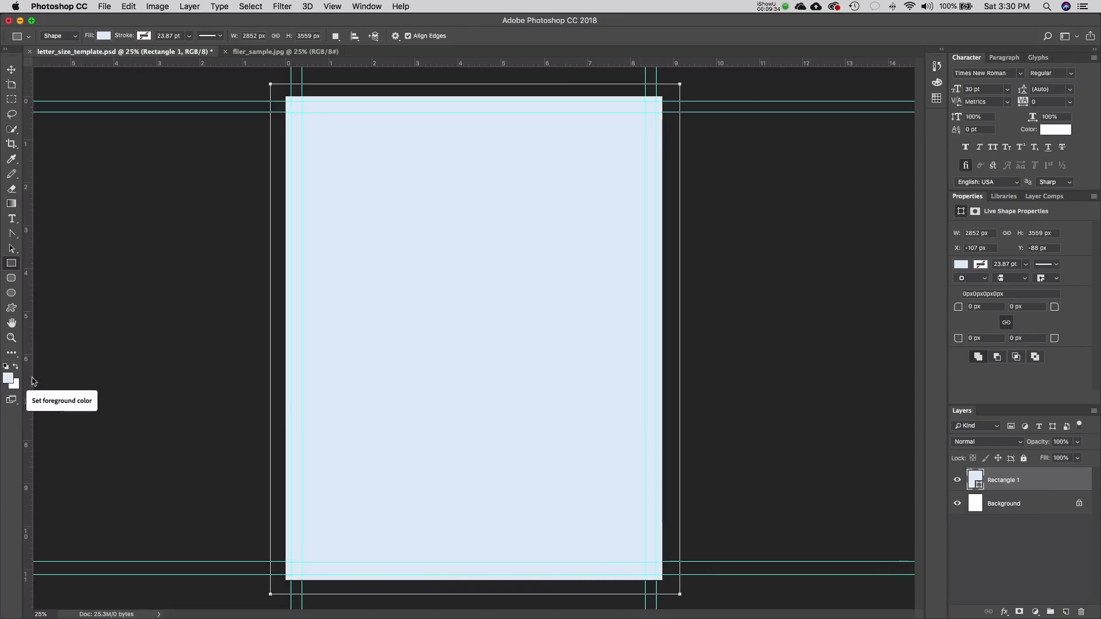
- Rename the rectangle's layer as Background Color
{"action": "double_click", "coordinate": [1002, 481]}
{"action": "type", "text": "Background Color"}
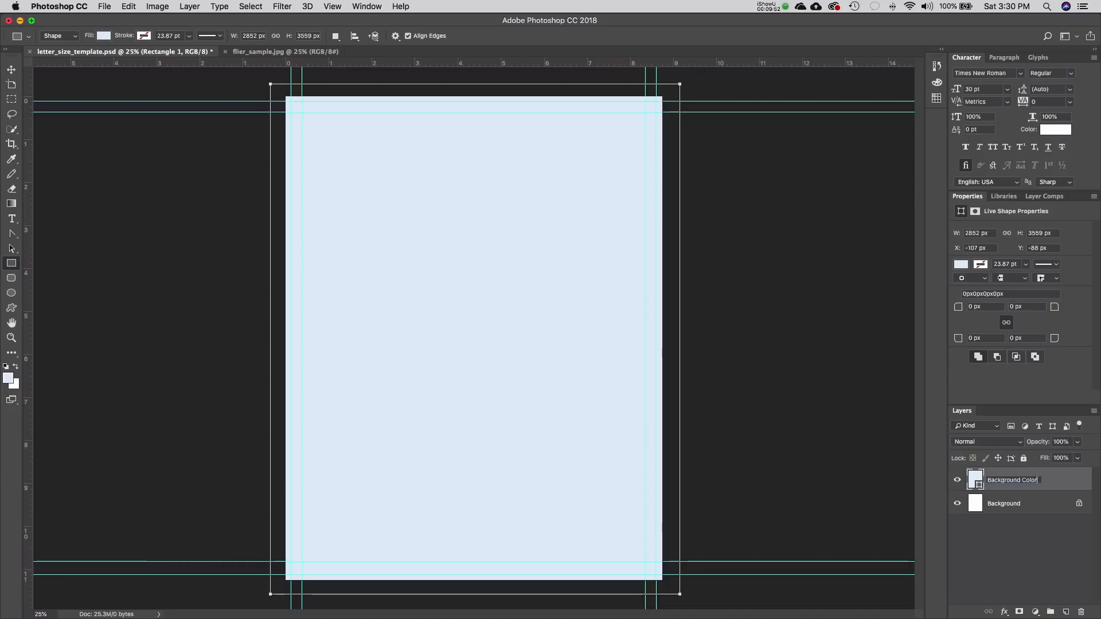
{"action": "left_click", "coordinate": [974, 485]}
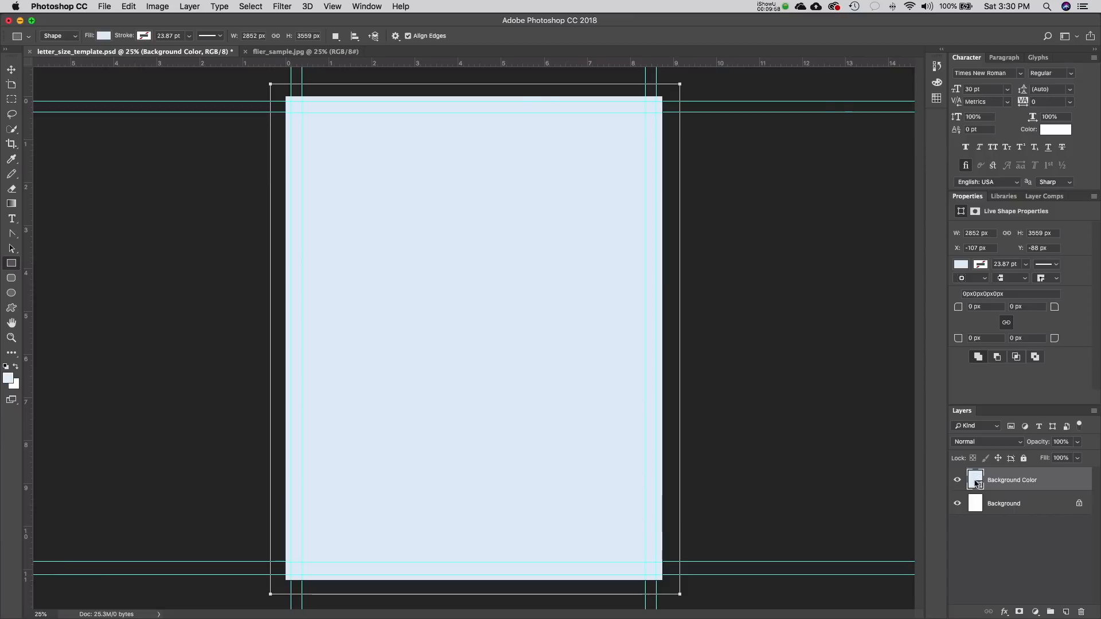
- Change the fill of the Background Color shape to the golden brown #ac8342
{"action": "double_click", "coordinate": [975, 483]}
{"action": "left_click_drag", "start_coordinate": [603, 84], "coordinate": [670, 109]}
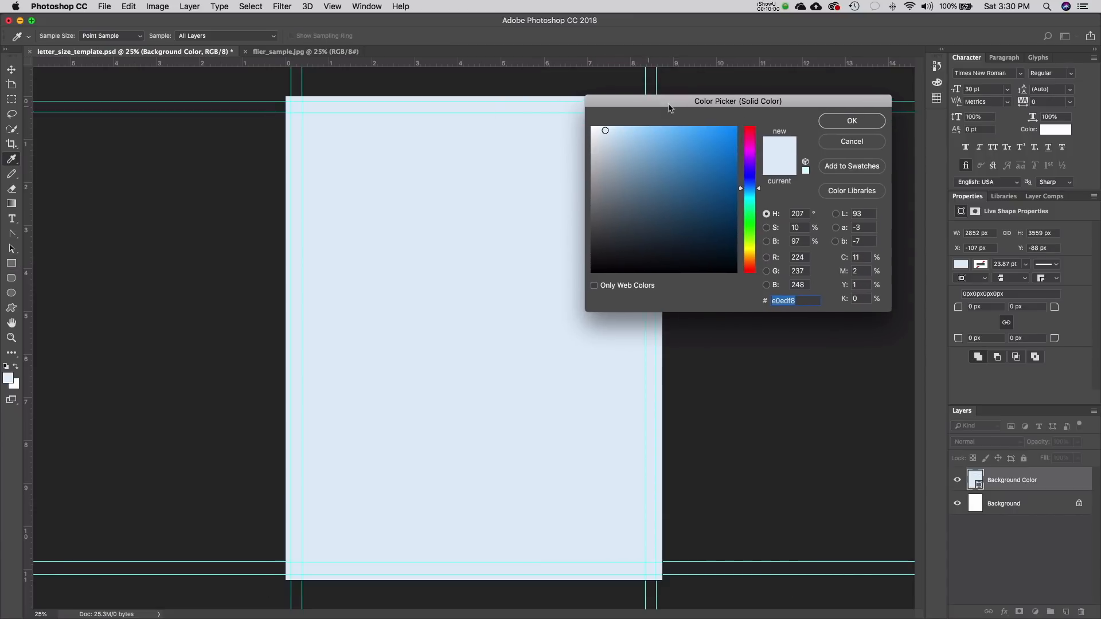
{"action": "left_click", "coordinate": [757, 256]}
{"action": "left_click_drag", "start_coordinate": [756, 250], "coordinate": [756, 261]}
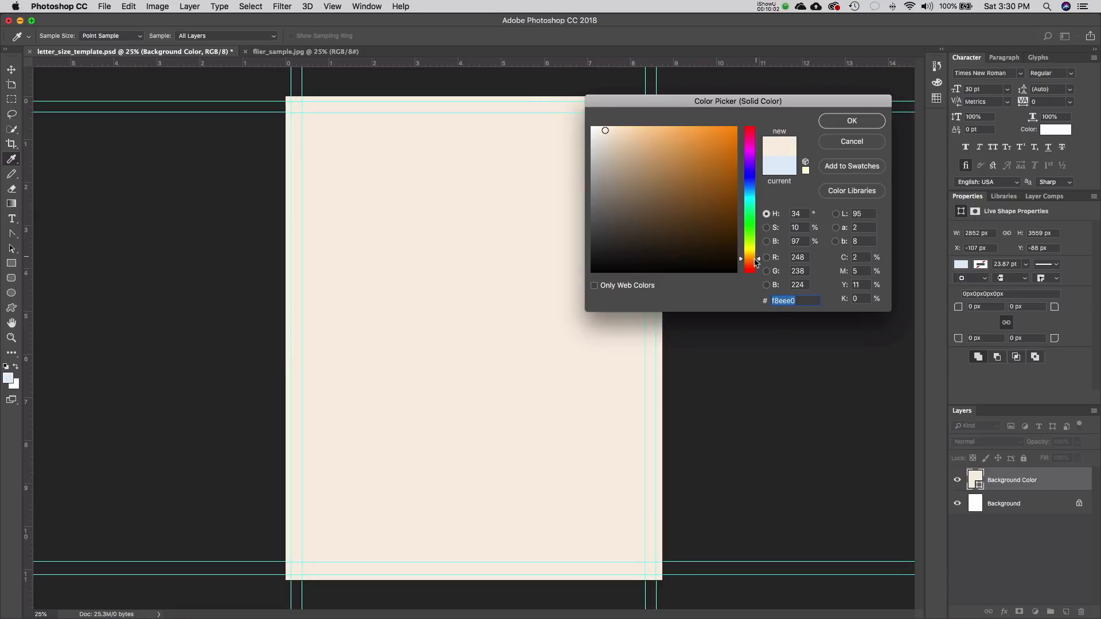
{"action": "mouse_move", "coordinate": [677, 184]}
{"action": "left_mouse_down"}
{"action": "mouse_move", "coordinate": [710, 185]}
{"action": "mouse_move", "coordinate": [699, 146]}
{"action": "mouse_move", "coordinate": [685, 228]}
{"action": "mouse_move", "coordinate": [687, 181]}
{"action": "mouse_move", "coordinate": [725, 167]}
{"action": "mouse_move", "coordinate": [698, 178]}
{"action": "left_mouse_up"}
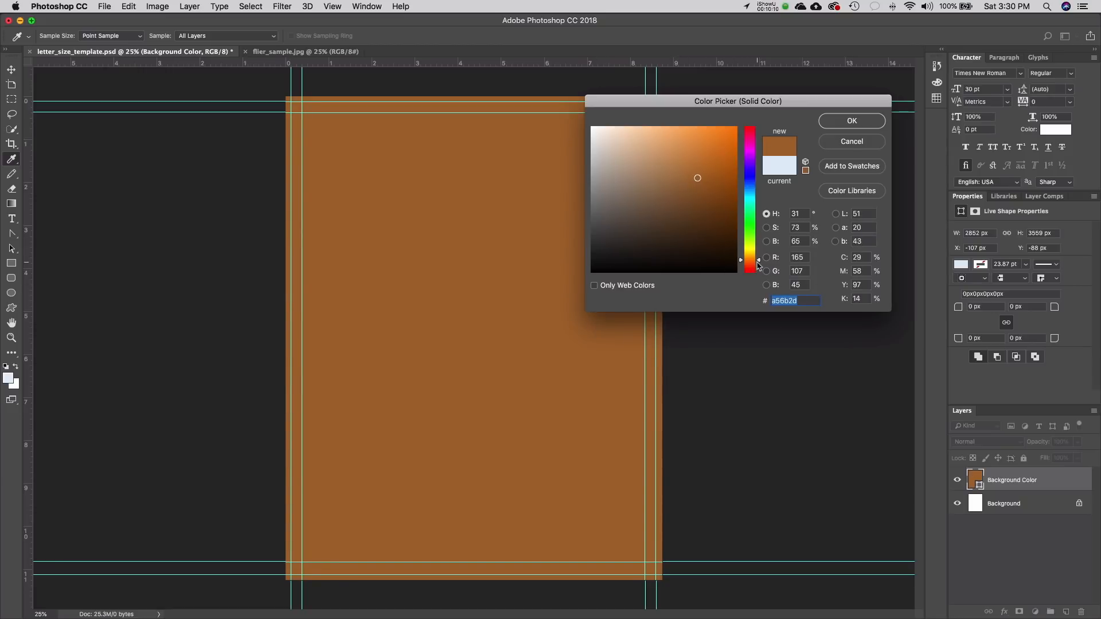
{"action": "left_click_drag", "start_coordinate": [759, 261], "coordinate": [760, 260]}
{"action": "left_click_drag", "start_coordinate": [666, 150], "coordinate": [678, 175]}
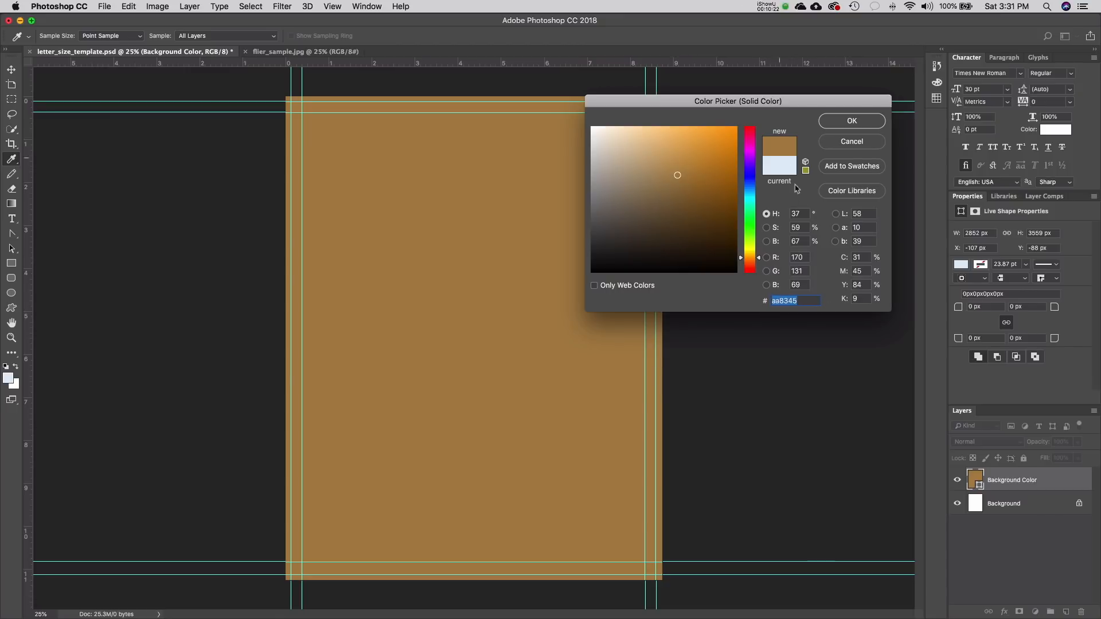
{"action": "left_click_drag", "start_coordinate": [679, 176], "coordinate": [686, 176]}
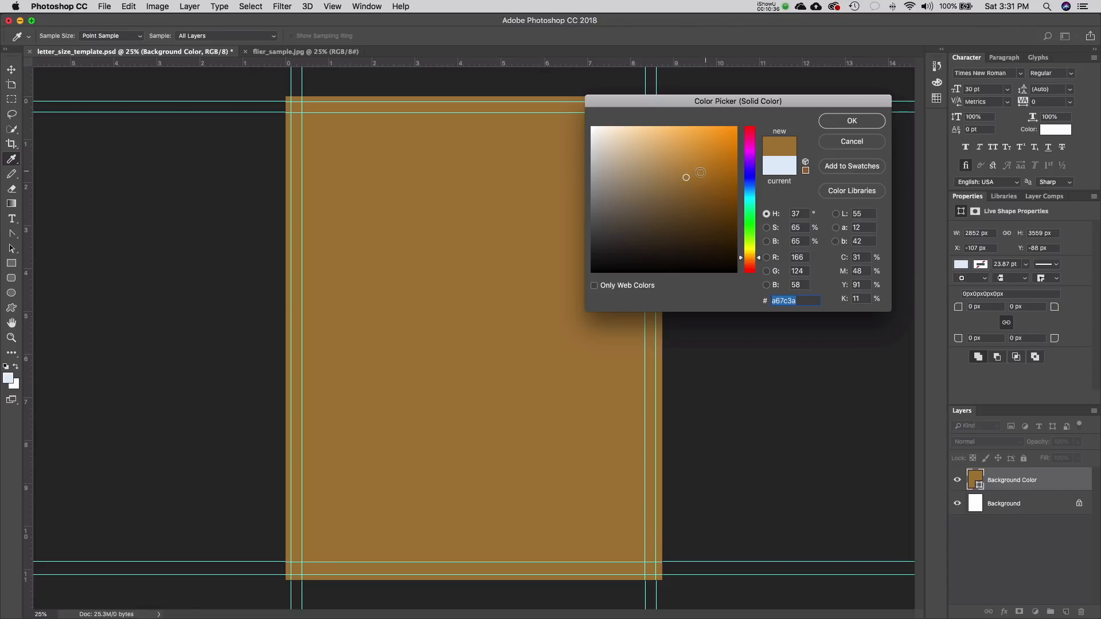
{"action": "left_click_drag", "start_coordinate": [684, 178], "coordinate": [680, 173]}
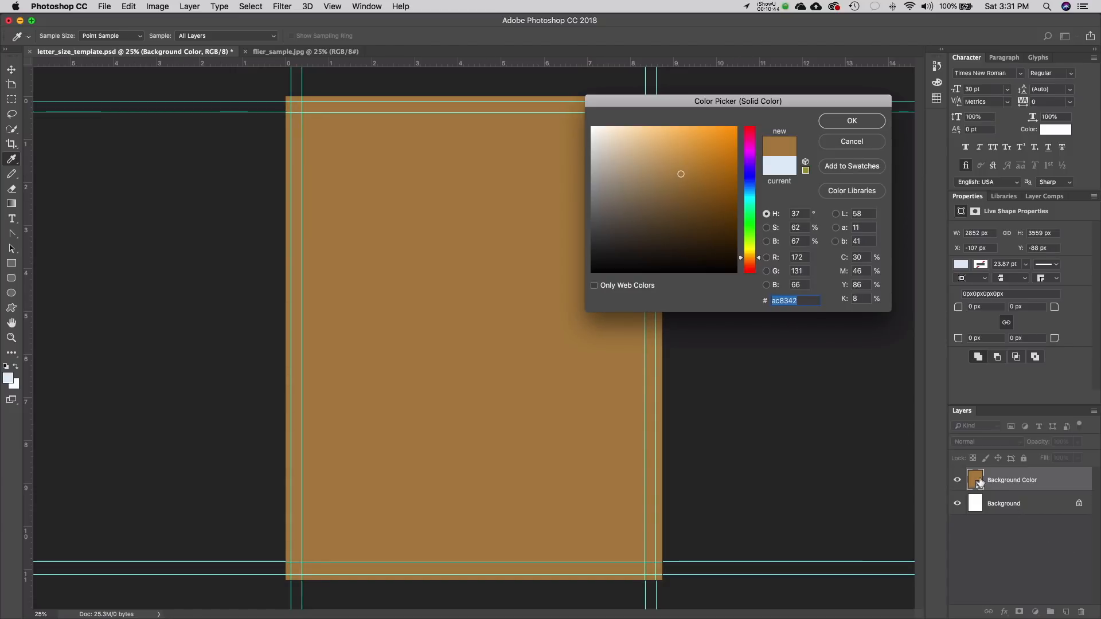
{"action": "left_click", "coordinate": [852, 121]}
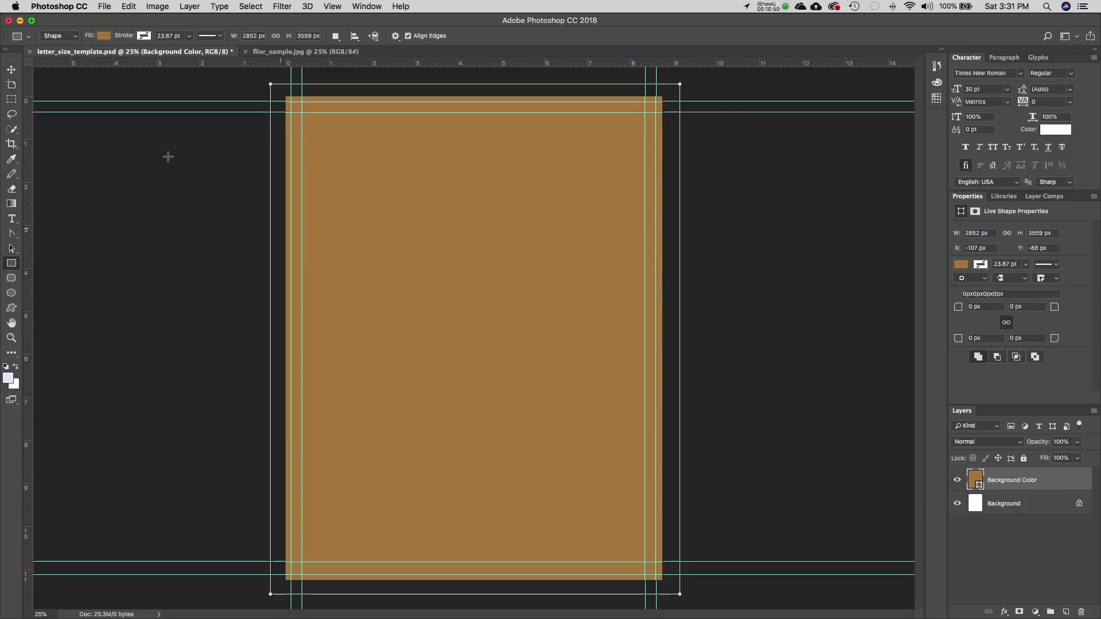
- Try to place grandcanyon.JPG from the Source Files folder above the Background Color layer and move it to the top of the page
{"action": "left_click", "coordinate": [14, 74]}
{"action": "left_click", "coordinate": [210, 221]}
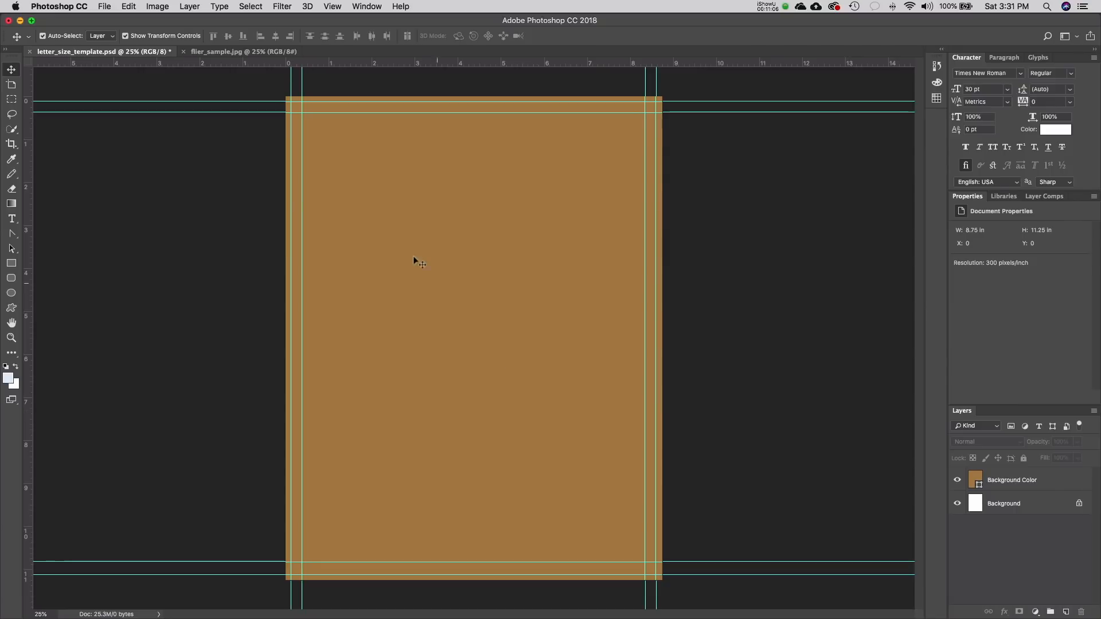
{"action": "left_click", "coordinate": [979, 482]}
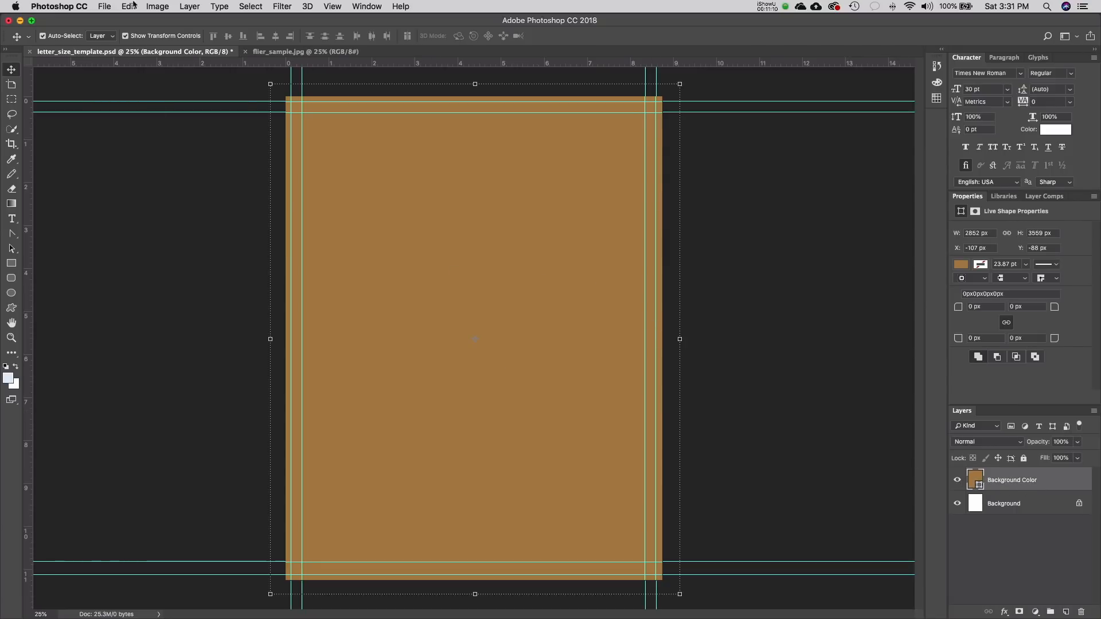
{"action": "left_click", "coordinate": [105, 6]}
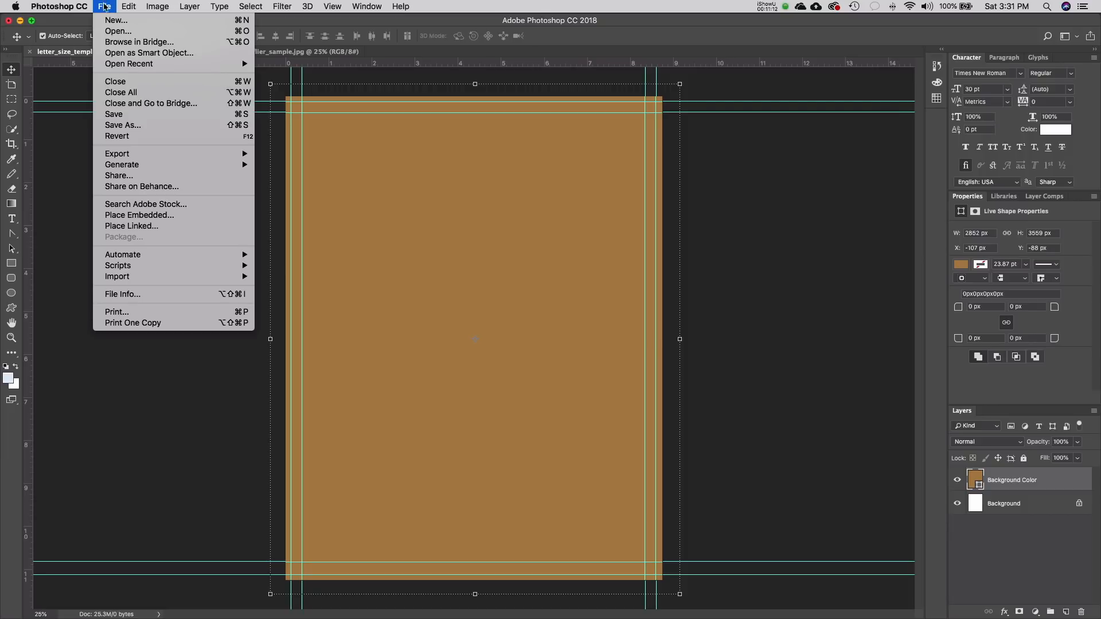
{"action": "left_click", "coordinate": [206, 222]}
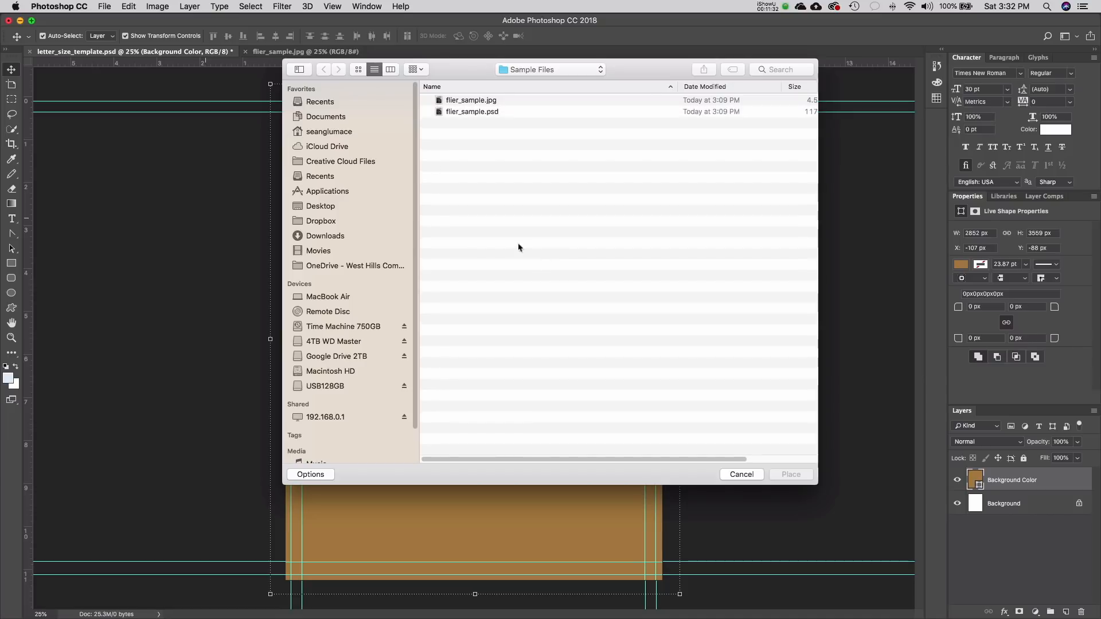
{"action": "left_click", "coordinate": [322, 206]}
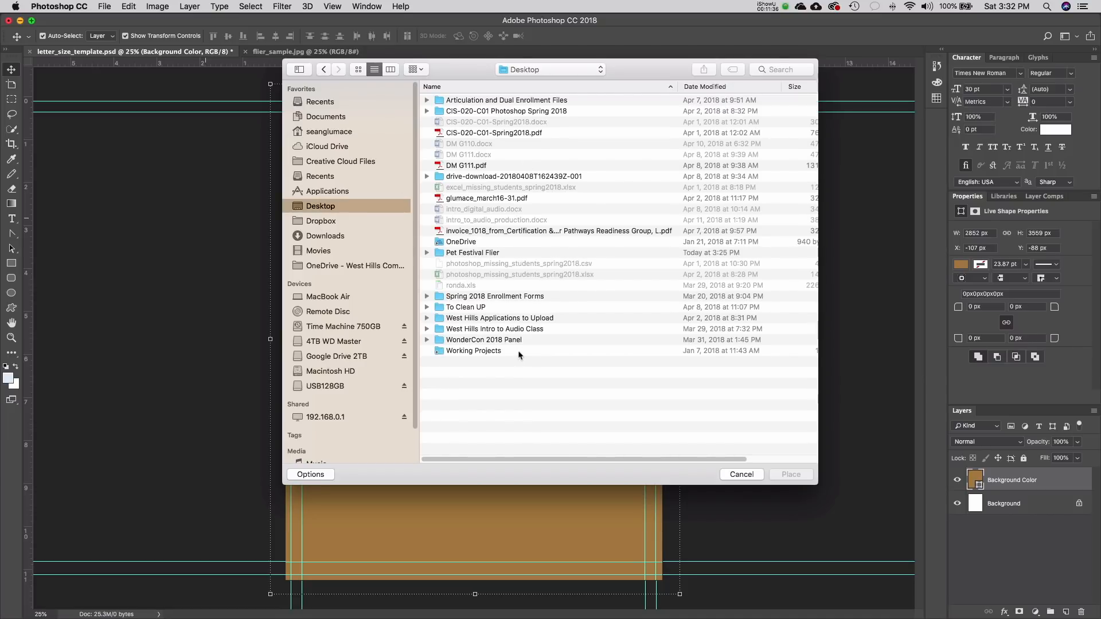
{"action": "left_click", "coordinate": [464, 254]}
{"action": "double_click", "coordinate": [482, 254]}
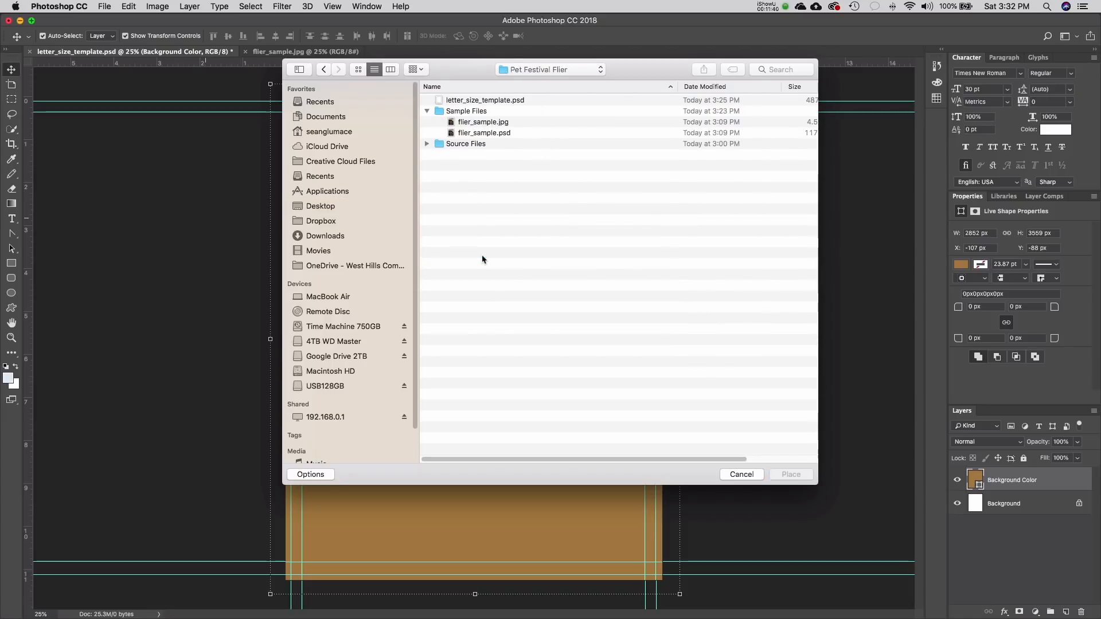
{"action": "left_click", "coordinate": [427, 111]}
{"action": "left_click", "coordinate": [427, 122]}
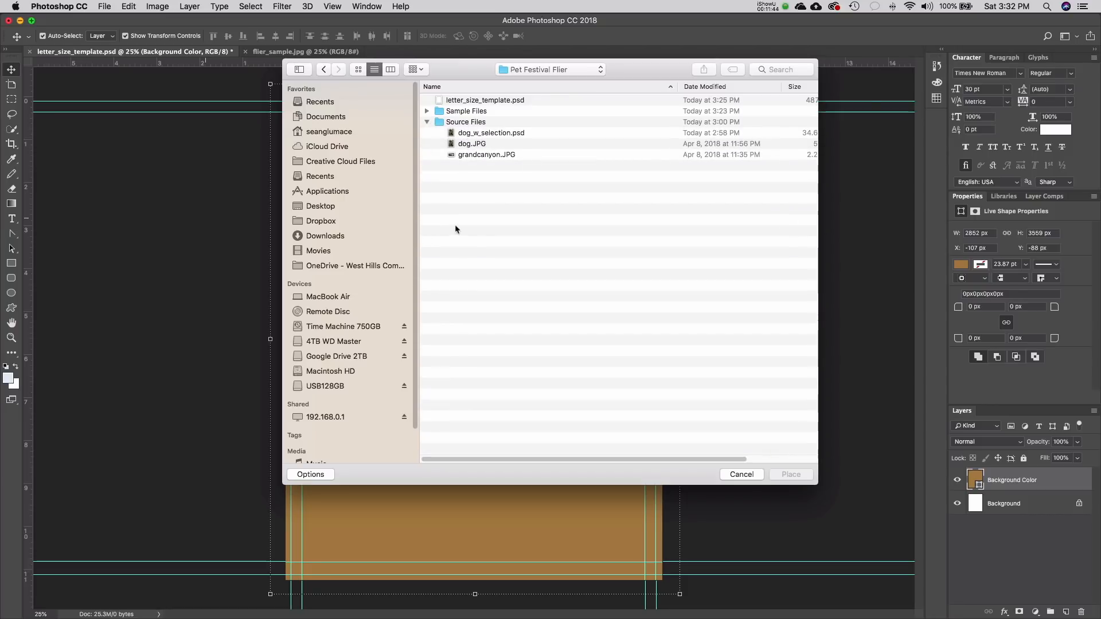
{"action": "left_click", "coordinate": [515, 155]}
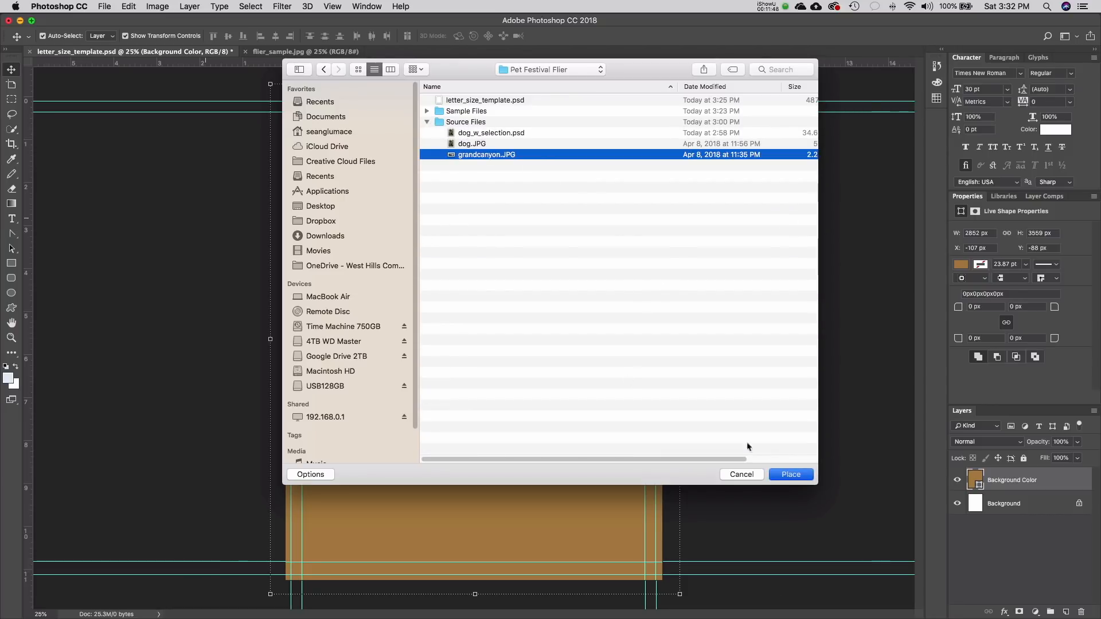
{"action": "key", "text": "Return"}
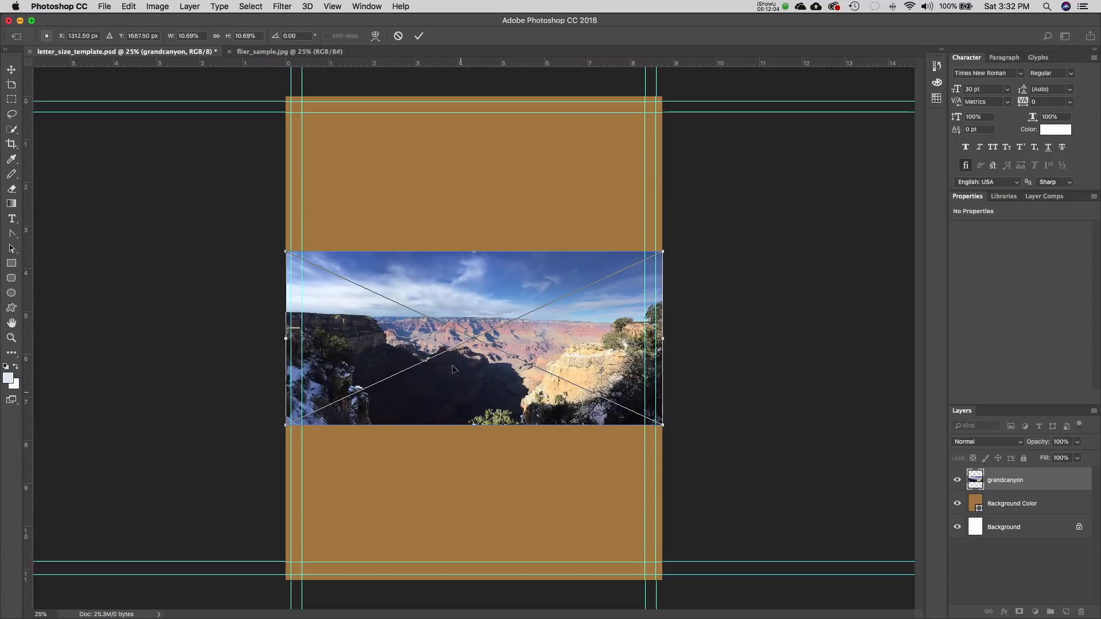
{"action": "left_click_drag", "start_coordinate": [464, 397], "coordinate": [435, 241]}
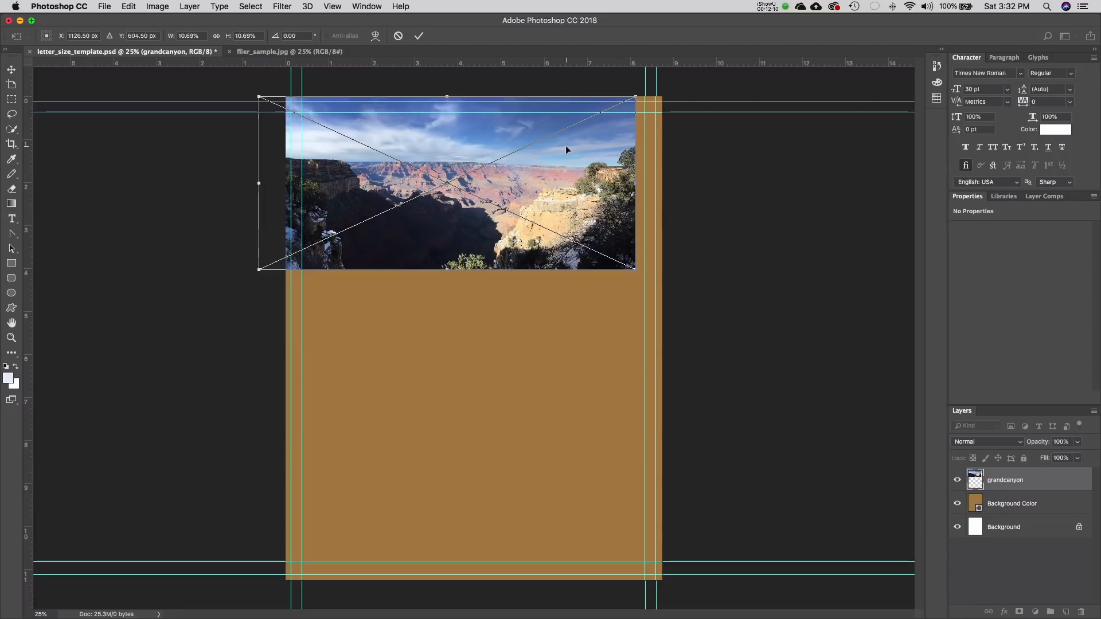
- Compare the template with the flier_sample.jpg document, return to the template and deselect the Background Color layer
{"action": "left_click", "coordinate": [290, 52]}
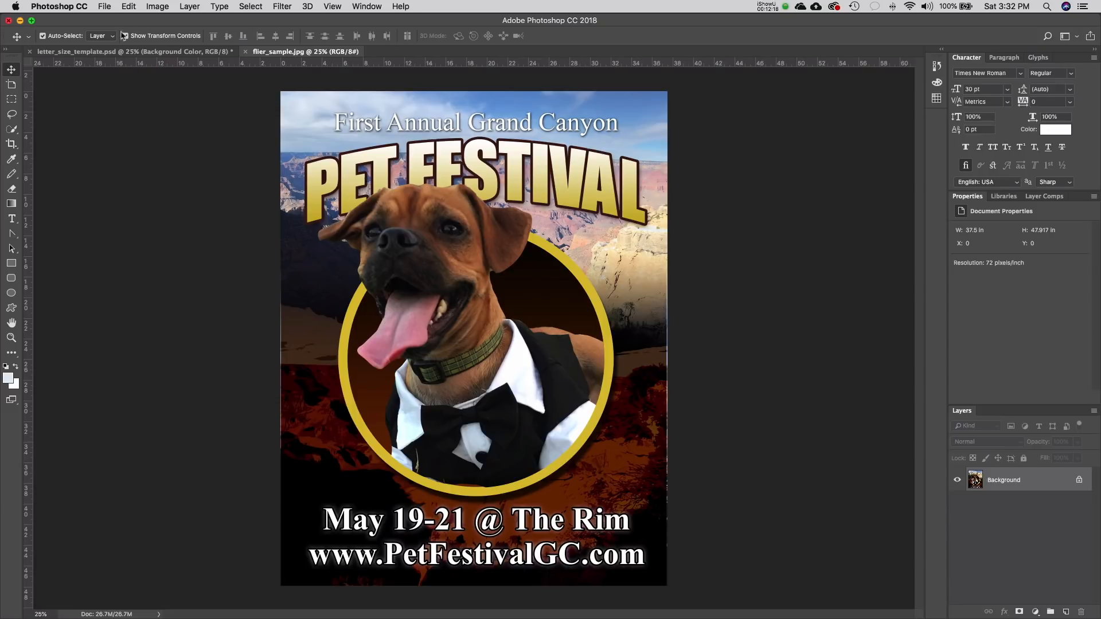
{"action": "left_click", "coordinate": [140, 53]}
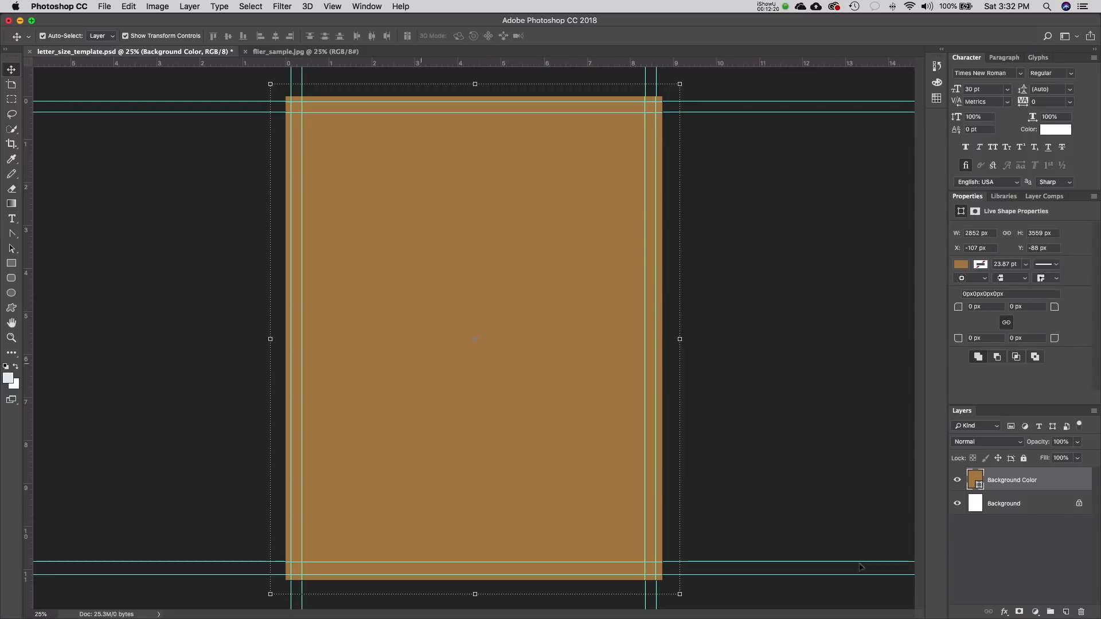
{"action": "left_click", "coordinate": [743, 208]}
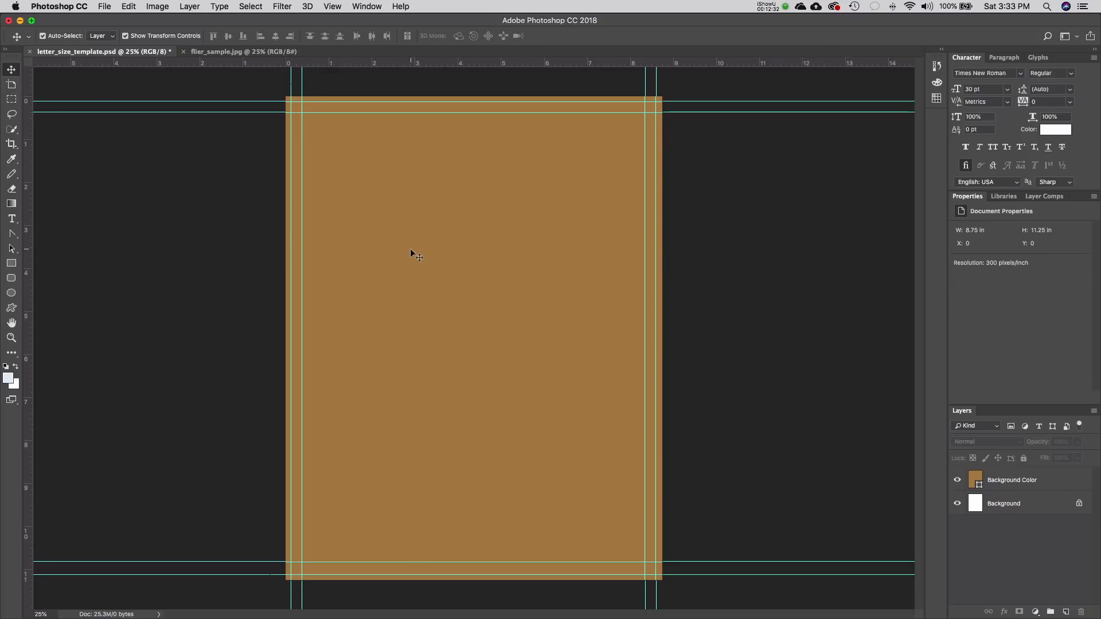
- Place grandcanyon.JPG from the Source Files folder as an embedded image above the Background Color layer
{"action": "left_click", "coordinate": [105, 7]}
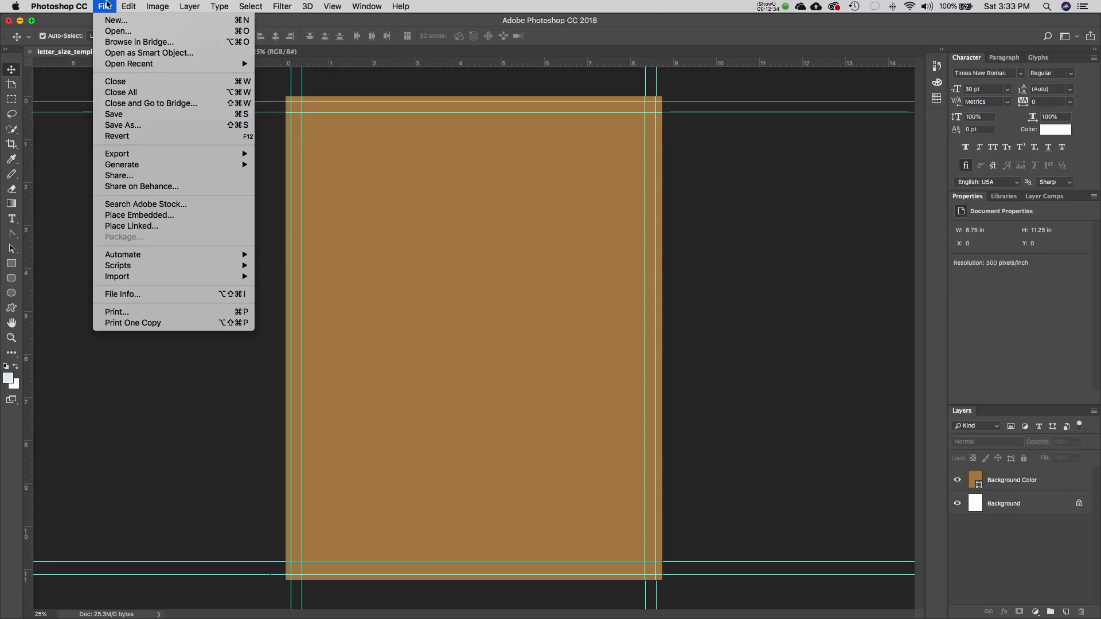
{"action": "left_click", "coordinate": [163, 216]}
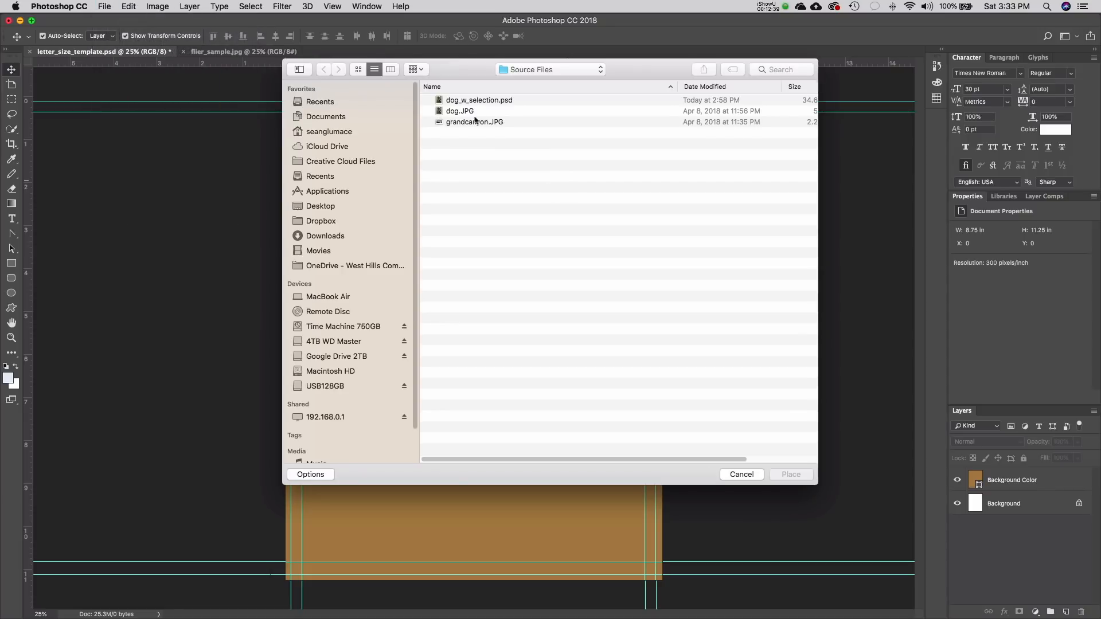
{"action": "left_click", "coordinate": [475, 122]}
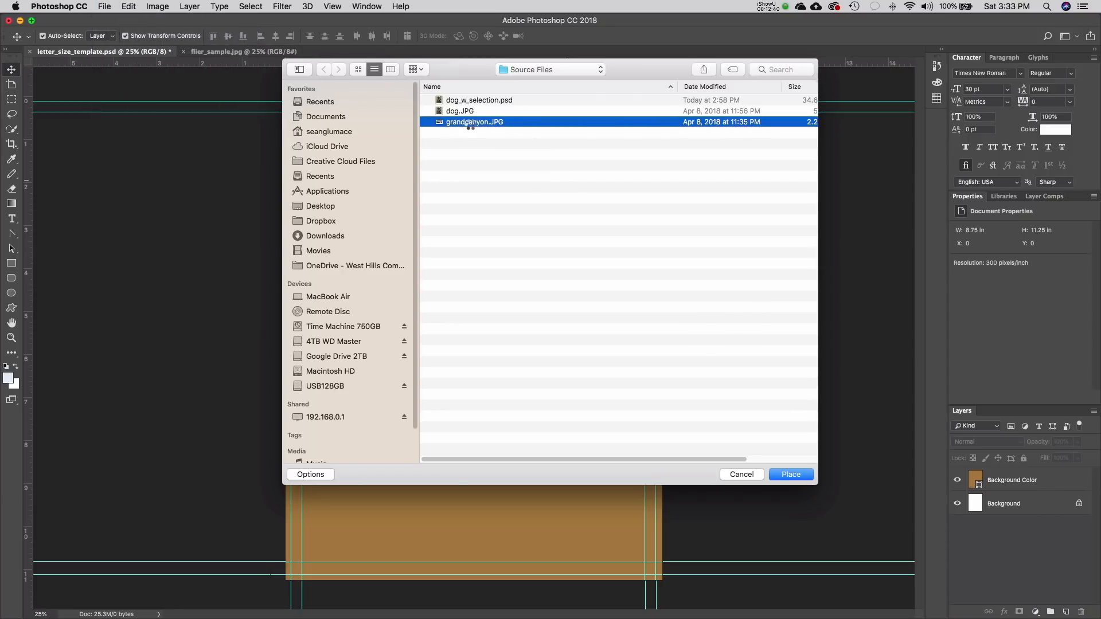
{"action": "double_click", "coordinate": [472, 121]}
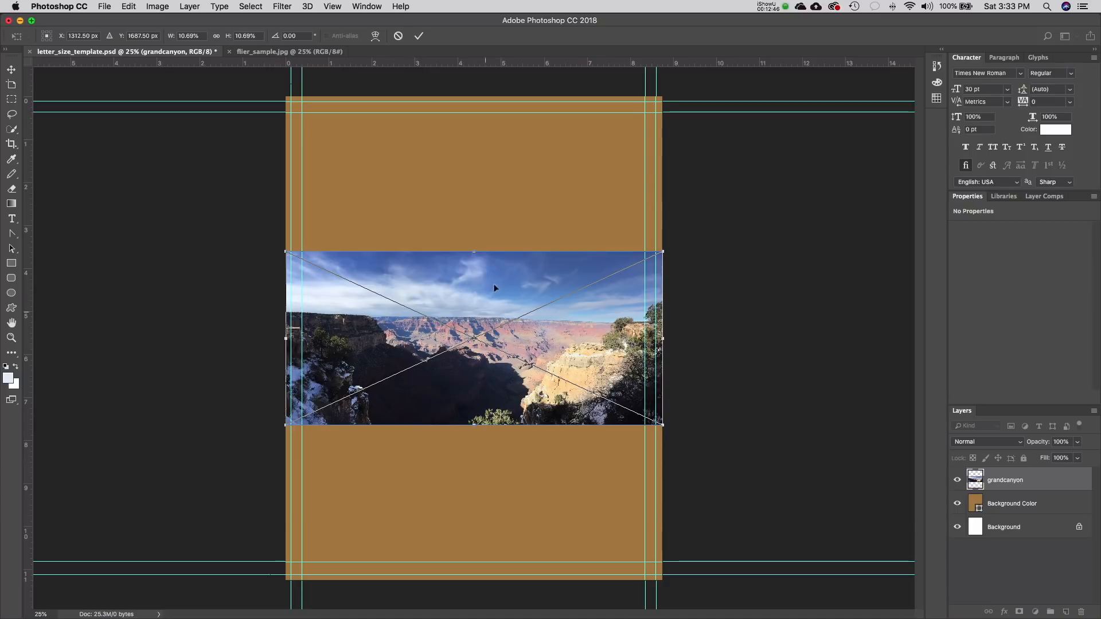
- Scale the placed canyon photo to about 17.5% and position it over the upper page, extending past the top and both side edges
{"action": "left_click_drag", "start_coordinate": [464, 285], "coordinate": [421, 131]}
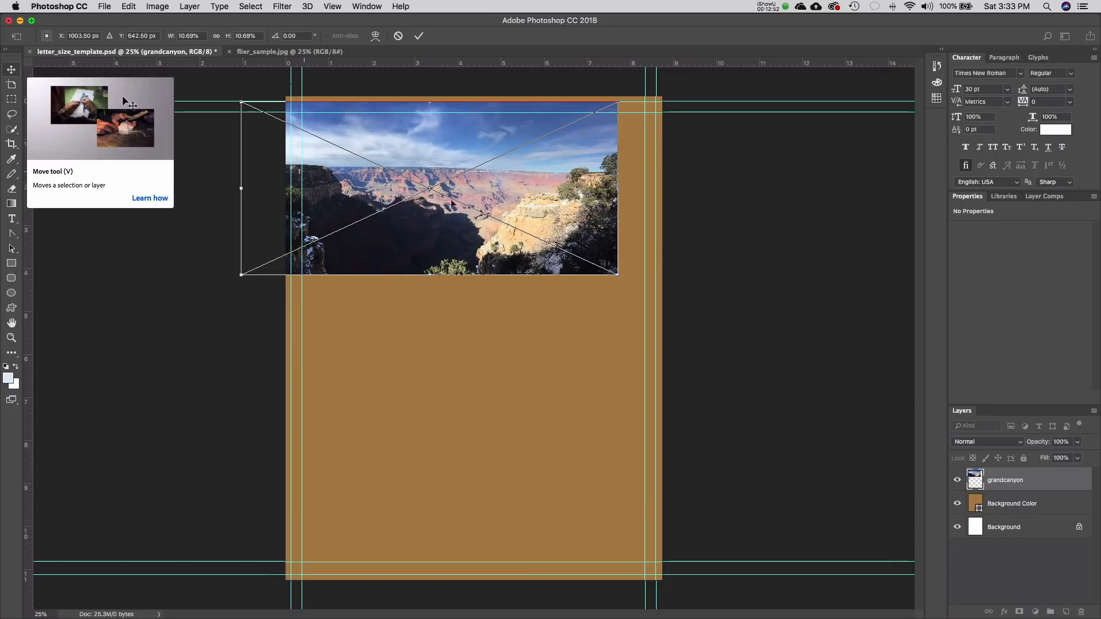
{"action": "left_click_drag", "start_coordinate": [408, 141], "coordinate": [414, 120]}
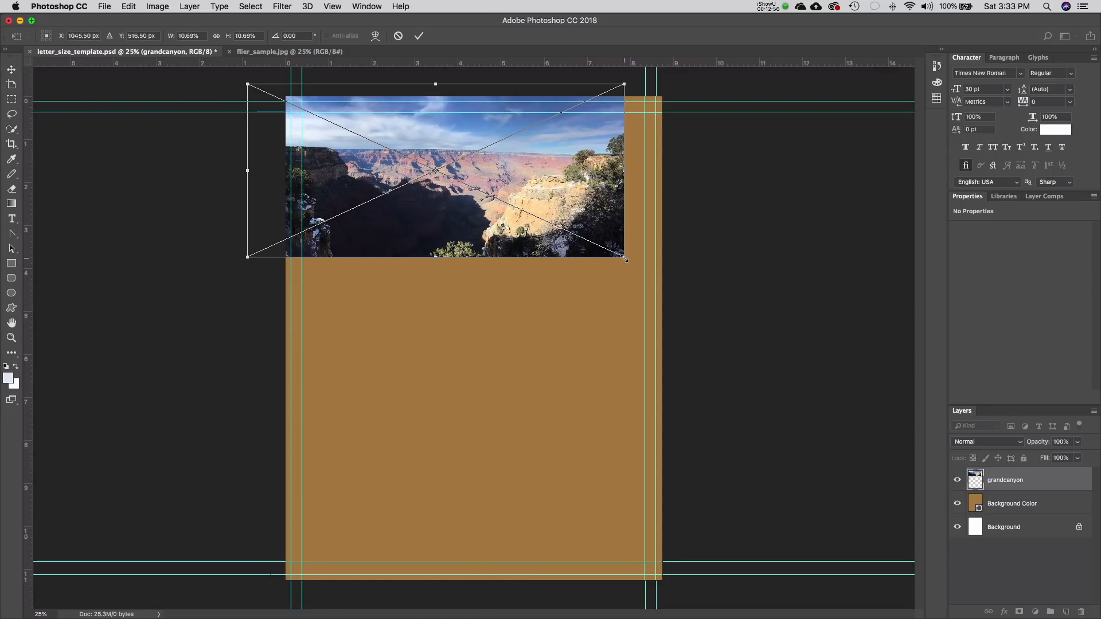
{"action": "left_click_drag", "start_coordinate": [624, 258], "coordinate": [874, 433]}
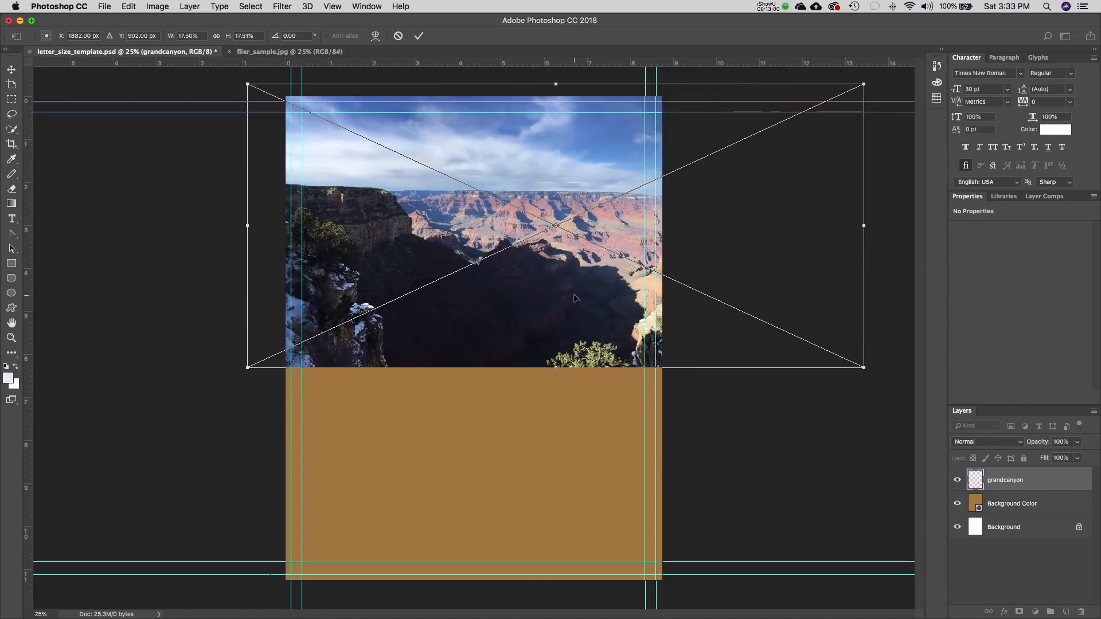
{"action": "left_click_drag", "start_coordinate": [575, 297], "coordinate": [494, 287]}
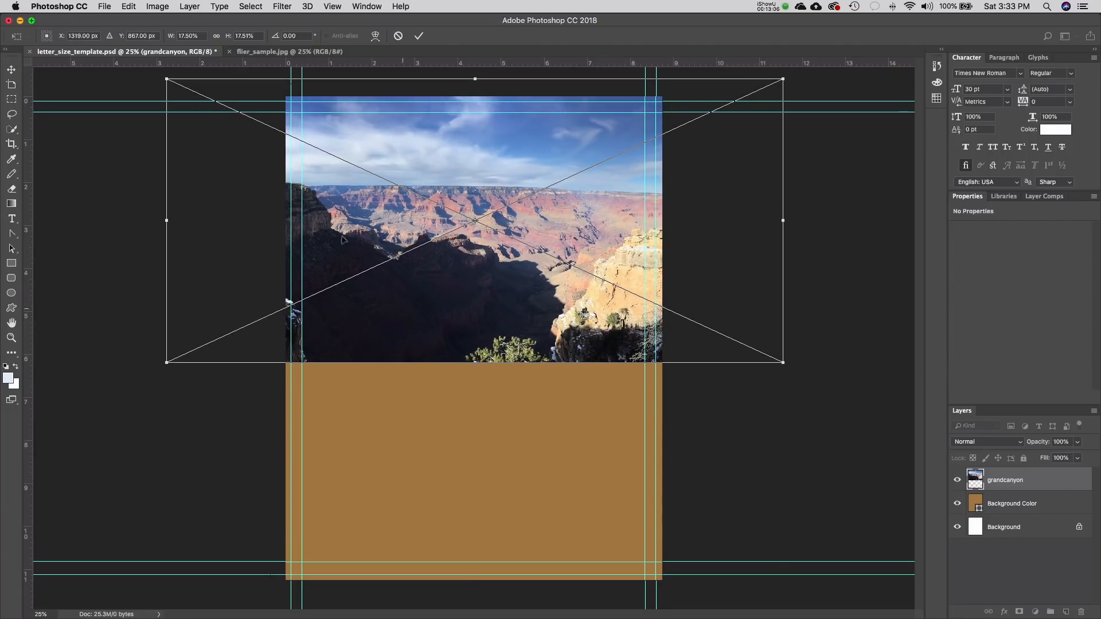
{"action": "left_click_drag", "start_coordinate": [416, 276], "coordinate": [499, 278]}
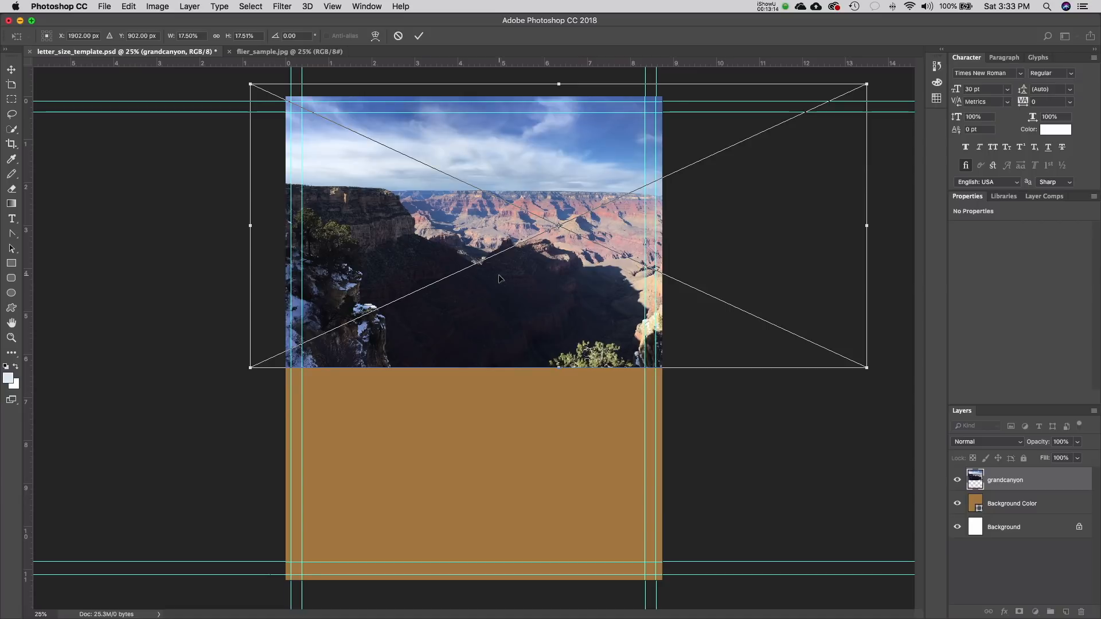
{"action": "key", "text": "Return"}
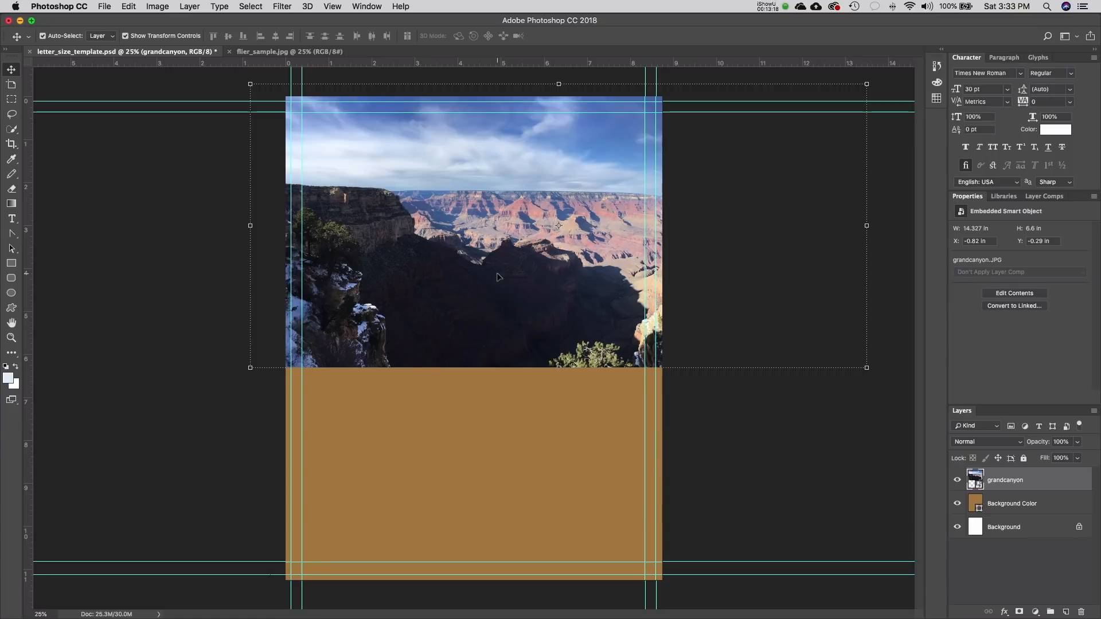
{"action": "left_click_drag", "start_coordinate": [489, 292], "coordinate": [487, 290]}
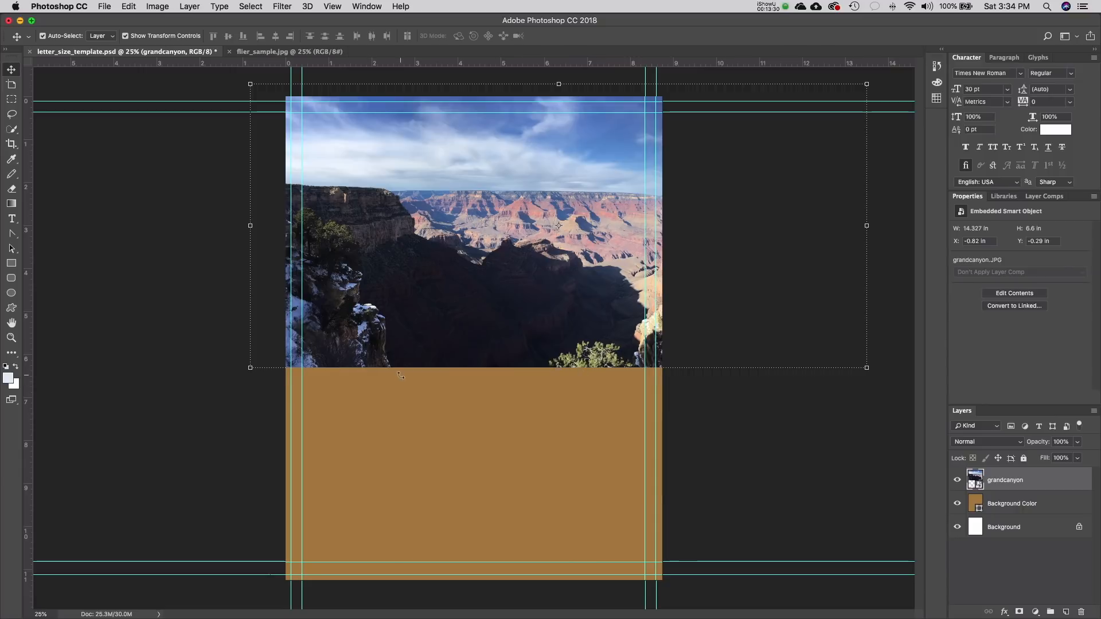
- Rename the grandcanyon layer as Top Grand Canyon
{"action": "double_click", "coordinate": [1008, 480]}
{"action": "type", "text": "Top Grand Canyon"}
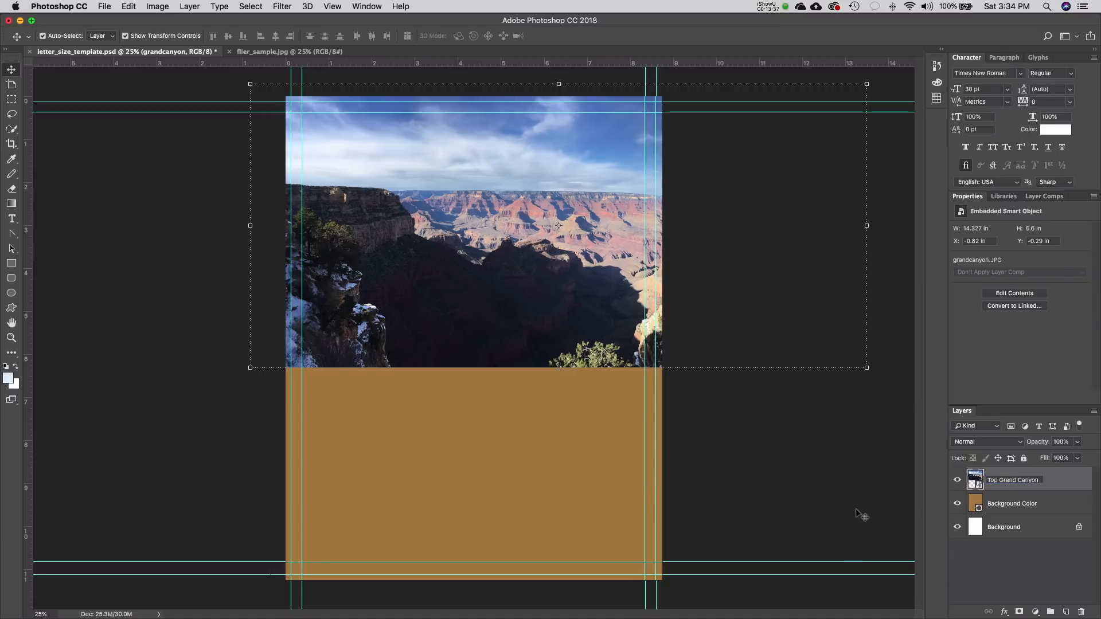
{"action": "left_click", "coordinate": [791, 487]}
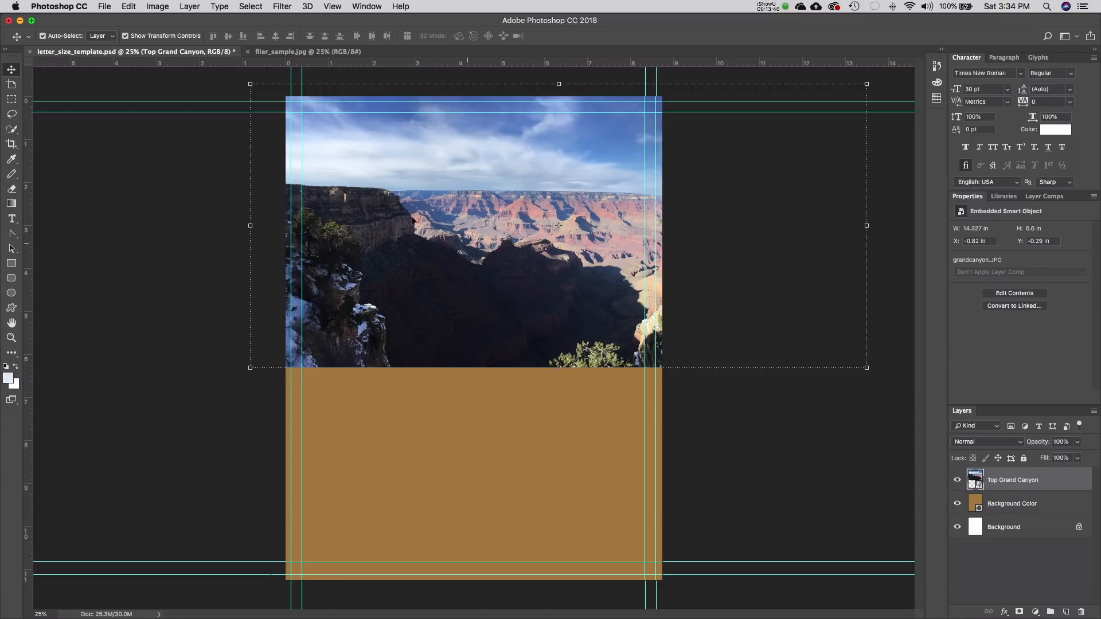
{"action": "left_click_drag", "start_coordinate": [484, 257], "coordinate": [484, 258]}
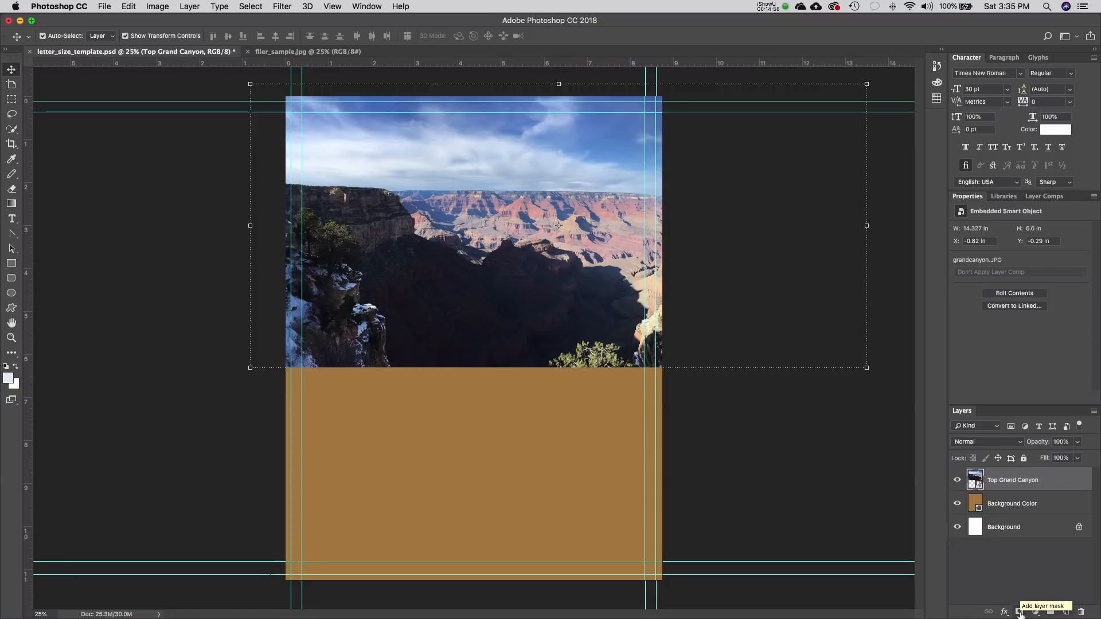
- Add a layer mask to the Top Grand Canyon layer and set the Gradient tool to the black-to-white preset
{"action": "left_click", "coordinate": [1019, 613]}
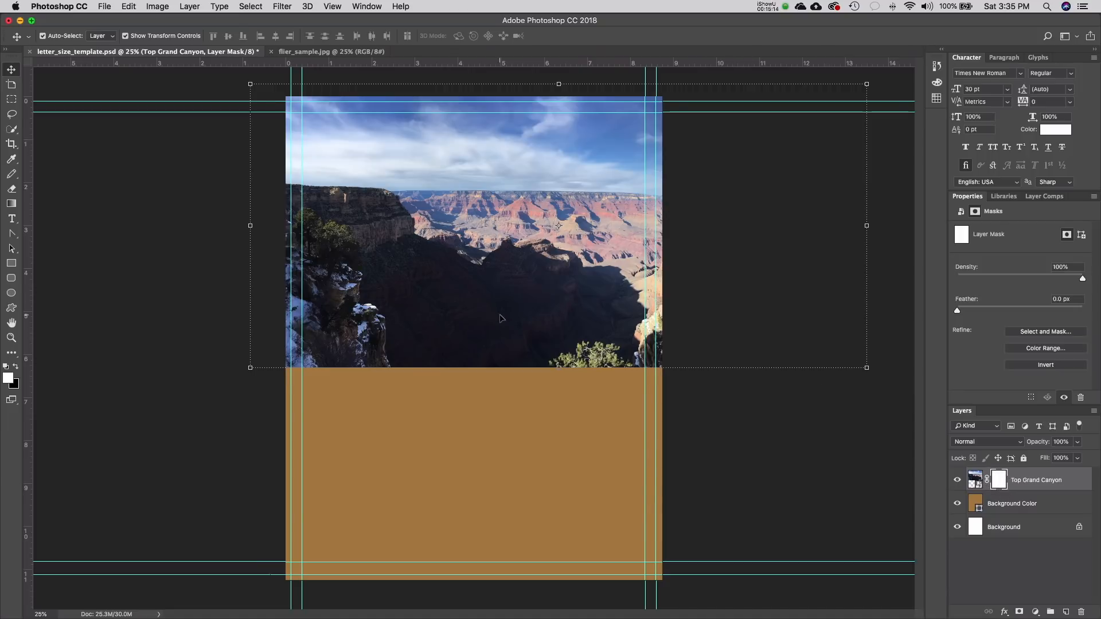
{"action": "left_click", "coordinate": [14, 206]}
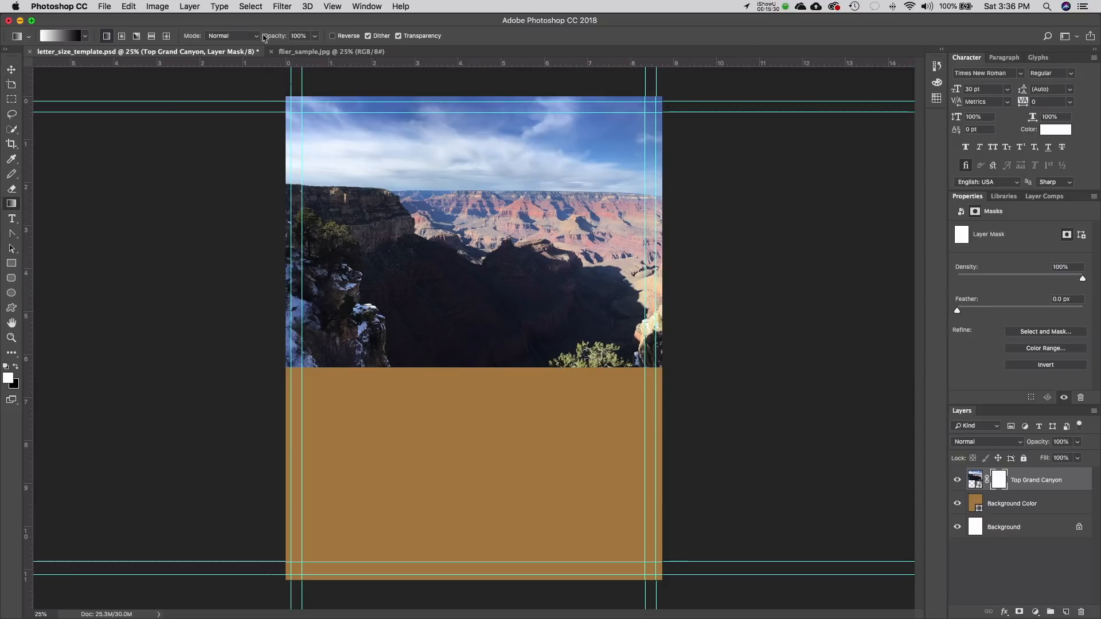
{"action": "left_click", "coordinate": [86, 36]}
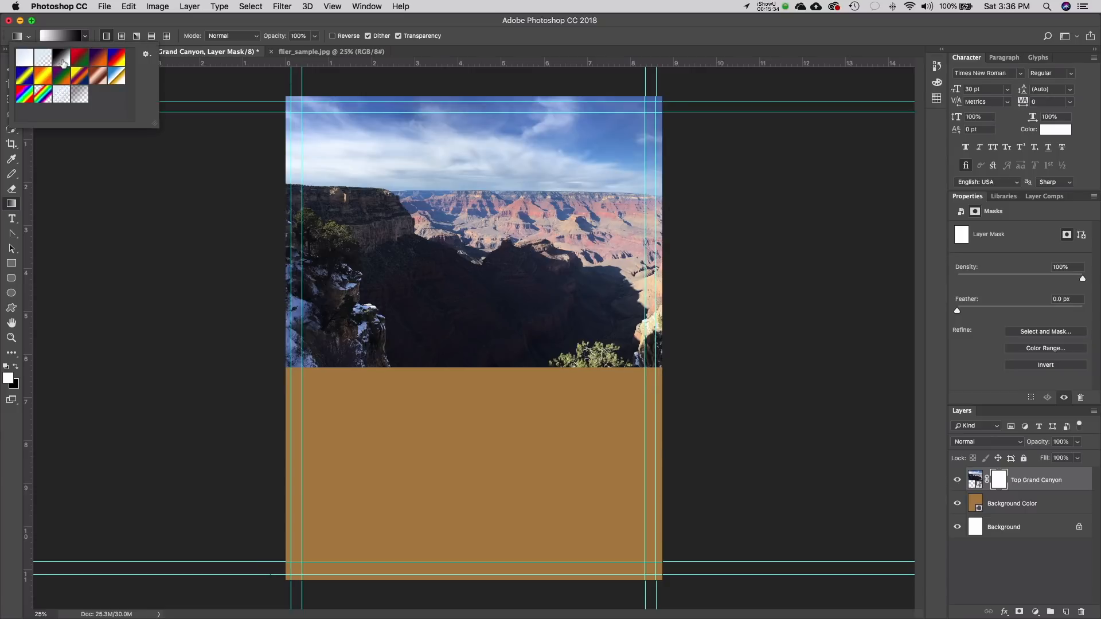
{"action": "left_click", "coordinate": [63, 62]}
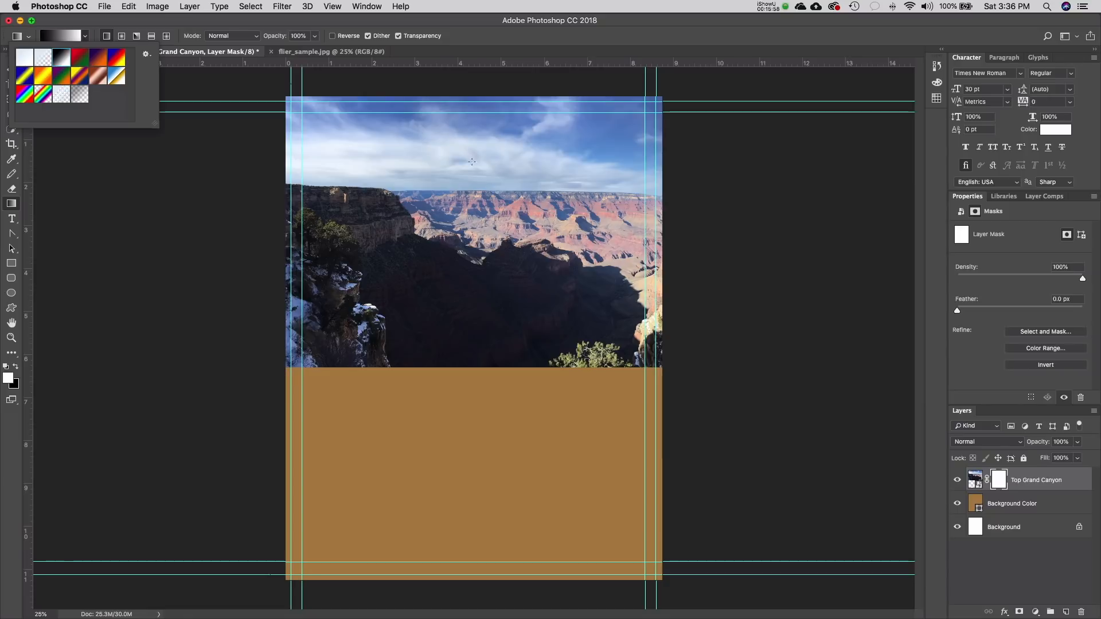
{"action": "left_click", "coordinate": [471, 190]}
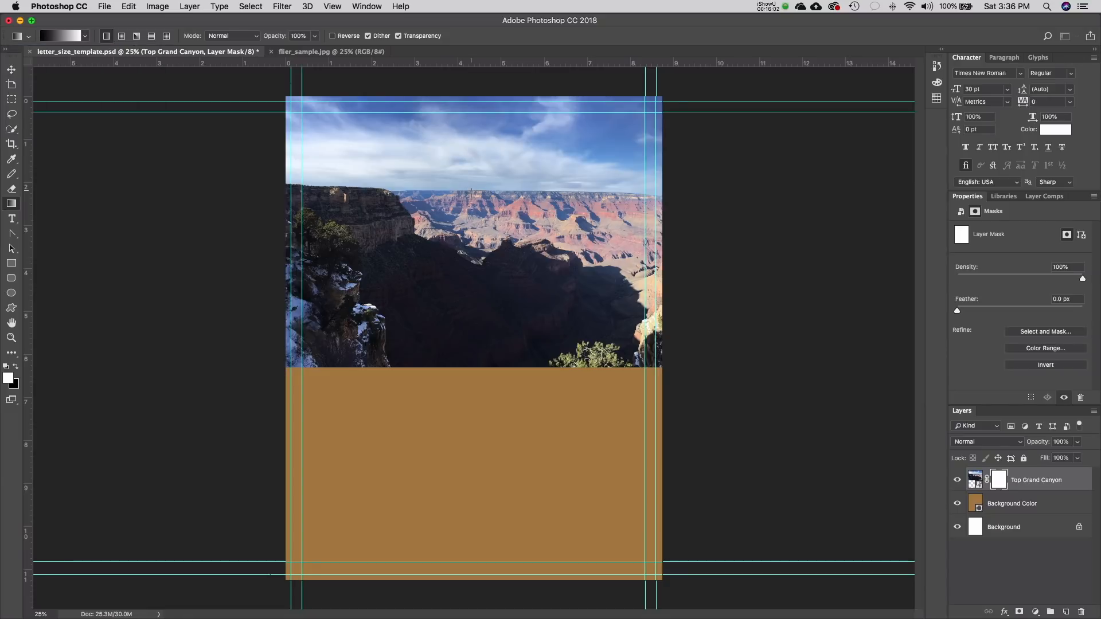
- Try a downward mask gradient from the canyon horizon to near the photo's lower edge, and undo it
{"action": "left_click_drag", "start_coordinate": [471, 190], "coordinate": [490, 349]}
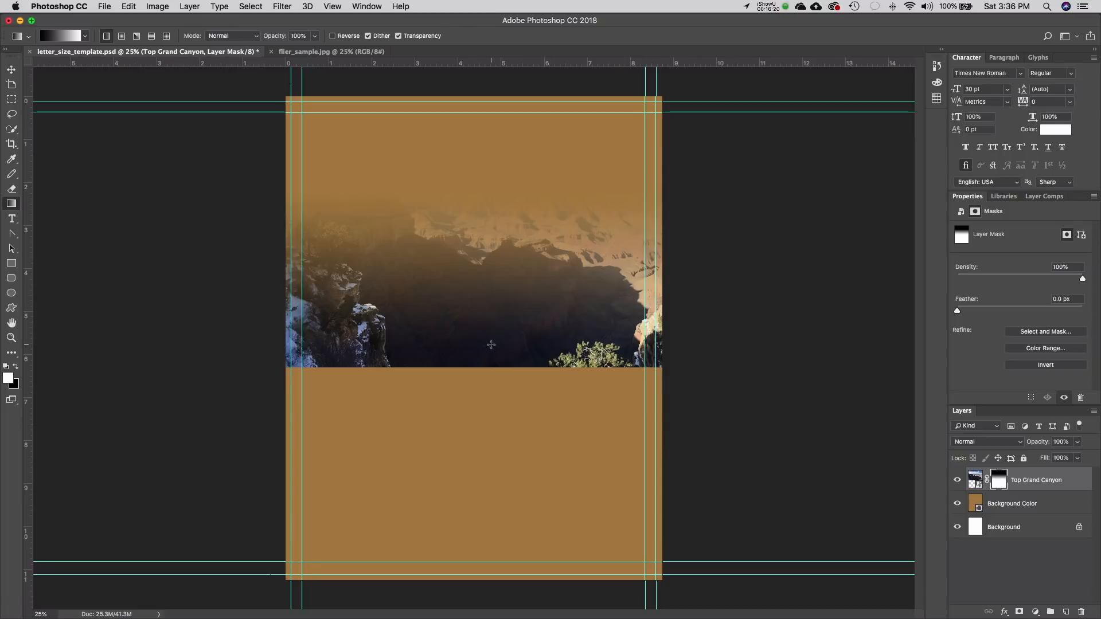
{"action": "left_click", "coordinate": [129, 6]}
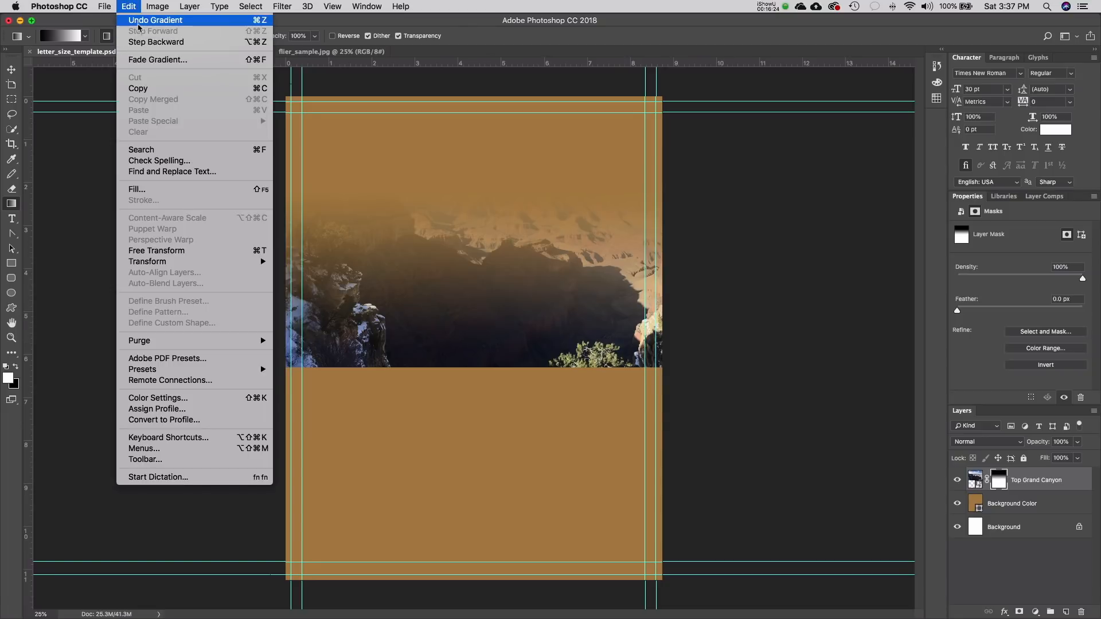
{"action": "left_click", "coordinate": [138, 23]}
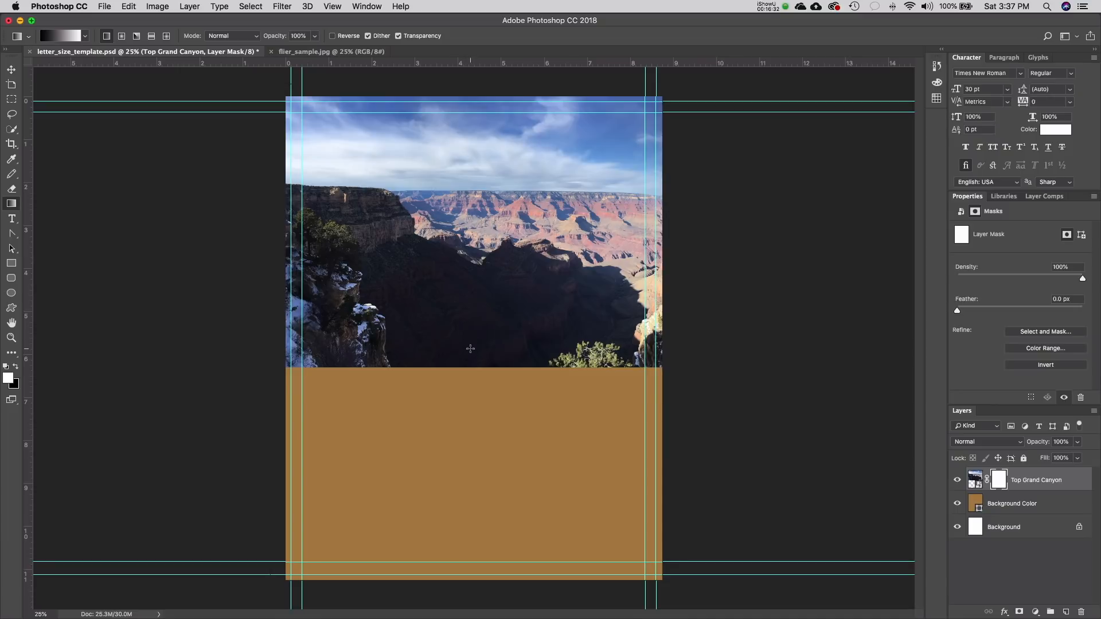
- Try out mask gradients of different lengths and directions on the canyon photo, undoing each one
{"action": "left_click_drag", "start_coordinate": [470, 349], "coordinate": [491, 231]}
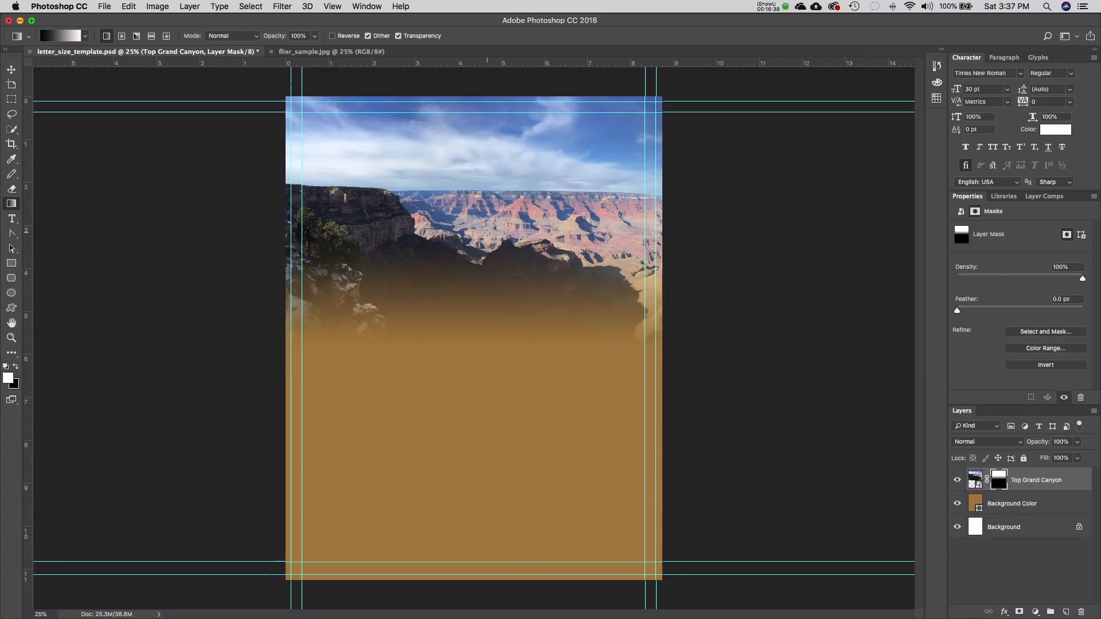
{"action": "key", "text": "super+z"}
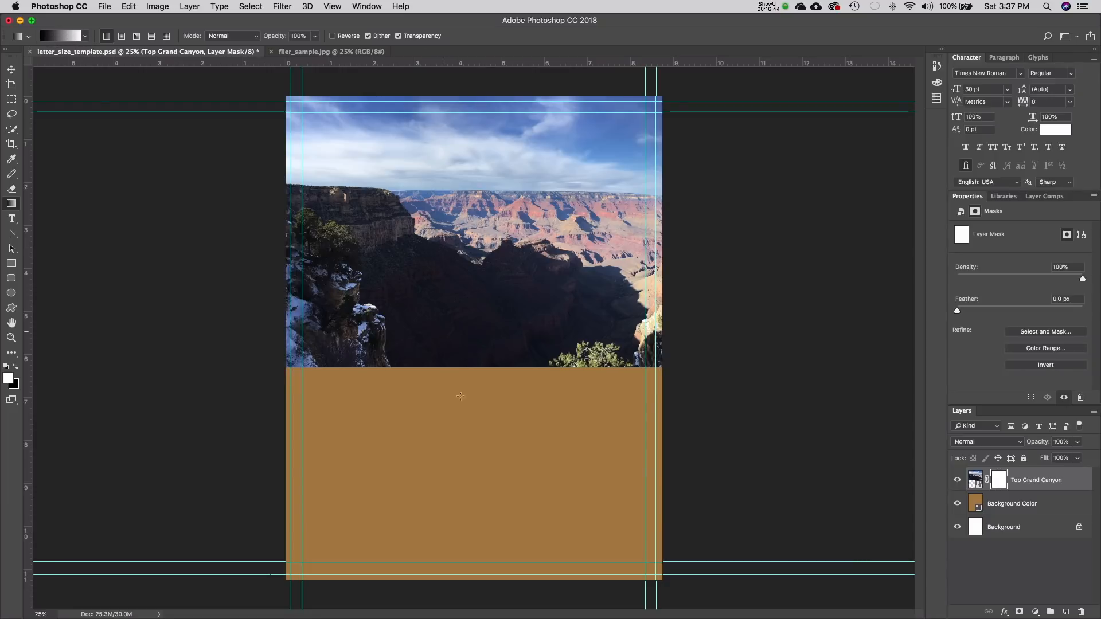
{"action": "left_click_drag", "start_coordinate": [467, 151], "coordinate": [466, 194]}
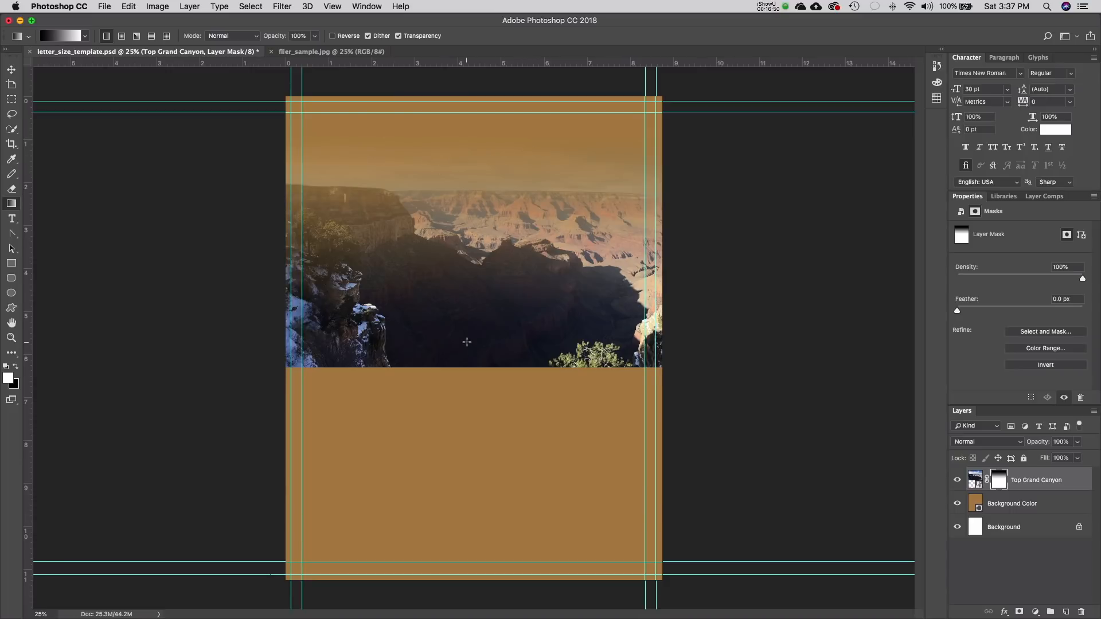
{"action": "key", "text": "super+z"}
{"action": "left_click_drag", "start_coordinate": [475, 230], "coordinate": [475, 356]}
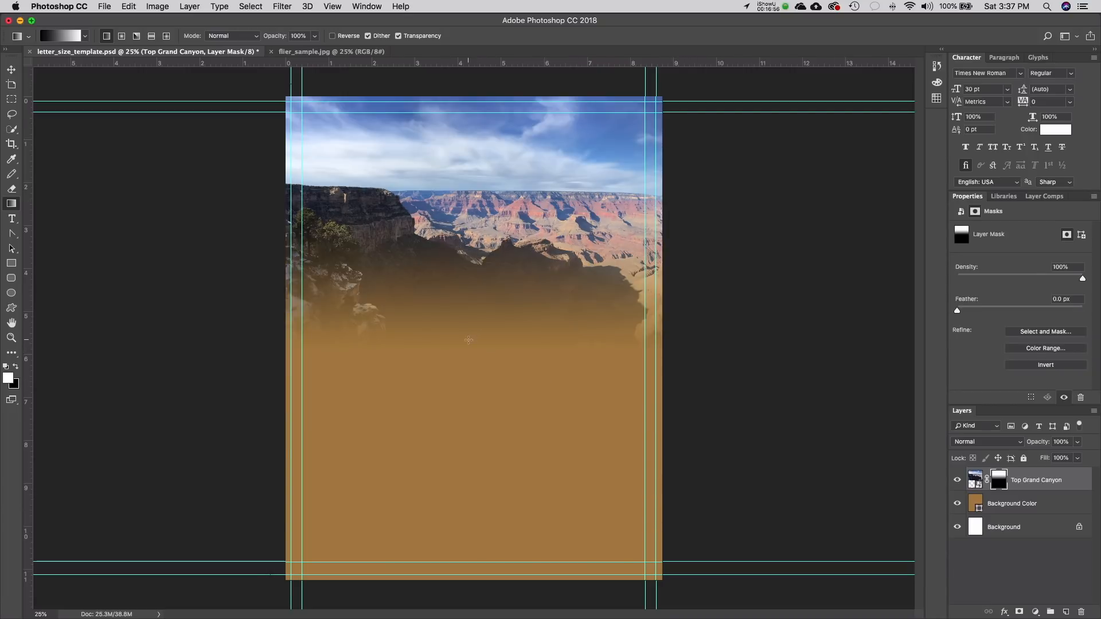
{"action": "key", "text": "super+z"}
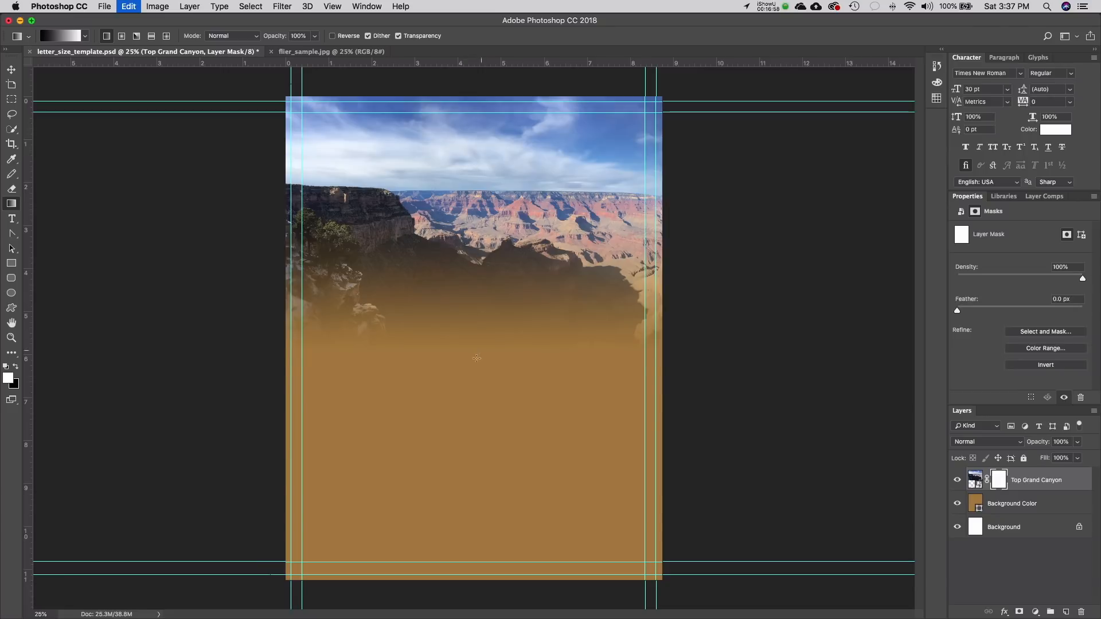
{"action": "left_click_drag", "start_coordinate": [466, 368], "coordinate": [479, 321]}
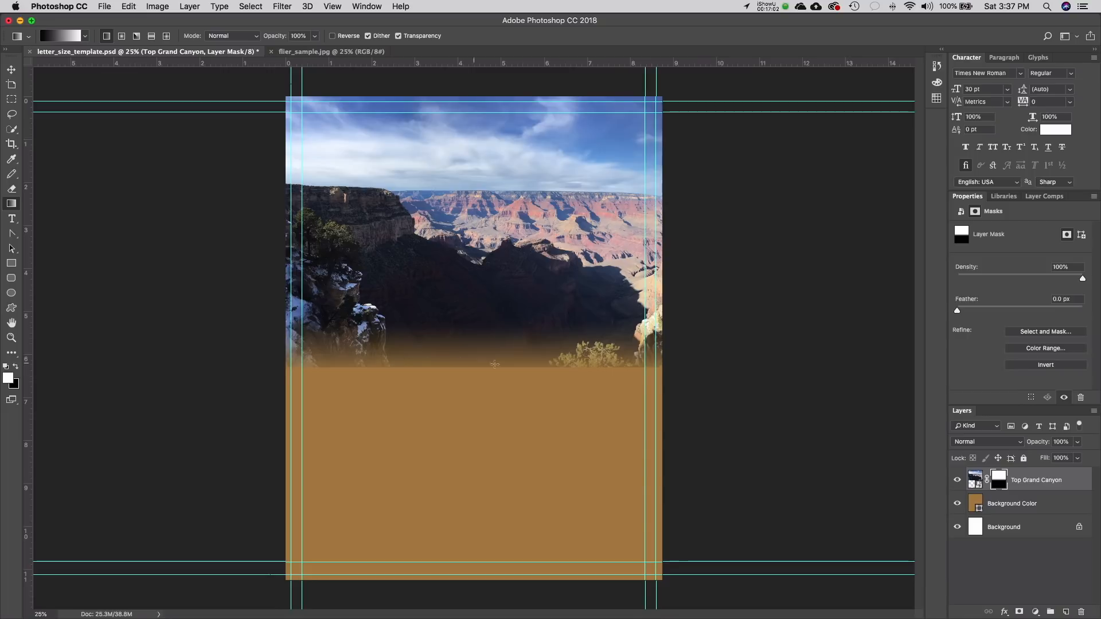
{"action": "key", "text": "super+z"}
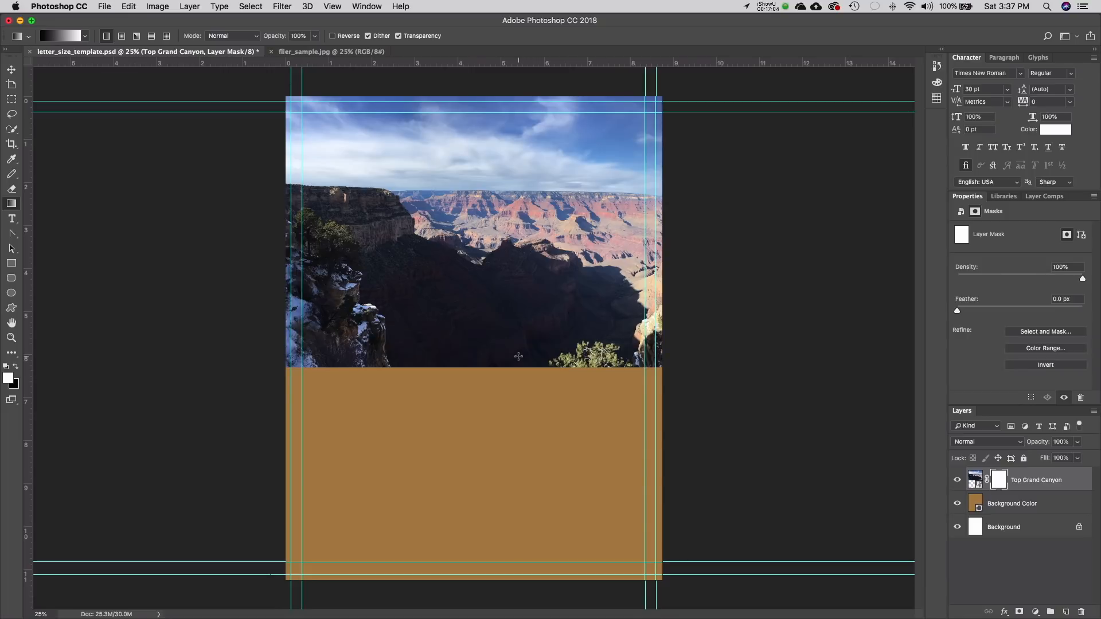
{"action": "left_click", "coordinate": [129, 7]}
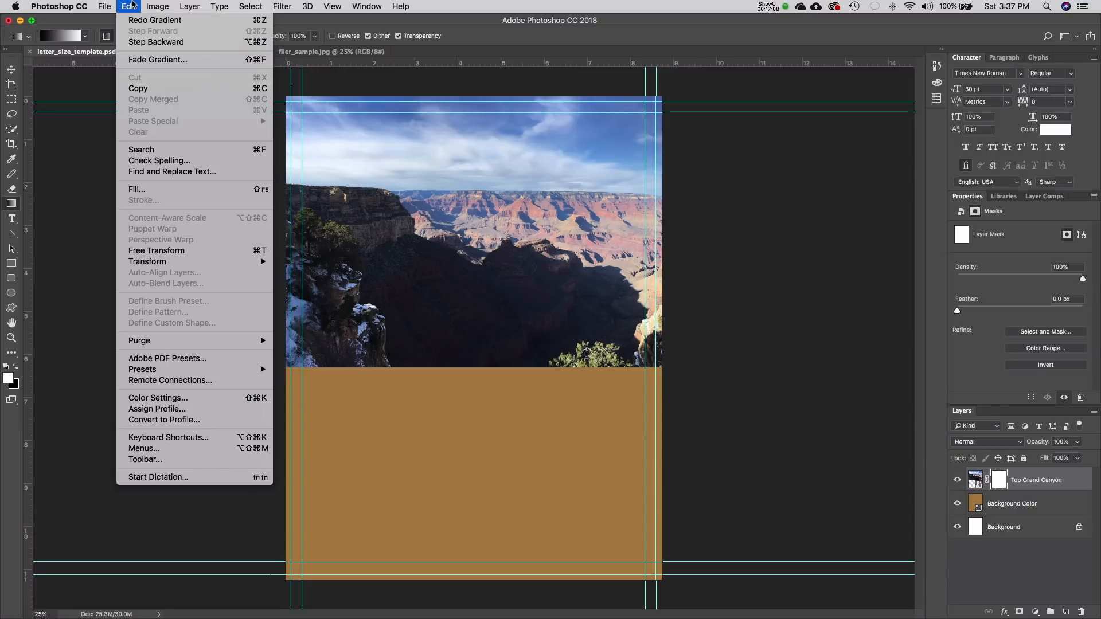
{"action": "left_click", "coordinate": [135, 5]}
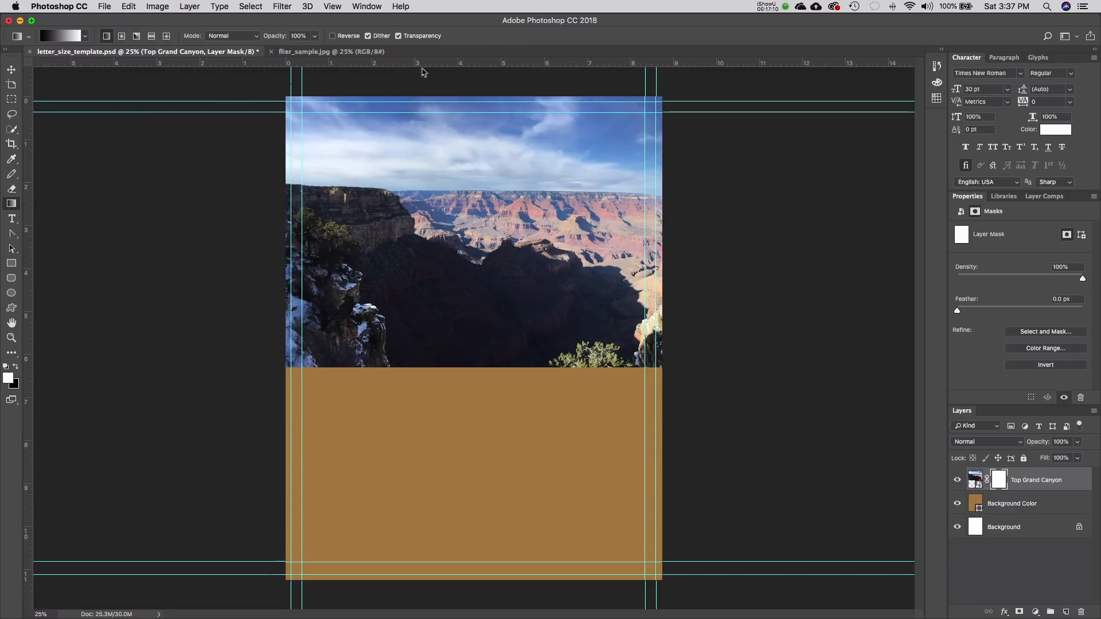
- Draw an upward black-to-white gradient on the mask from near the photo's lower edge, fading its lower part into the brown background
{"action": "left_click_drag", "start_coordinate": [473, 358], "coordinate": [519, 251]}
{"action": "mouse_move", "coordinate": [507, 169]}
{"action": "left_mouse_down"}
{"action": "mouse_move", "coordinate": [491, 324]}
{"action": "mouse_move", "coordinate": [486, 170]}
{"action": "left_mouse_up"}
{"action": "left_click_drag", "start_coordinate": [438, 300], "coordinate": [531, 246]}
{"action": "left_click_drag", "start_coordinate": [447, 345], "coordinate": [448, 257]}
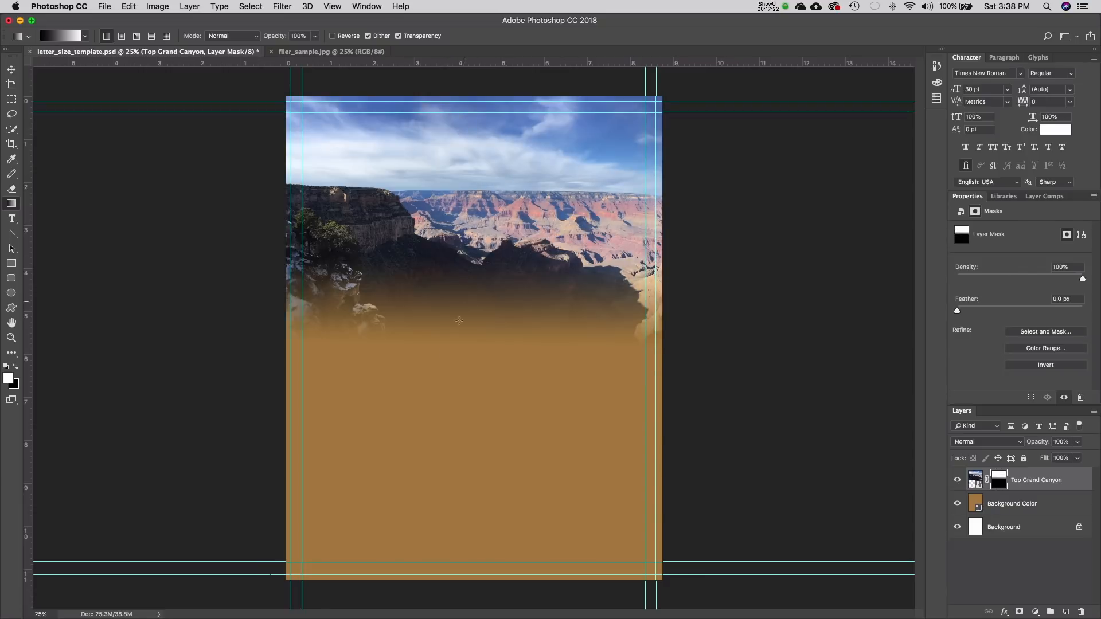
- Try redrawing the Top Grand Canyon mask gradient diagonally and straight upward, with different lengths across the shadowed canyon
{"action": "left_click_drag", "start_coordinate": [455, 320], "coordinate": [383, 249]}
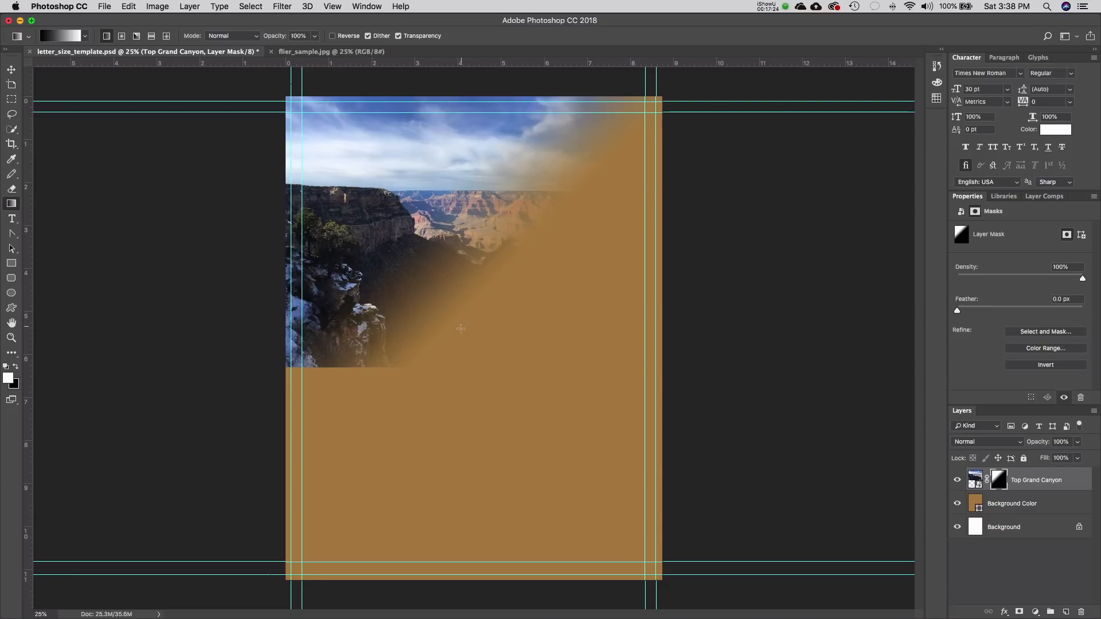
{"action": "left_click_drag", "start_coordinate": [461, 328], "coordinate": [462, 169]}
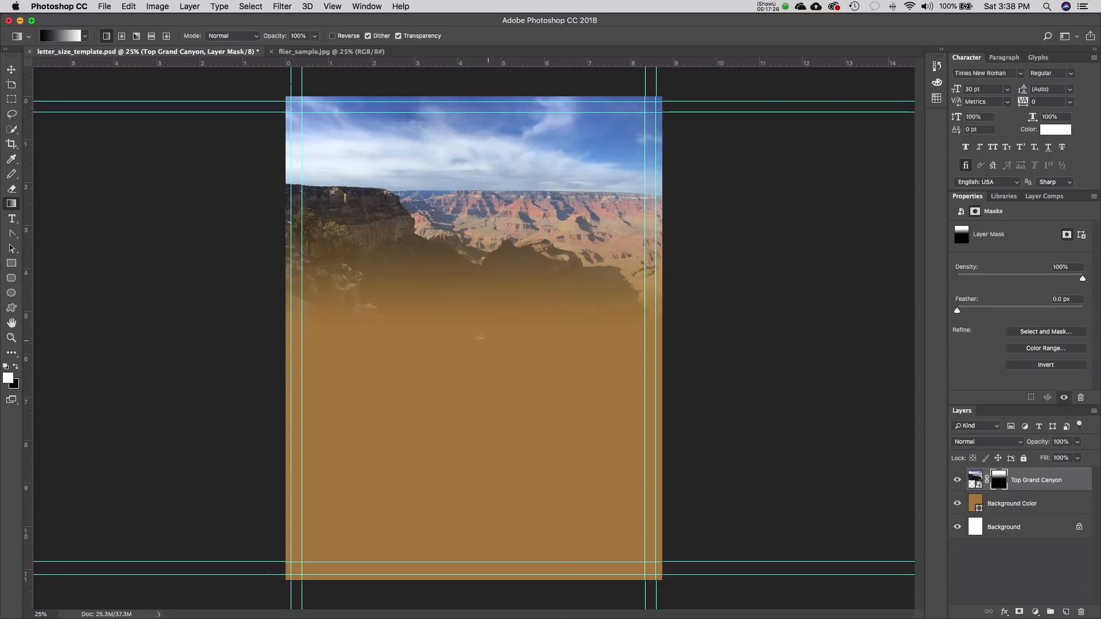
{"action": "left_click_drag", "start_coordinate": [447, 243], "coordinate": [452, 275]}
{"action": "left_click_drag", "start_coordinate": [470, 322], "coordinate": [473, 256]}
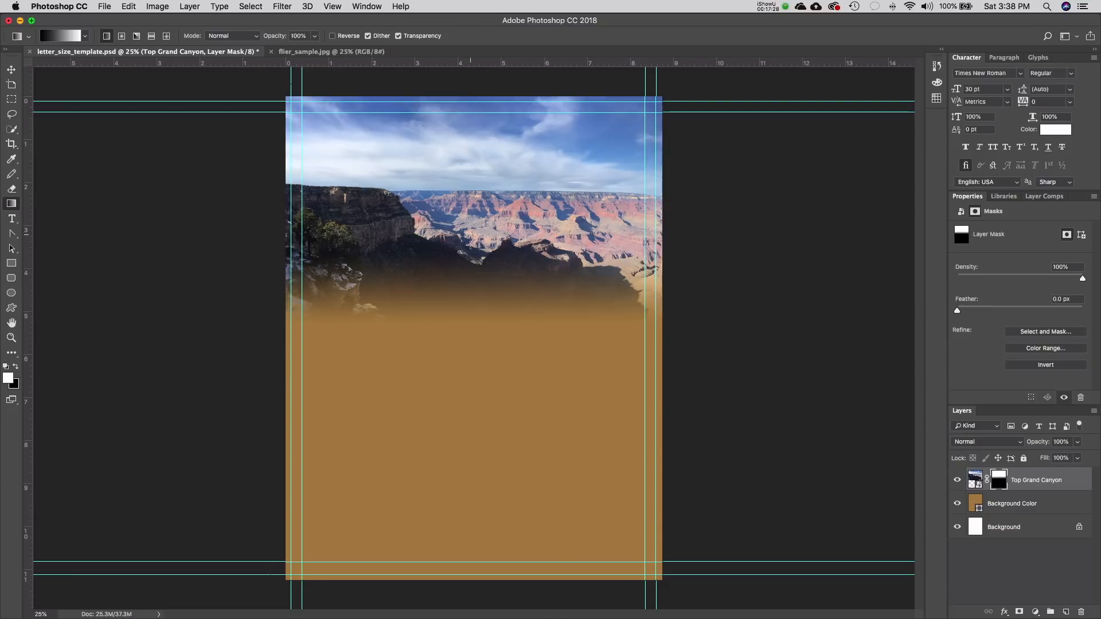
{"action": "left_click_drag", "start_coordinate": [467, 319], "coordinate": [467, 246]}
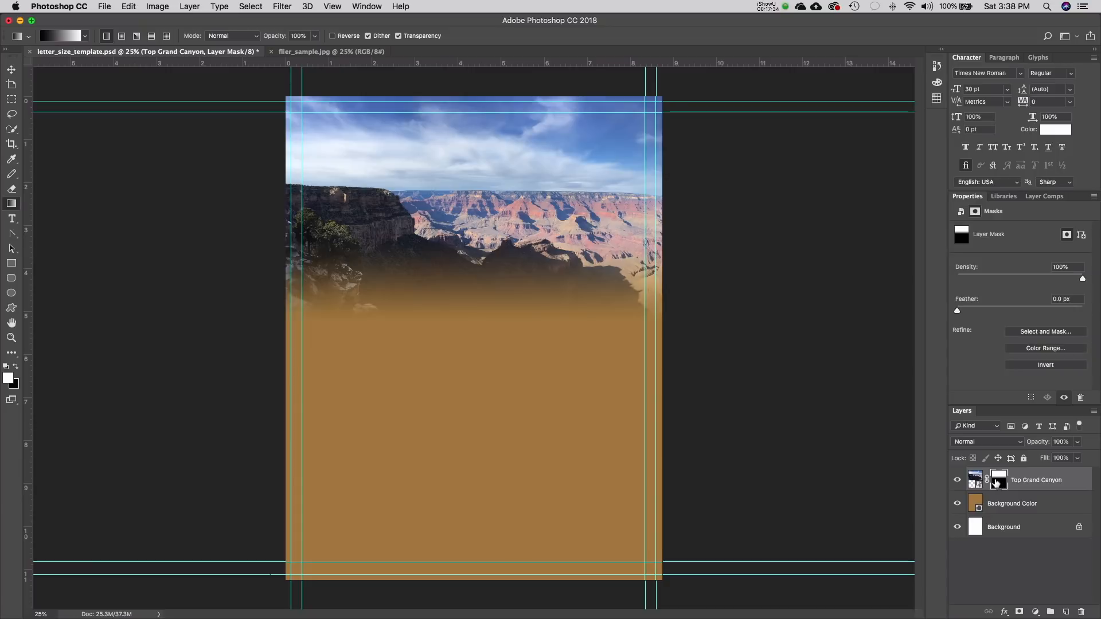
- Try a mostly sideways mask gradient across the canyon photo, replacing it with several upward gradients from different starting heights
{"action": "left_click_drag", "start_coordinate": [425, 187], "coordinate": [567, 220]}
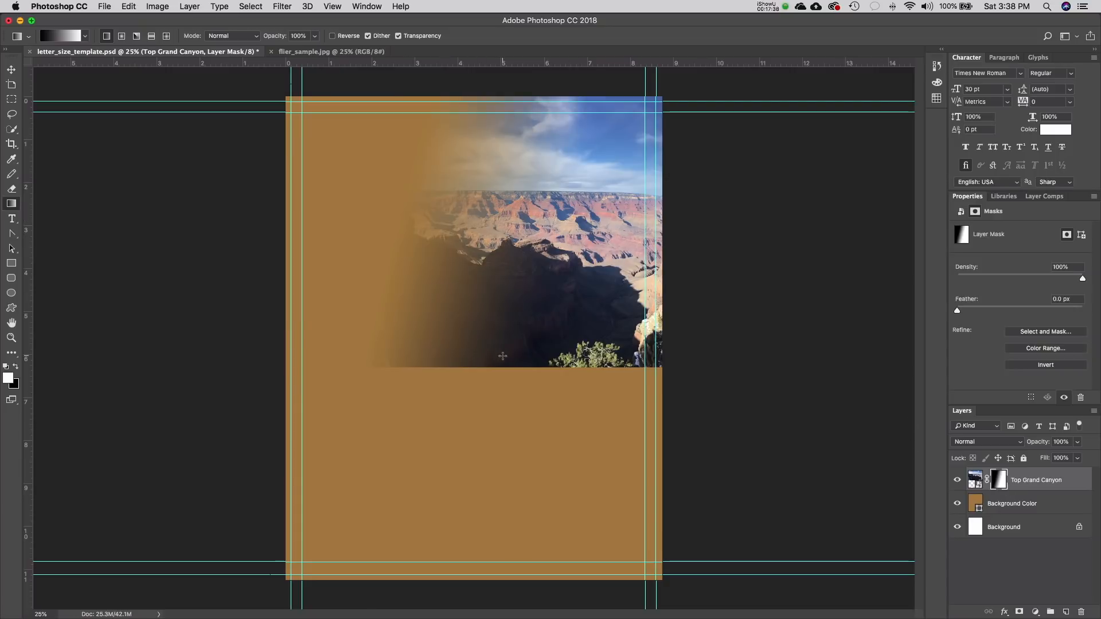
{"action": "left_click_drag", "start_coordinate": [502, 356], "coordinate": [503, 273]}
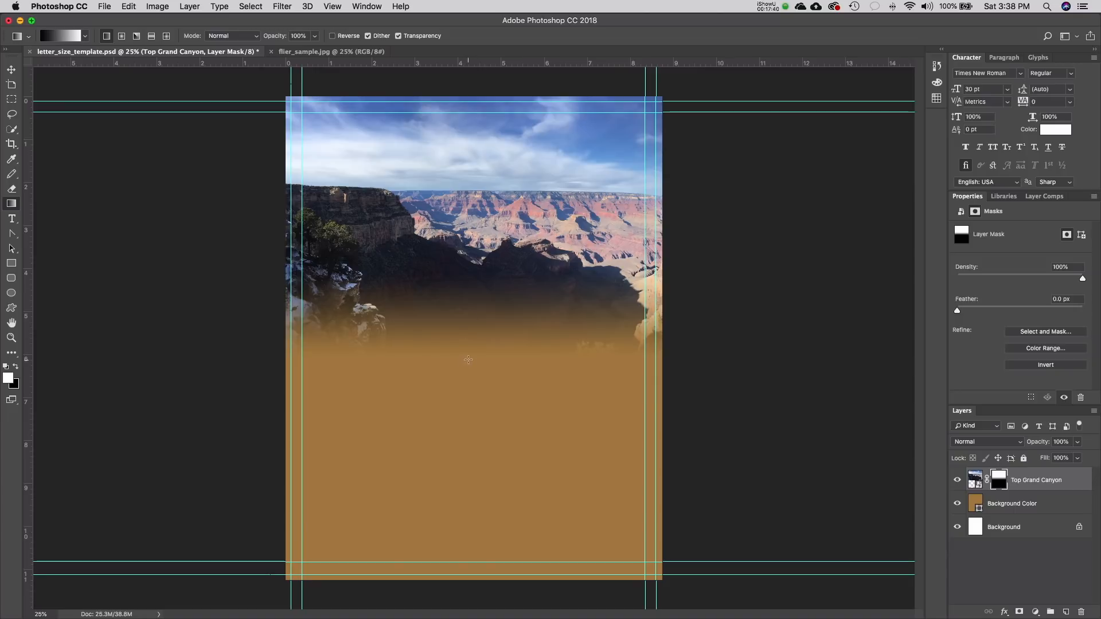
{"action": "left_click_drag", "start_coordinate": [468, 360], "coordinate": [469, 247]}
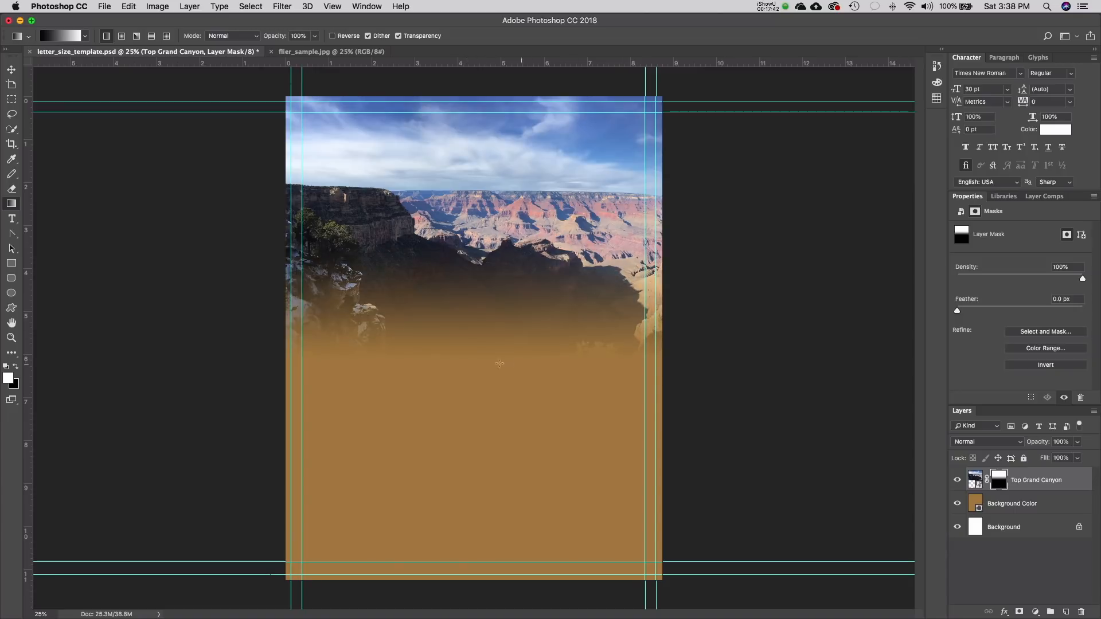
{"action": "left_click_drag", "start_coordinate": [474, 379], "coordinate": [492, 294]}
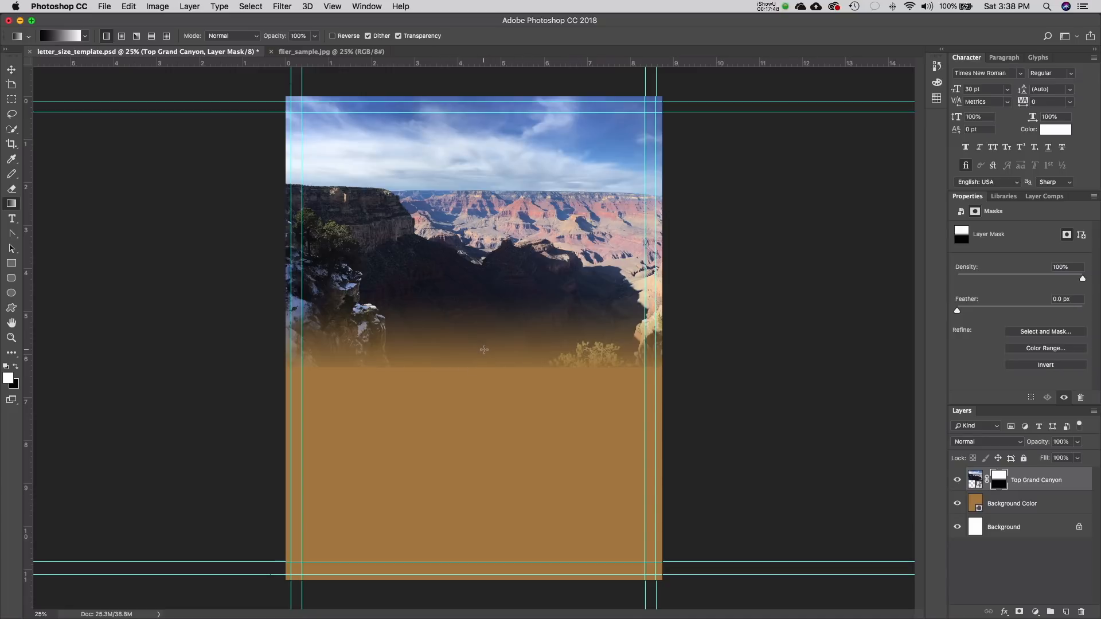
{"action": "left_click_drag", "start_coordinate": [484, 349], "coordinate": [499, 255]}
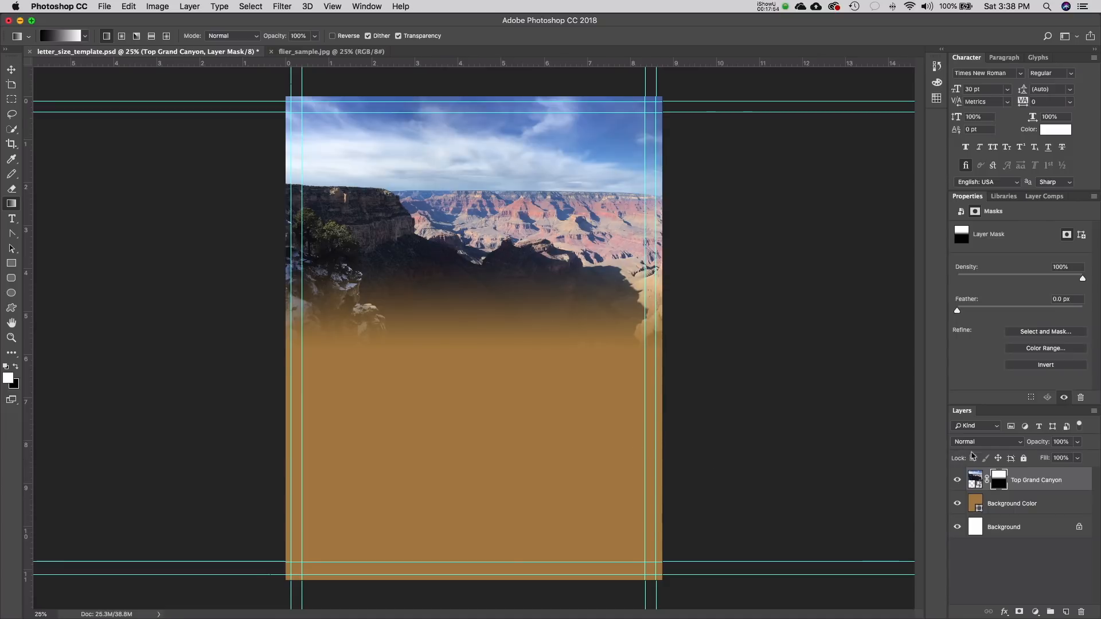
{"action": "left_click_drag", "start_coordinate": [998, 485], "coordinate": [1082, 613]}
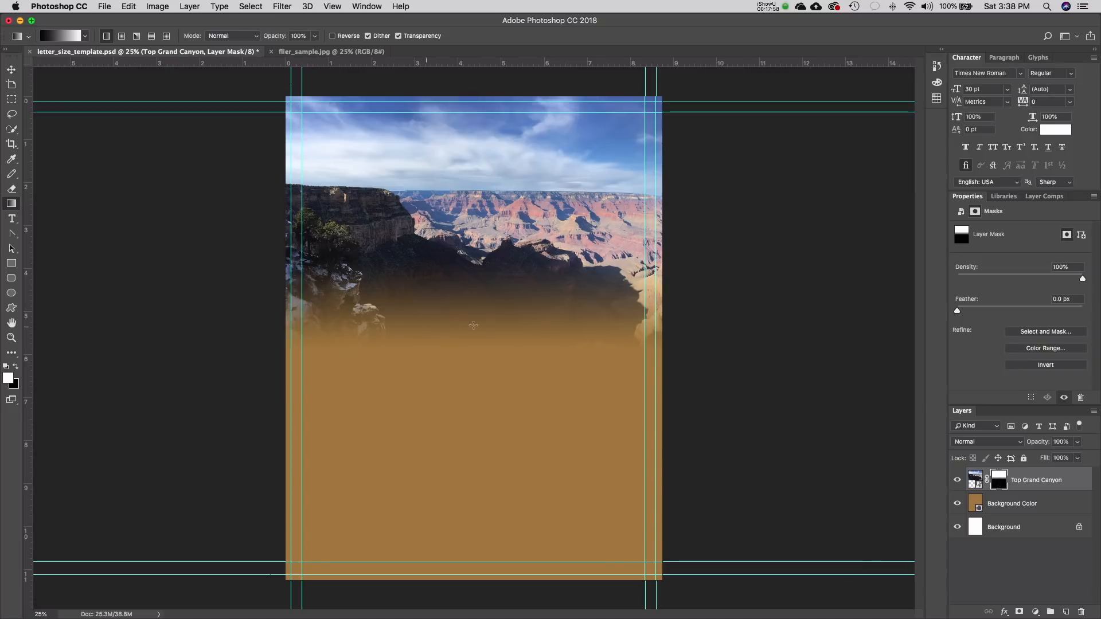
{"action": "left_click_drag", "start_coordinate": [508, 315], "coordinate": [507, 240]}
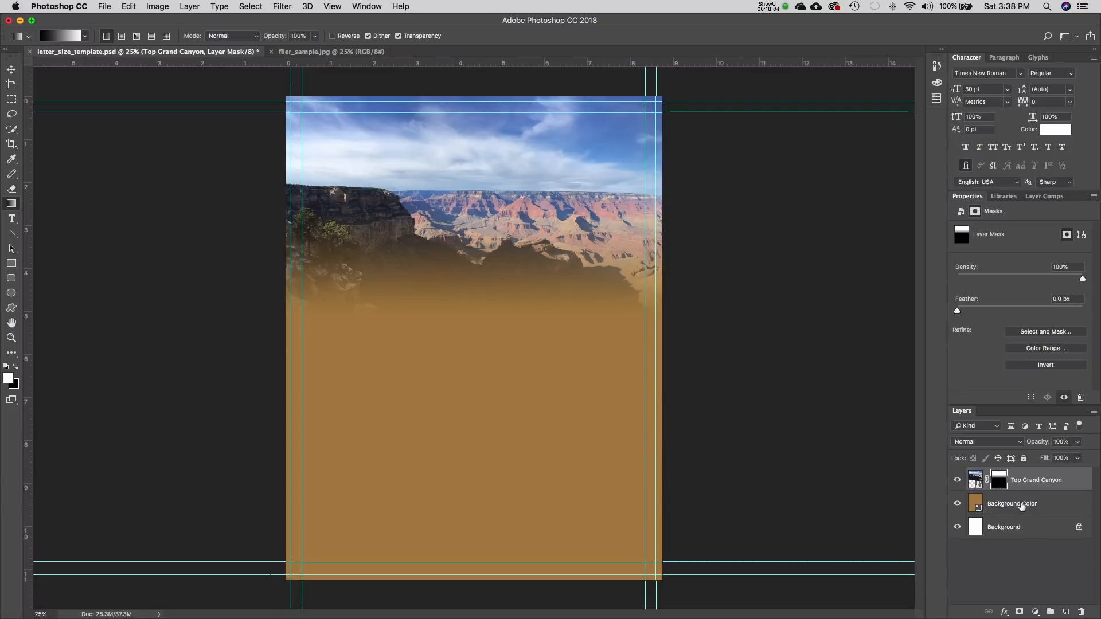
- Delete the gradient layer mask from the Top Grand Canyon layer
{"action": "right_click", "coordinate": [1001, 482]}
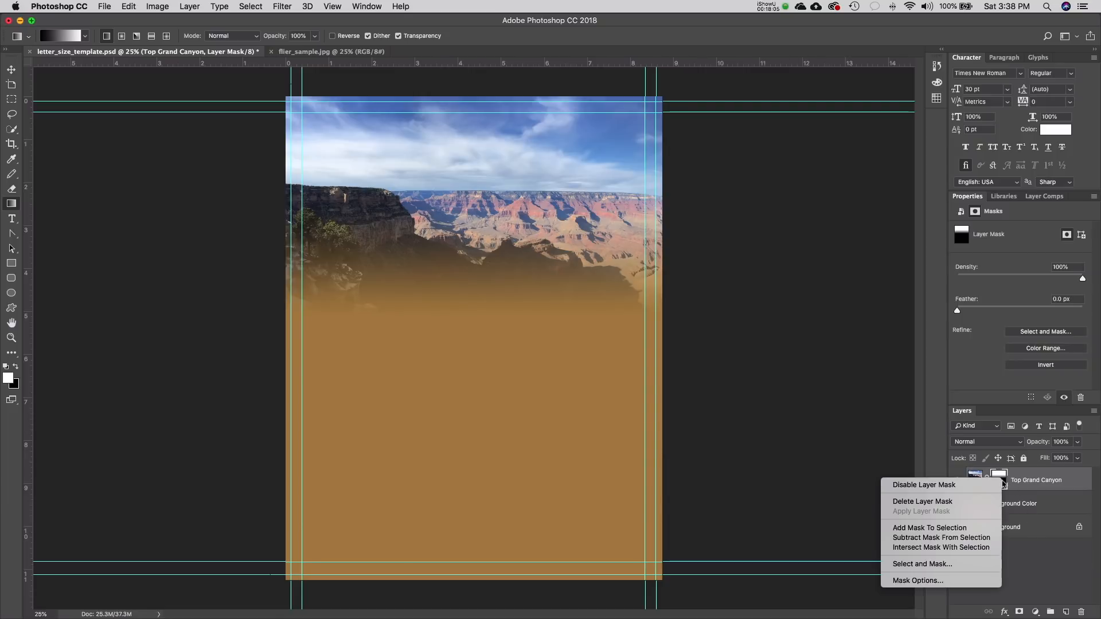
{"action": "left_click", "coordinate": [1035, 486]}
{"action": "right_click", "coordinate": [997, 478]}
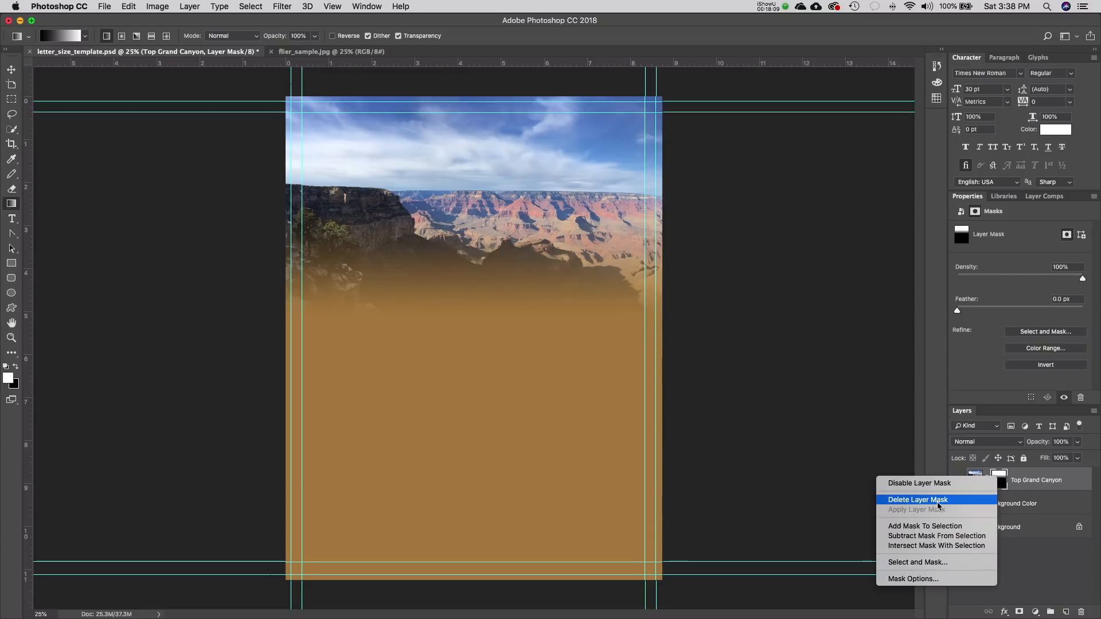
{"action": "left_click", "coordinate": [1005, 485]}
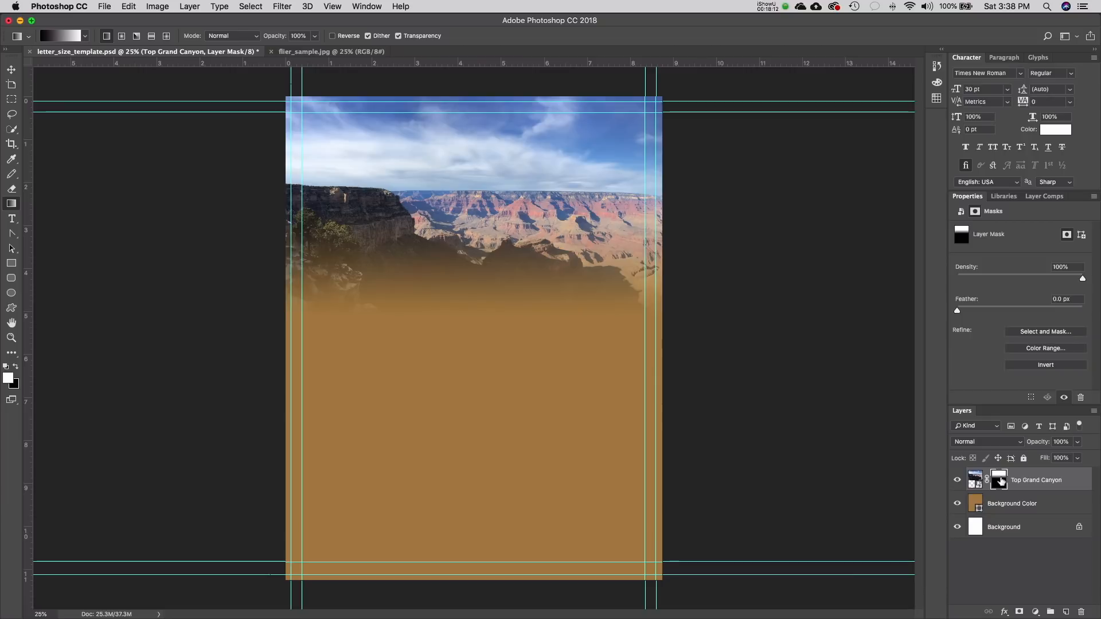
{"action": "left_click", "coordinate": [1081, 612]}
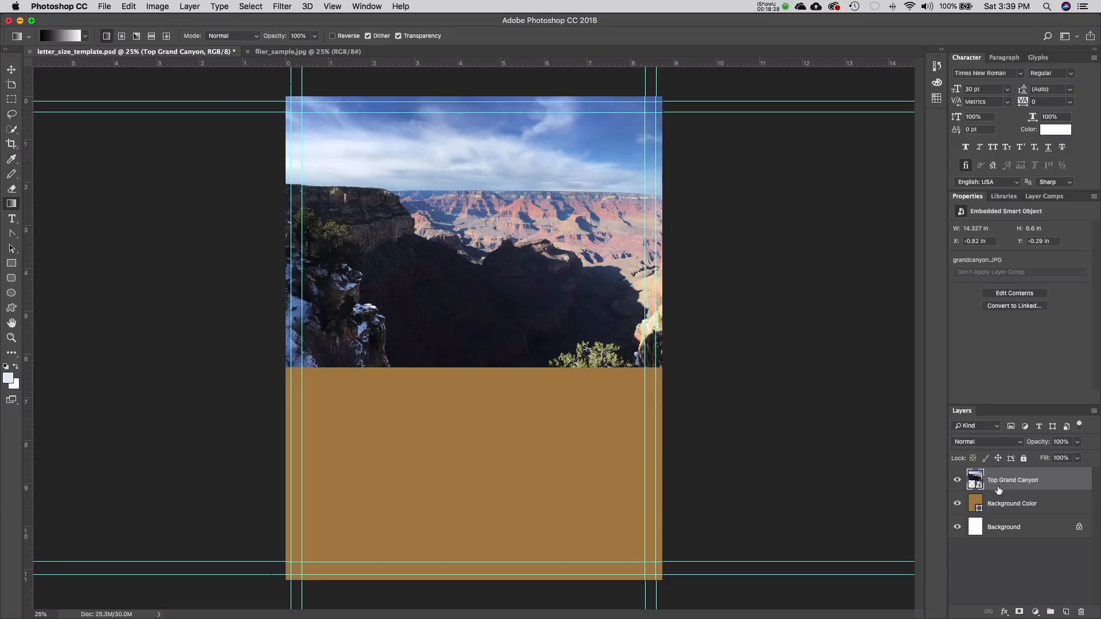
- Add a new layer mask to Top Grand Canyon and draw an upward black-to-white gradient on it from just above the photo's lower edge
{"action": "left_click", "coordinate": [1019, 612]}
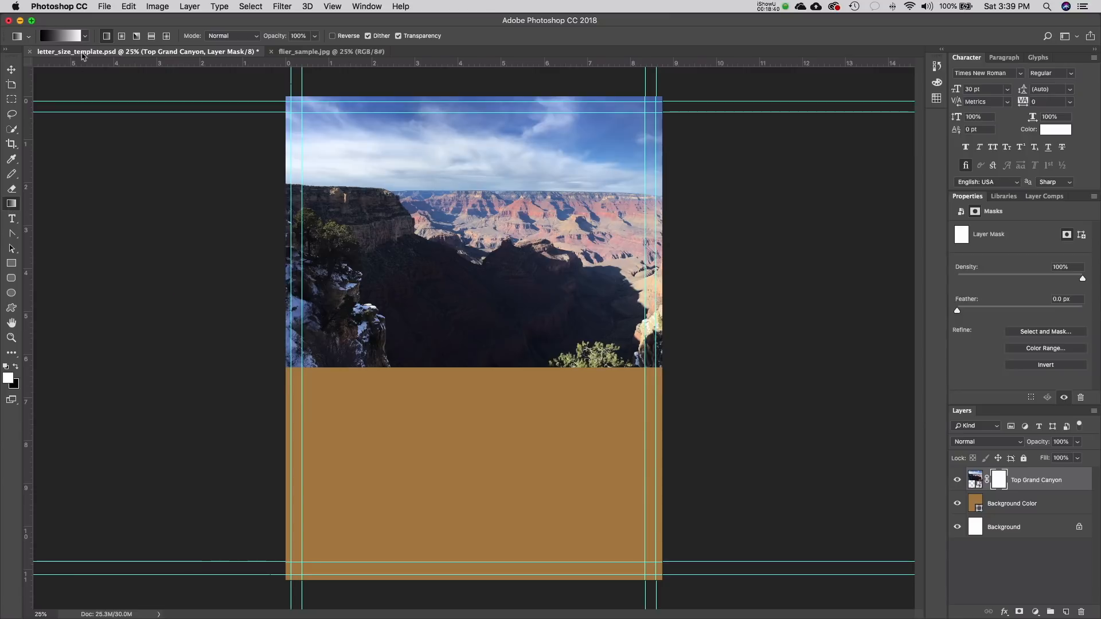
{"action": "left_click", "coordinate": [84, 36]}
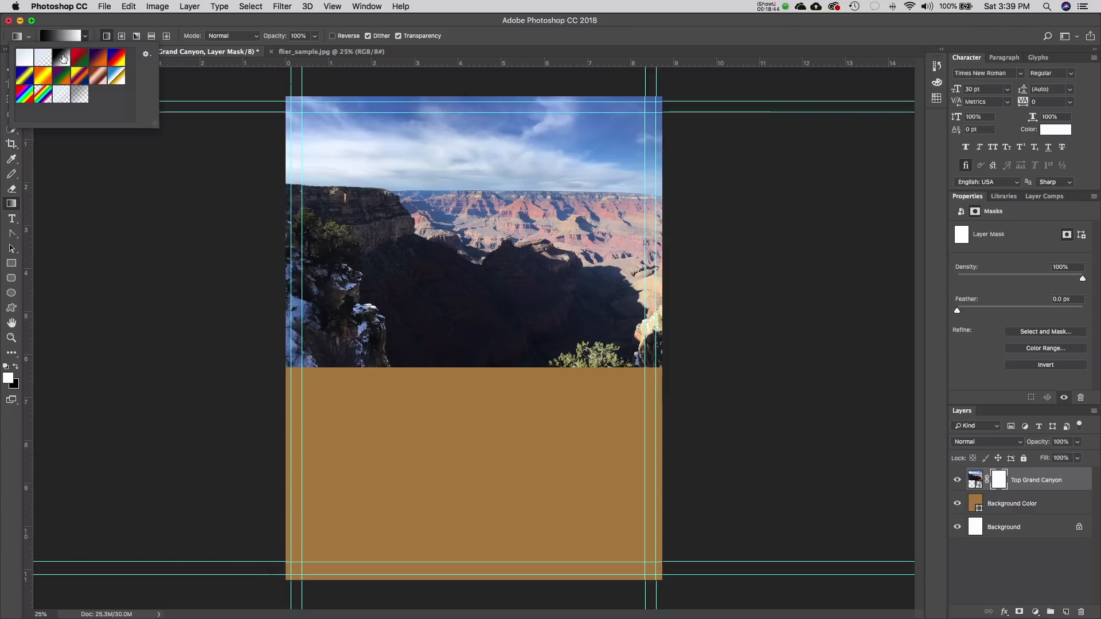
{"action": "left_click", "coordinate": [63, 57]}
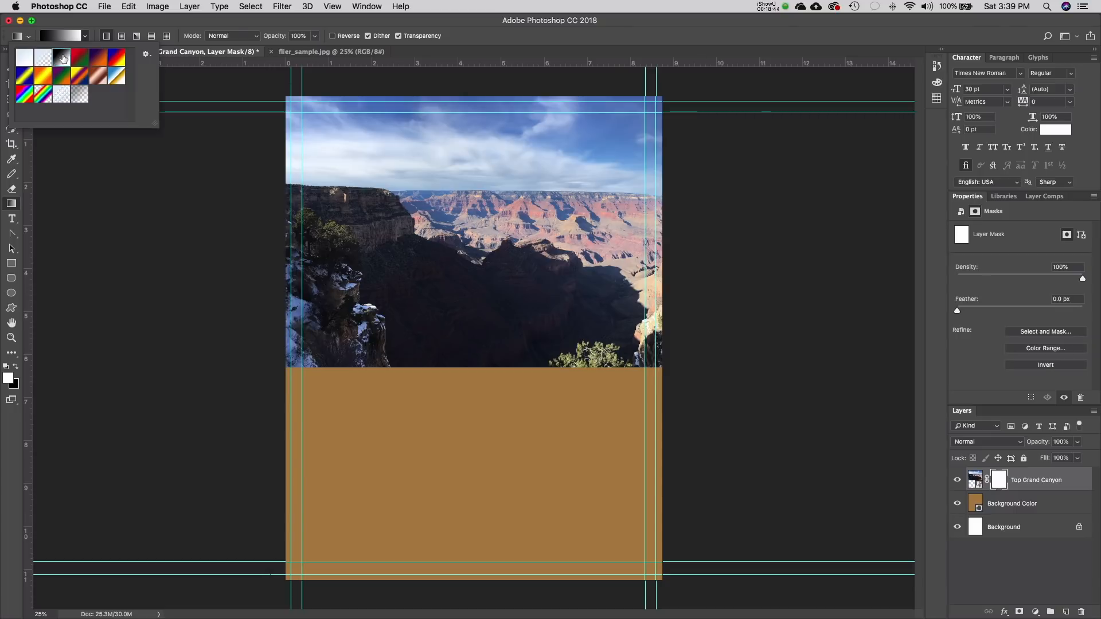
{"action": "left_click", "coordinate": [93, 23]}
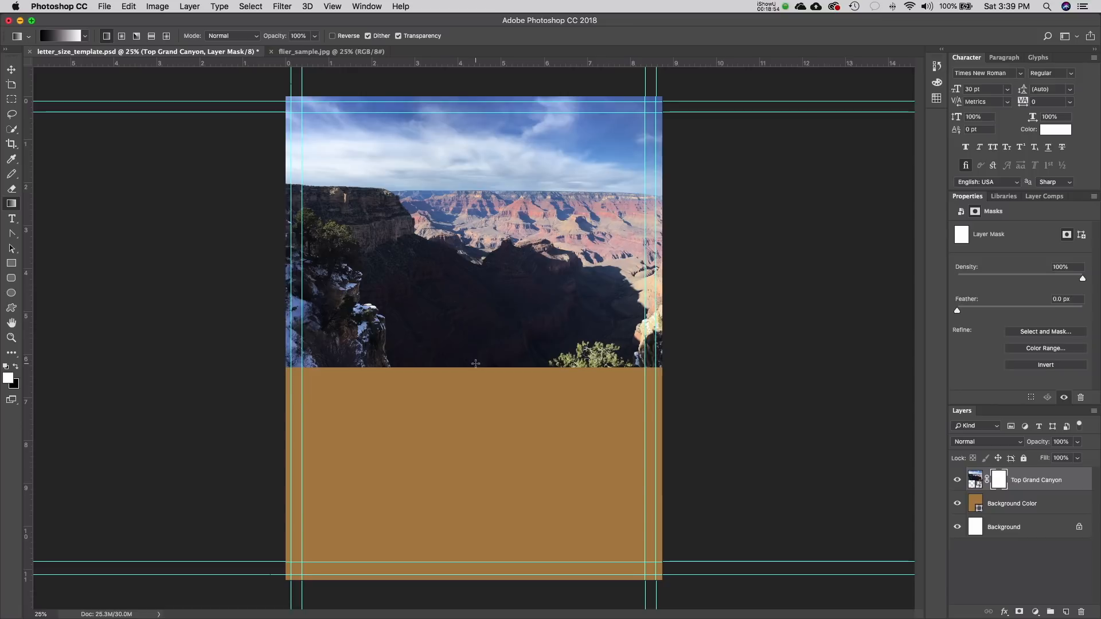
{"action": "left_click_drag", "start_coordinate": [477, 357], "coordinate": [482, 245]}
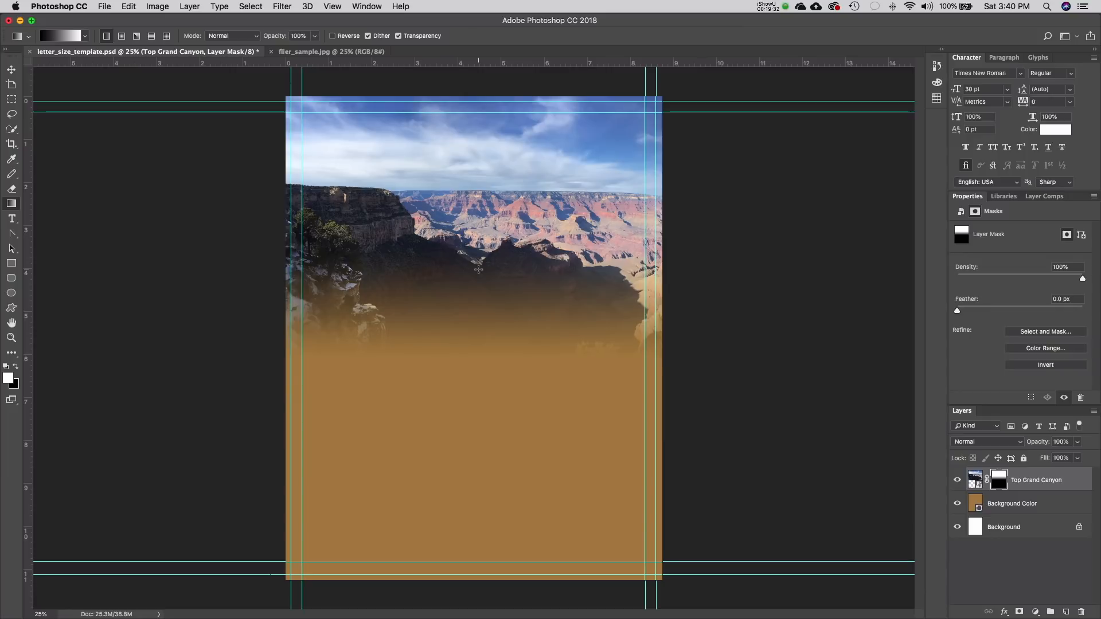
- Try a softer mask gradient extending past the photo's lower edge, and a very short one near that edge, undoing the short one
{"action": "left_click_drag", "start_coordinate": [475, 267], "coordinate": [474, 367]}
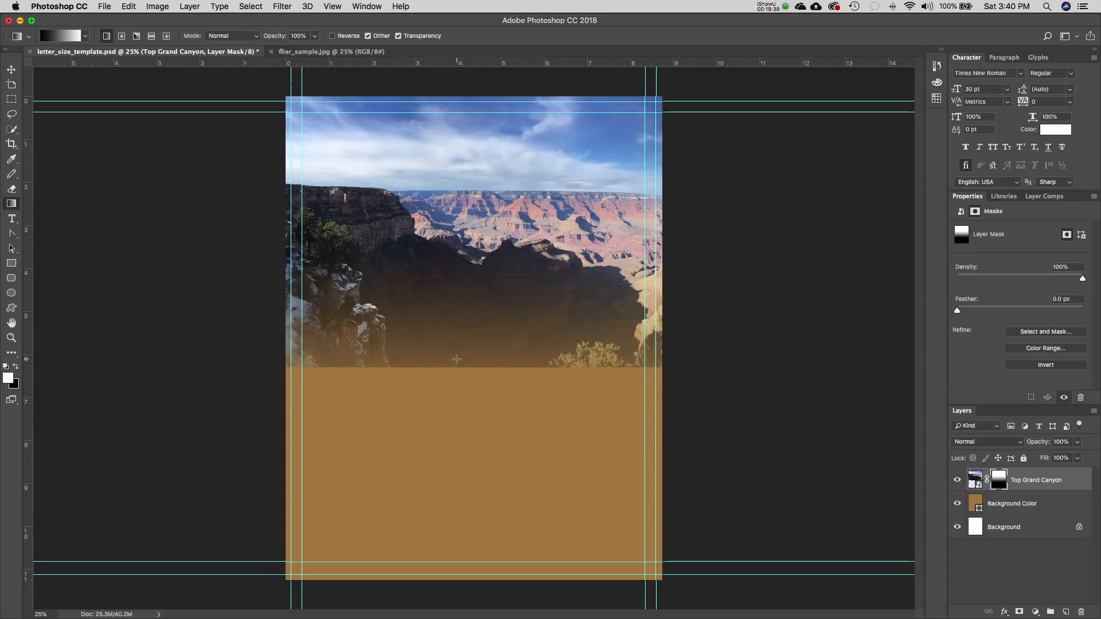
{"action": "left_click_drag", "start_coordinate": [460, 348], "coordinate": [461, 358]}
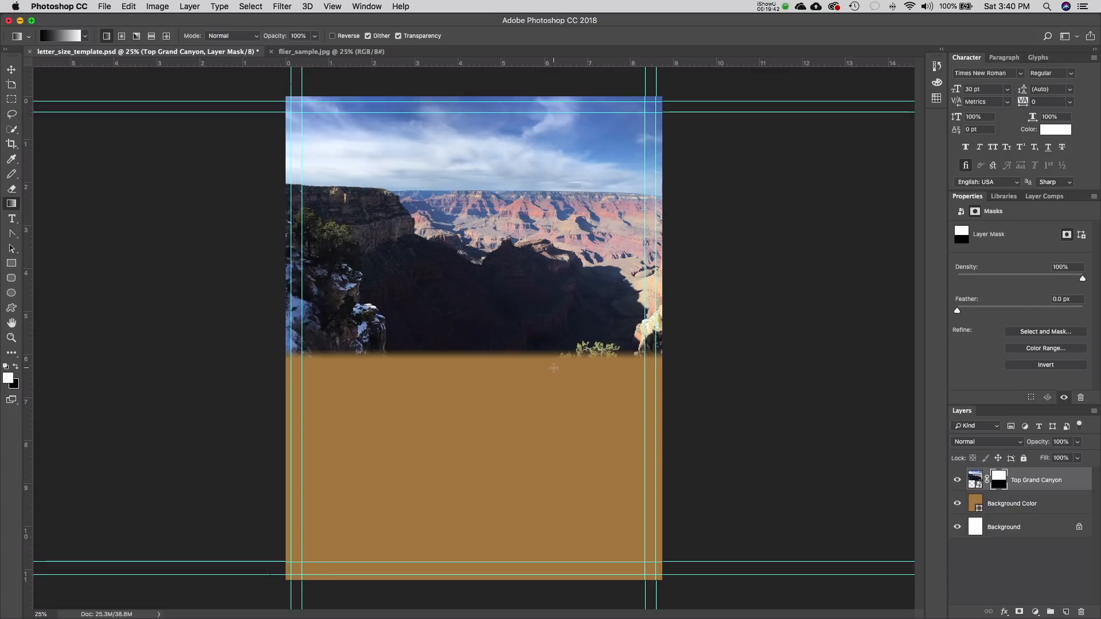
{"action": "key", "text": "super+z"}
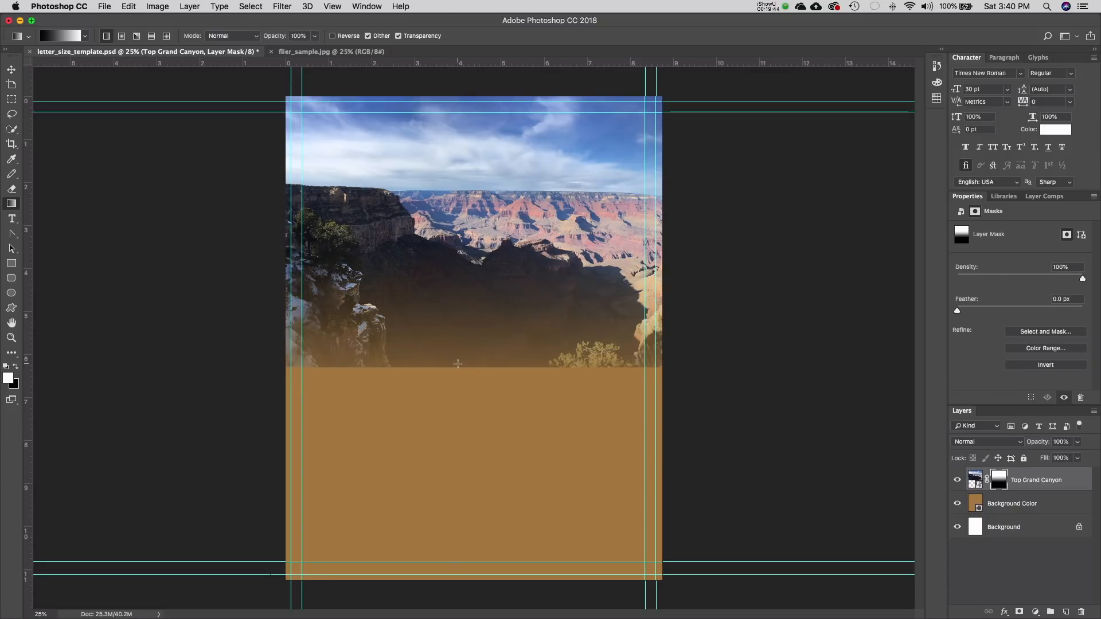
- Redraw the upward mask gradient from near the photo's lower edge to the canyon's shadow line, fading the base fully into the brown
{"action": "left_click_drag", "start_coordinate": [457, 363], "coordinate": [464, 257]}
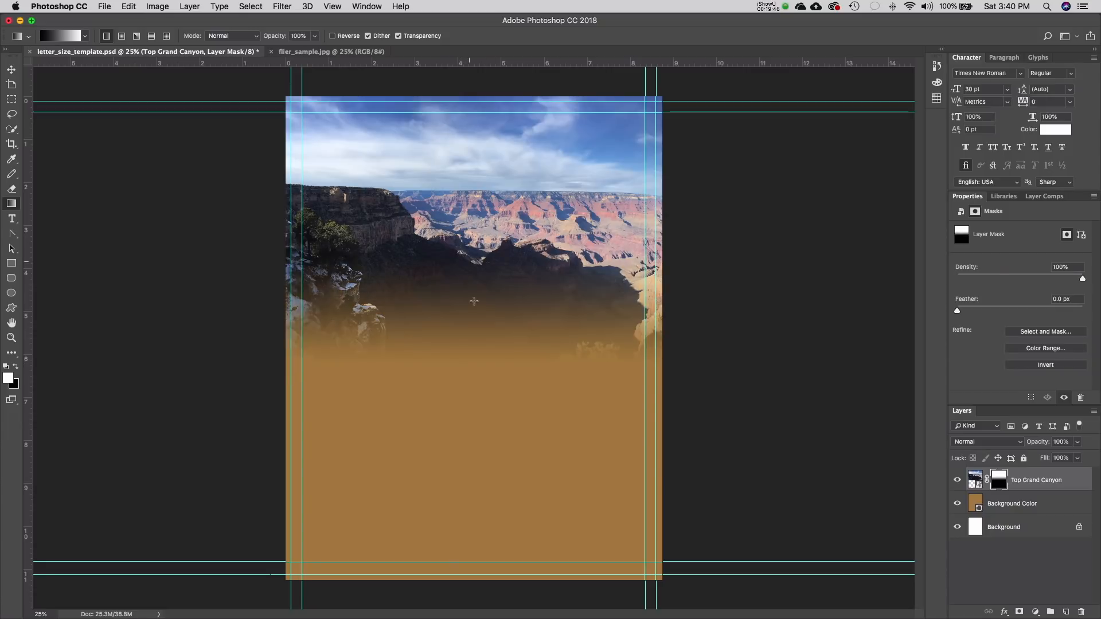
{"action": "left_click_drag", "start_coordinate": [474, 355], "coordinate": [477, 254]}
{"action": "left_click_drag", "start_coordinate": [477, 330], "coordinate": [474, 235]}
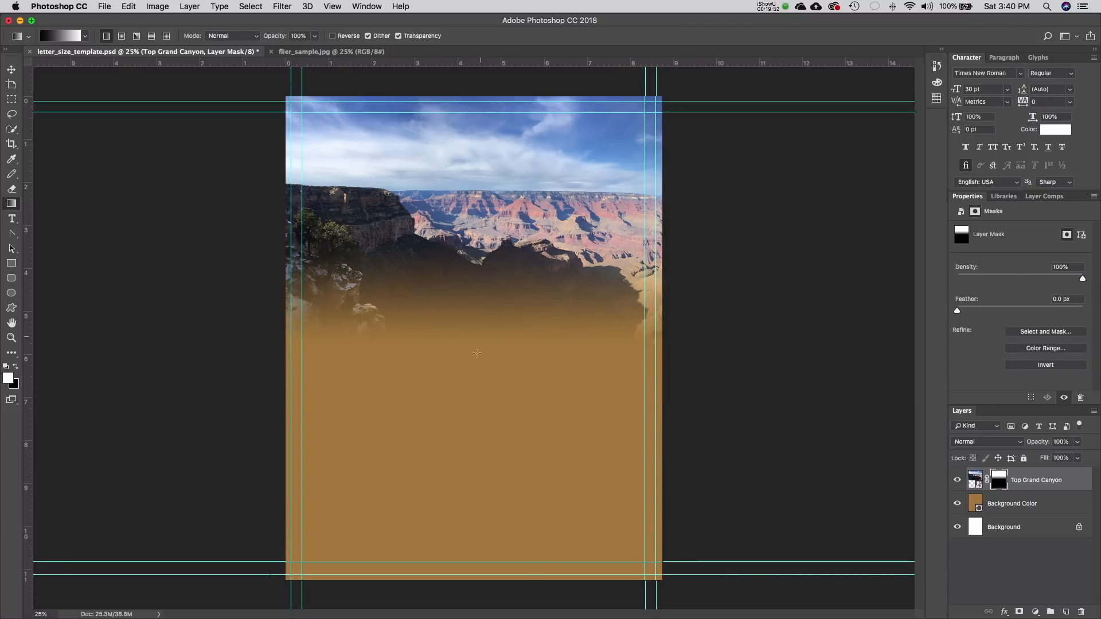
{"action": "left_click_drag", "start_coordinate": [475, 344], "coordinate": [474, 266]}
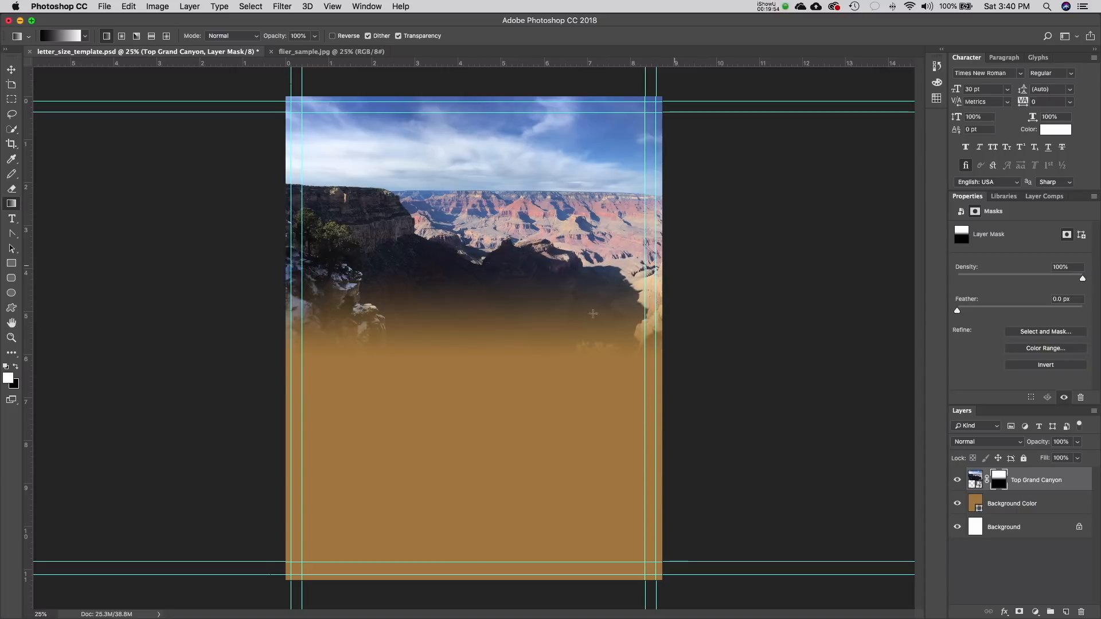
{"action": "left_click_drag", "start_coordinate": [484, 363], "coordinate": [497, 252]}
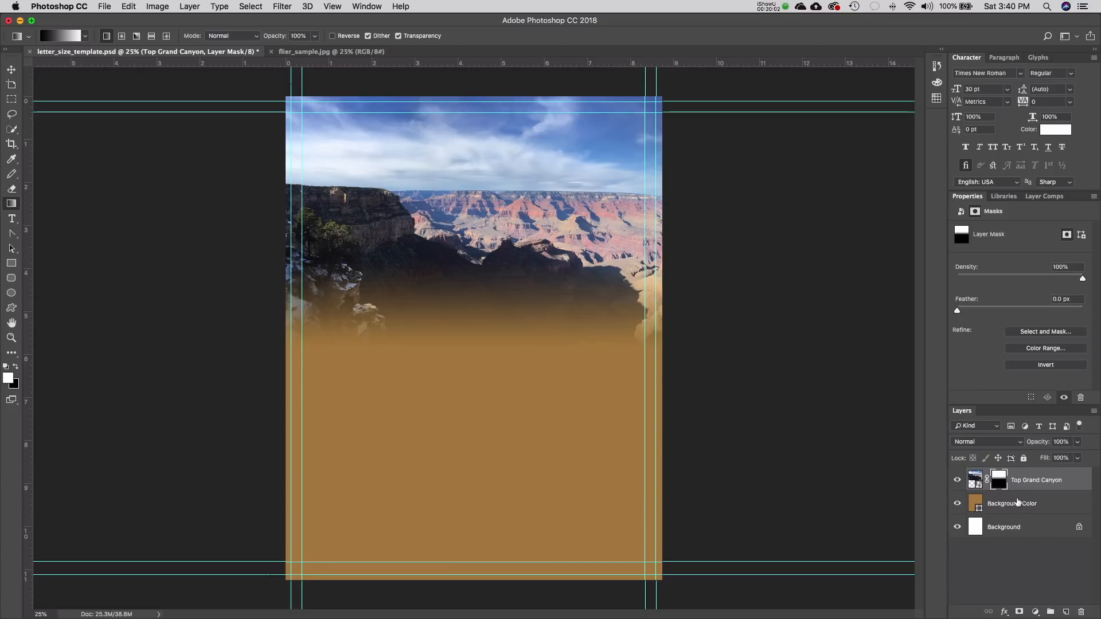
- Place grandcanyon.JPG as an embedded image directly above the Background Color layer
{"action": "left_click", "coordinate": [1038, 482]}
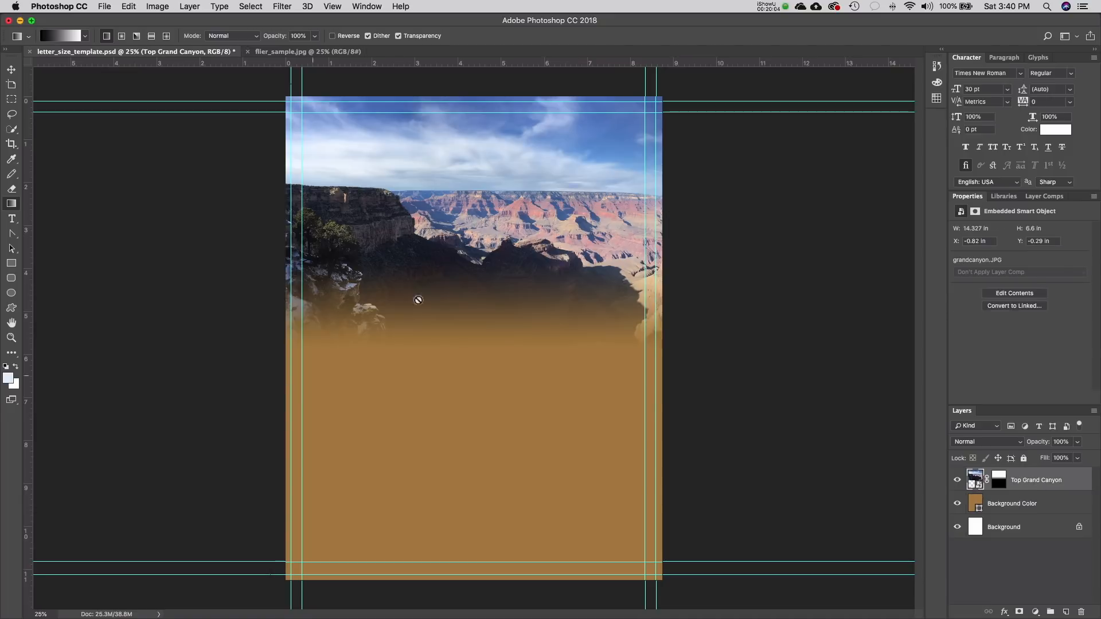
{"action": "left_click", "coordinate": [1026, 513]}
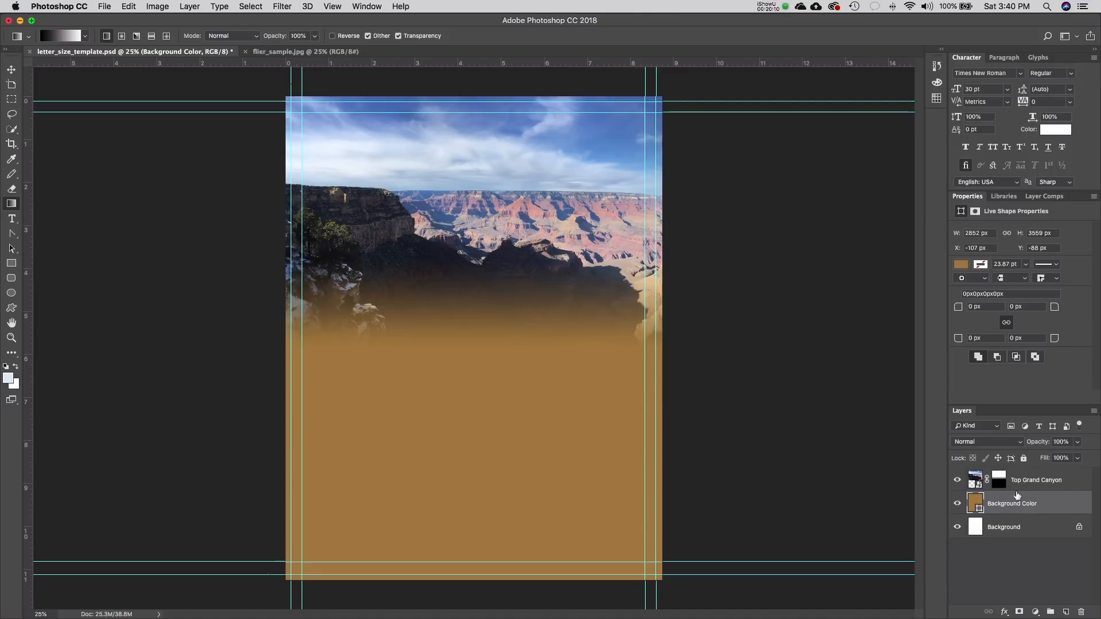
{"action": "left_click", "coordinate": [103, 6]}
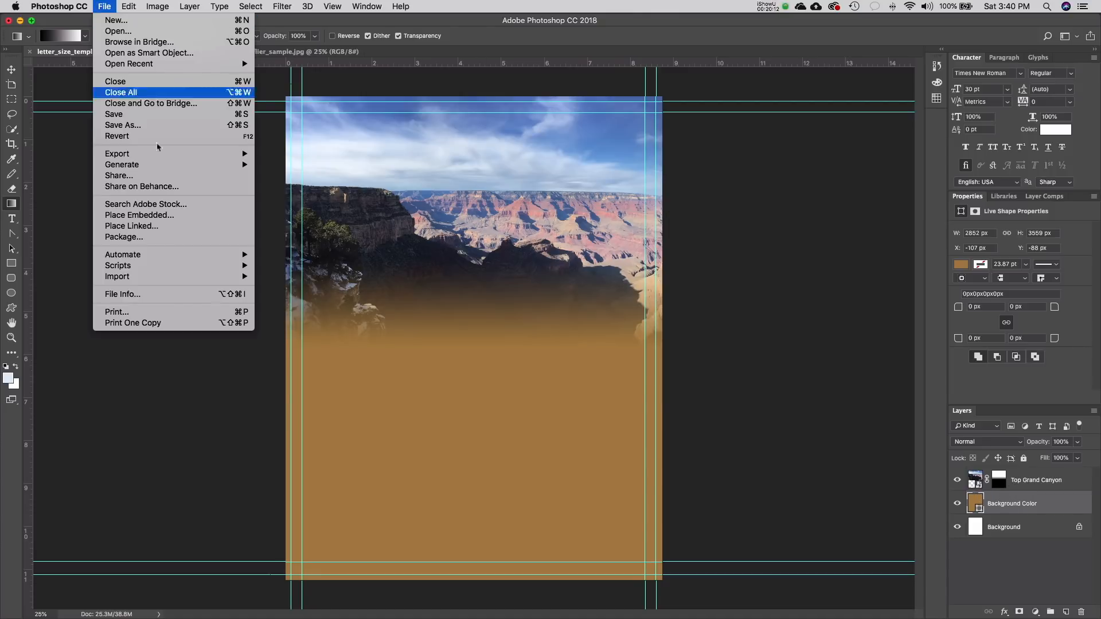
{"action": "left_click", "coordinate": [139, 215]}
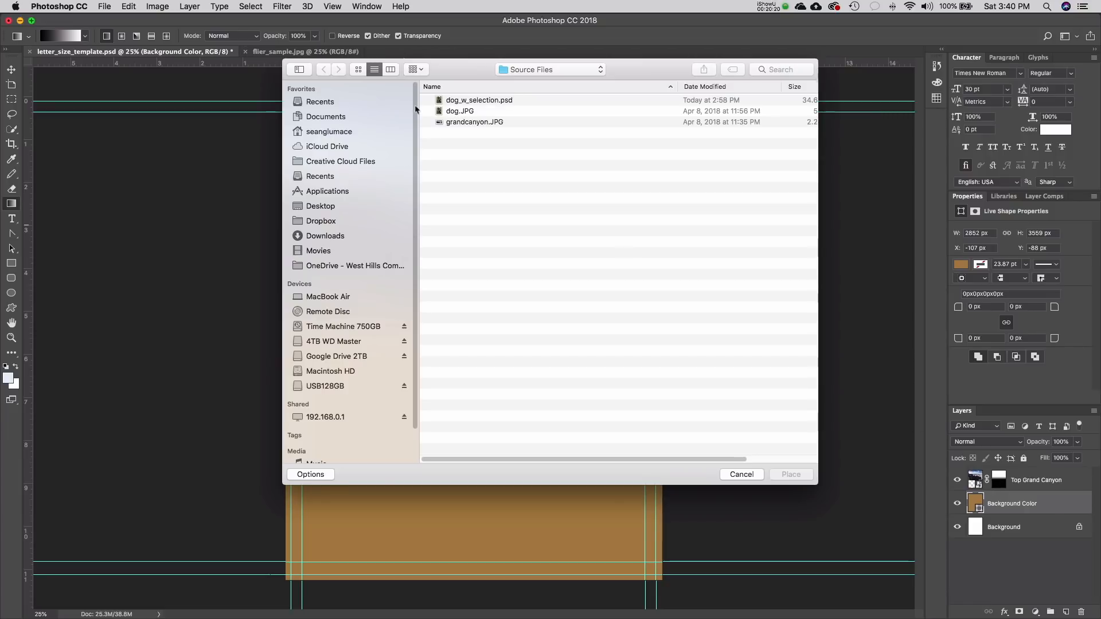
{"action": "left_click", "coordinate": [478, 123]}
{"action": "key", "text": "Return"}
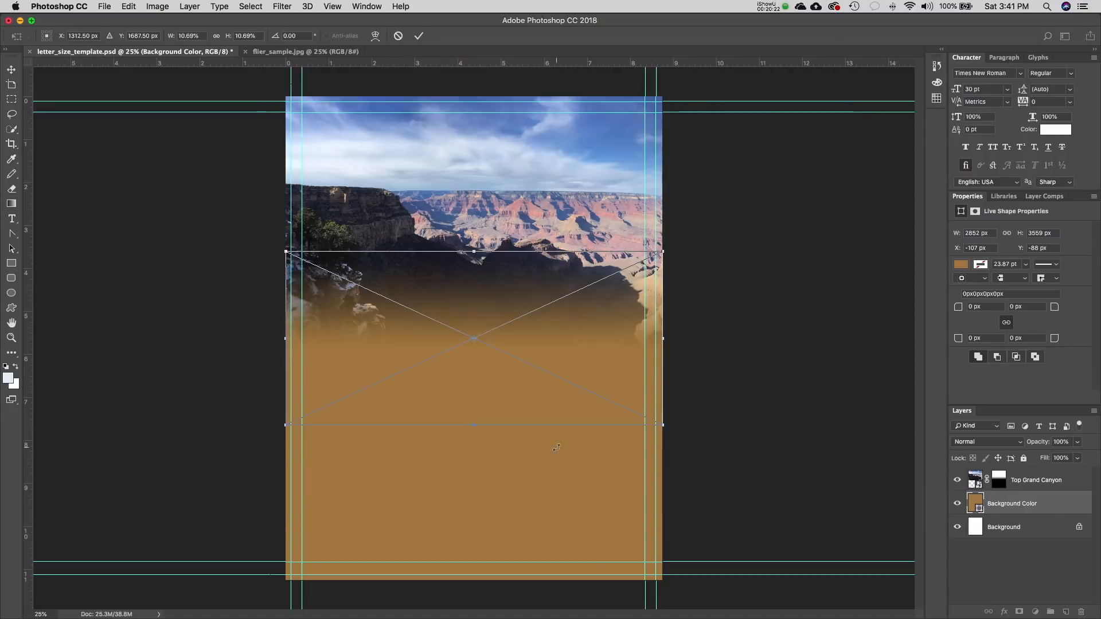
- Enlarge the placed canyon photo to about 21.96 by 10.11 in, position it over the page's lower part, and commit the placement
{"action": "left_click_drag", "start_coordinate": [443, 373], "coordinate": [370, 373]}
{"action": "left_click_drag", "start_coordinate": [599, 440], "coordinate": [933, 592]}
{"action": "left_click_drag", "start_coordinate": [409, 379], "coordinate": [307, 288]}
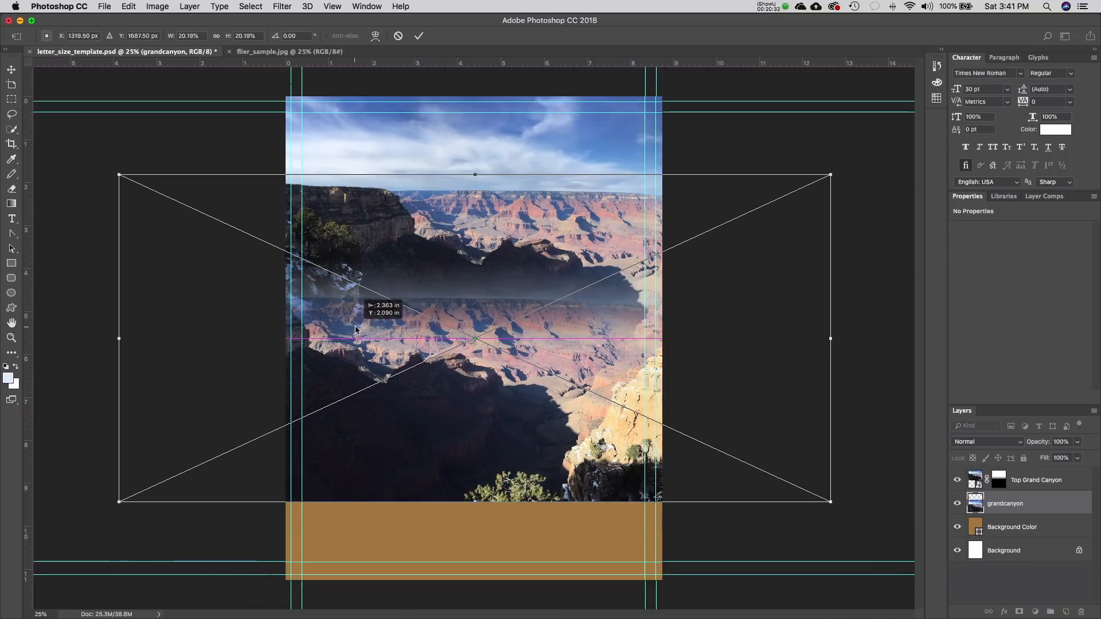
{"action": "left_click_drag", "start_coordinate": [830, 502], "coordinate": [1065, 609]}
{"action": "left_click_drag", "start_coordinate": [565, 443], "coordinate": [450, 414]}
{"action": "key", "text": "Return"}
- Rename the grandcanyon layer as Bottom Grand Canyon and shift its photo slightly up and right, to X -6.01 in, Y 1.13 in
{"action": "key", "text": "g"}
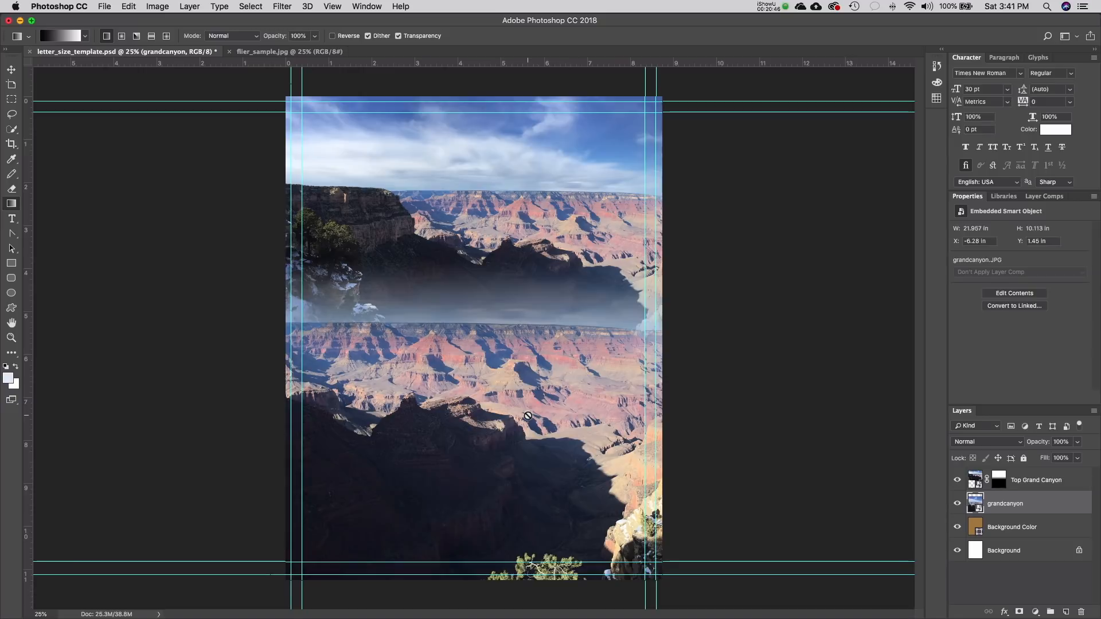
{"action": "double_click", "coordinate": [1002, 504]}
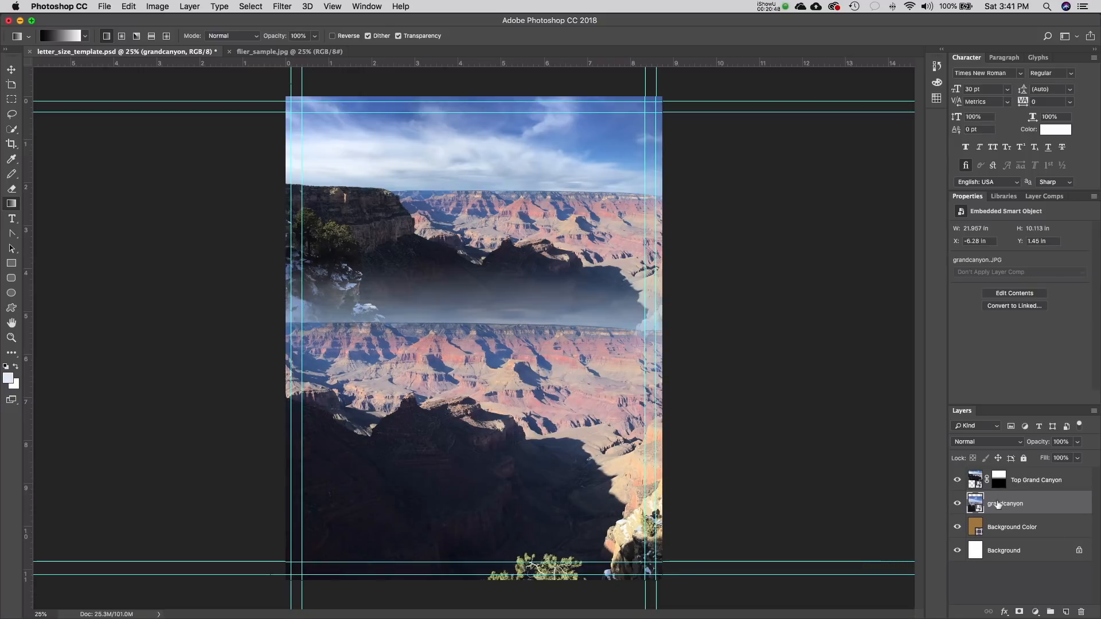
{"action": "type", "text": "Bottom Grand"}
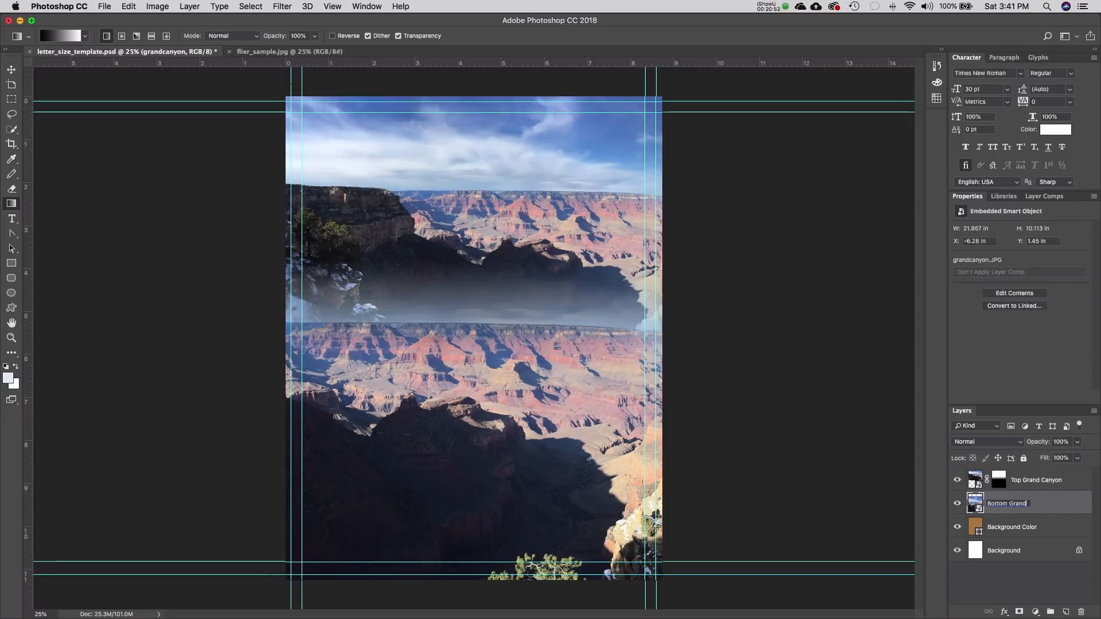
{"action": "type", "text": " Canyon"}
{"action": "key", "text": "Return"}
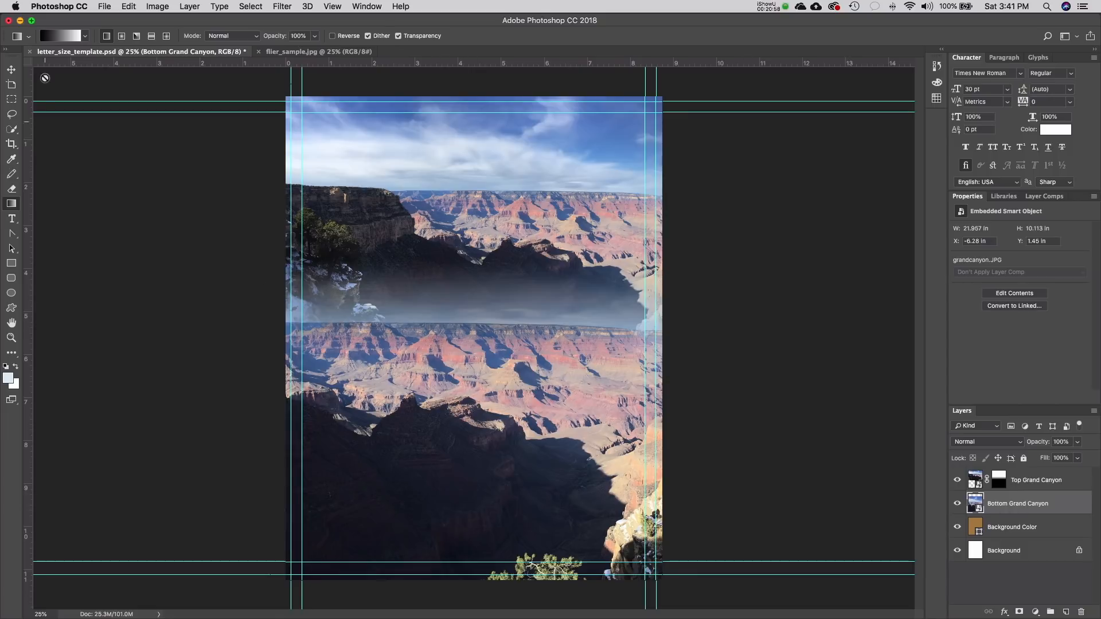
{"action": "key", "text": "v"}
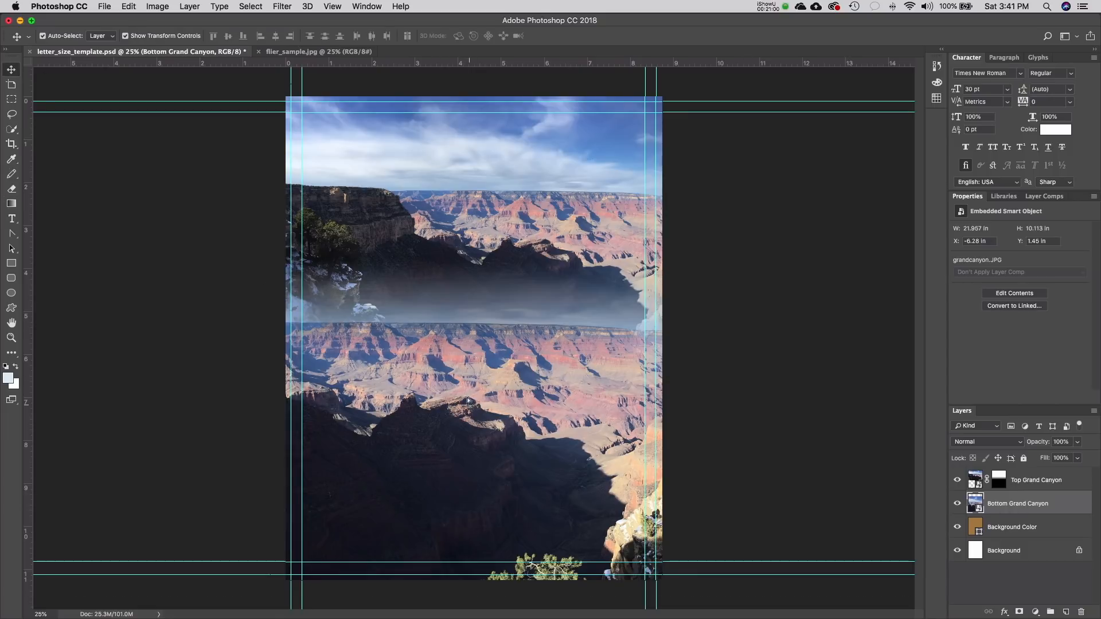
{"action": "mouse_move", "coordinate": [469, 407]}
{"action": "left_mouse_down"}
{"action": "mouse_move", "coordinate": [471, 298]}
{"action": "mouse_move", "coordinate": [477, 408]}
{"action": "mouse_move", "coordinate": [481, 394]}
{"action": "left_mouse_up"}
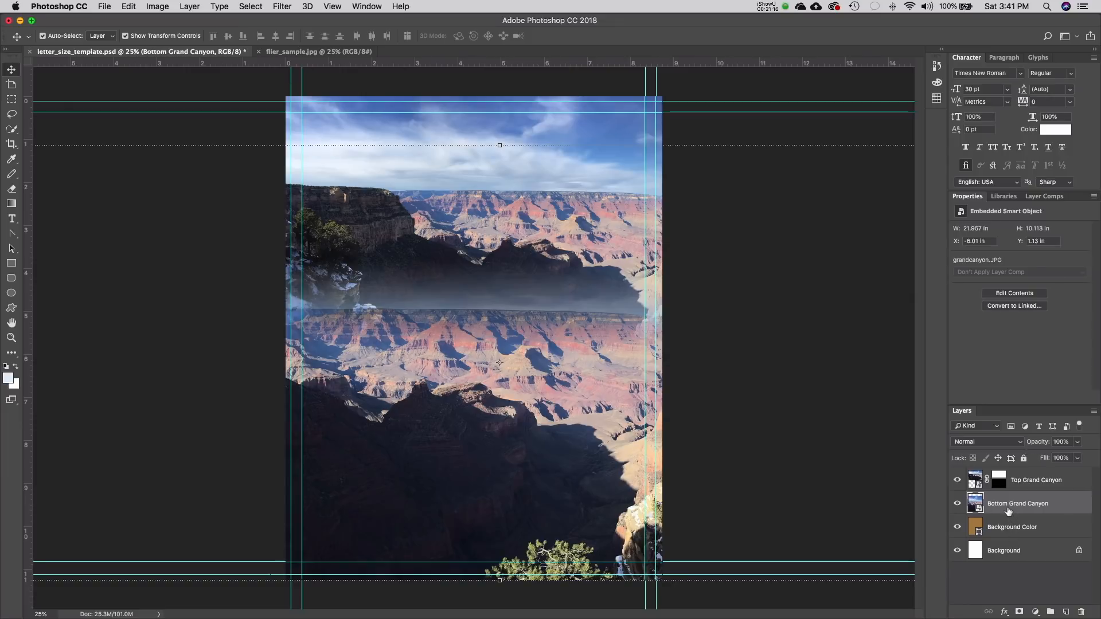
- Try the Darker Color, Color Burn, Multiply, Darken and Overlay blend modes on the Bottom Grand Canyon layer
{"action": "left_click", "coordinate": [977, 447]}
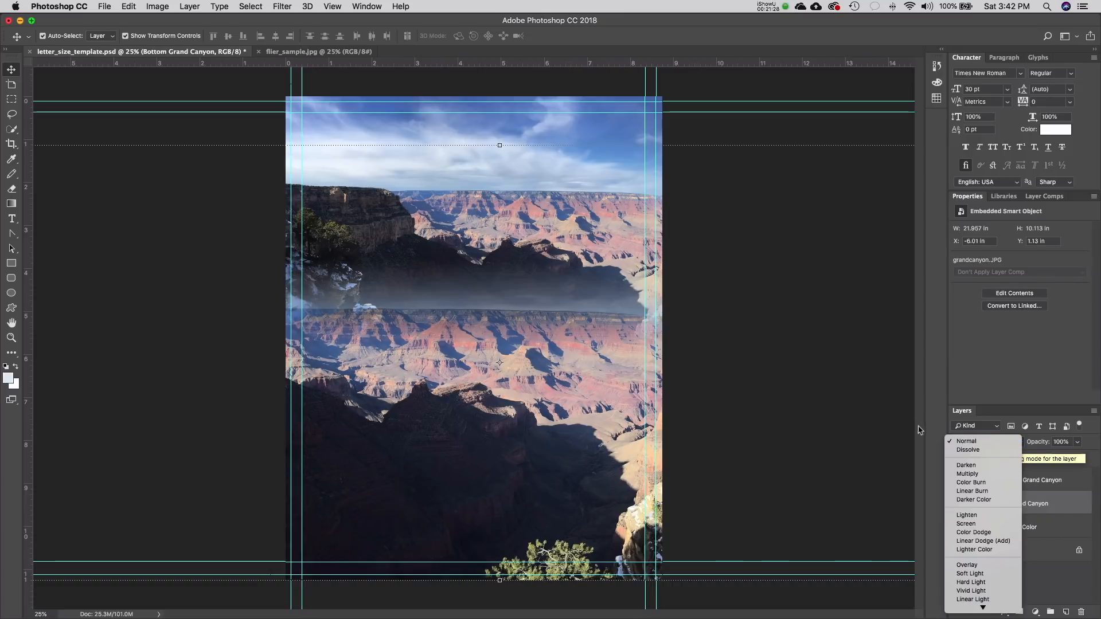
{"action": "left_click", "coordinate": [986, 501]}
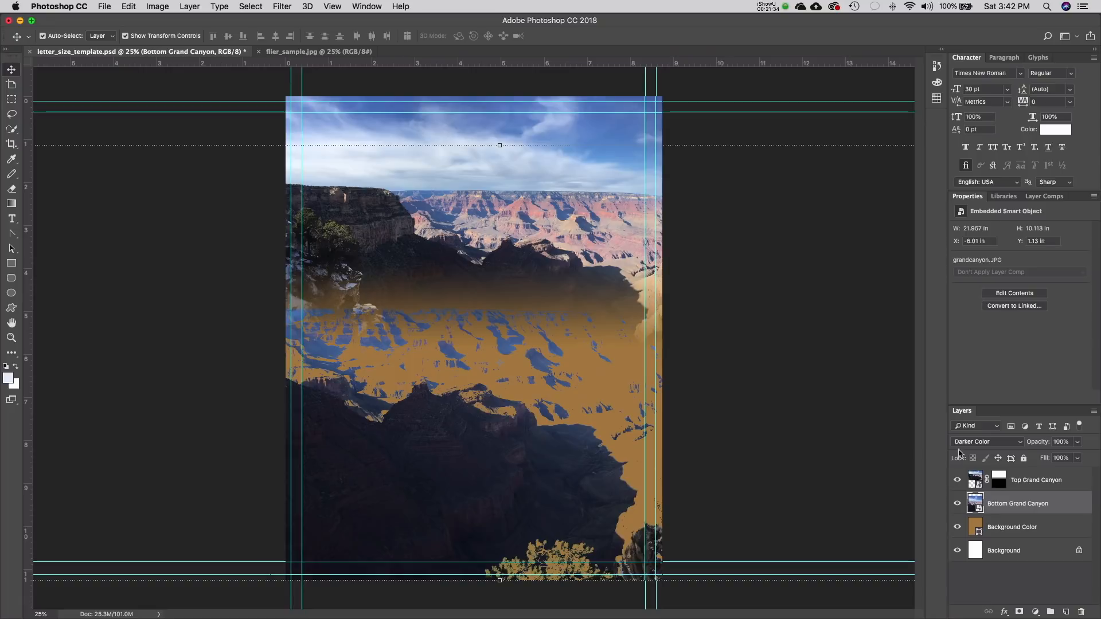
{"action": "left_click", "coordinate": [985, 442]}
{"action": "left_click", "coordinate": [983, 426]}
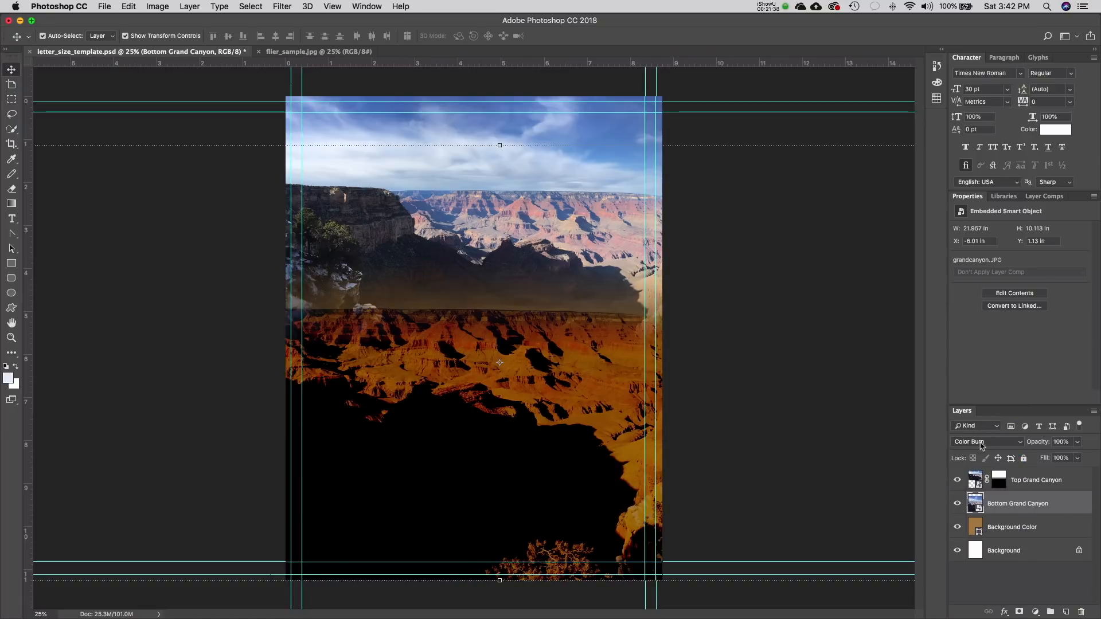
{"action": "left_click", "coordinate": [982, 446]}
{"action": "left_click", "coordinate": [980, 436]}
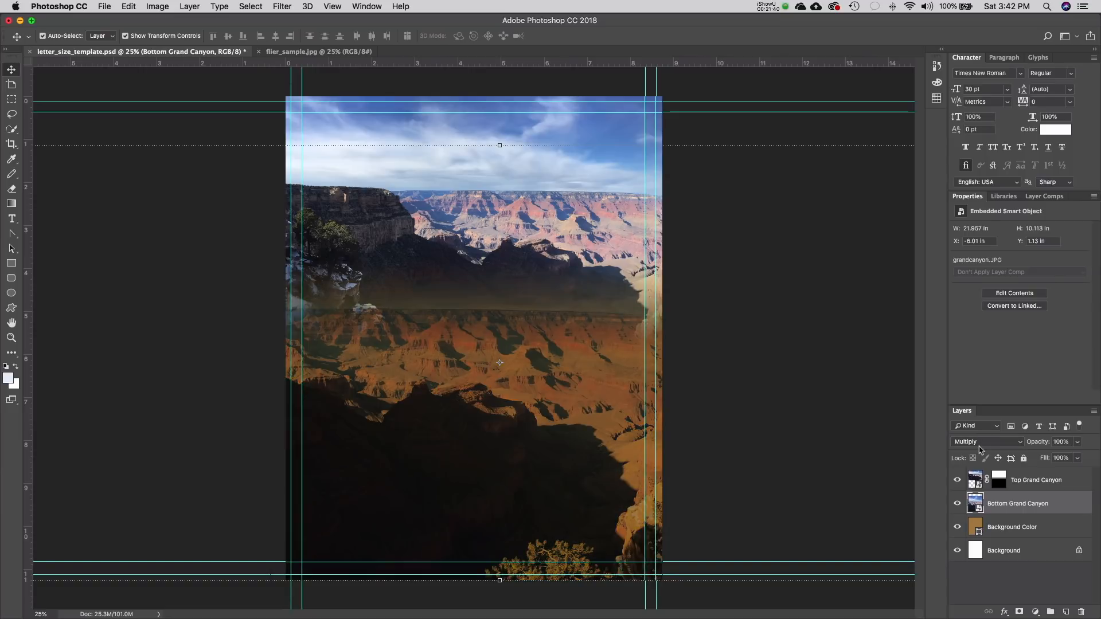
{"action": "left_click", "coordinate": [981, 441]}
{"action": "left_click", "coordinate": [978, 435]}
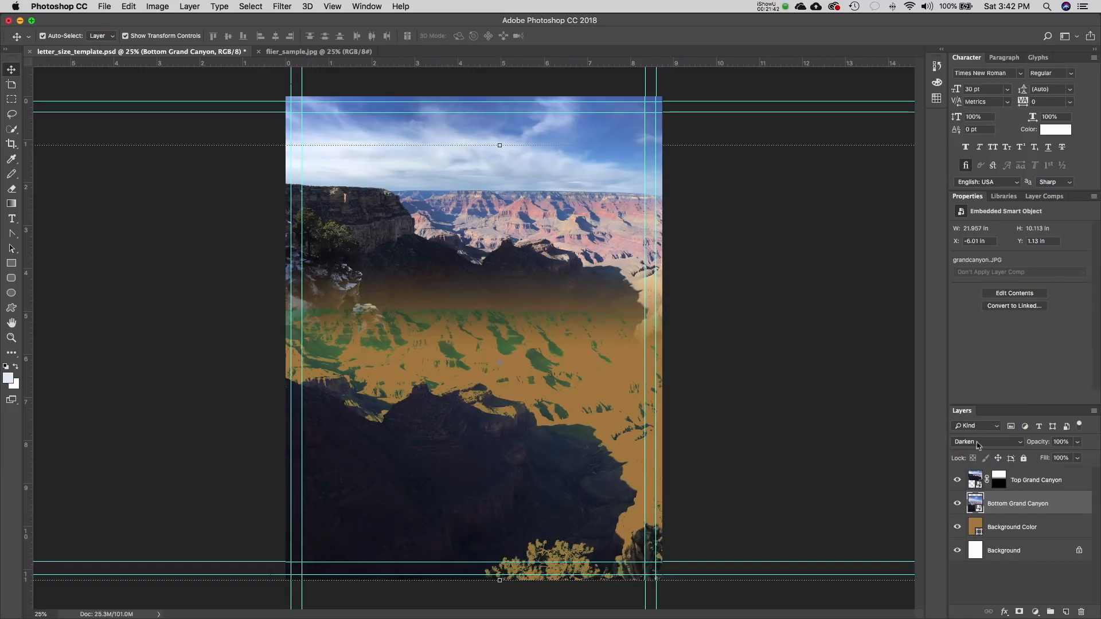
{"action": "left_click", "coordinate": [979, 442]}
{"action": "left_click", "coordinate": [978, 541]}
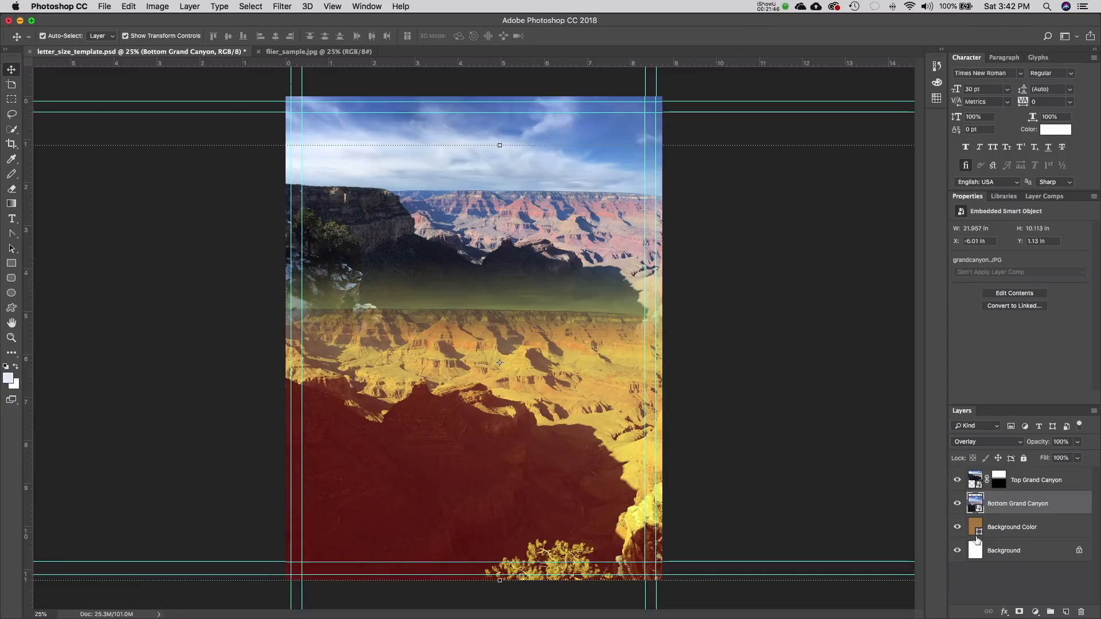
{"action": "left_click", "coordinate": [1076, 446]}
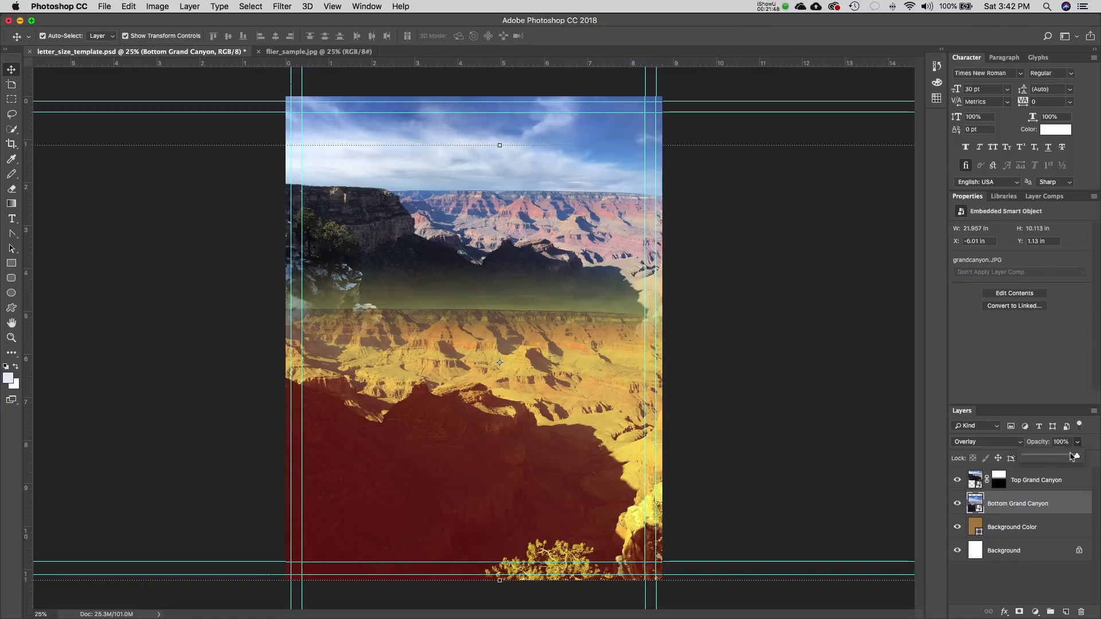
{"action": "mouse_move", "coordinate": [1079, 455]}
{"action": "left_mouse_down"}
{"action": "mouse_move", "coordinate": [1044, 458]}
{"action": "mouse_move", "coordinate": [1097, 456]}
{"action": "left_mouse_up"}
- Set the Bottom Grand Canyon layer's blend mode to Normal and nudge the photo down to Y 1.25 in
{"action": "left_click", "coordinate": [994, 442]}
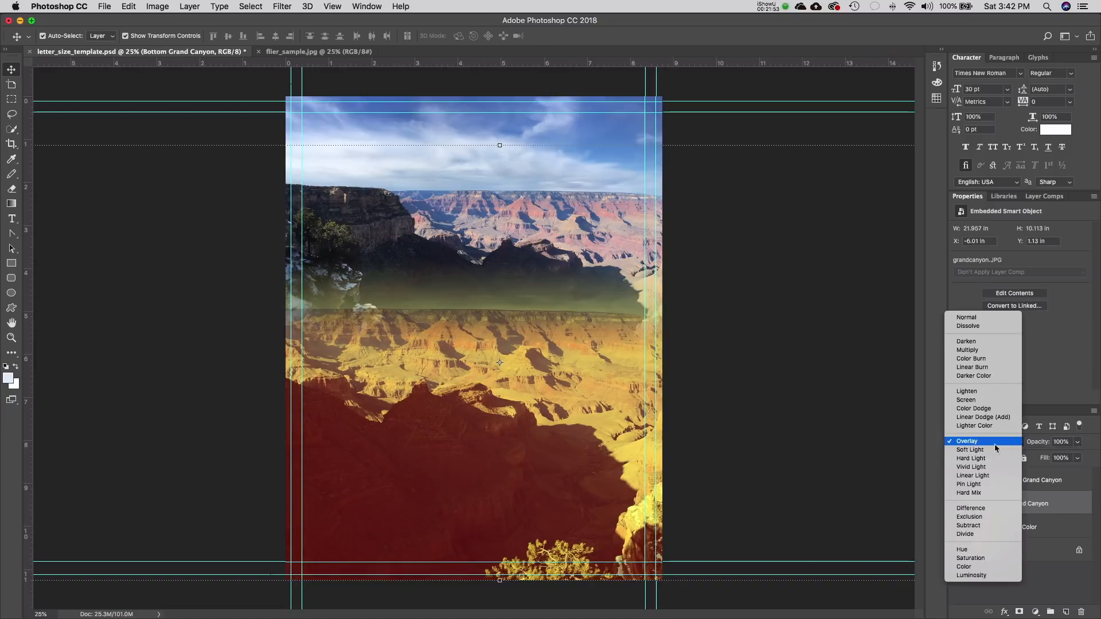
{"action": "left_click", "coordinate": [984, 318]}
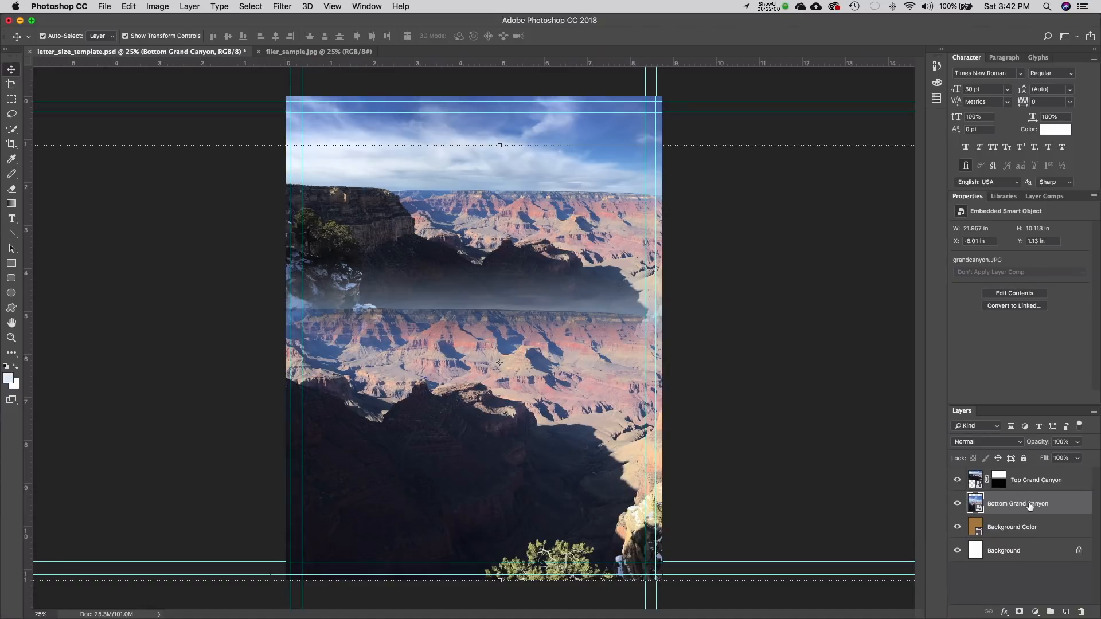
{"action": "mouse_move", "coordinate": [523, 405]}
{"action": "left_mouse_down"}
{"action": "mouse_move", "coordinate": [523, 387]}
{"action": "mouse_move", "coordinate": [523, 411]}
{"action": "left_mouse_up"}
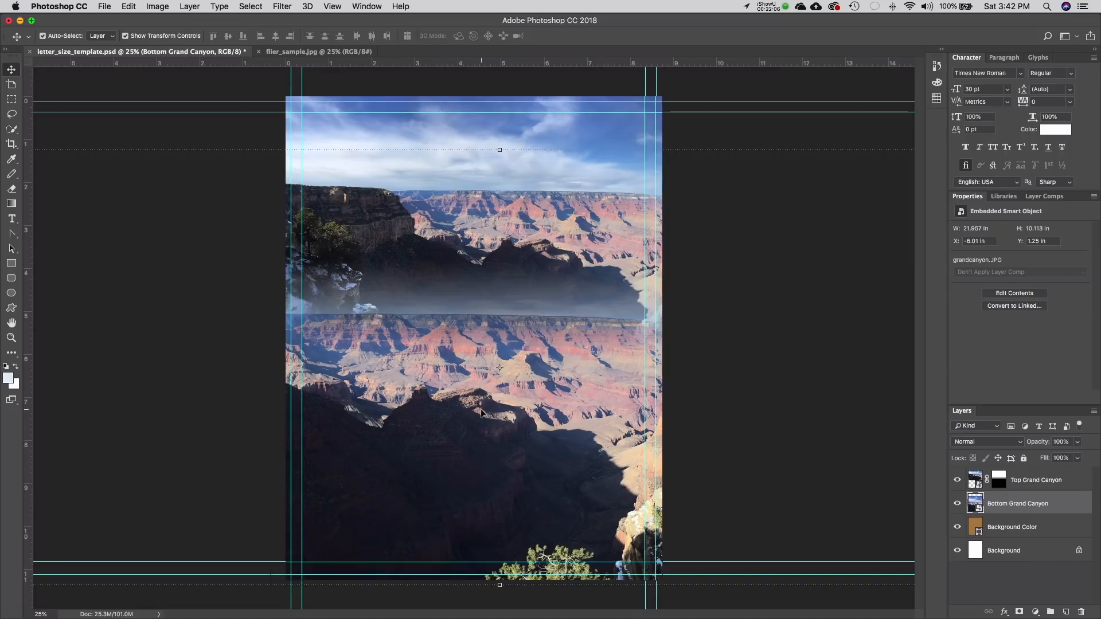
- Open the Conté Crayon sketch filter for the Bottom Grand Canyon layer
{"action": "left_click", "coordinate": [281, 7]}
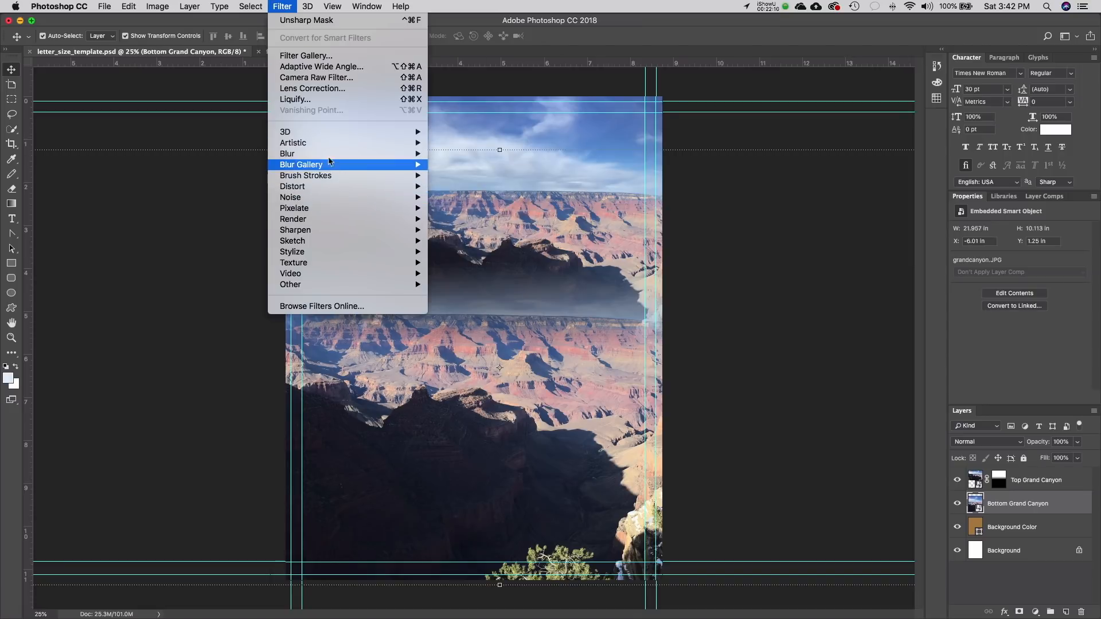
{"action": "mouse_move", "coordinate": [325, 143]}
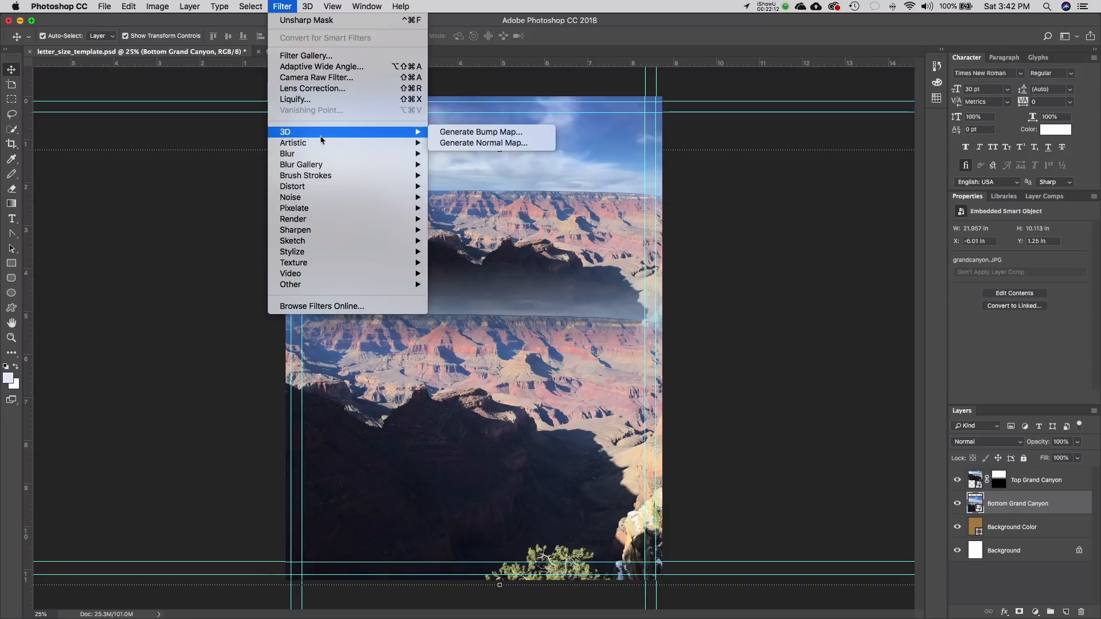
{"action": "mouse_move", "coordinate": [319, 168]}
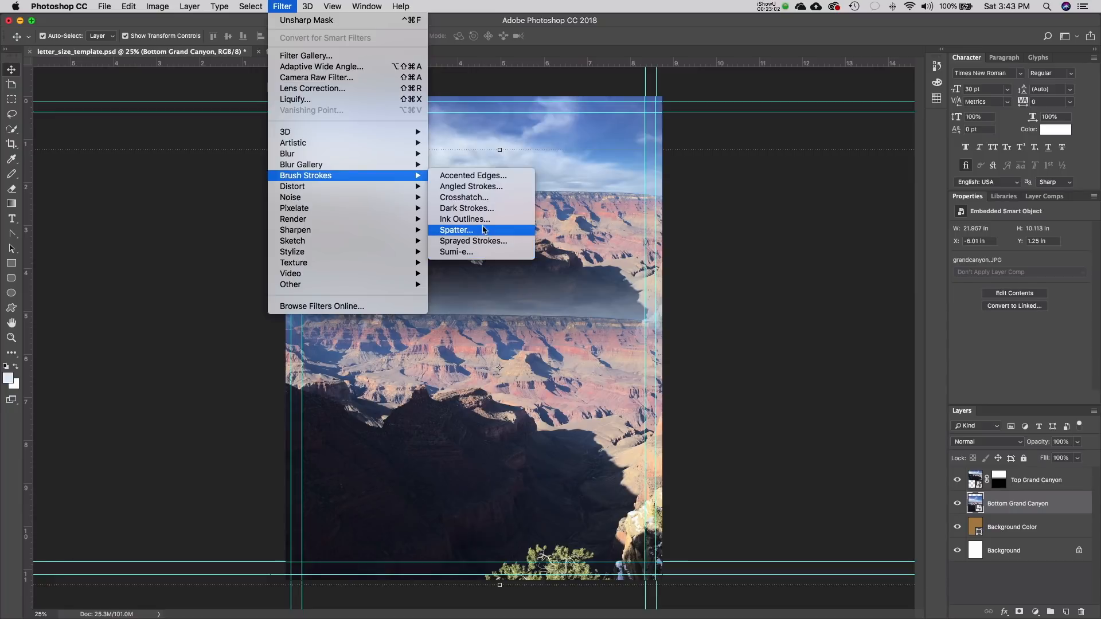
{"action": "mouse_move", "coordinate": [377, 199]}
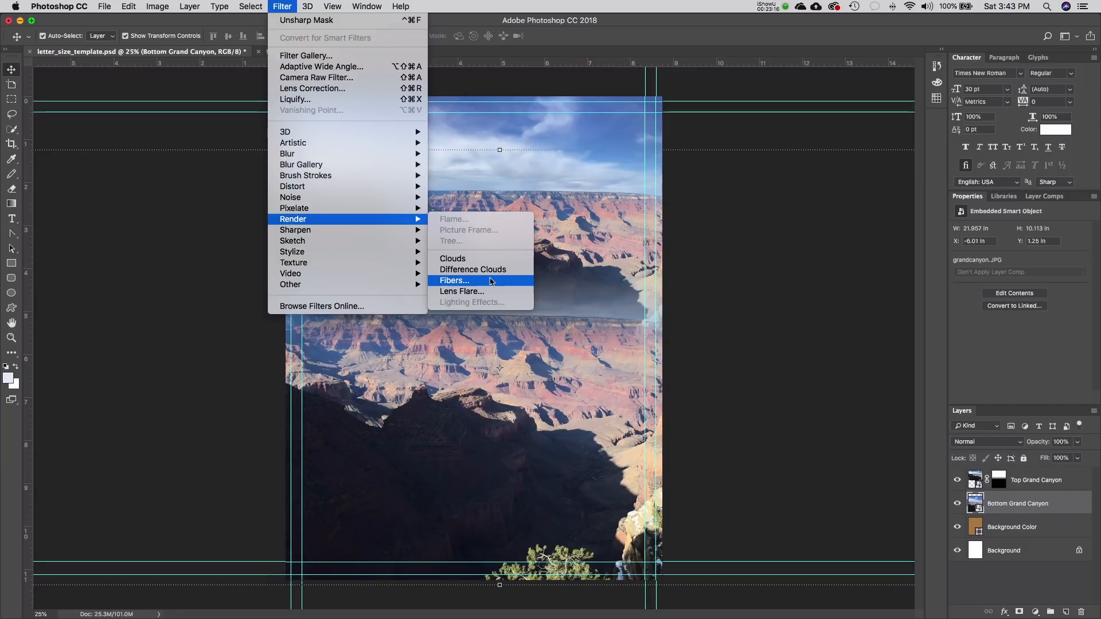
{"action": "mouse_move", "coordinate": [355, 244]}
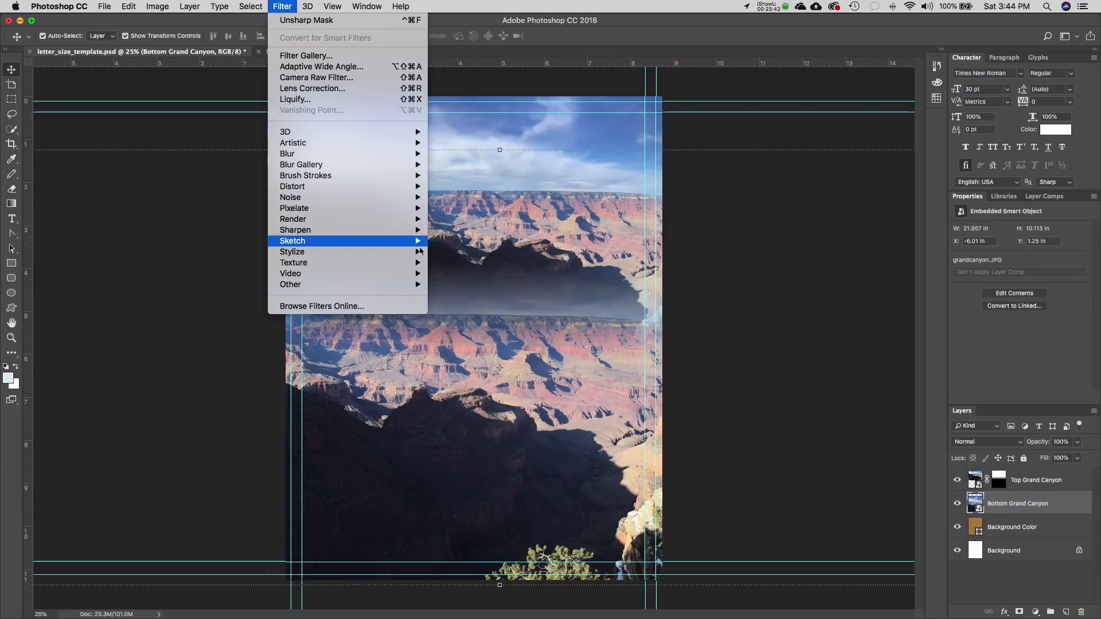
{"action": "mouse_move", "coordinate": [407, 241]}
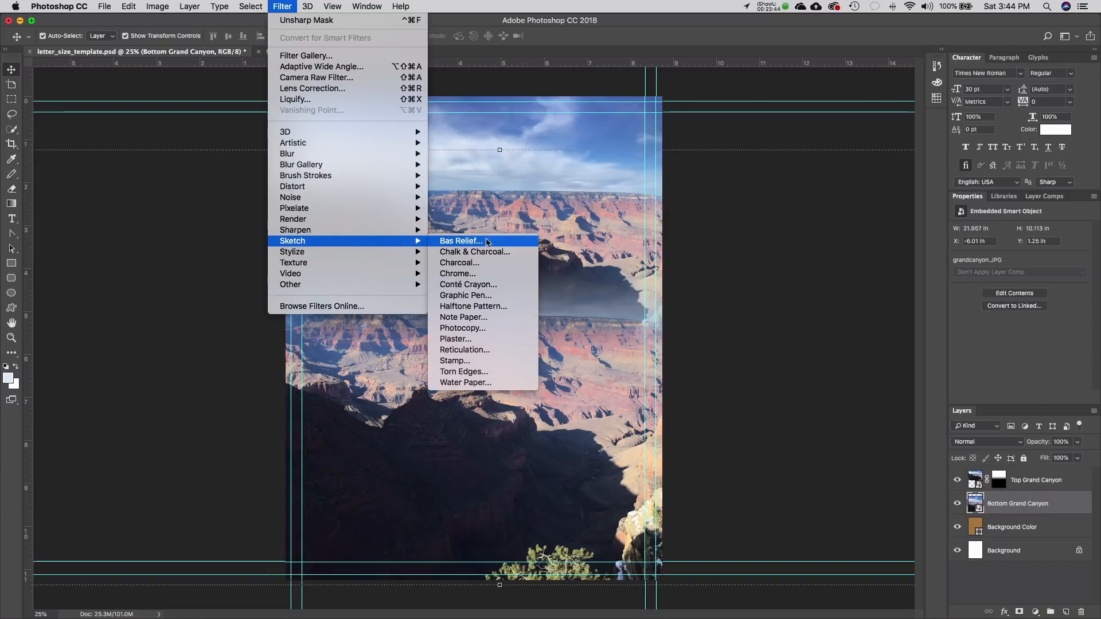
{"action": "left_click", "coordinate": [510, 285]}
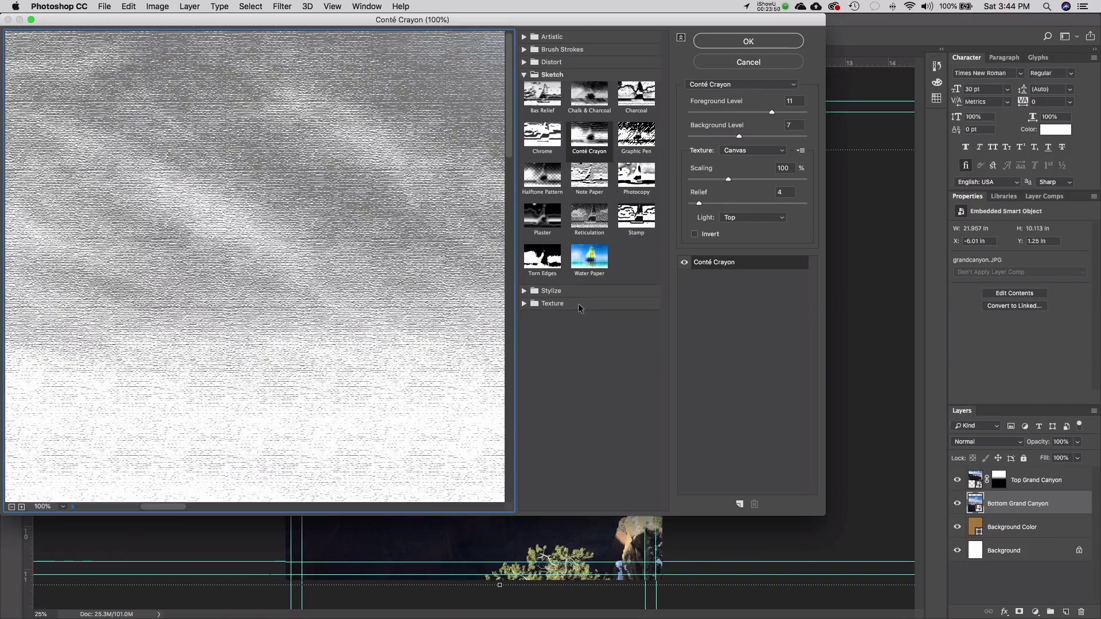
- Examine the Conté Crayon effect on the canyon photo with the filter preview reduced to 25%
{"action": "left_click_drag", "start_coordinate": [415, 25], "coordinate": [545, 47]}
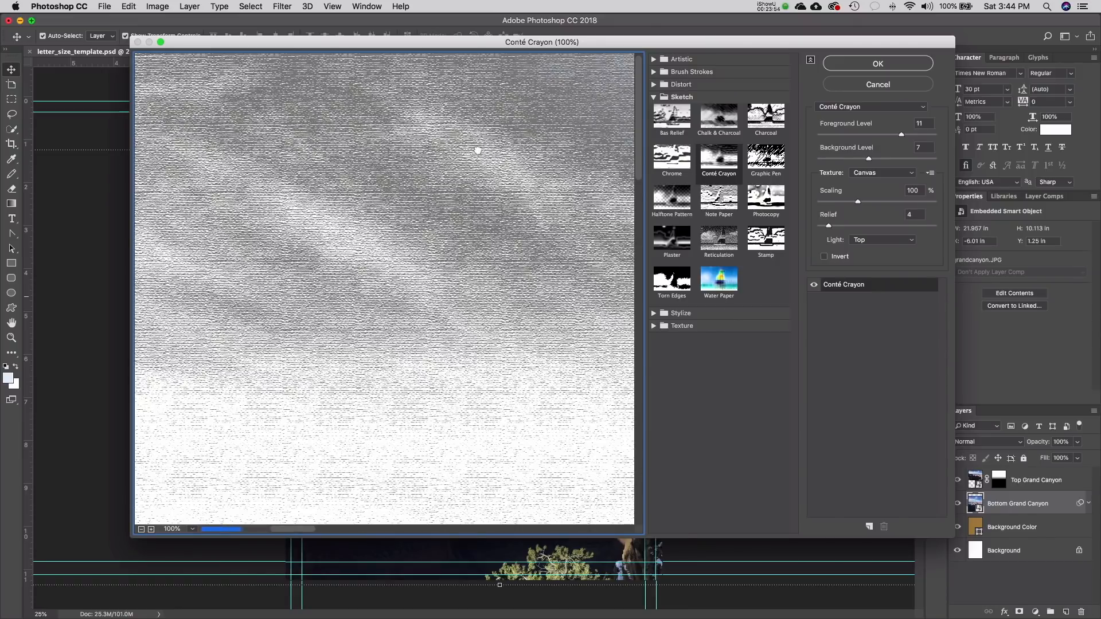
{"action": "left_click_drag", "start_coordinate": [524, 319], "coordinate": [304, 214]}
{"action": "left_click_drag", "start_coordinate": [522, 359], "coordinate": [347, 265]}
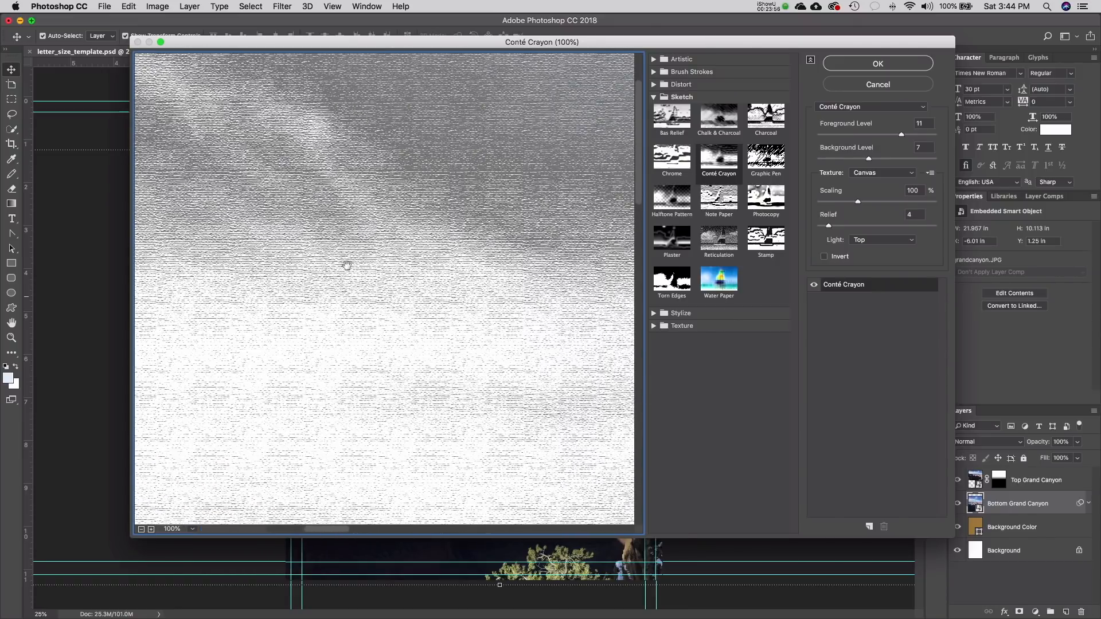
{"action": "left_click", "coordinate": [141, 529]}
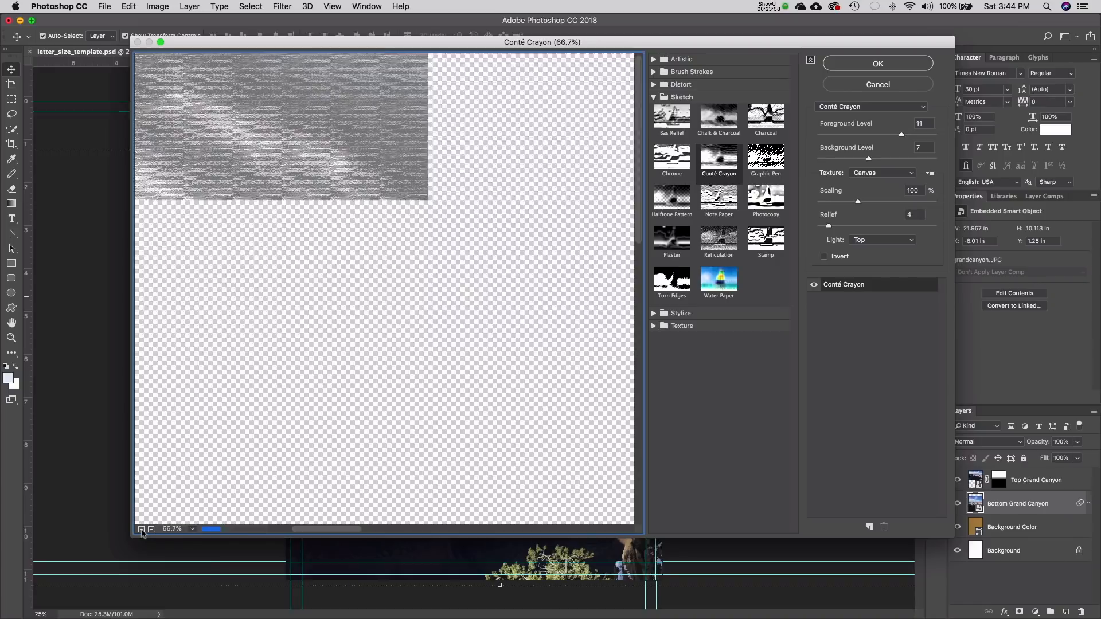
{"action": "left_click", "coordinate": [141, 529]}
{"action": "left_click", "coordinate": [142, 529]}
{"action": "left_click", "coordinate": [141, 529]}
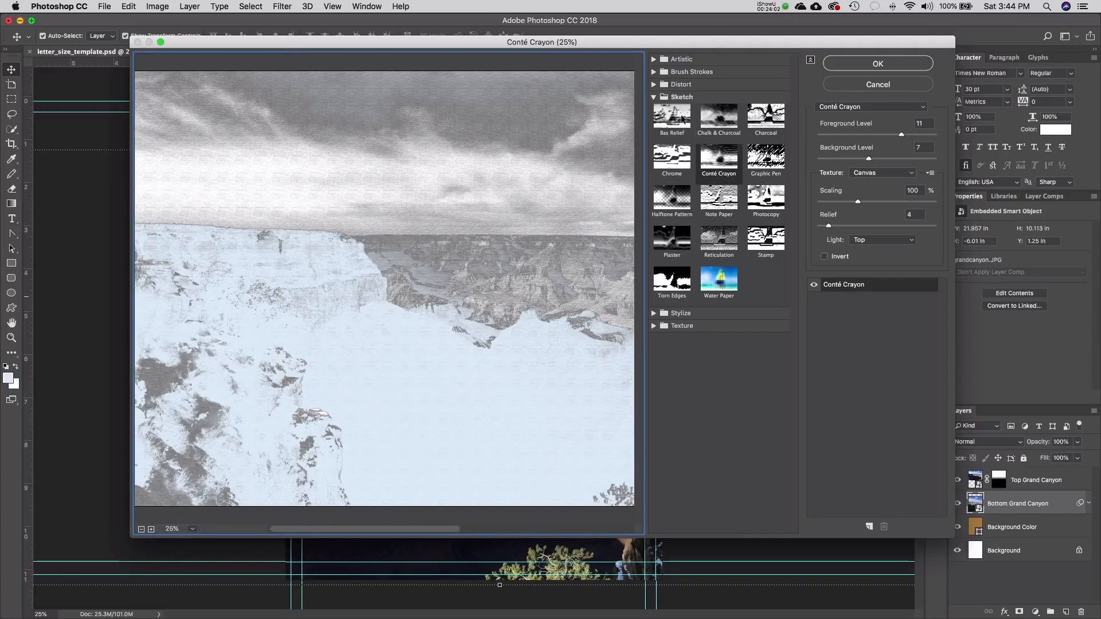
- Try the Chalk & Charcoal, Charcoal, Photocopy, Bas Relief and Halftone Pattern sketch filters on the canyon photo
{"action": "left_click", "coordinate": [729, 119]}
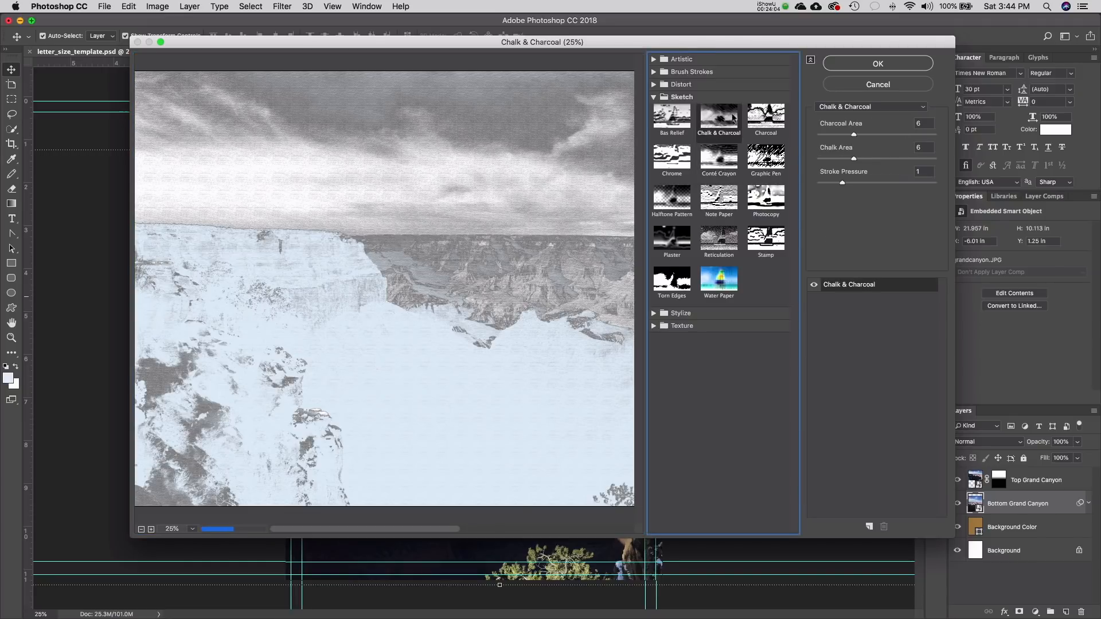
{"action": "left_click", "coordinate": [768, 120]}
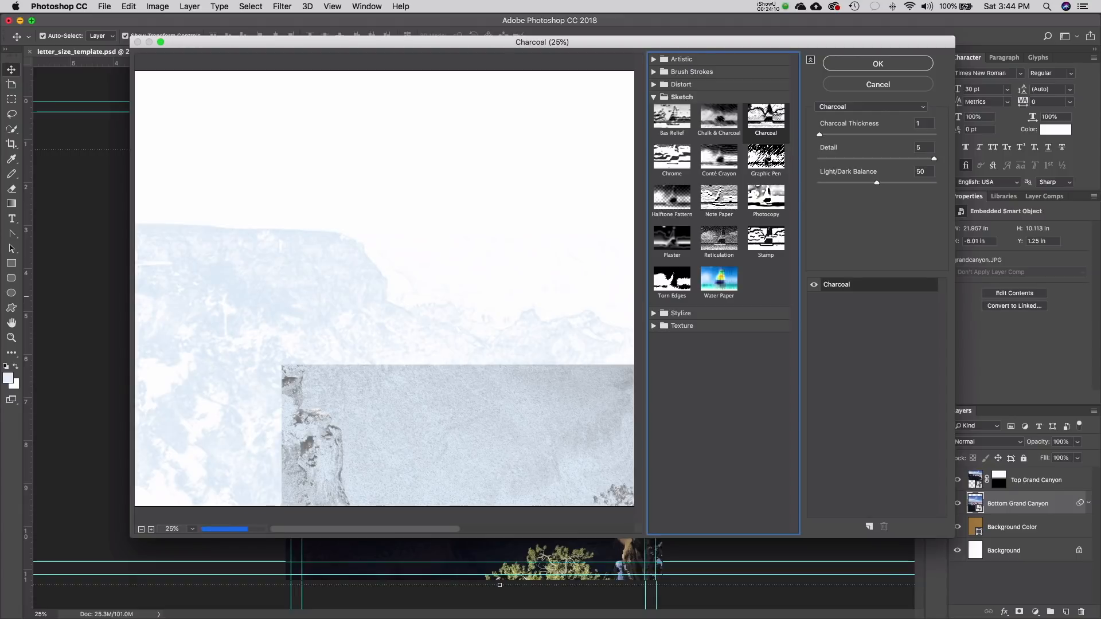
{"action": "left_click", "coordinate": [758, 204]}
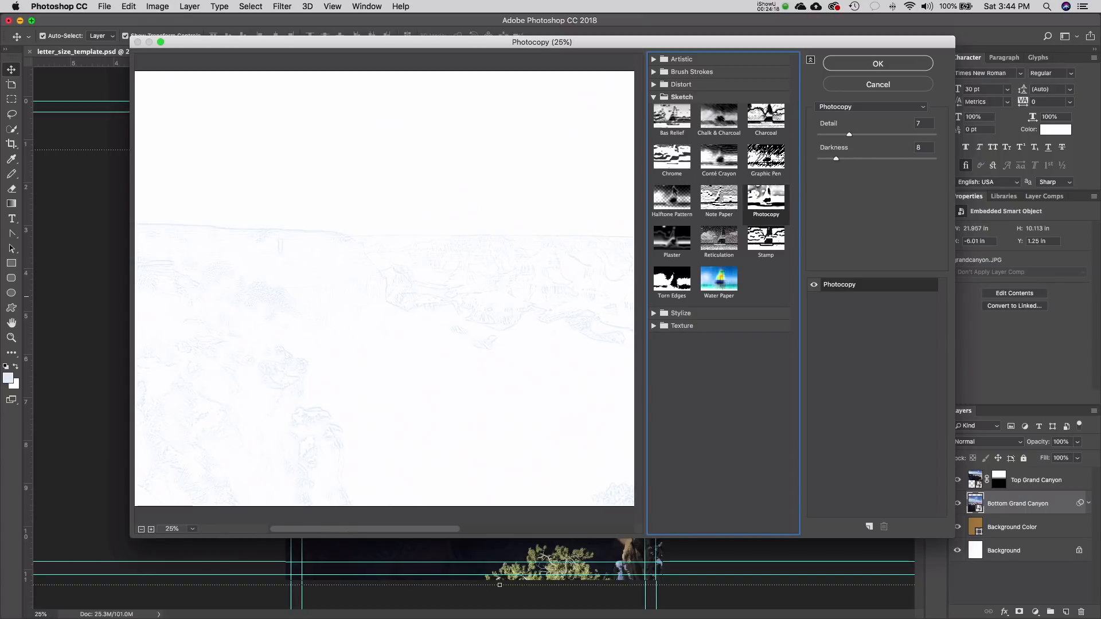
{"action": "left_click", "coordinate": [665, 121]}
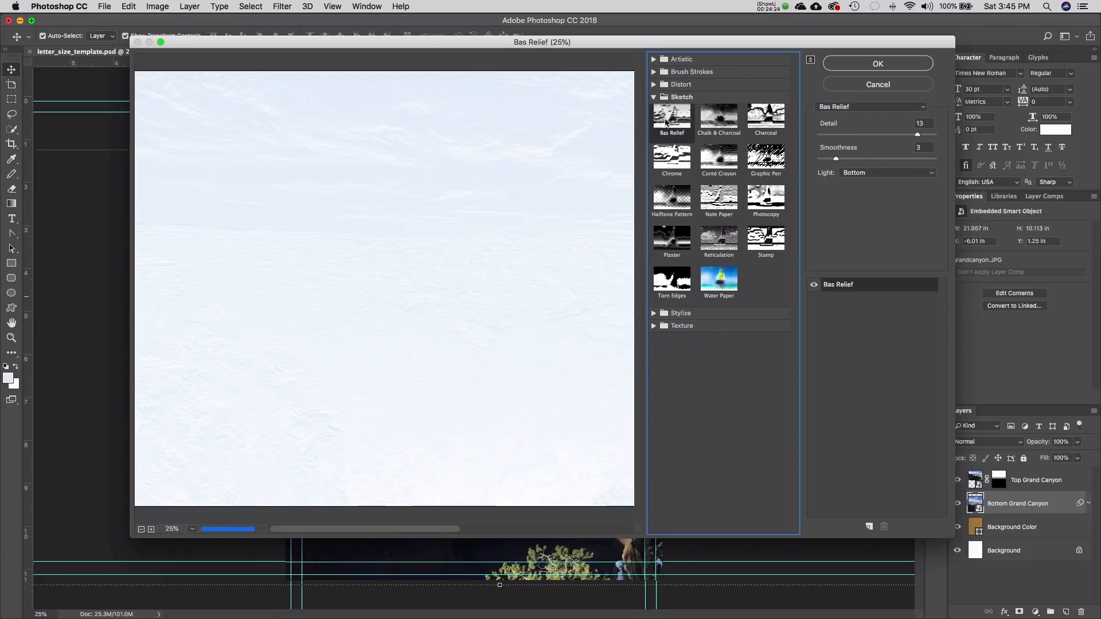
{"action": "left_click", "coordinate": [676, 206]}
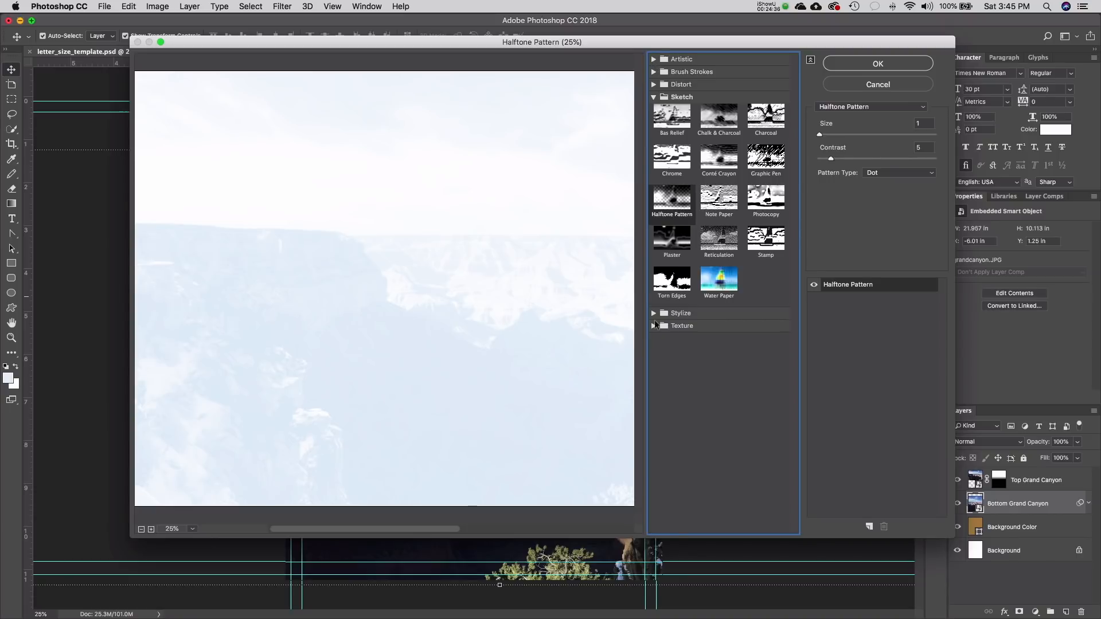
- Switch the previewed effect to the Accented Edges filter from the Brush Strokes category
{"action": "left_click", "coordinate": [654, 97]}
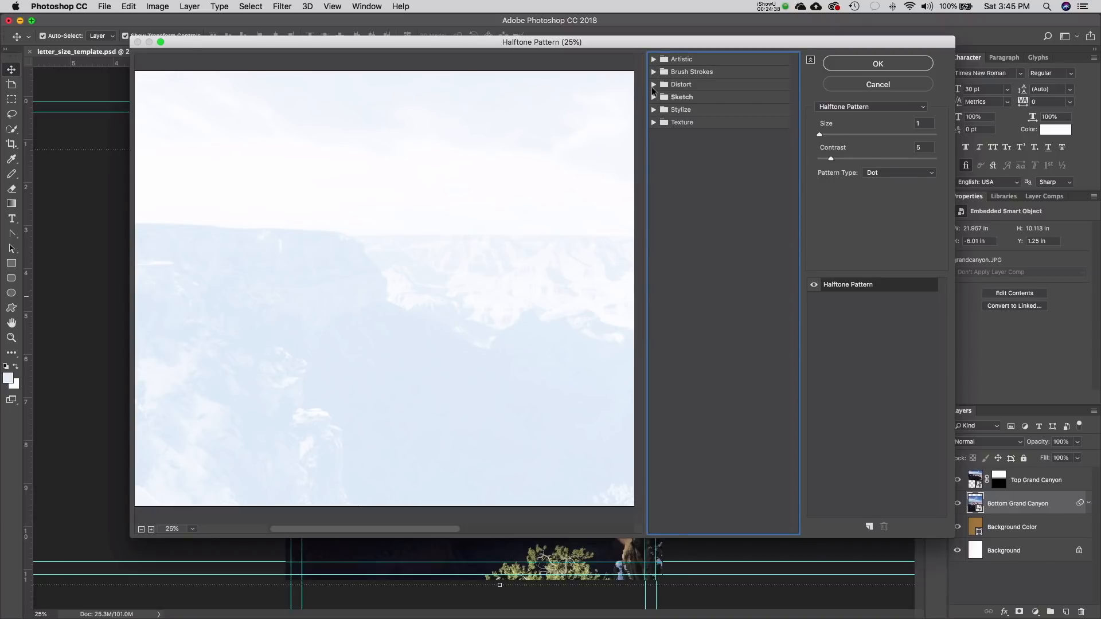
{"action": "left_click", "coordinate": [653, 72]}
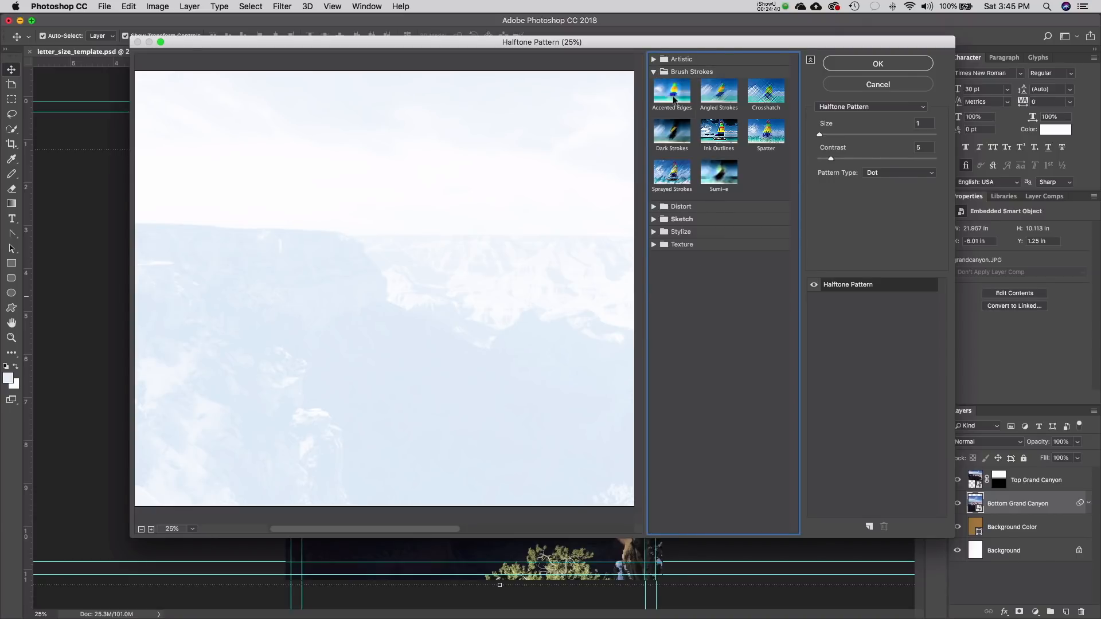
{"action": "left_click", "coordinate": [673, 98]}
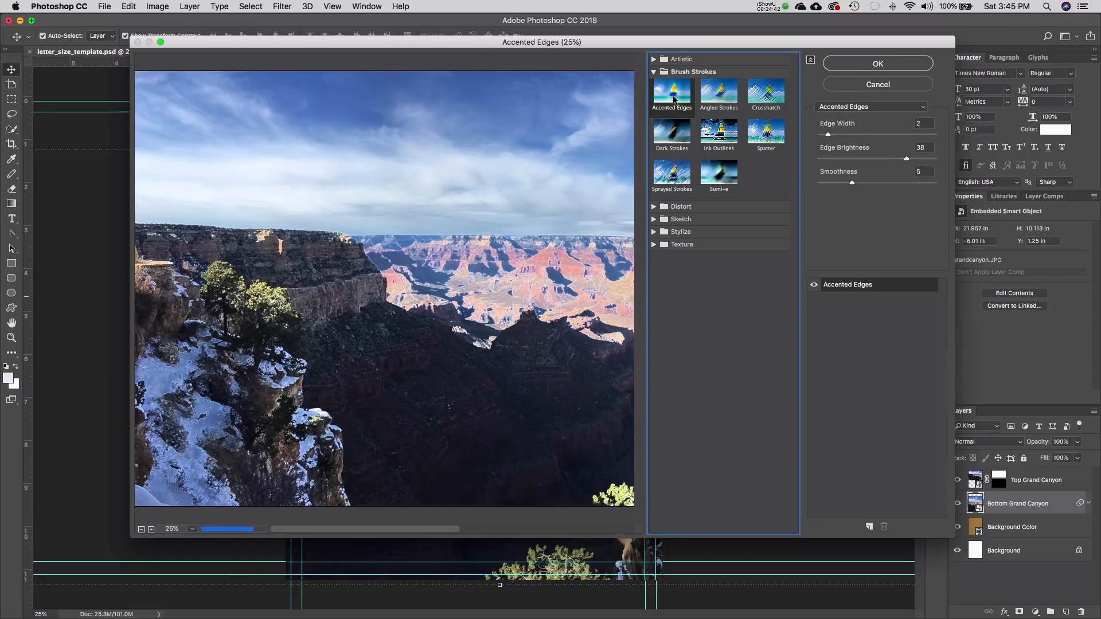
- Try the Angled Strokes and Dark Strokes brush stroke filters on the canyon photo
{"action": "left_click", "coordinate": [717, 95]}
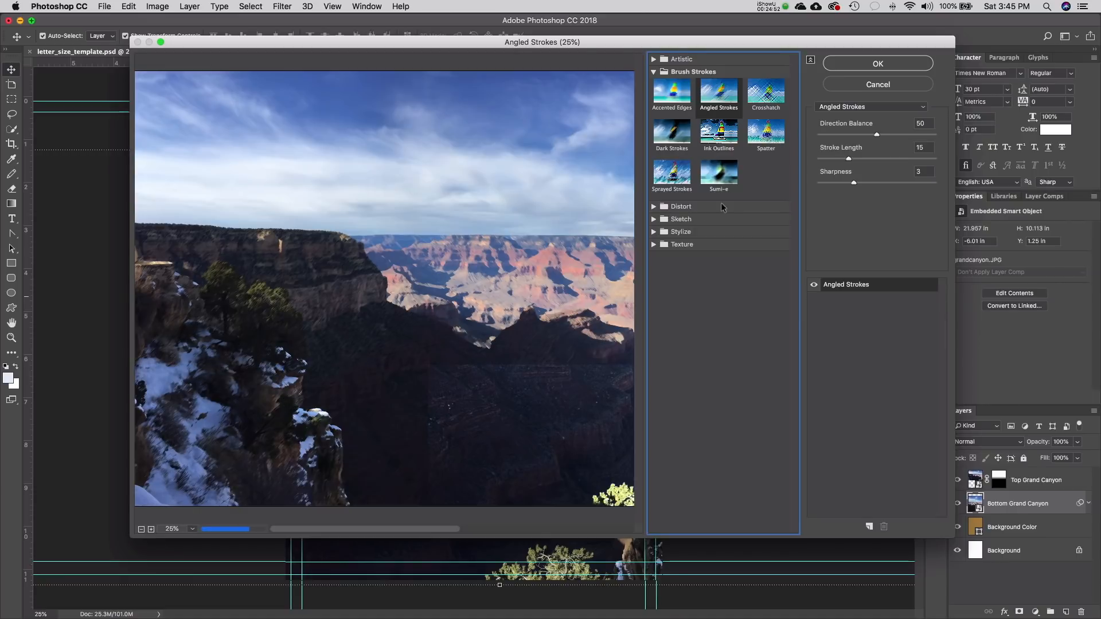
{"action": "left_click", "coordinate": [681, 137]}
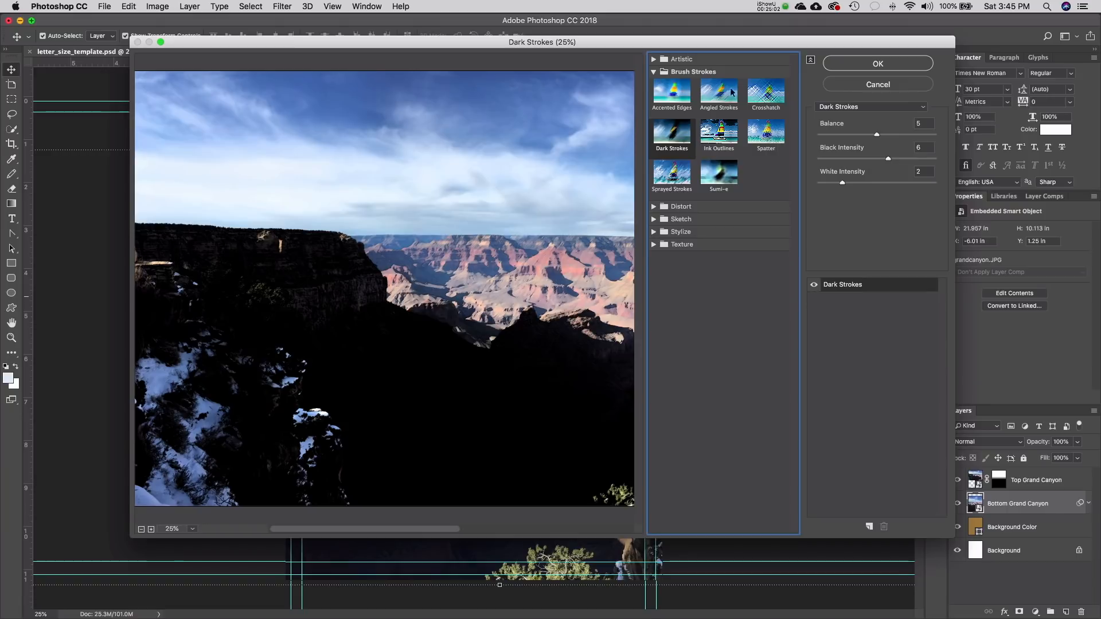
{"action": "left_click", "coordinate": [653, 71]}
- Try the Artistic Watercolor filter, and apply Underpainting with brush size 6, texture coverage 16 and Canvas texture to the canyon photo
{"action": "left_click", "coordinate": [653, 59]}
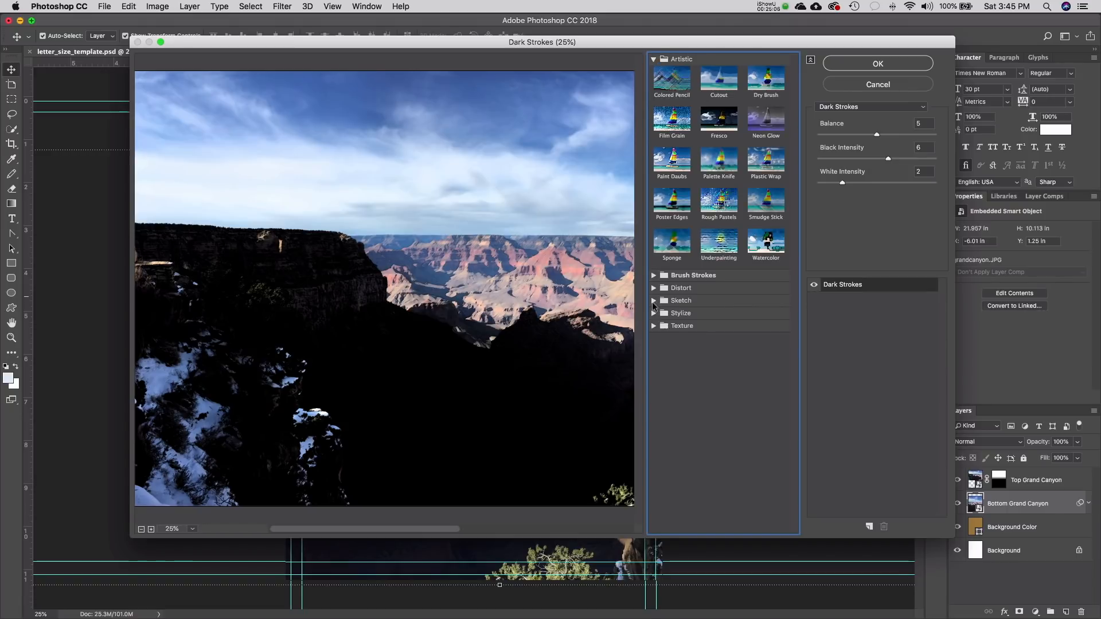
{"action": "left_click", "coordinate": [653, 301]}
{"action": "left_click", "coordinate": [653, 301]}
{"action": "left_click", "coordinate": [768, 248]}
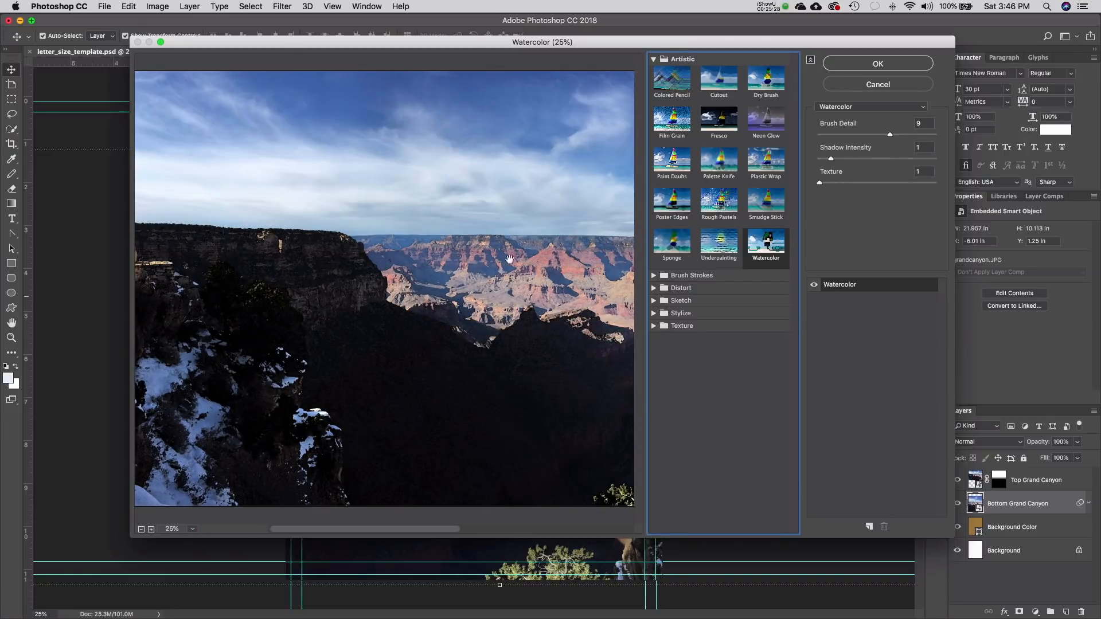
{"action": "left_click", "coordinate": [706, 241]}
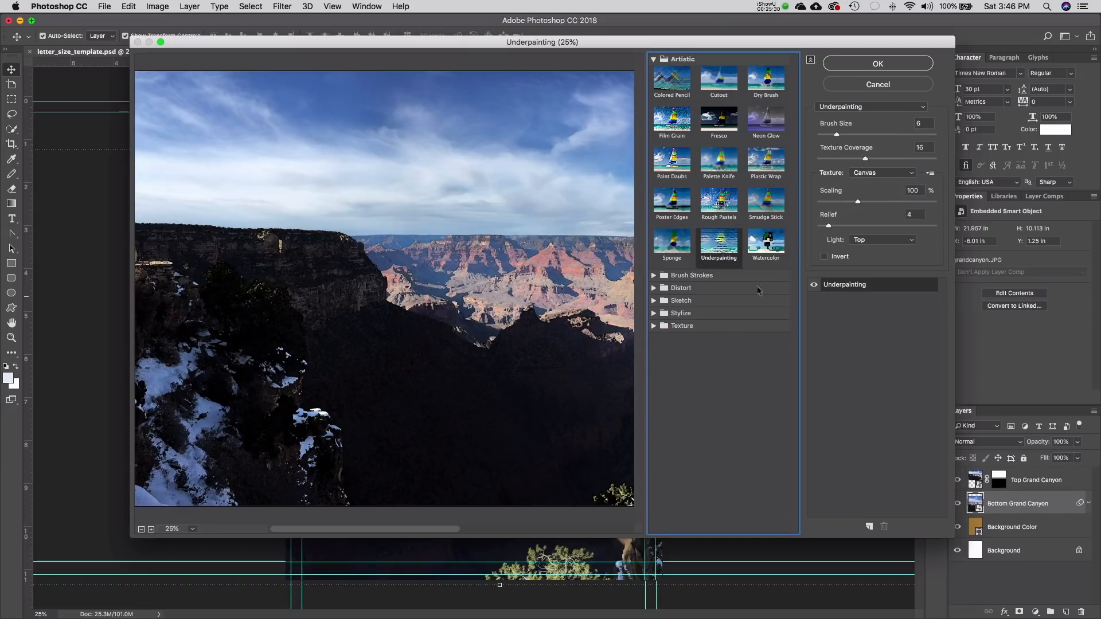
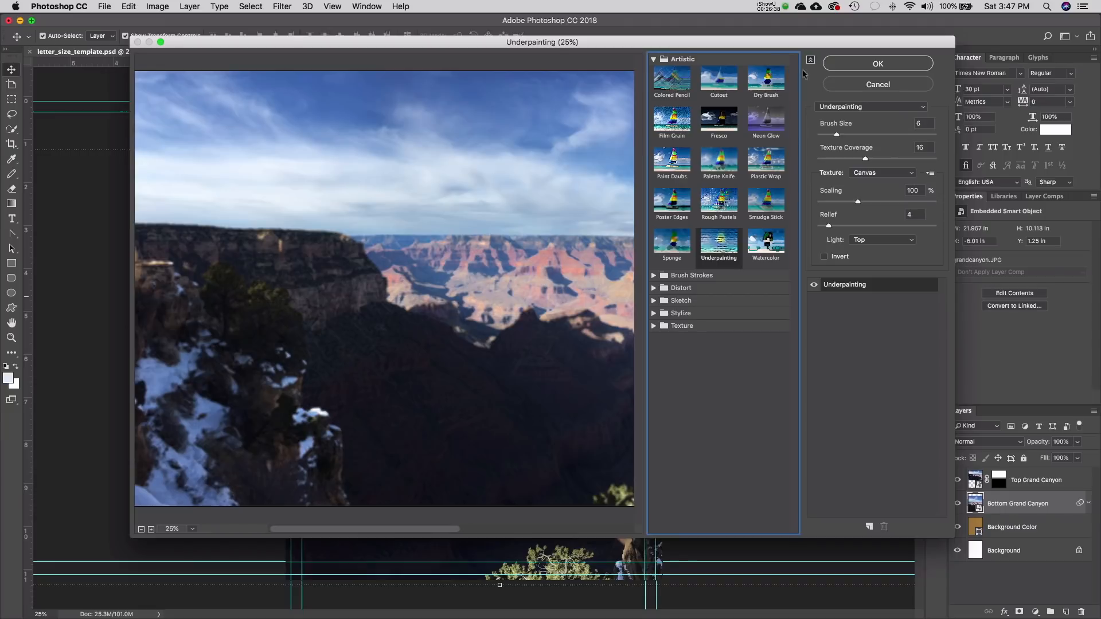
{"action": "left_click", "coordinate": [854, 67]}
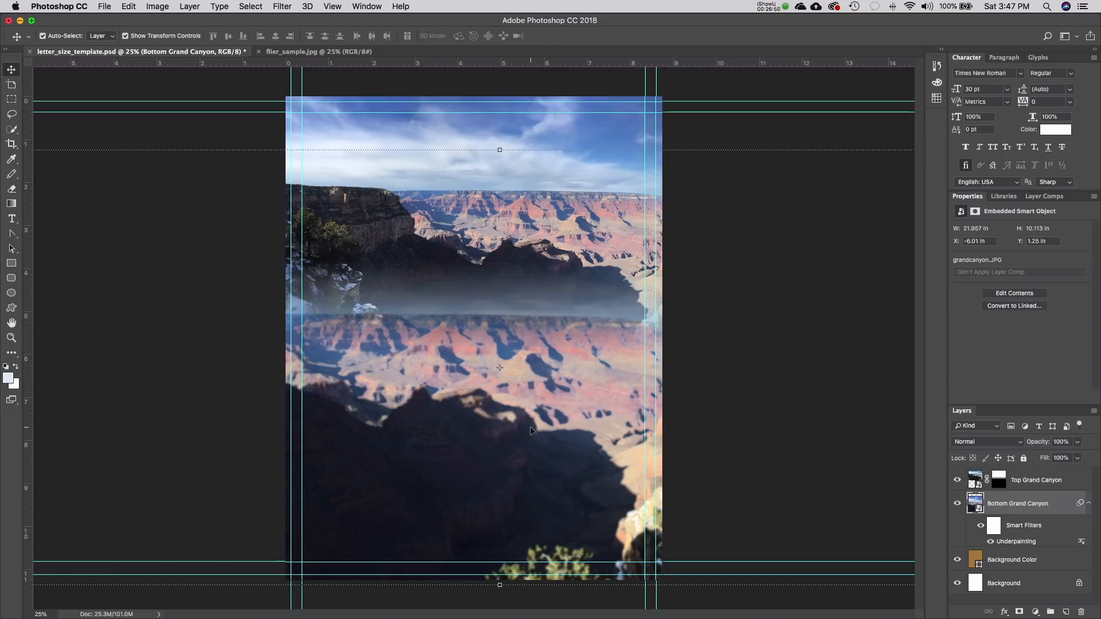
- Shift the Bottom Grand Canyon photo sideways to X -5.84 in and compare it with its smart filters off and on
{"action": "mouse_move", "coordinate": [531, 430]}
{"action": "left_mouse_down"}
{"action": "mouse_move", "coordinate": [535, 479]}
{"action": "mouse_move", "coordinate": [539, 381]}
{"action": "mouse_move", "coordinate": [537, 438]}
{"action": "mouse_move", "coordinate": [539, 429]}
{"action": "left_mouse_up"}
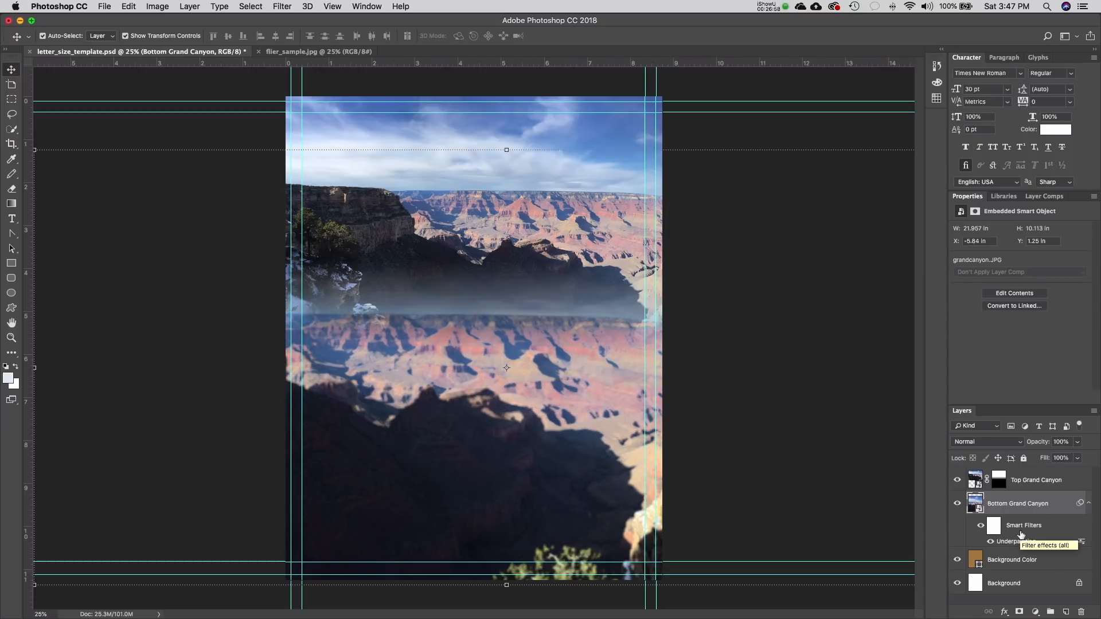
{"action": "left_click", "coordinate": [981, 527]}
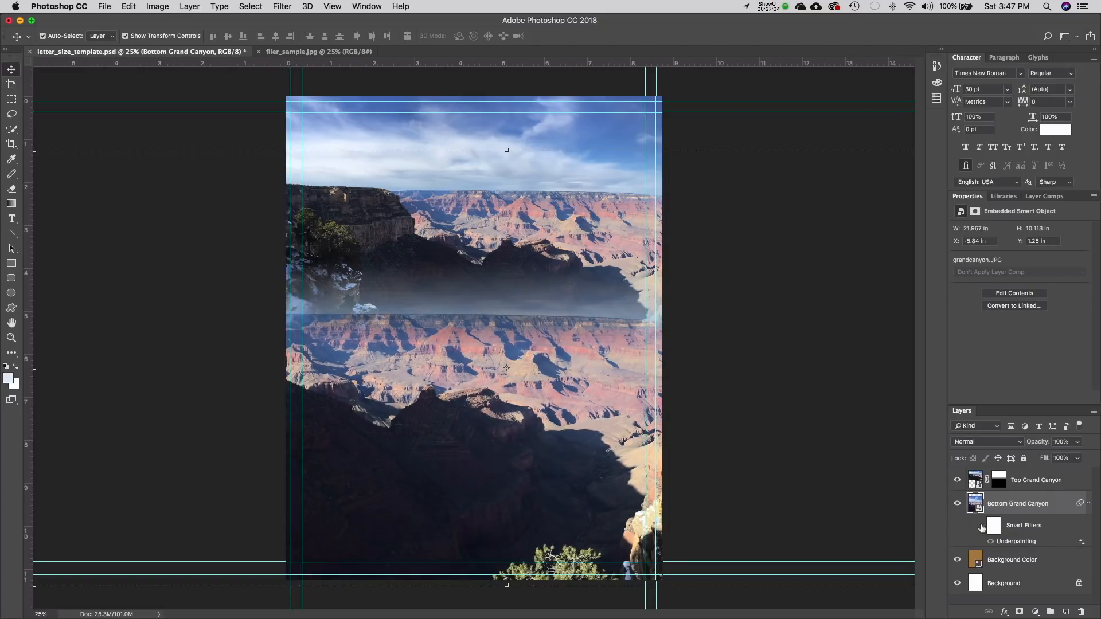
{"action": "left_click", "coordinate": [981, 527]}
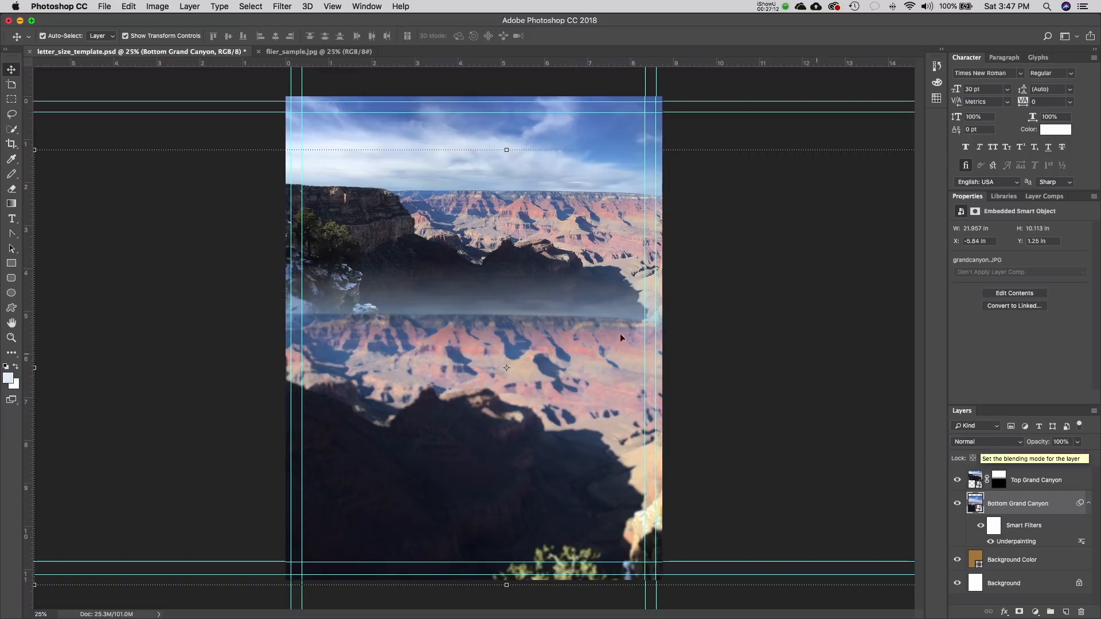
{"action": "left_click", "coordinate": [190, 7]}
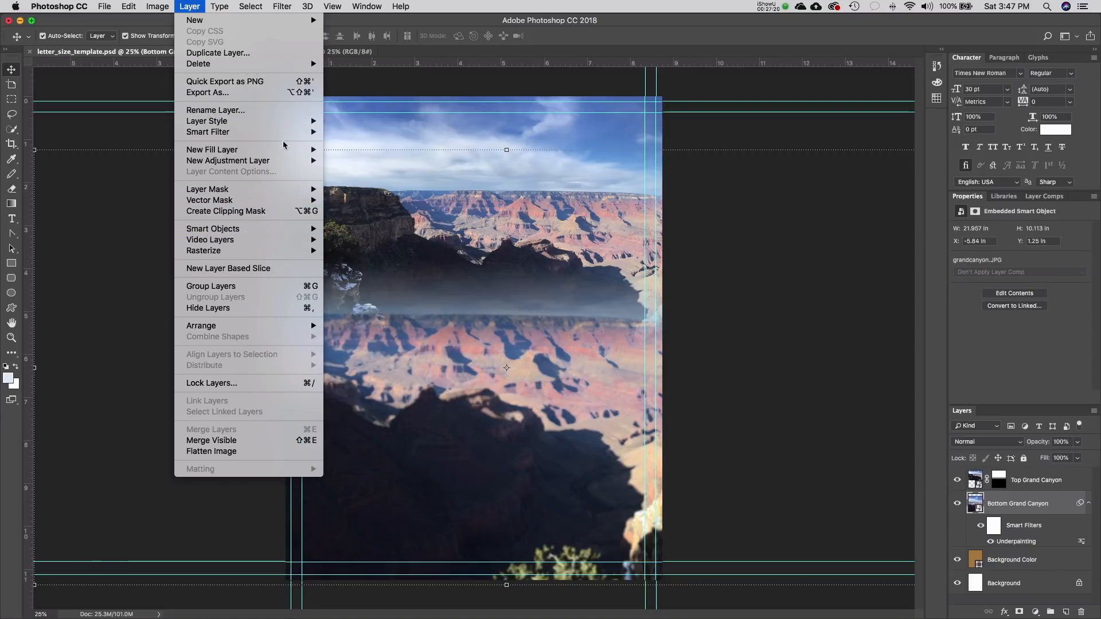
{"action": "mouse_move", "coordinate": [284, 136]}
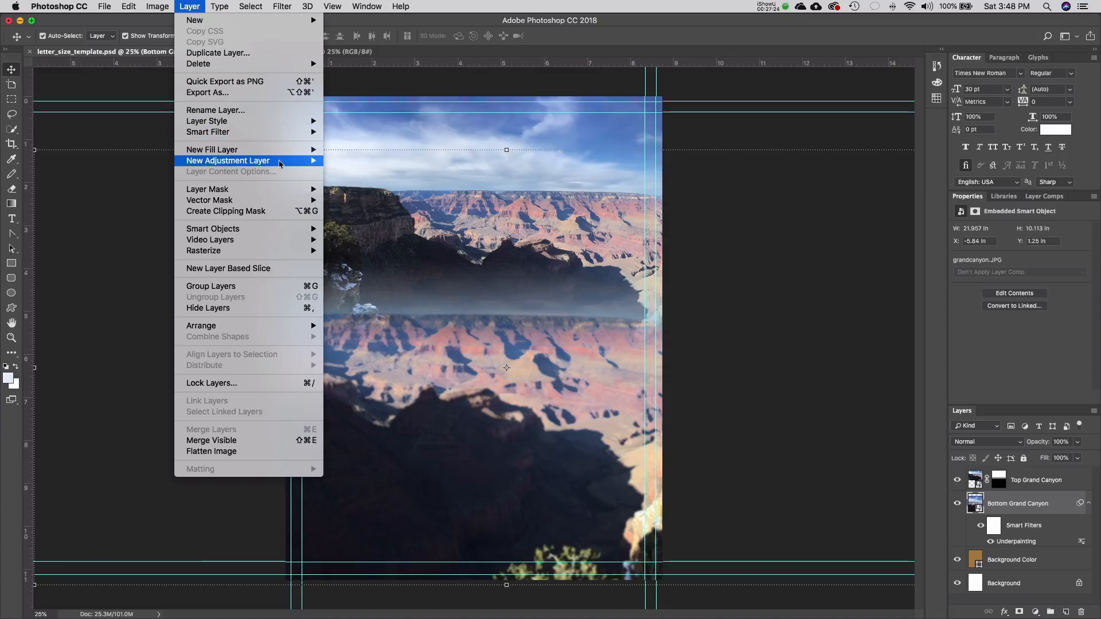
{"action": "mouse_move", "coordinate": [292, 228]}
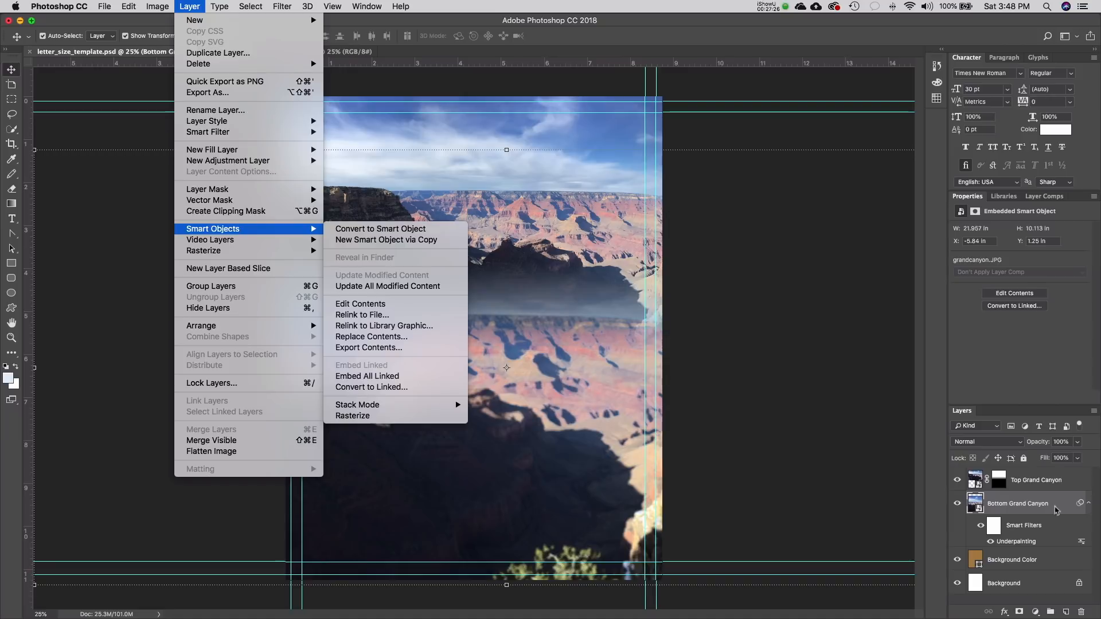
{"action": "left_click", "coordinate": [973, 443]}
- Try the Dissolve, Multiply, Darken and Color Burn blending modes on the Bottom Grand Canyon layer
{"action": "left_click", "coordinate": [973, 444]}
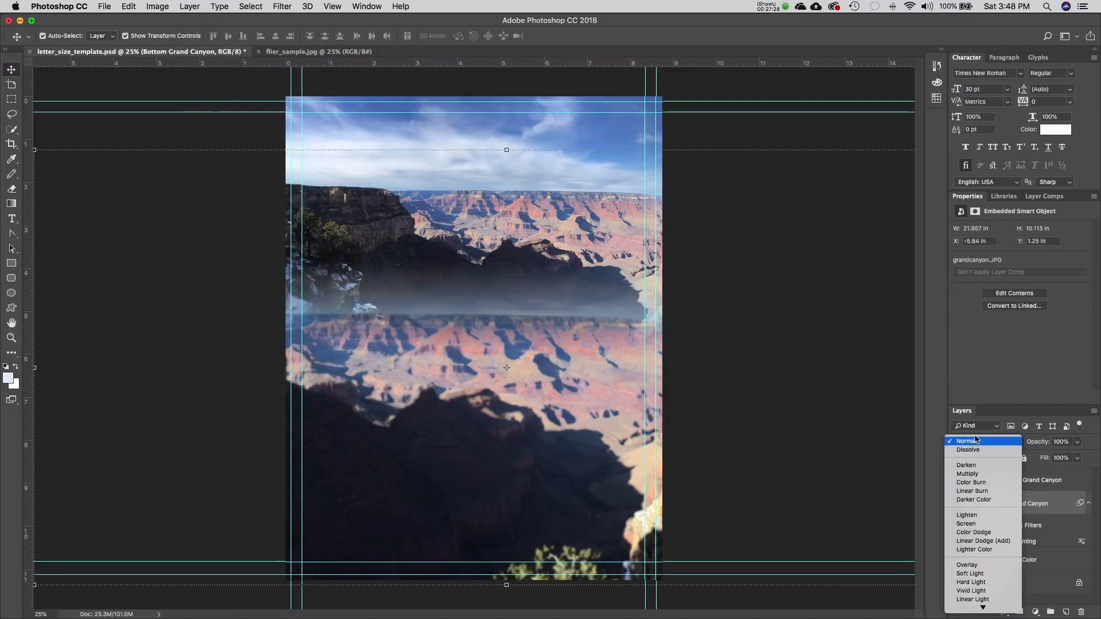
{"action": "left_click", "coordinate": [982, 450]}
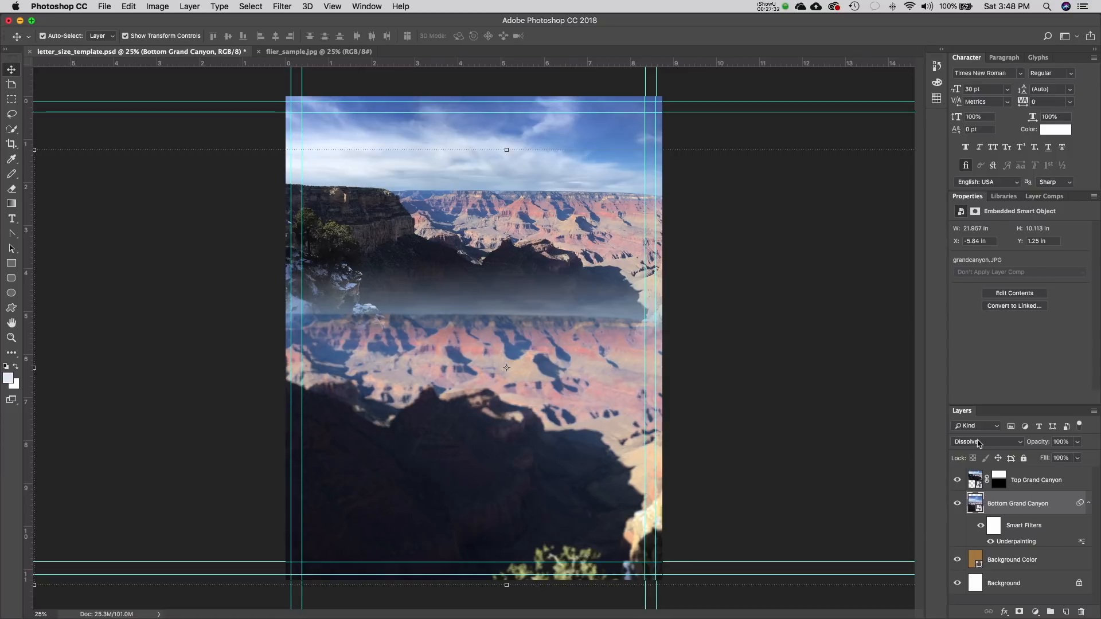
{"action": "left_click", "coordinate": [978, 444]}
{"action": "left_click", "coordinate": [971, 471]}
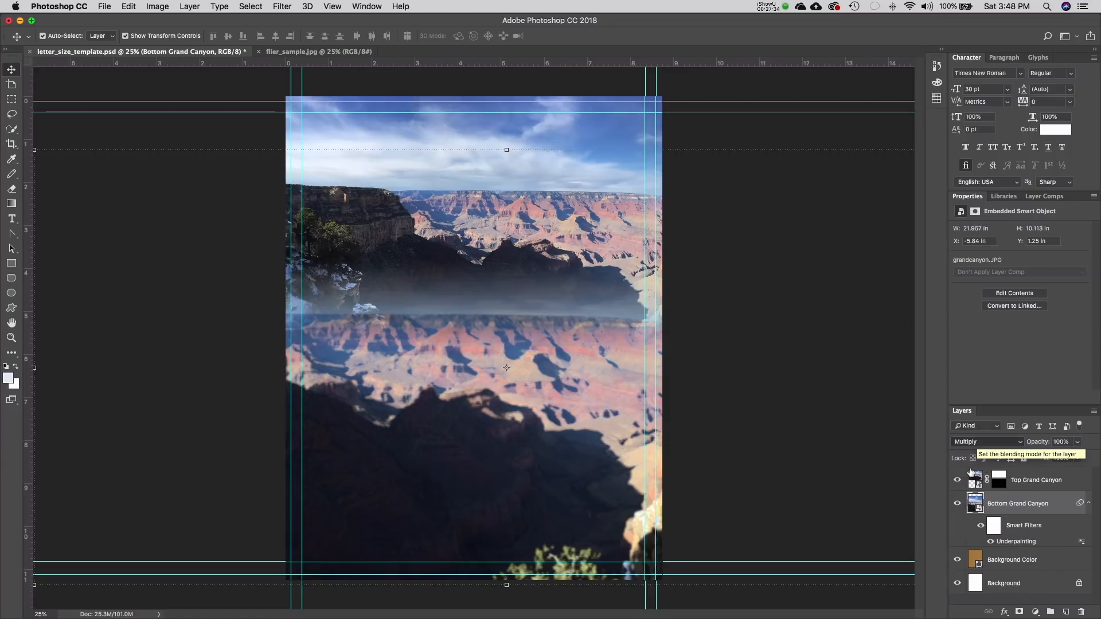
{"action": "left_click", "coordinate": [992, 443]}
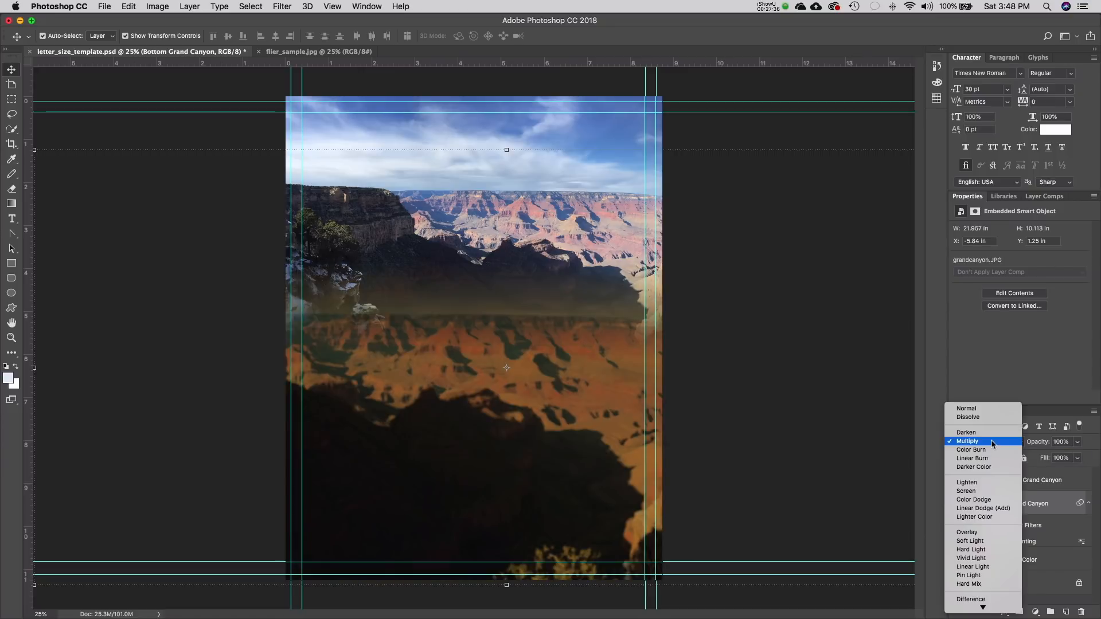
{"action": "left_click", "coordinate": [974, 433]}
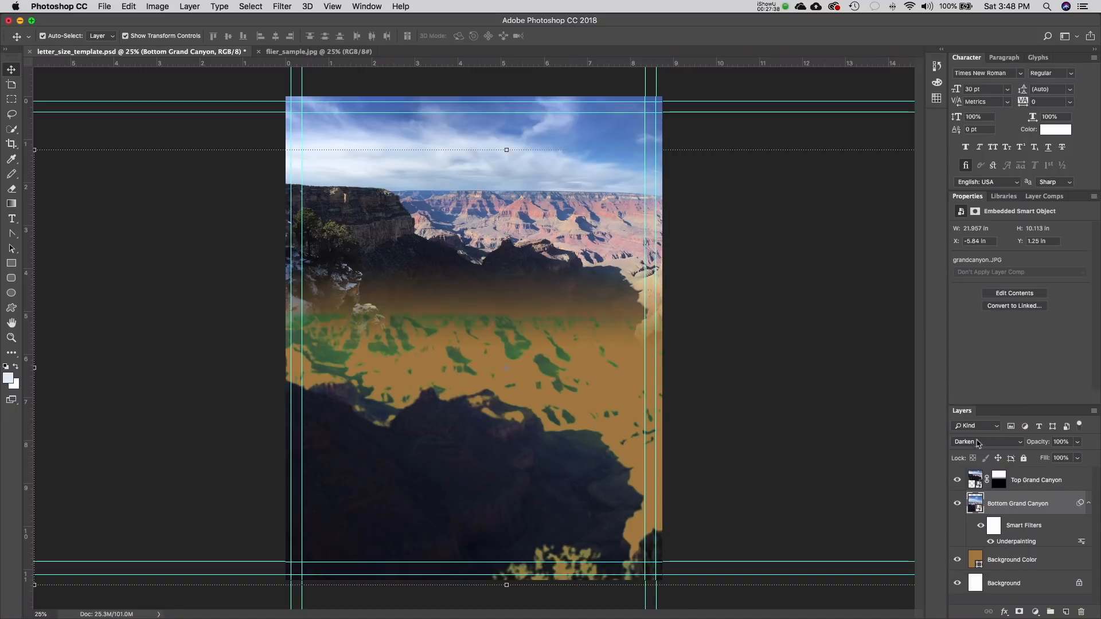
{"action": "left_click", "coordinate": [977, 443]}
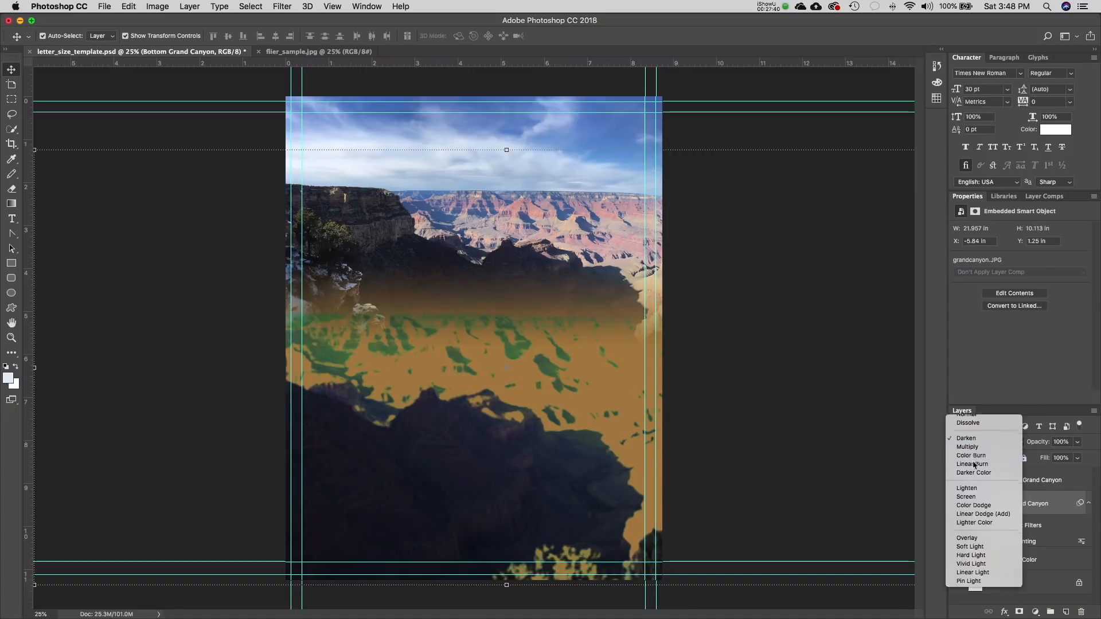
{"action": "left_click", "coordinate": [972, 456]}
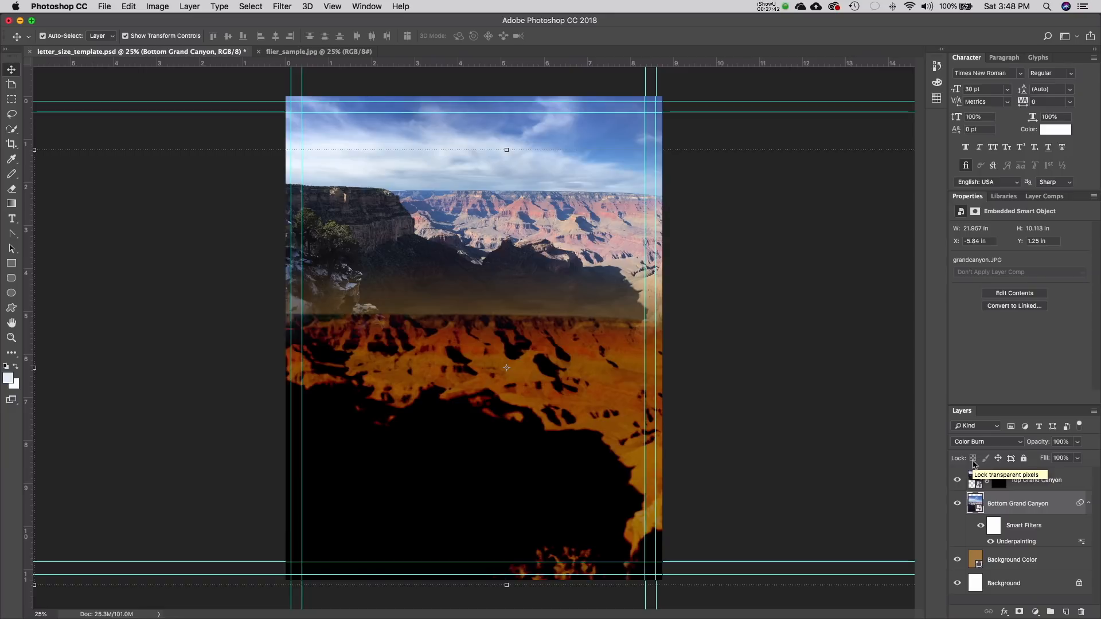
- Try the Linear Burn and Darker Color blending modes on the Bottom Grand Canyon layer
{"action": "left_click", "coordinate": [978, 443]}
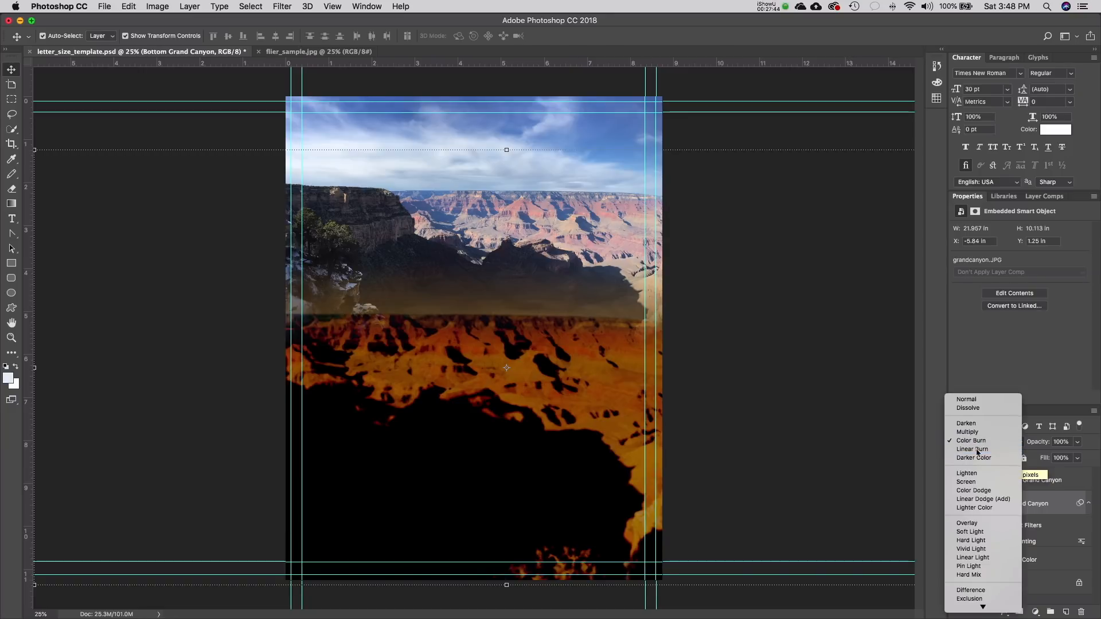
{"action": "left_click", "coordinate": [979, 449]}
{"action": "left_click", "coordinate": [980, 446]}
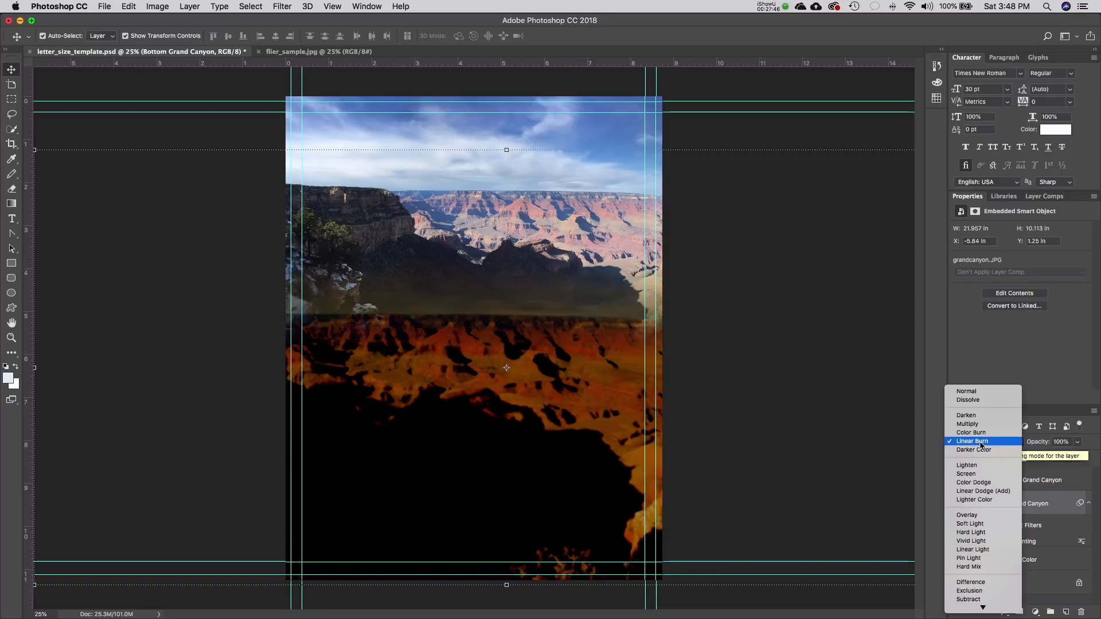
{"action": "left_click", "coordinate": [980, 449]}
{"action": "left_click", "coordinate": [979, 448]}
{"action": "left_click", "coordinate": [979, 449]}
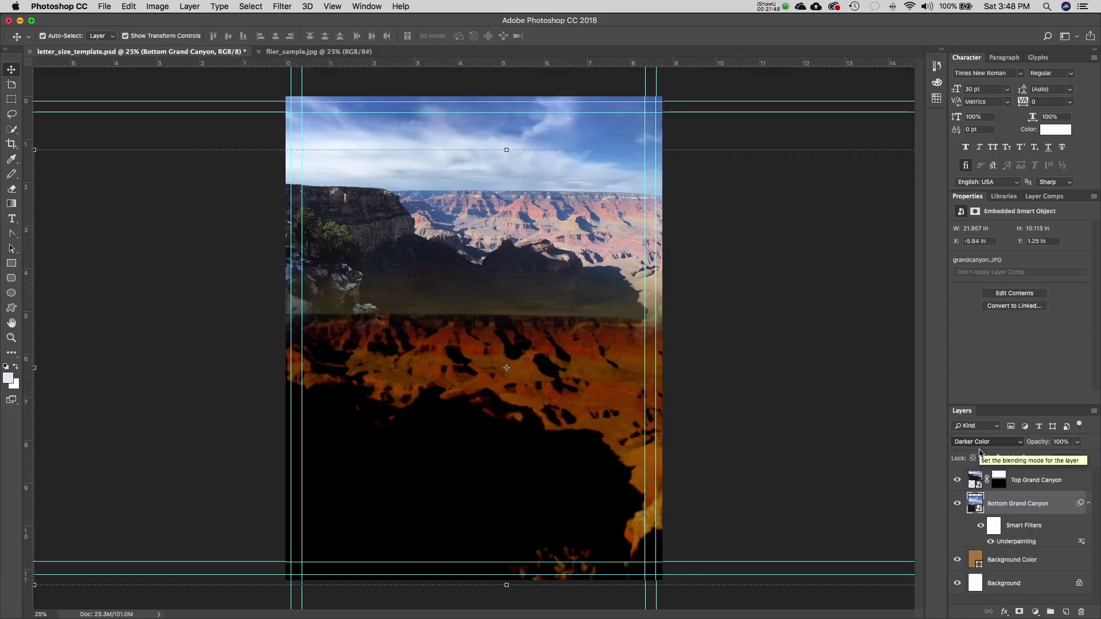
- Try the Lighten, Screen, Color Dodge, Linear Dodge (Add) and Lighter Color blending modes on the Bottom Grand Canyon layer
{"action": "left_click", "coordinate": [979, 445]}
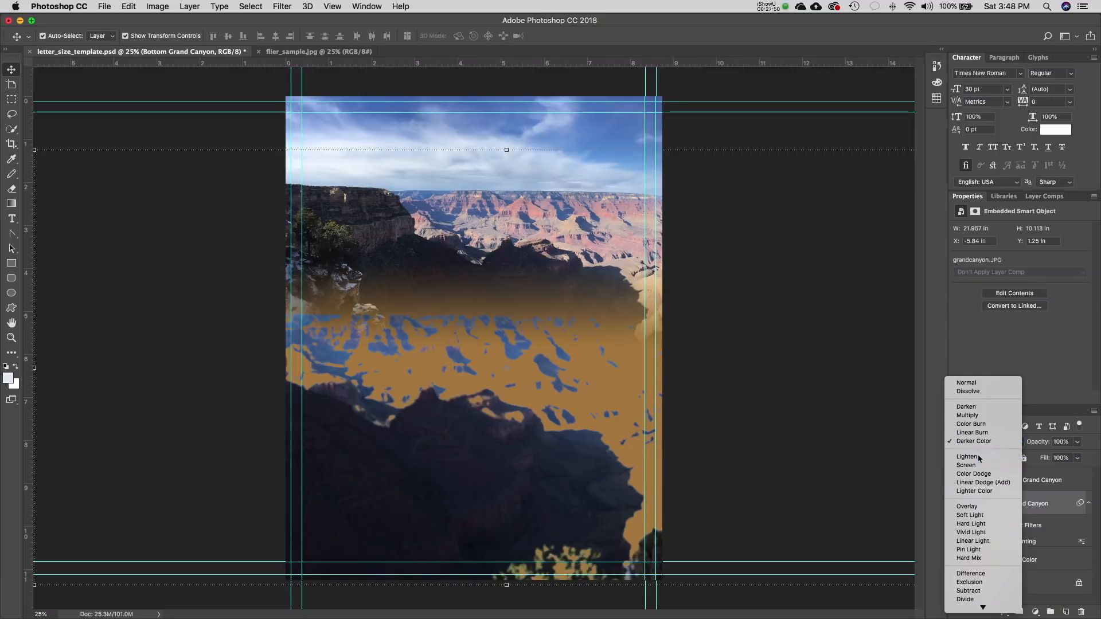
{"action": "left_click", "coordinate": [976, 457]}
{"action": "left_click", "coordinate": [972, 440]}
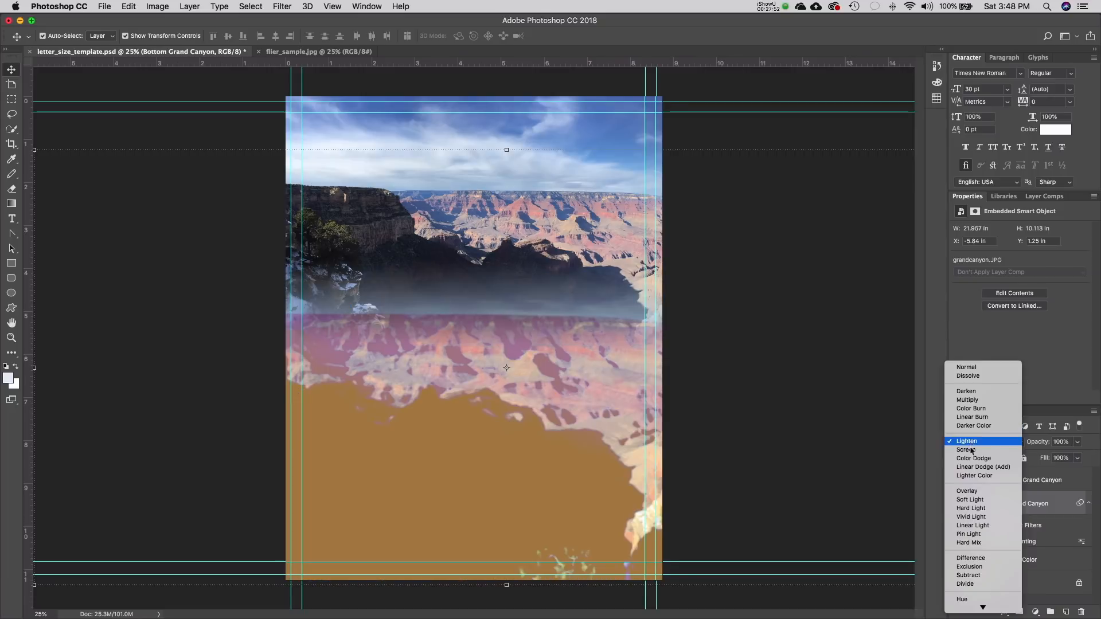
{"action": "left_click", "coordinate": [973, 451]}
{"action": "left_click", "coordinate": [970, 443]}
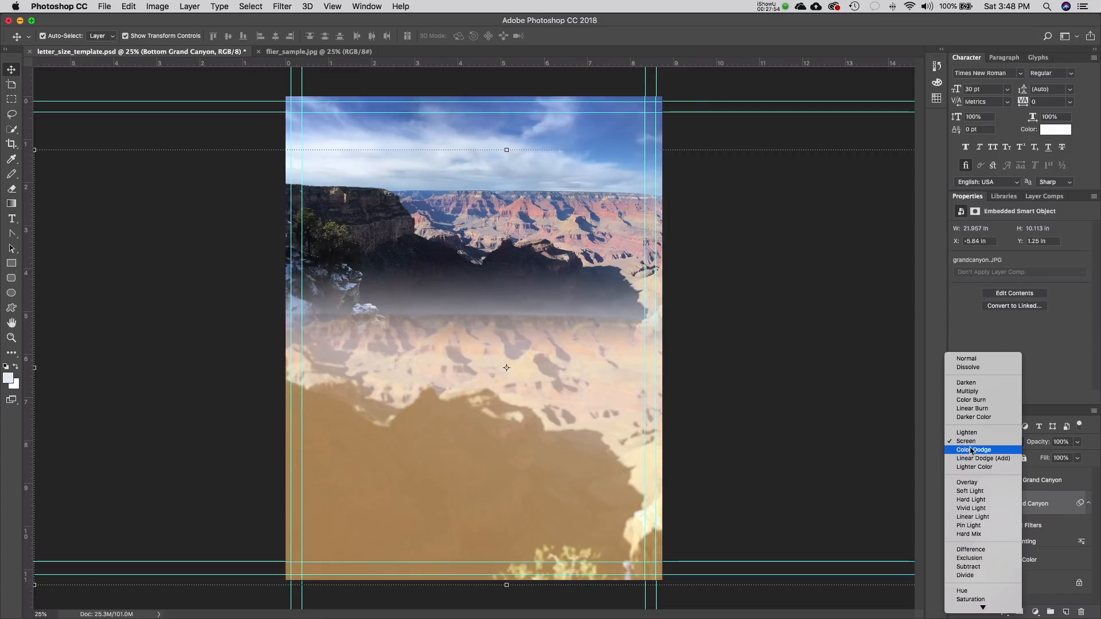
{"action": "left_click", "coordinate": [972, 447]}
{"action": "left_click", "coordinate": [972, 442]}
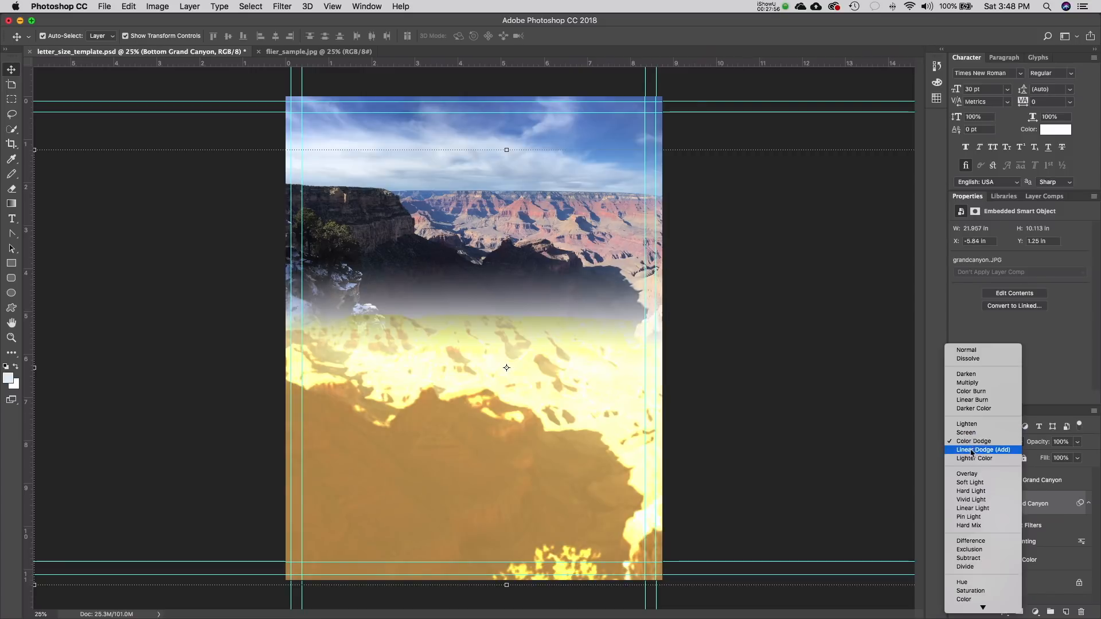
{"action": "left_click", "coordinate": [974, 448]}
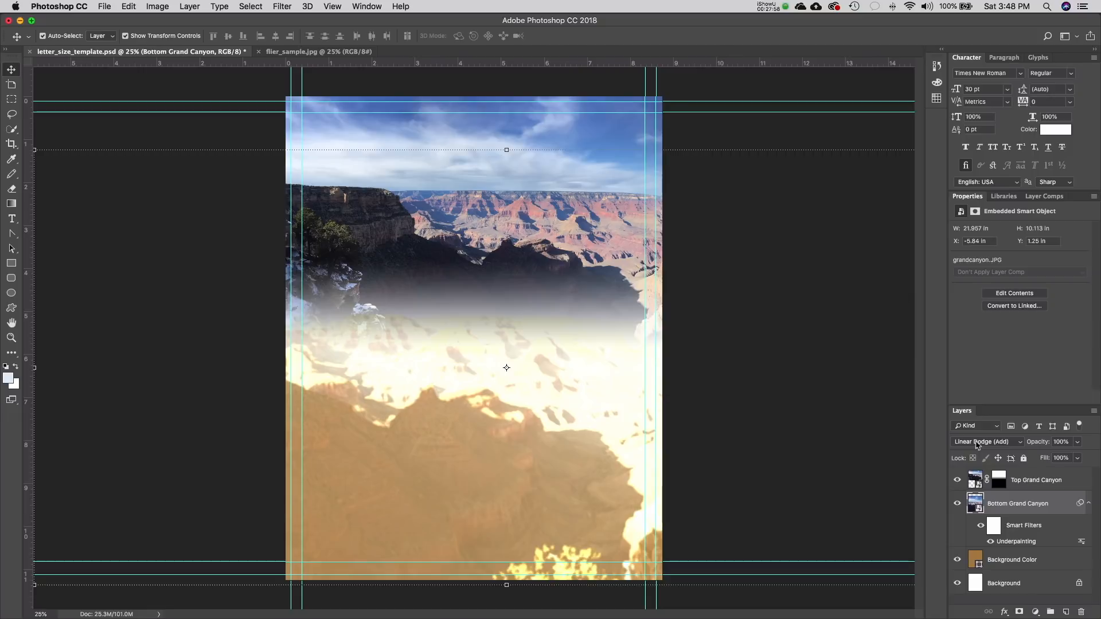
{"action": "left_click", "coordinate": [975, 443]}
{"action": "left_click", "coordinate": [975, 443]}
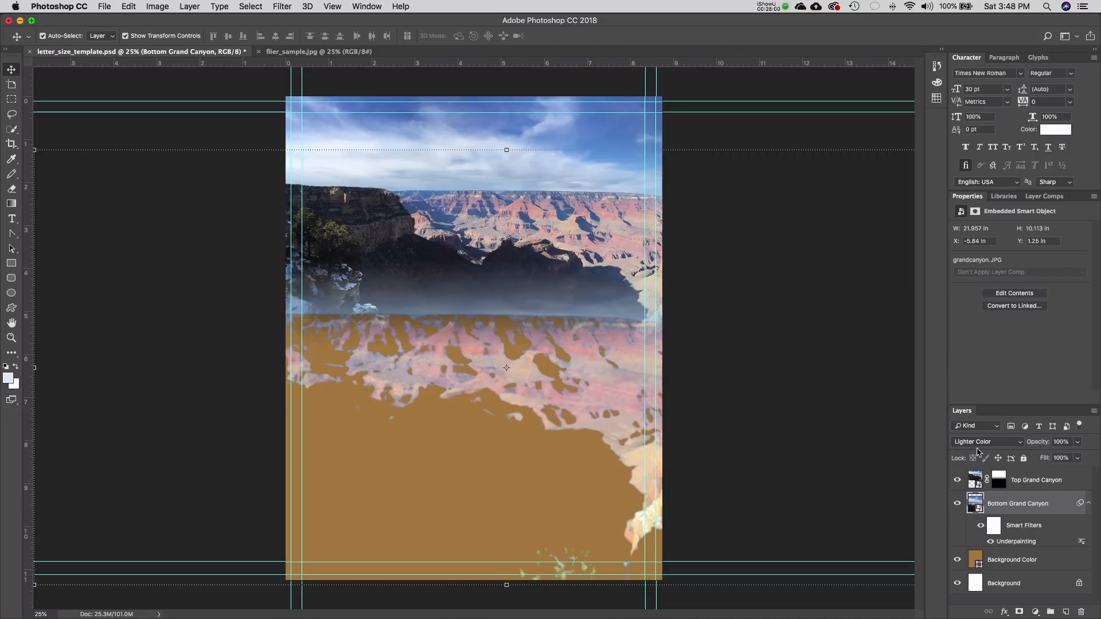
- Try the Overlay, Soft Light, Hard Light and Vivid Light blending modes on the Bottom Grand Canyon layer
{"action": "left_click", "coordinate": [976, 445]}
{"action": "left_click", "coordinate": [980, 453]}
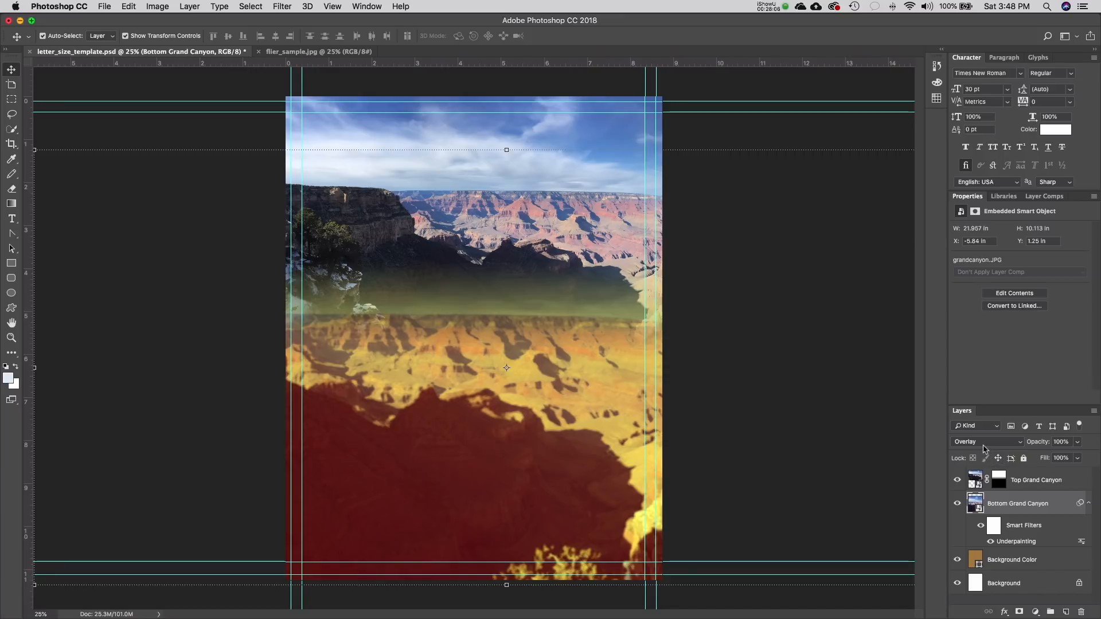
{"action": "left_click", "coordinate": [984, 448]}
{"action": "left_click", "coordinate": [984, 450]}
{"action": "left_click", "coordinate": [983, 447]}
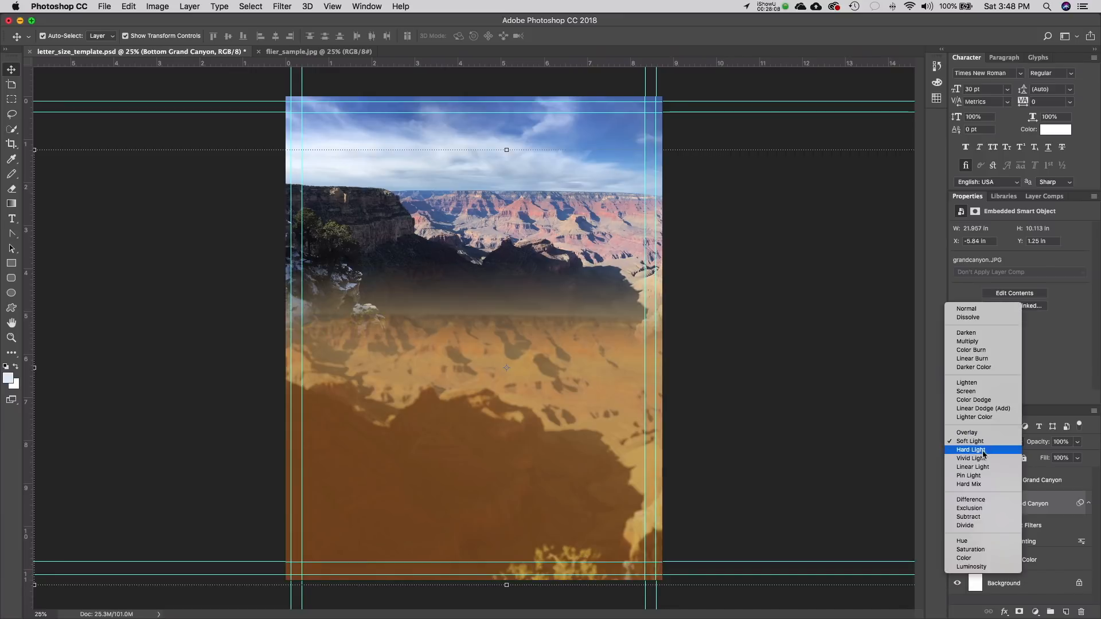
{"action": "left_click", "coordinate": [984, 450]}
{"action": "left_click", "coordinate": [984, 451]}
{"action": "left_click", "coordinate": [982, 452]}
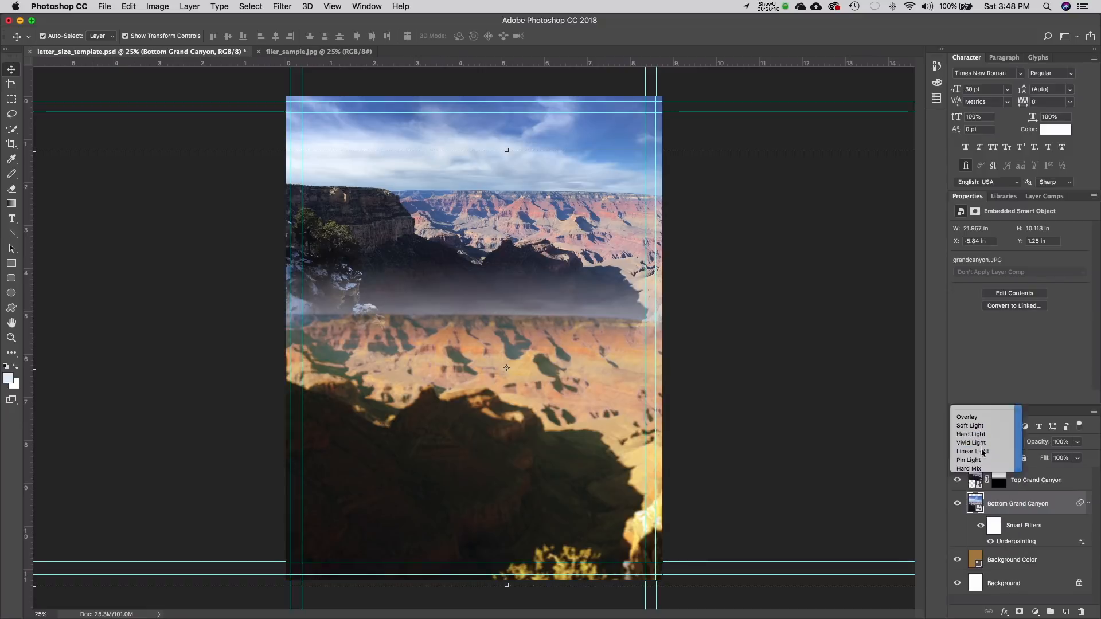
- Try the Linear Light, Pin Light and Hard Mix blending modes on the Bottom Grand Canyon layer
{"action": "left_click", "coordinate": [984, 442]}
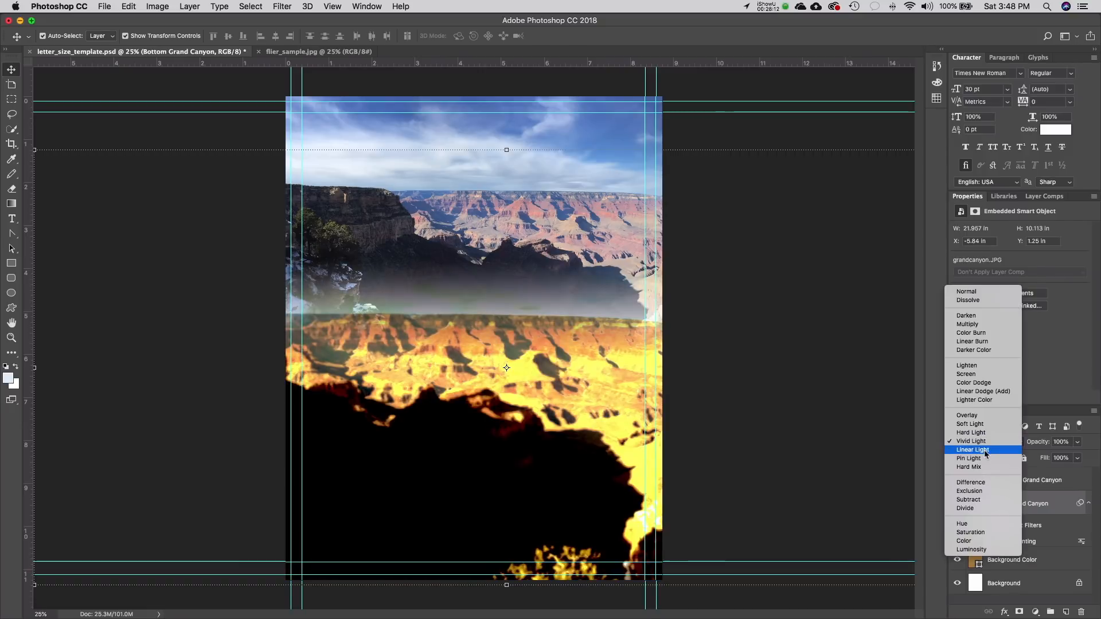
{"action": "left_click", "coordinate": [984, 450]}
{"action": "left_click", "coordinate": [984, 447]}
{"action": "left_click", "coordinate": [984, 450]}
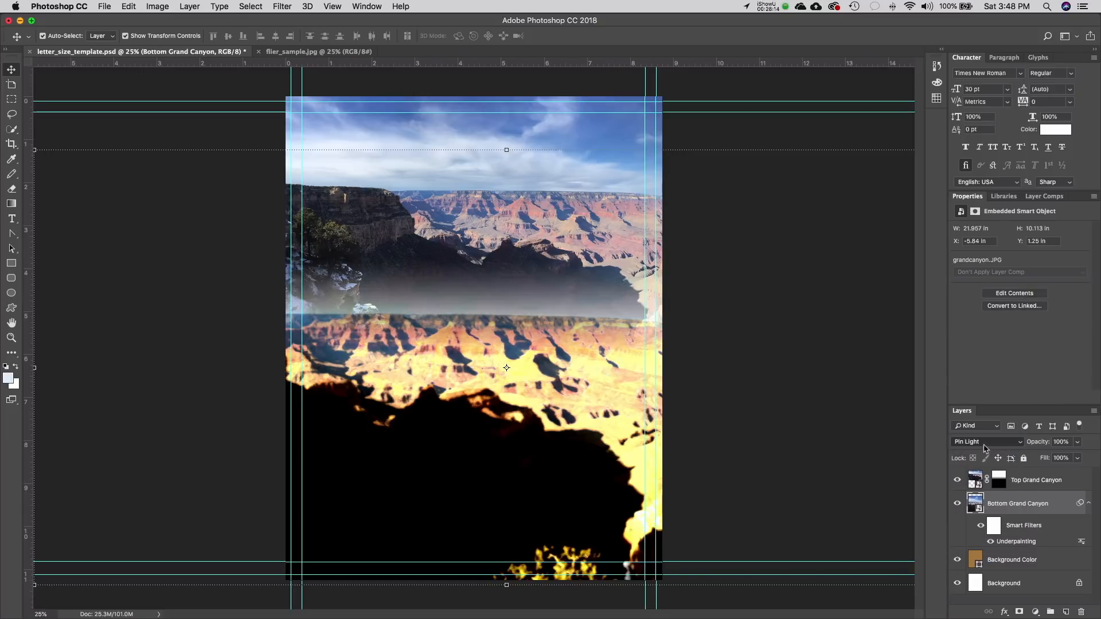
{"action": "left_click", "coordinate": [985, 452]}
{"action": "left_click", "coordinate": [983, 450]}
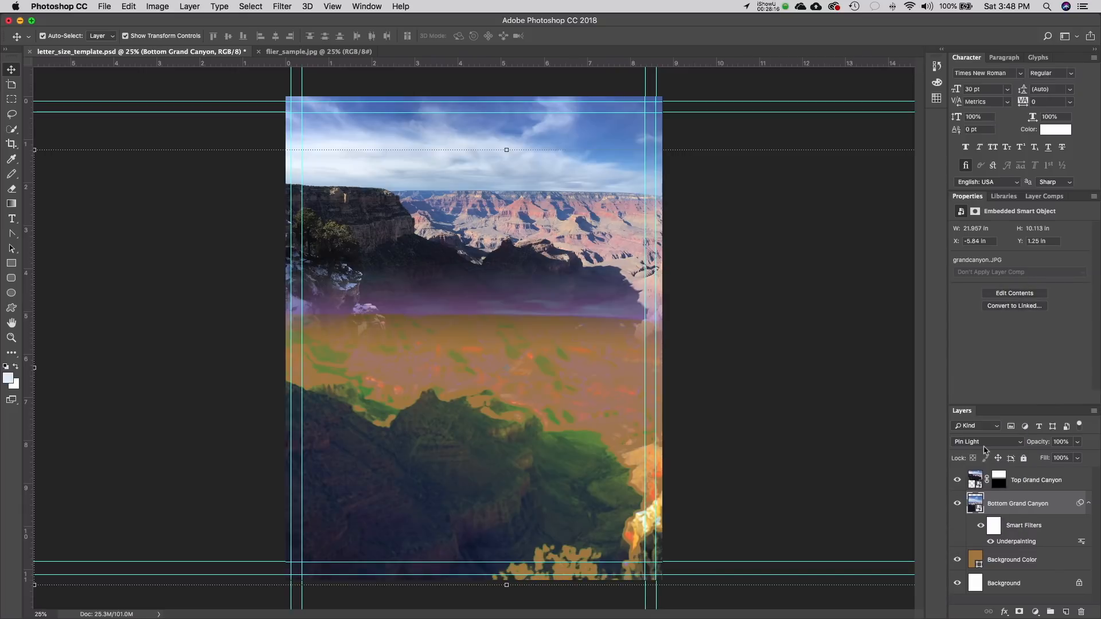
{"action": "left_click", "coordinate": [984, 452]}
{"action": "left_click", "coordinate": [983, 450]}
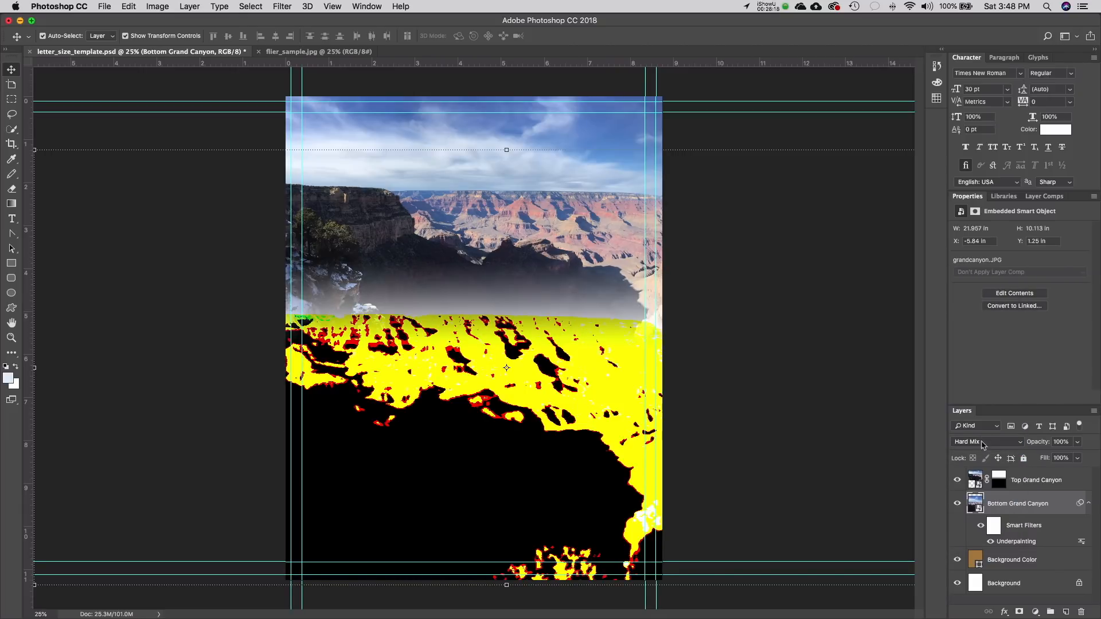
- Try the Difference, Exclusion, Subtract and Divide blending modes on the Bottom Grand Canyon layer
{"action": "left_click", "coordinate": [983, 445]}
{"action": "left_click", "coordinate": [984, 451]}
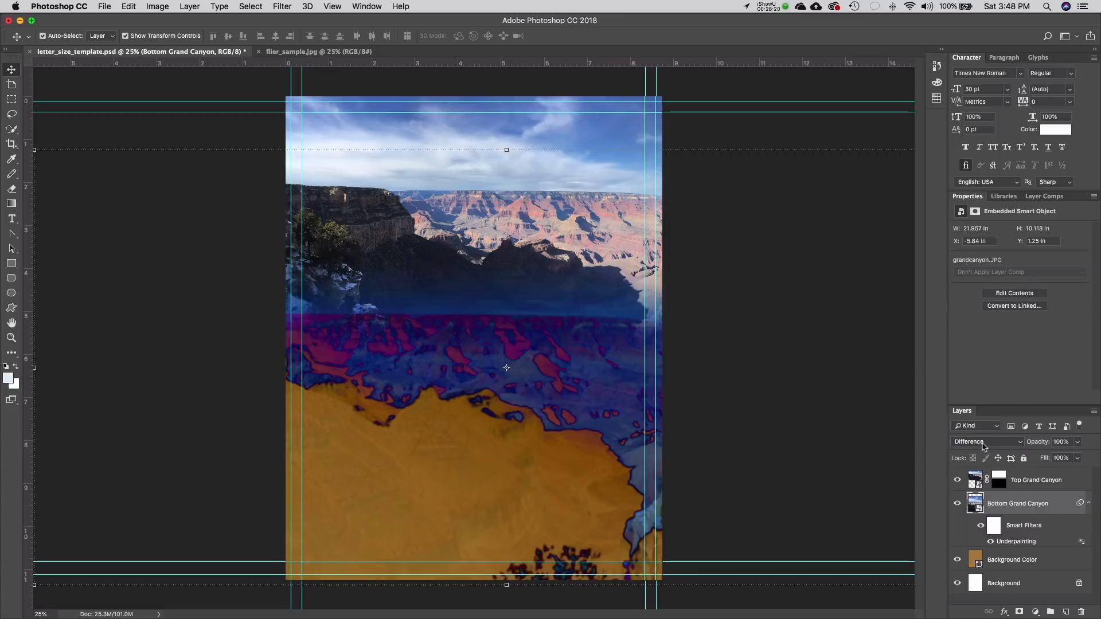
{"action": "left_click", "coordinate": [984, 446]}
{"action": "left_click", "coordinate": [982, 449]}
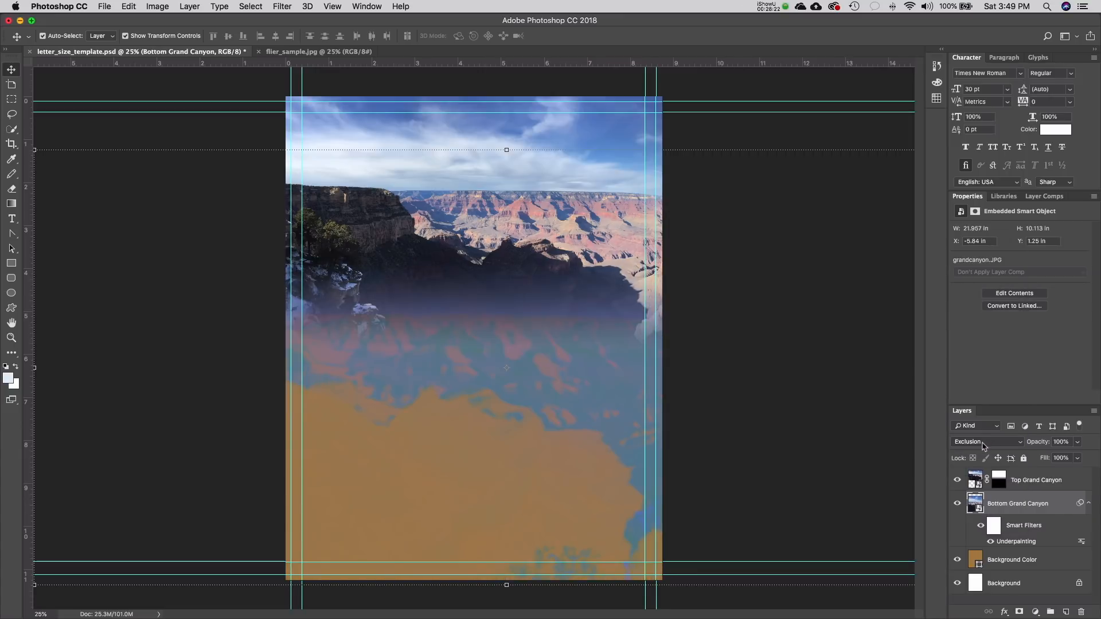
{"action": "left_click", "coordinate": [982, 445]}
{"action": "left_click", "coordinate": [984, 448]}
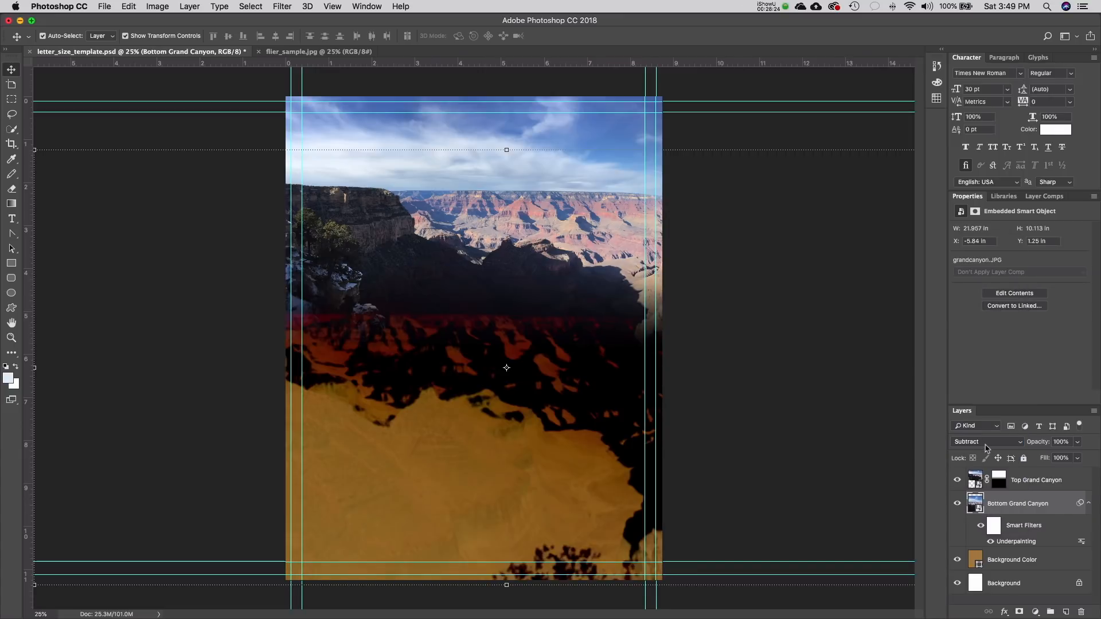
{"action": "left_click", "coordinate": [984, 445]}
{"action": "left_click", "coordinate": [985, 450]}
- Try the Saturation, Hue, Color and Luminosity blending modes on the Bottom Grand Canyon layer
{"action": "left_click", "coordinate": [985, 446]}
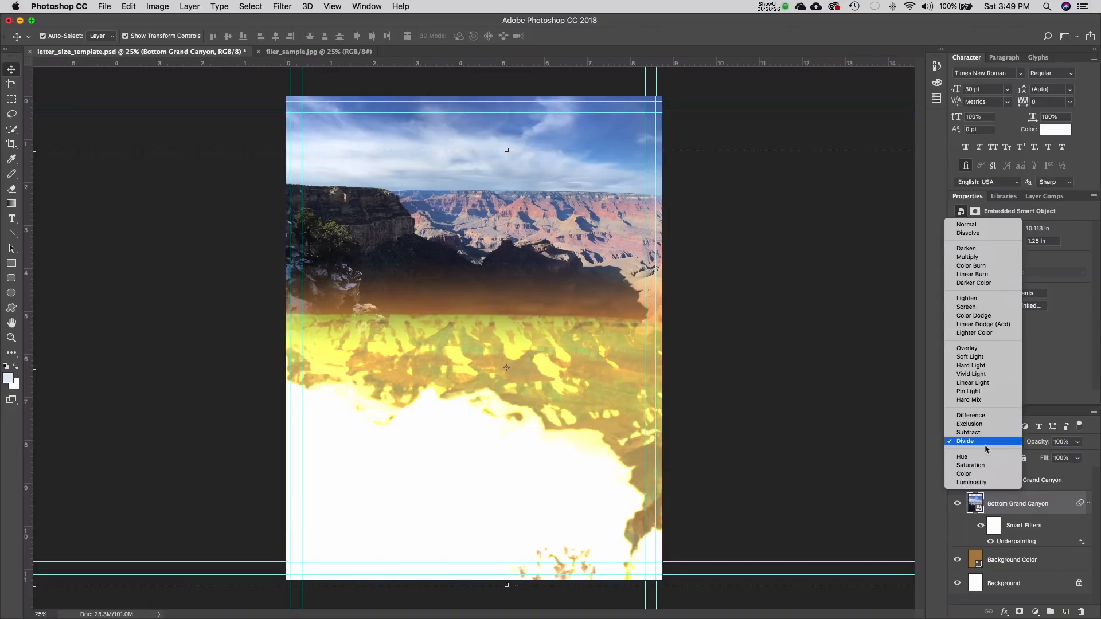
{"action": "left_click", "coordinate": [985, 465]}
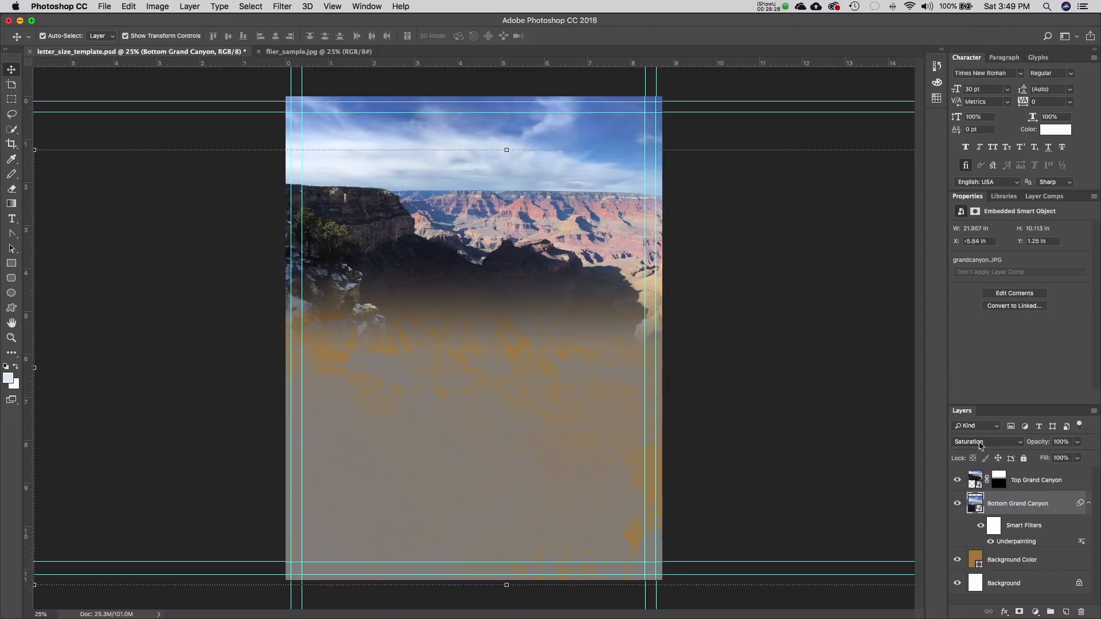
{"action": "left_click", "coordinate": [980, 442]}
{"action": "left_click", "coordinate": [978, 434]}
{"action": "left_click", "coordinate": [979, 441]}
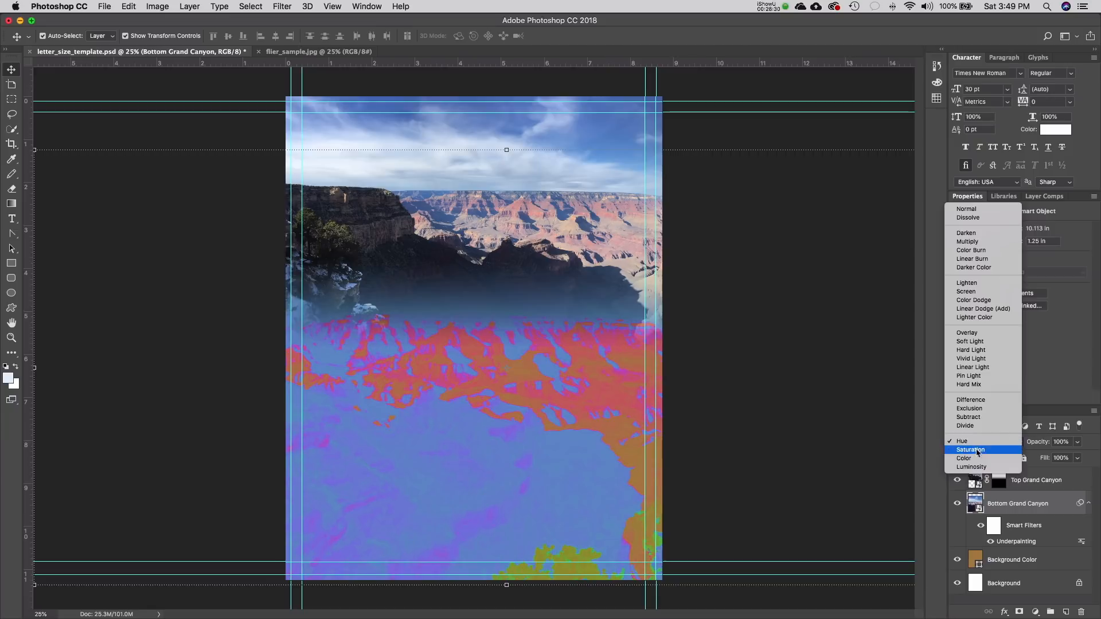
{"action": "left_click", "coordinate": [977, 457]}
{"action": "left_click", "coordinate": [978, 442]}
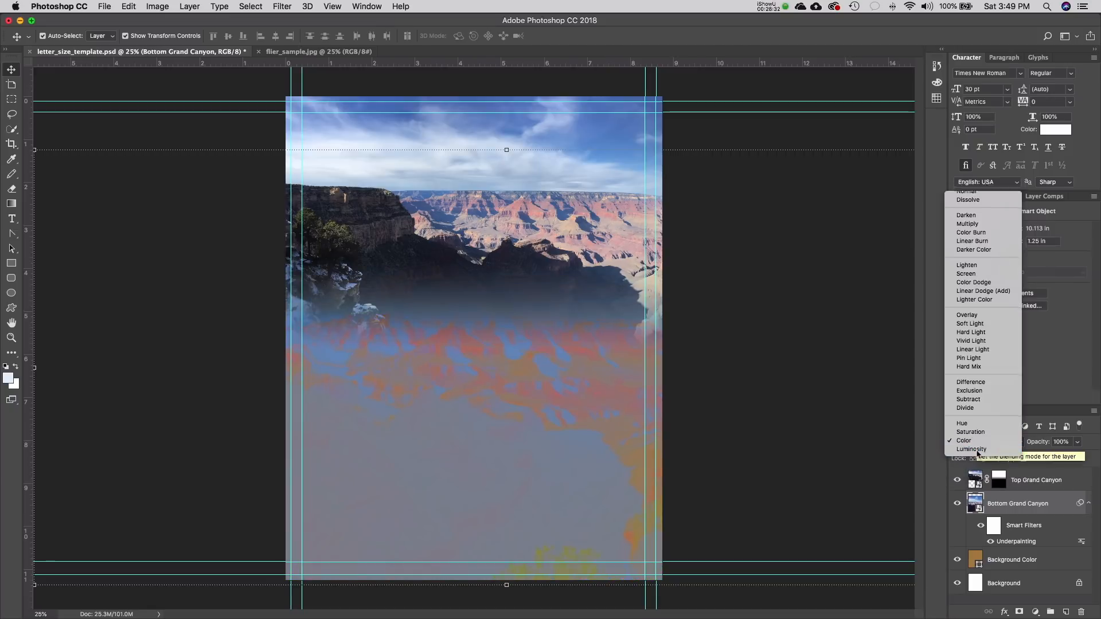
{"action": "left_click", "coordinate": [979, 449]}
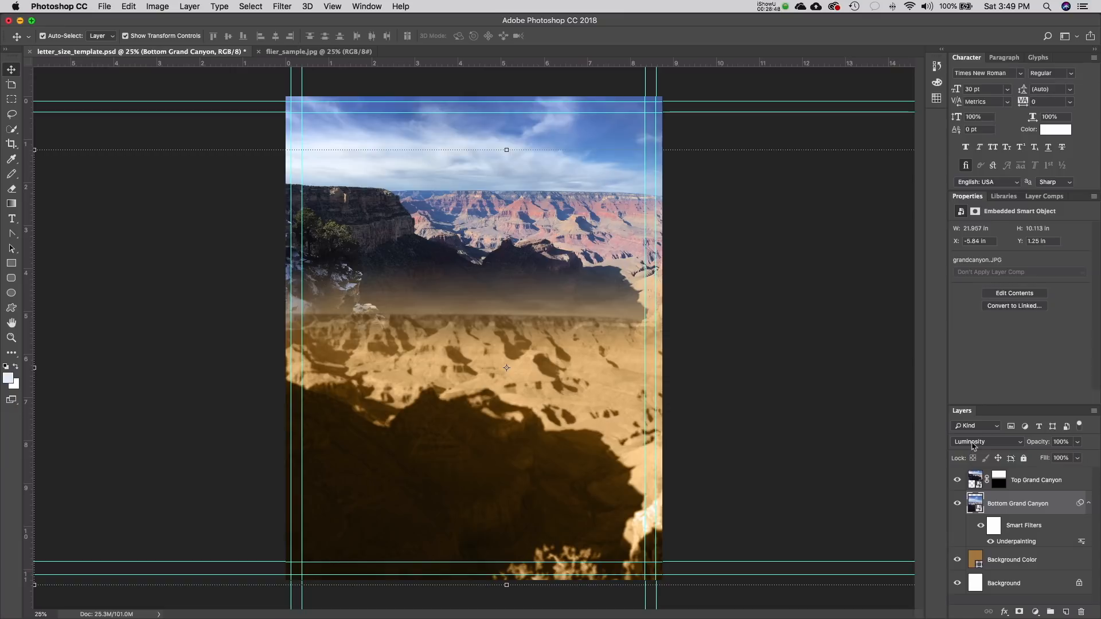
- Try Overlay, set the Bottom Grand Canyon layer's blending mode to Color Burn, and move the layer down to about Y 1.45 in
{"action": "left_click", "coordinate": [972, 446]}
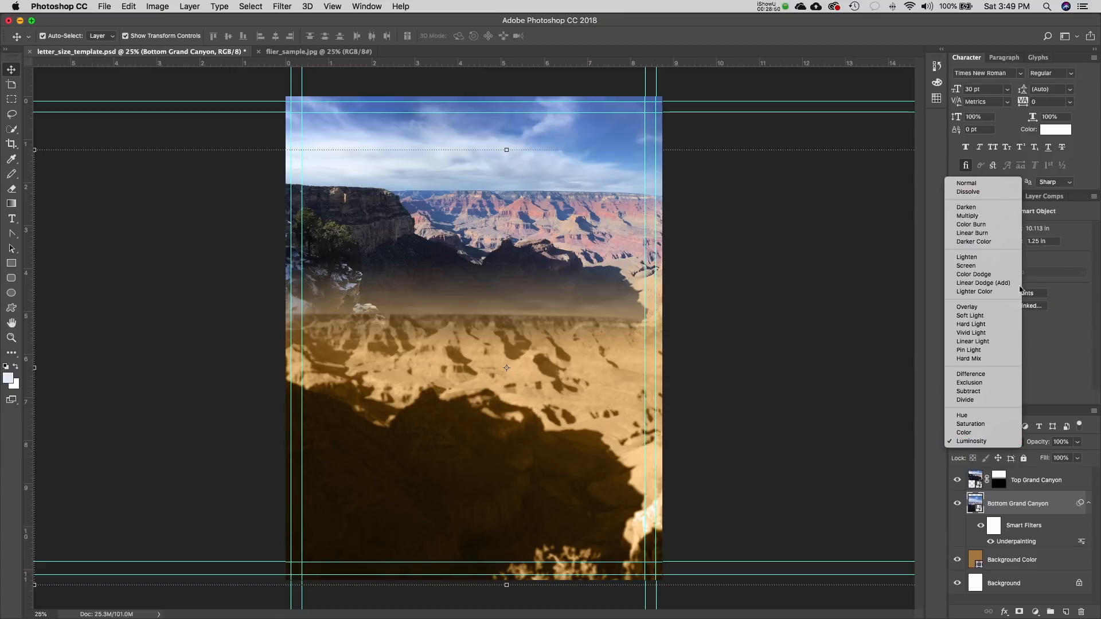
{"action": "left_click", "coordinate": [988, 310]}
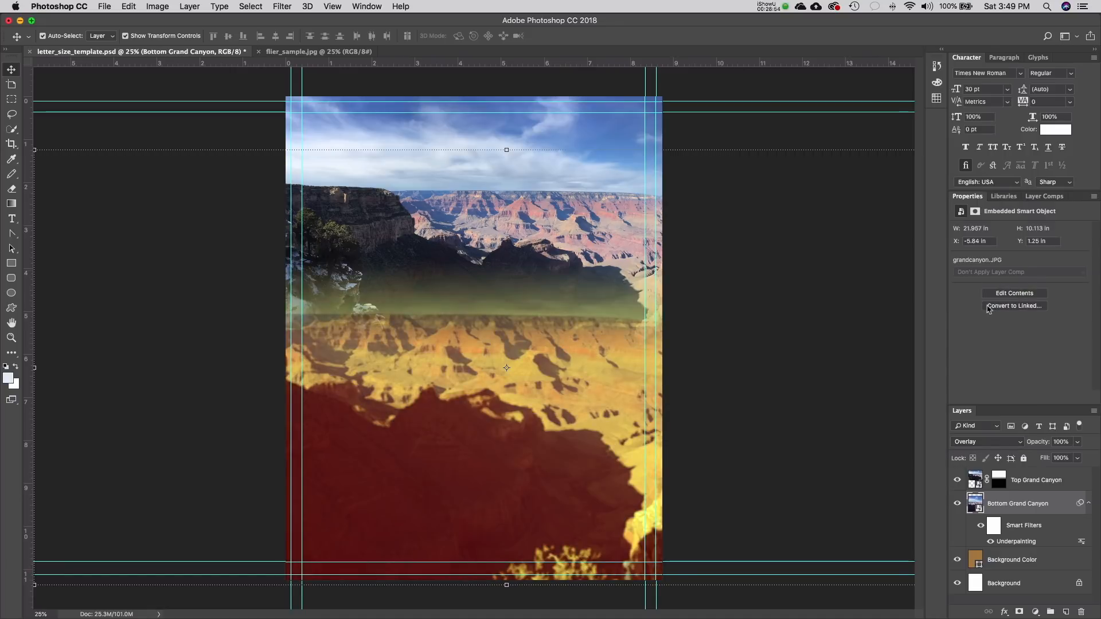
{"action": "left_click", "coordinate": [970, 443]}
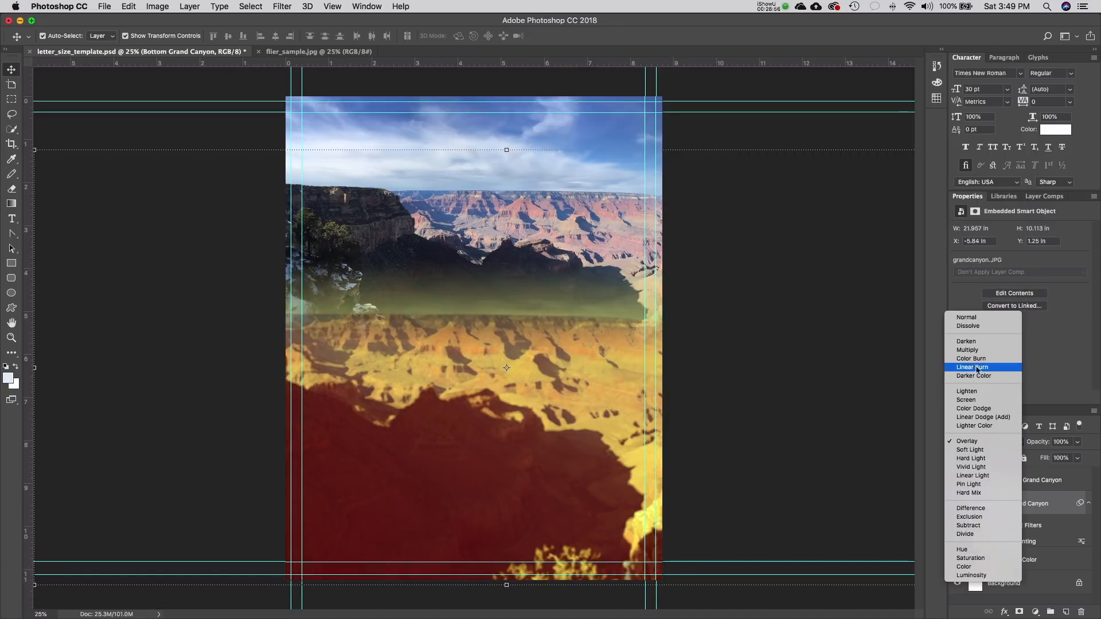
{"action": "left_click", "coordinate": [971, 414]}
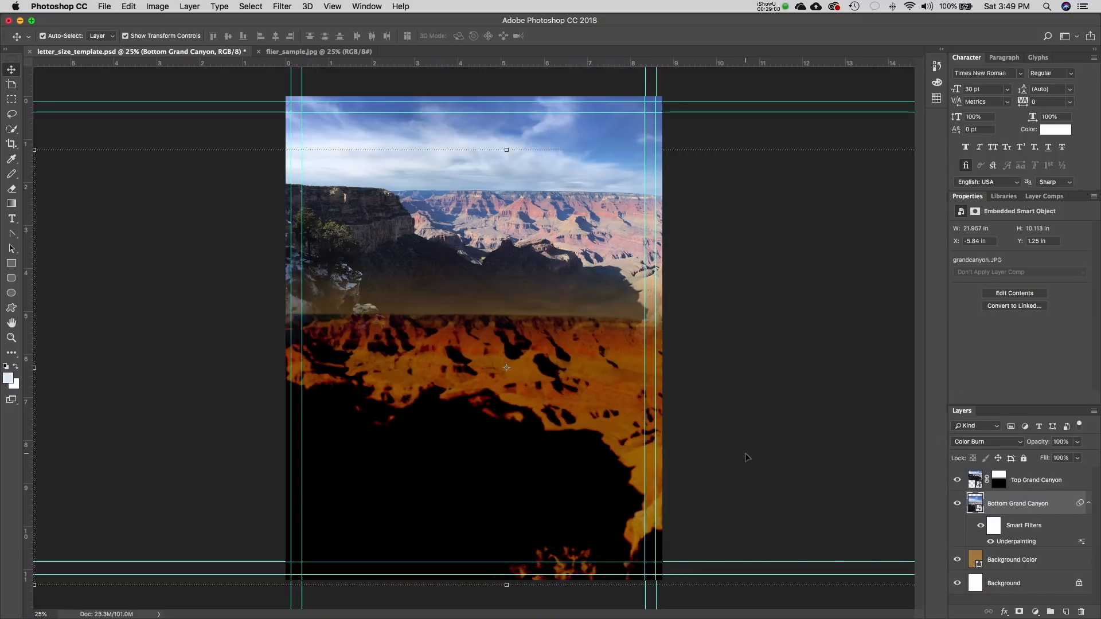
{"action": "mouse_move", "coordinate": [544, 390]}
{"action": "left_mouse_down"}
{"action": "mouse_move", "coordinate": [544, 408]}
{"action": "mouse_move", "coordinate": [543, 361]}
{"action": "mouse_move", "coordinate": [541, 397]}
{"action": "left_mouse_up"}
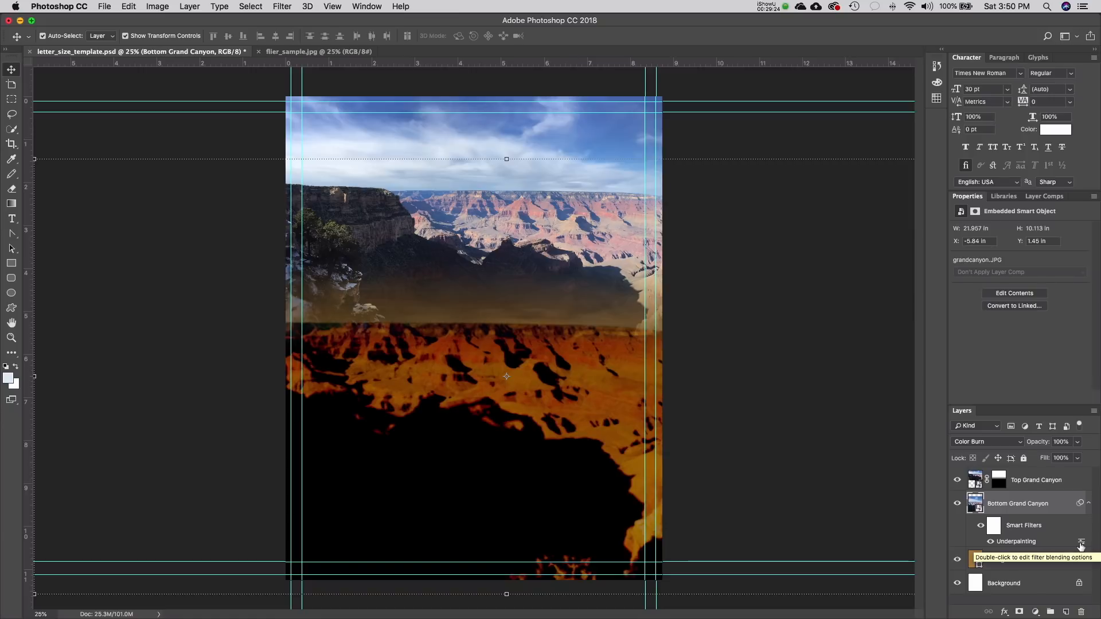
- Replace the Bottom Grand Canyon layer's Underpainting smart filter with Colored Pencil at pencil width 4, stroke pressure 8 and paper brightness 25
{"action": "double_click", "coordinate": [1016, 541]}
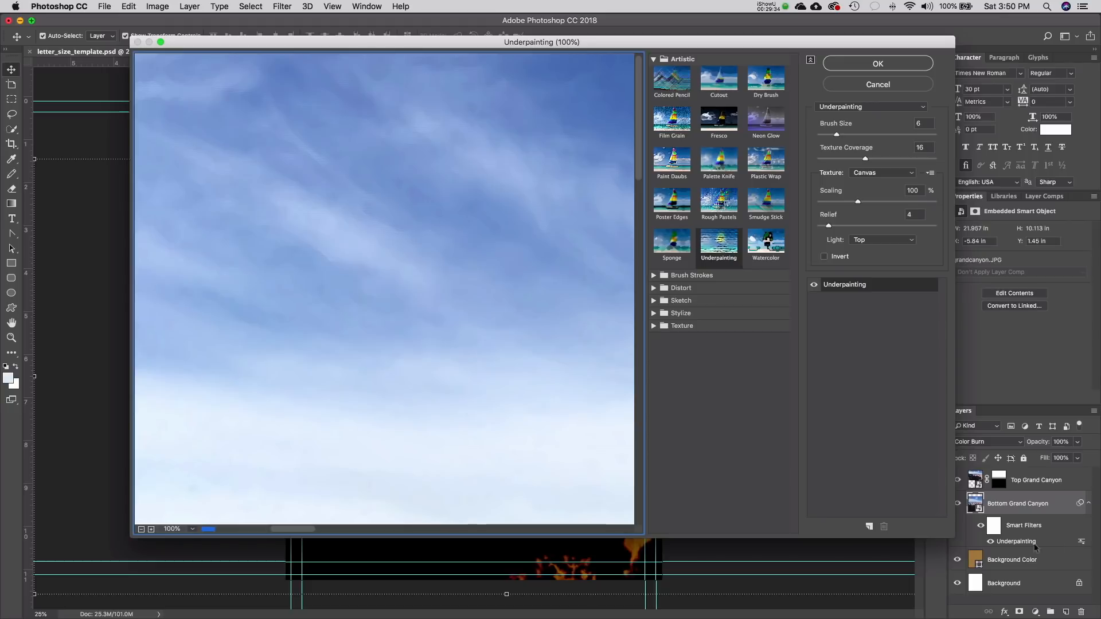
{"action": "left_click", "coordinate": [766, 202]}
{"action": "left_click_drag", "start_coordinate": [516, 309], "coordinate": [340, 79]}
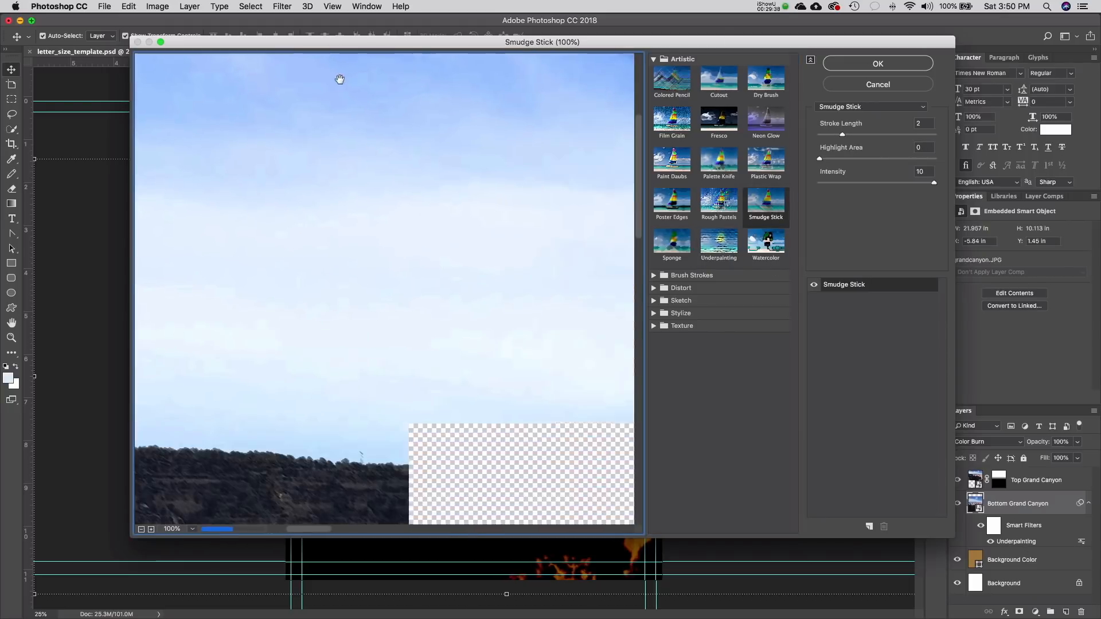
{"action": "left_click_drag", "start_coordinate": [458, 321], "coordinate": [275, 94]}
{"action": "left_click_drag", "start_coordinate": [378, 390], "coordinate": [523, 179]}
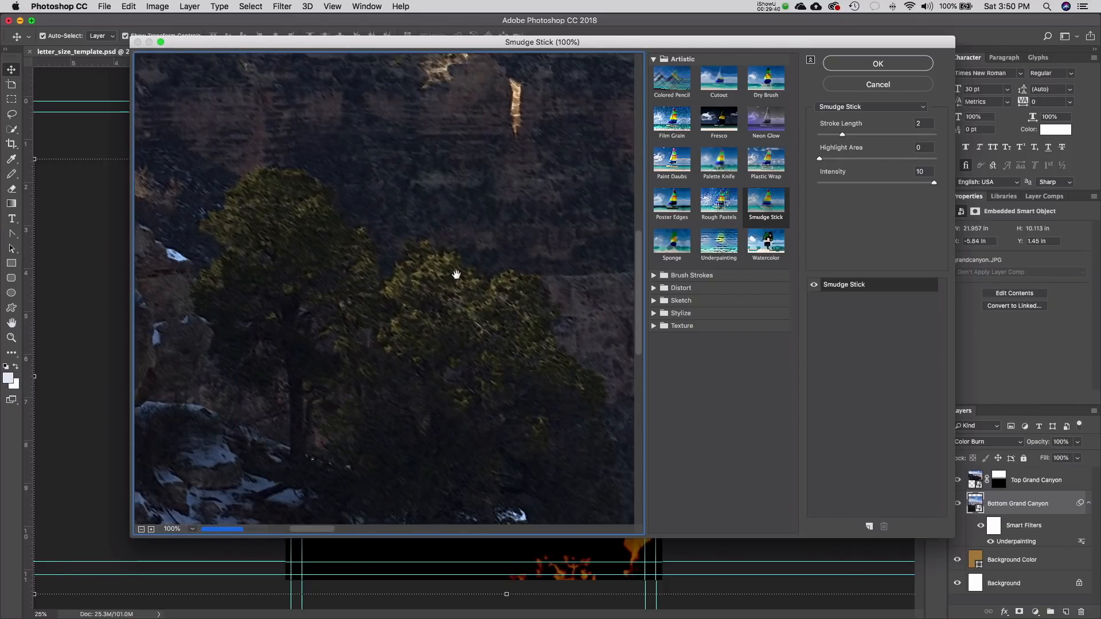
{"action": "left_click", "coordinate": [678, 84]}
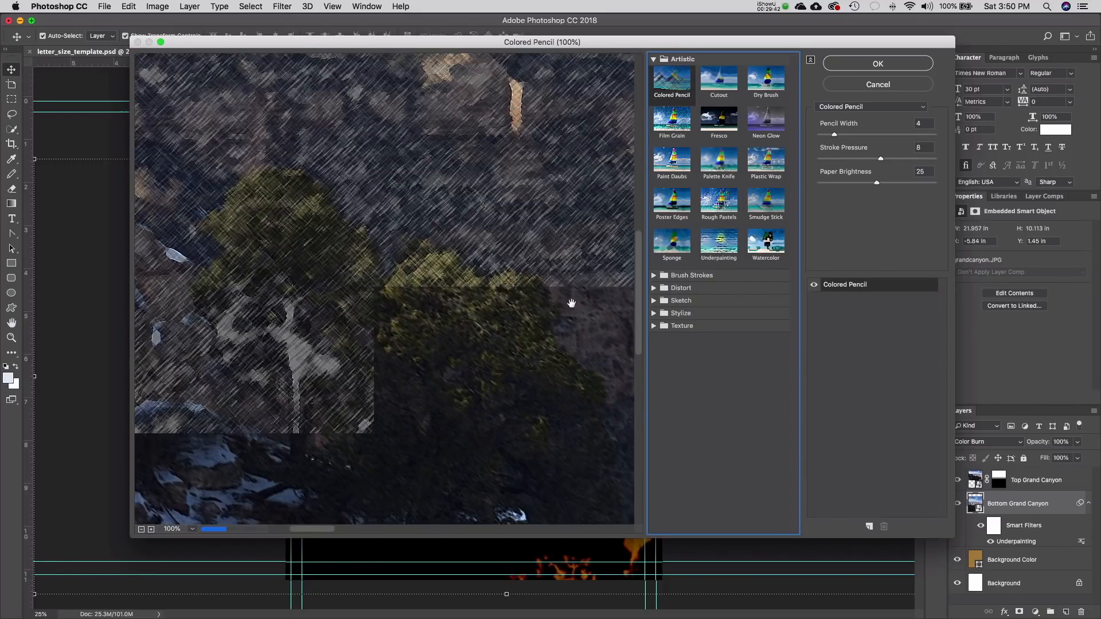
{"action": "left_click", "coordinate": [874, 64]}
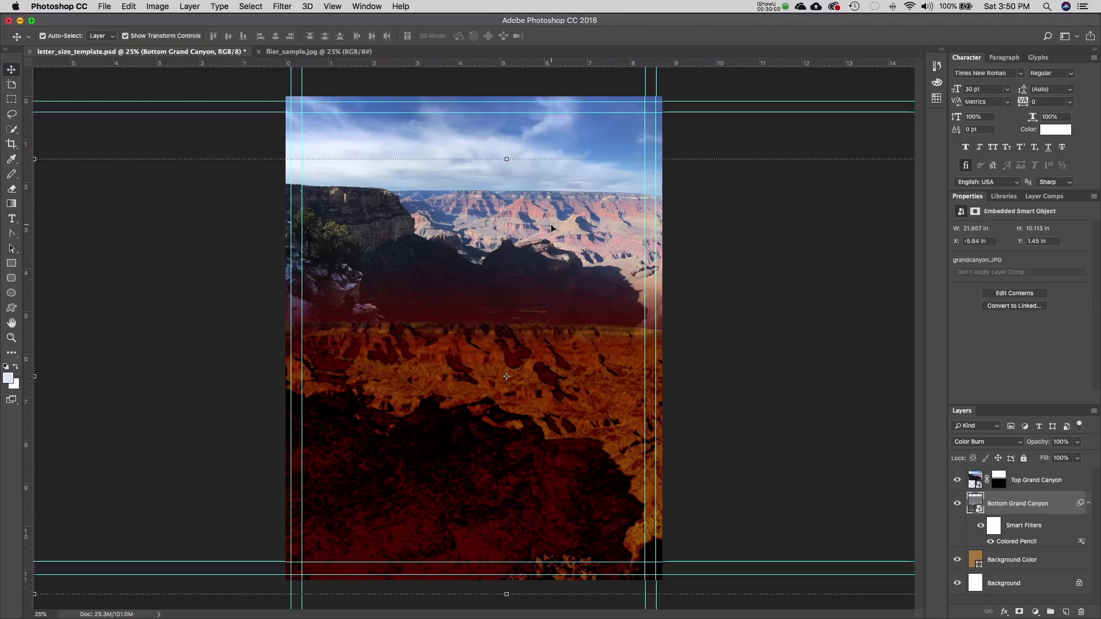
- Check flier_sample.jpg, return to the template and shift the Bottom Grand Canyon layer left to about X -12.67 in
{"action": "left_click", "coordinate": [359, 51]}
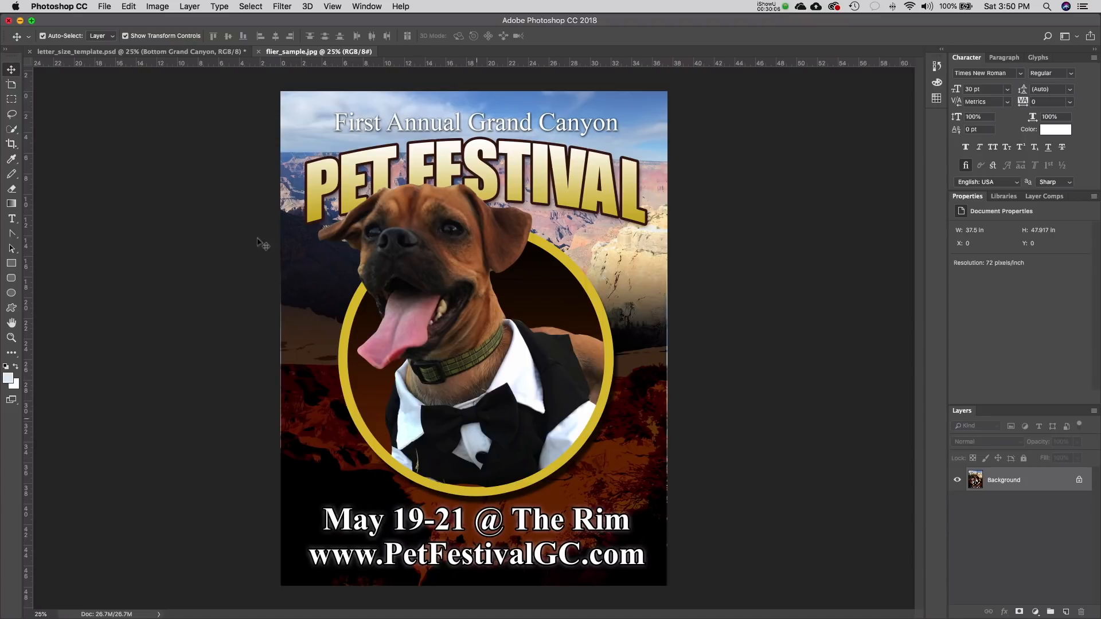
{"action": "left_click", "coordinate": [166, 53]}
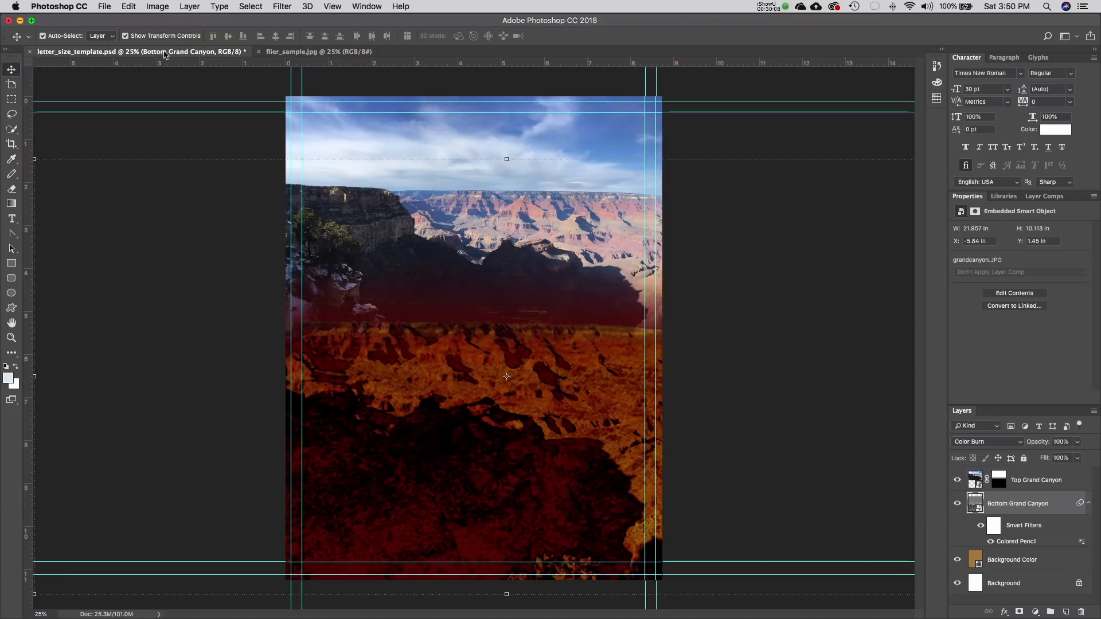
{"action": "left_click_drag", "start_coordinate": [438, 411], "coordinate": [438, 480]}
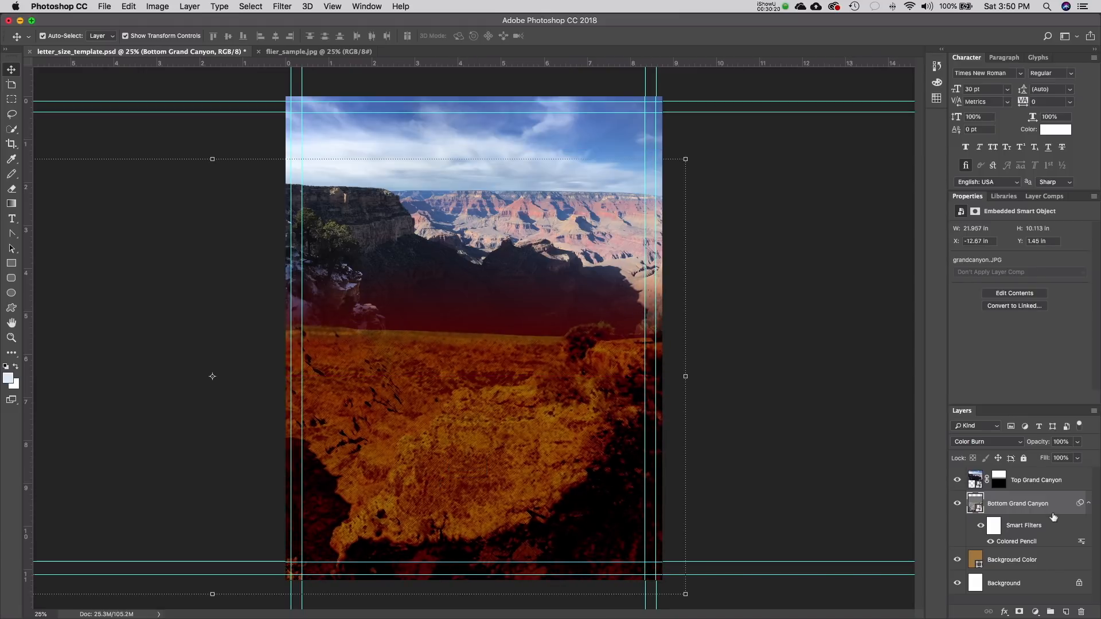
- Try lower opacity values on the Bottom Grand Canyon layer and return it to 100%
{"action": "left_click", "coordinate": [1077, 442]}
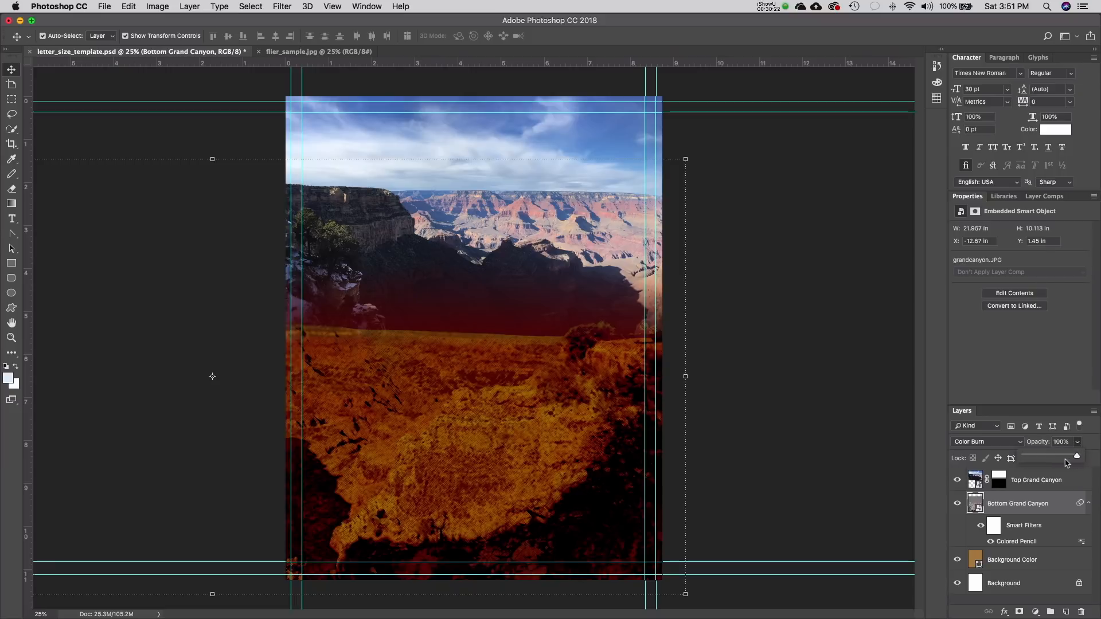
{"action": "mouse_move", "coordinate": [1058, 459]}
{"action": "left_mouse_down"}
{"action": "mouse_move", "coordinate": [1047, 459]}
{"action": "mouse_move", "coordinate": [1081, 456]}
{"action": "left_mouse_up"}
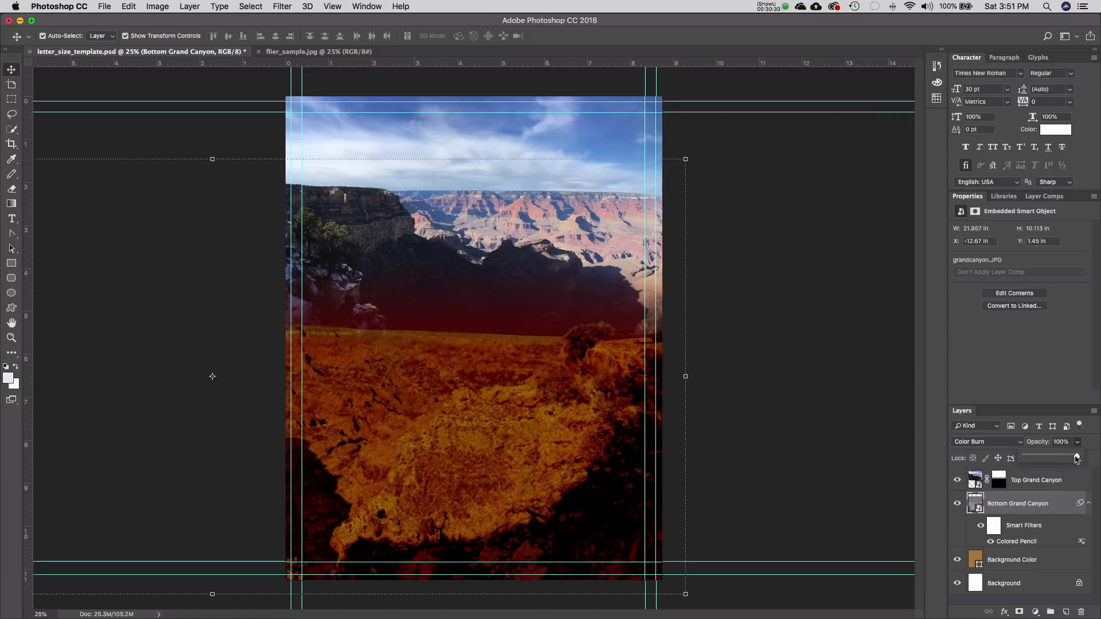
{"action": "left_click_drag", "start_coordinate": [1069, 457], "coordinate": [1095, 455]}
- Move the Bottom Grand Canyon layer to about X -12.51 in, Y 1.75 in, deselect it, and compare the template with flier_sample.jpg
{"action": "left_click_drag", "start_coordinate": [518, 451], "coordinate": [541, 467]}
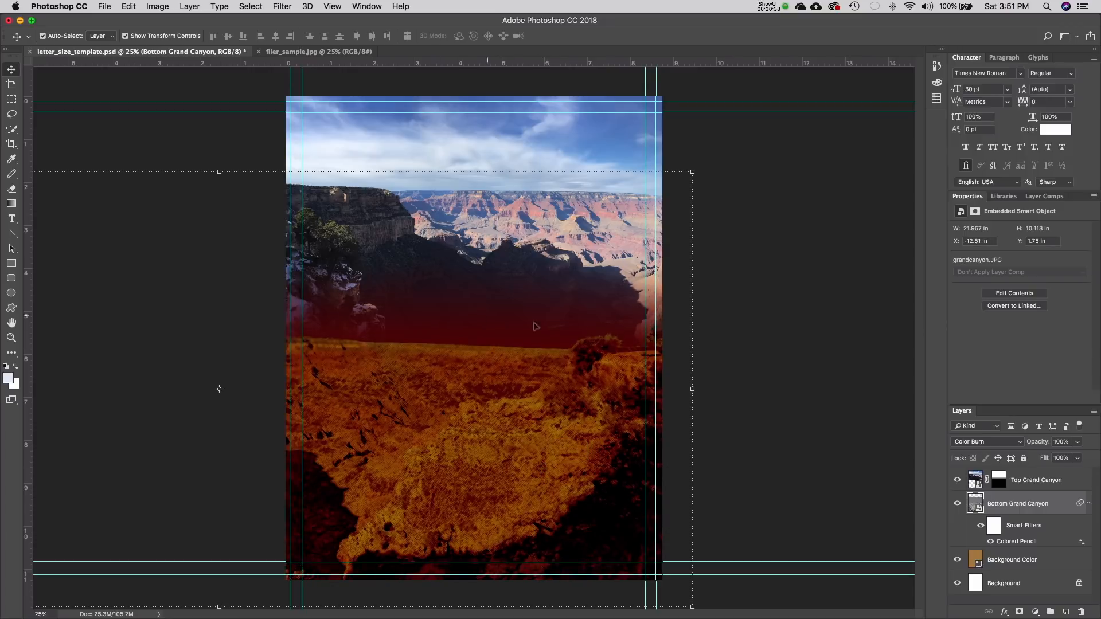
{"action": "left_click", "coordinate": [828, 324]}
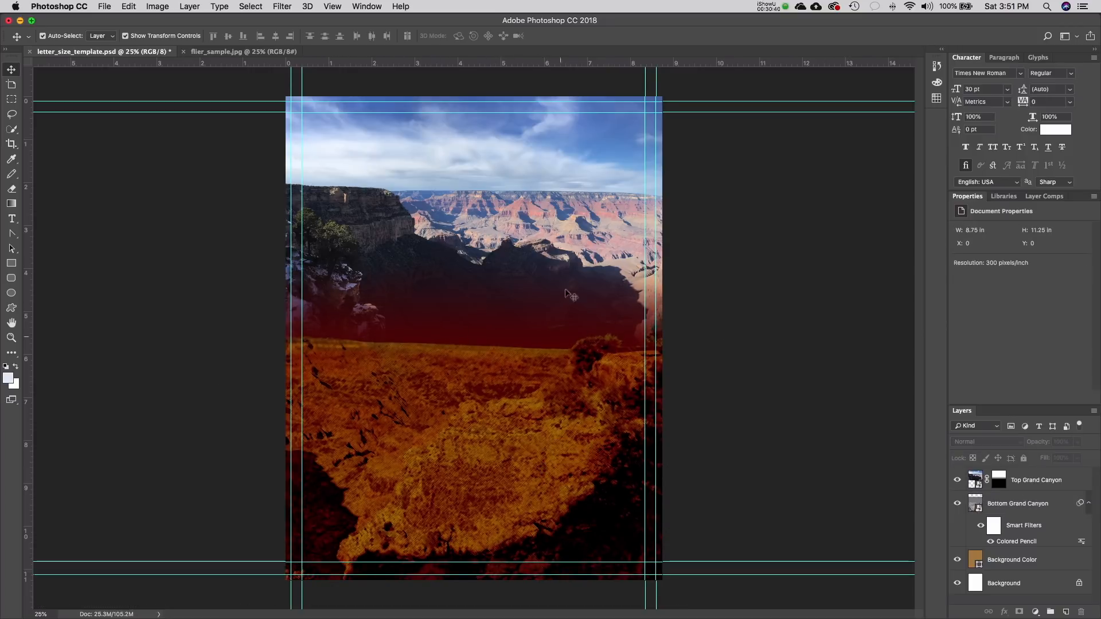
{"action": "left_click", "coordinate": [252, 51]}
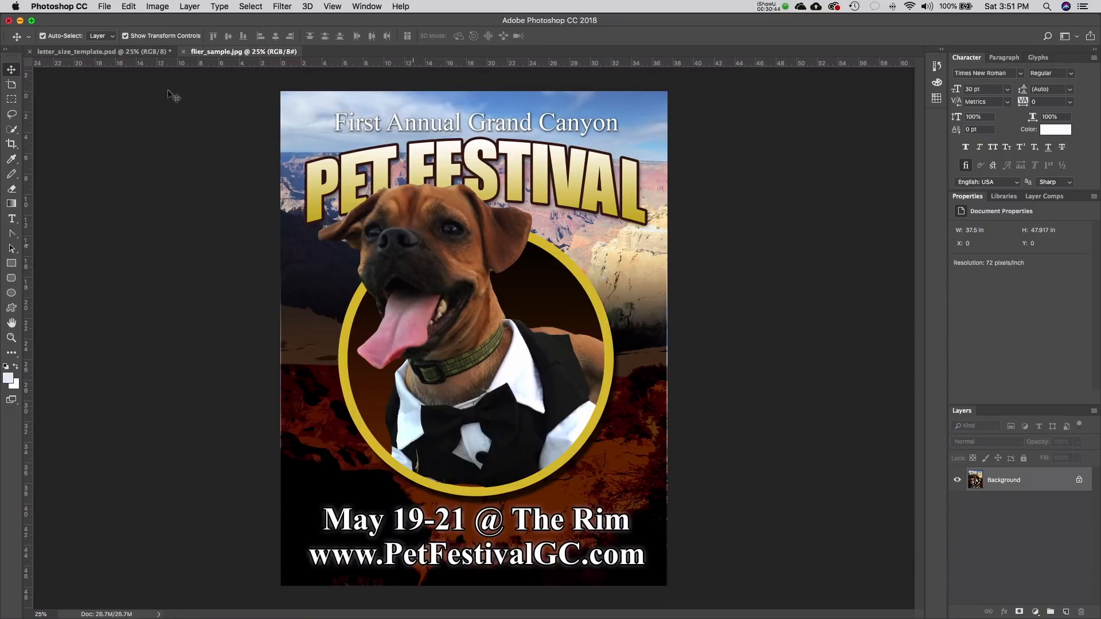
{"action": "left_click", "coordinate": [123, 53]}
- Add a layer mask to the Bottom Grand Canyon layer and fade the photo's upper edge with a vertical black-to-white gradient, redrawing it once
{"action": "left_click", "coordinate": [439, 412]}
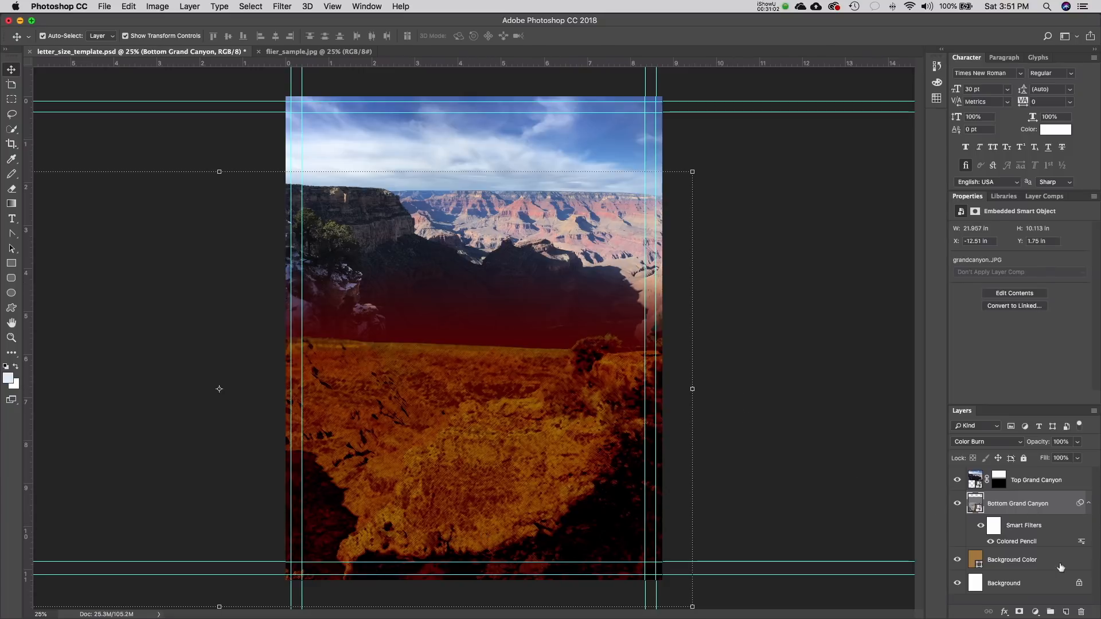
{"action": "left_click", "coordinate": [1018, 612]}
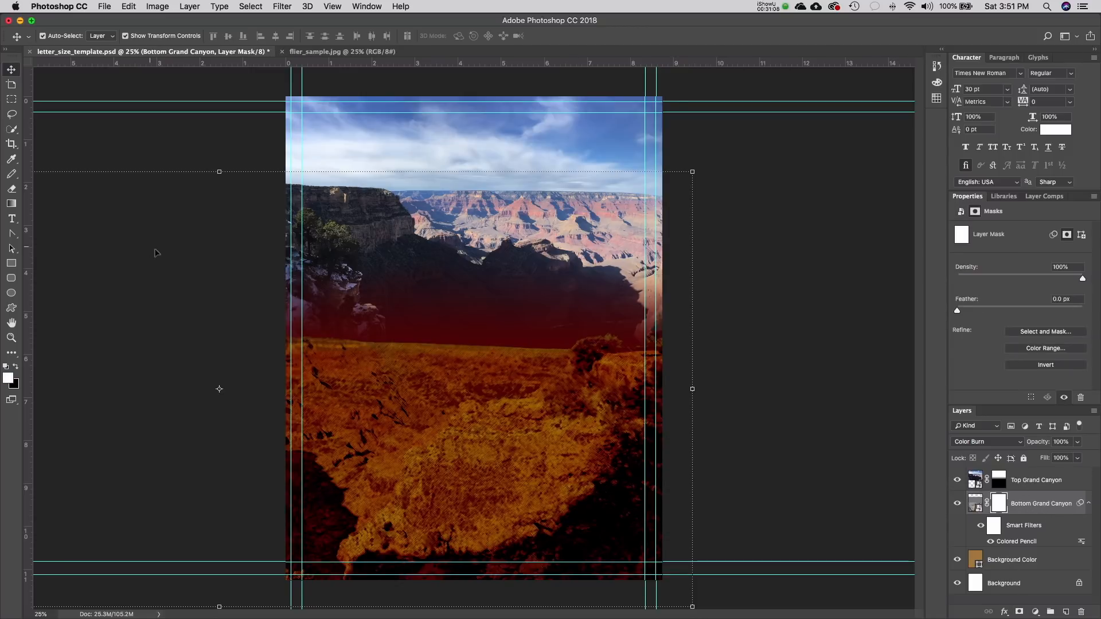
{"action": "left_click", "coordinate": [12, 206]}
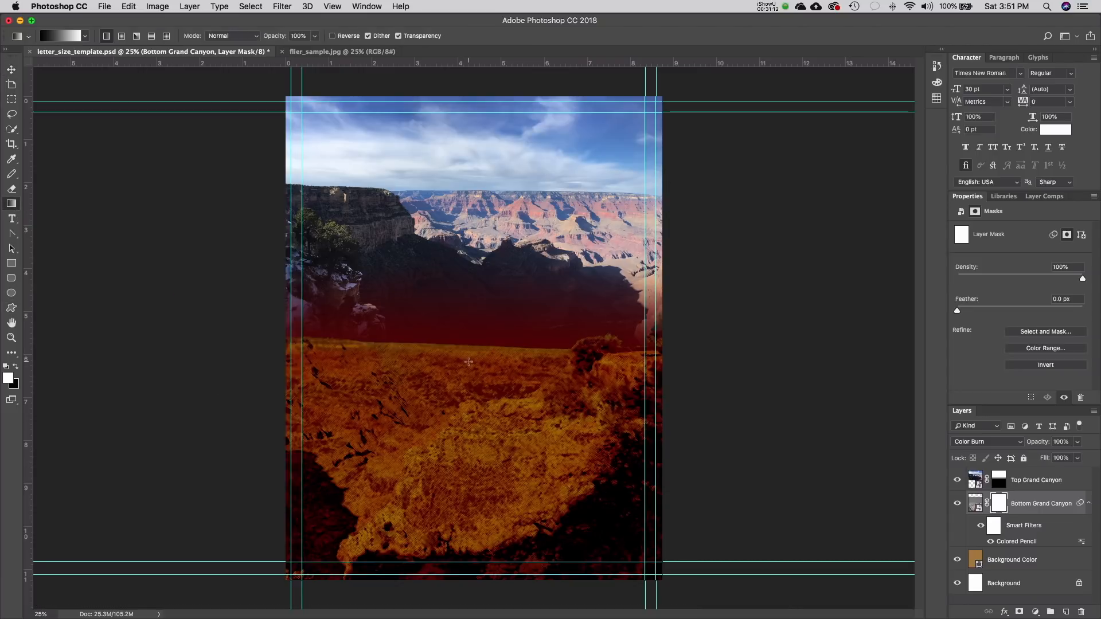
{"action": "left_click_drag", "start_coordinate": [473, 502], "coordinate": [471, 363]}
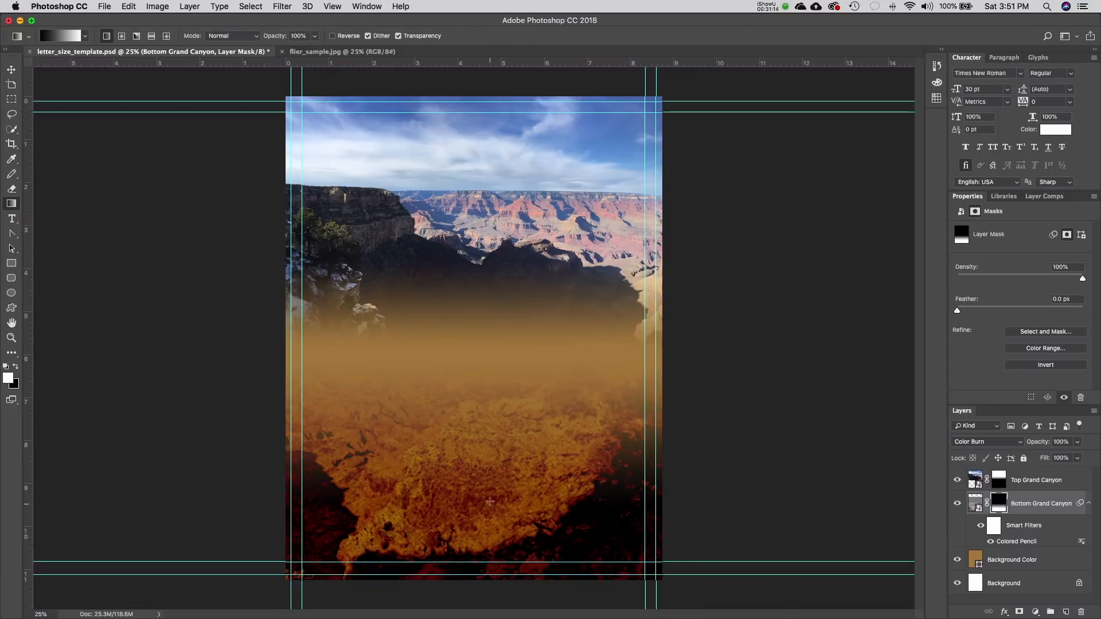
{"action": "left_click_drag", "start_coordinate": [489, 440], "coordinate": [491, 442]}
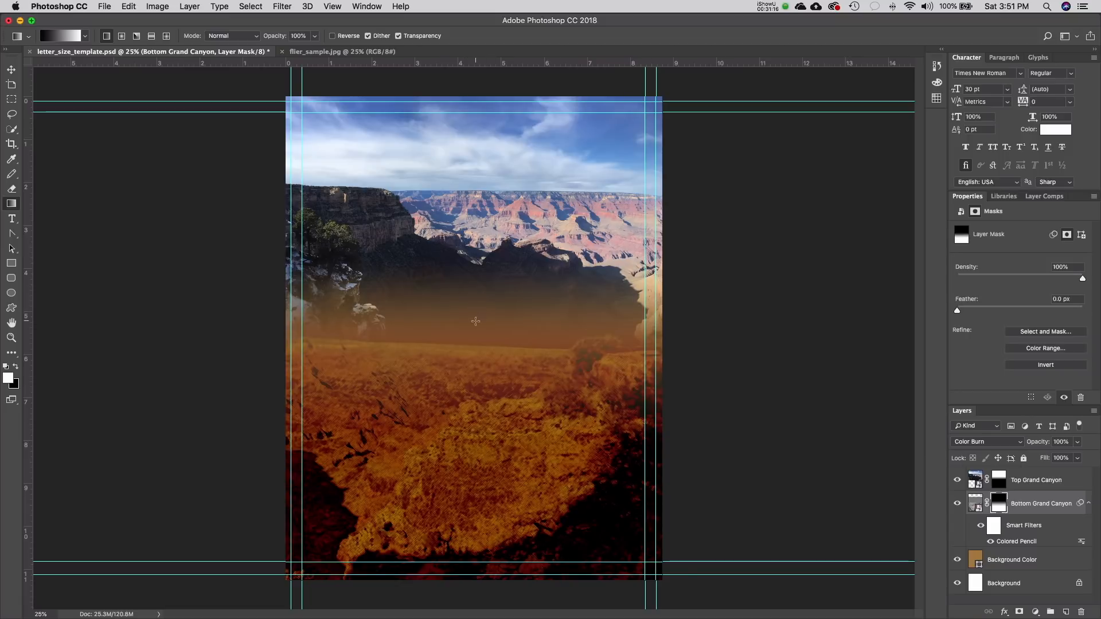
- Redraw the vertical gradient on the Bottom Grand Canyon mask lower down to widen the brown fade between the photos, and deselect the layer
{"action": "left_click_drag", "start_coordinate": [475, 321], "coordinate": [483, 426]}
{"action": "left_click_drag", "start_coordinate": [474, 351], "coordinate": [481, 434]}
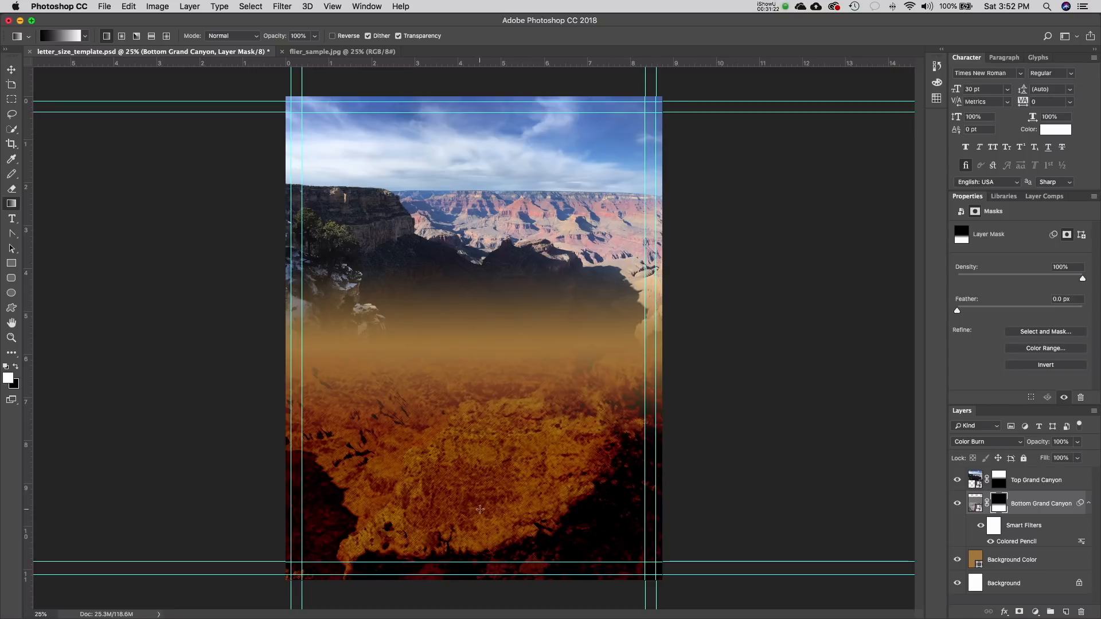
{"action": "left_click", "coordinate": [11, 69]}
{"action": "left_click", "coordinate": [763, 362]}
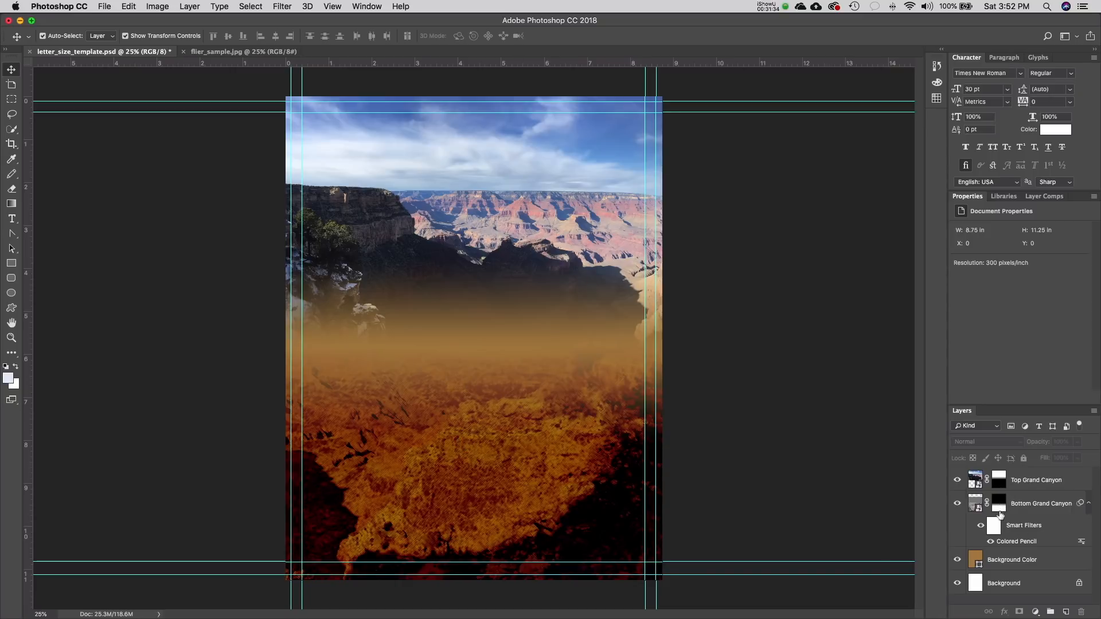
- Change the Background Color layer's fill to the darker brown 9b6a1c and deselect the layer
{"action": "double_click", "coordinate": [975, 565]}
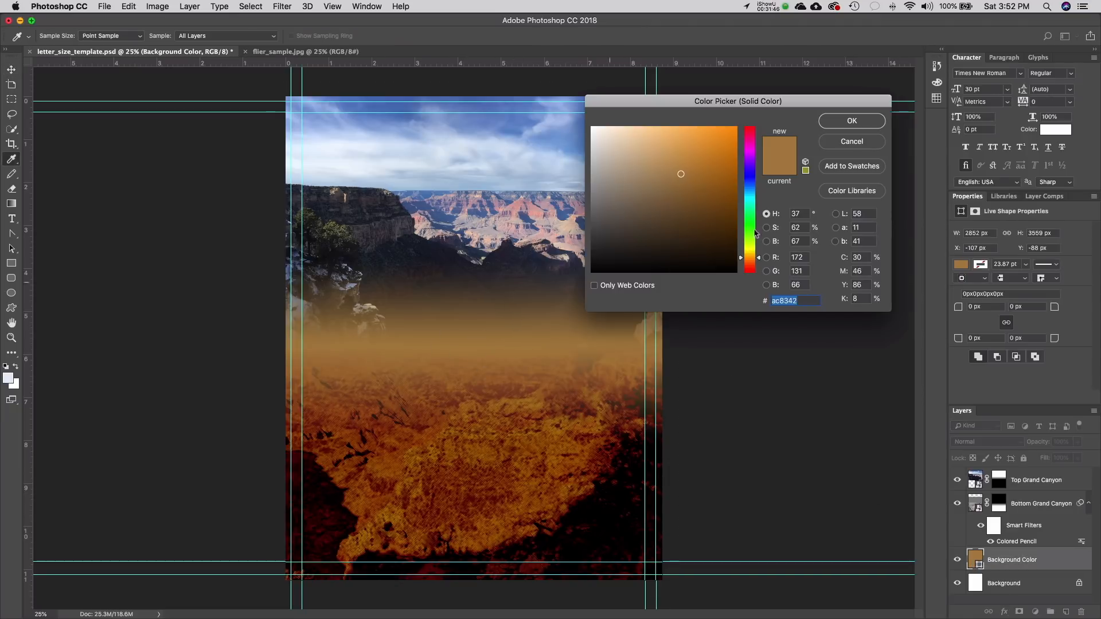
{"action": "mouse_move", "coordinate": [704, 222]}
{"action": "left_mouse_down"}
{"action": "mouse_move", "coordinate": [700, 210]}
{"action": "mouse_move", "coordinate": [633, 226]}
{"action": "mouse_move", "coordinate": [685, 192]}
{"action": "mouse_move", "coordinate": [698, 201]}
{"action": "mouse_move", "coordinate": [722, 190]}
{"action": "mouse_move", "coordinate": [722, 205]}
{"action": "mouse_move", "coordinate": [710, 166]}
{"action": "mouse_move", "coordinate": [710, 185]}
{"action": "left_mouse_up"}
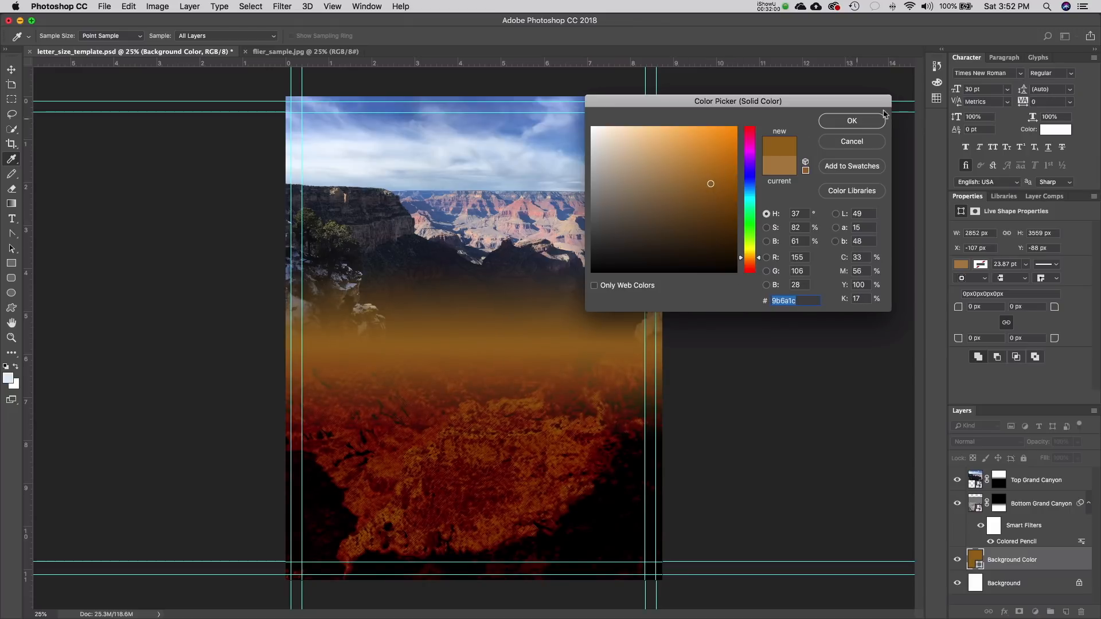
{"action": "left_click", "coordinate": [852, 121]}
{"action": "left_click_drag", "start_coordinate": [485, 442], "coordinate": [484, 424]}
{"action": "left_click", "coordinate": [745, 448]}
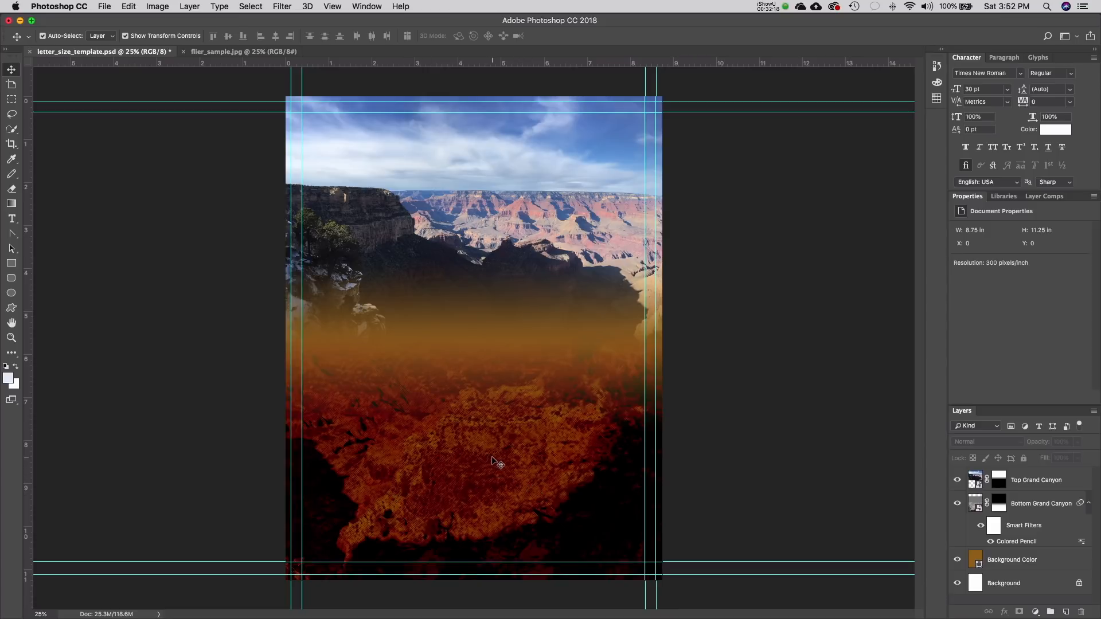
- Hide and show the Bottom Grand Canyon layer to compare, and collapse its Smart Filters list
{"action": "left_click", "coordinate": [956, 506]}
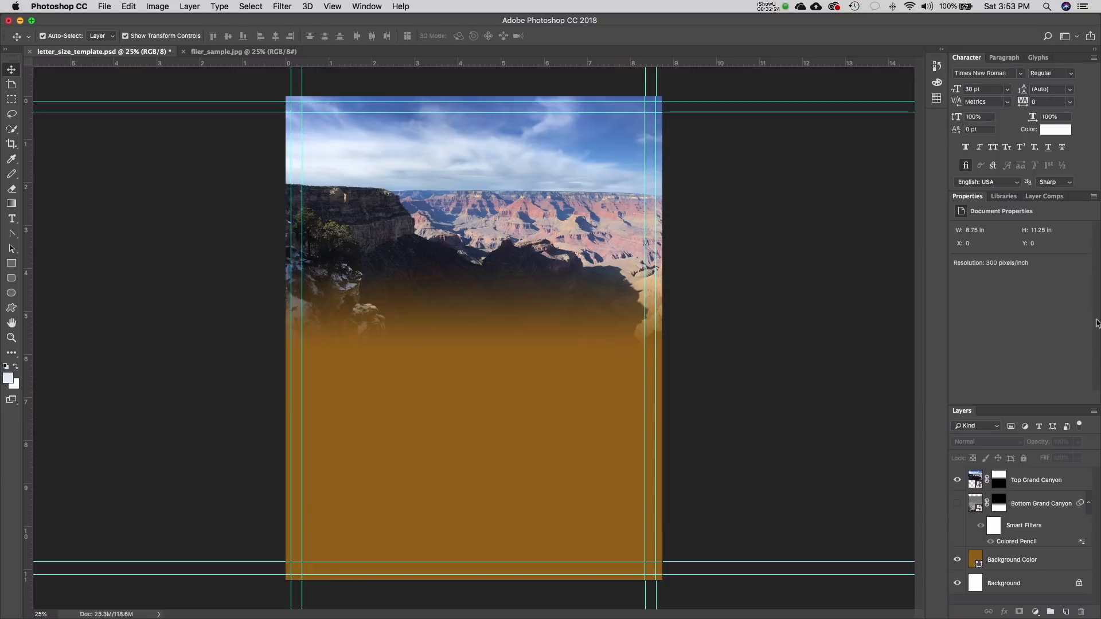
{"action": "left_click", "coordinate": [956, 504]}
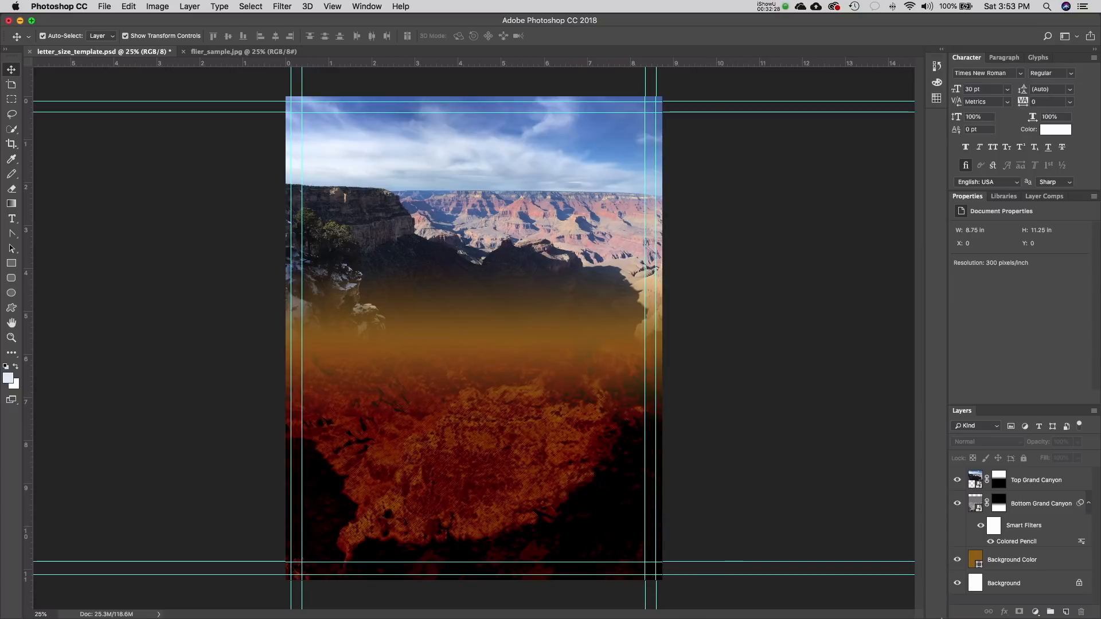
{"action": "left_click", "coordinate": [1089, 505]}
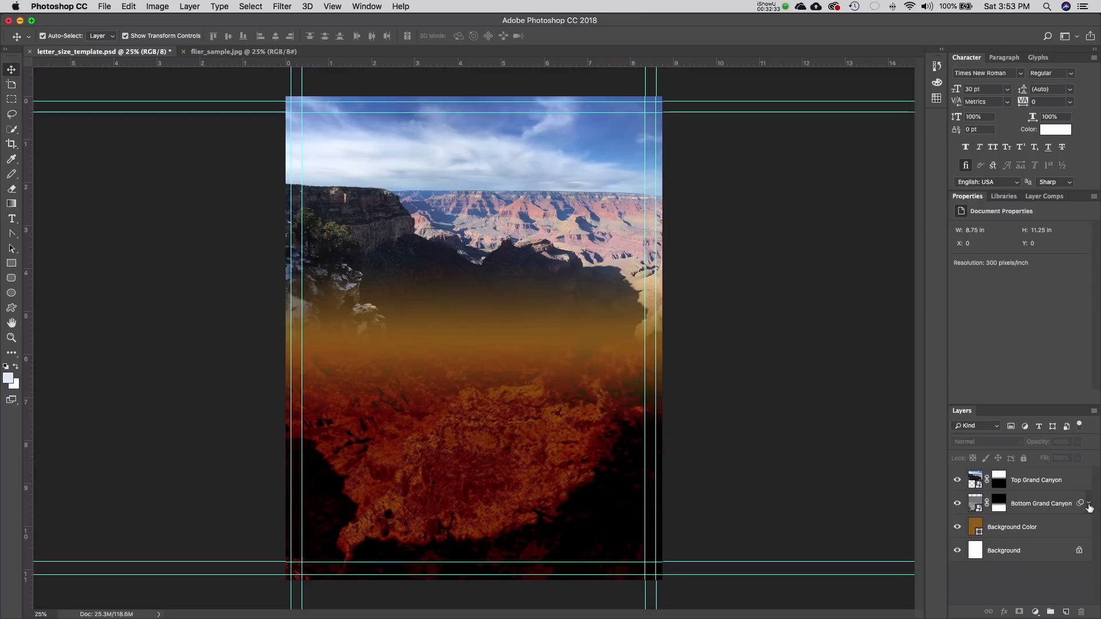
- Compare the template's canyon blend with flier_sample.jpg and return to the template with no layer selected
{"action": "left_click", "coordinate": [1026, 480]}
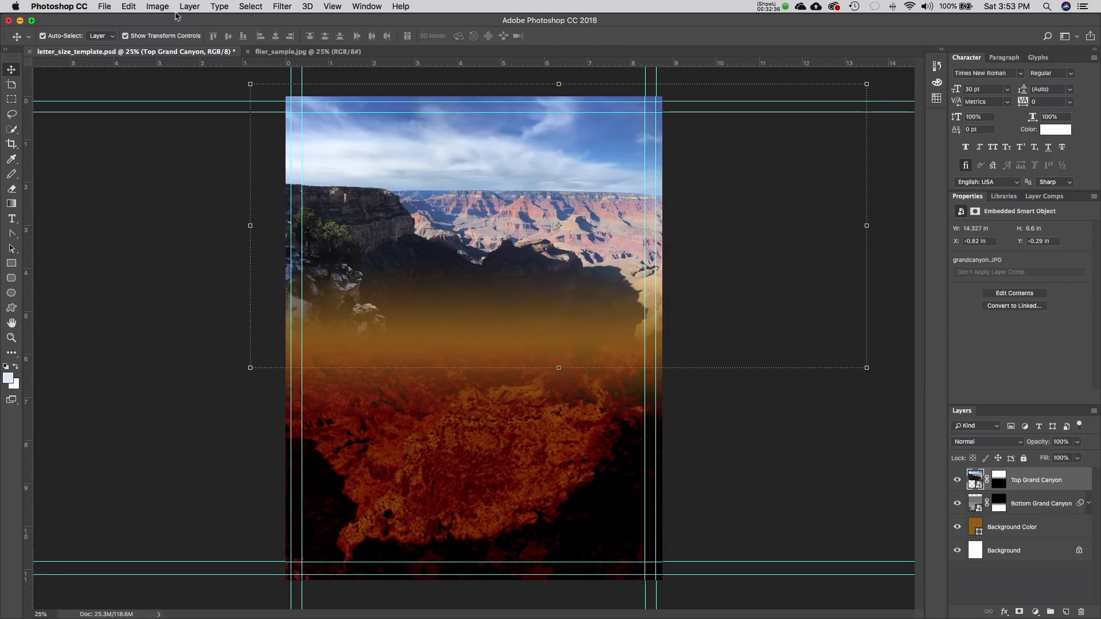
{"action": "left_click", "coordinate": [286, 52]}
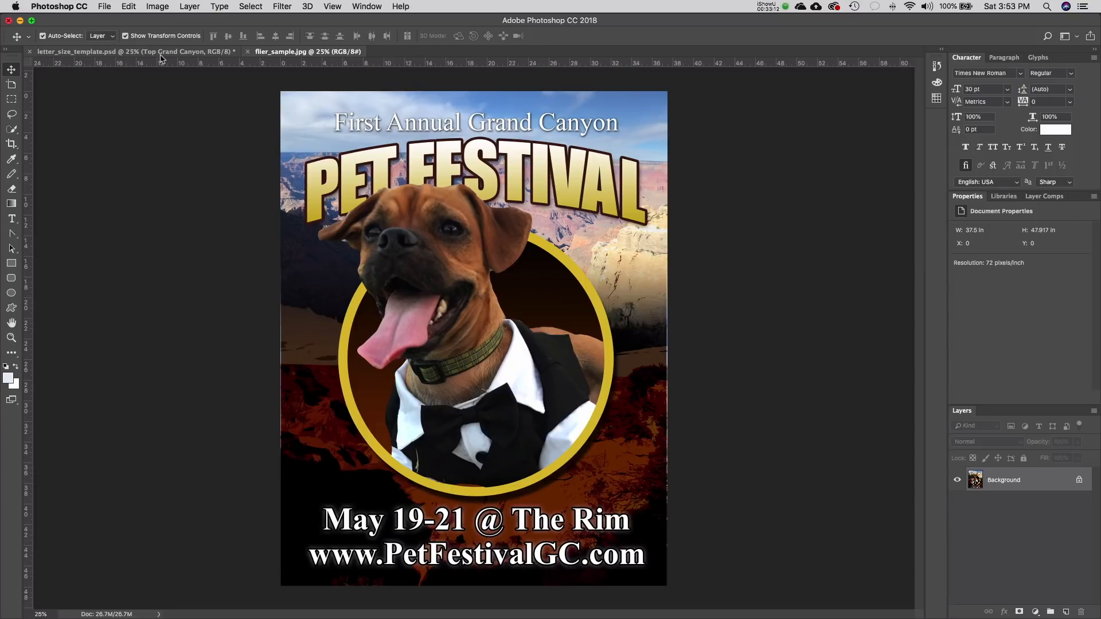
{"action": "left_click", "coordinate": [161, 55]}
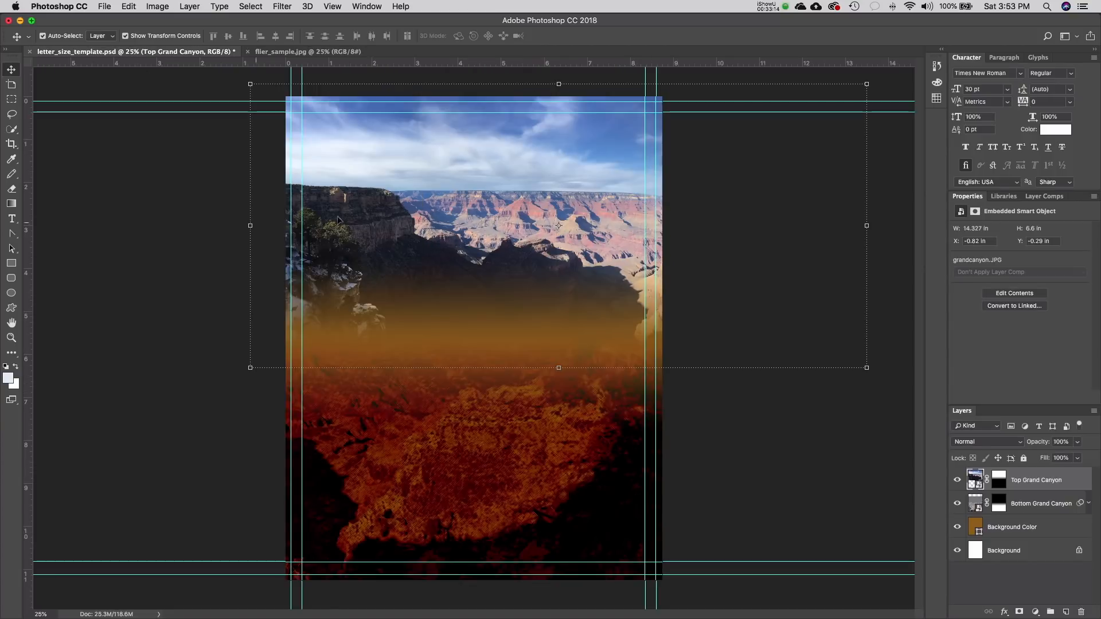
{"action": "left_click", "coordinate": [171, 201]}
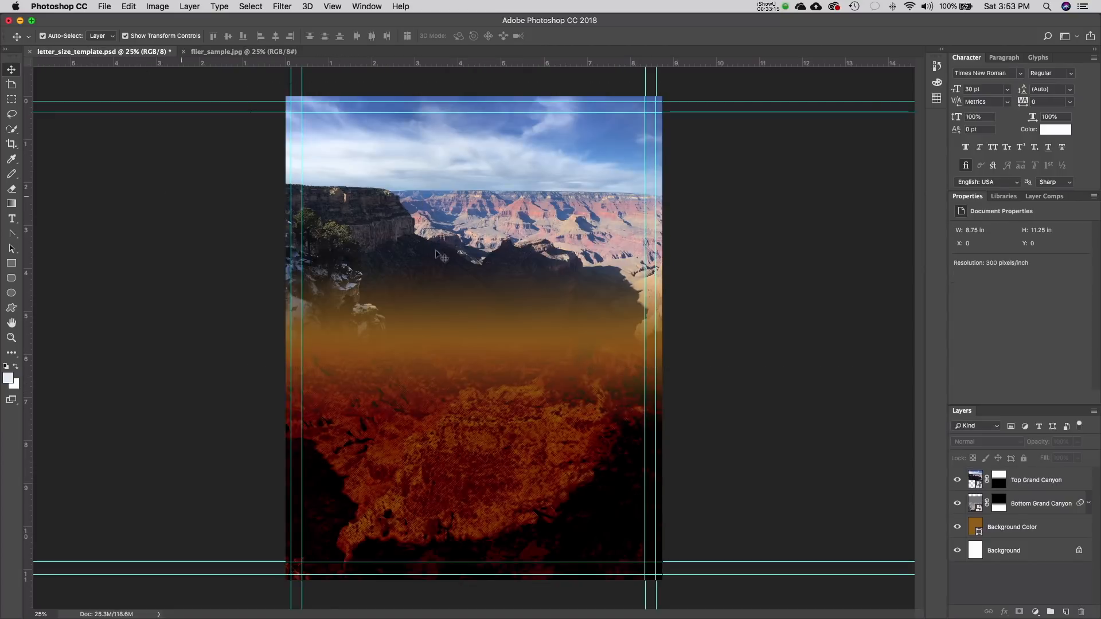
- Add the white Times New Roman 30 pt text "First Annual Grand Canyon" in the sky, above the Top Grand Canyon layer
{"action": "left_click", "coordinate": [1053, 487]}
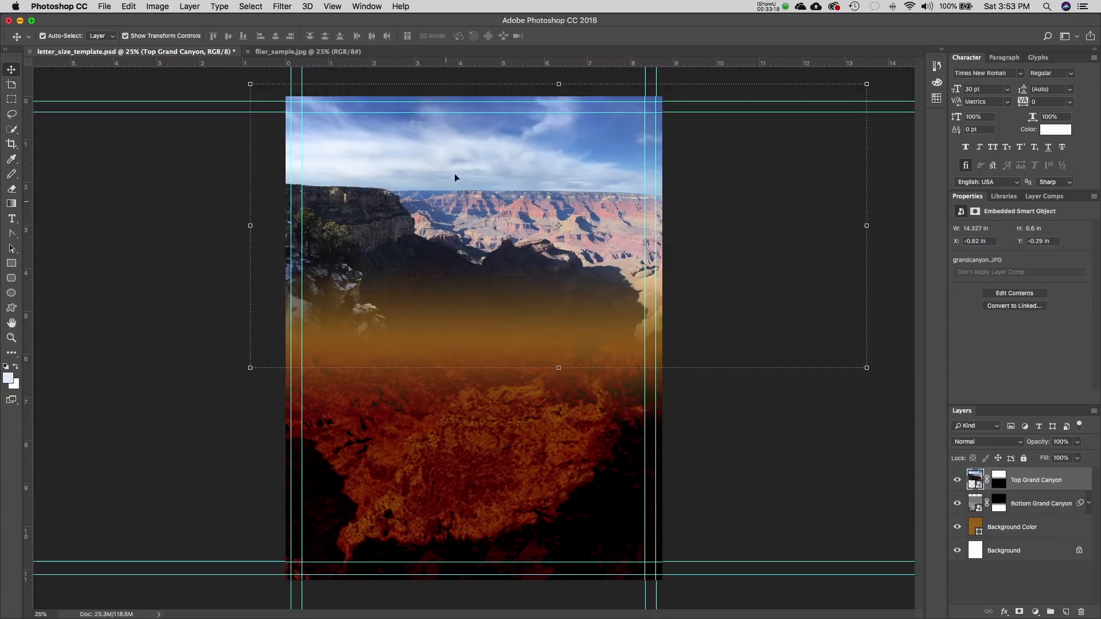
{"action": "left_click", "coordinate": [11, 221]}
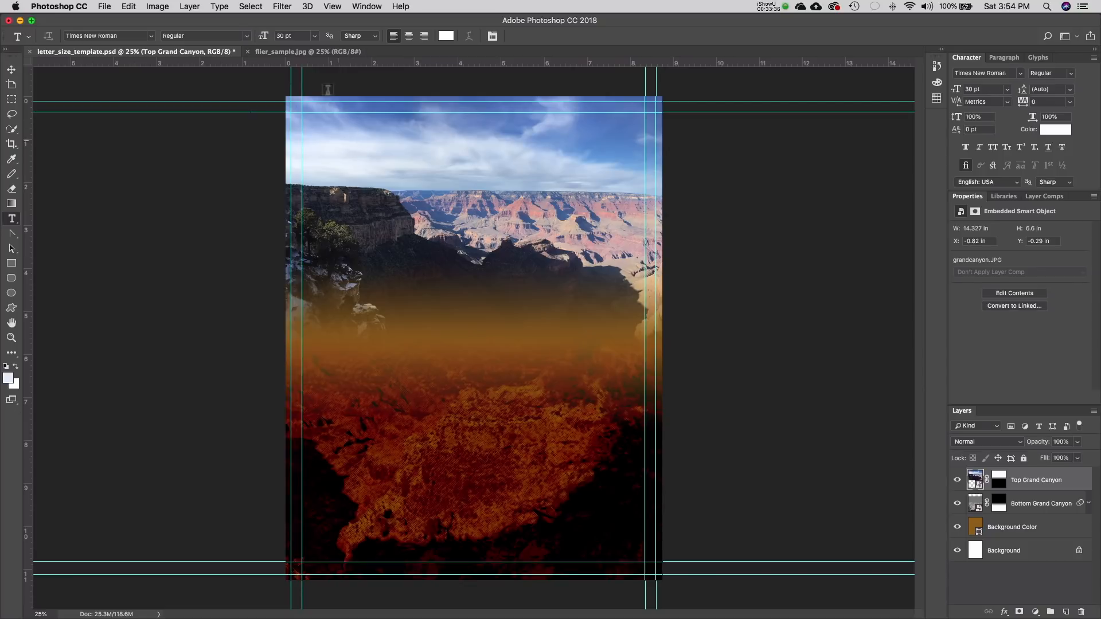
{"action": "left_click", "coordinate": [308, 51]}
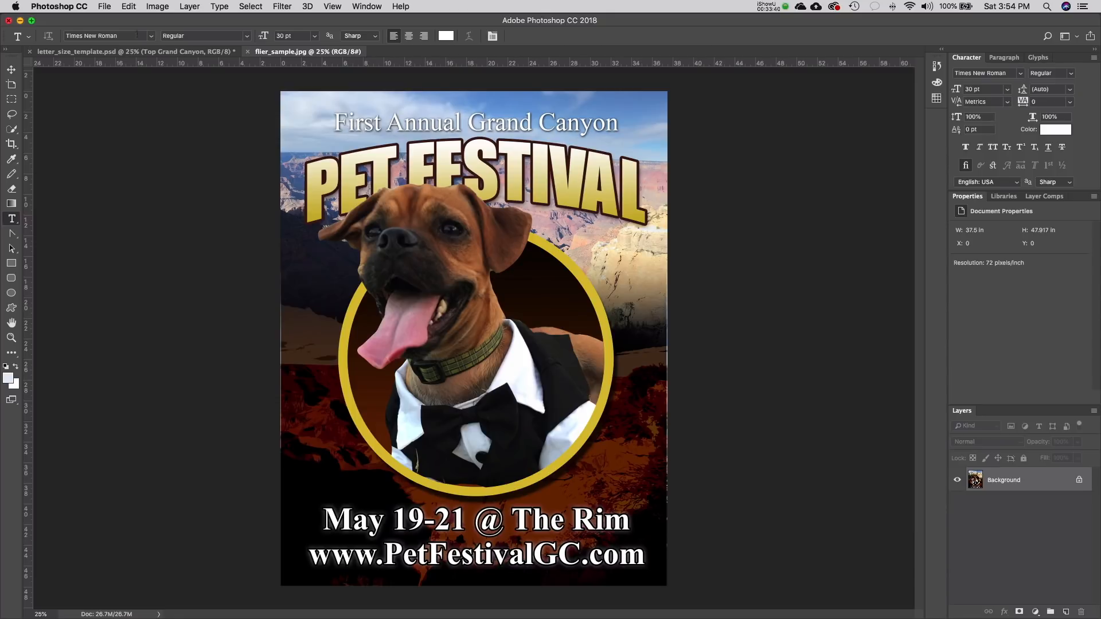
{"action": "left_click", "coordinate": [132, 52]}
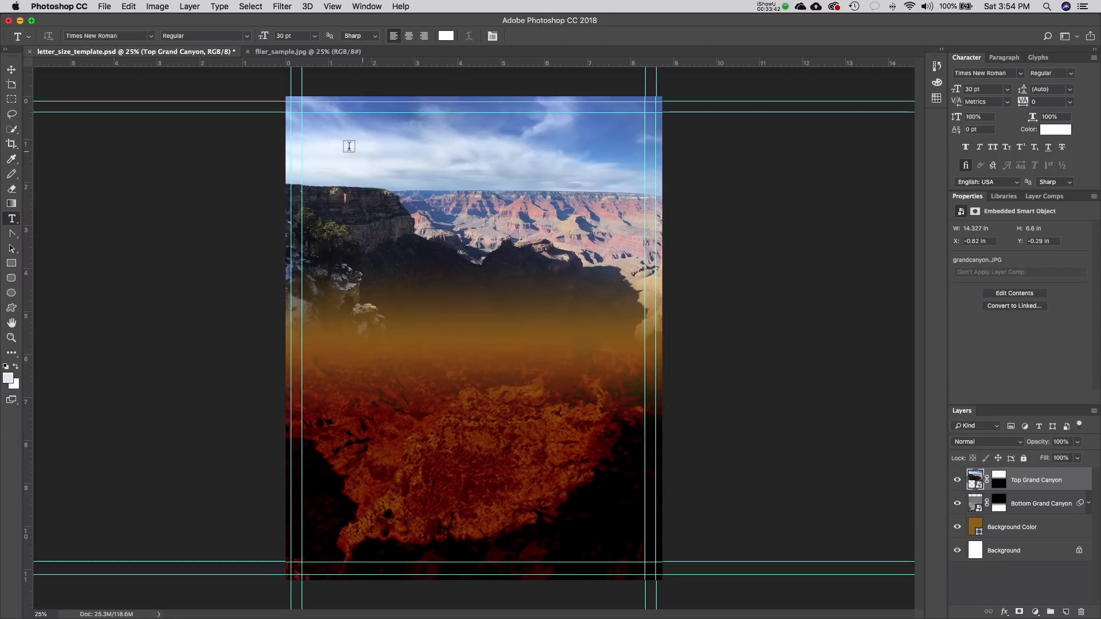
{"action": "left_click", "coordinate": [335, 136]}
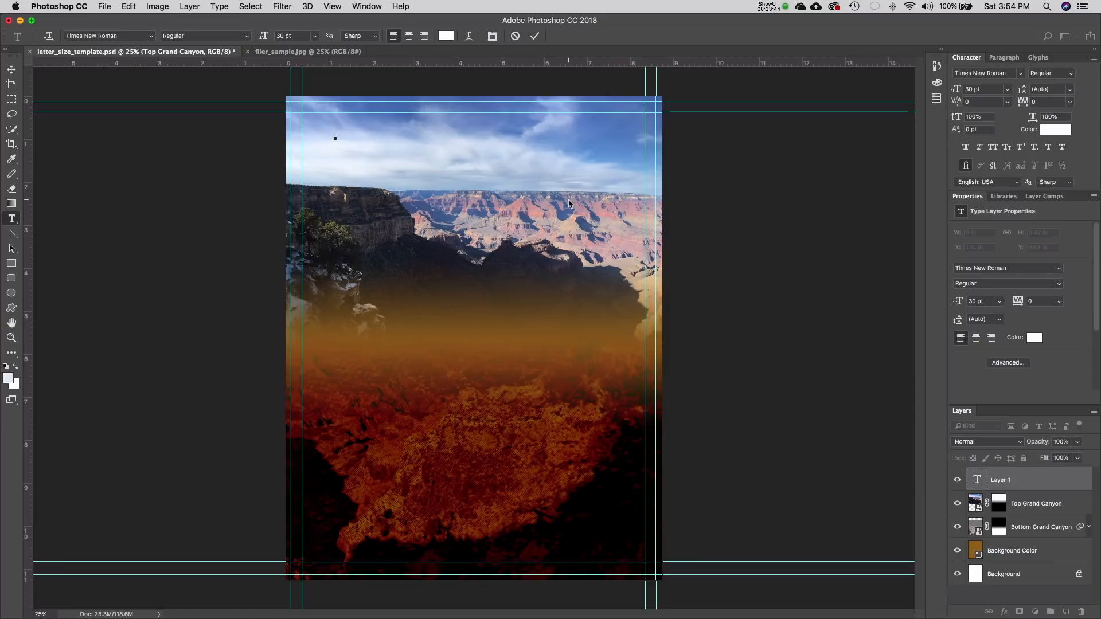
{"action": "type", "text": "First Annu"}
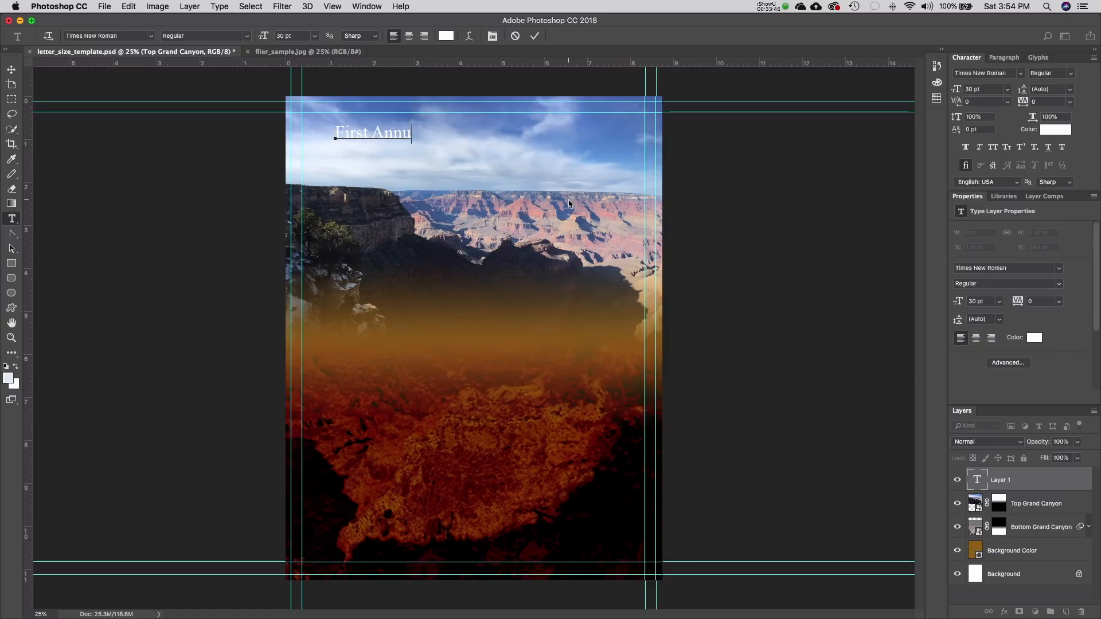
{"action": "type", "text": "al Grand Can"}
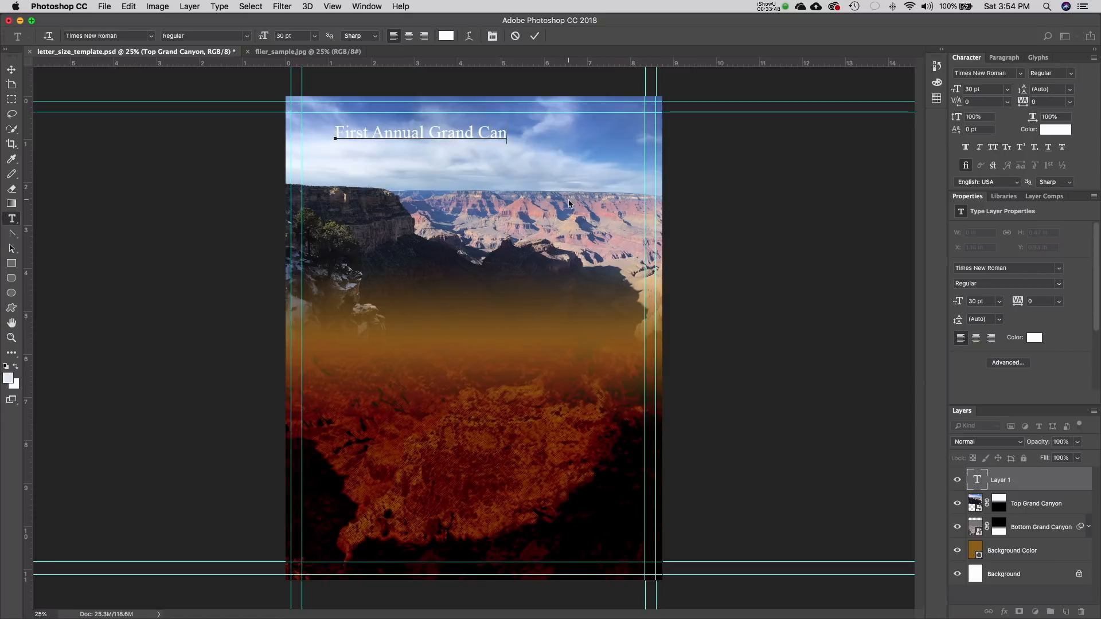
{"action": "type", "text": "yon"}
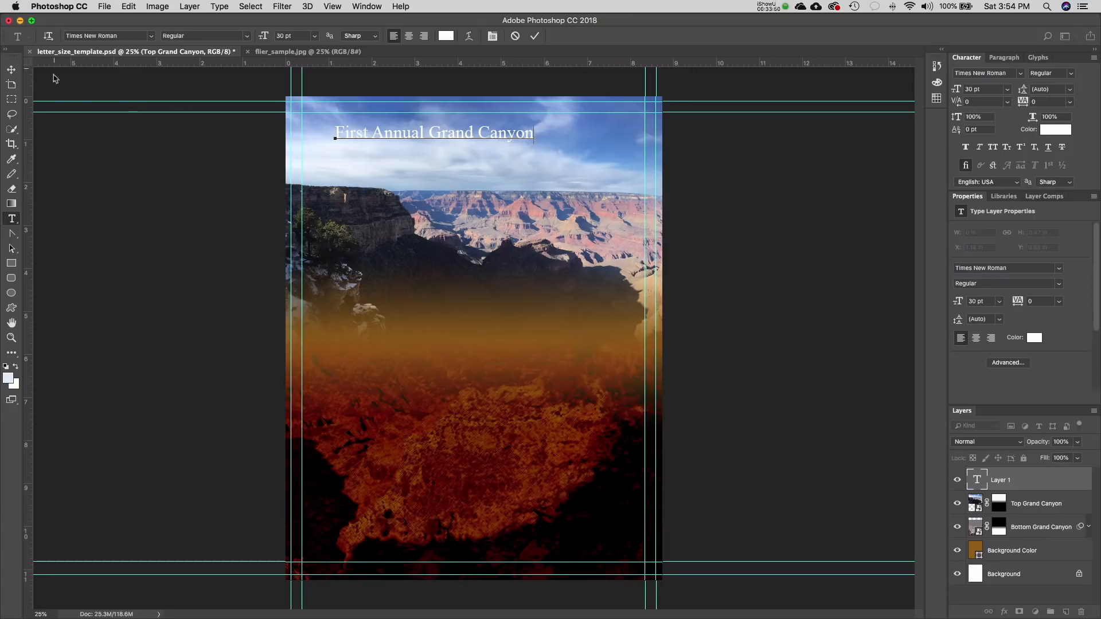
{"action": "left_click", "coordinate": [11, 69]}
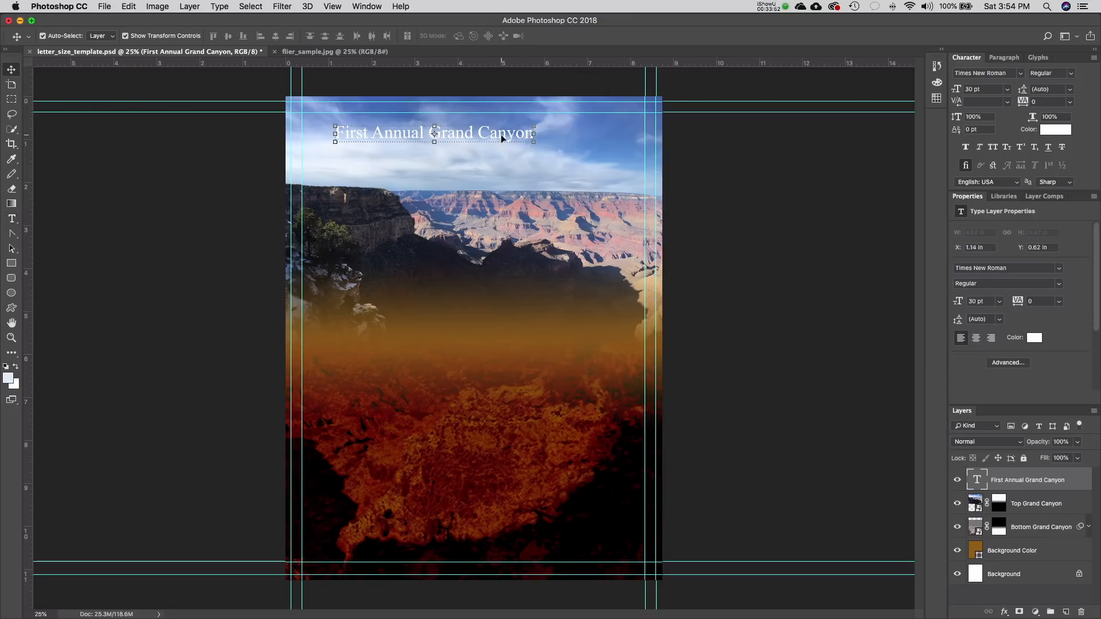
- Move the heading text to about X 2.08 in, Y 0.71 in, turning Auto-Select and Show Transform Controls off and on again
{"action": "left_click_drag", "start_coordinate": [503, 138], "coordinate": [532, 137]}
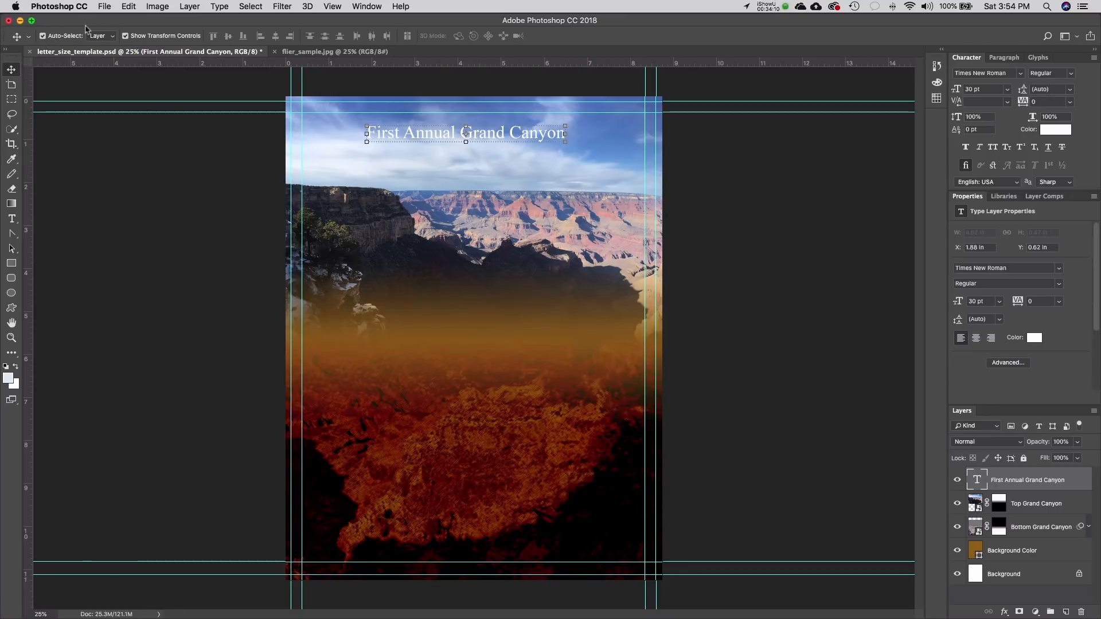
{"action": "left_click", "coordinate": [43, 35]}
{"action": "left_click", "coordinate": [125, 35]}
{"action": "mouse_move", "coordinate": [423, 143]}
{"action": "left_mouse_down"}
{"action": "mouse_move", "coordinate": [378, 144]}
{"action": "mouse_move", "coordinate": [425, 142]}
{"action": "left_mouse_up"}
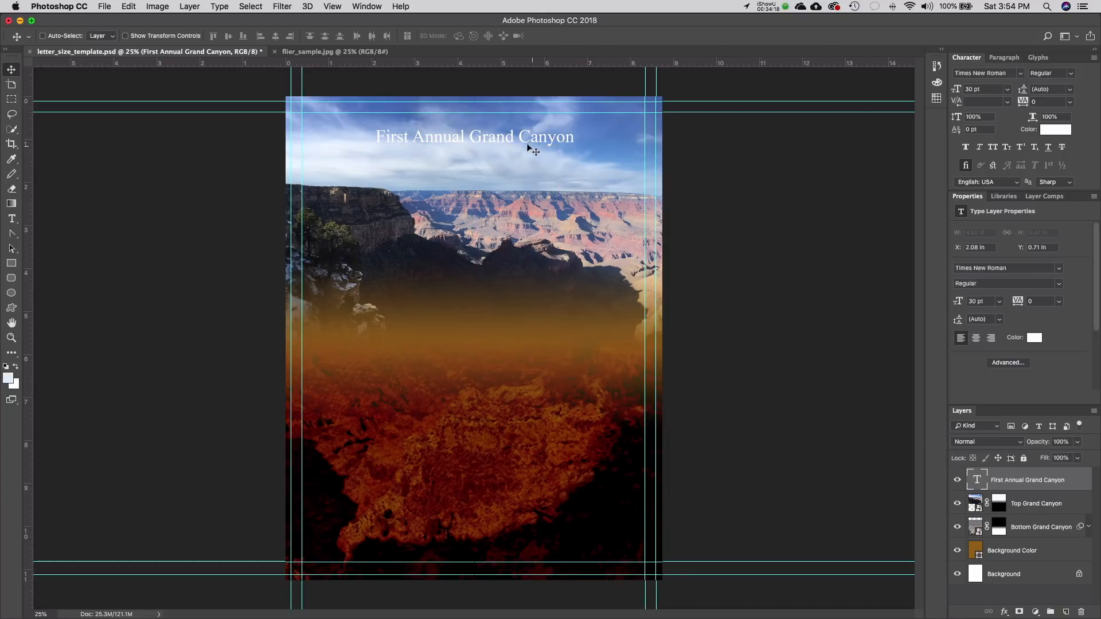
{"action": "left_click", "coordinate": [126, 36]}
{"action": "left_click", "coordinate": [43, 35]}
- Scale the heading text proportionally to about 163%, spanning most of the page width, and apply the transform
{"action": "left_click", "coordinate": [373, 145]}
{"action": "left_click_drag", "start_coordinate": [374, 145], "coordinate": [308, 154]}
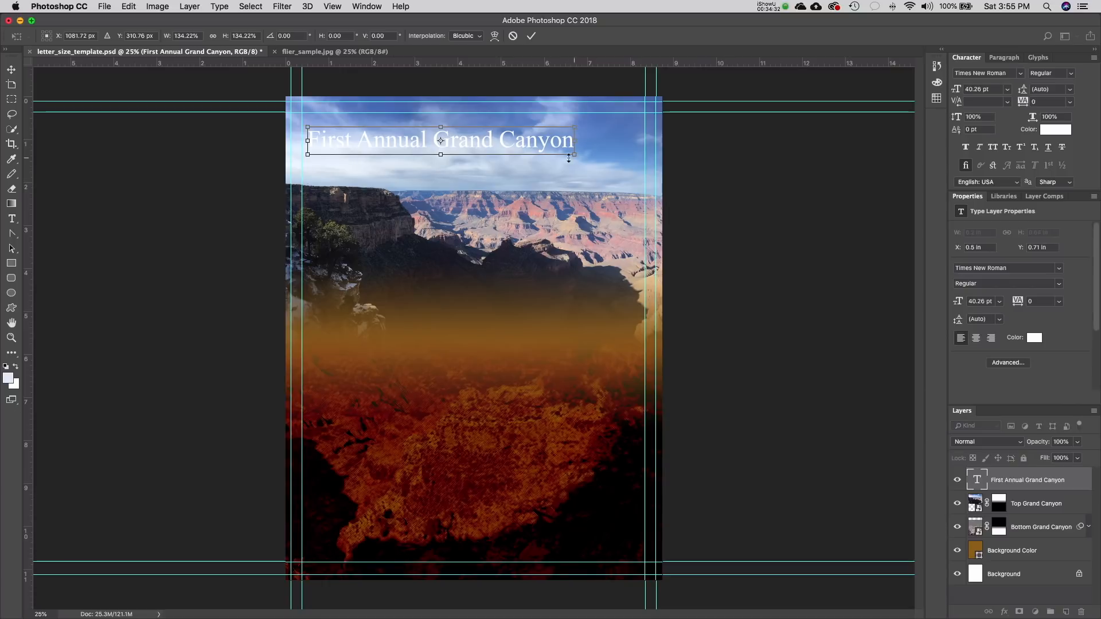
{"action": "left_click_drag", "start_coordinate": [574, 155], "coordinate": [622, 187]}
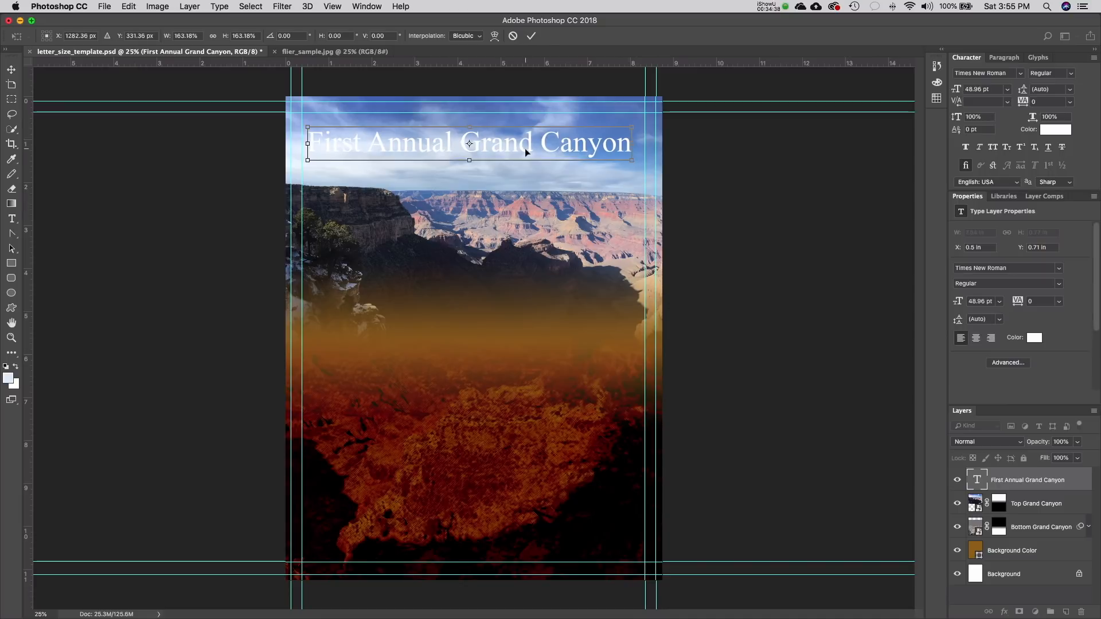
{"action": "key", "text": "Return"}
- Move the heading text up to about X 0.6 in, Y 0.28 in, near the page's horizontal centre and just inside the upper margin guide
{"action": "left_click_drag", "start_coordinate": [524, 149], "coordinate": [528, 134]}
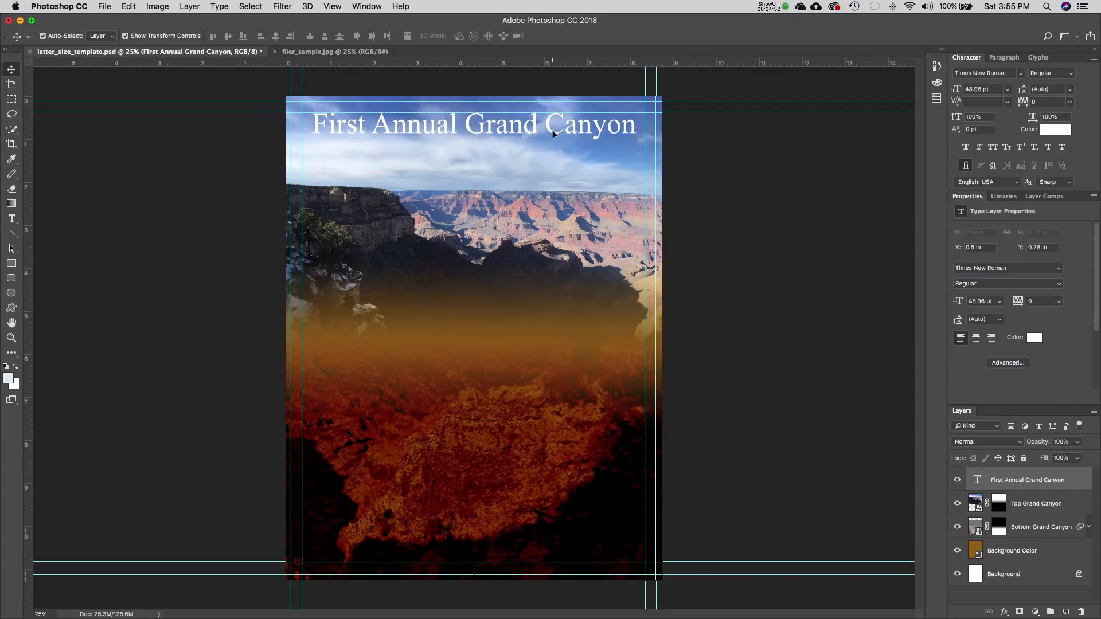
{"action": "left_click_drag", "start_coordinate": [549, 134], "coordinate": [556, 133]}
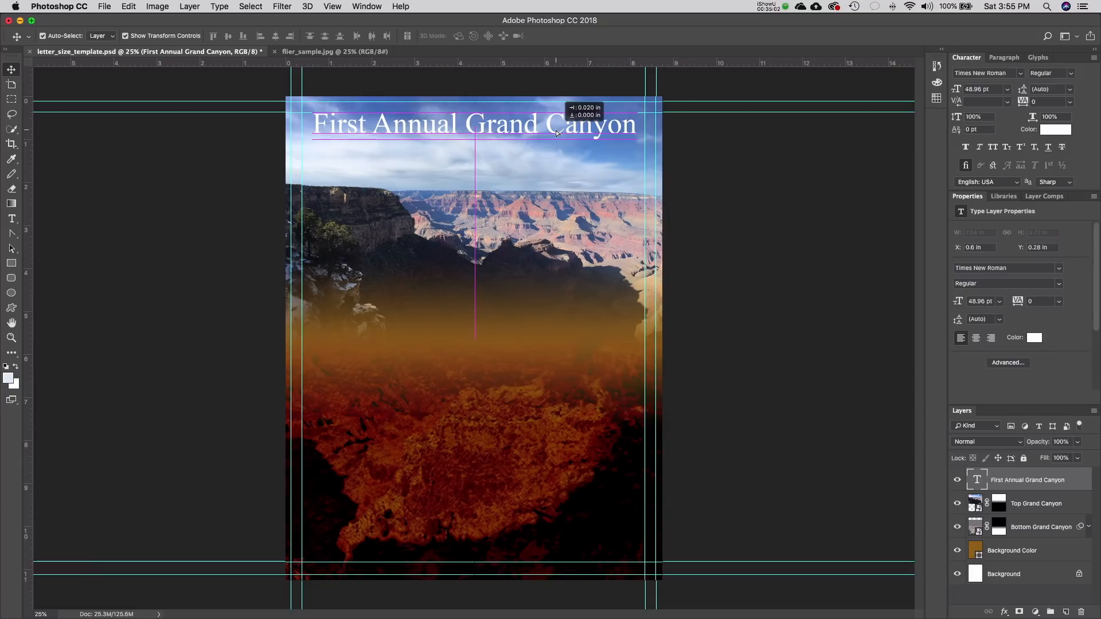
{"action": "left_click_drag", "start_coordinate": [556, 133], "coordinate": [556, 133]}
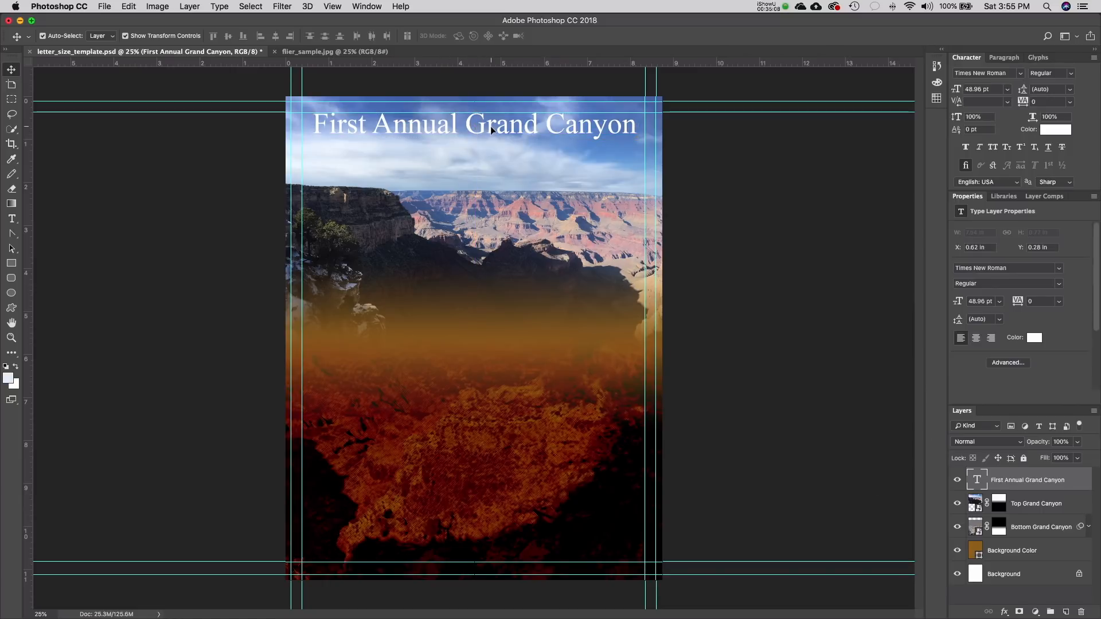
{"action": "left_click_drag", "start_coordinate": [490, 126], "coordinate": [487, 131]}
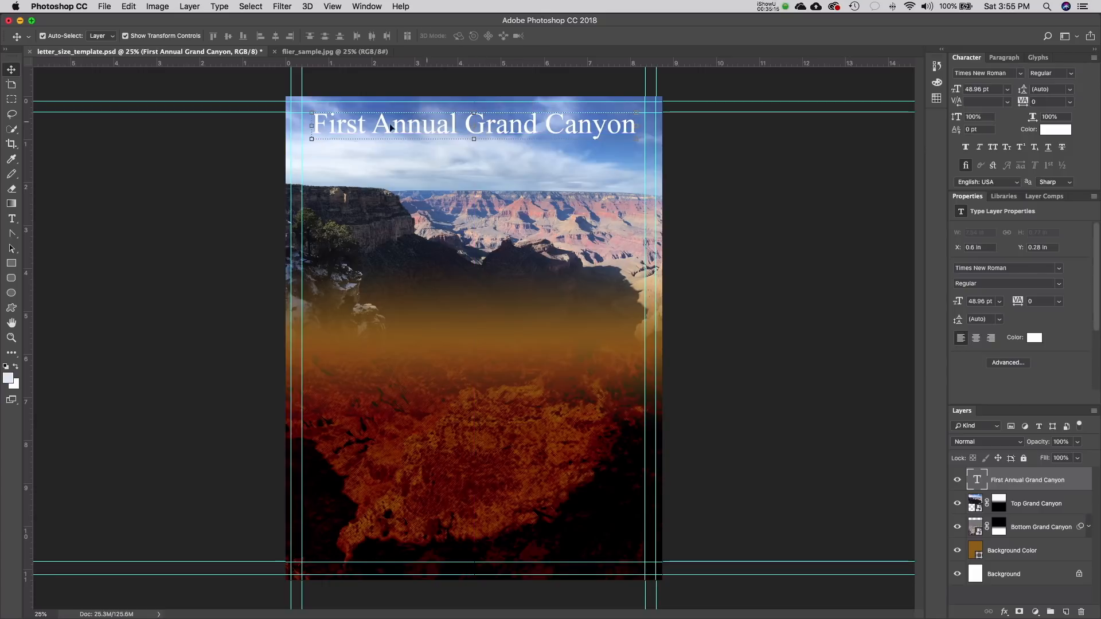
- Review the Snap To options and test the heading's snapping to the page centre, returning it to about X 0.6 in
{"action": "left_click", "coordinate": [328, 7]}
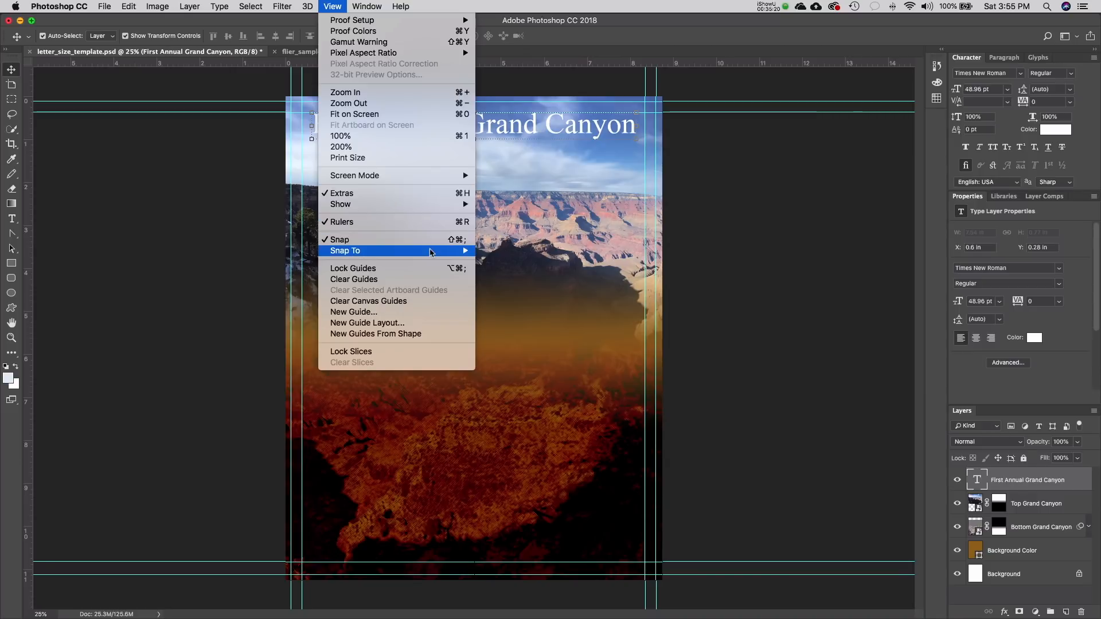
{"action": "mouse_move", "coordinate": [432, 252]}
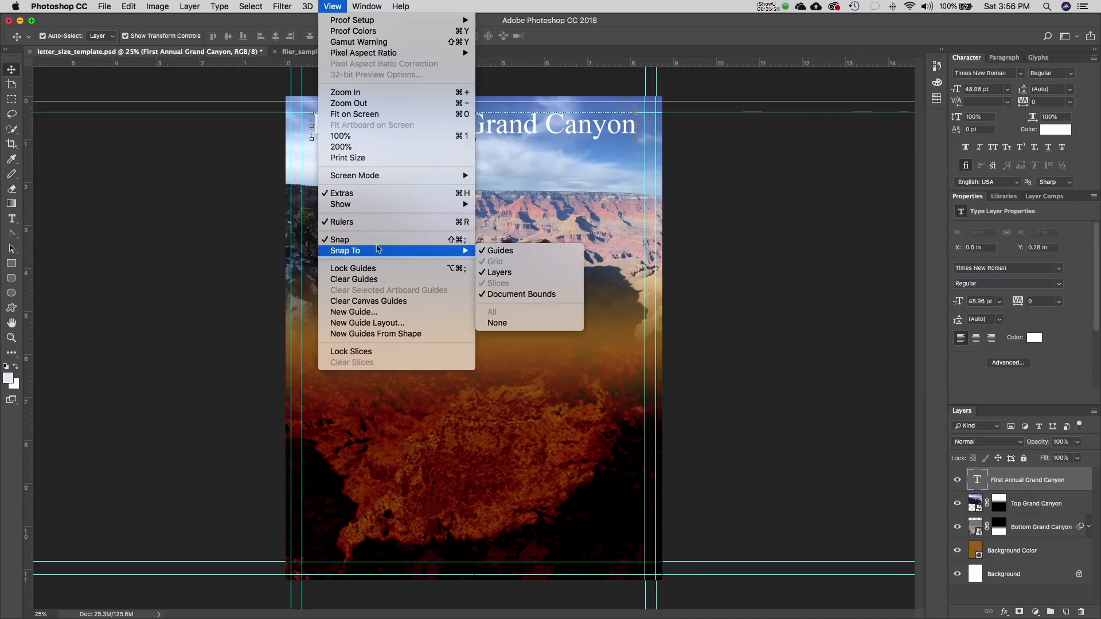
{"action": "left_click", "coordinate": [534, 124]}
{"action": "left_click_drag", "start_coordinate": [535, 122], "coordinate": [538, 126]}
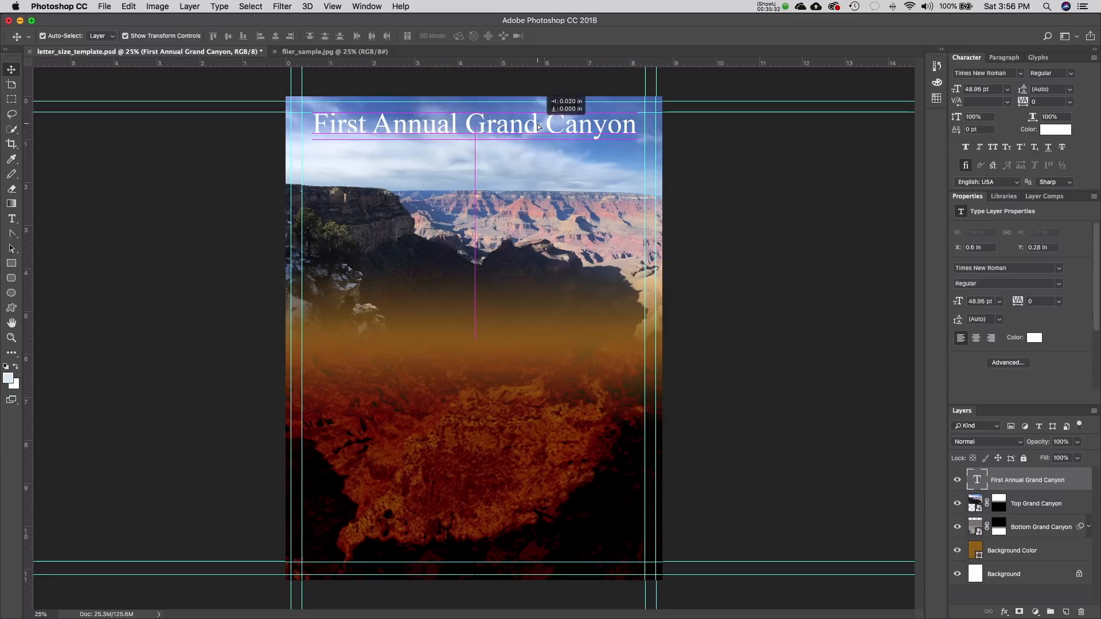
{"action": "left_click_drag", "start_coordinate": [538, 127], "coordinate": [531, 124]}
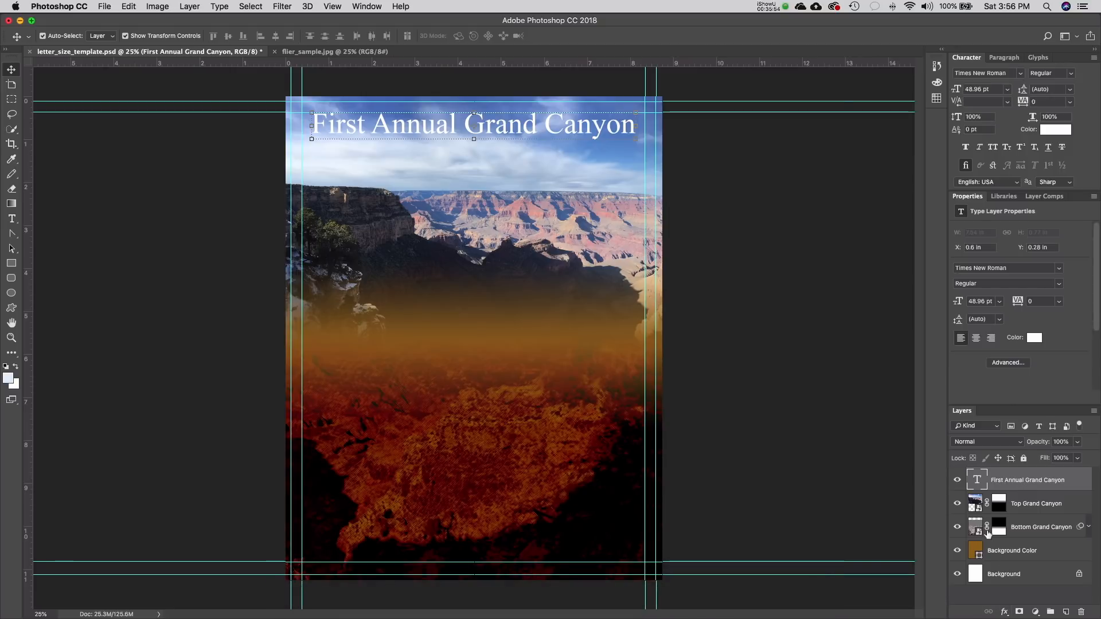
- Add a drop shadow to the heading text with a distance of 8 px and a size of 2 px
{"action": "left_click", "coordinate": [1004, 613]}
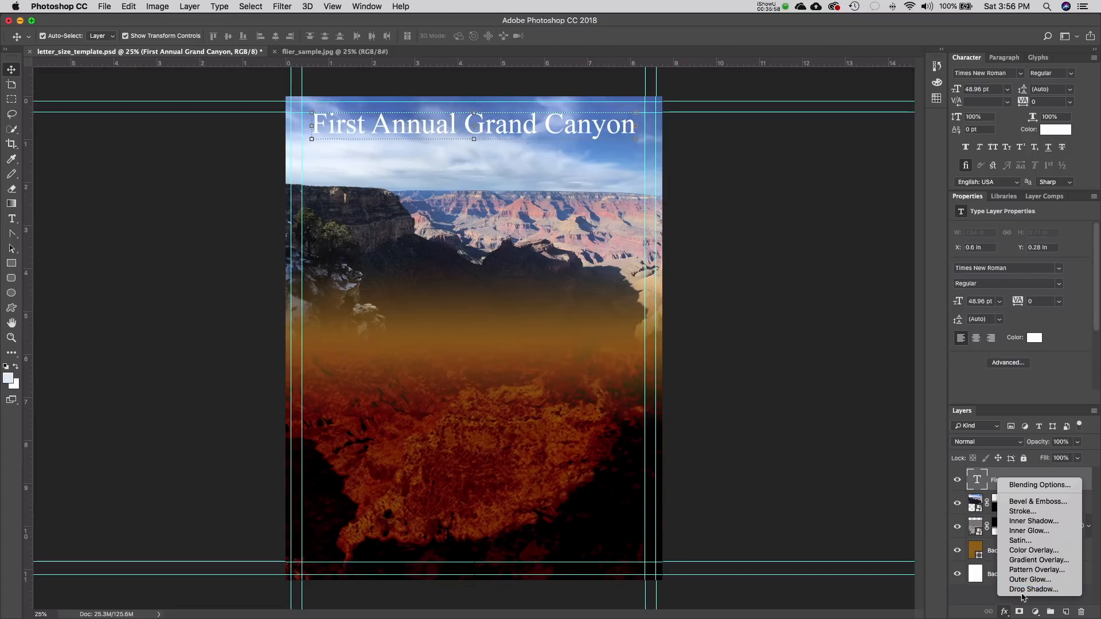
{"action": "left_click", "coordinate": [1021, 597]}
{"action": "left_click_drag", "start_coordinate": [533, 97], "coordinate": [487, 171]}
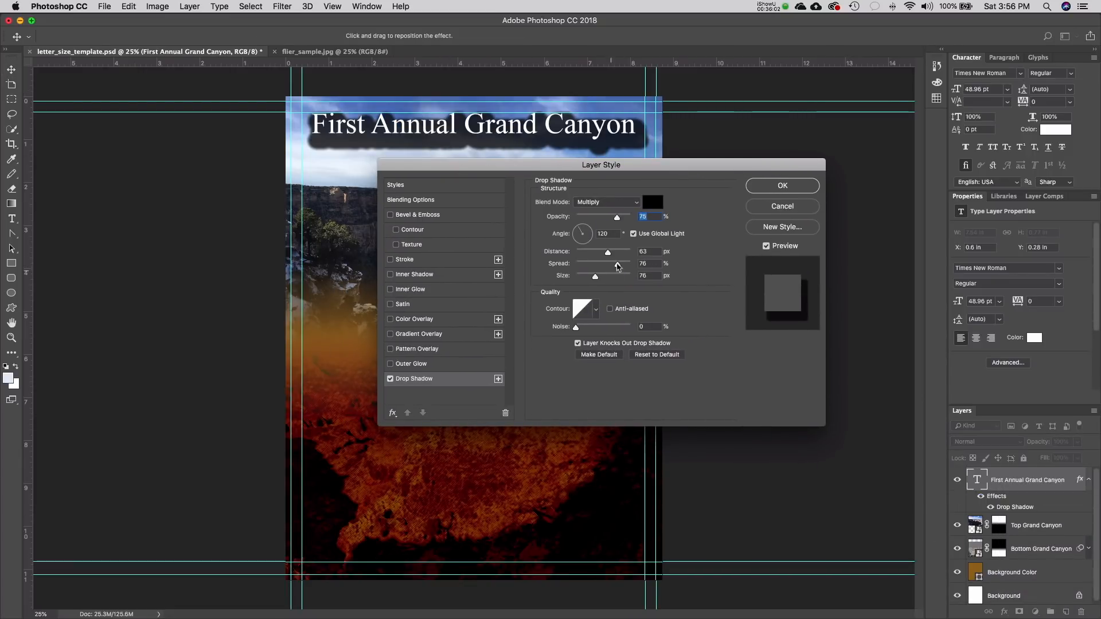
{"action": "left_click_drag", "start_coordinate": [609, 255], "coordinate": [578, 280]}
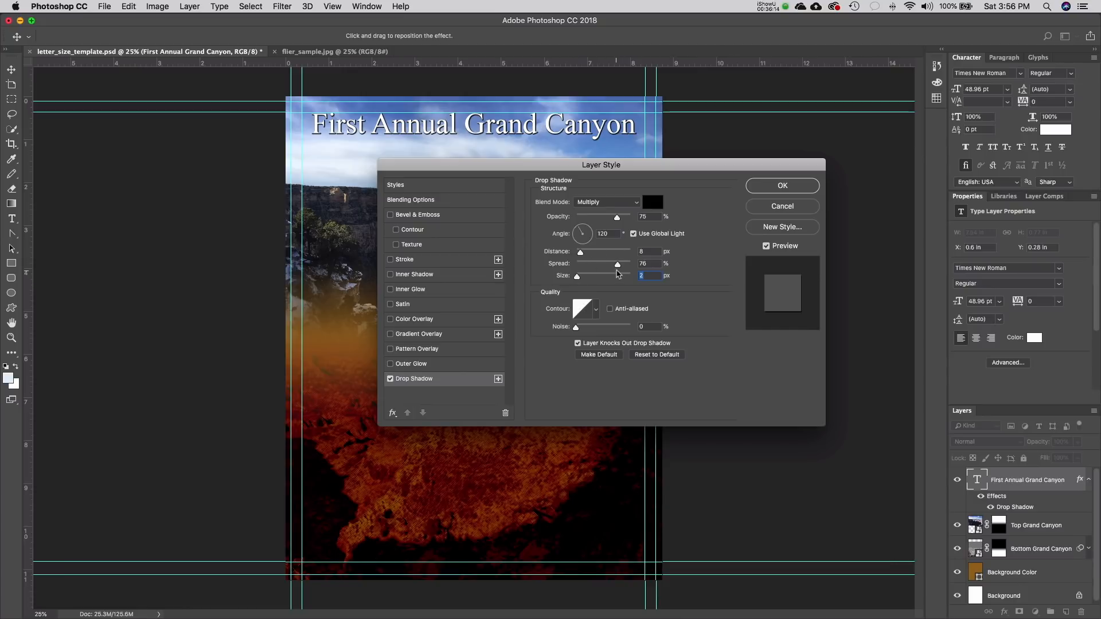
- Adjust the title's drop shadow to 51% opacity, 10 px distance, 23% spread and 3 px size
{"action": "left_click_drag", "start_coordinate": [617, 267], "coordinate": [579, 281]}
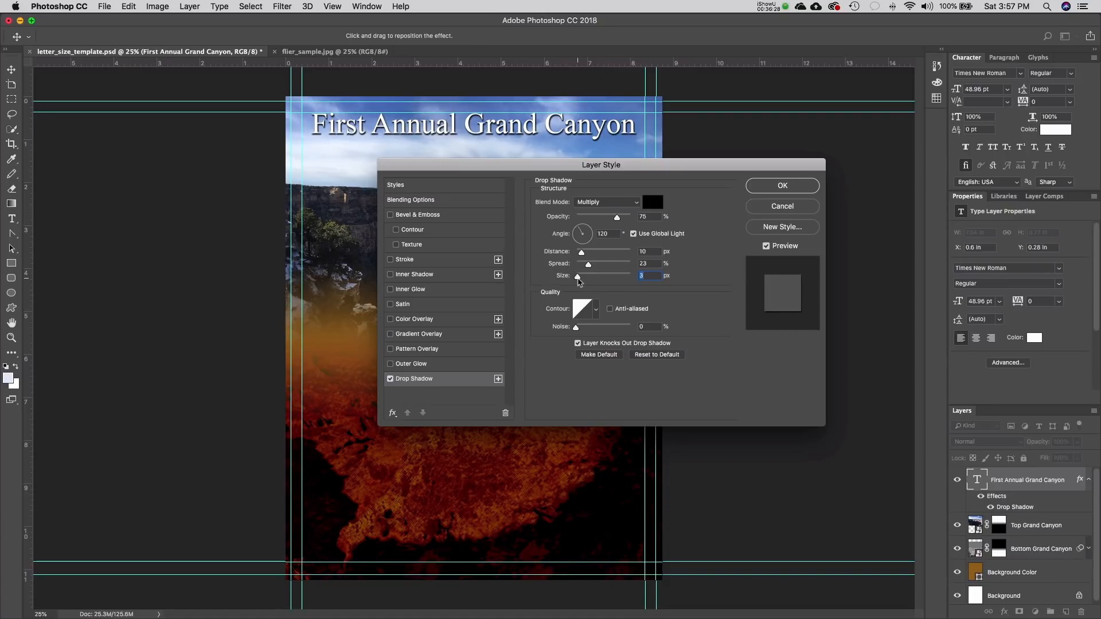
{"action": "left_click_drag", "start_coordinate": [617, 218], "coordinate": [606, 229]}
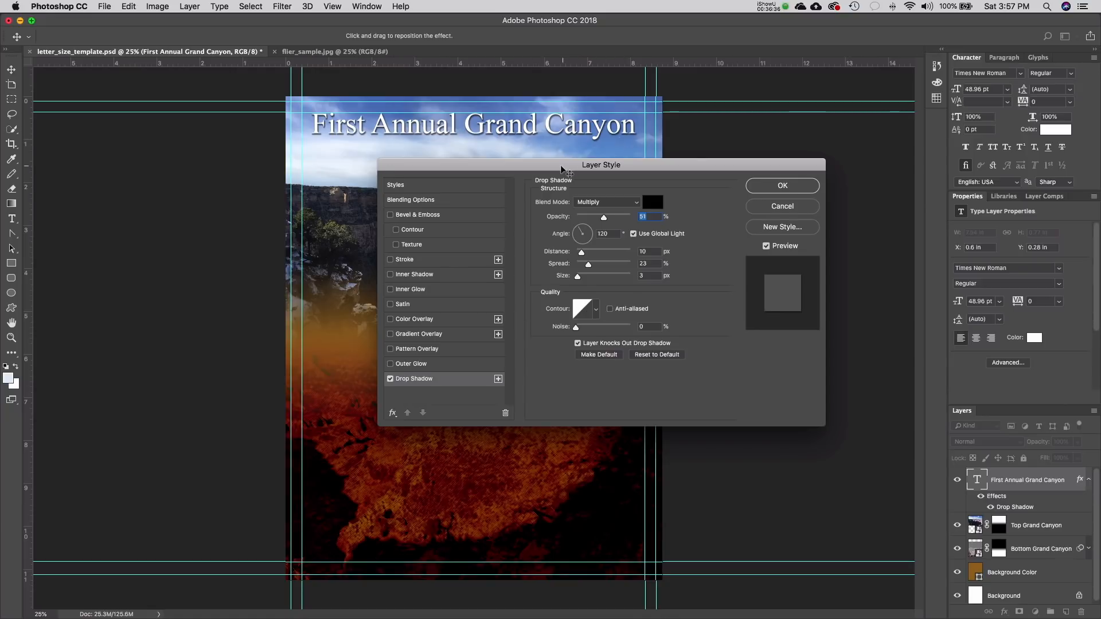
{"action": "left_click_drag", "start_coordinate": [564, 169], "coordinate": [498, 172]}
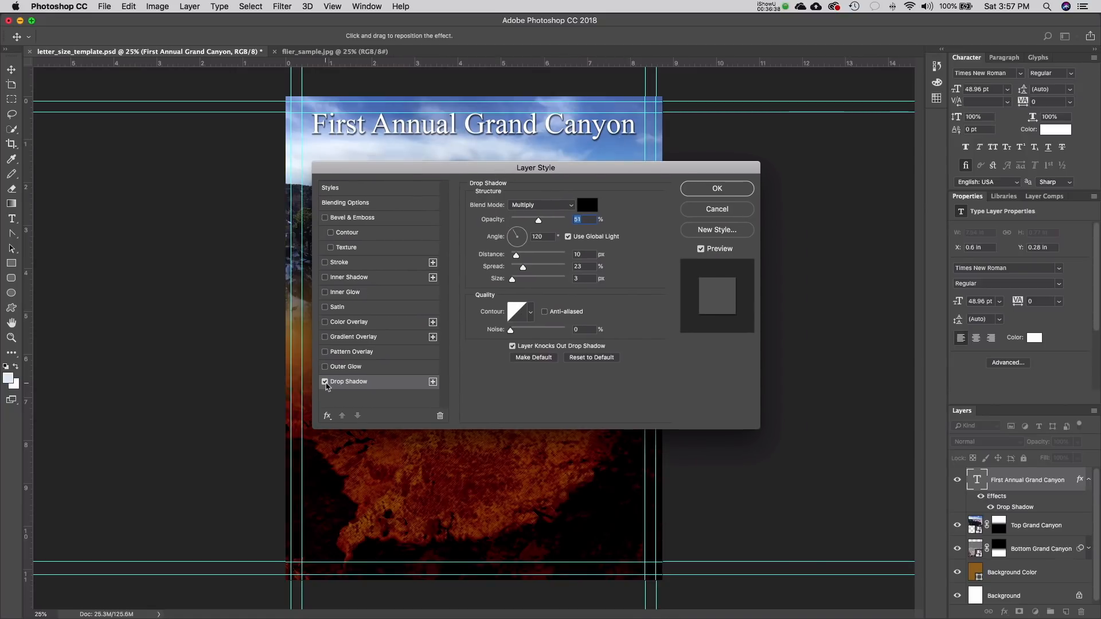
- Compare the title with and without its drop shadow, keep the shadow enabled and accept the layer style
{"action": "left_click", "coordinate": [325, 383]}
{"action": "left_click", "coordinate": [325, 383]}
{"action": "left_click", "coordinate": [326, 383]}
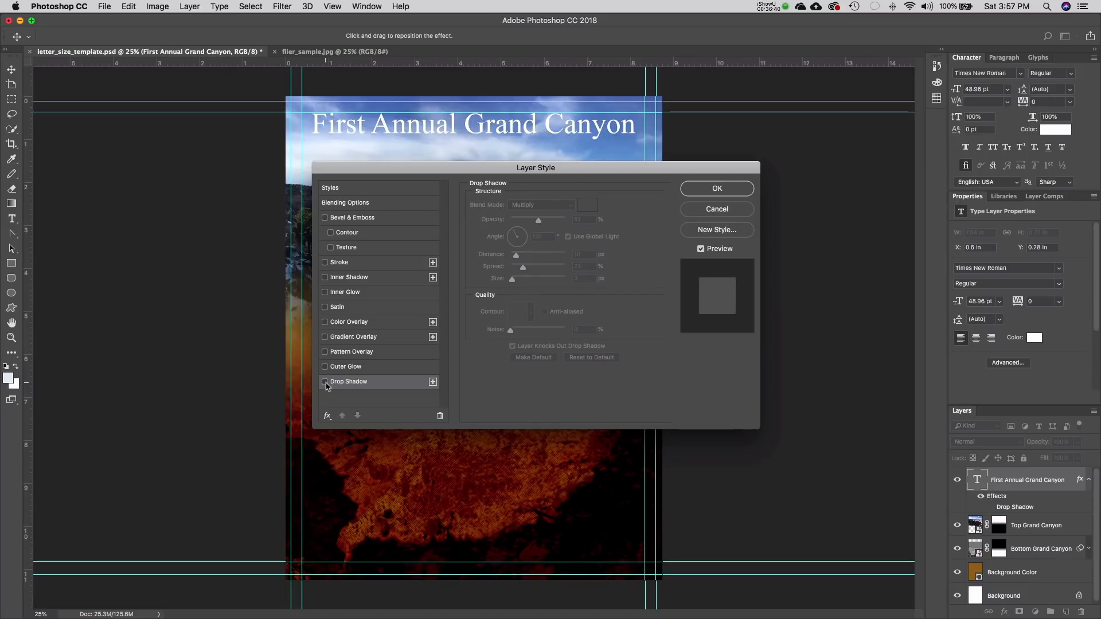
{"action": "left_click", "coordinate": [325, 382]}
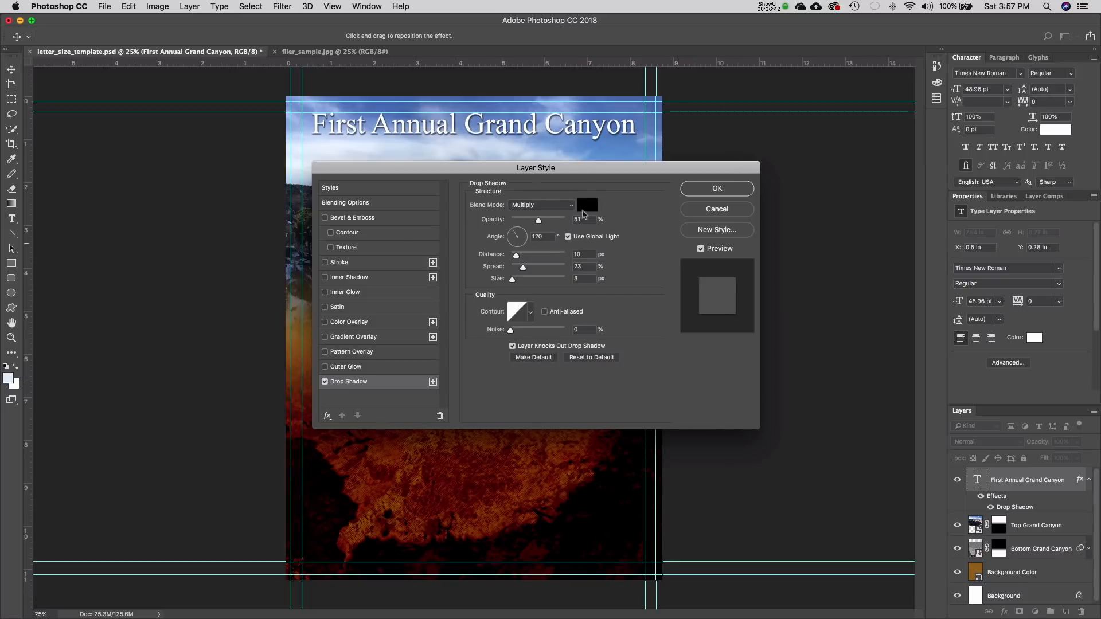
{"action": "left_click", "coordinate": [684, 189]}
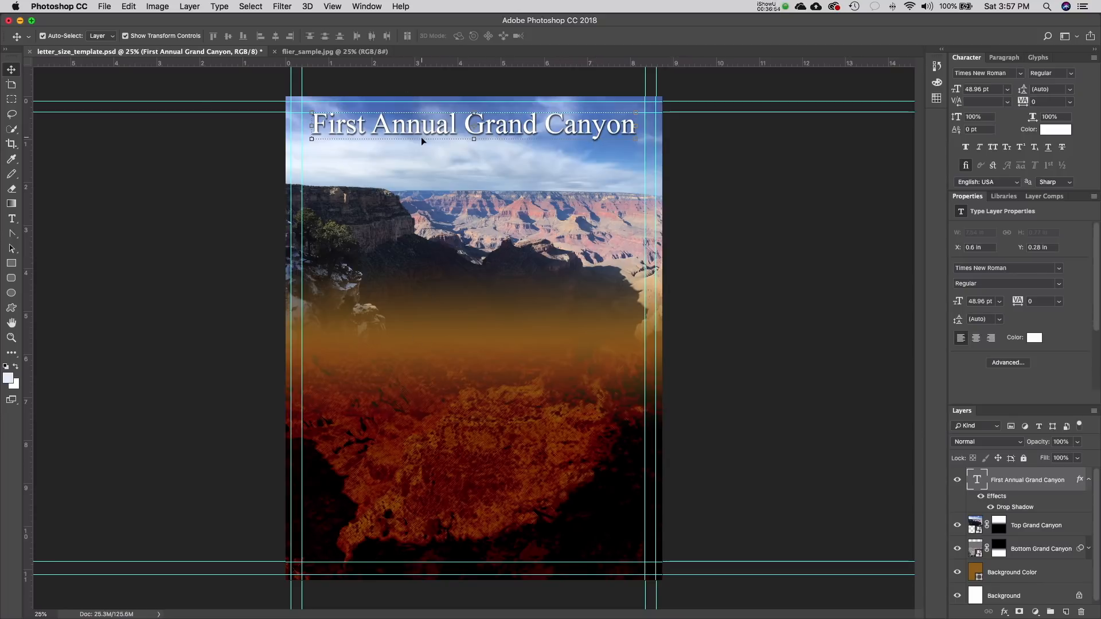
{"action": "left_click", "coordinate": [701, 198]}
- Save the First Annual Grand Canyon title's layer effects as a new style named Dropshadow Text
{"action": "left_click", "coordinate": [537, 125]}
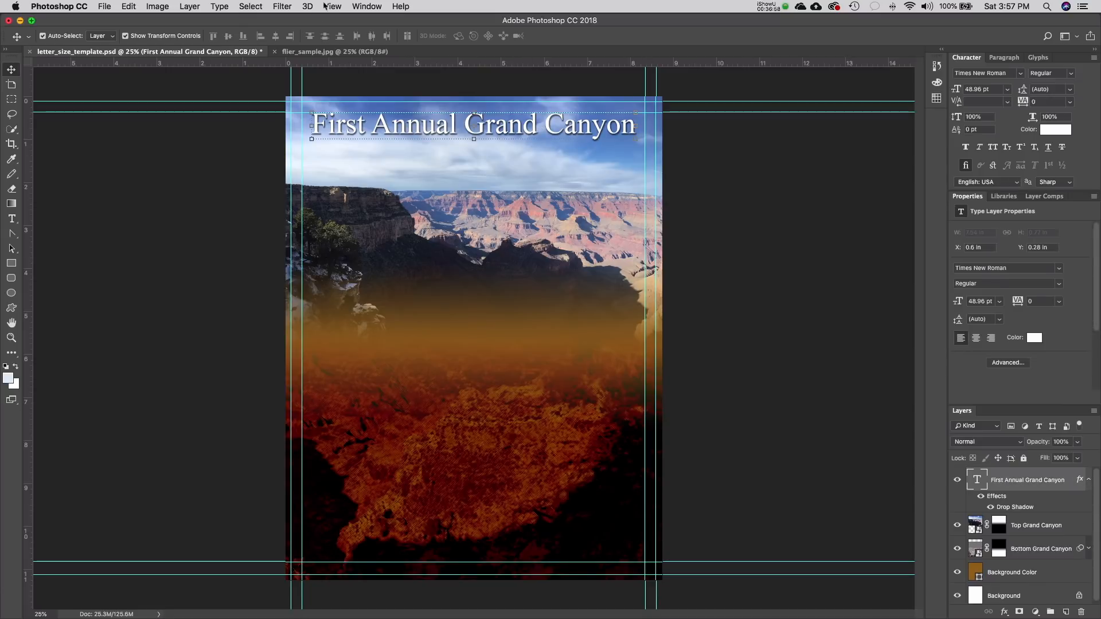
{"action": "left_click", "coordinate": [362, 7]}
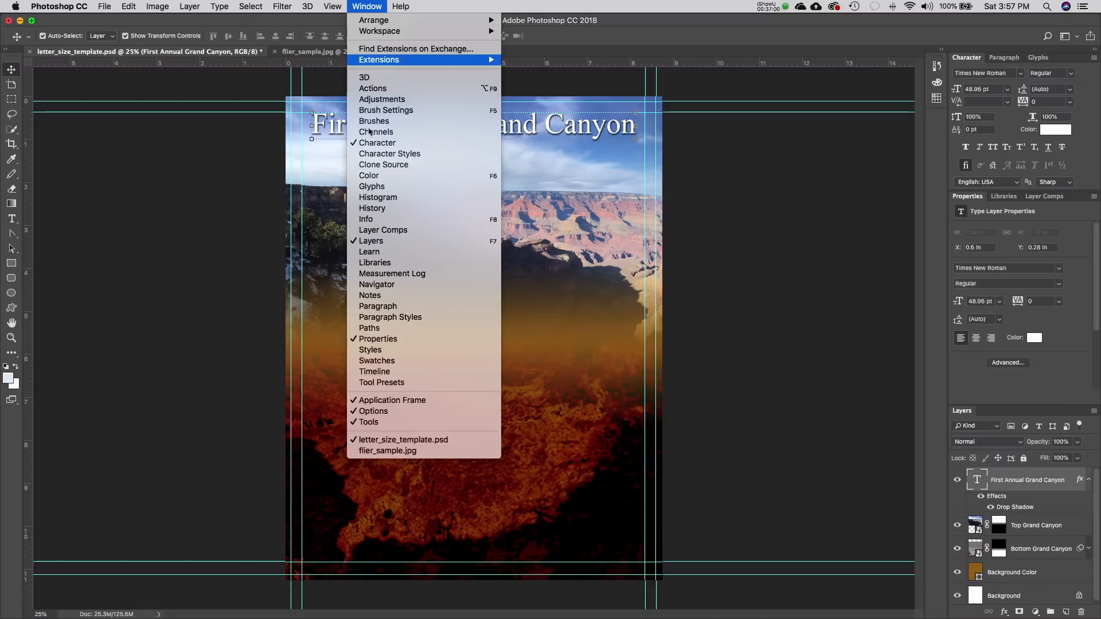
{"action": "left_click", "coordinate": [400, 352]}
{"action": "left_click_drag", "start_coordinate": [504, 101], "coordinate": [850, 150]}
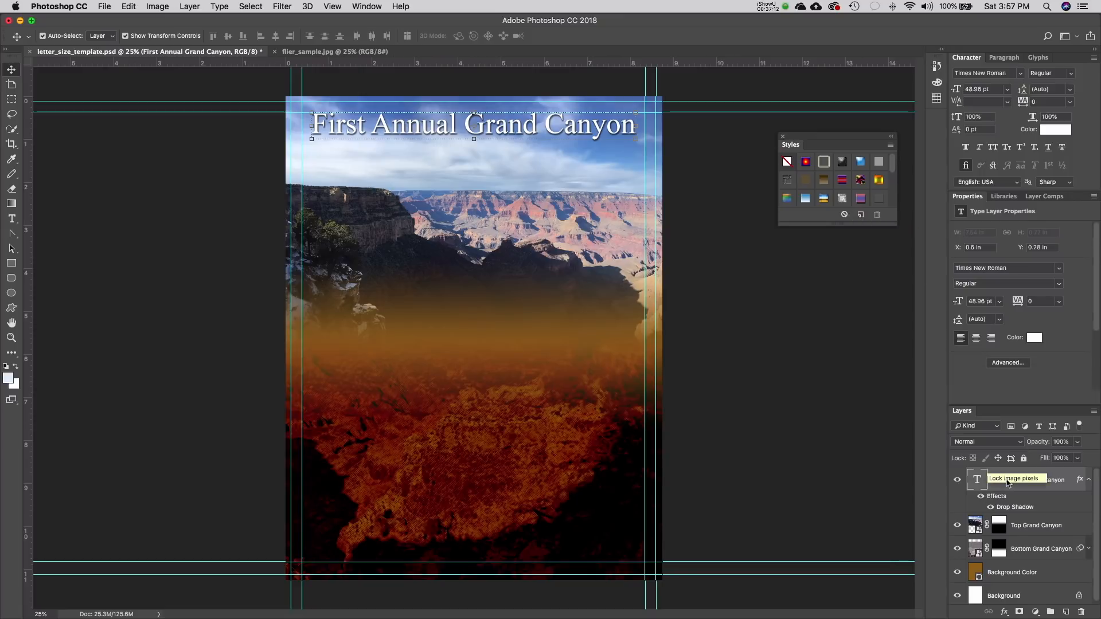
{"action": "left_click", "coordinate": [860, 214]}
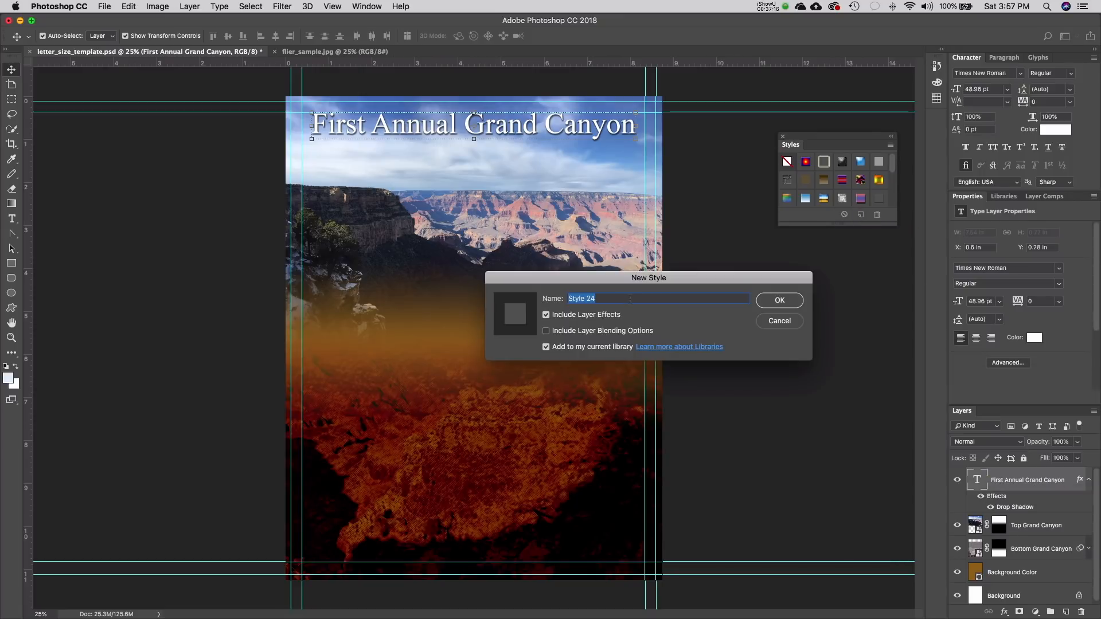
{"action": "type", "text": "Dropshadow Text"}
{"action": "left_click", "coordinate": [771, 305]}
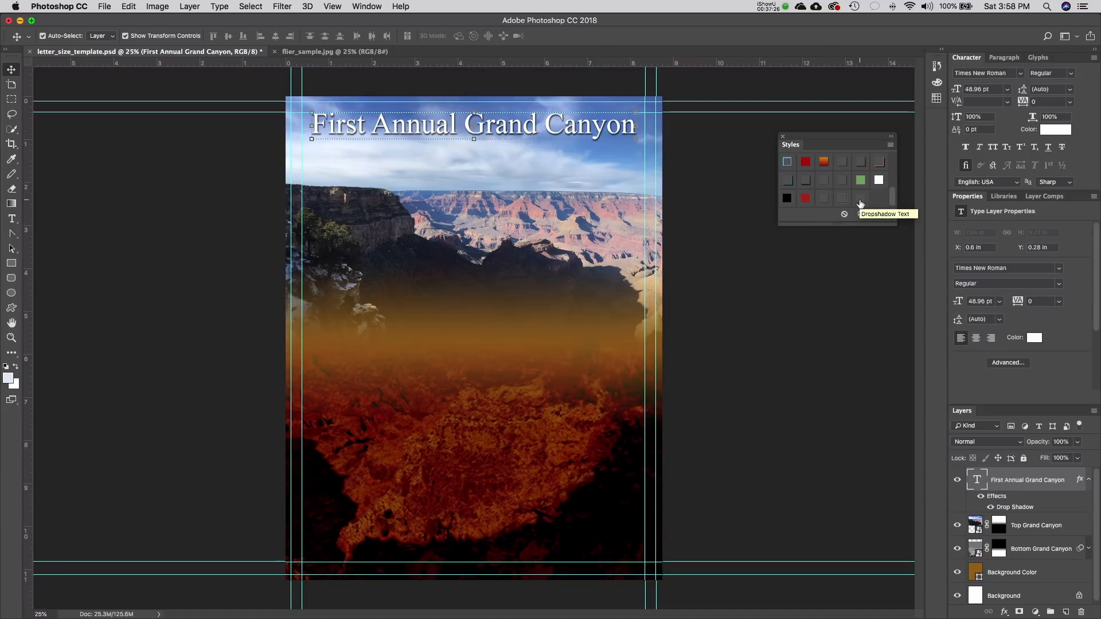
{"action": "left_click", "coordinate": [724, 219]}
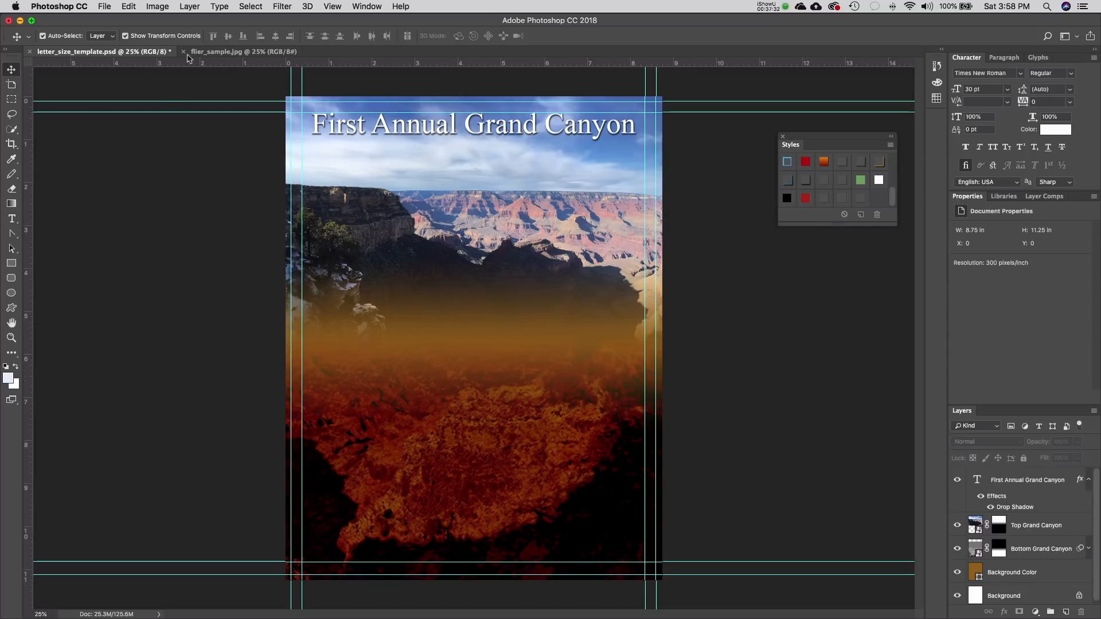
- Check flier_sample.jpg for reference, and add the text PET FESTIVAL in Impact below the title in letter_size_template.psd
{"action": "left_click", "coordinate": [209, 53]}
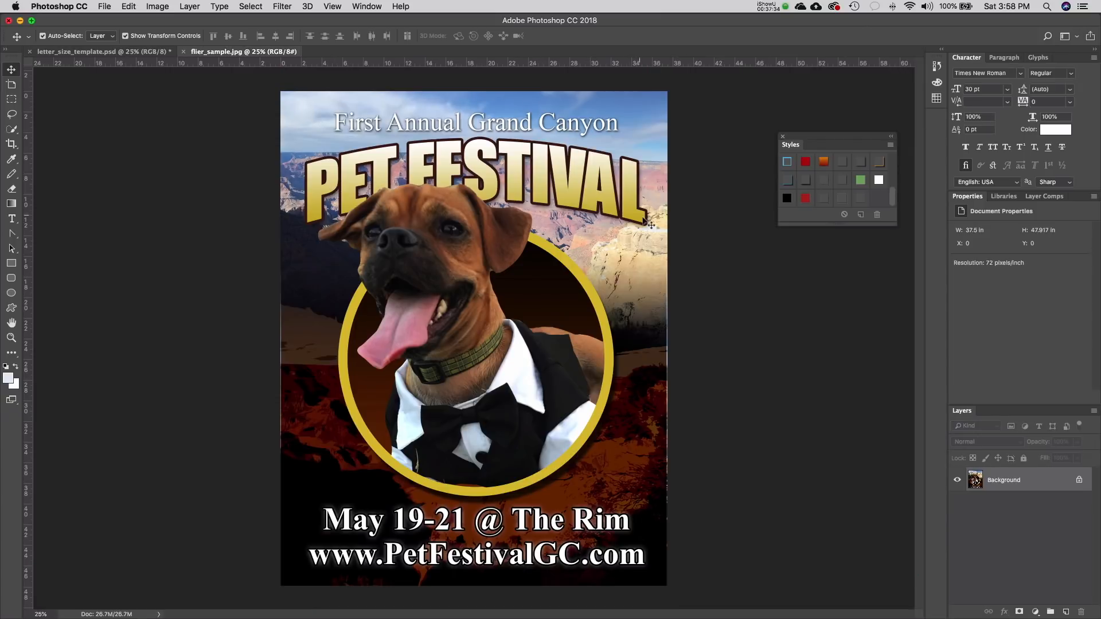
{"action": "left_click", "coordinate": [115, 52]}
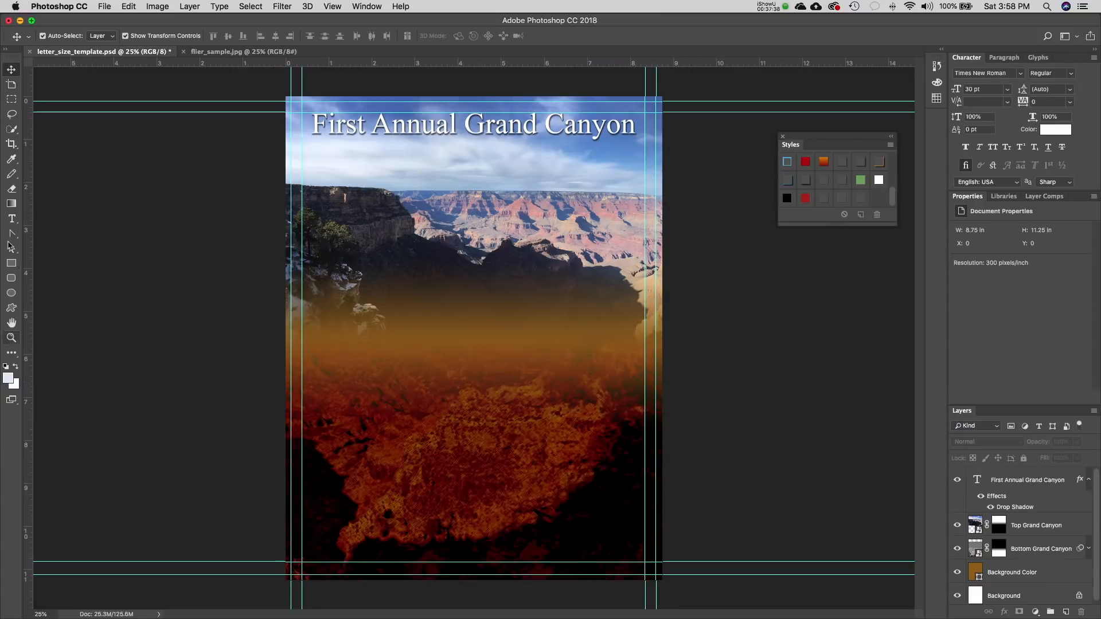
{"action": "key", "text": "t"}
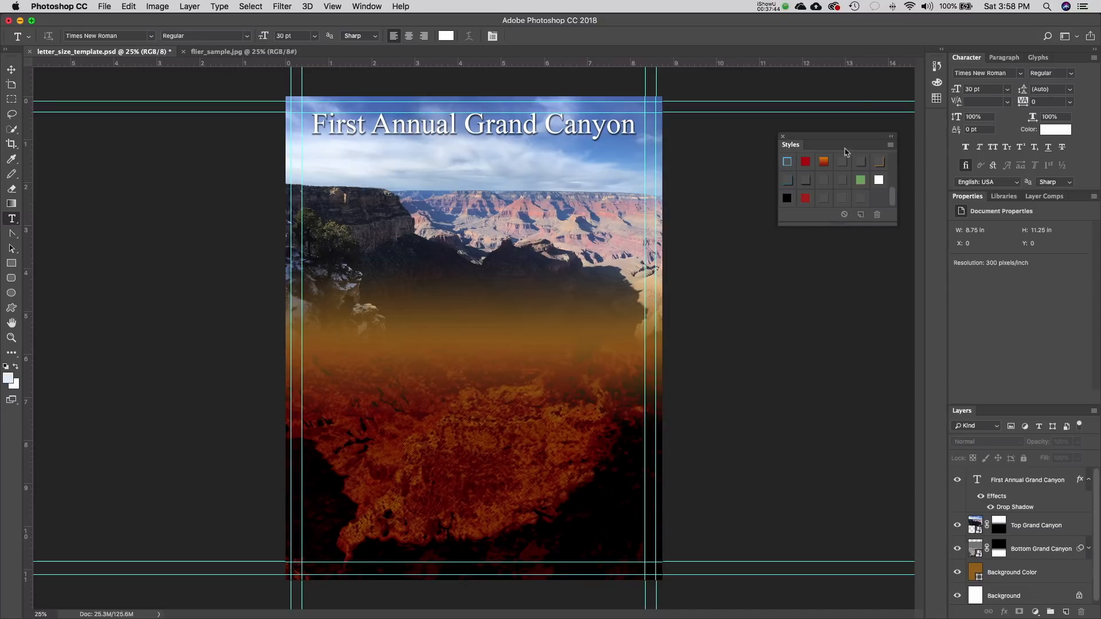
{"action": "left_click", "coordinate": [1021, 74]}
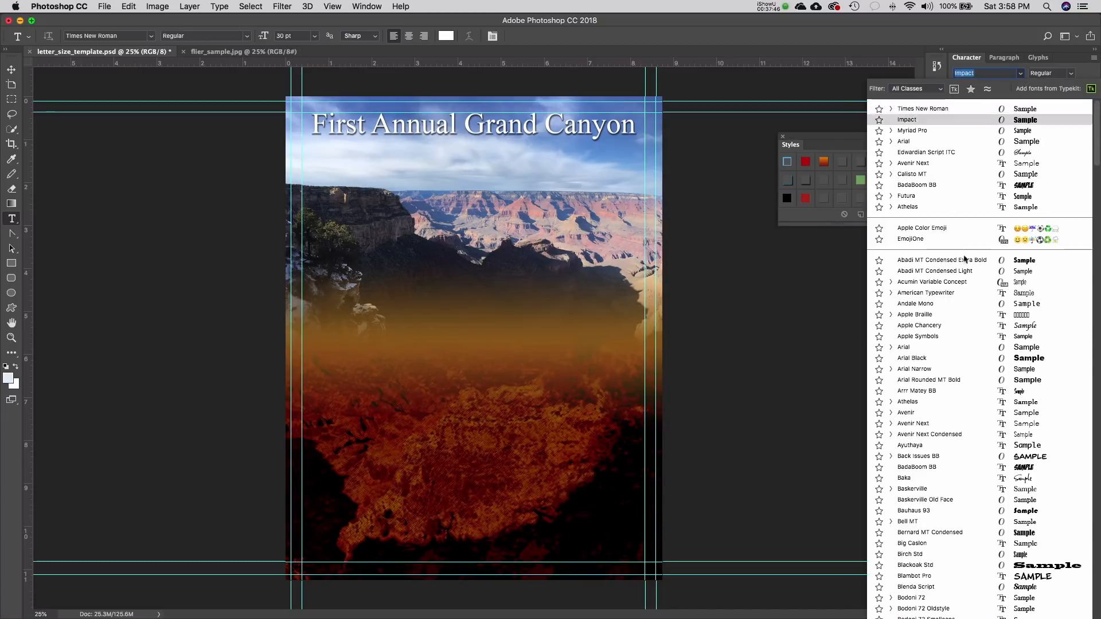
{"action": "left_click", "coordinate": [945, 121]}
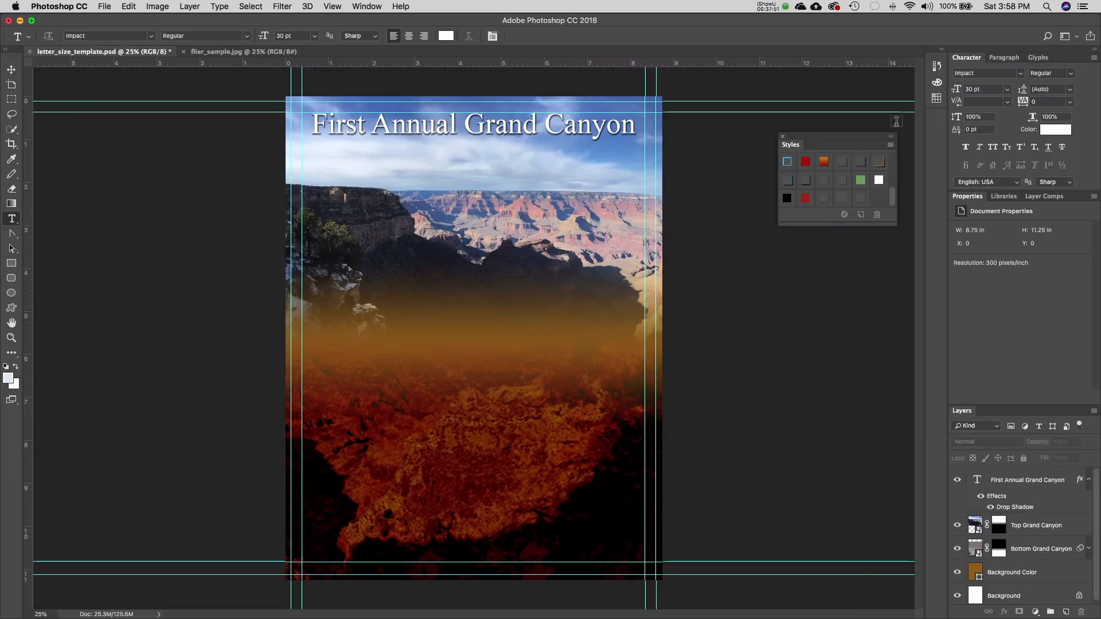
{"action": "left_click", "coordinate": [356, 179]}
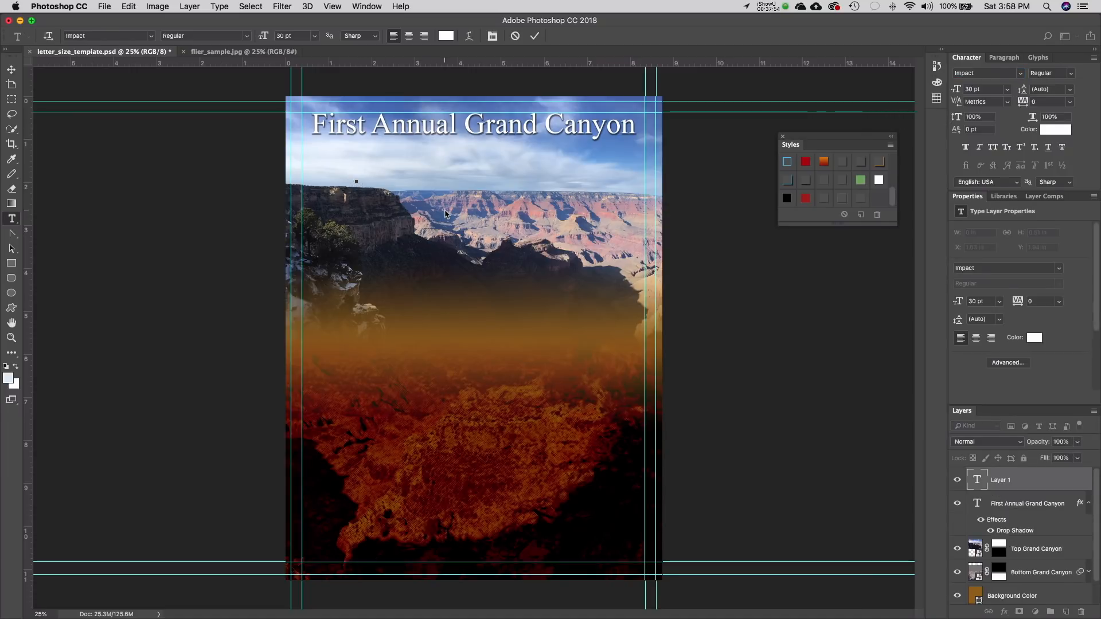
{"action": "type", "text": "PET FEST"}
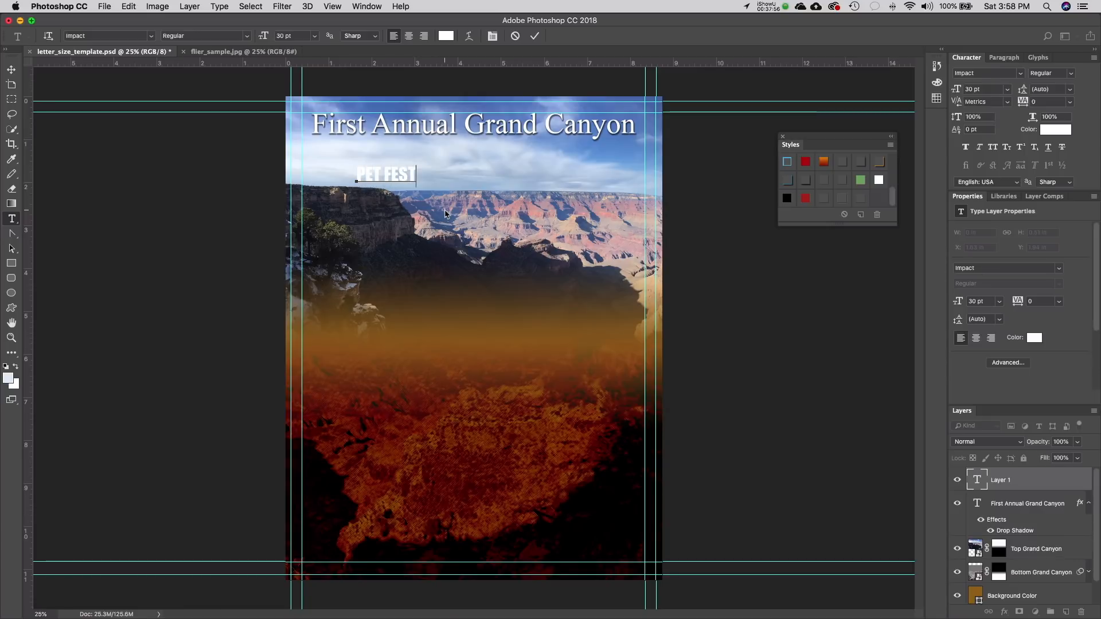
{"action": "type", "text": "IVAL"}
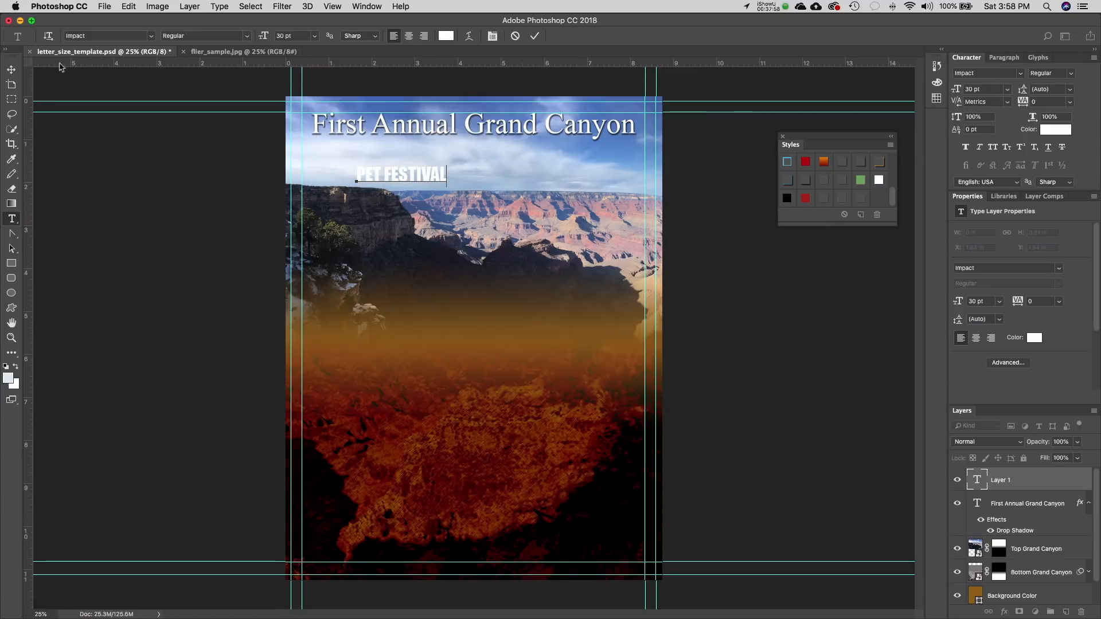
- Scale the PET FESTIVAL text up to about 106 pt and place it centered just below the title
{"action": "left_click", "coordinate": [10, 70]}
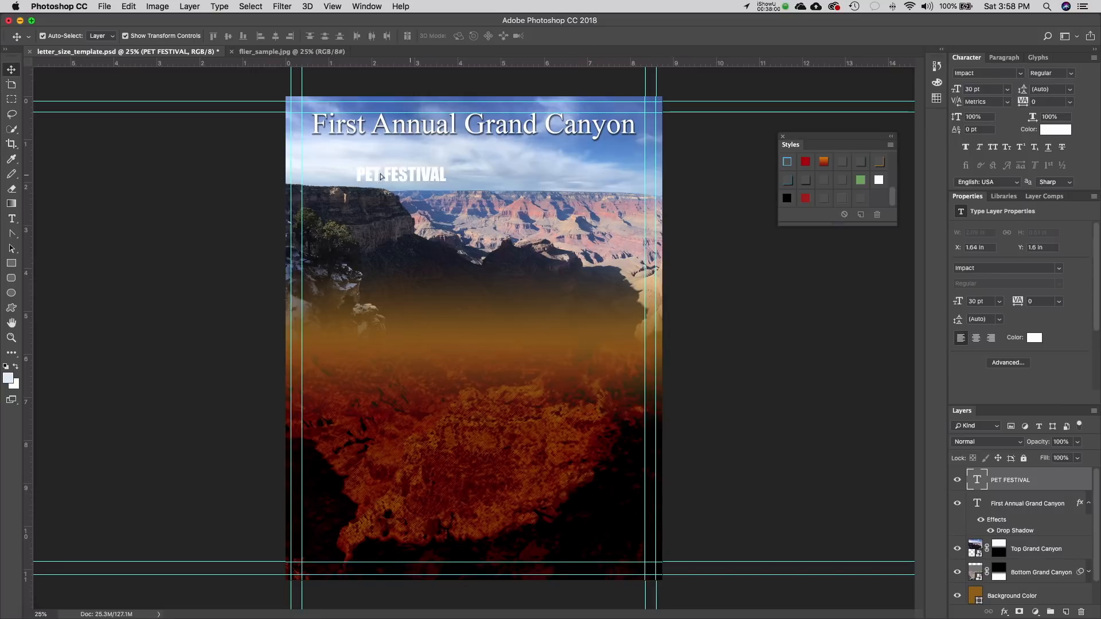
{"action": "left_click_drag", "start_coordinate": [406, 173], "coordinate": [649, 284]}
{"action": "key", "text": "Return"}
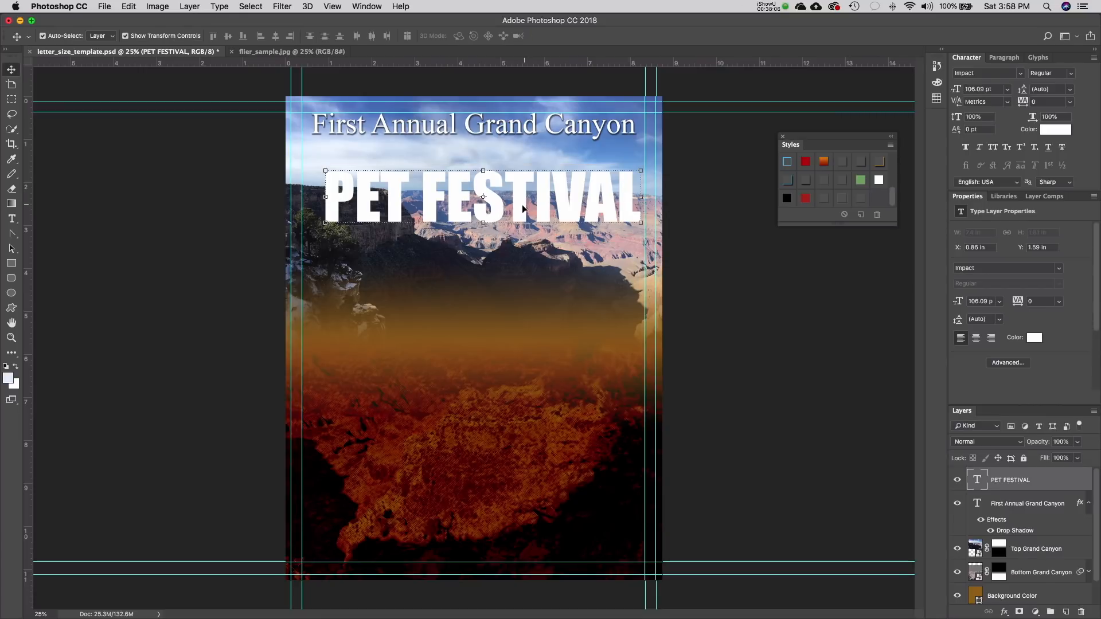
{"action": "left_click_drag", "start_coordinate": [521, 212], "coordinate": [511, 193]}
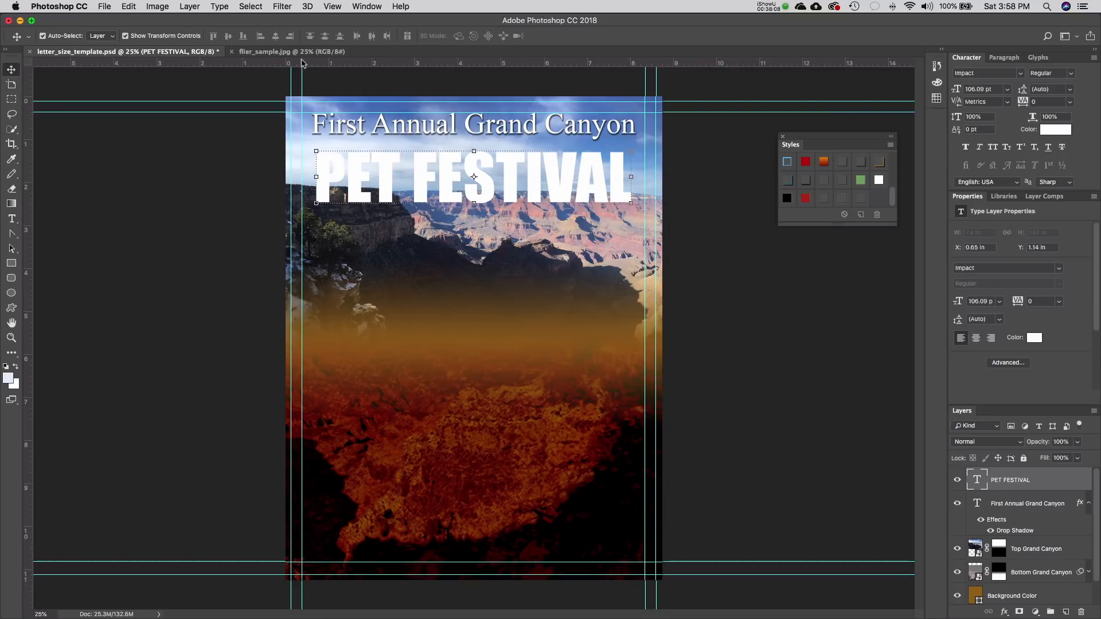
- Compare the layout with flier_sample.jpg and nudge the PET FESTIVAL text slightly up and to the left
{"action": "left_click", "coordinate": [288, 51]}
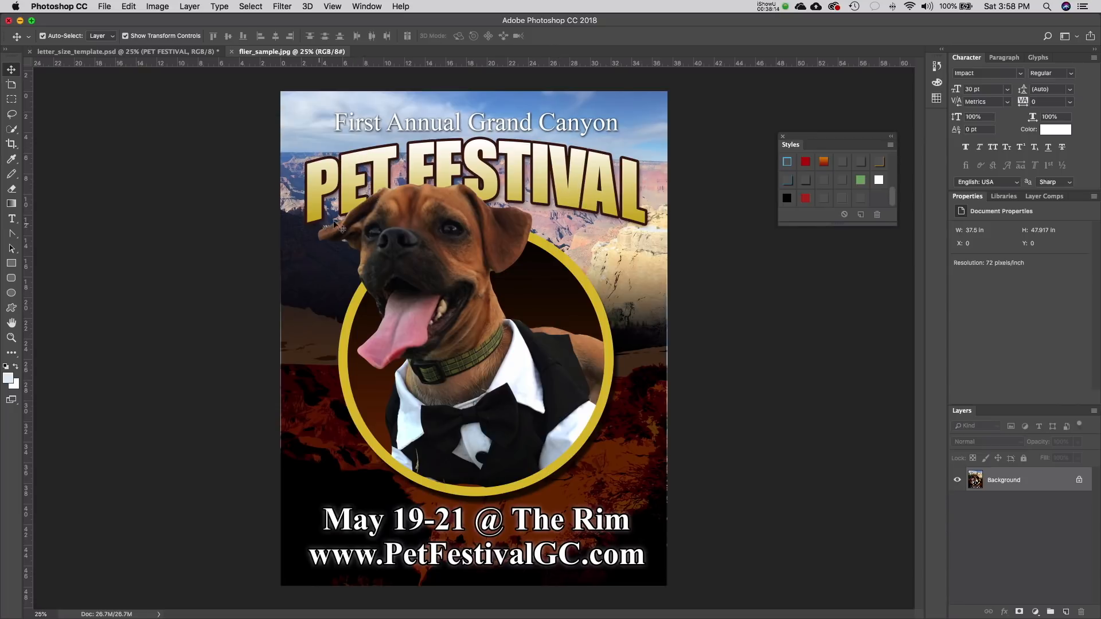
{"action": "left_click", "coordinate": [163, 52]}
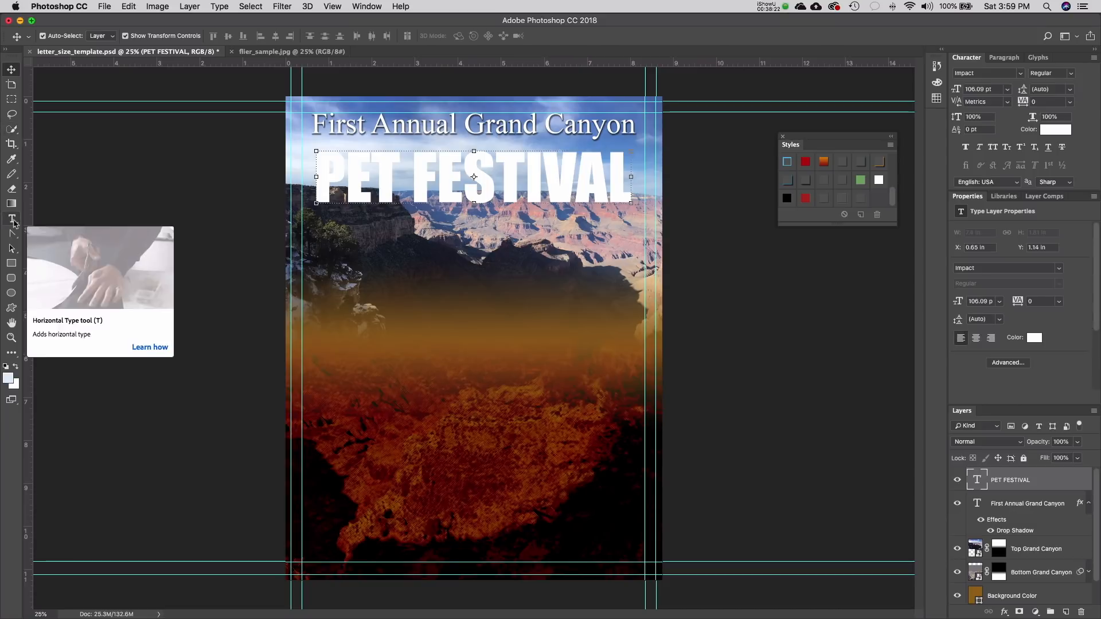
{"action": "left_click", "coordinate": [13, 220]}
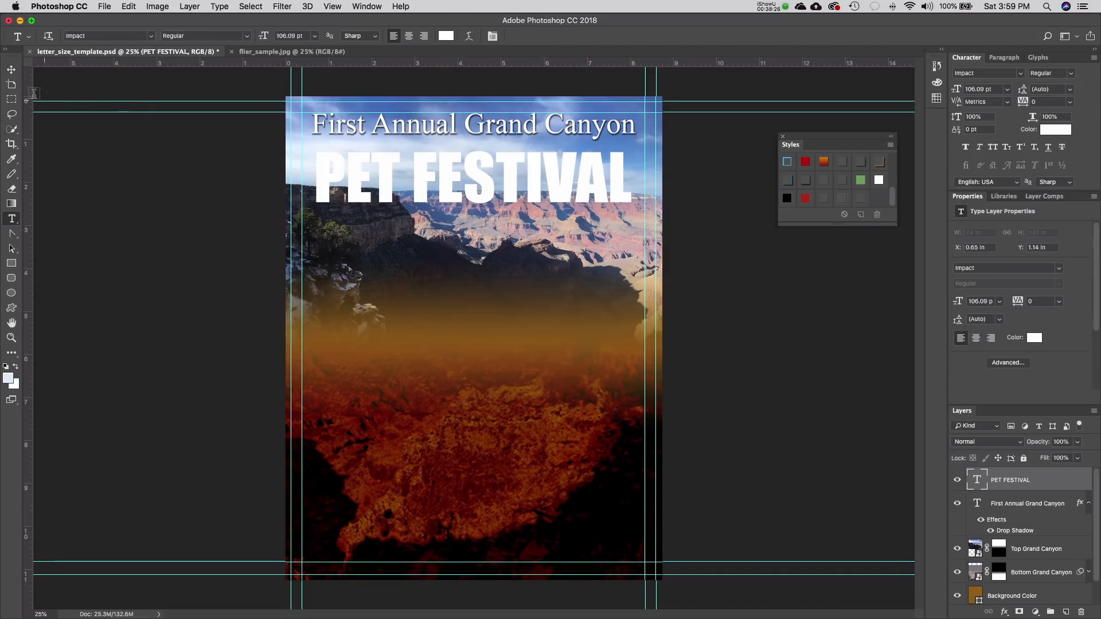
{"action": "key", "text": "v"}
{"action": "left_click_drag", "start_coordinate": [487, 186], "coordinate": [486, 185]}
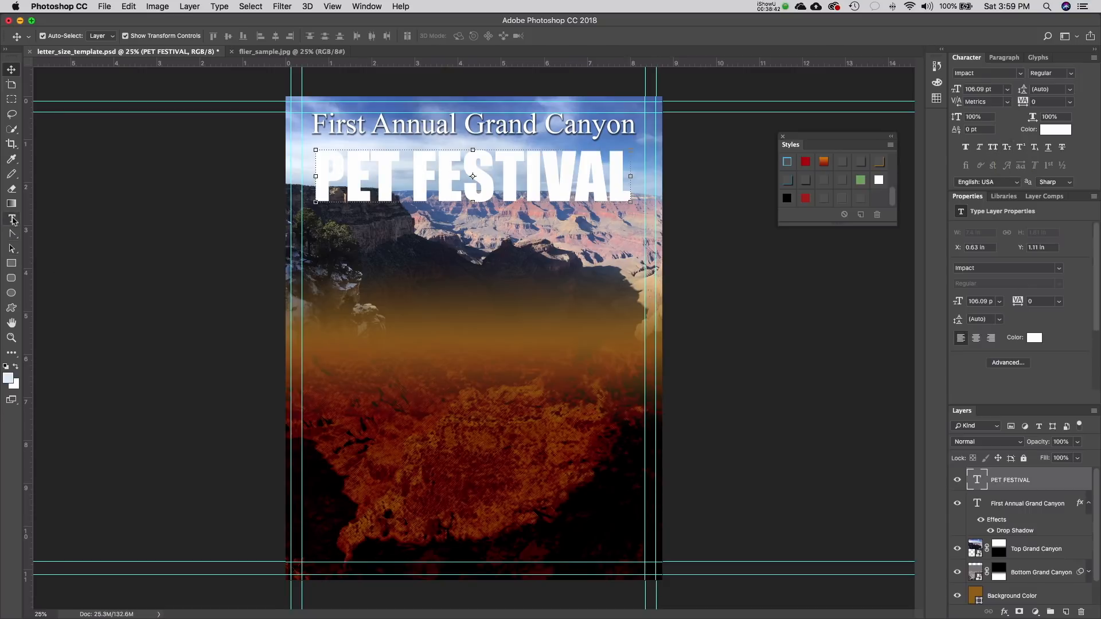
{"action": "left_click", "coordinate": [11, 218]}
{"action": "triple_click", "coordinate": [447, 168]}
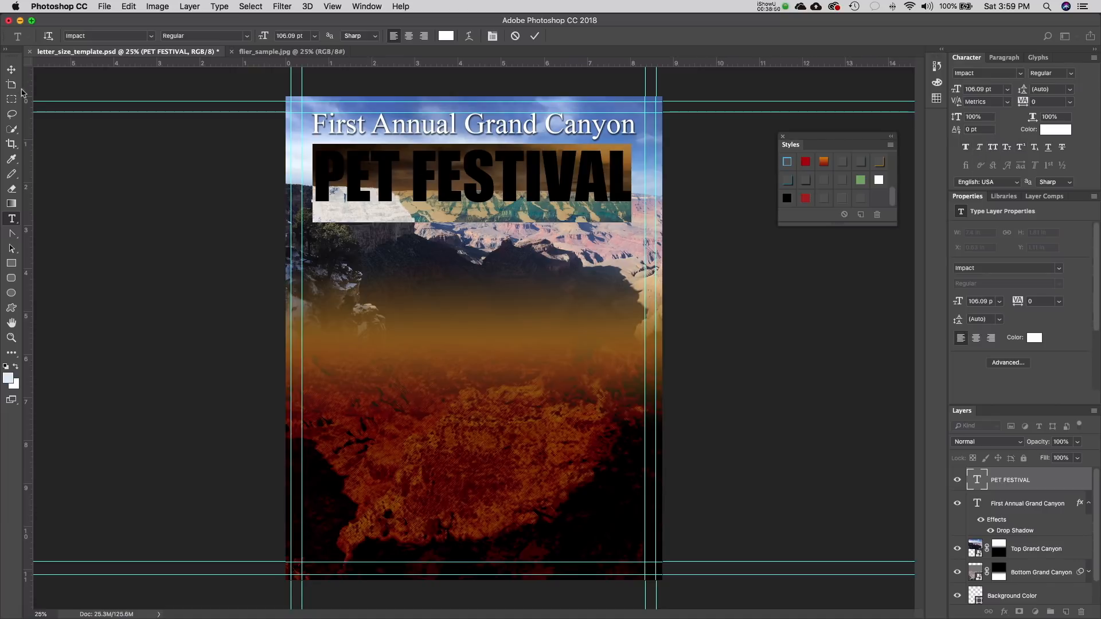
{"action": "left_click", "coordinate": [11, 69]}
{"action": "left_click", "coordinate": [797, 297]}
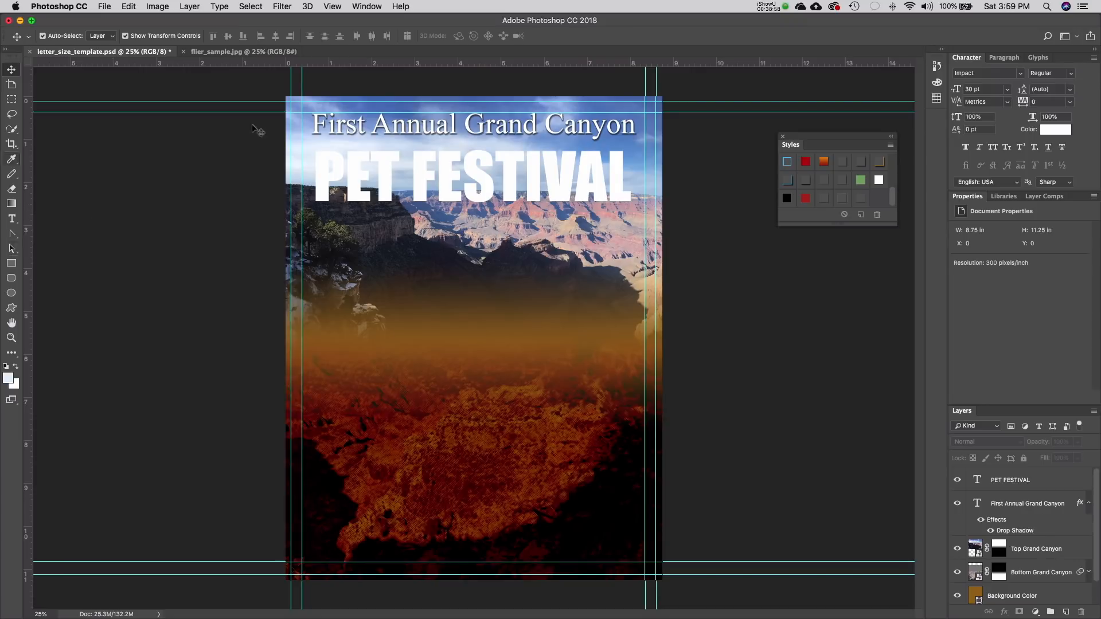
- Add an outside stroke layer effect to the PET FESTIVAL text and set its size to 16 px
{"action": "left_click", "coordinate": [452, 183]}
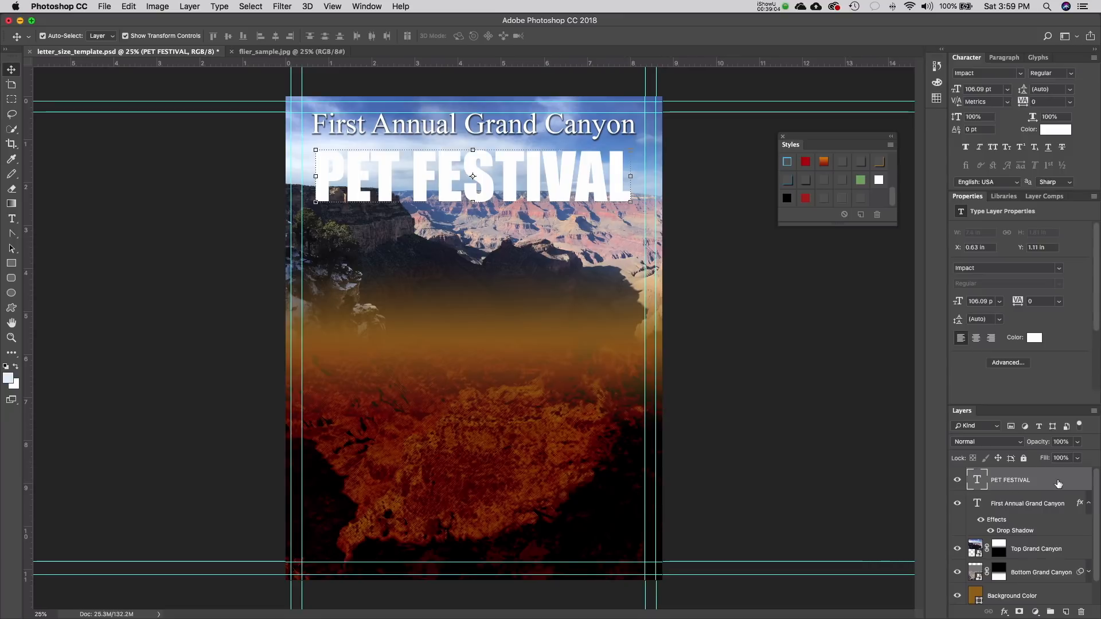
{"action": "left_click", "coordinate": [1004, 612]}
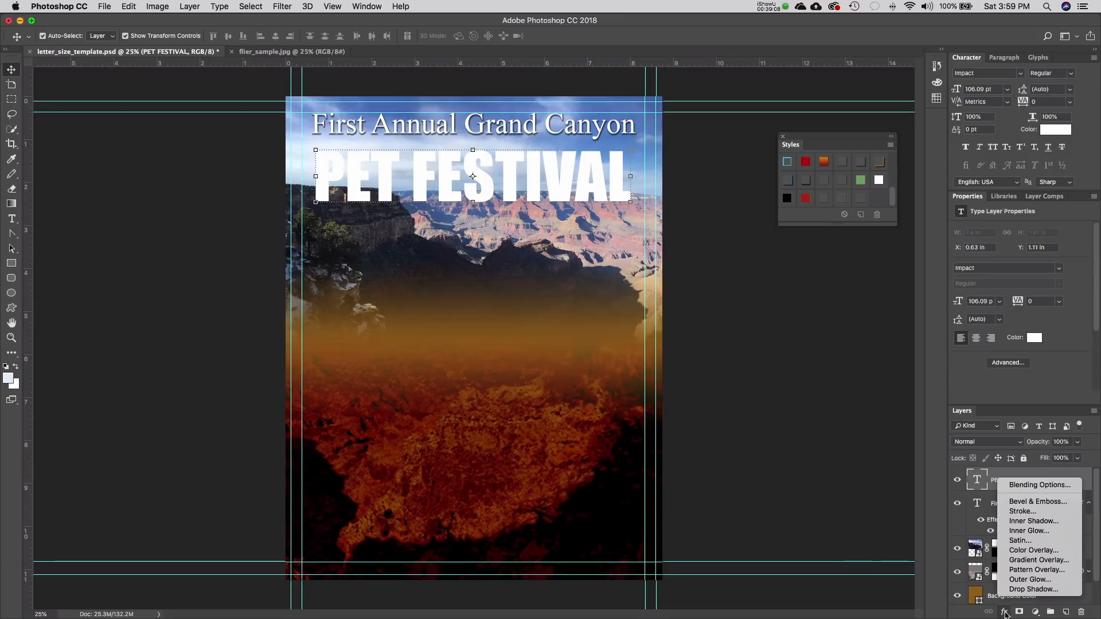
{"action": "left_click", "coordinate": [1031, 511]}
{"action": "left_click_drag", "start_coordinate": [604, 172], "coordinate": [766, 256]}
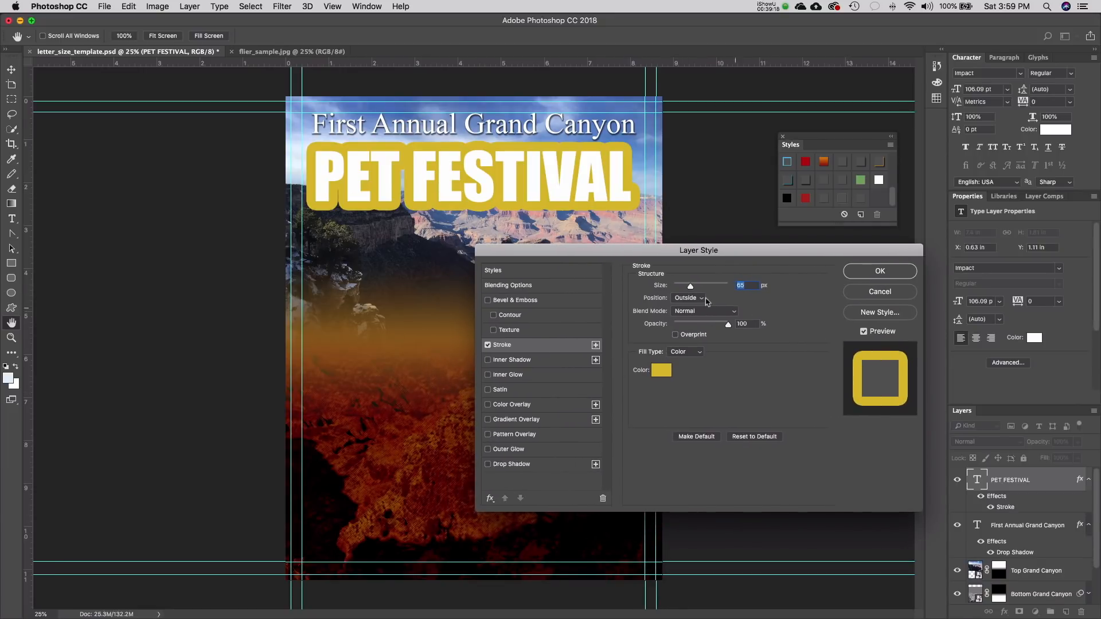
{"action": "left_click_drag", "start_coordinate": [690, 290], "coordinate": [681, 290]}
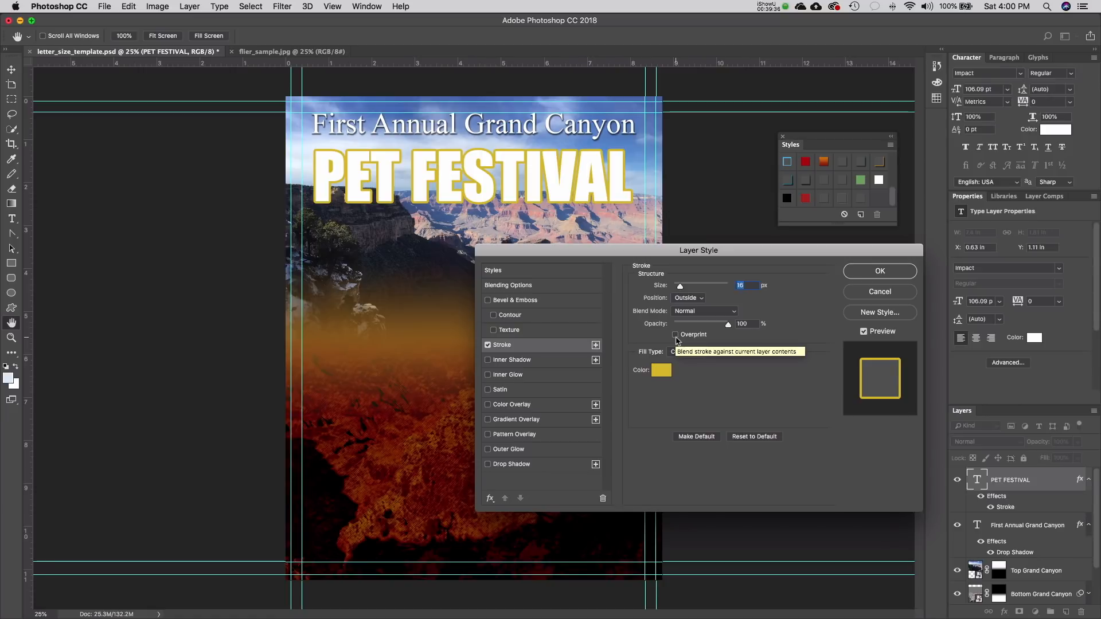
- Change the PET FESTIVAL stroke color to a brown near 8d5301, sampling tones from the lower canyon image and slightly darkening the pick
{"action": "left_click", "coordinate": [661, 371]}
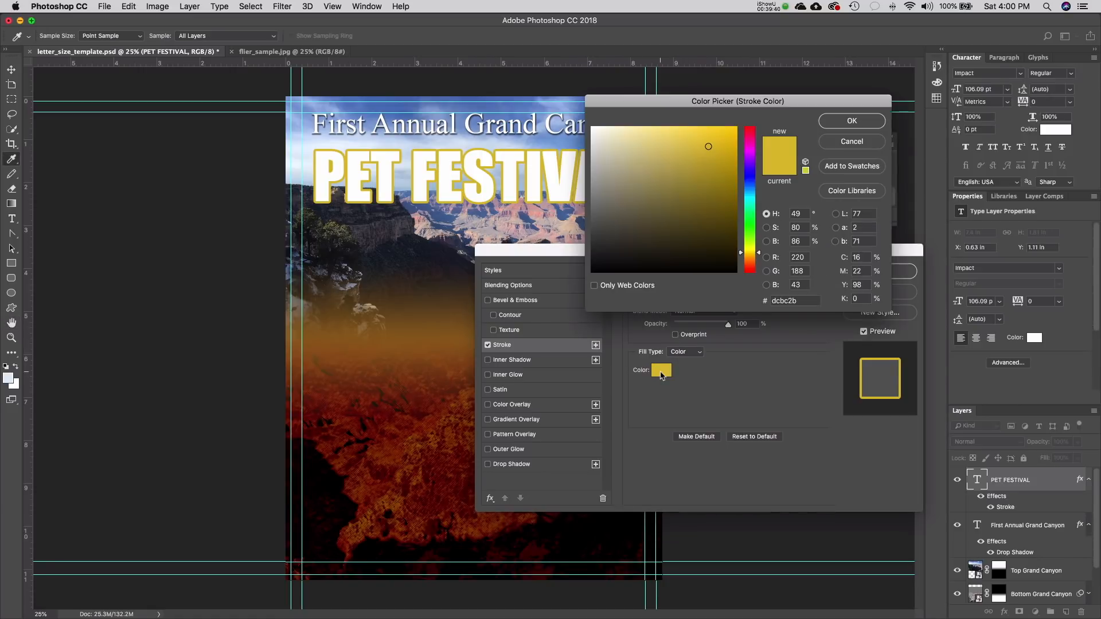
{"action": "left_click", "coordinate": [339, 519]}
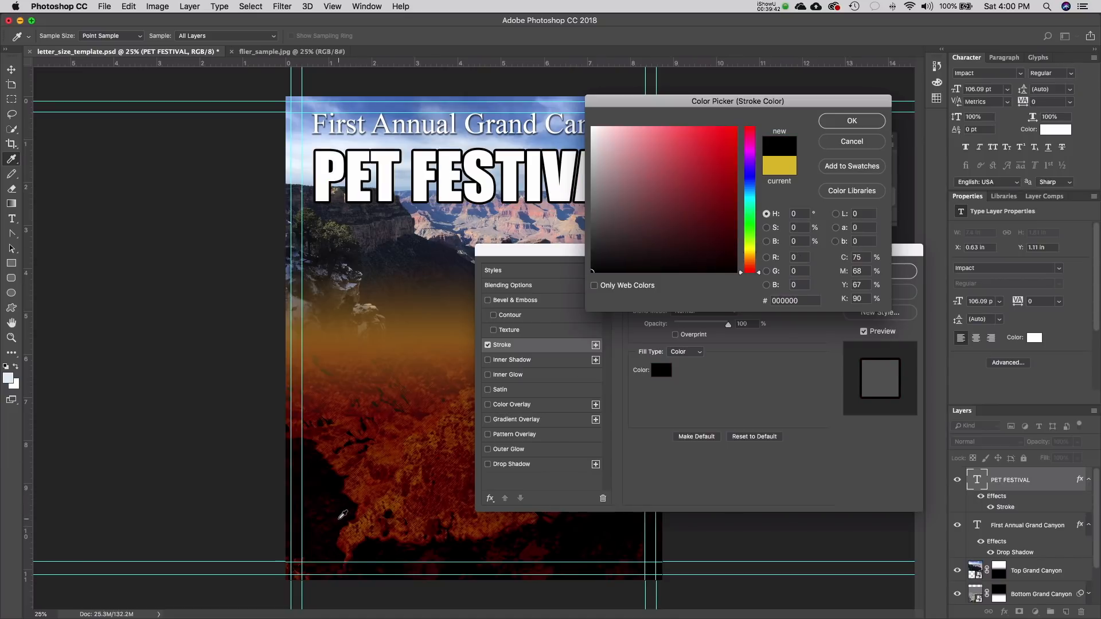
{"action": "mouse_move", "coordinate": [324, 399]}
{"action": "left_mouse_down"}
{"action": "mouse_move", "coordinate": [364, 394]}
{"action": "mouse_move", "coordinate": [380, 456]}
{"action": "mouse_move", "coordinate": [418, 438]}
{"action": "mouse_move", "coordinate": [434, 464]}
{"action": "mouse_move", "coordinate": [392, 446]}
{"action": "mouse_move", "coordinate": [404, 412]}
{"action": "left_mouse_up"}
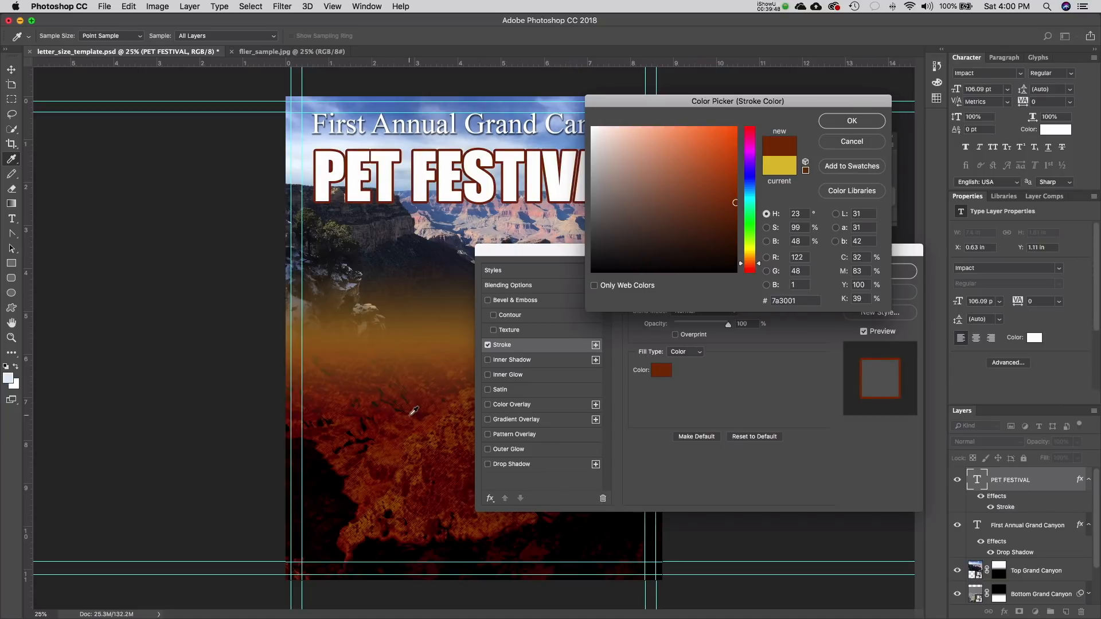
{"action": "left_click", "coordinate": [423, 396]}
{"action": "left_click", "coordinate": [423, 402]}
{"action": "left_click", "coordinate": [417, 423]}
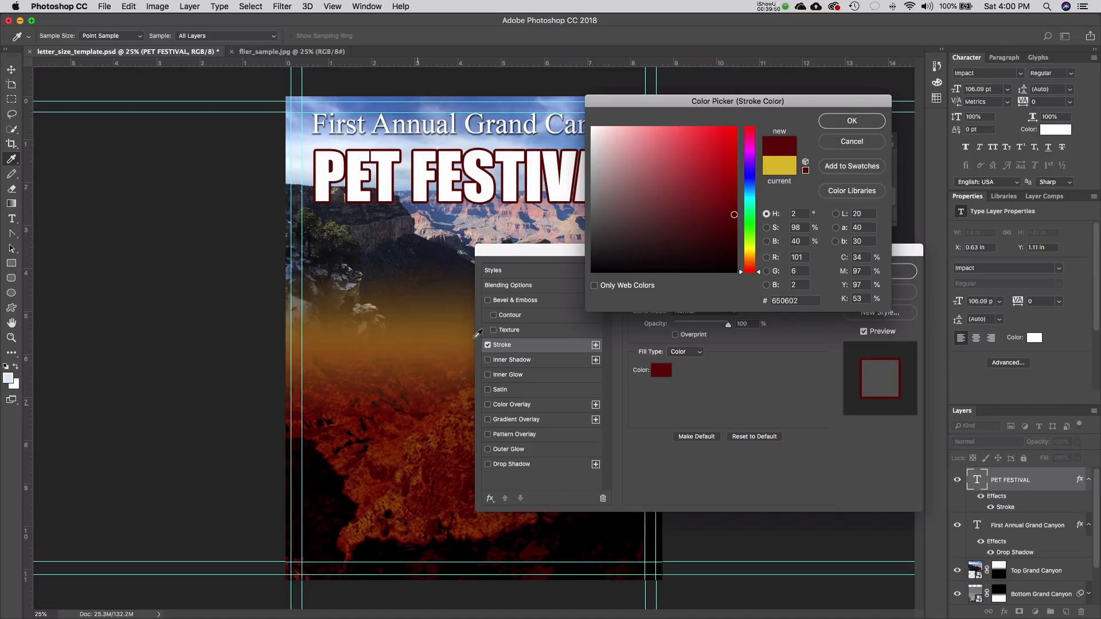
{"action": "mouse_move", "coordinate": [728, 217]}
{"action": "left_mouse_down"}
{"action": "mouse_move", "coordinate": [713, 241]}
{"action": "mouse_move", "coordinate": [709, 223]}
{"action": "mouse_move", "coordinate": [696, 225]}
{"action": "mouse_move", "coordinate": [719, 230]}
{"action": "left_mouse_up"}
{"action": "left_click", "coordinate": [428, 395]}
{"action": "left_click", "coordinate": [426, 397]}
{"action": "left_click", "coordinate": [439, 398]}
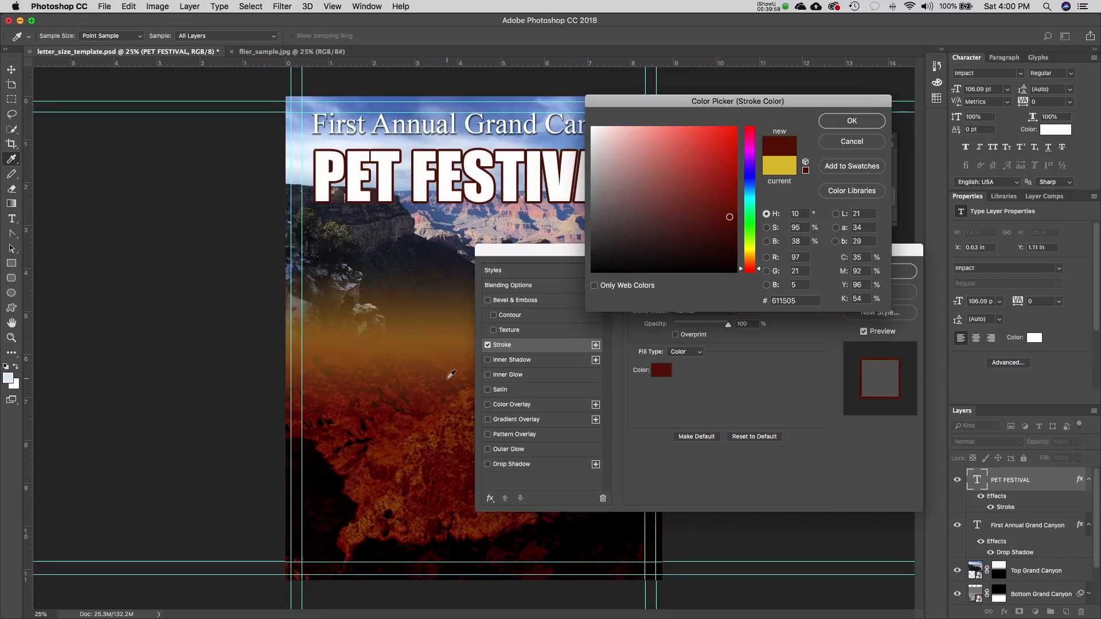
{"action": "left_click", "coordinate": [439, 441]}
{"action": "left_click", "coordinate": [438, 441]}
{"action": "left_click", "coordinate": [446, 422]}
{"action": "left_click", "coordinate": [445, 411]}
{"action": "left_click", "coordinate": [441, 396]}
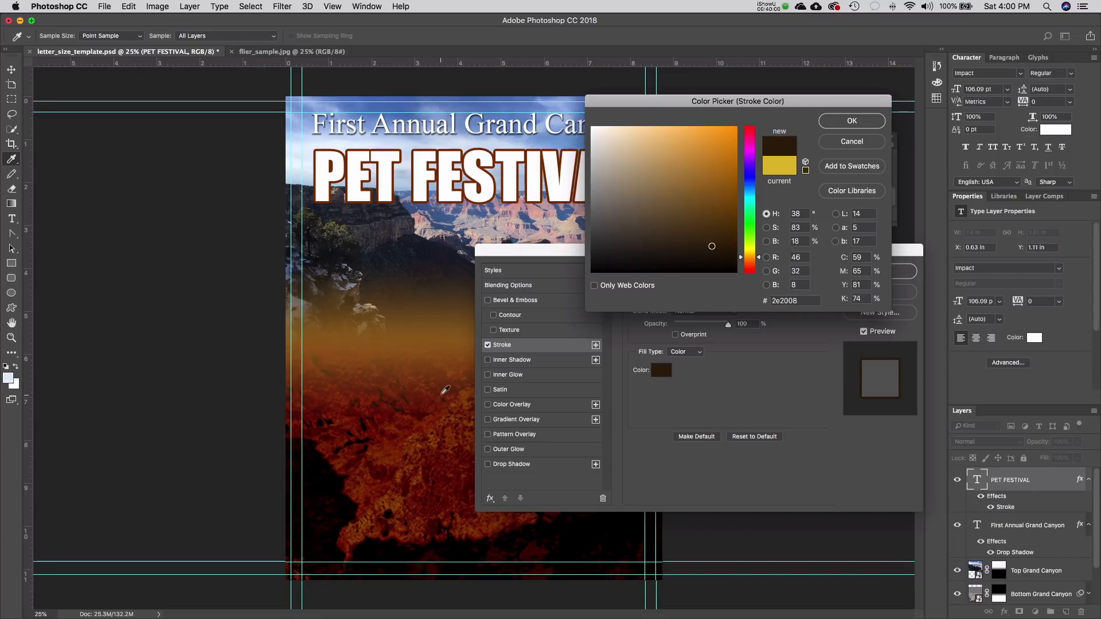
{"action": "left_click", "coordinate": [451, 417]}
{"action": "left_click", "coordinate": [438, 435]}
{"action": "left_click", "coordinate": [433, 438]}
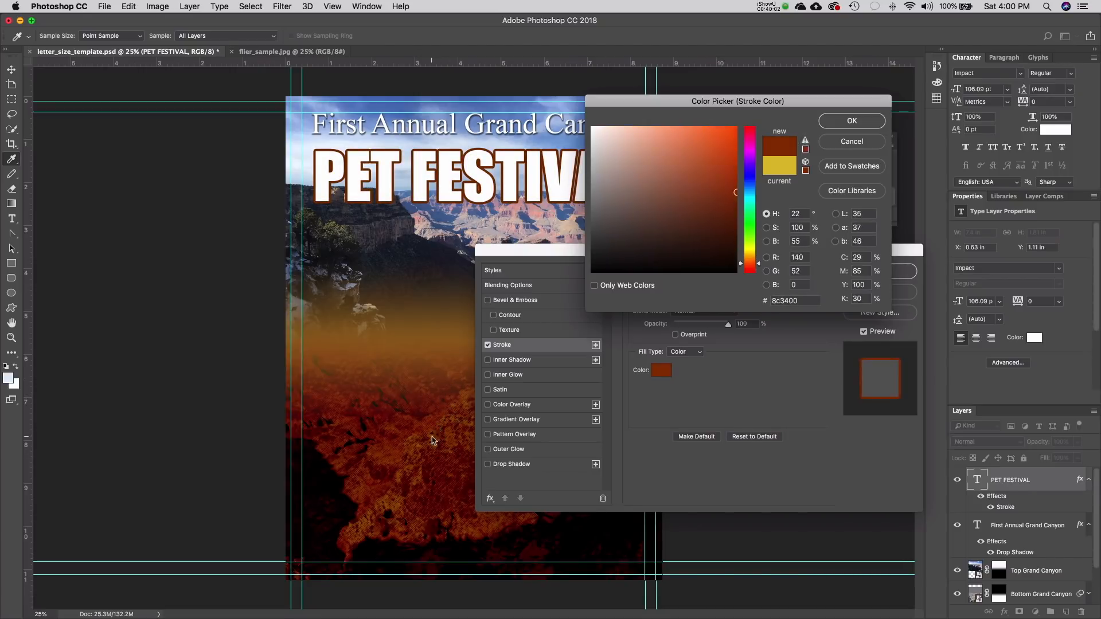
{"action": "left_click", "coordinate": [431, 431]}
{"action": "left_click", "coordinate": [435, 434]}
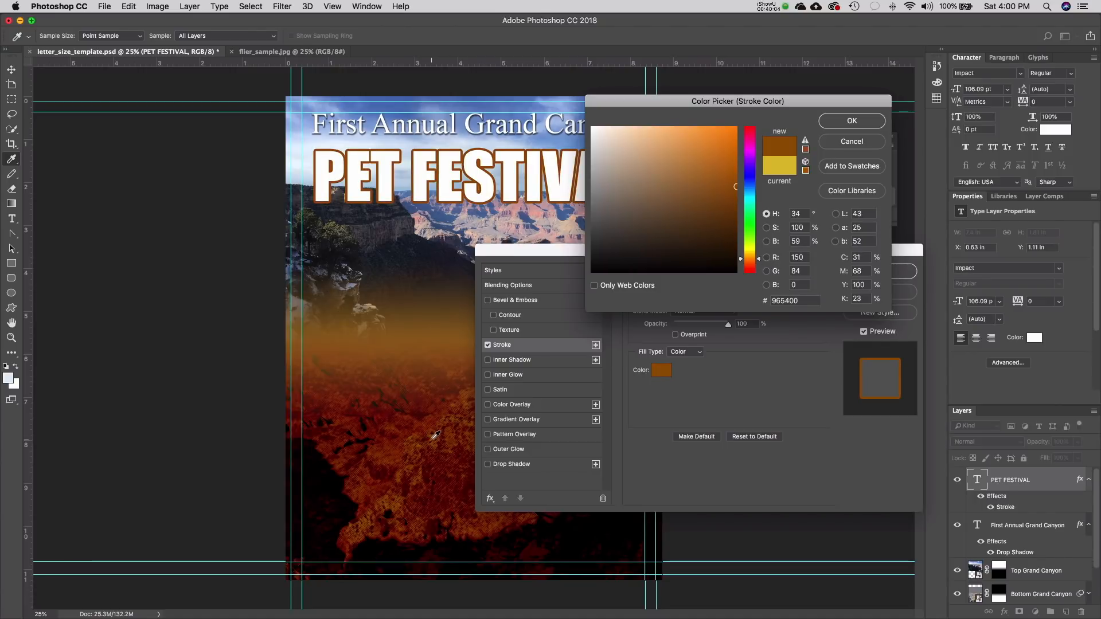
{"action": "left_click", "coordinate": [473, 390]}
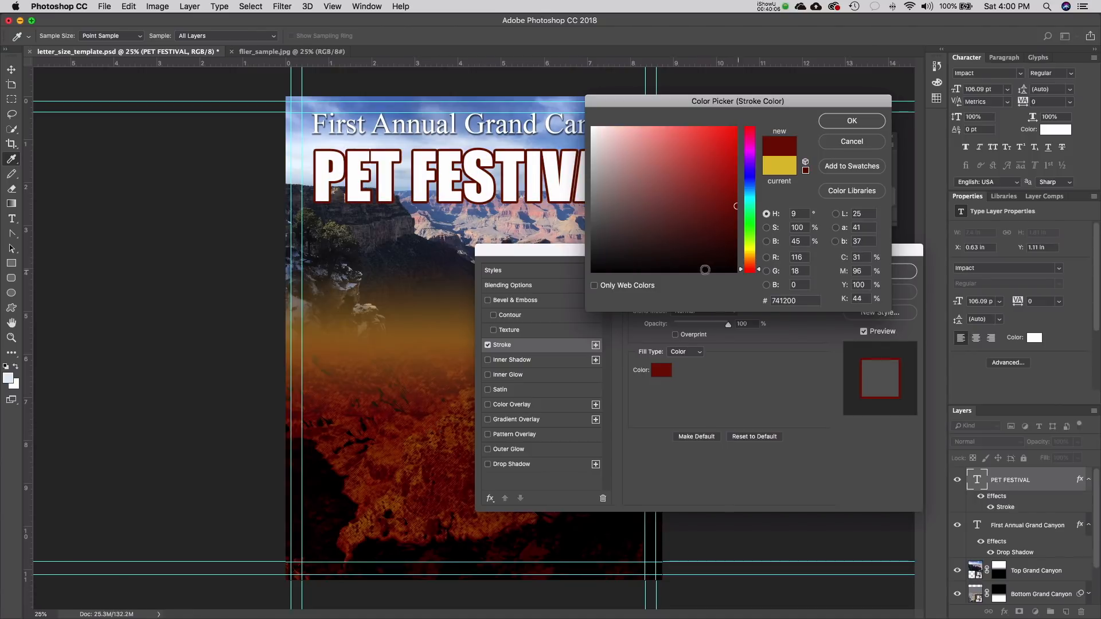
{"action": "left_click", "coordinate": [451, 440]}
{"action": "left_click_drag", "start_coordinate": [726, 206], "coordinate": [718, 225]}
{"action": "left_click", "coordinate": [731, 205]}
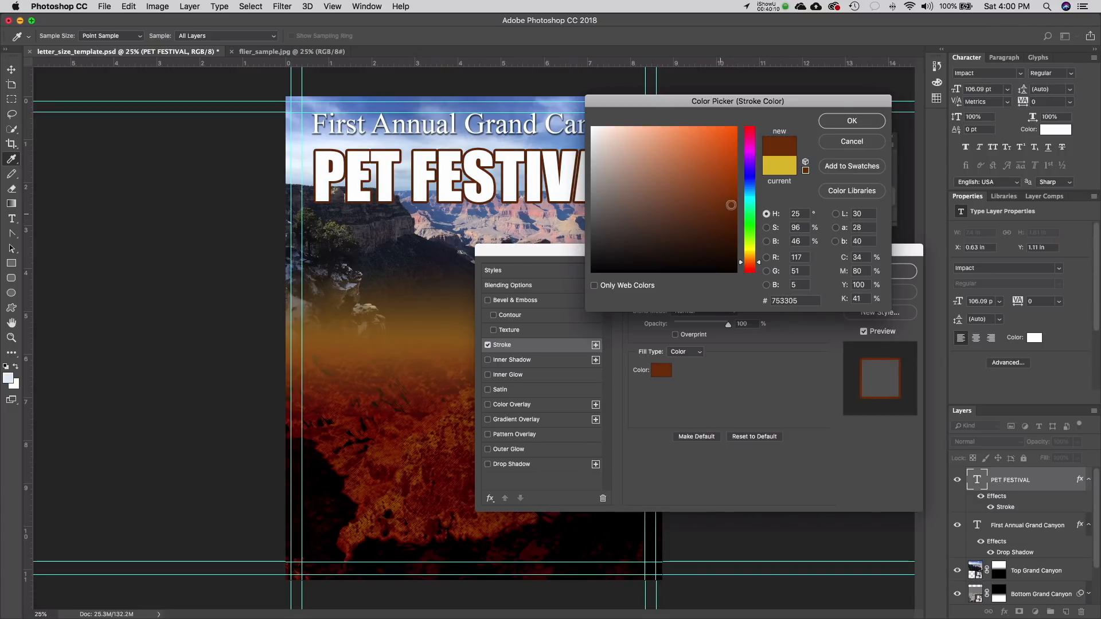
{"action": "left_click", "coordinate": [452, 403]}
{"action": "left_click", "coordinate": [459, 363]}
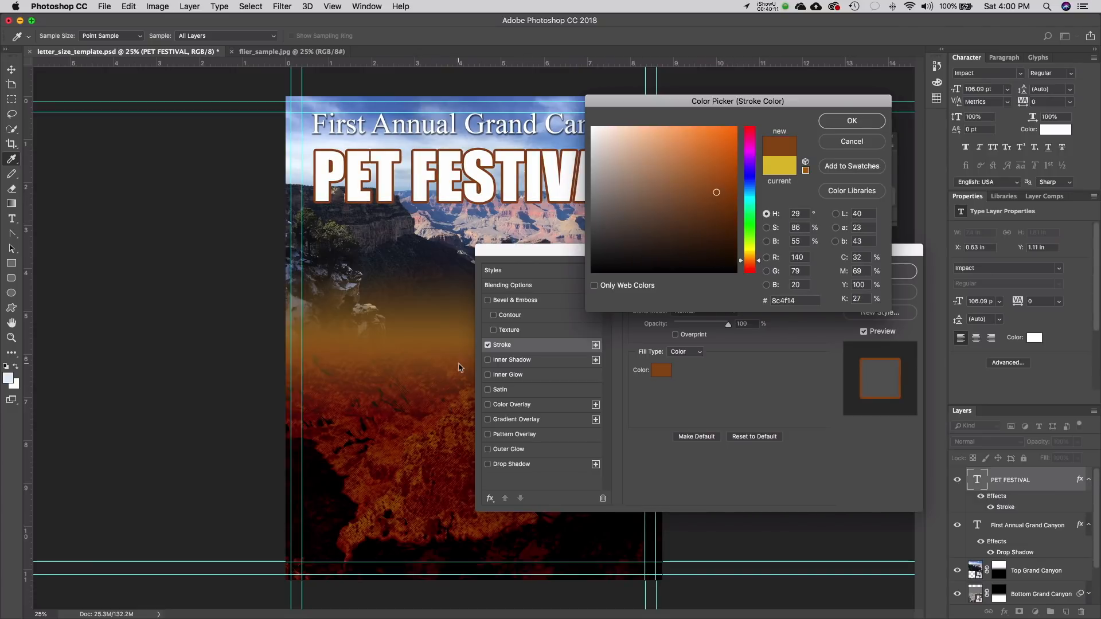
{"action": "left_click", "coordinate": [447, 410]}
{"action": "left_click", "coordinate": [455, 416]}
{"action": "left_click", "coordinate": [732, 191]}
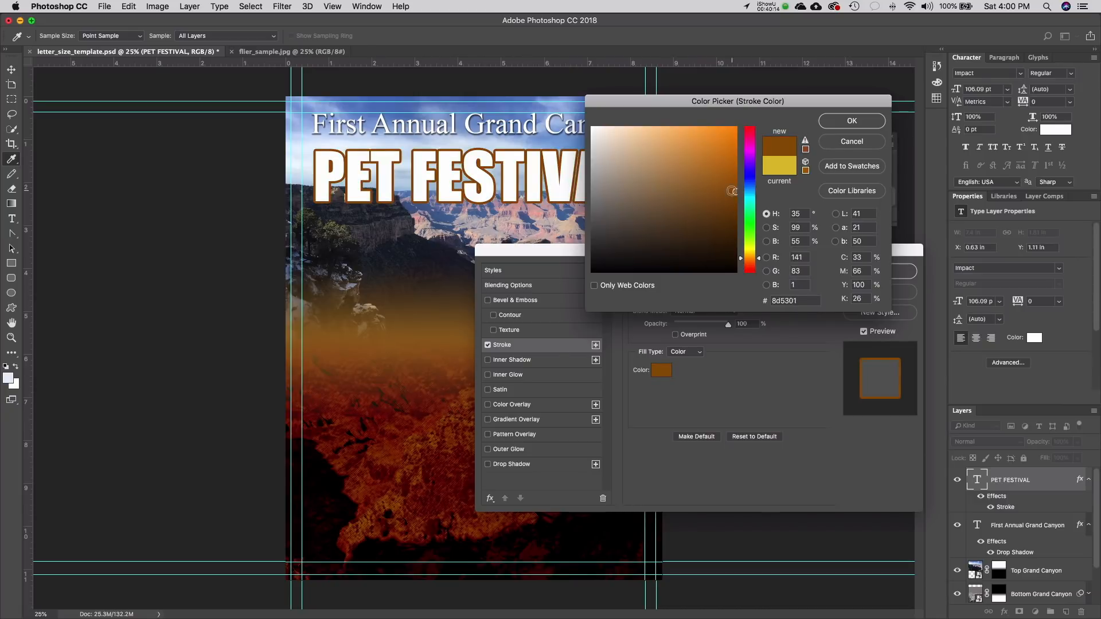
{"action": "mouse_move", "coordinate": [732, 191]}
{"action": "left_mouse_down"}
{"action": "mouse_move", "coordinate": [734, 151]}
{"action": "mouse_move", "coordinate": [733, 206]}
{"action": "mouse_move", "coordinate": [732, 196]}
{"action": "left_mouse_up"}
{"action": "left_click", "coordinate": [851, 121]}
- Increase the stroke size of the PET FESTIVAL text to 21 px
{"action": "left_click_drag", "start_coordinate": [539, 254], "coordinate": [506, 247]}
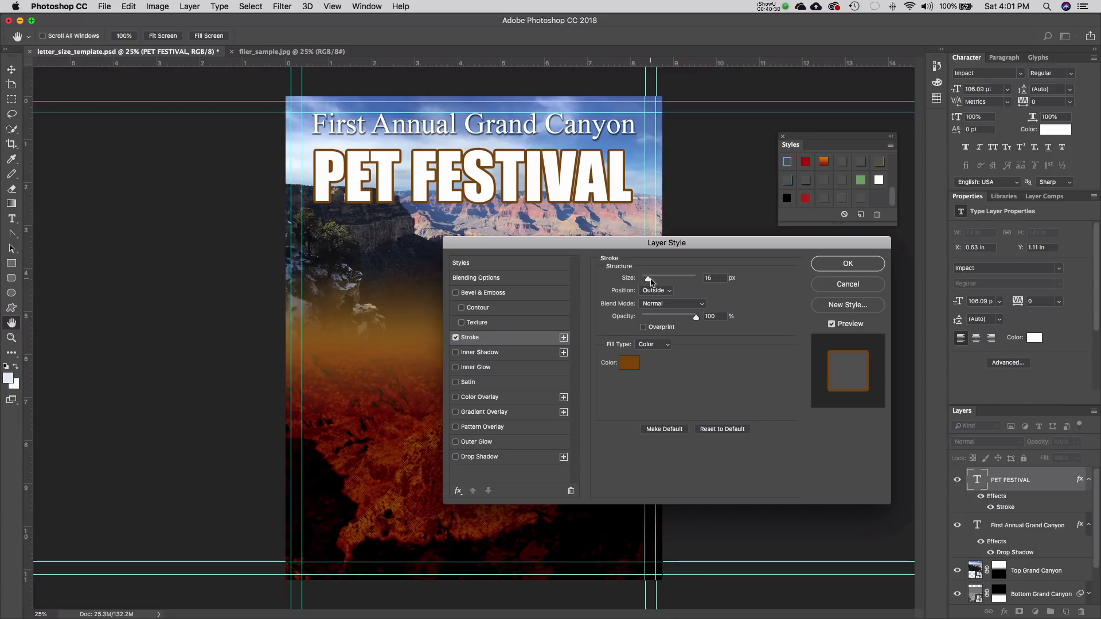
{"action": "left_click_drag", "start_coordinate": [648, 278], "coordinate": [651, 281]}
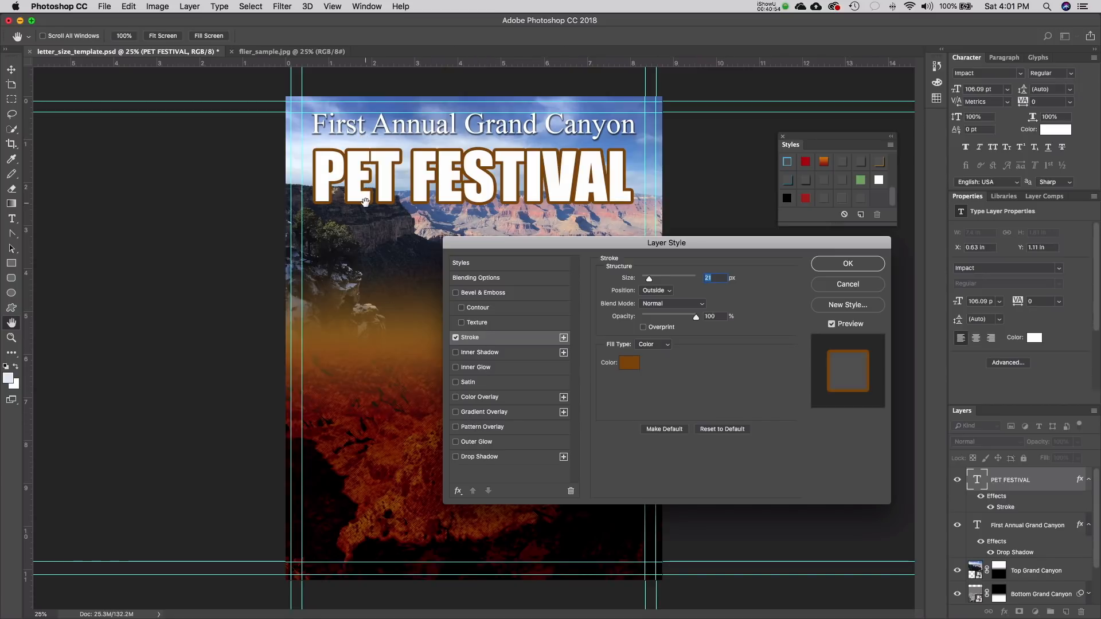
- Try a solid green Color Overlay on the PET FESTIVAL text
{"action": "left_click", "coordinate": [455, 396]}
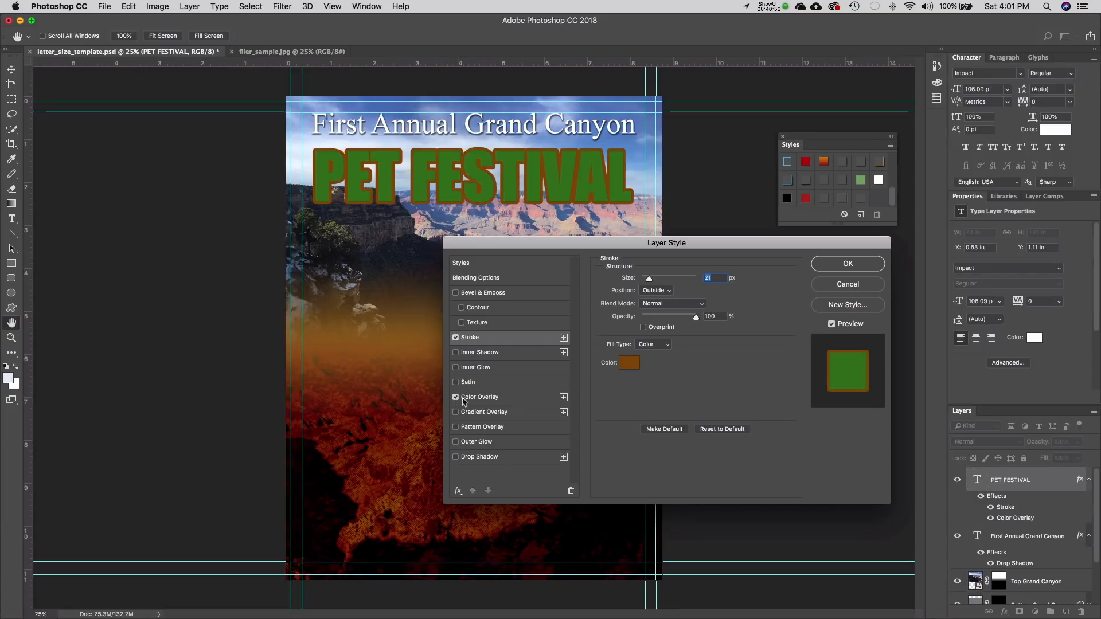
{"action": "left_click", "coordinate": [471, 398]}
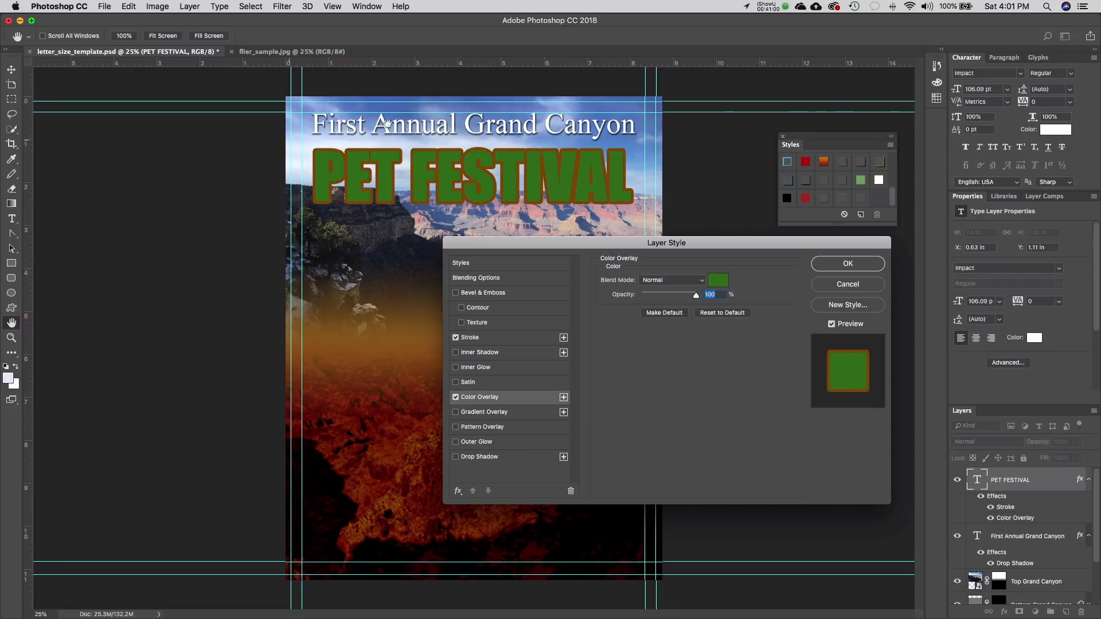
{"action": "left_click", "coordinate": [455, 398]}
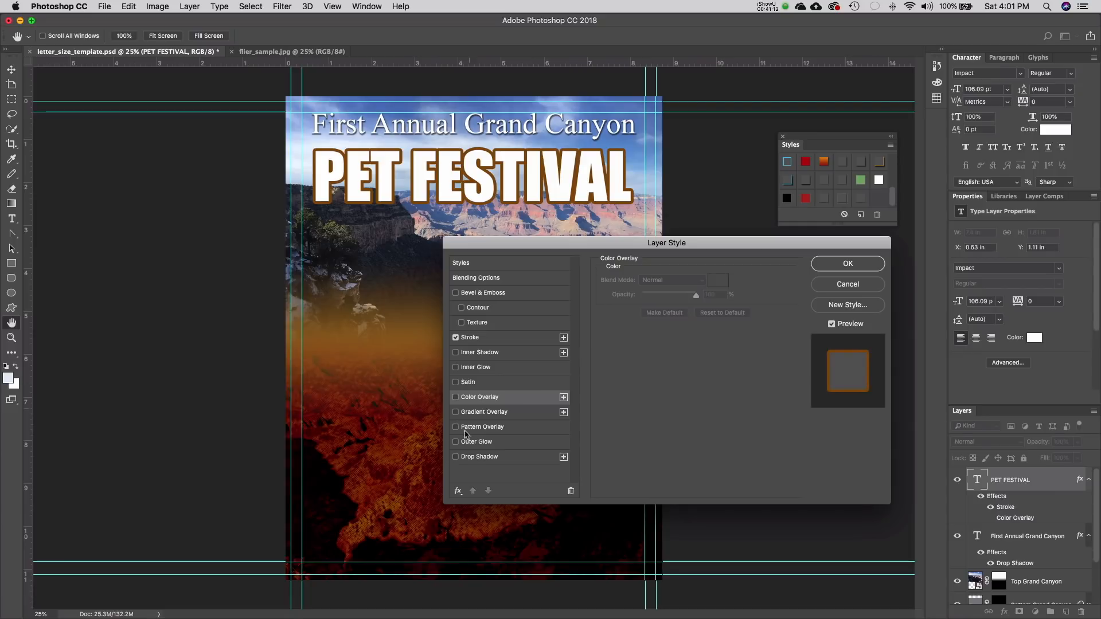
- Add a linear Gradient Overlay to the PET FESTIVAL text, try reversing its direction, and open the gradient for editing
{"action": "left_click", "coordinate": [482, 415]}
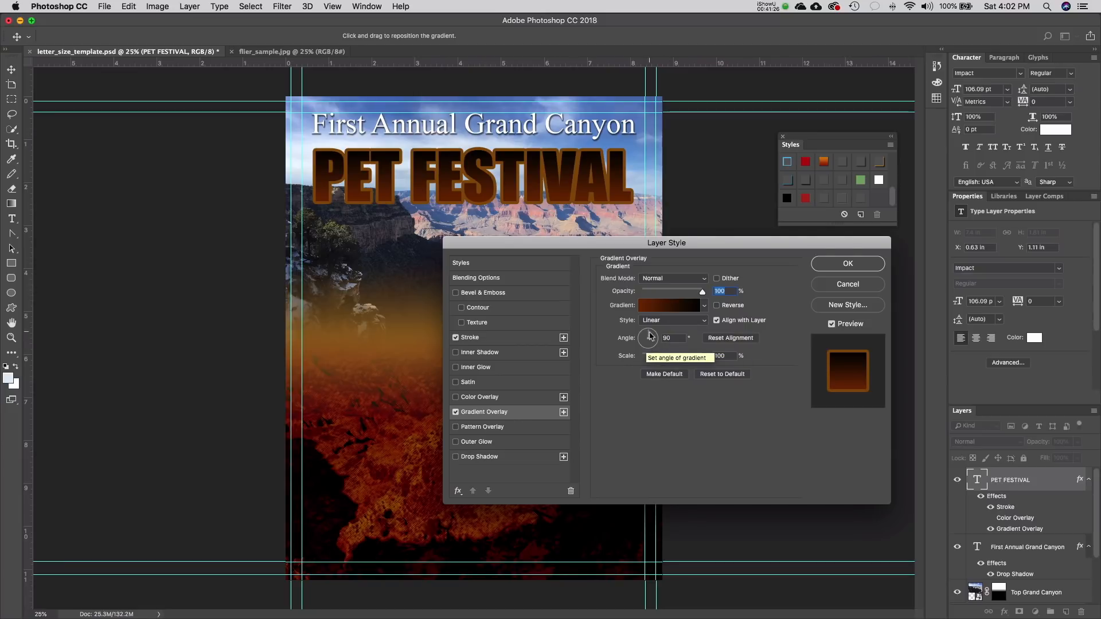
{"action": "left_click", "coordinate": [730, 305]}
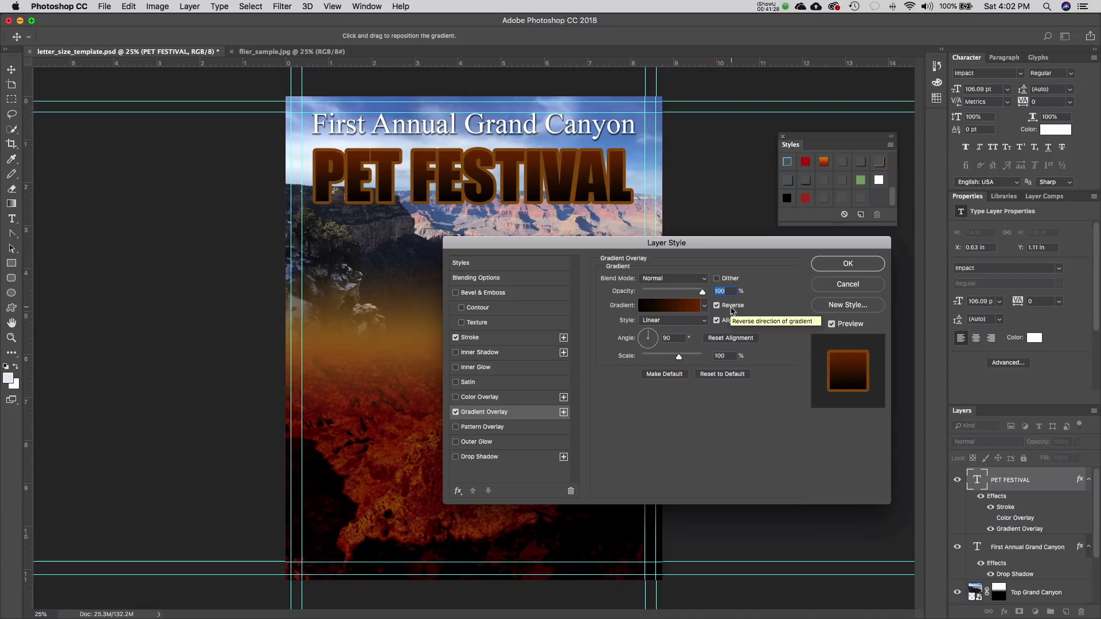
{"action": "left_click", "coordinate": [731, 307]}
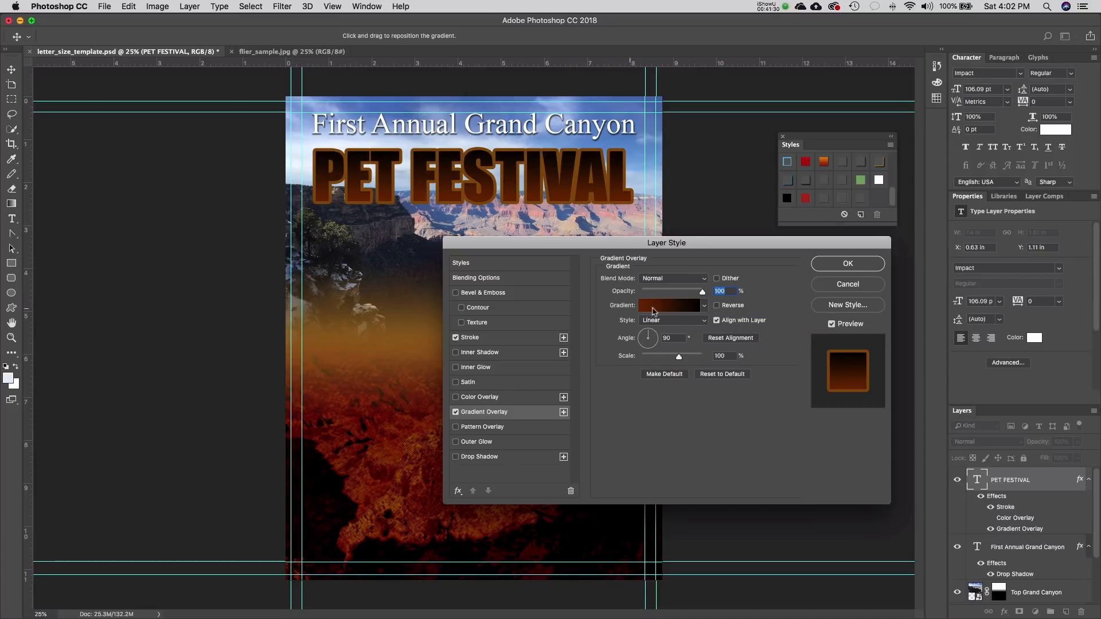
{"action": "mouse_move", "coordinate": [701, 294]}
{"action": "left_mouse_down"}
{"action": "mouse_move", "coordinate": [630, 296]}
{"action": "mouse_move", "coordinate": [739, 302]}
{"action": "left_mouse_up"}
{"action": "left_click", "coordinate": [650, 308]}
{"action": "left_click_drag", "start_coordinate": [508, 129], "coordinate": [620, 36]}
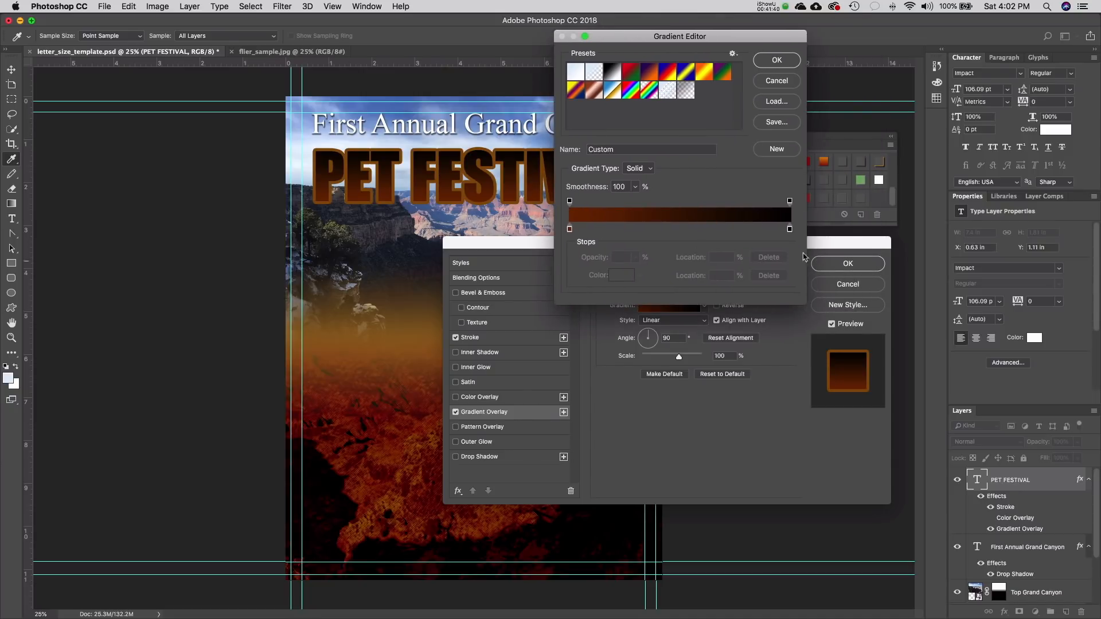
- Change the gradient's black end stop to bright yellow, ffd800
{"action": "double_click", "coordinate": [789, 229]}
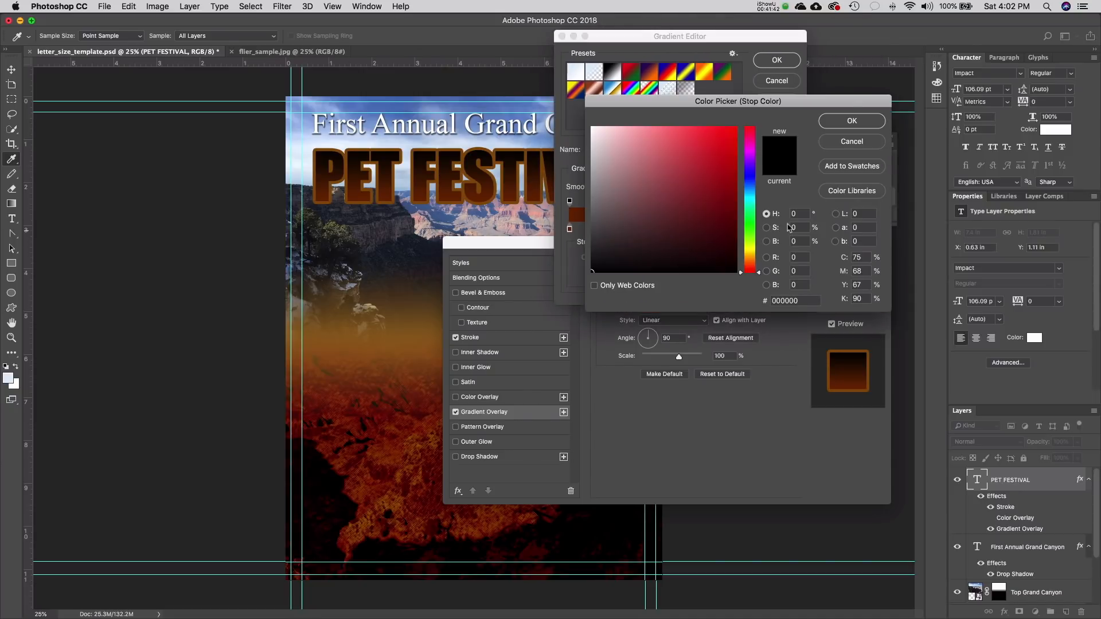
{"action": "left_click", "coordinate": [852, 144]}
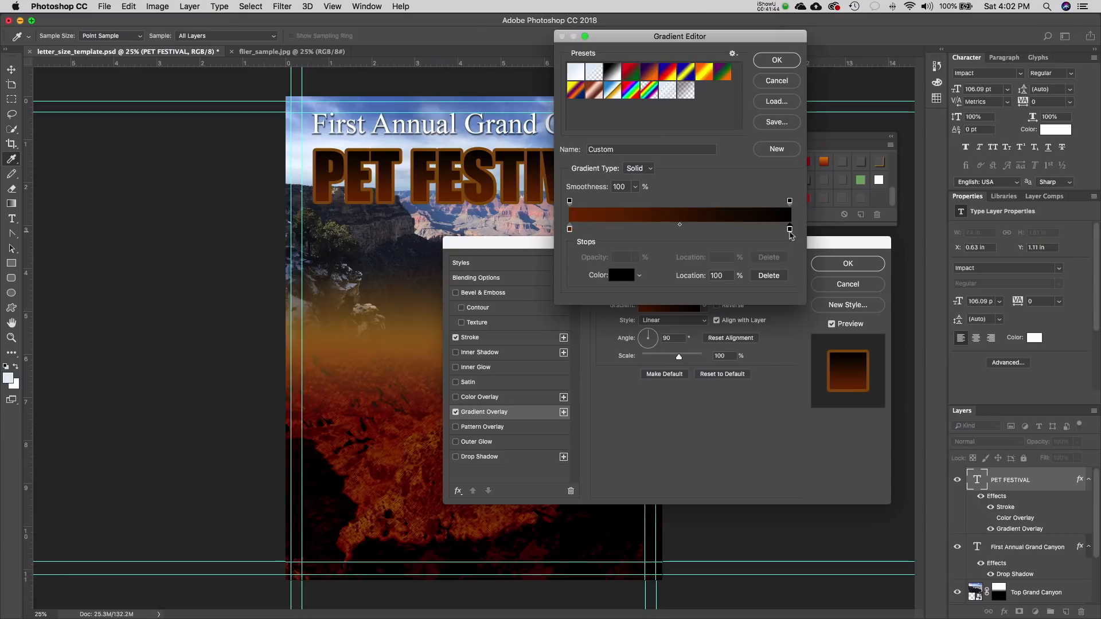
{"action": "mouse_move", "coordinate": [789, 229]}
{"action": "left_mouse_down"}
{"action": "mouse_move", "coordinate": [654, 229]}
{"action": "mouse_move", "coordinate": [808, 235]}
{"action": "left_mouse_up"}
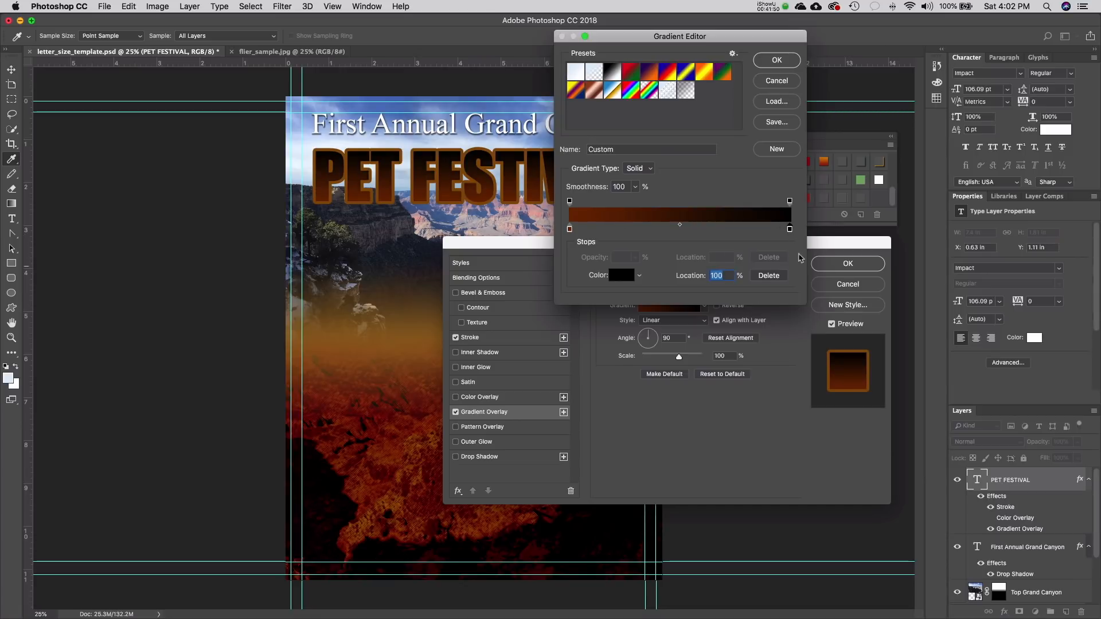
{"action": "double_click", "coordinate": [791, 230]}
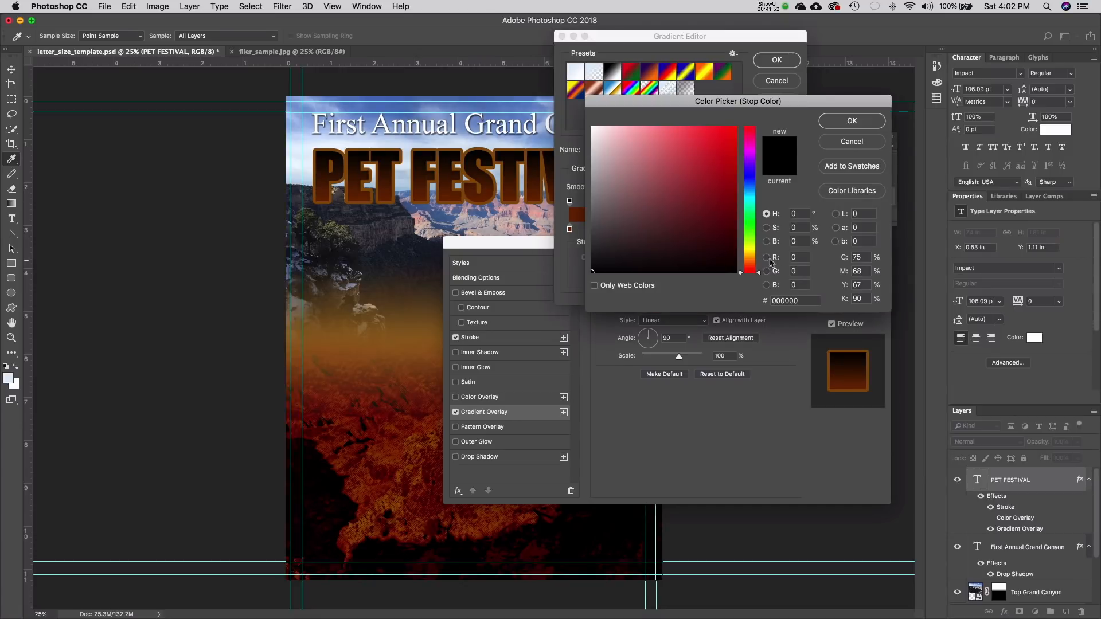
{"action": "left_click_drag", "start_coordinate": [751, 265], "coordinate": [751, 253]}
{"action": "left_click_drag", "start_coordinate": [701, 162], "coordinate": [740, 120]}
{"action": "left_click_drag", "start_coordinate": [709, 161], "coordinate": [743, 121]}
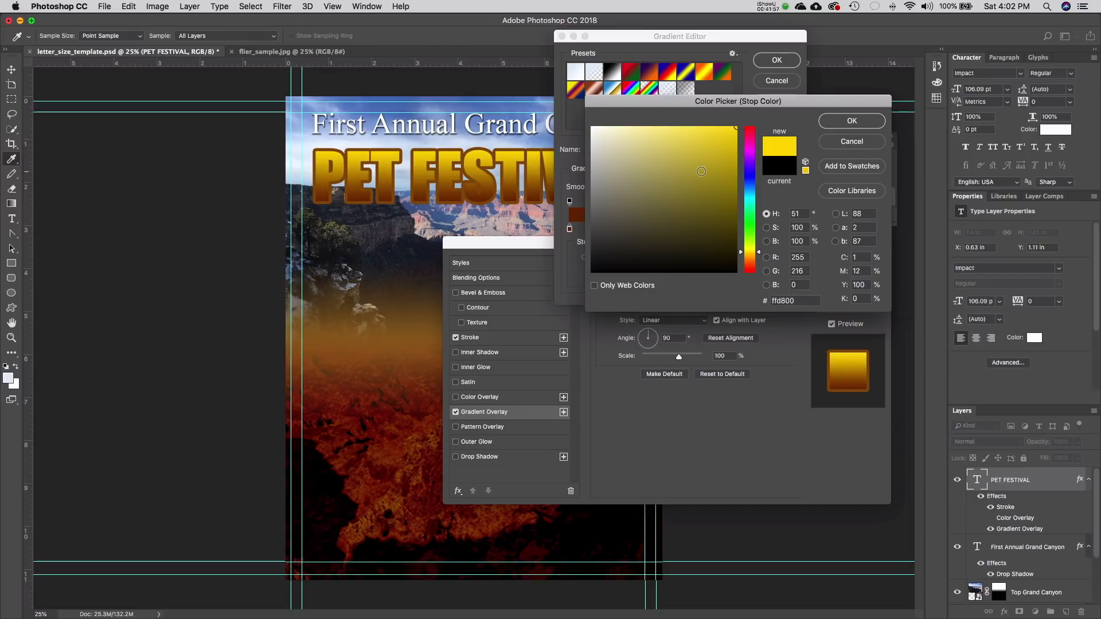
{"action": "left_click", "coordinate": [832, 121]}
- Try orange tones for the gradient's dark brown start stop and set it to off-white, f6f2ed
{"action": "left_click", "coordinate": [570, 229]}
{"action": "double_click", "coordinate": [570, 230]}
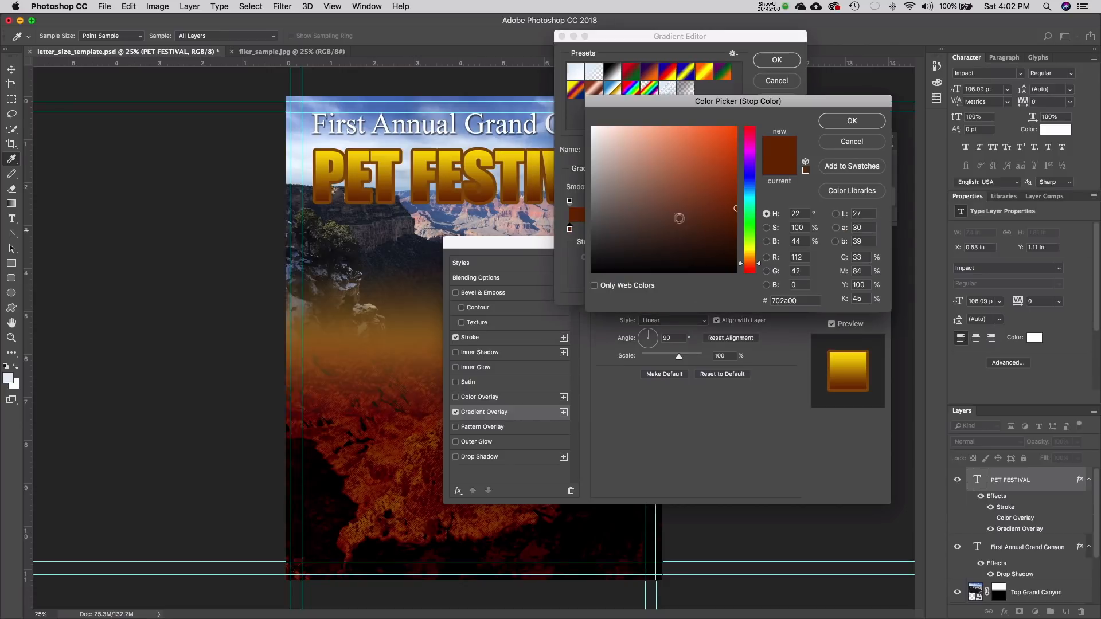
{"action": "left_click", "coordinate": [667, 168]}
{"action": "left_click_drag", "start_coordinate": [756, 265], "coordinate": [756, 258]}
{"action": "mouse_move", "coordinate": [701, 198]}
{"action": "left_mouse_down"}
{"action": "mouse_move", "coordinate": [720, 142]}
{"action": "mouse_move", "coordinate": [639, 184]}
{"action": "mouse_move", "coordinate": [742, 124]}
{"action": "left_mouse_up"}
{"action": "left_click_drag", "start_coordinate": [759, 259], "coordinate": [759, 259]}
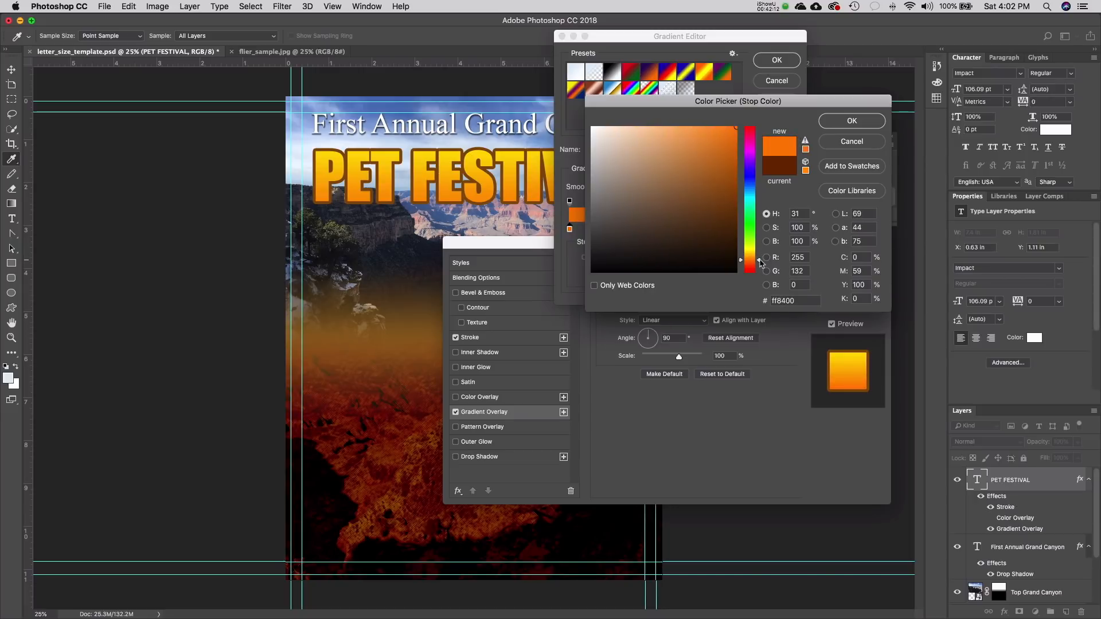
{"action": "mouse_move", "coordinate": [702, 145]}
{"action": "left_mouse_down"}
{"action": "mouse_move", "coordinate": [726, 163]}
{"action": "mouse_move", "coordinate": [721, 134]}
{"action": "left_mouse_up"}
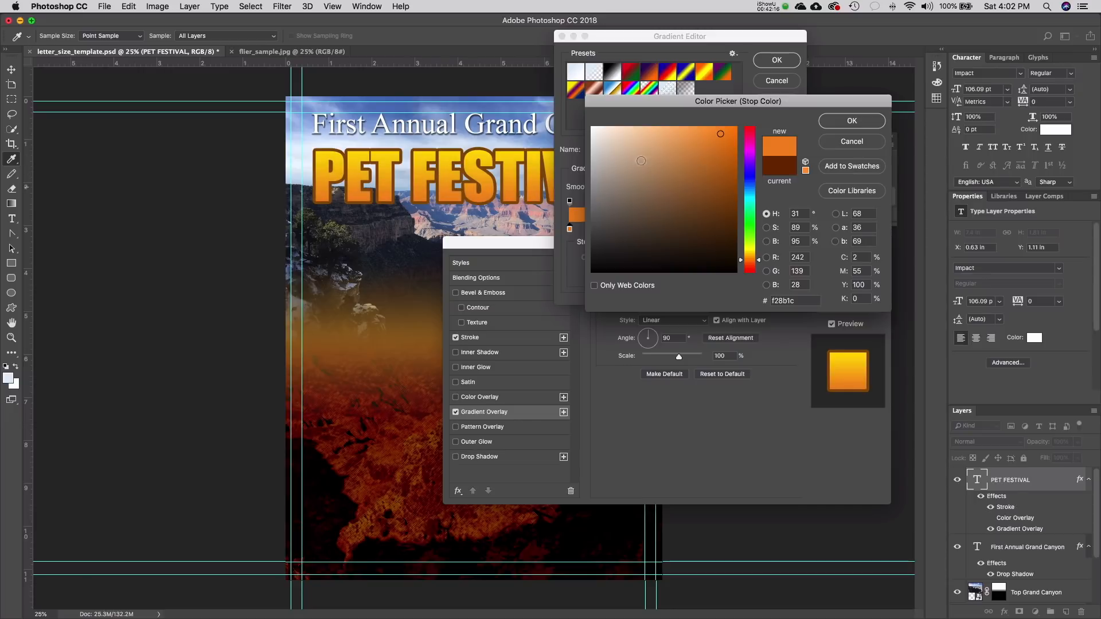
{"action": "mouse_move", "coordinate": [641, 160]}
{"action": "left_mouse_down"}
{"action": "mouse_move", "coordinate": [615, 131]}
{"action": "mouse_move", "coordinate": [606, 155]}
{"action": "mouse_move", "coordinate": [595, 131]}
{"action": "left_mouse_up"}
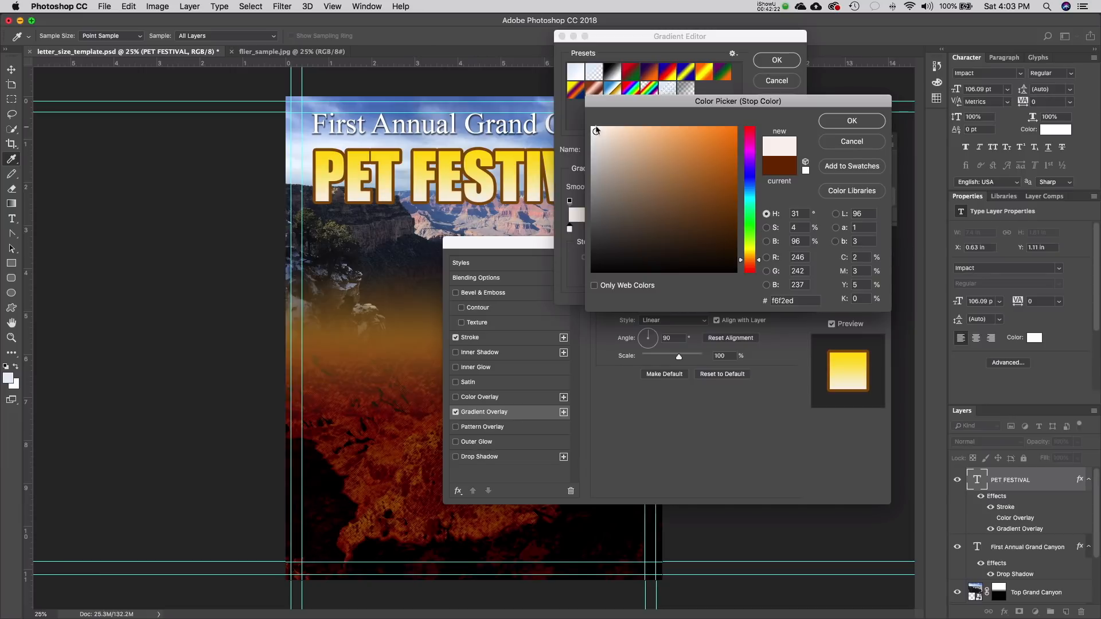
{"action": "left_click", "coordinate": [852, 121]}
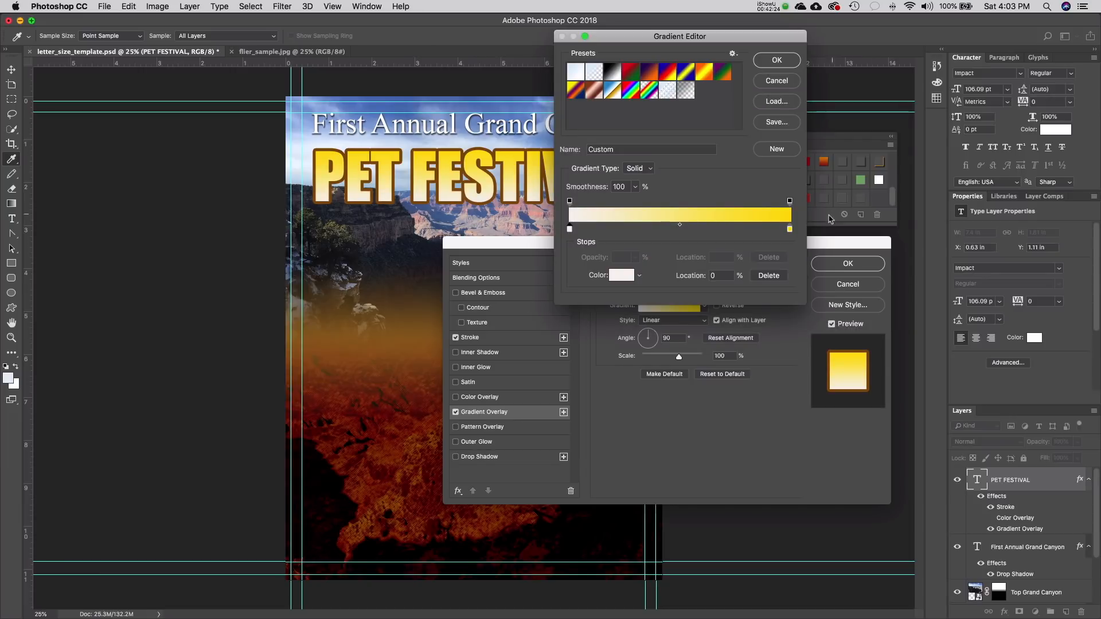
- Try brown, olive and bright yellow tones for the gradient's yellow end stop, set it to orange, ffae00, and accept the gradient
{"action": "double_click", "coordinate": [789, 228]}
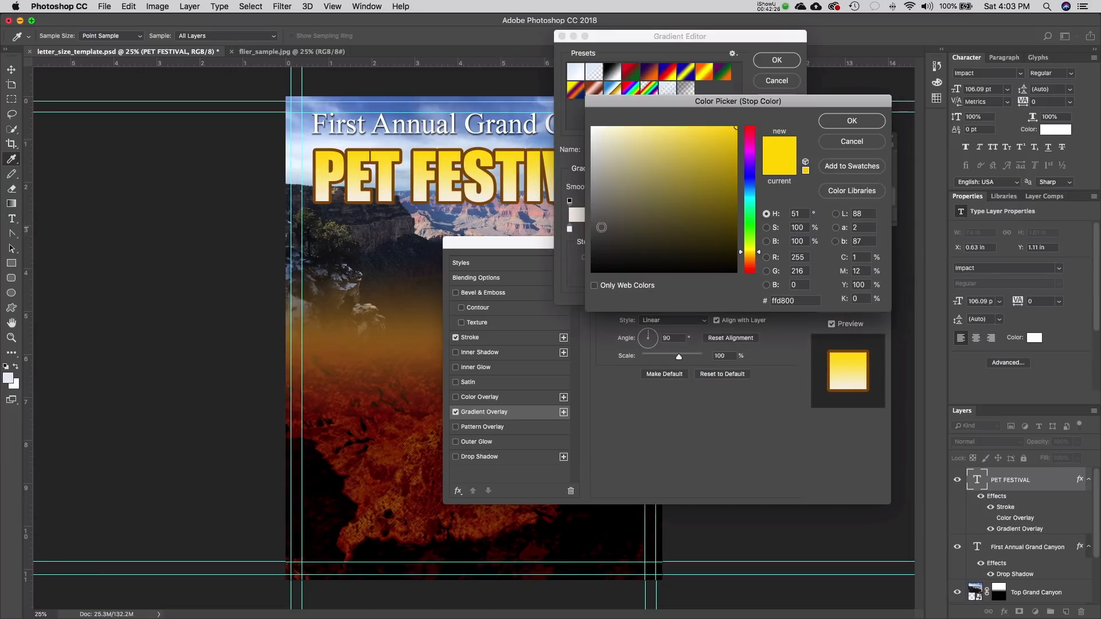
{"action": "left_click_drag", "start_coordinate": [752, 258], "coordinate": [755, 264]}
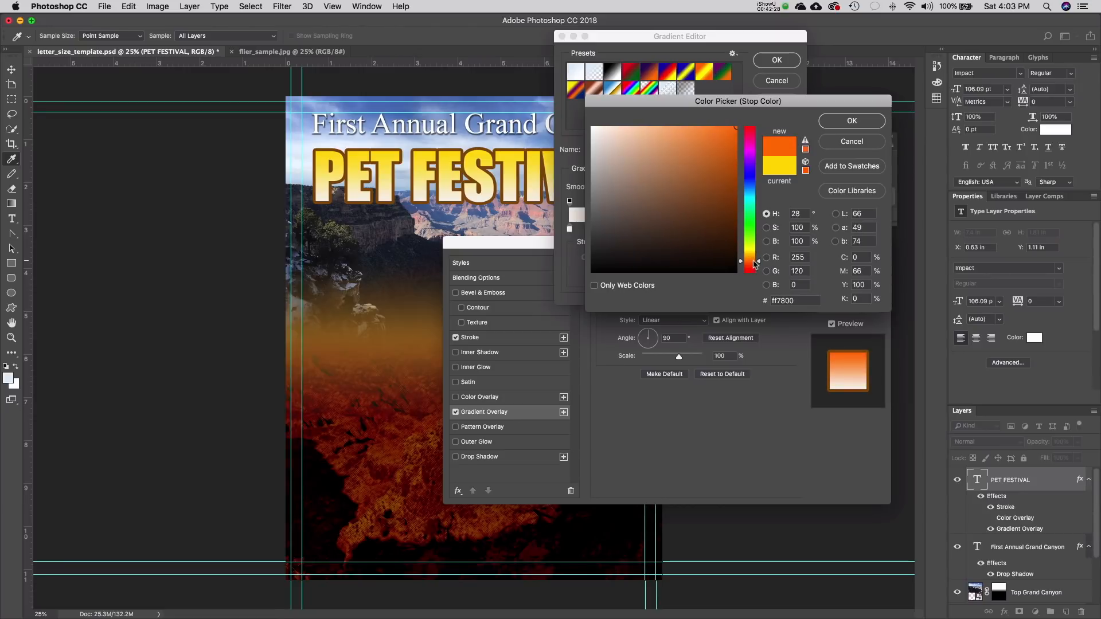
{"action": "mouse_move", "coordinate": [711, 167]}
{"action": "left_mouse_down"}
{"action": "mouse_move", "coordinate": [728, 143]}
{"action": "mouse_move", "coordinate": [726, 180]}
{"action": "mouse_move", "coordinate": [728, 119]}
{"action": "mouse_move", "coordinate": [659, 138]}
{"action": "mouse_move", "coordinate": [668, 164]}
{"action": "left_mouse_up"}
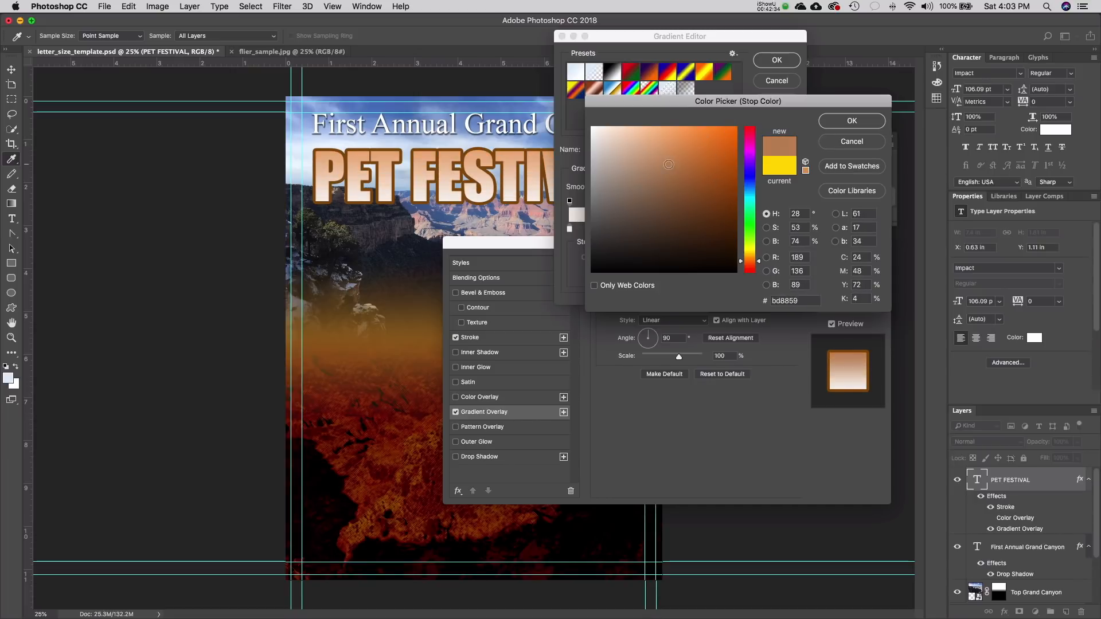
{"action": "left_click_drag", "start_coordinate": [751, 262], "coordinate": [749, 270]}
{"action": "left_click", "coordinate": [425, 363]}
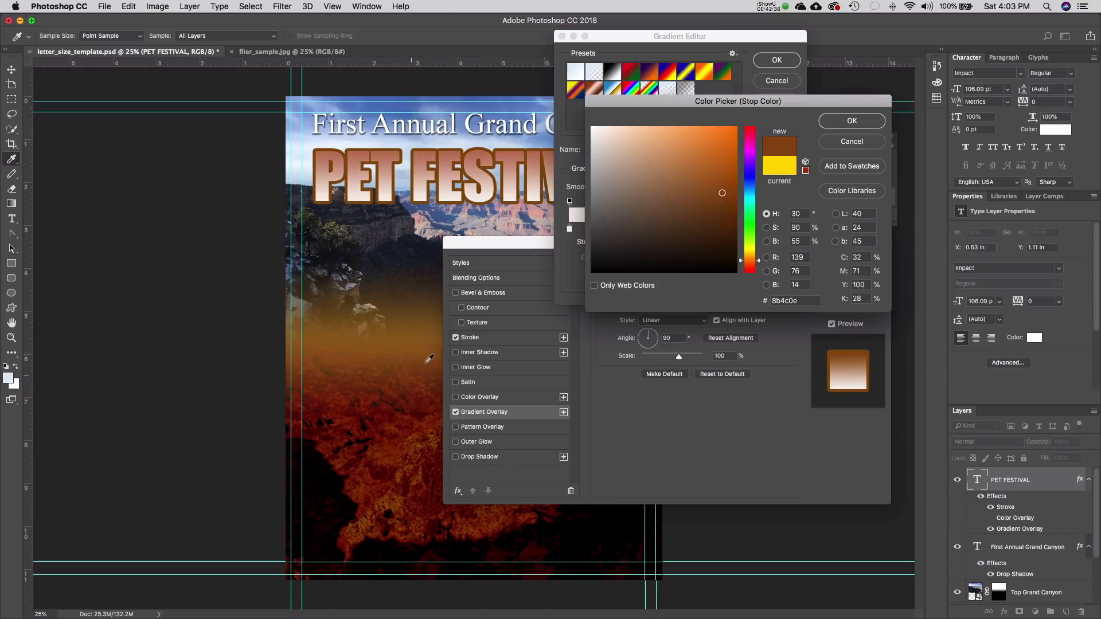
{"action": "left_click_drag", "start_coordinate": [429, 358], "coordinate": [413, 316]}
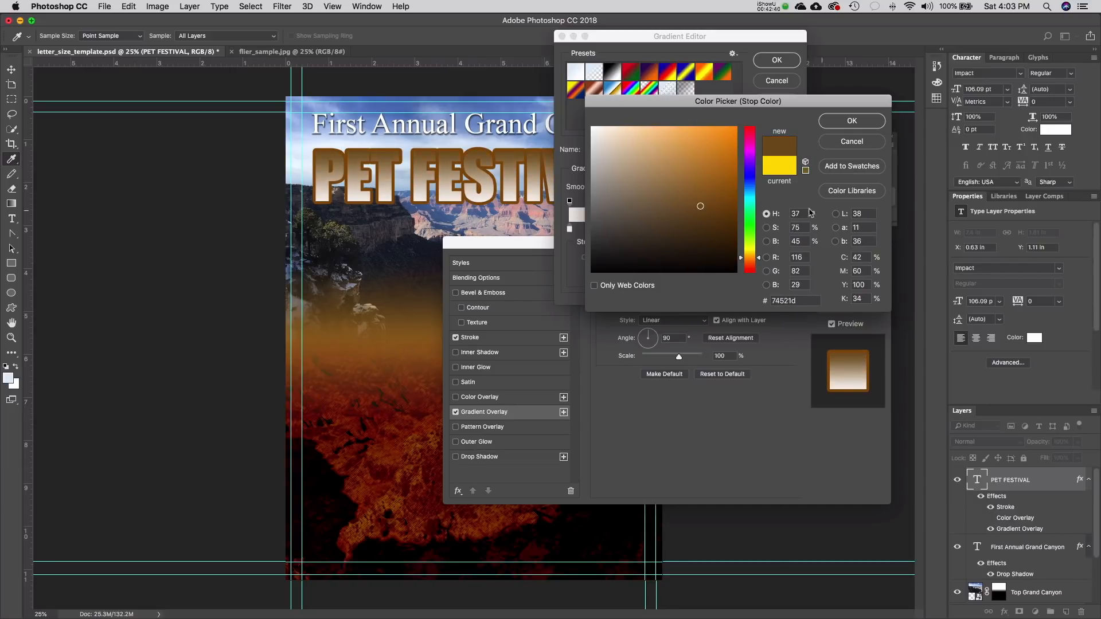
{"action": "left_click_drag", "start_coordinate": [757, 258], "coordinate": [756, 248]}
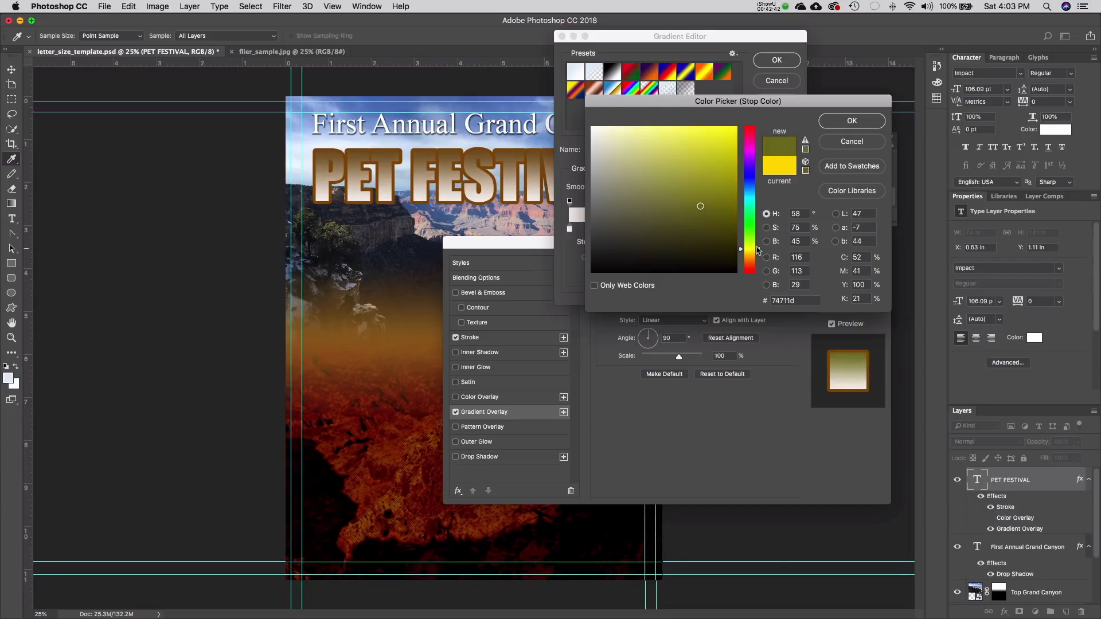
{"action": "left_click_drag", "start_coordinate": [702, 201], "coordinate": [737, 126]}
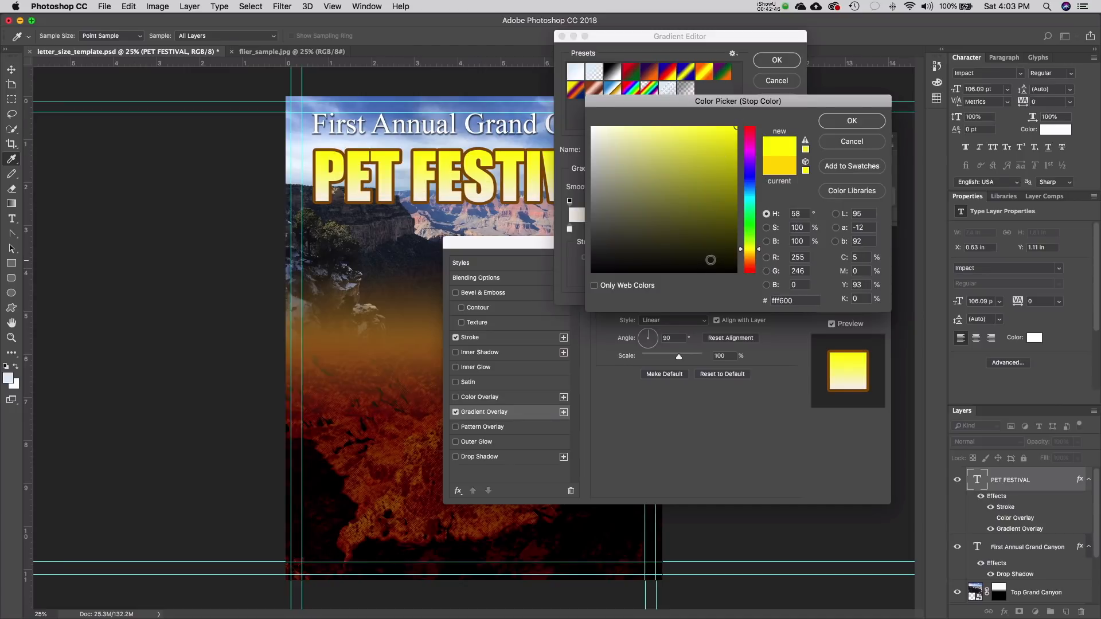
{"action": "left_click", "coordinate": [758, 251]}
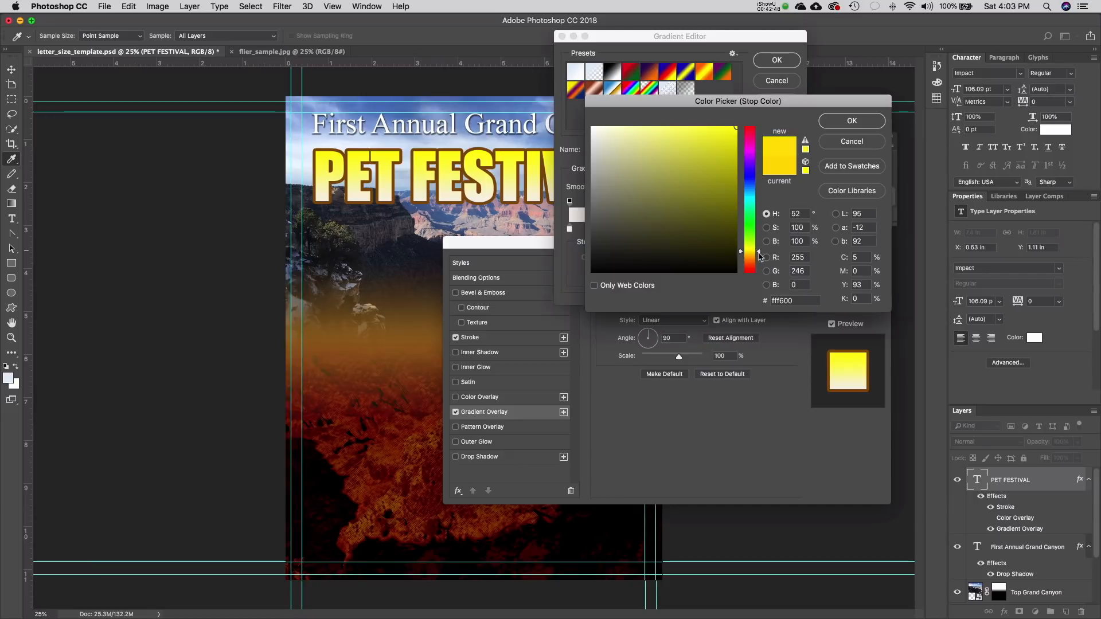
{"action": "left_click_drag", "start_coordinate": [759, 255], "coordinate": [758, 255]}
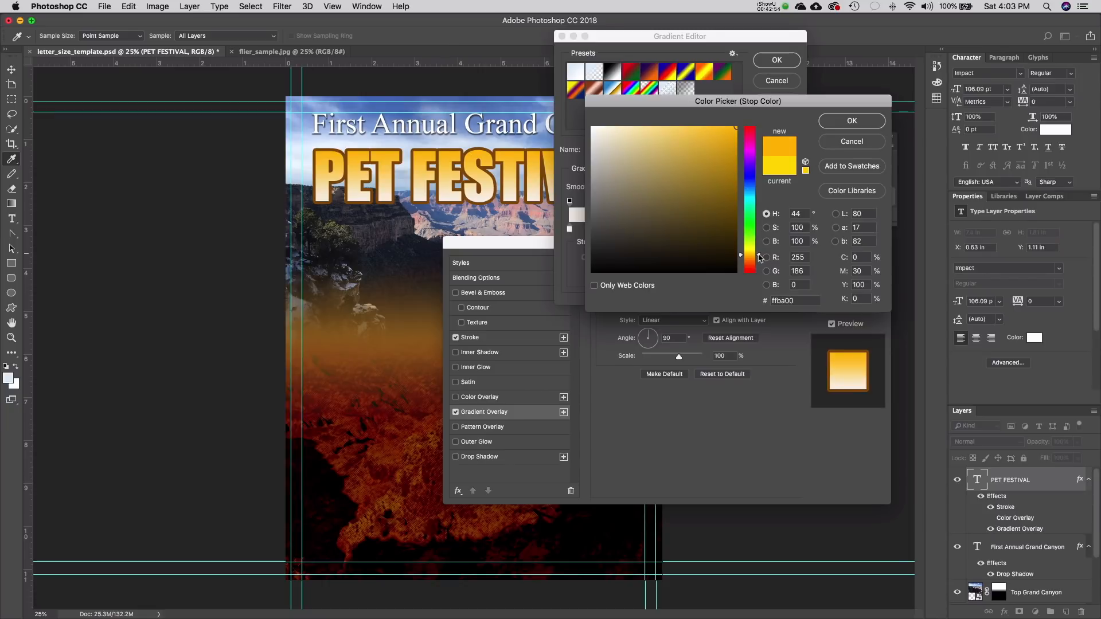
{"action": "left_click_drag", "start_coordinate": [759, 258], "coordinate": [758, 258]}
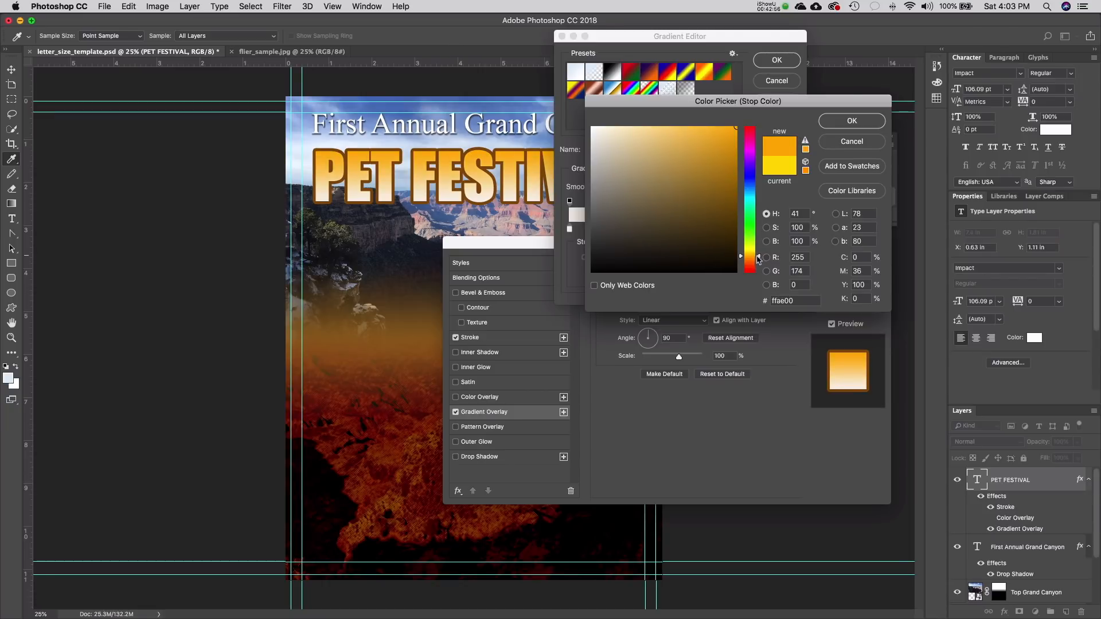
{"action": "left_click", "coordinate": [850, 126]}
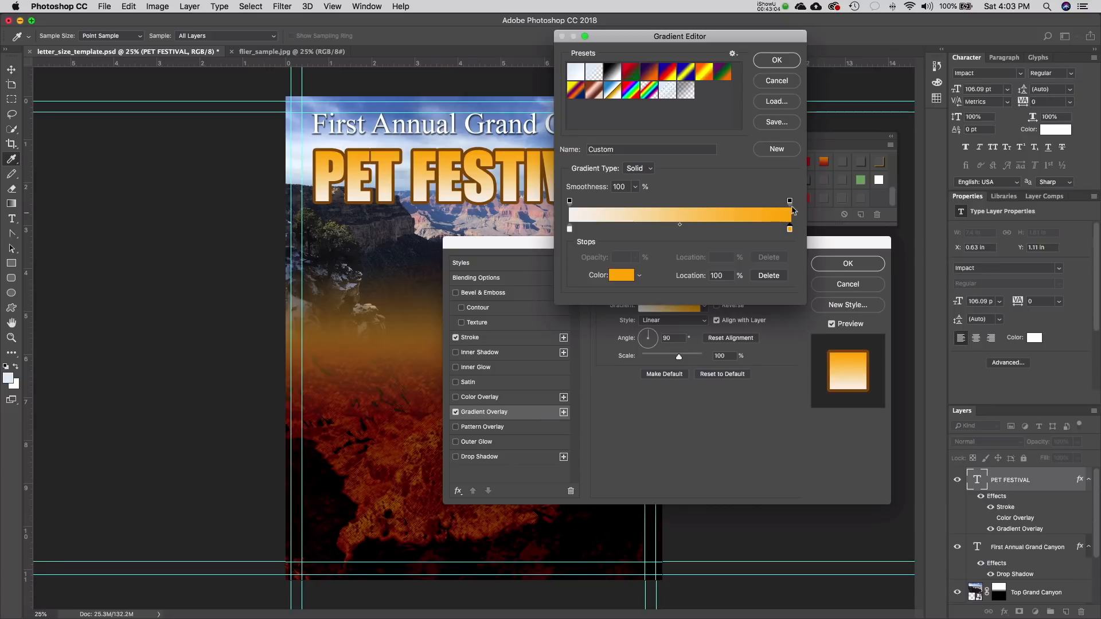
{"action": "left_click", "coordinate": [778, 60]}
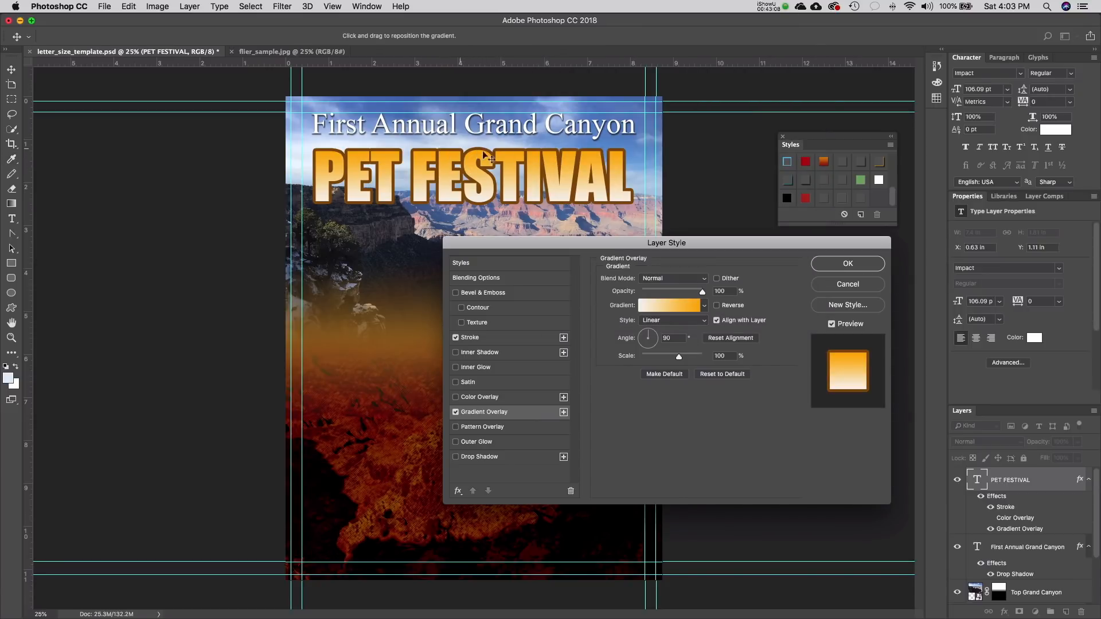
- Change the PET FESTIVAL stroke color to dark brown, 442903, apply the layer style, and shift the text slightly right to X 0.69 in
{"action": "left_click", "coordinate": [494, 343]}
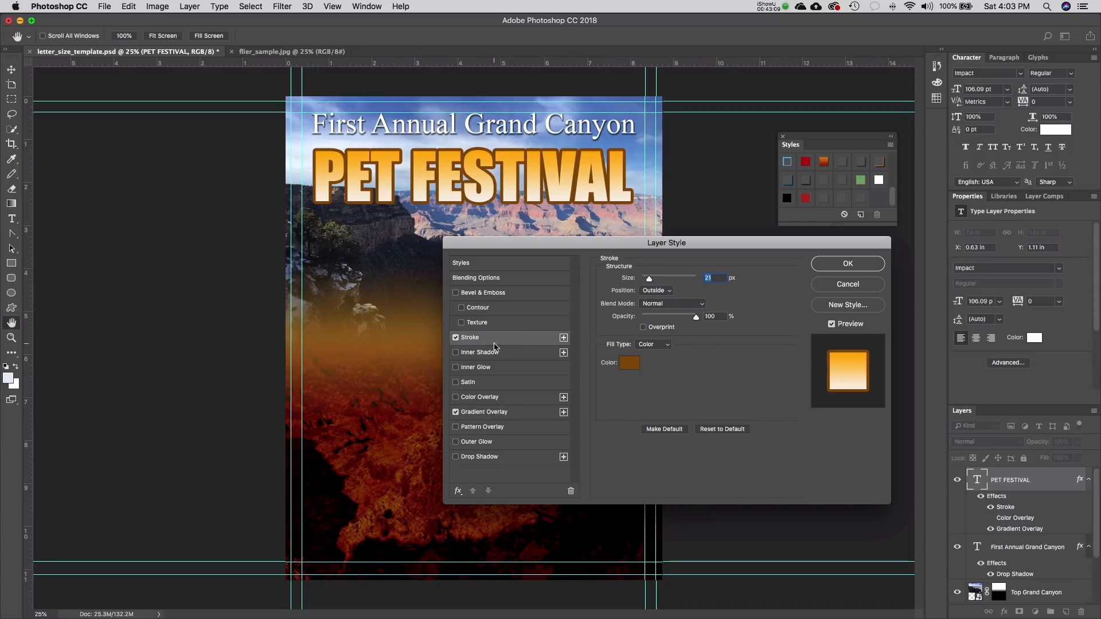
{"action": "left_click", "coordinate": [630, 365]}
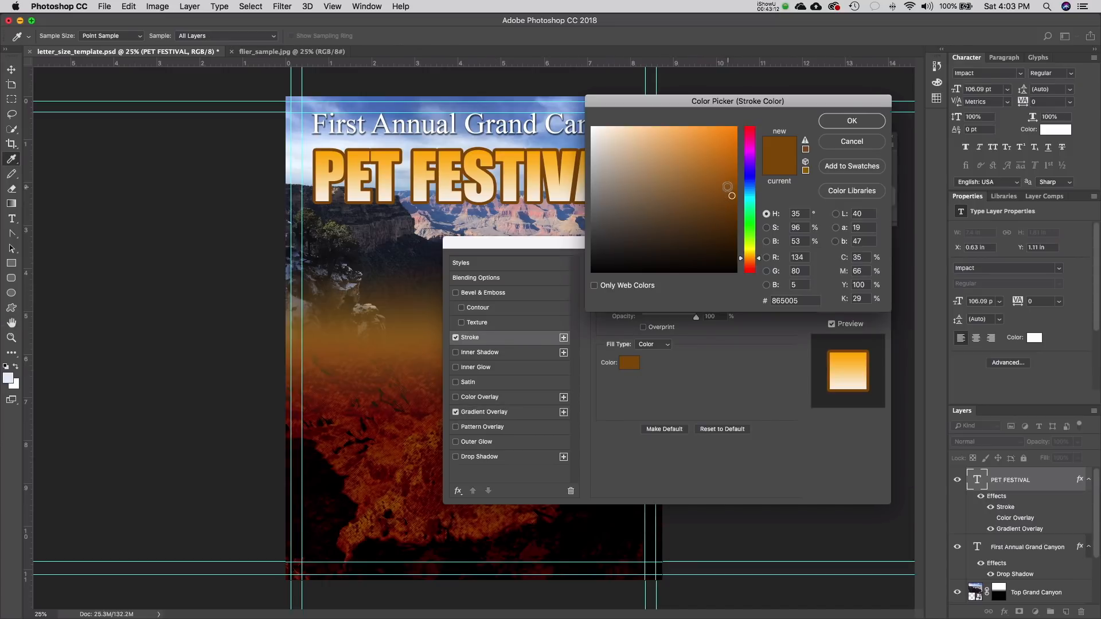
{"action": "mouse_move", "coordinate": [727, 187]}
{"action": "left_mouse_down"}
{"action": "mouse_move", "coordinate": [728, 167]}
{"action": "mouse_move", "coordinate": [728, 234]}
{"action": "left_mouse_up"}
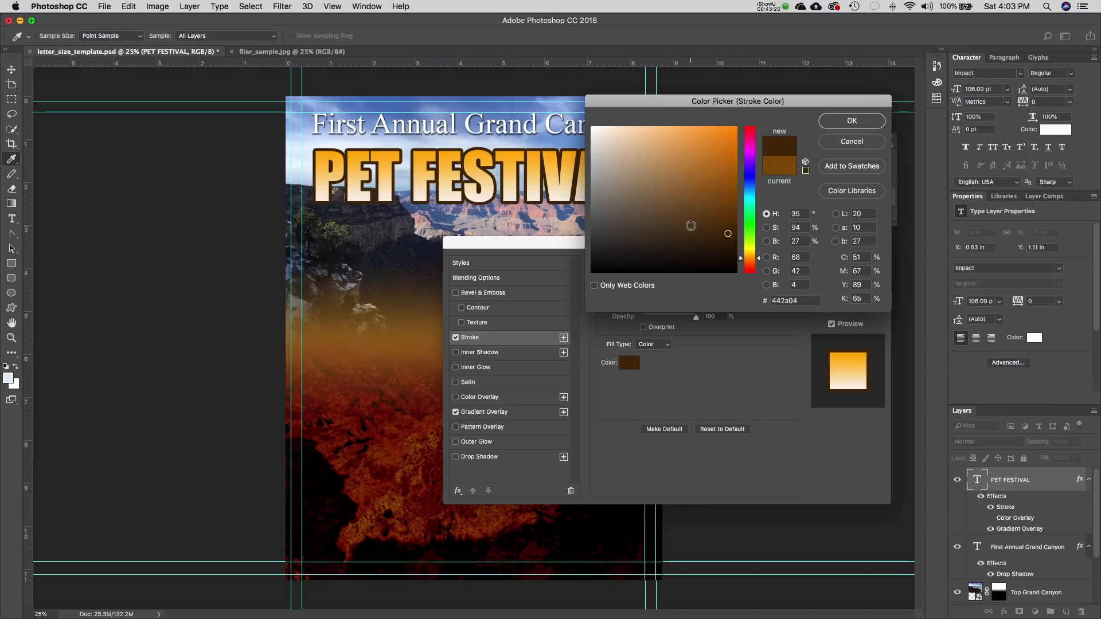
{"action": "left_click_drag", "start_coordinate": [728, 226], "coordinate": [729, 233]}
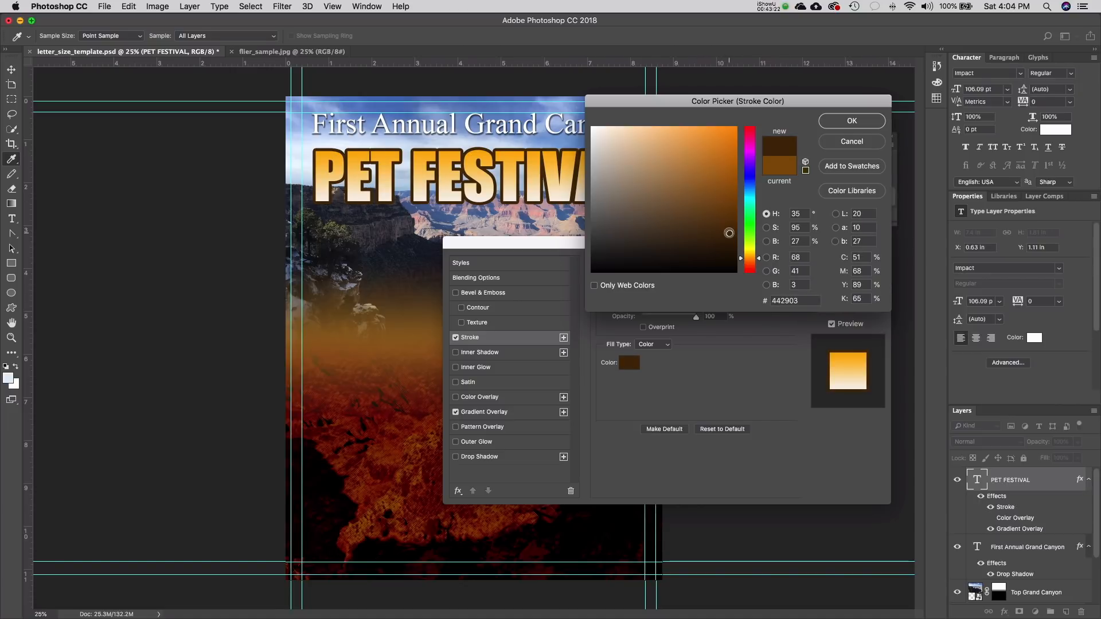
{"action": "left_click", "coordinate": [852, 121]}
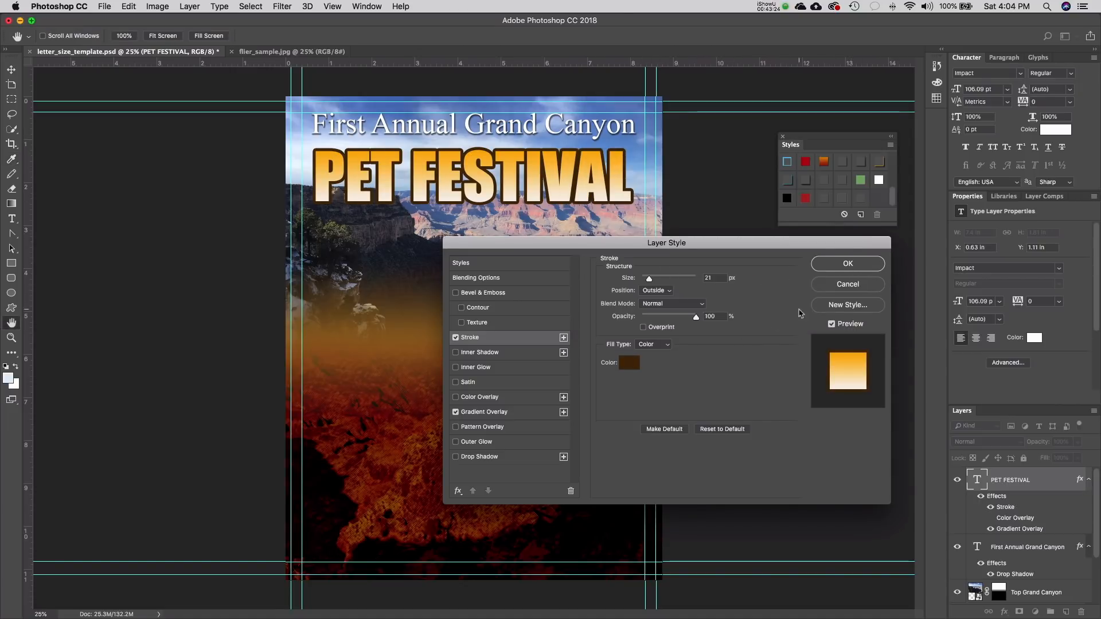
{"action": "left_click", "coordinate": [840, 265]}
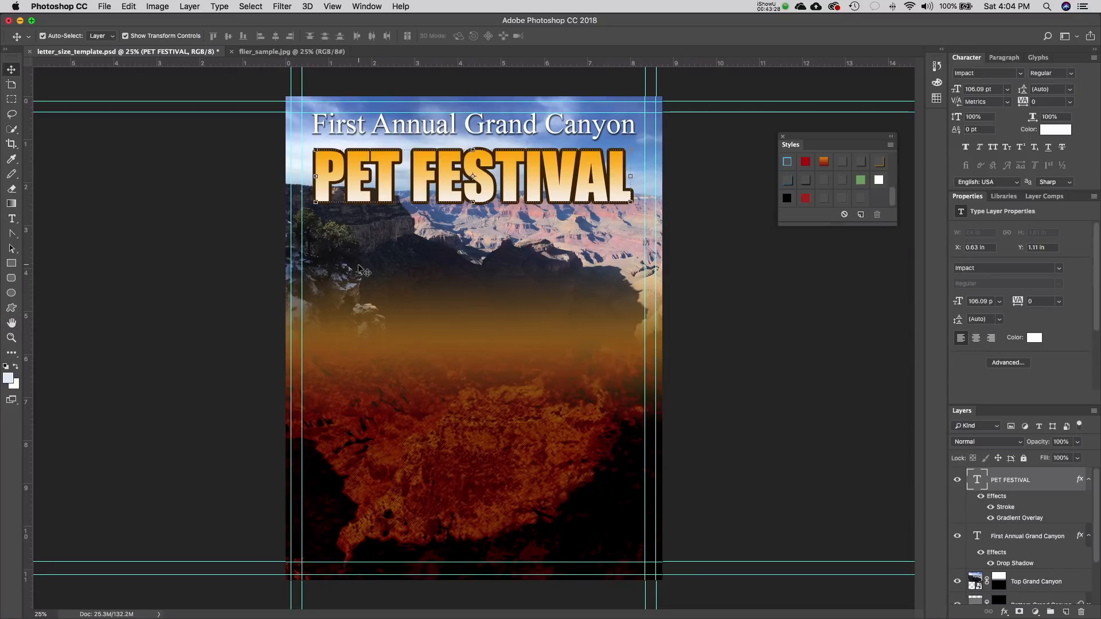
{"action": "left_click_drag", "start_coordinate": [515, 221], "coordinate": [519, 186]}
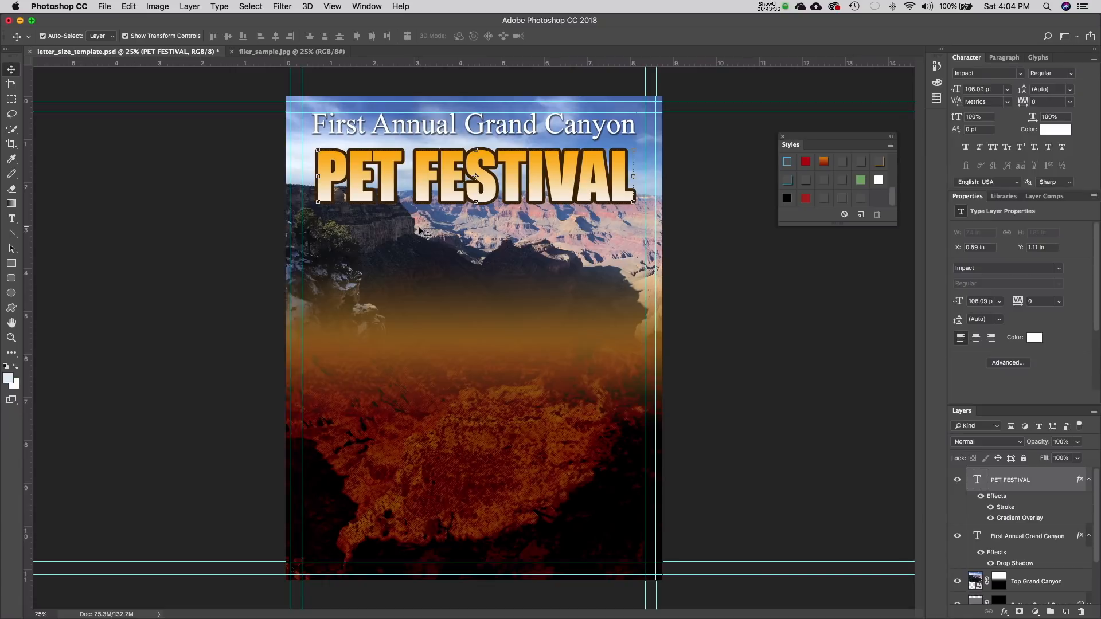
- Try an Arc text warp with a bend of +16% on the PET FESTIVAL text
{"action": "left_click", "coordinate": [13, 218]}
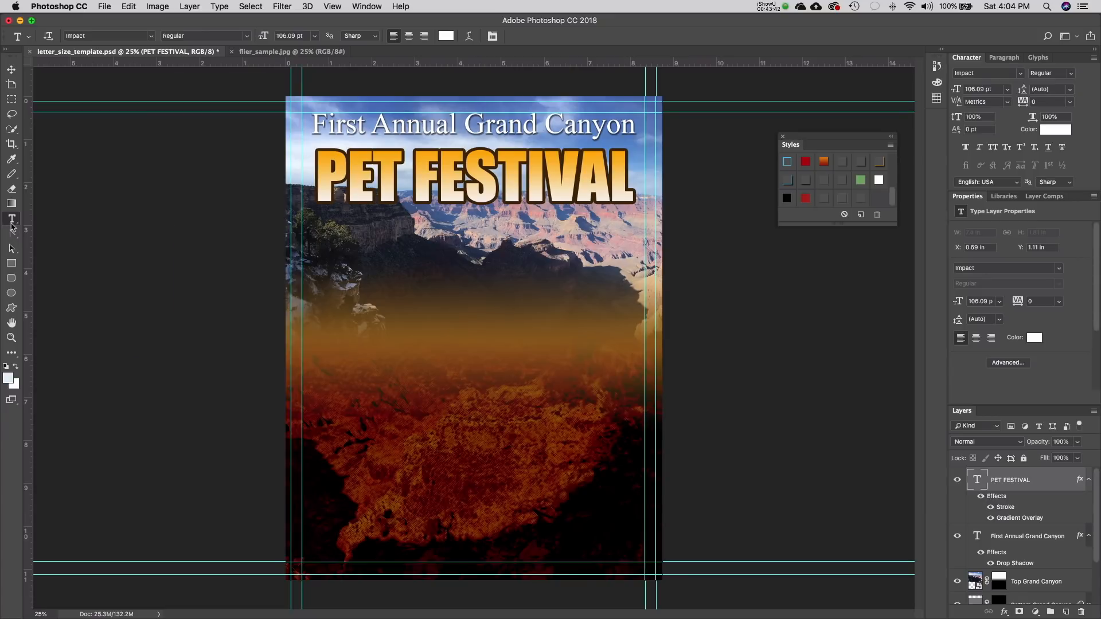
{"action": "triple_click", "coordinate": [435, 193]}
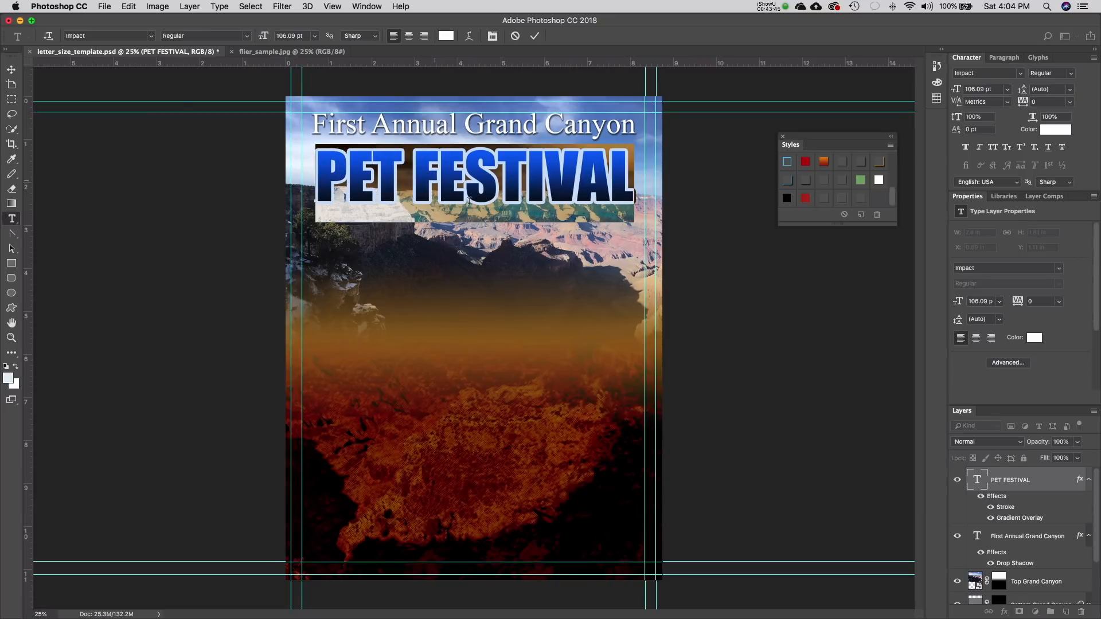
{"action": "left_click", "coordinate": [469, 37]}
{"action": "left_click_drag", "start_coordinate": [427, 227], "coordinate": [477, 224]}
{"action": "left_click", "coordinate": [473, 240]}
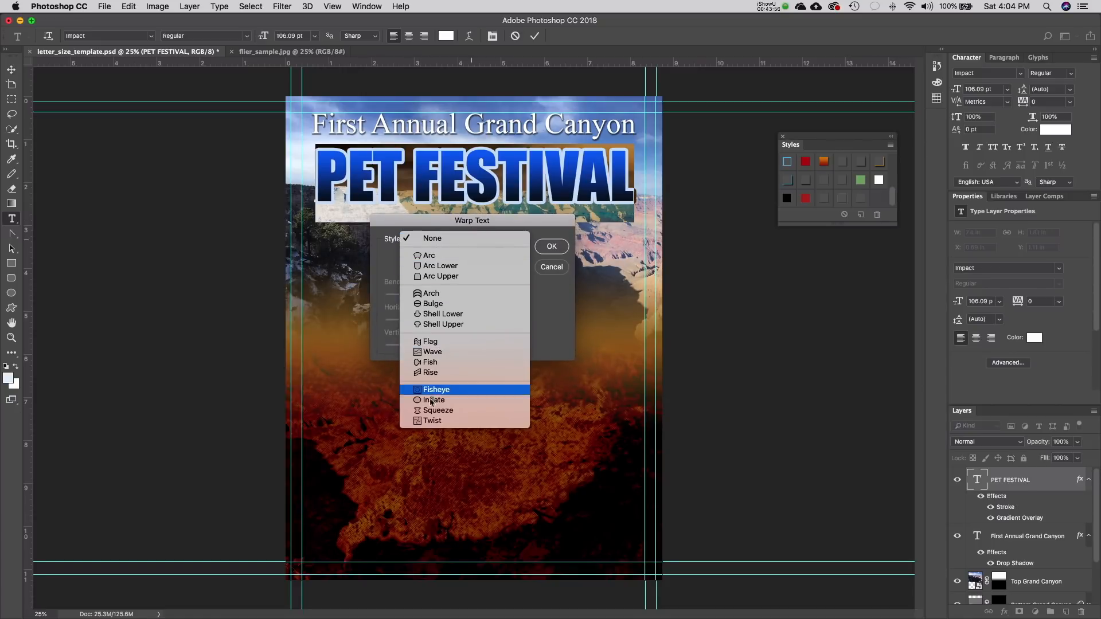
{"action": "left_click", "coordinate": [431, 256]}
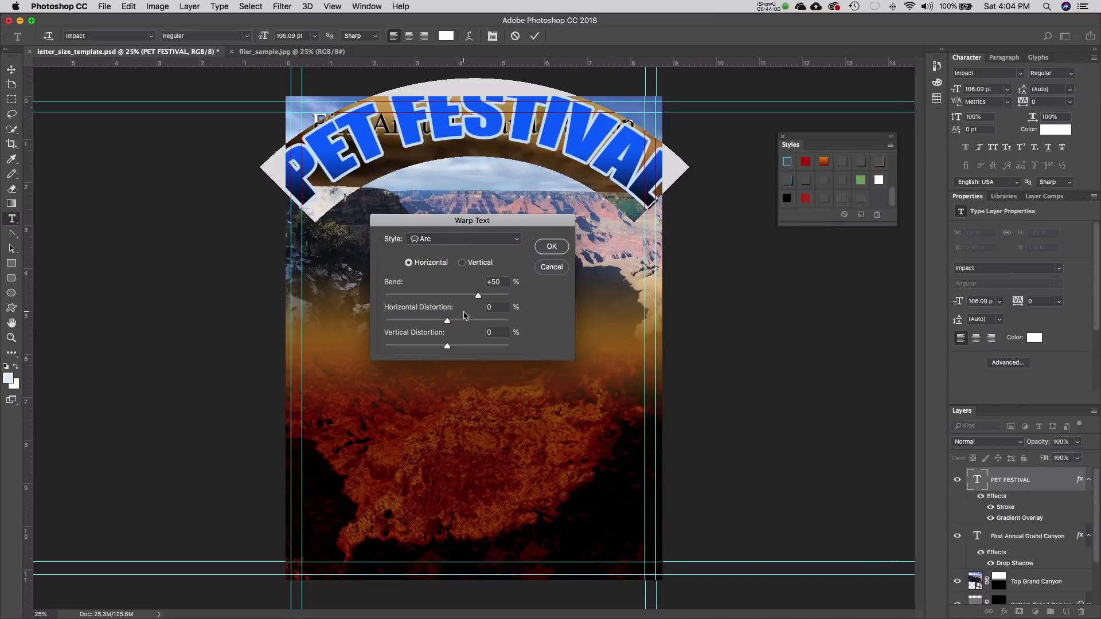
{"action": "left_click_drag", "start_coordinate": [479, 300], "coordinate": [459, 314]}
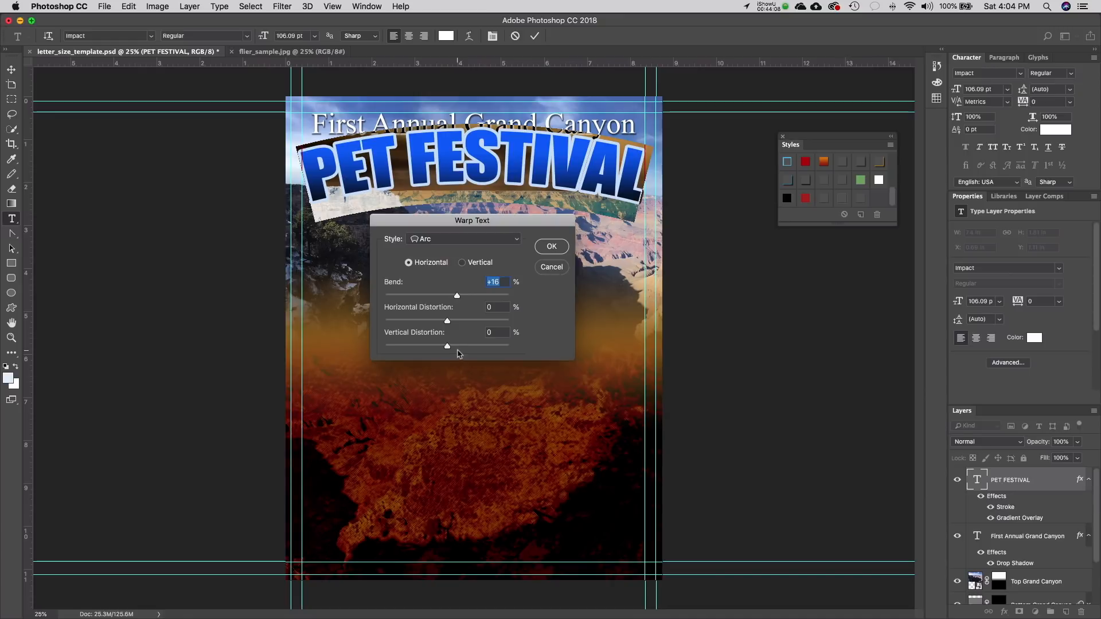
- Try -55% horizontal and +17% vertical distortion on the arc warp, and test its vertical orientation before returning to horizontal
{"action": "left_click_drag", "start_coordinate": [448, 323], "coordinate": [414, 325]}
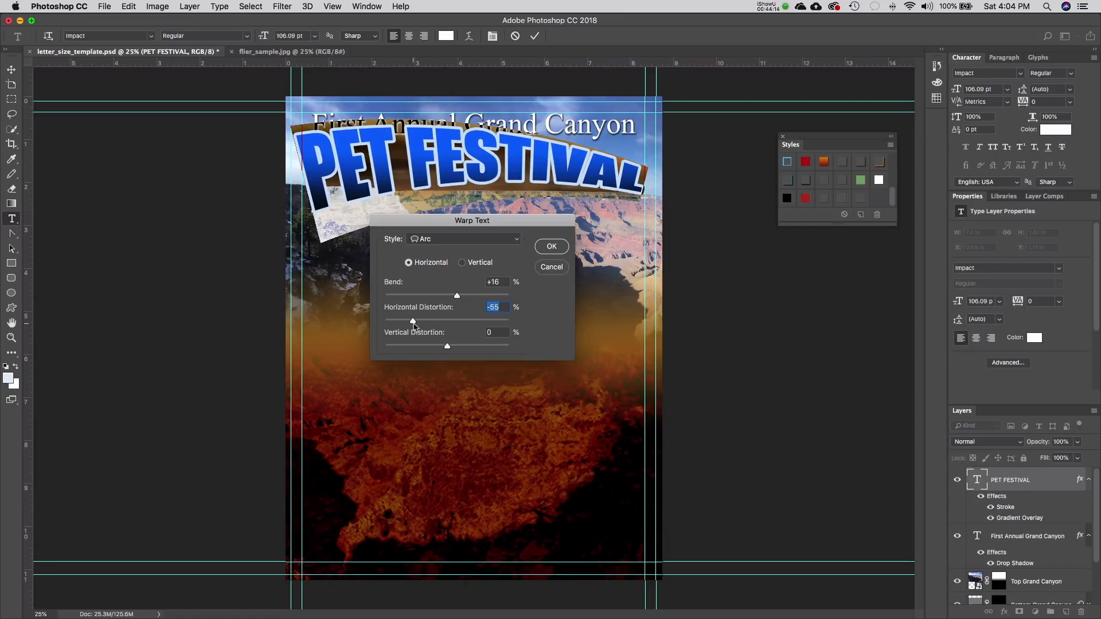
{"action": "left_click_drag", "start_coordinate": [429, 220], "coordinate": [436, 331]}
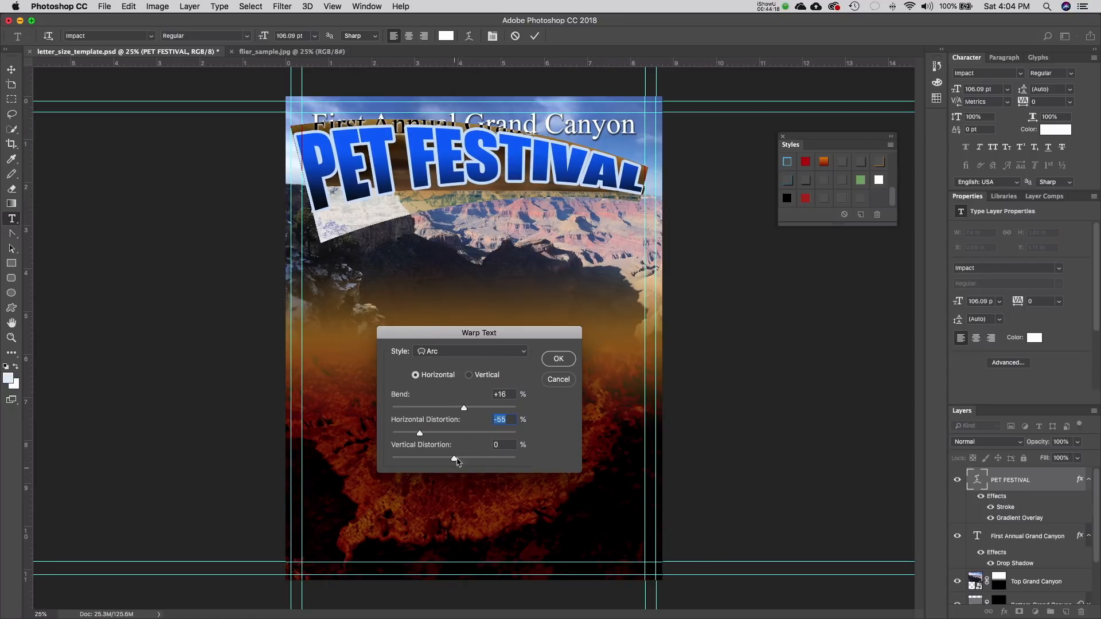
{"action": "mouse_move", "coordinate": [457, 459]}
{"action": "left_mouse_down"}
{"action": "mouse_move", "coordinate": [482, 458]}
{"action": "mouse_move", "coordinate": [446, 459]}
{"action": "mouse_move", "coordinate": [465, 458]}
{"action": "left_mouse_up"}
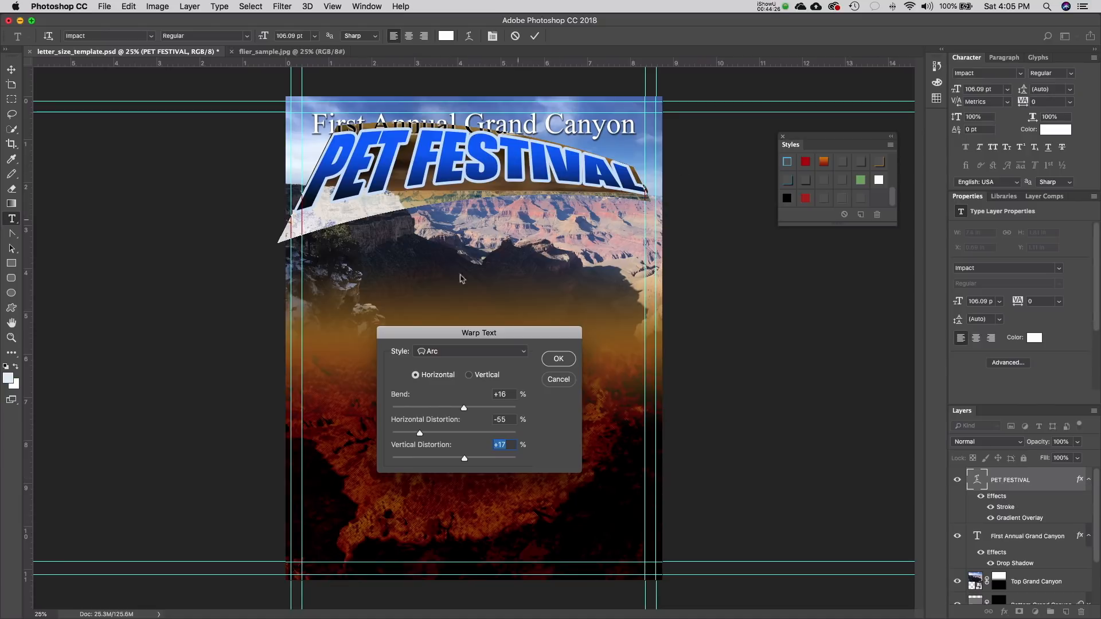
{"action": "left_click", "coordinate": [469, 376]}
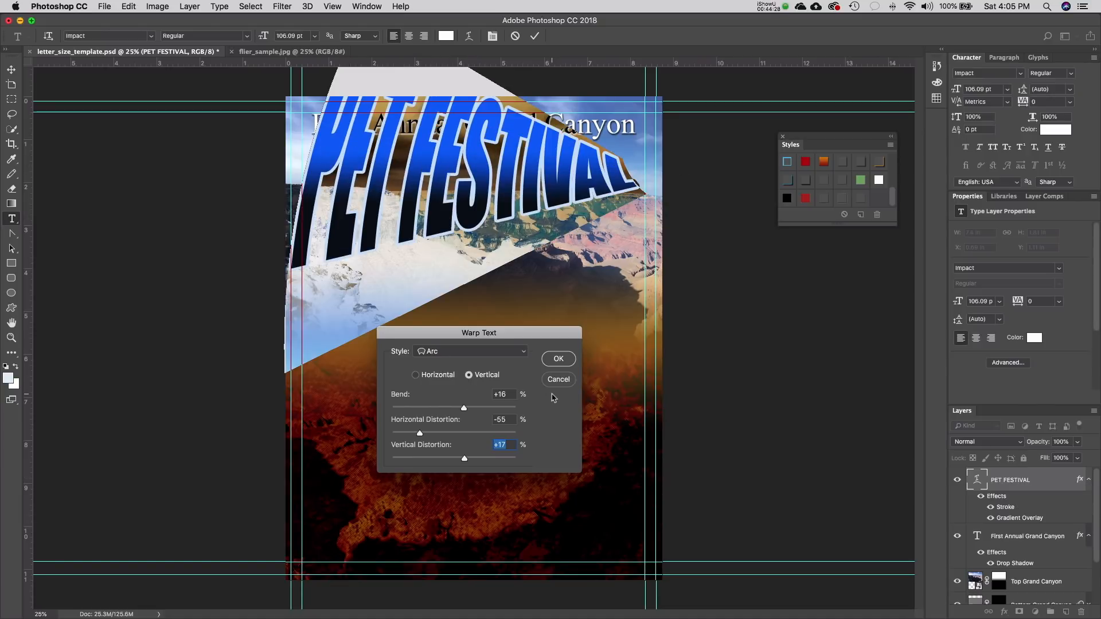
{"action": "left_click", "coordinate": [438, 376]}
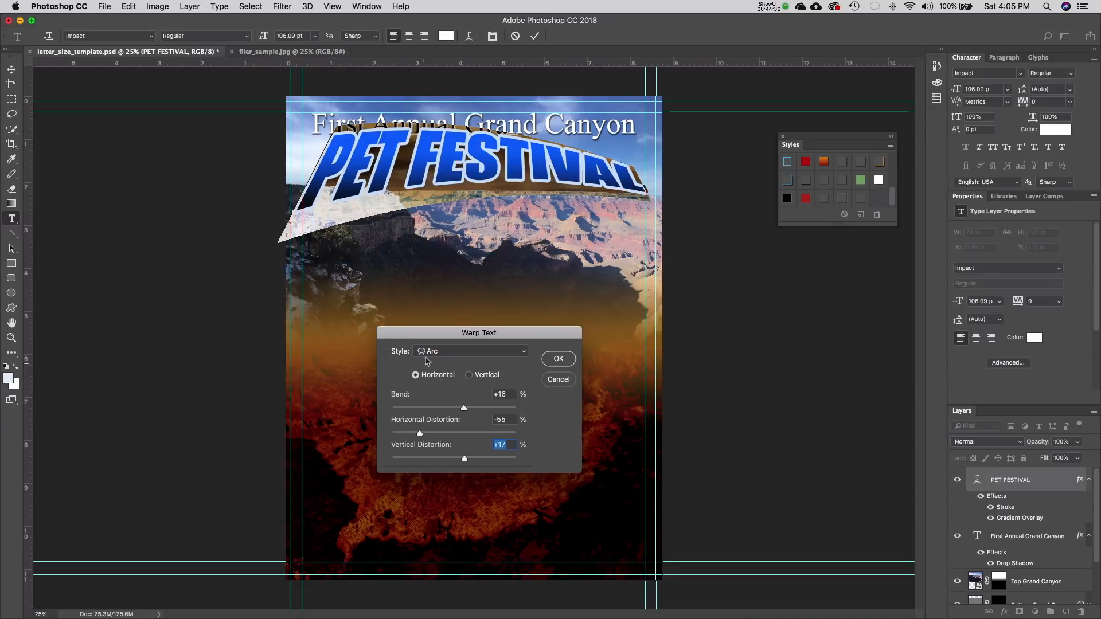
- Try the Arc Lower, Arc Upper and Arch warp styles on the PET FESTIVAL text, and discard the warp
{"action": "left_click", "coordinate": [447, 354]}
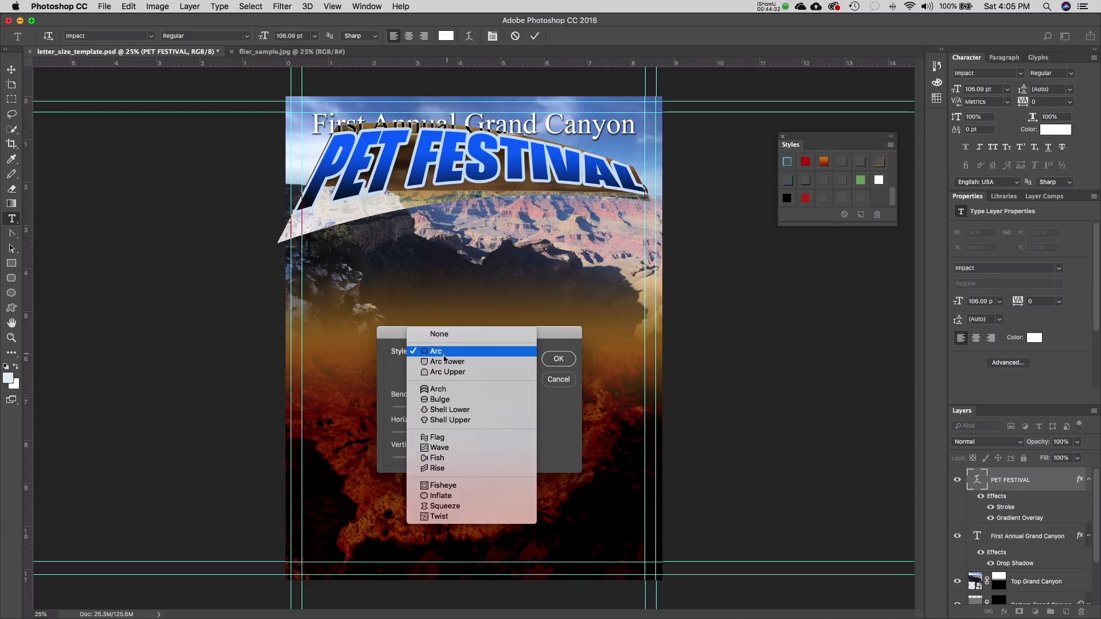
{"action": "left_click", "coordinate": [445, 362]}
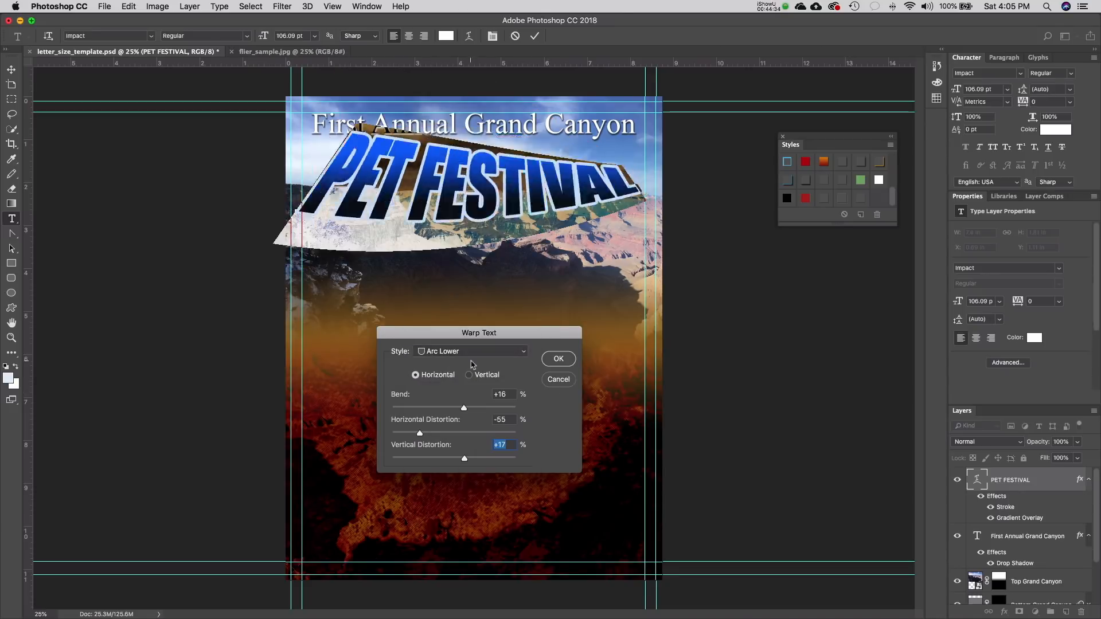
{"action": "left_click", "coordinate": [466, 354]}
{"action": "left_click", "coordinate": [463, 370]}
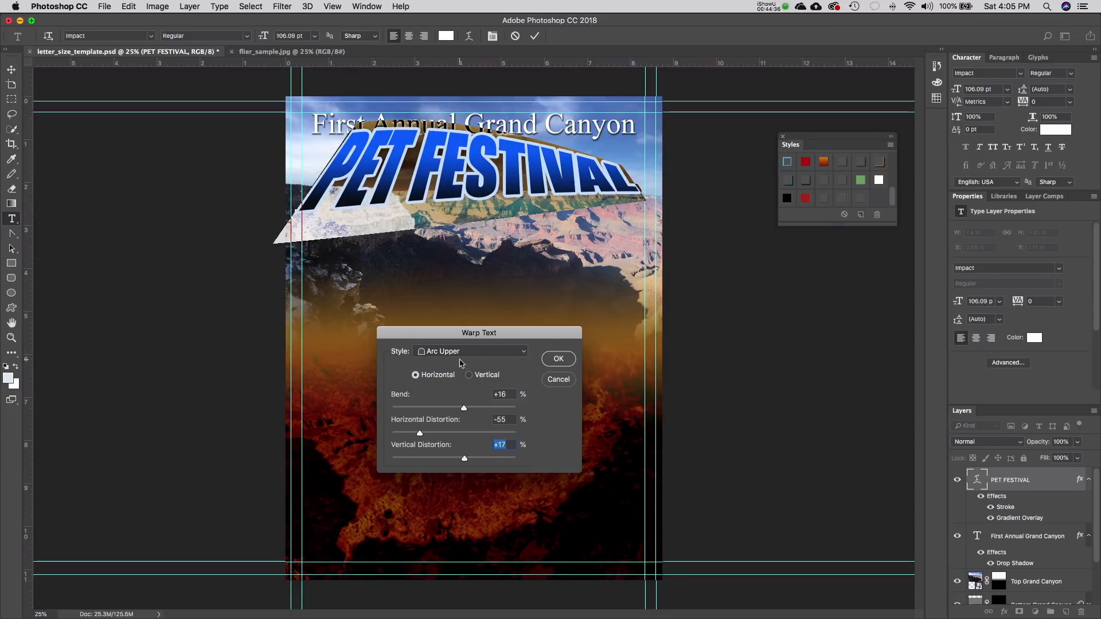
{"action": "left_click", "coordinate": [461, 352]}
{"action": "left_click", "coordinate": [455, 370]}
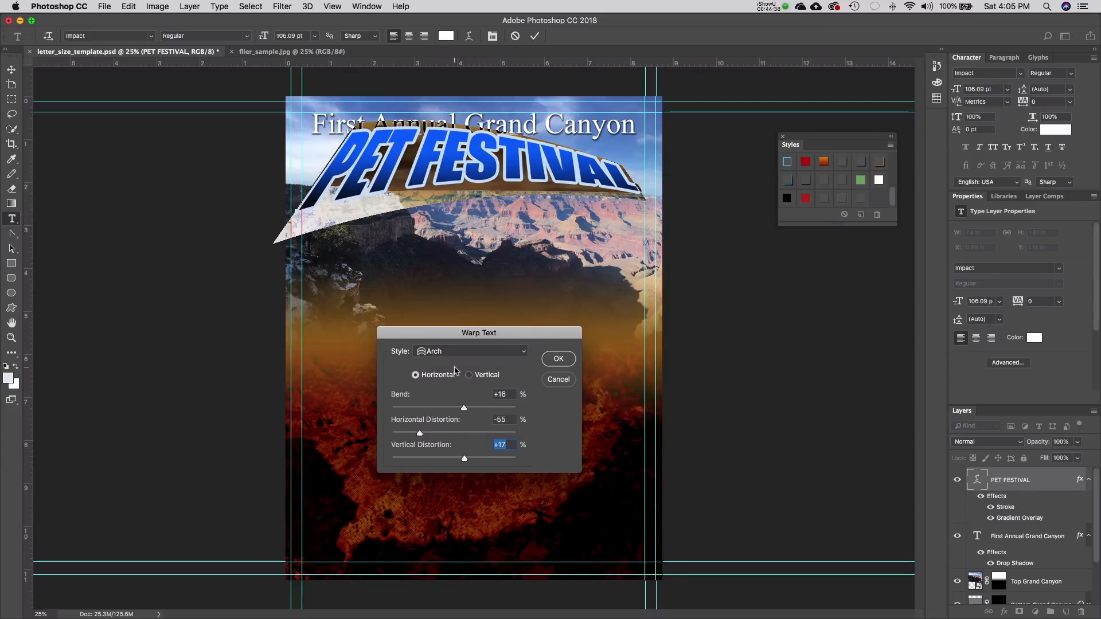
{"action": "left_click_drag", "start_coordinate": [459, 335], "coordinate": [471, 274]}
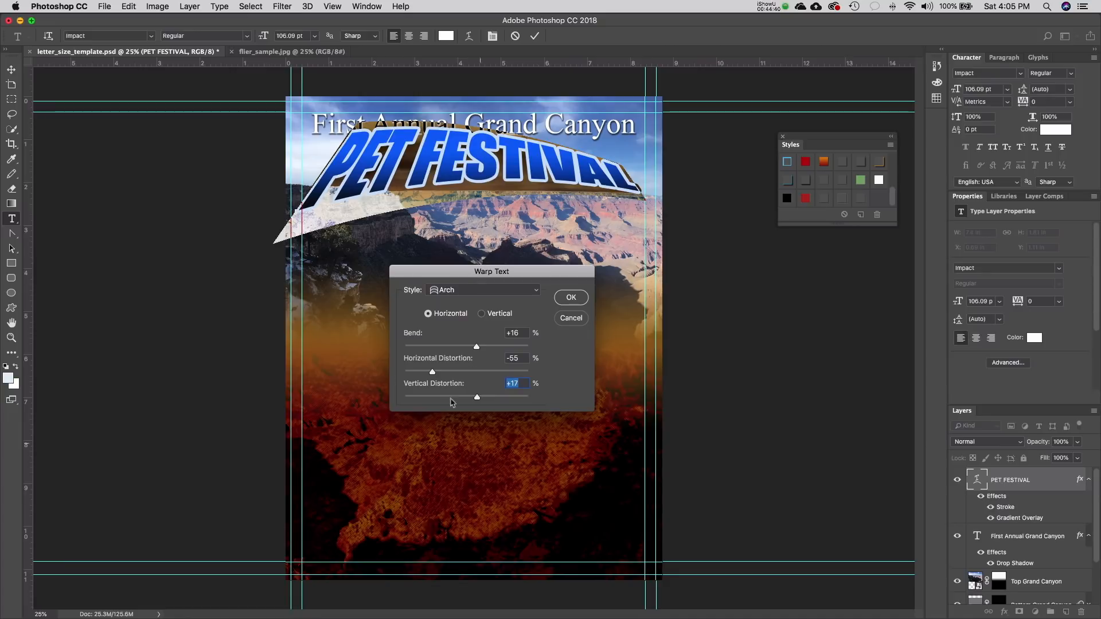
{"action": "left_click", "coordinate": [575, 321]}
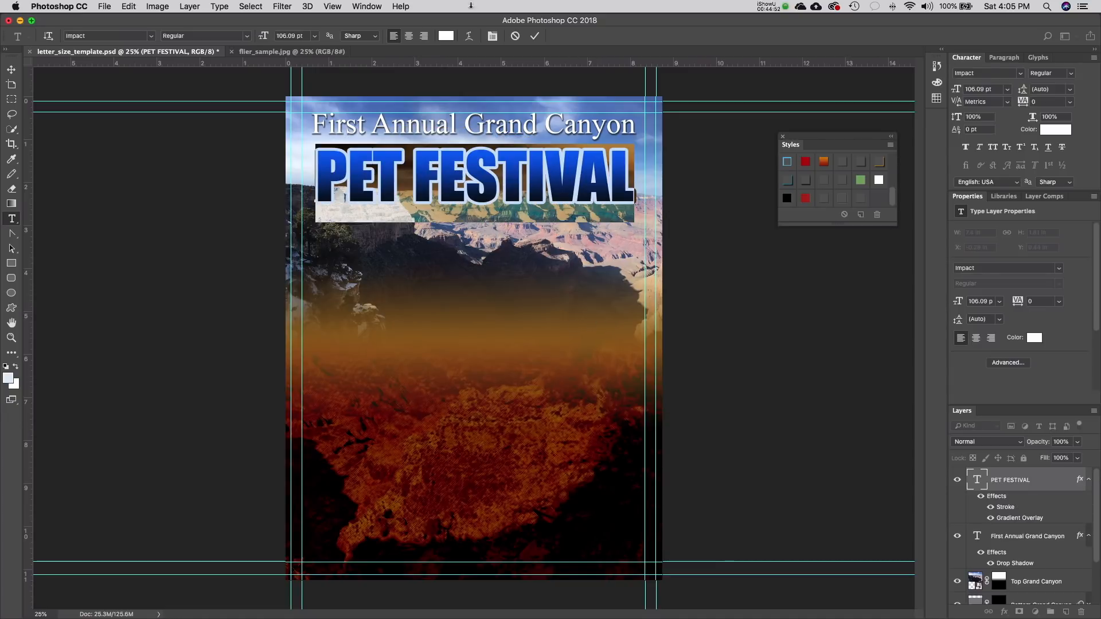
- Give the PET FESTIVAL text an Arch warp with a horizontal bend of +15%
{"action": "left_click", "coordinate": [468, 35]}
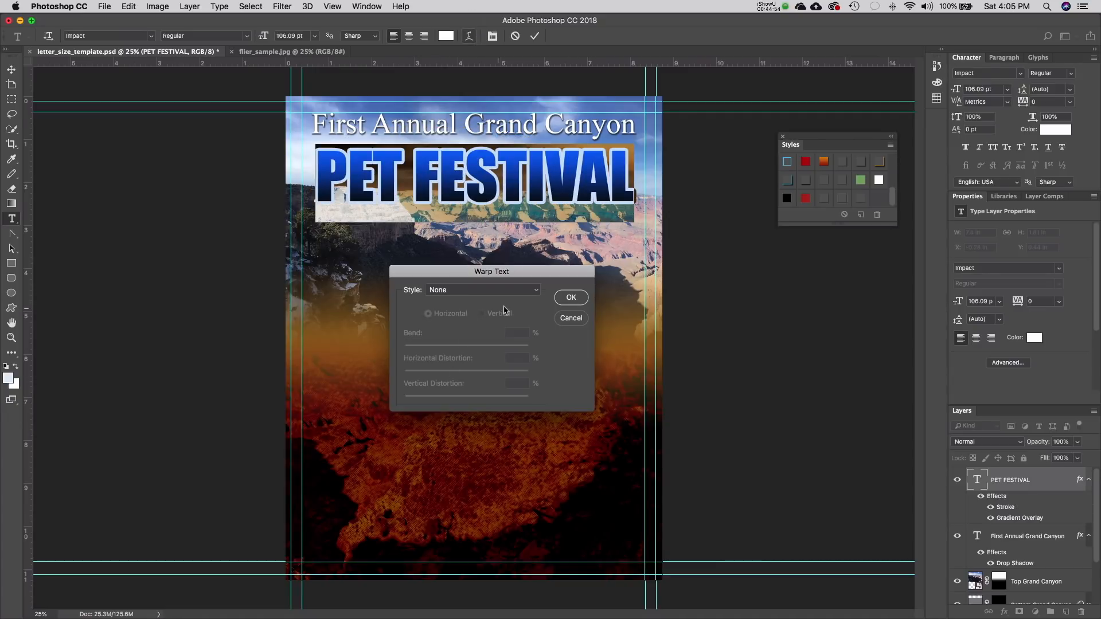
{"action": "left_click", "coordinate": [484, 290]}
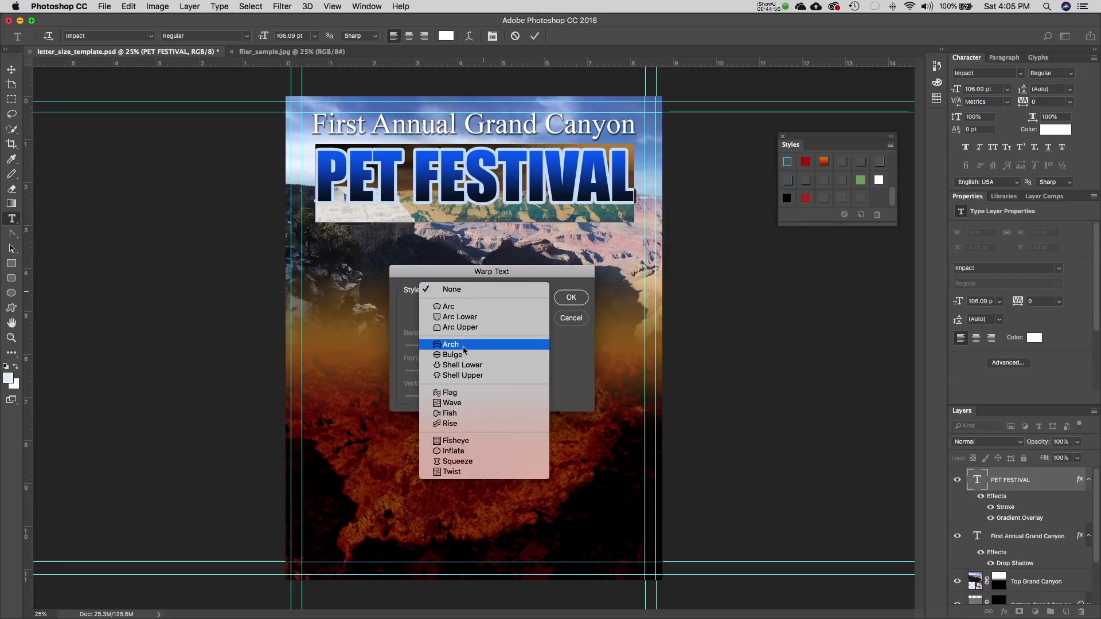
{"action": "left_click", "coordinate": [483, 345]}
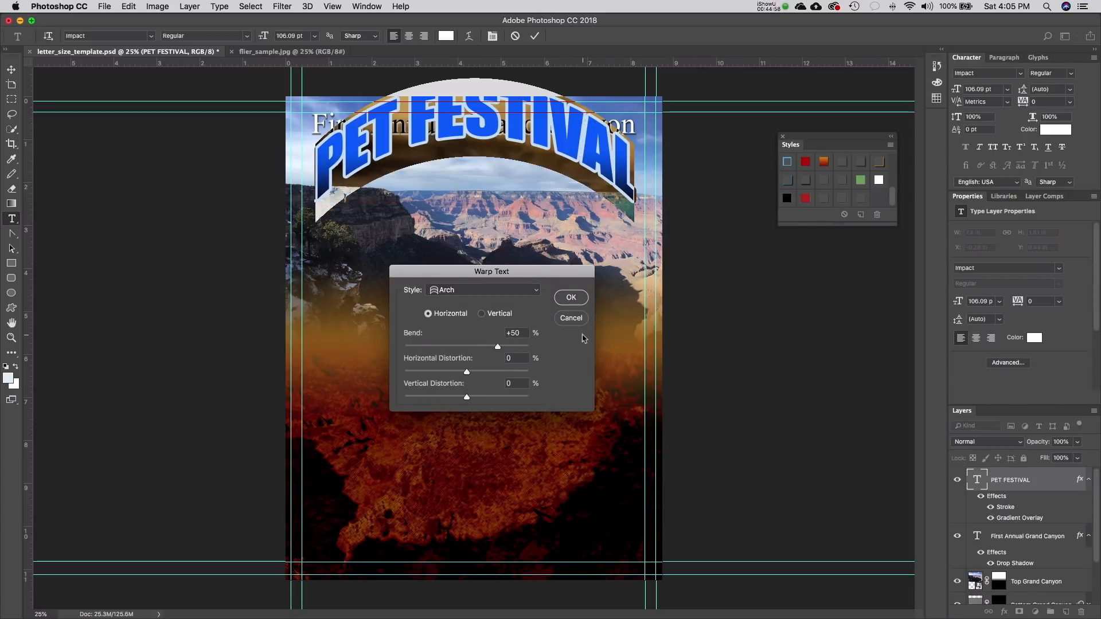
{"action": "left_click_drag", "start_coordinate": [497, 347], "coordinate": [476, 350]}
{"action": "left_click_drag", "start_coordinate": [453, 271], "coordinate": [450, 301]}
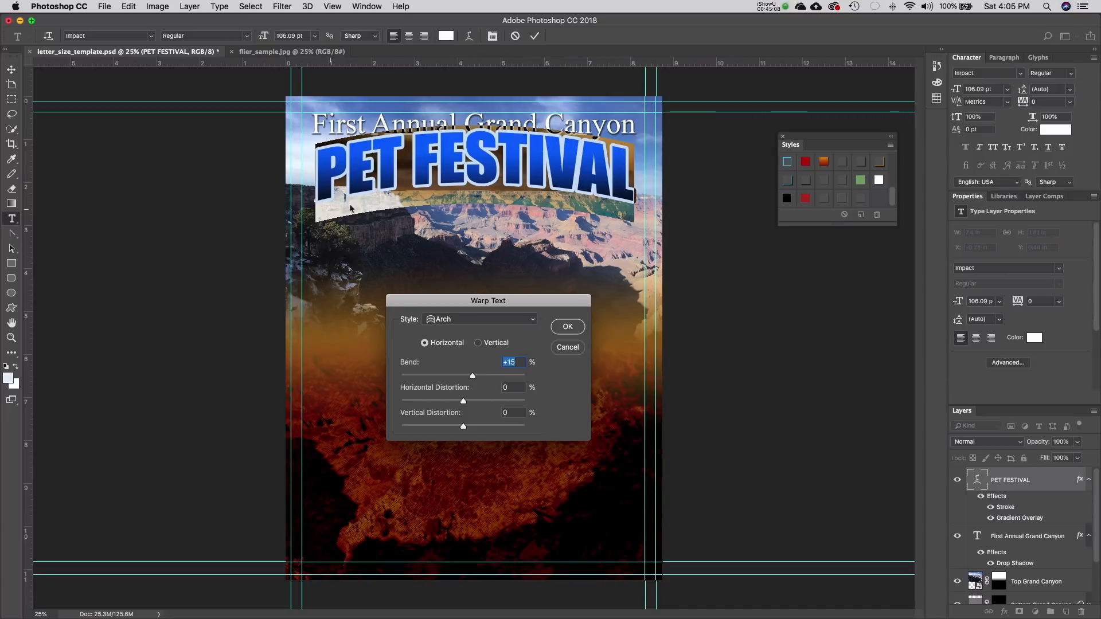
- Try the Bulge, Shell Lower and Shell Upper warp styles on the PET FESTIVAL text
{"action": "left_click", "coordinate": [476, 320]}
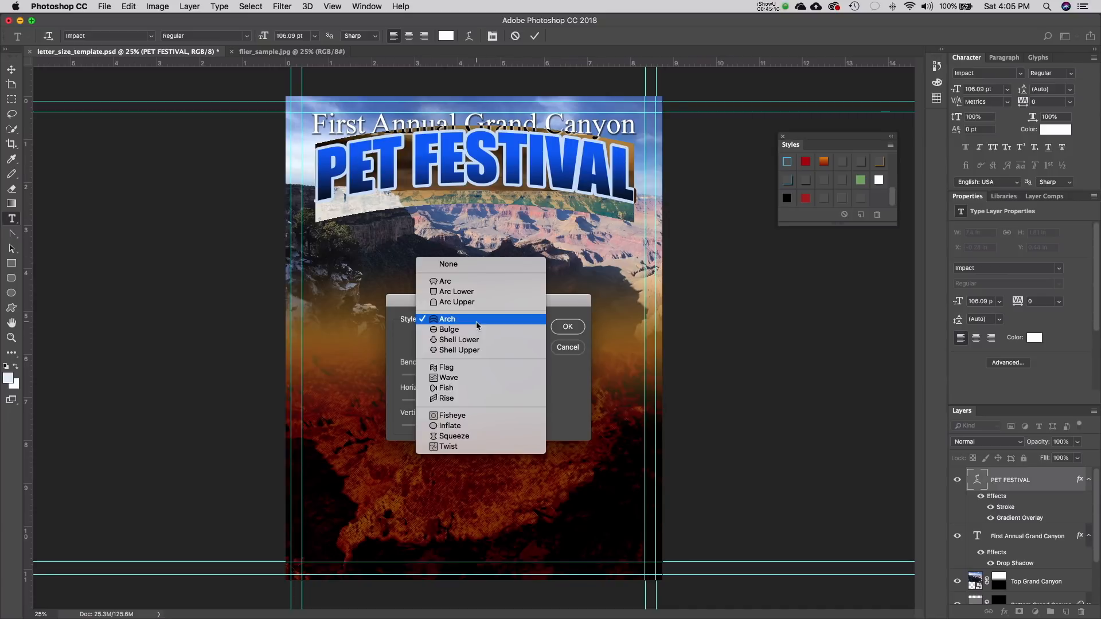
{"action": "left_click", "coordinate": [473, 331]}
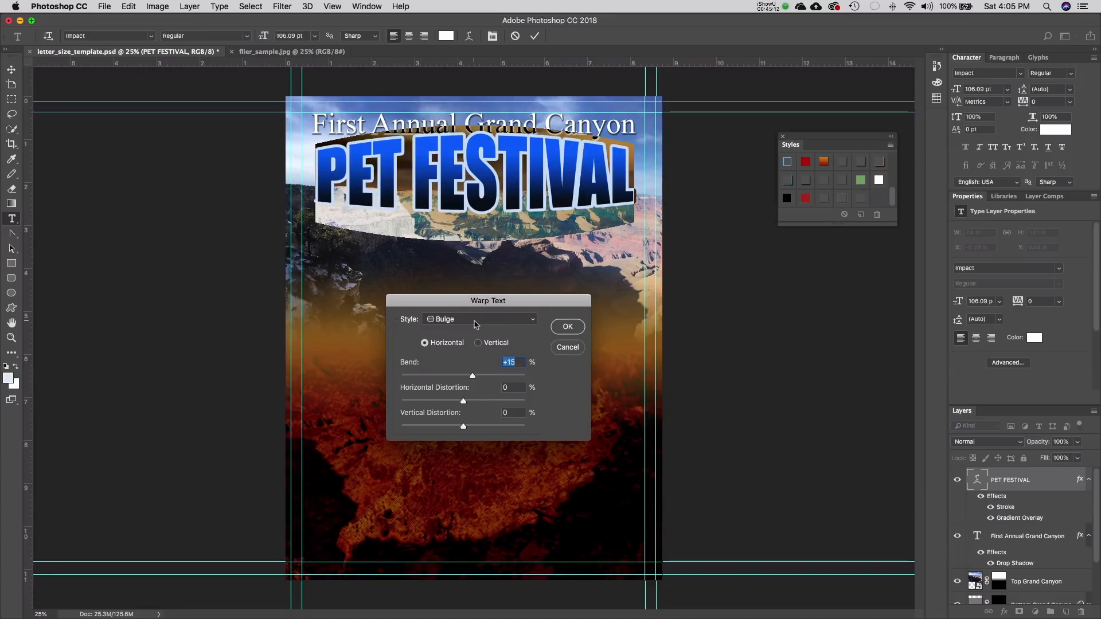
{"action": "left_click", "coordinate": [473, 331]}
{"action": "left_click", "coordinate": [471, 332]}
{"action": "left_click", "coordinate": [472, 332]}
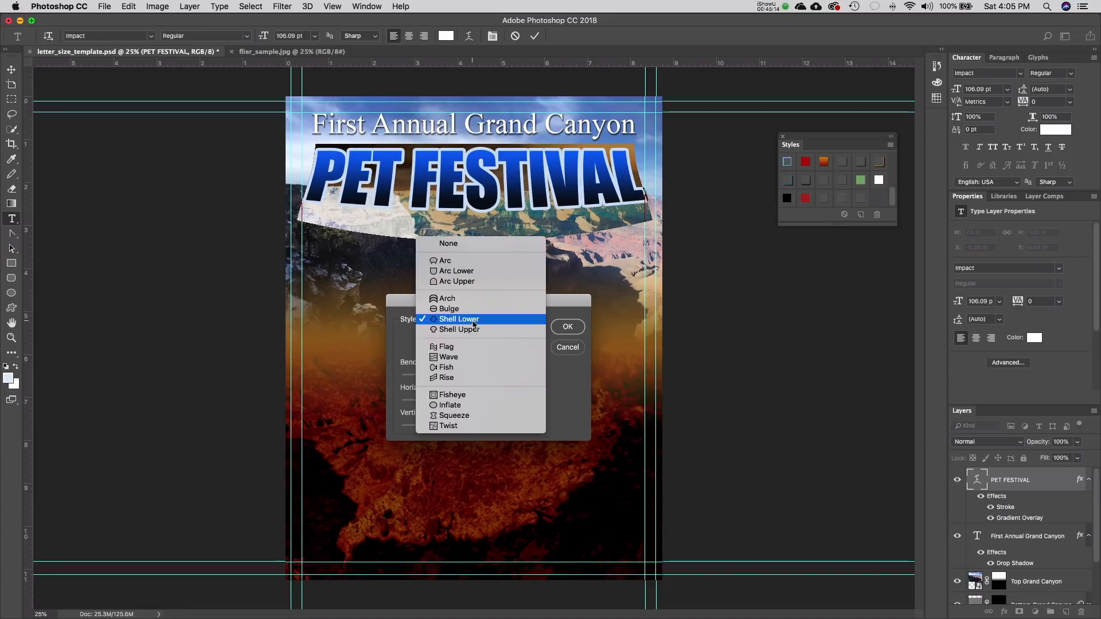
{"action": "left_click", "coordinate": [471, 333]}
- Try the Flag, Wave, Fish and Rise warp styles on the PET FESTIVAL text
{"action": "left_click", "coordinate": [472, 319]}
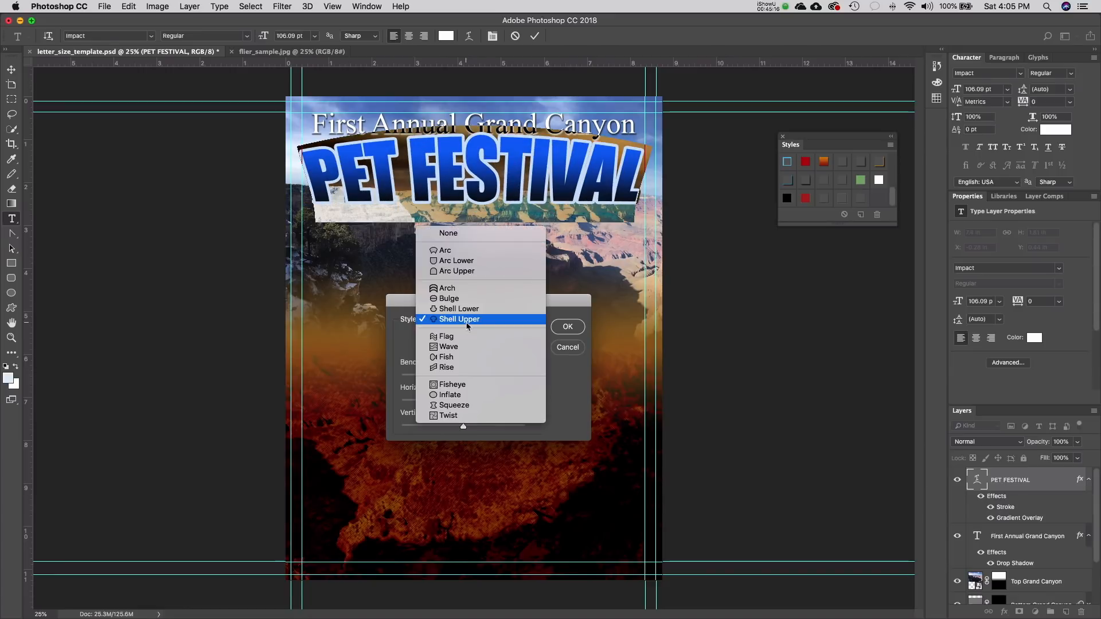
{"action": "left_click", "coordinate": [464, 344]}
{"action": "left_click", "coordinate": [463, 323]}
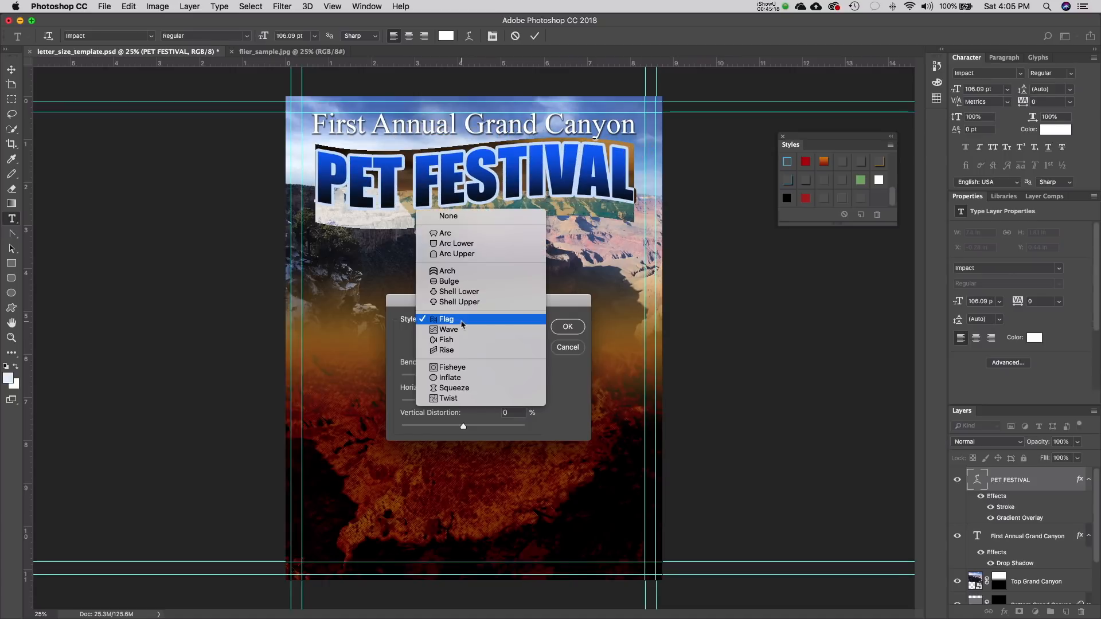
{"action": "left_click", "coordinate": [463, 330]}
{"action": "left_click", "coordinate": [467, 325]}
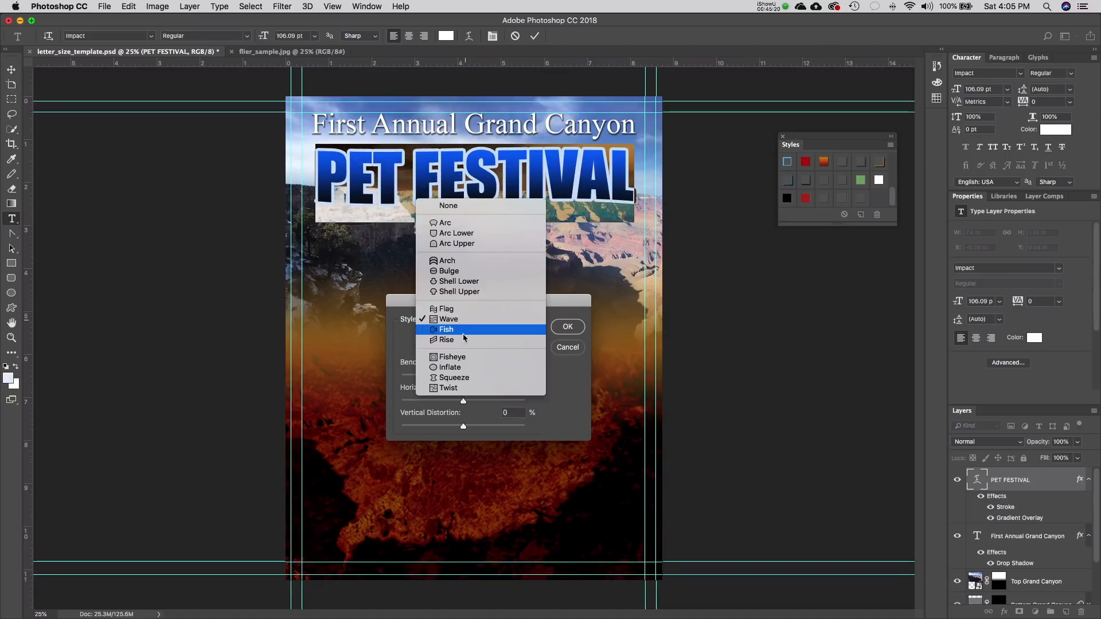
{"action": "left_click", "coordinate": [463, 333]}
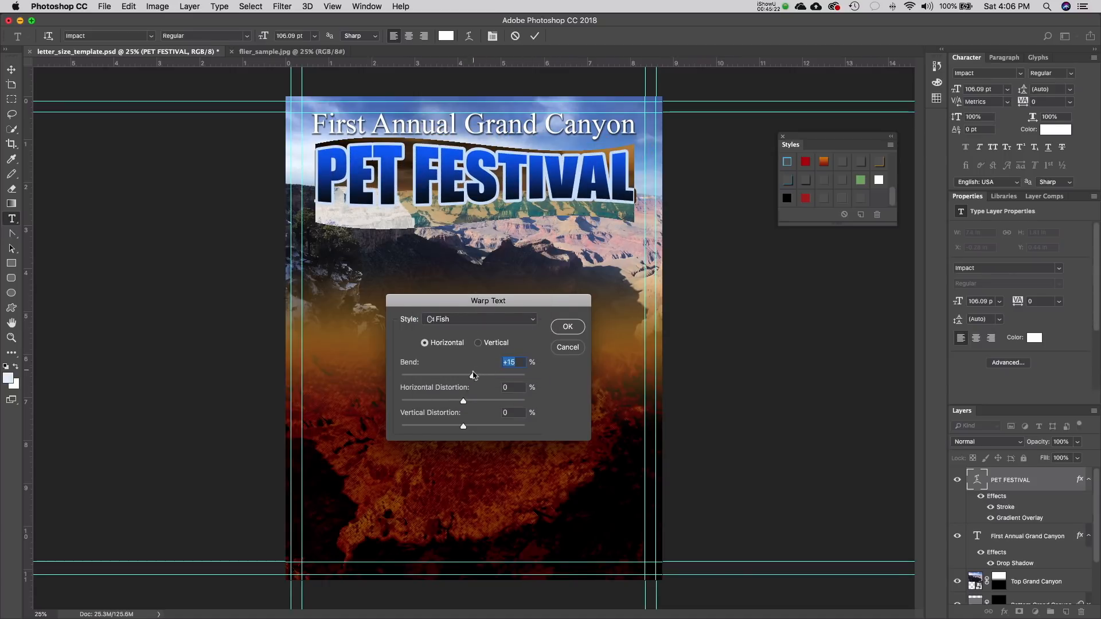
{"action": "mouse_move", "coordinate": [473, 375]}
{"action": "left_mouse_down"}
{"action": "mouse_move", "coordinate": [487, 376]}
{"action": "mouse_move", "coordinate": [475, 381]}
{"action": "left_mouse_up"}
{"action": "left_click", "coordinate": [451, 319]}
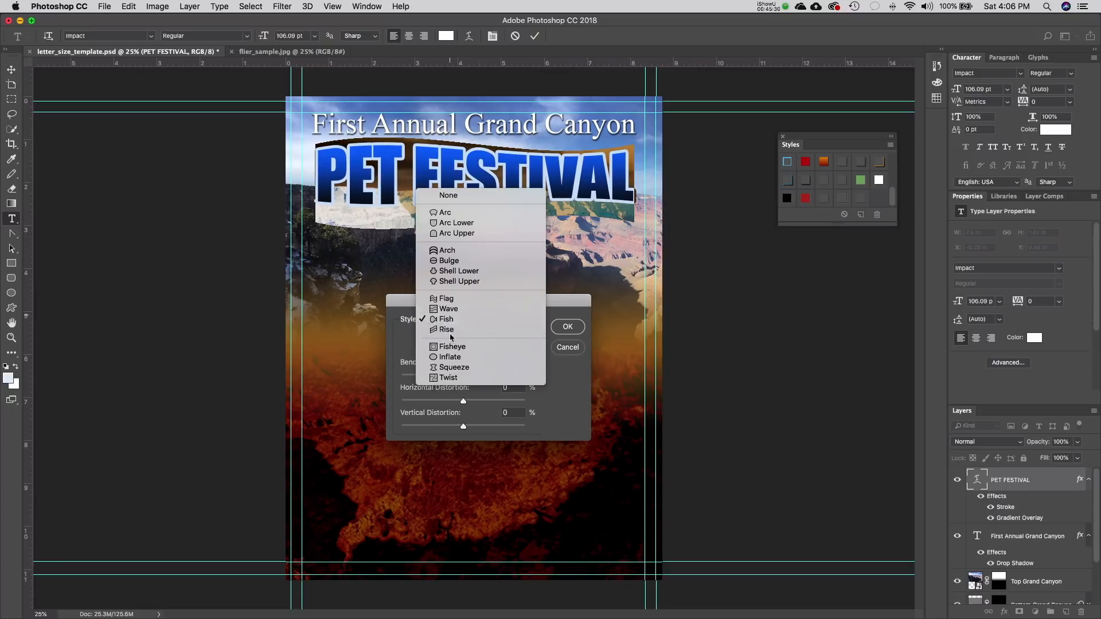
{"action": "left_click", "coordinate": [450, 329]}
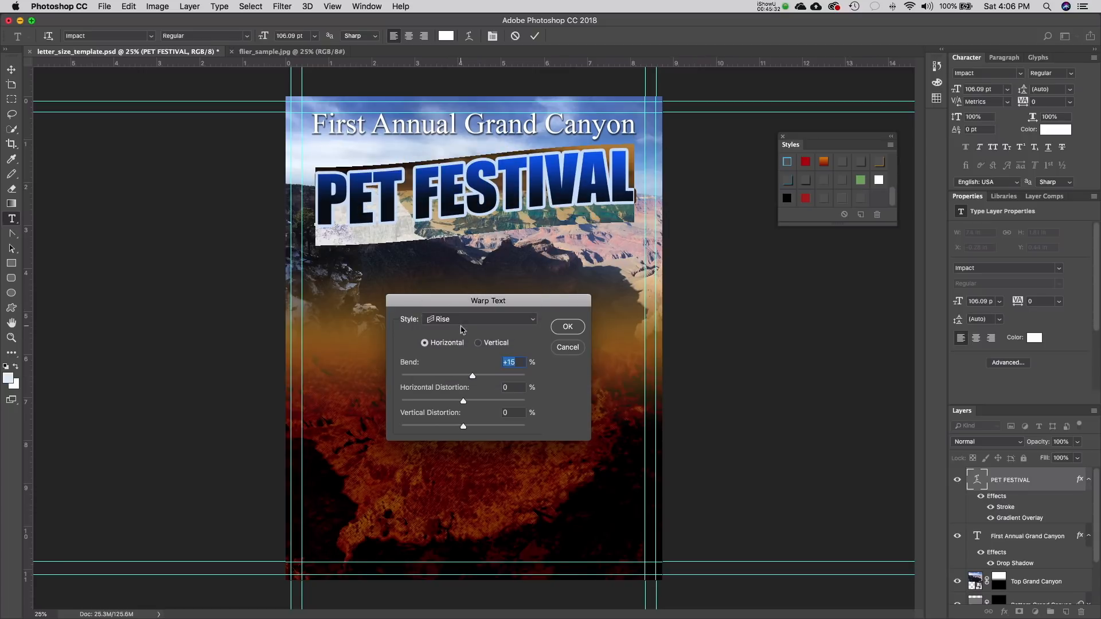
- Return the PET FESTIVAL warp style to Arch with the +15% bend and apply the warp
{"action": "left_click", "coordinate": [462, 322]}
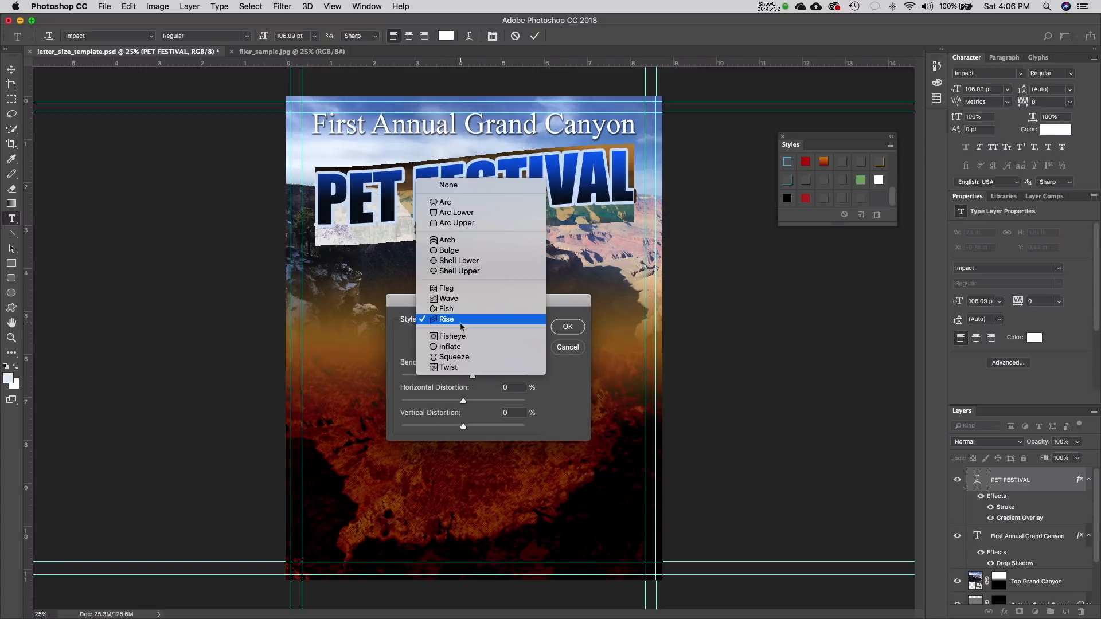
{"action": "left_click", "coordinate": [473, 241]}
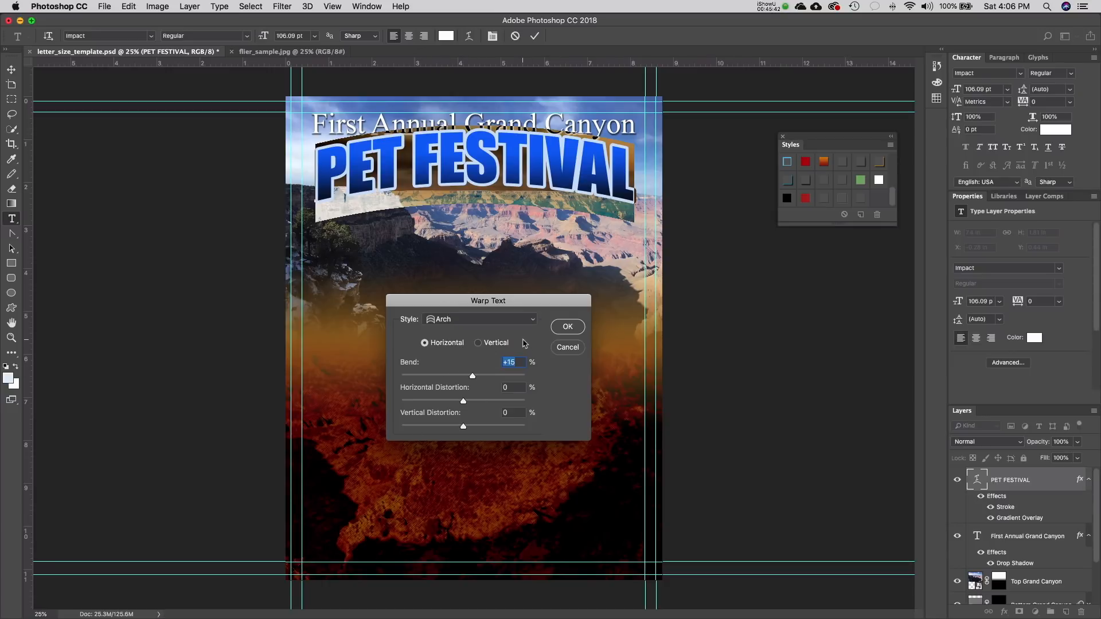
{"action": "left_click", "coordinate": [503, 319]}
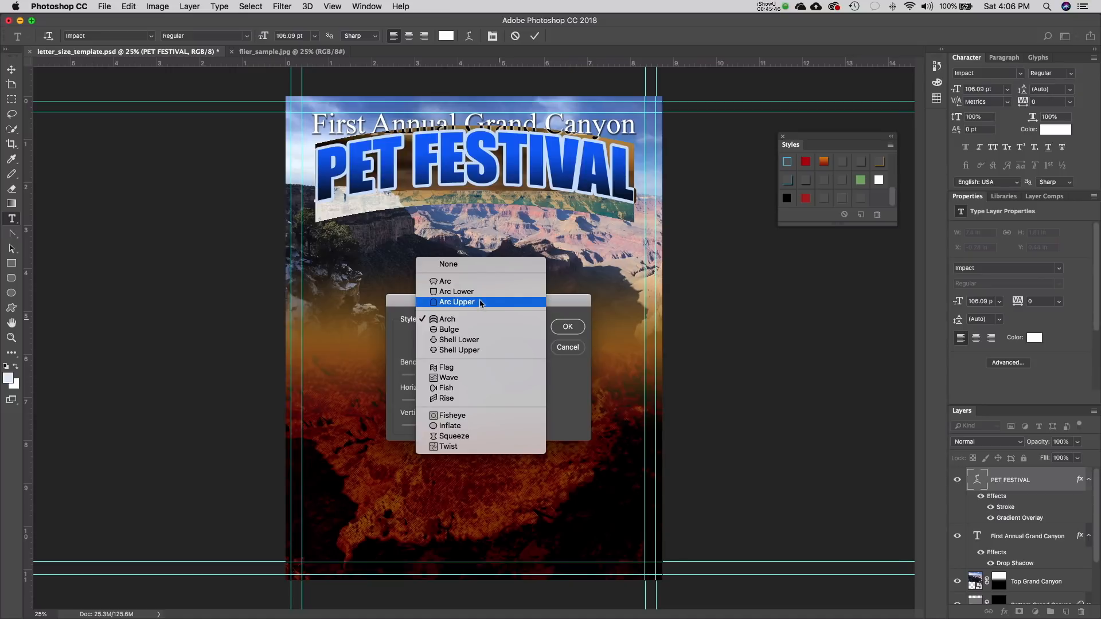
{"action": "left_click", "coordinate": [578, 380]}
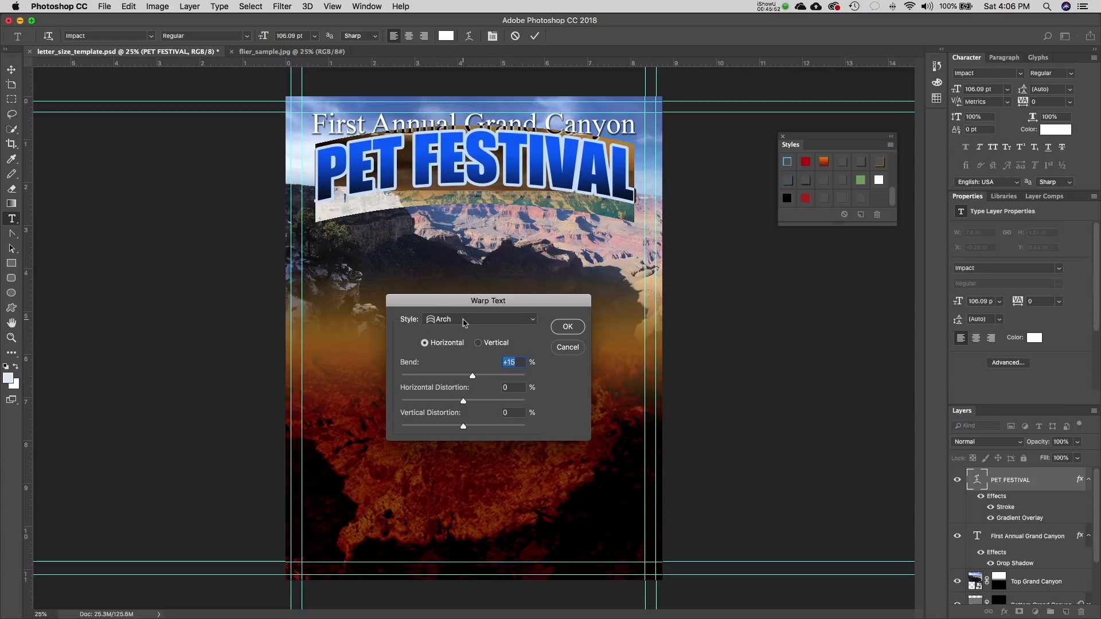
{"action": "left_click", "coordinate": [568, 327]}
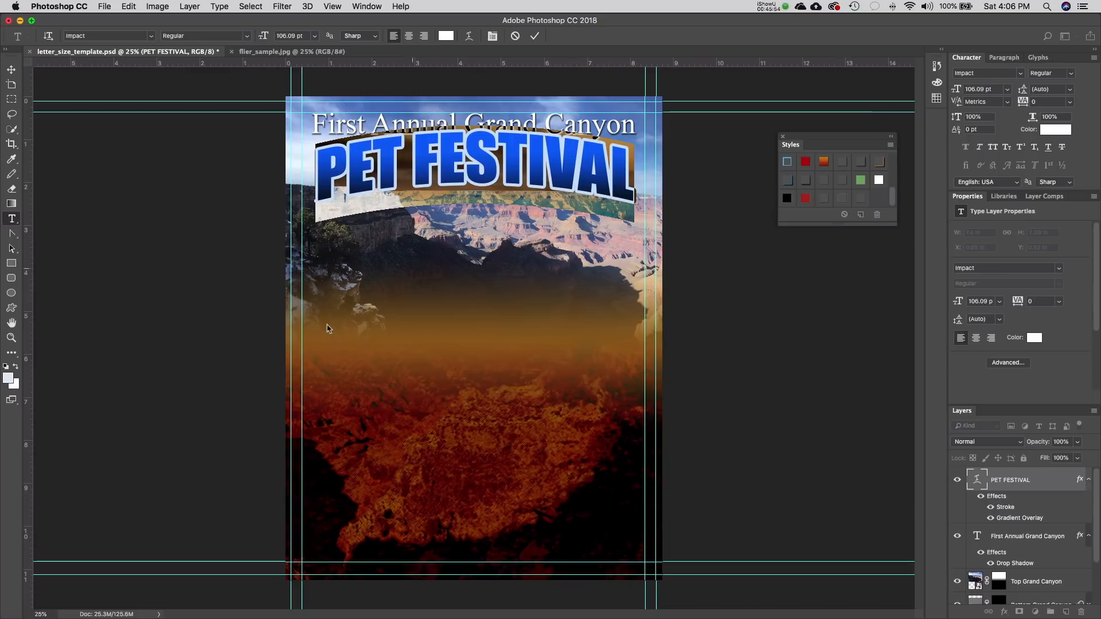
- Move the arched PET FESTIVAL text down below the top headline to X 0.67 in, Y 0.83 in, and deselect it
{"action": "left_click", "coordinate": [12, 69]}
{"action": "mouse_move", "coordinate": [440, 159]}
{"action": "left_mouse_down"}
{"action": "mouse_move", "coordinate": [437, 184]}
{"action": "mouse_move", "coordinate": [436, 172]}
{"action": "left_mouse_up"}
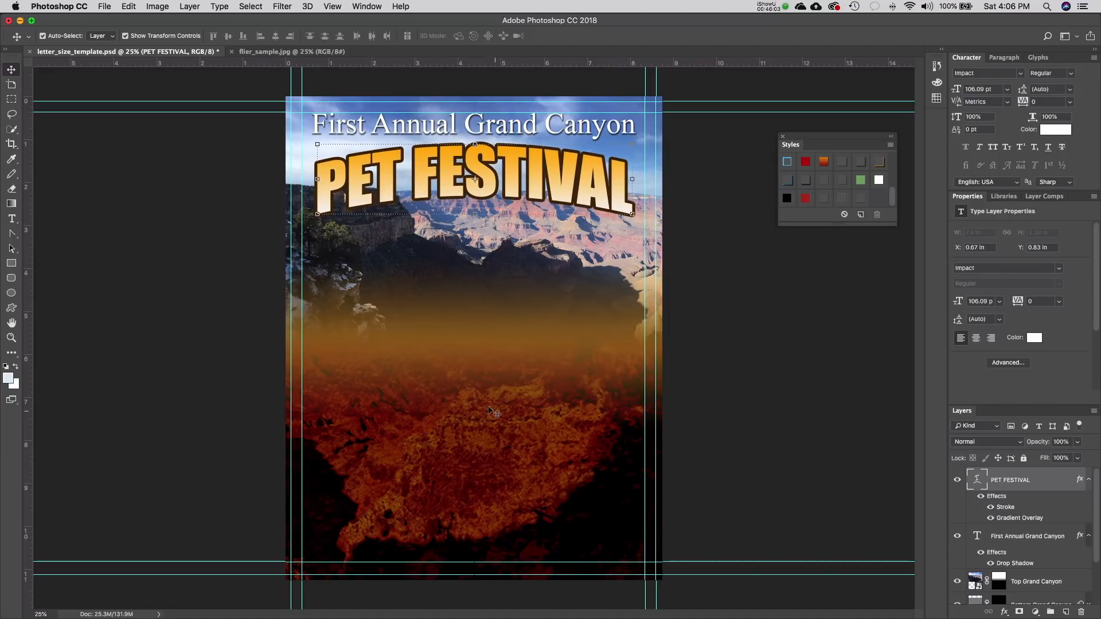
{"action": "left_click", "coordinate": [232, 228]}
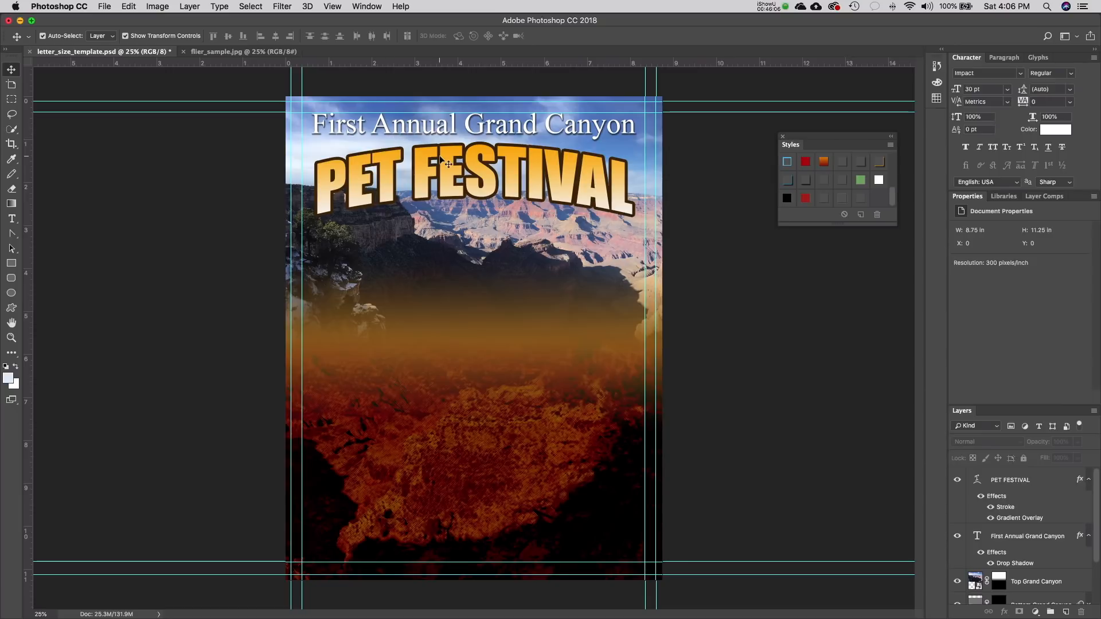
- Scale the First Annual Grand Canyon text down to about 43.14 pt and center it above PET FESTIVAL at X 1.05 in, Y 0.41 in
{"action": "left_click", "coordinate": [490, 134]}
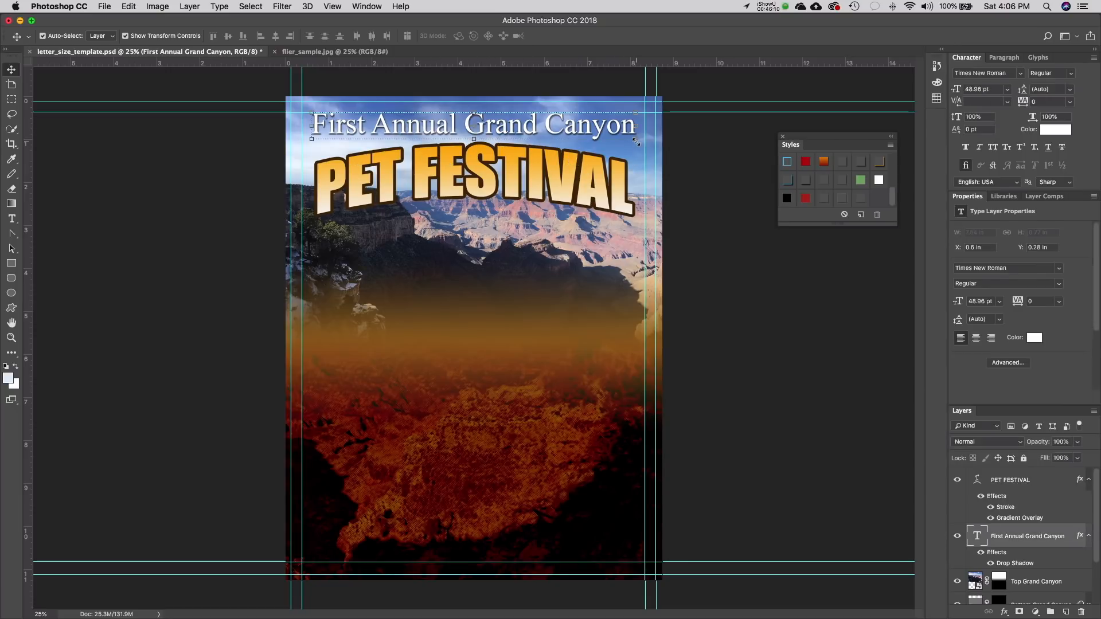
{"action": "left_click", "coordinate": [637, 142]}
{"action": "left_click_drag", "start_coordinate": [635, 141], "coordinate": [597, 136]}
{"action": "key", "text": "Return"}
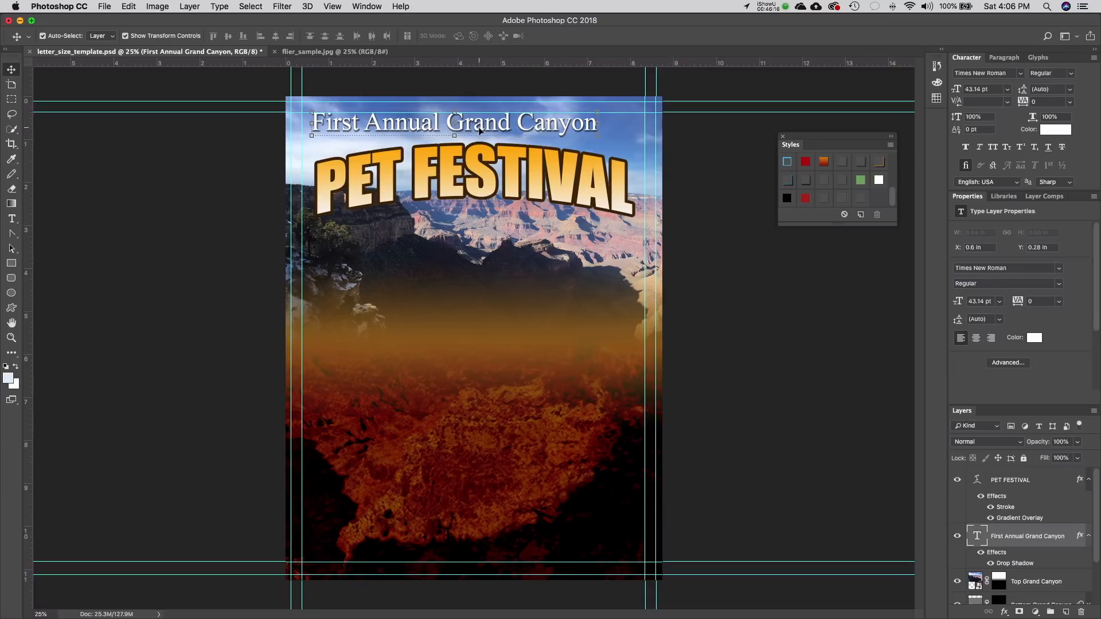
{"action": "left_click_drag", "start_coordinate": [476, 131], "coordinate": [498, 135]}
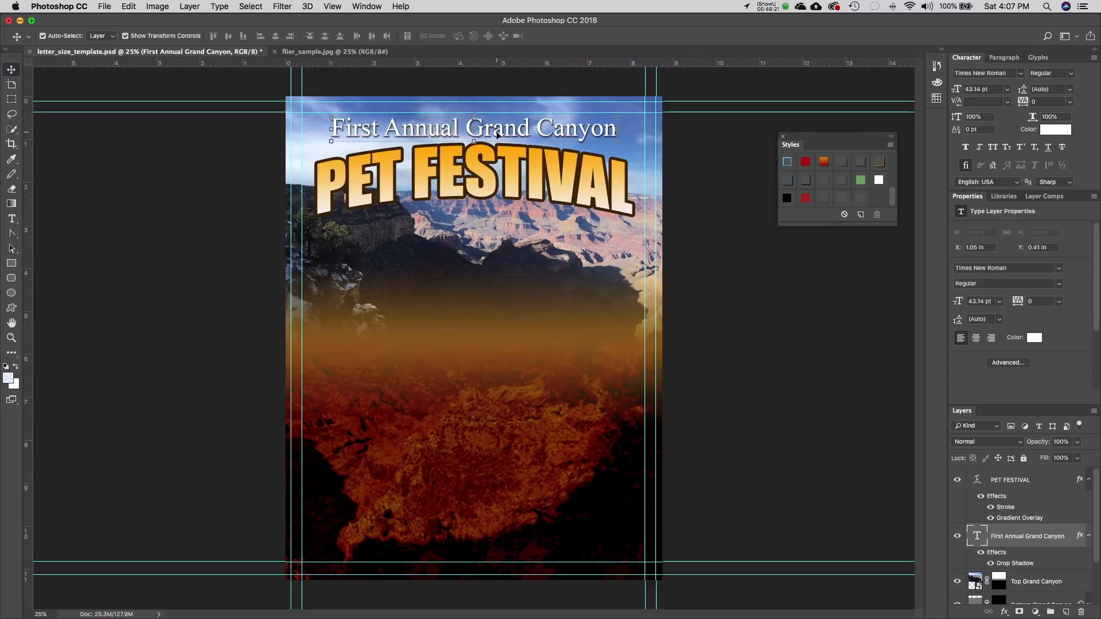
{"action": "left_click", "coordinate": [200, 190]}
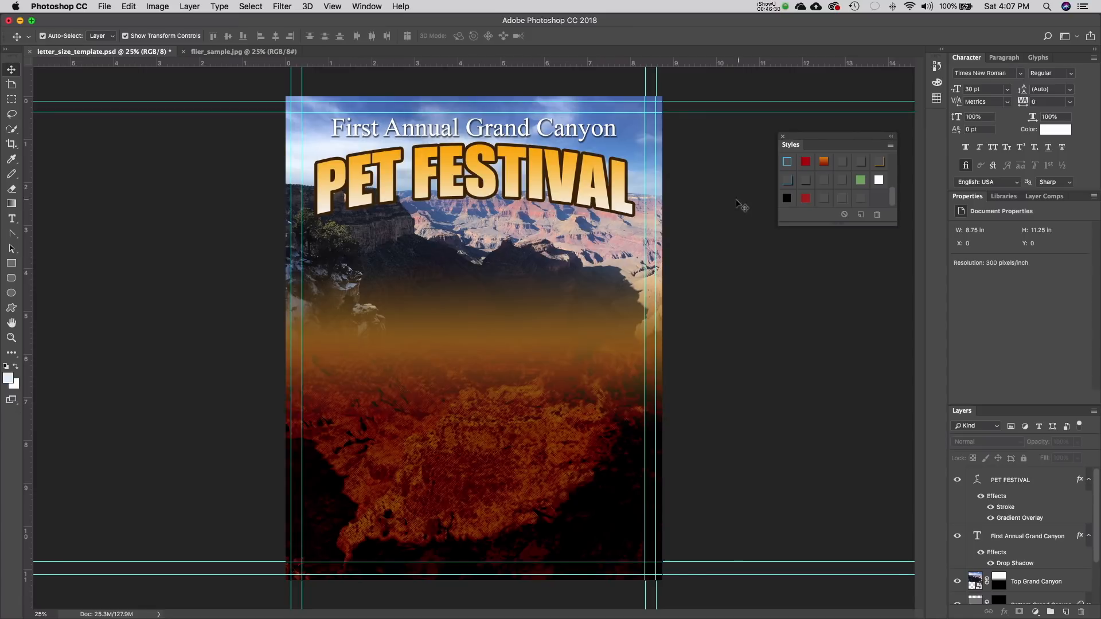
- Add a drop shadow to the PET FESTIVAL text with 51% opacity, distance 42 px, spread 26% and size 21 px
{"action": "left_click", "coordinate": [512, 191]}
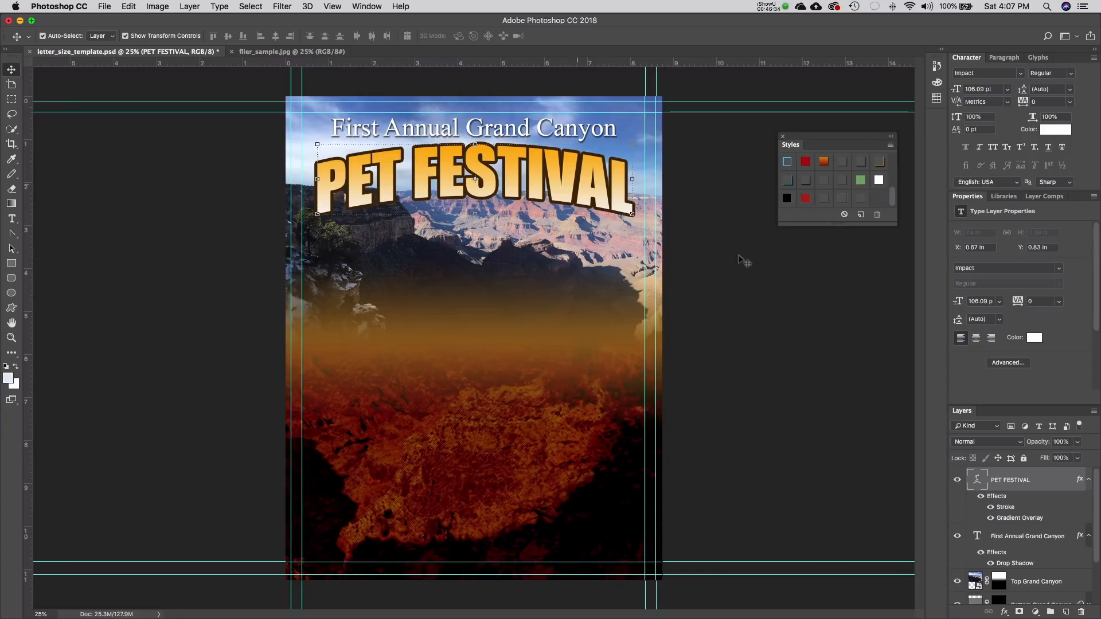
{"action": "left_click", "coordinate": [1004, 612]}
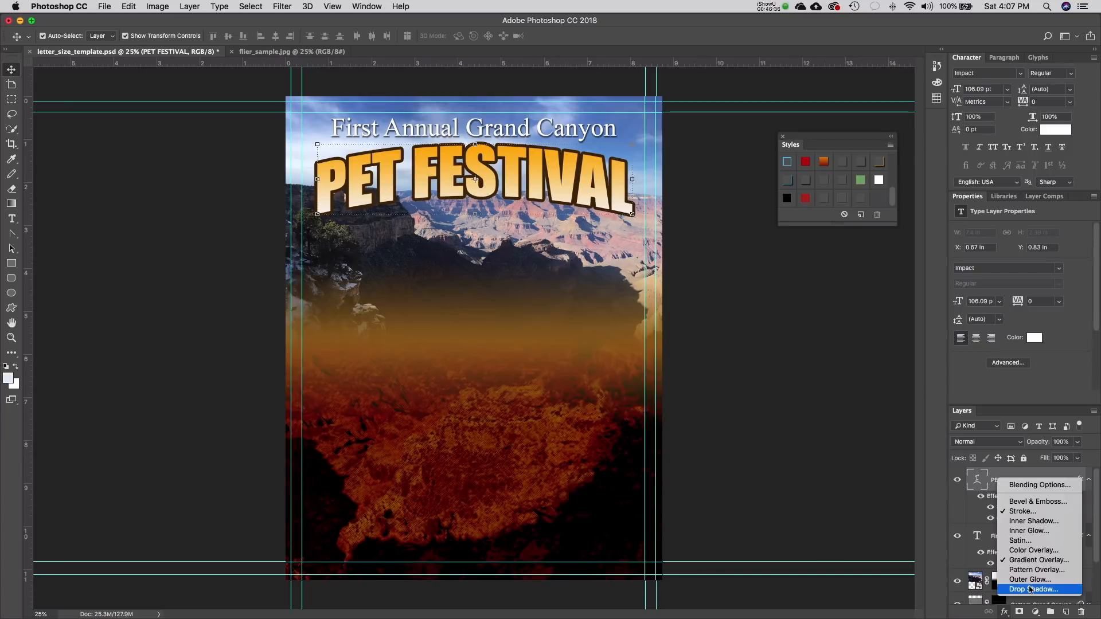
{"action": "left_click", "coordinate": [1030, 589]}
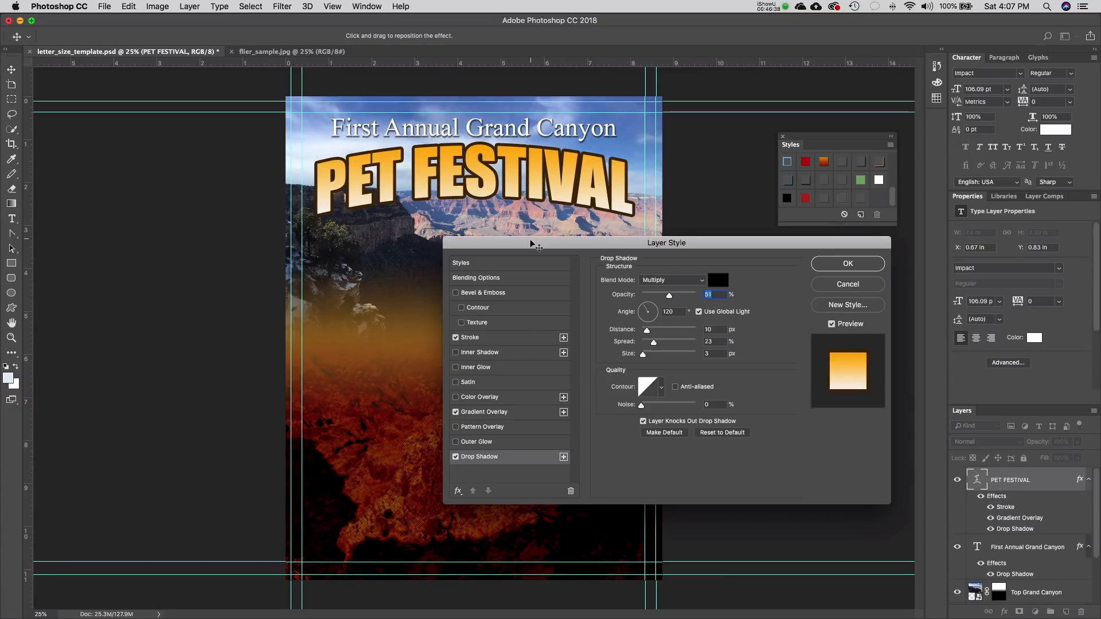
{"action": "left_click_drag", "start_coordinate": [531, 244], "coordinate": [536, 238]}
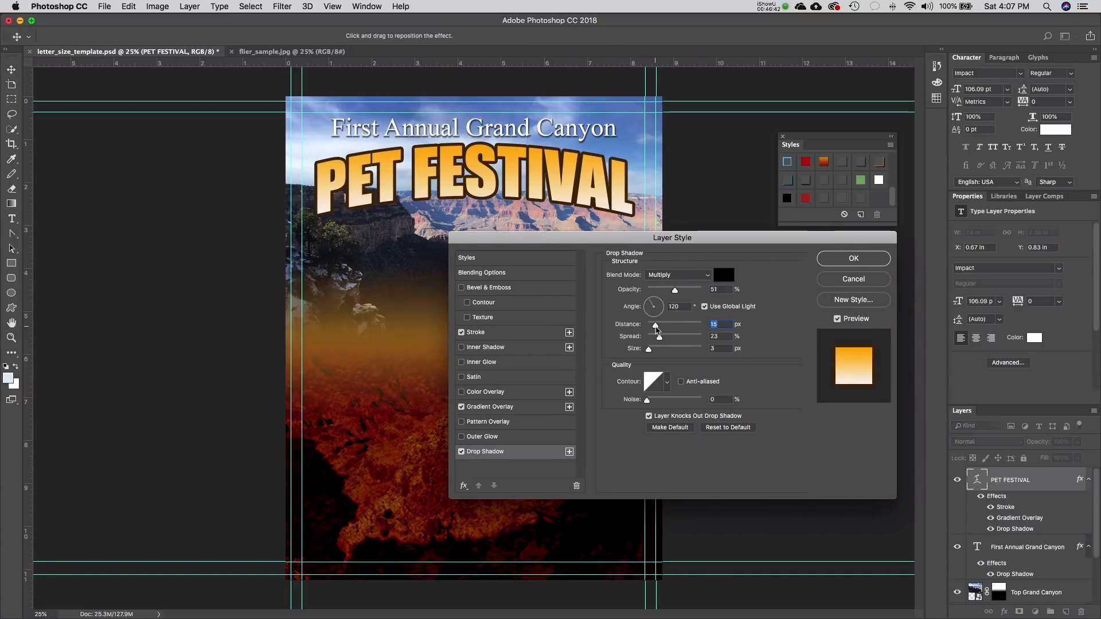
{"action": "left_click_drag", "start_coordinate": [656, 328], "coordinate": [652, 351]}
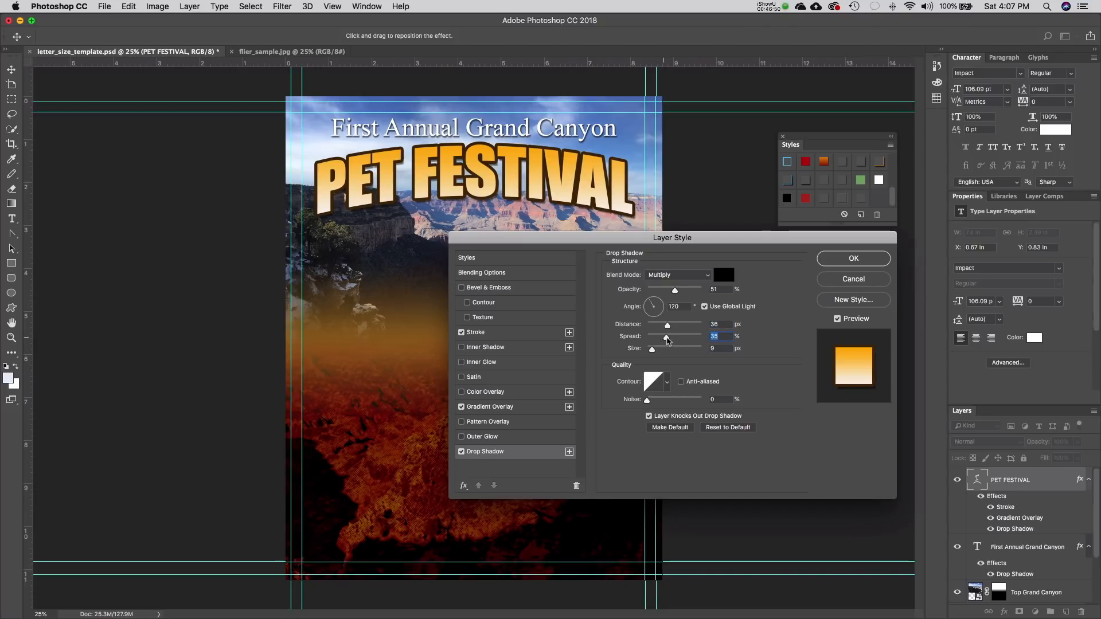
{"action": "left_click_drag", "start_coordinate": [677, 340], "coordinate": [656, 351]}
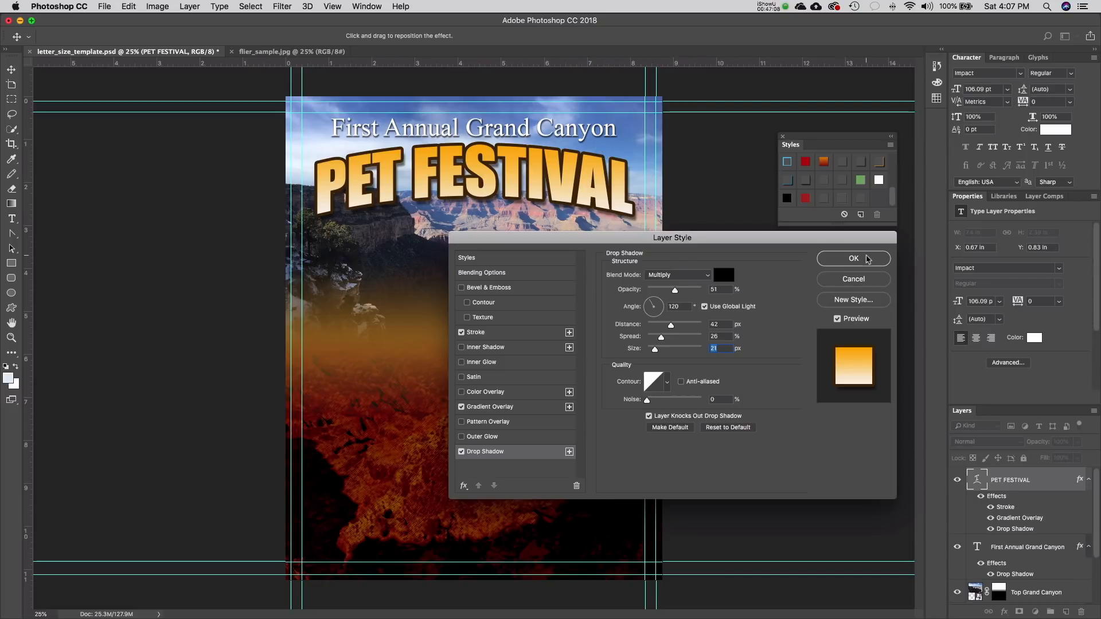
- Nudge the PET FESTIVAL text vertically to Y 0.9 in, keeping X at 0.67 in, and deselect it
{"action": "key", "text": "Down"}
{"action": "key", "text": "Down"}
{"action": "key", "text": "Down"}
{"action": "key", "text": "Down"}
{"action": "key", "text": "Down"}
{"action": "key", "text": "Down"}
{"action": "key", "text": "Down"}
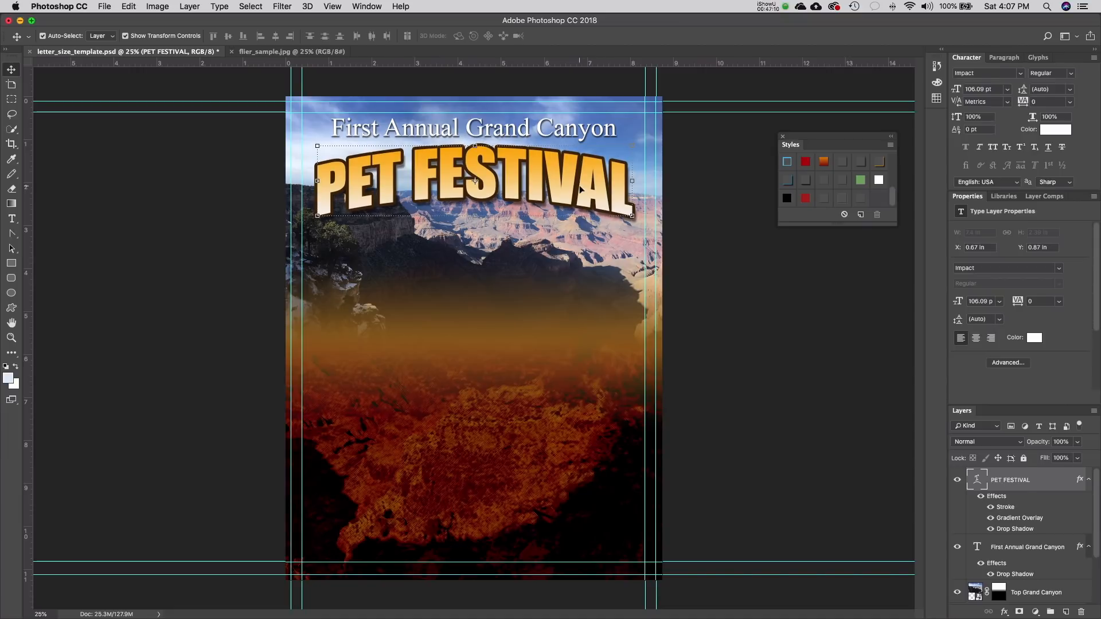
{"action": "key", "text": "Up"}
{"action": "key", "text": "Up"}
{"action": "key", "text": "Up"}
{"action": "key", "text": "Up"}
{"action": "key", "text": "Down"}
{"action": "key", "text": "Down"}
{"action": "key", "text": "Up"}
{"action": "key", "text": "Up"}
{"action": "key", "text": "Down"}
{"action": "key", "text": "Down"}
{"action": "key", "text": "Down"}
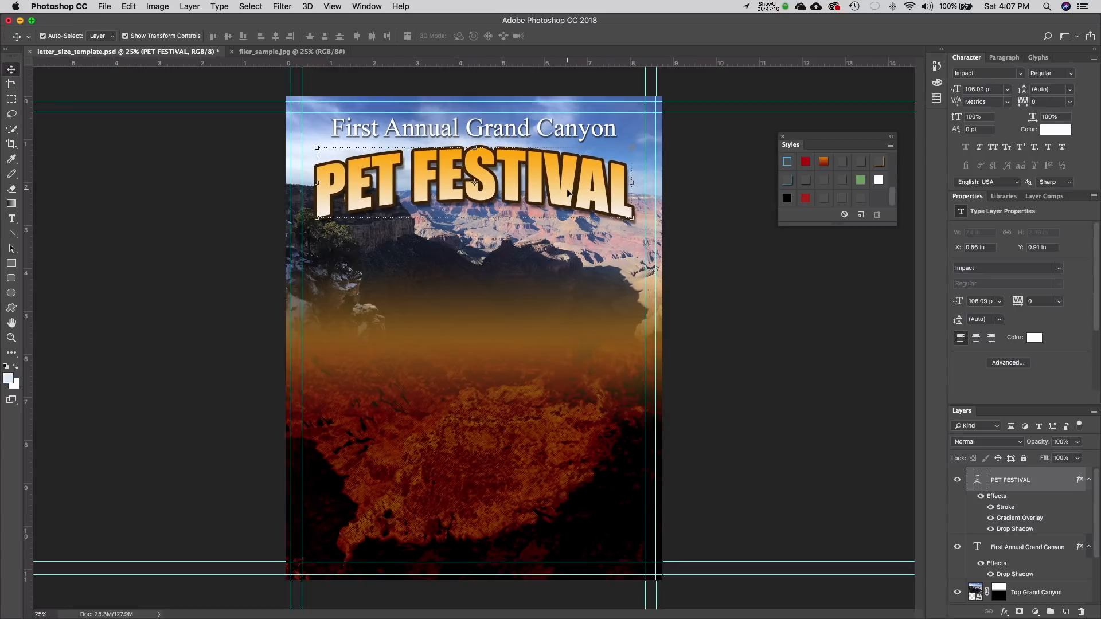
{"action": "key", "text": "Up"}
{"action": "key", "text": "Up"}
{"action": "key", "text": "Up"}
{"action": "key", "text": "Up"}
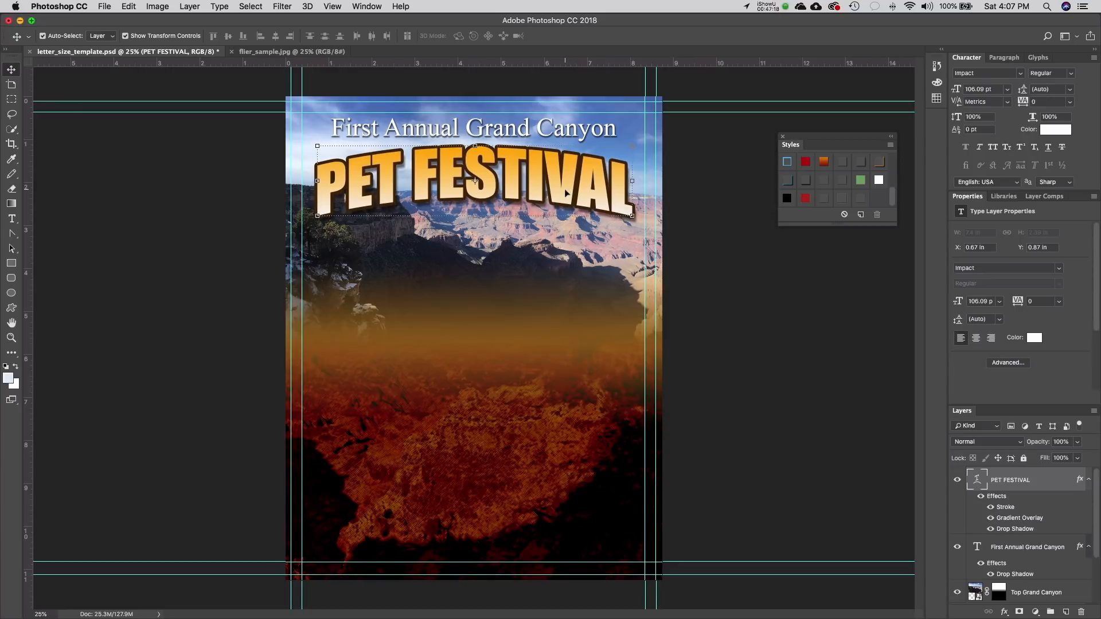
{"action": "key", "text": "Down"}
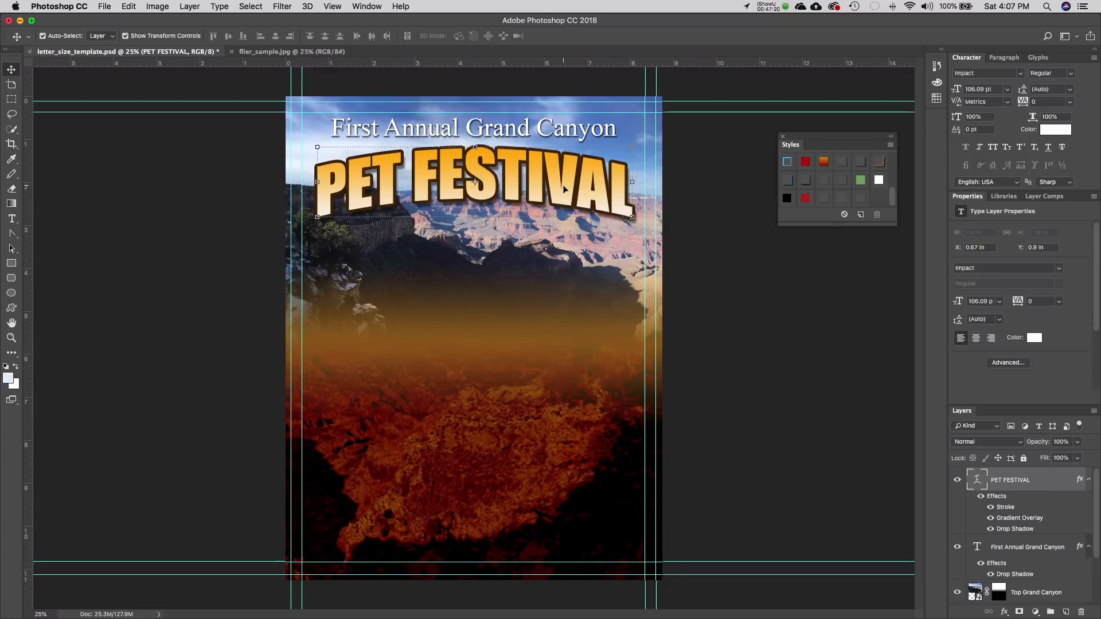
{"action": "left_click", "coordinate": [717, 304]}
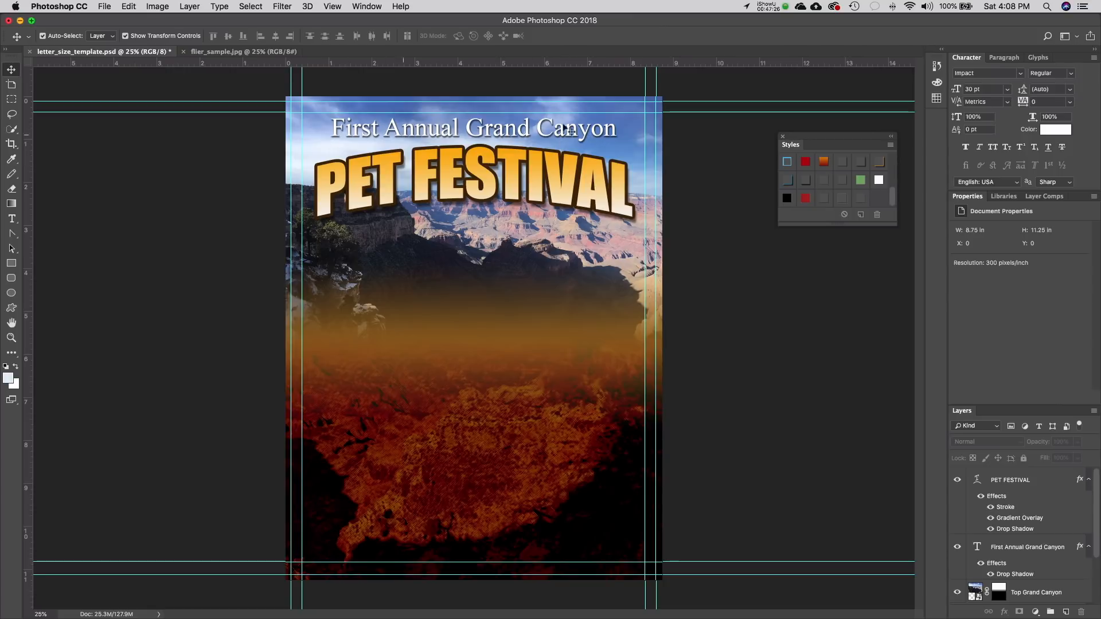
- Warp the First Annual Grand Canyon text with a horizontal Arch style at +15% bend
{"action": "left_click", "coordinate": [585, 133]}
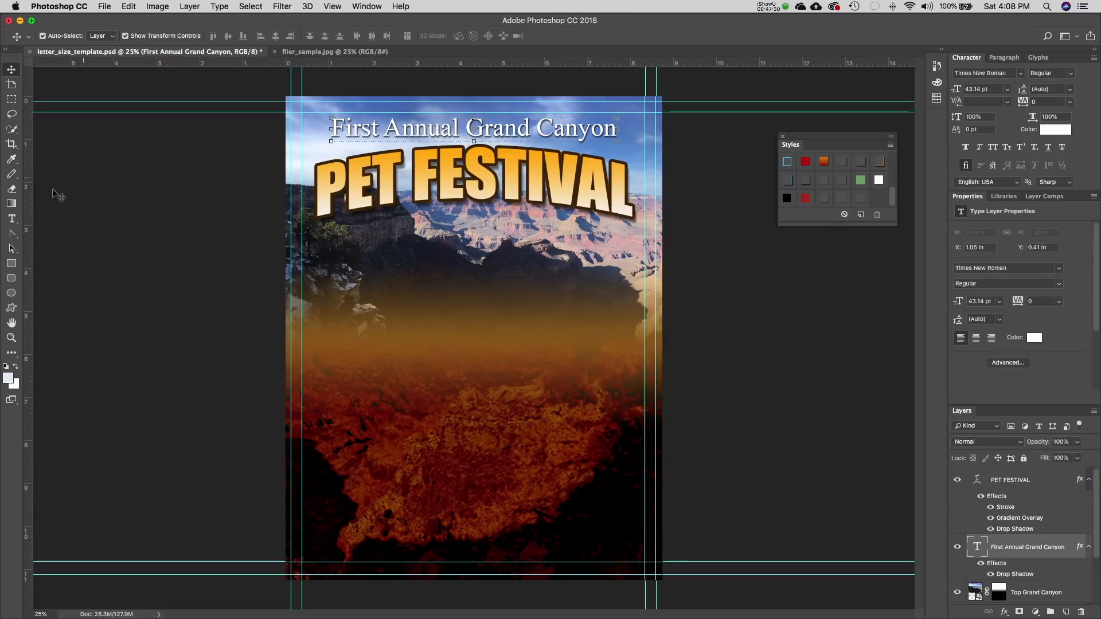
{"action": "left_click", "coordinate": [12, 218]}
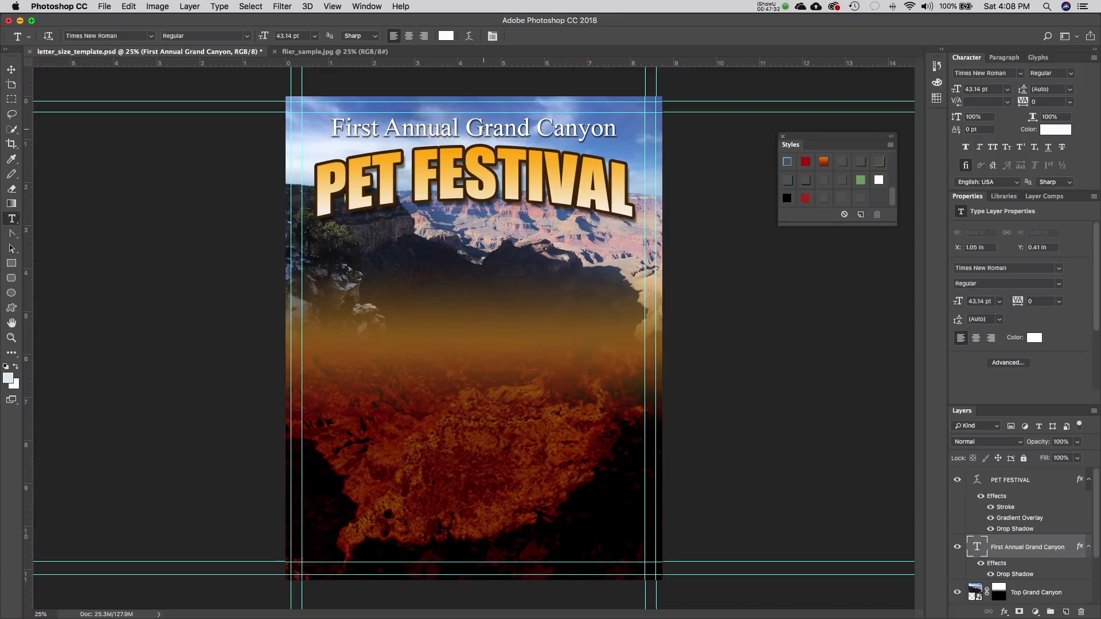
{"action": "triple_click", "coordinate": [483, 127]}
{"action": "left_click", "coordinate": [469, 37]}
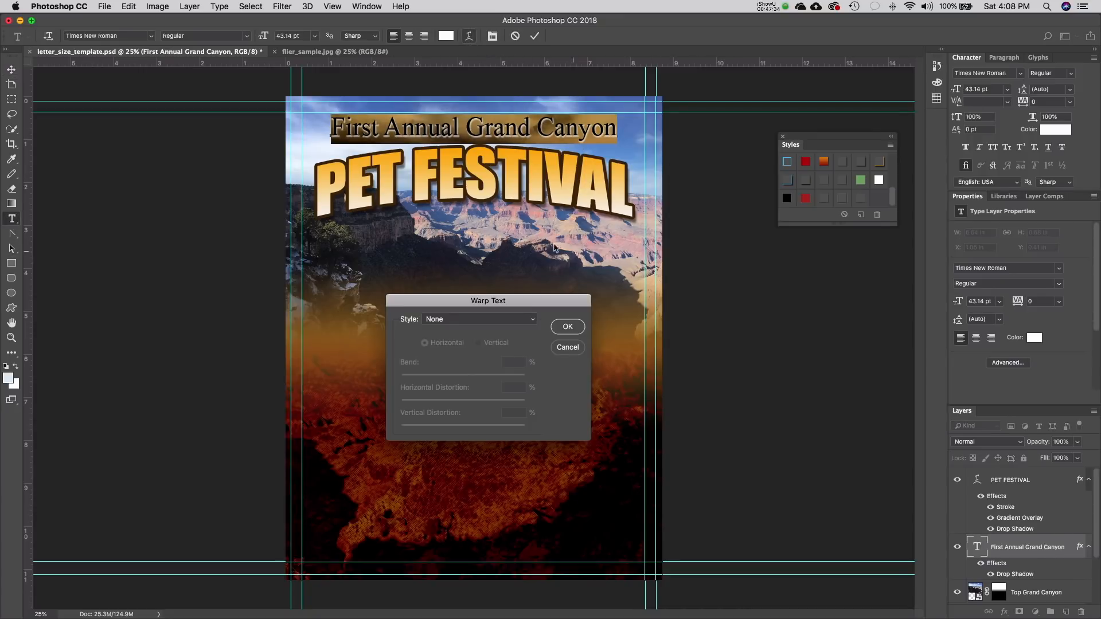
{"action": "left_click", "coordinate": [448, 320]}
{"action": "left_click", "coordinate": [441, 375]}
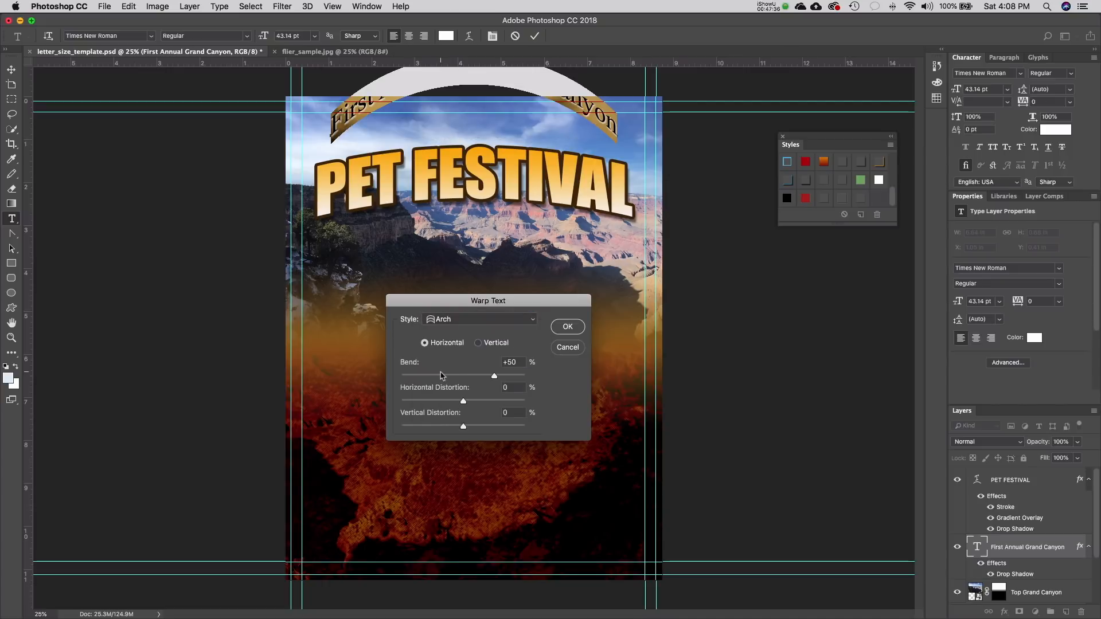
{"action": "left_click_drag", "start_coordinate": [494, 377], "coordinate": [473, 379]}
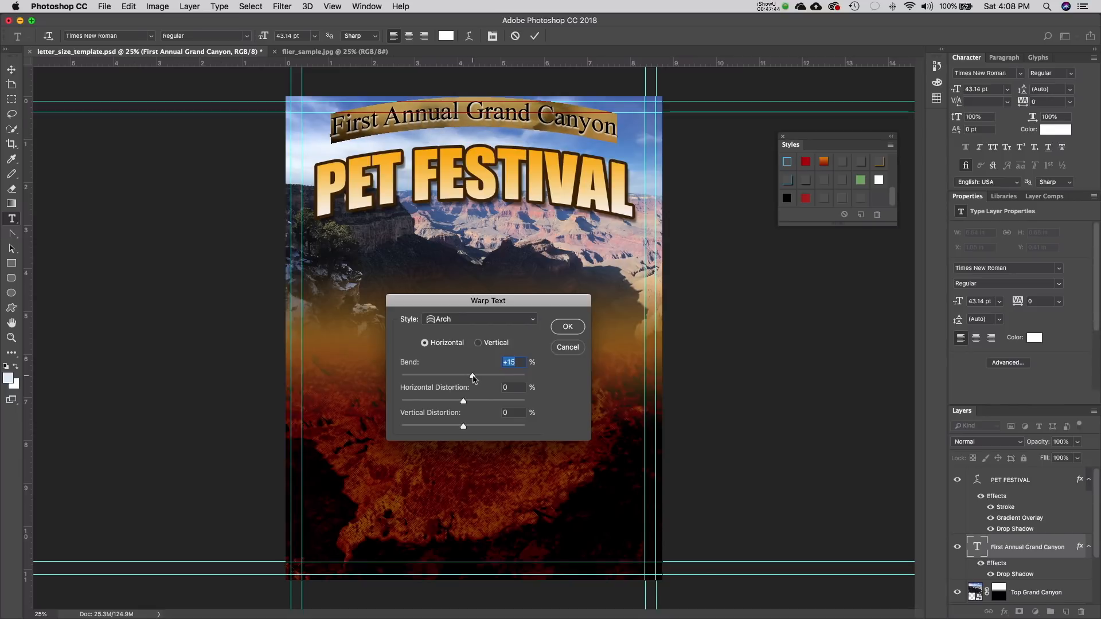
{"action": "left_click", "coordinate": [568, 326]}
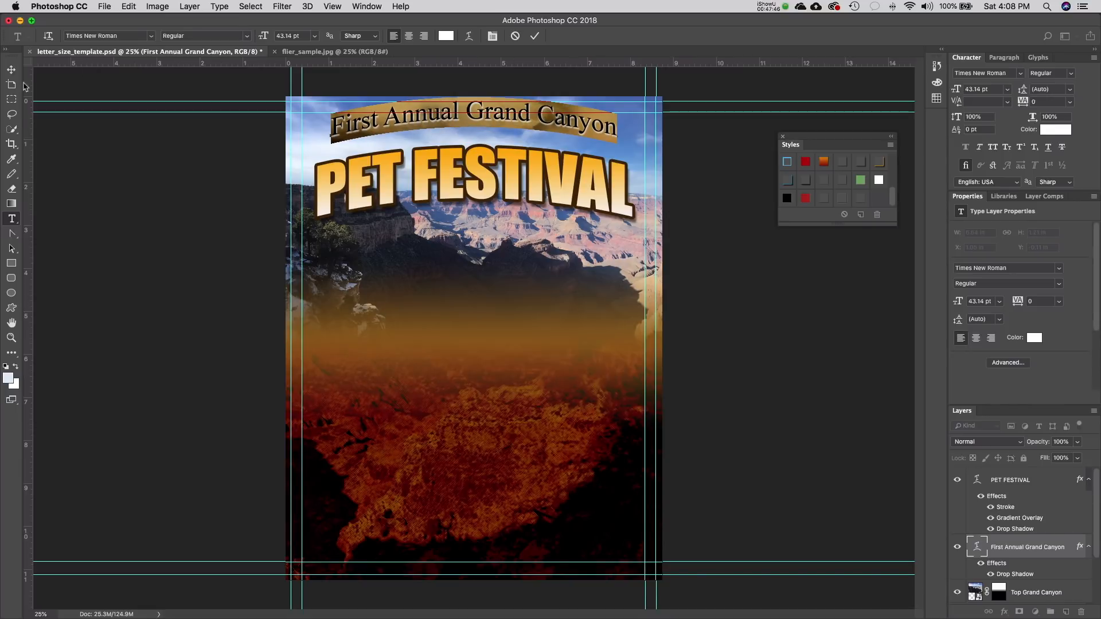
- Move the arched First Annual Grand Canyon text down closer to PET FESTIVAL, at X 0.99 in, Y 0.18 in
{"action": "left_click", "coordinate": [11, 69]}
{"action": "left_click_drag", "start_coordinate": [498, 124], "coordinate": [491, 138]}
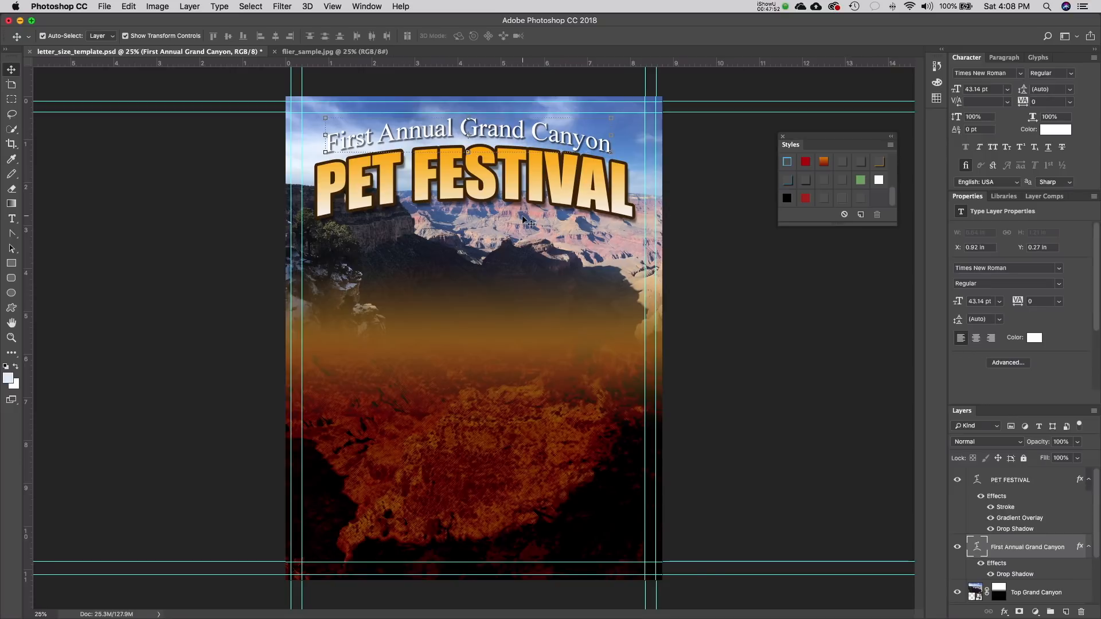
{"action": "key", "text": "shift+Up"}
{"action": "key", "text": "shift+Up"}
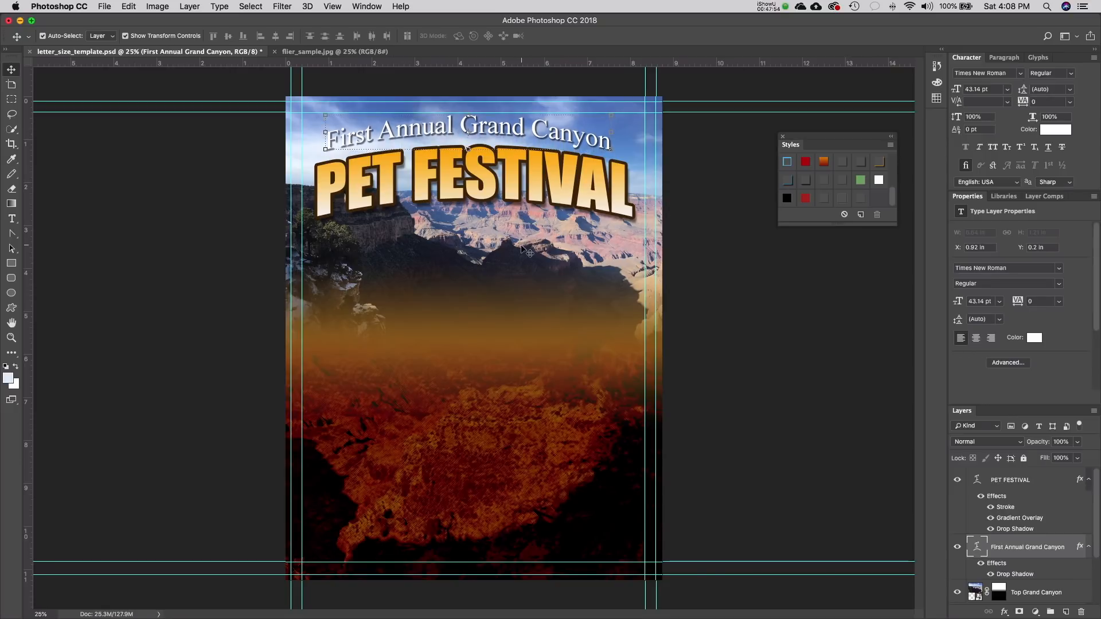
{"action": "key", "text": "Up"}
{"action": "key", "text": "Right"}
{"action": "key", "text": "Right"}
{"action": "key", "text": "Right"}
{"action": "key", "text": "Right"}
{"action": "key", "text": "Right"}
{"action": "key", "text": "Up"}
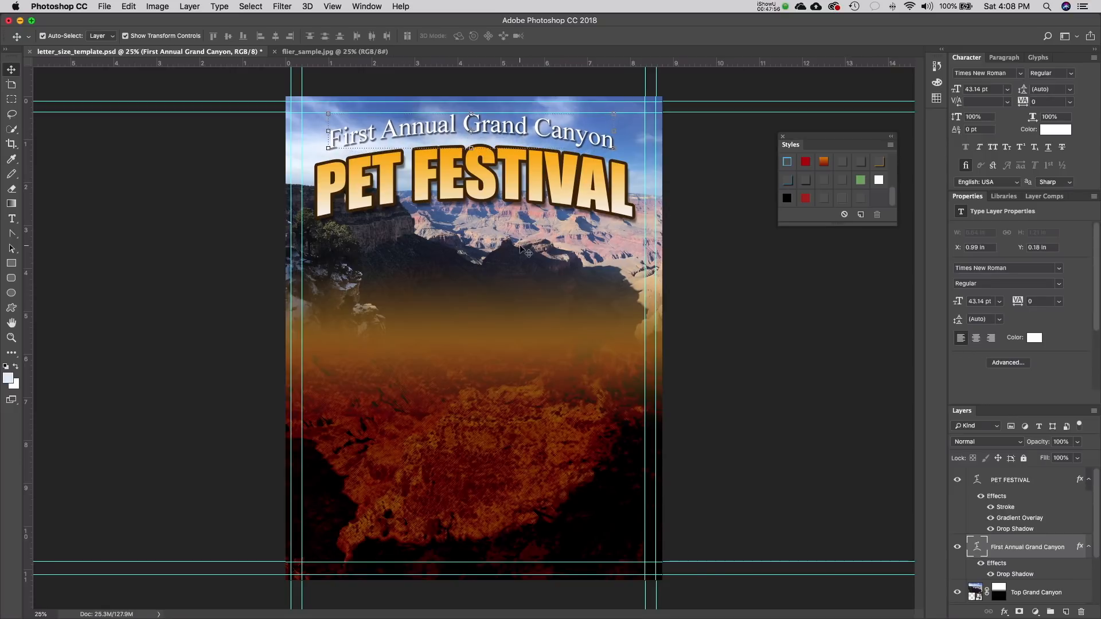
- Reduce the Arch warp bend of the First Annual Grand Canyon text to follow the curve of PET FESTIVAL, and leave no layer selected
{"action": "left_click", "coordinate": [521, 193]}
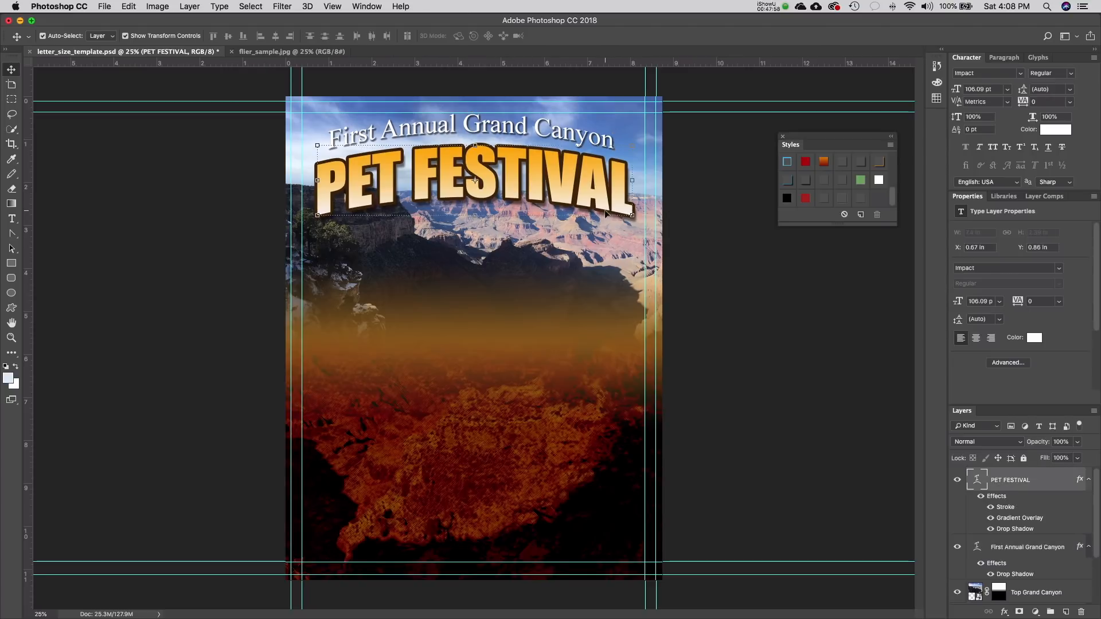
{"action": "left_click", "coordinate": [512, 131]}
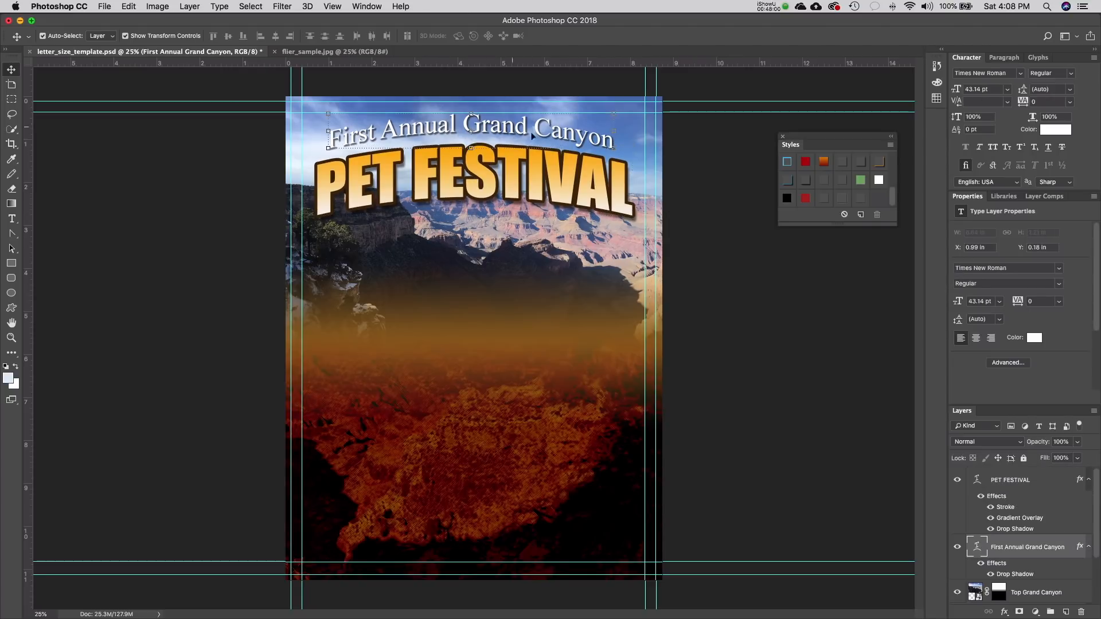
{"action": "left_click", "coordinate": [12, 218]}
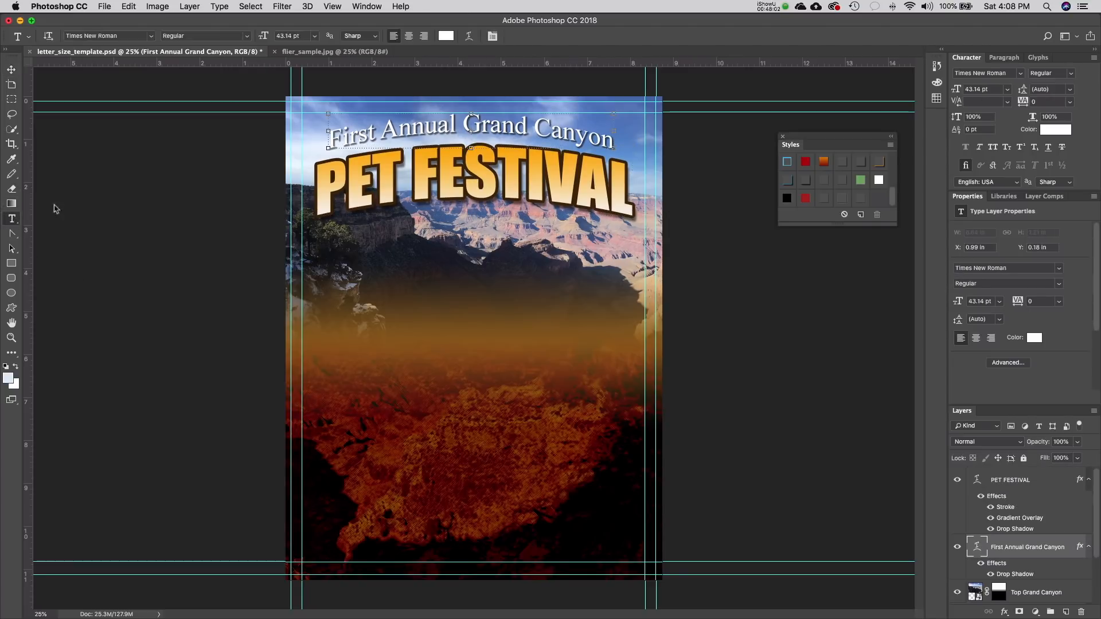
{"action": "triple_click", "coordinate": [494, 128]}
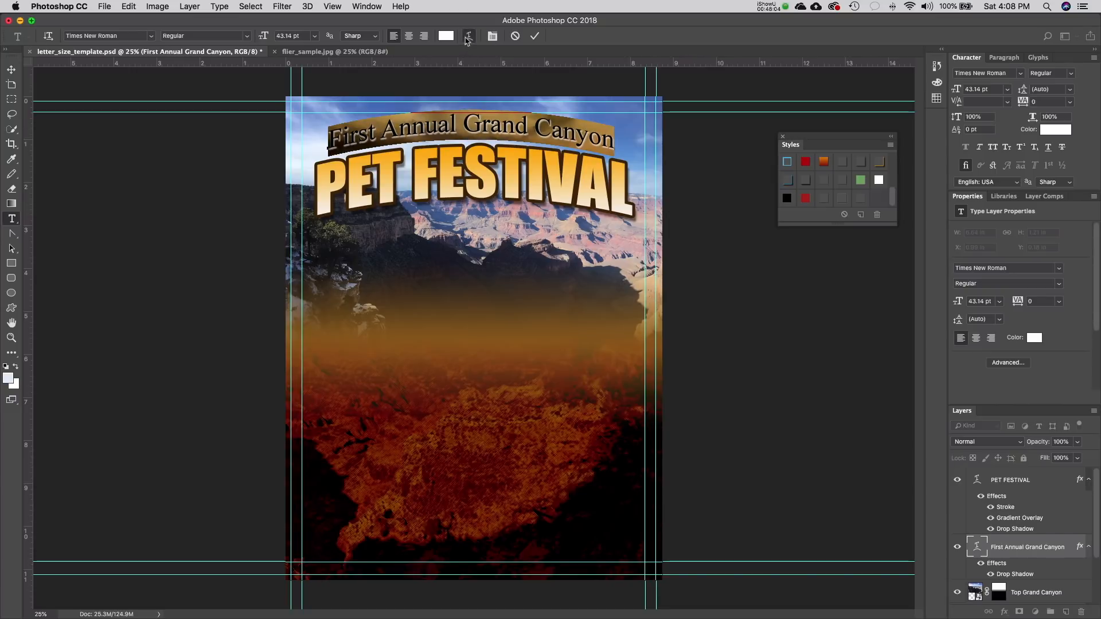
{"action": "left_click", "coordinate": [468, 36]}
{"action": "left_click_drag", "start_coordinate": [475, 375], "coordinate": [472, 377]}
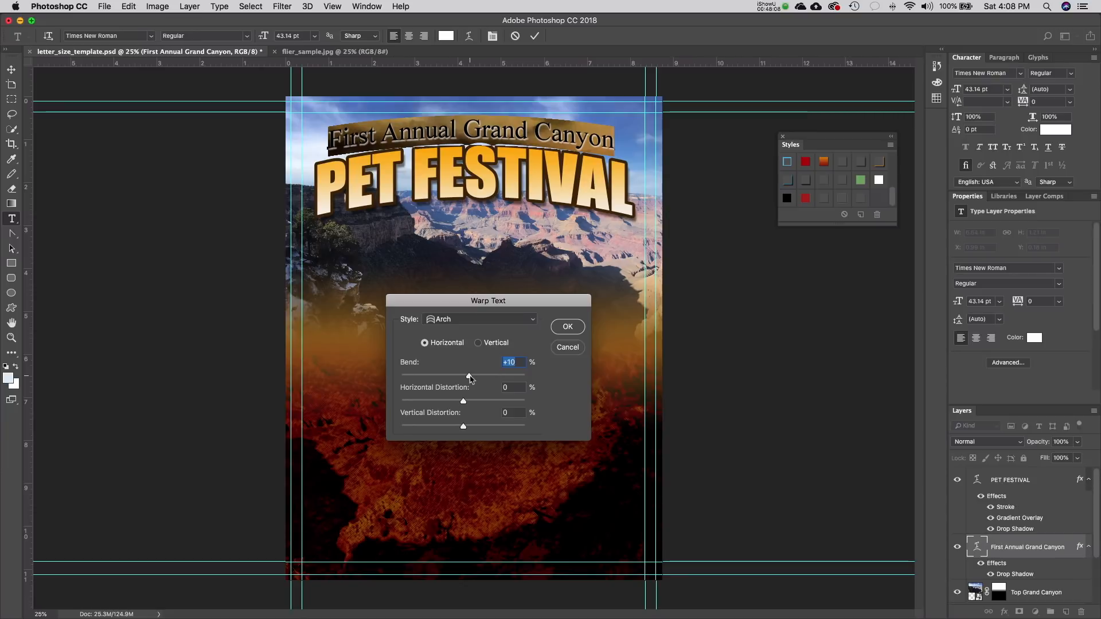
{"action": "left_click_drag", "start_coordinate": [471, 378], "coordinate": [462, 377]}
{"action": "left_click", "coordinate": [568, 327]}
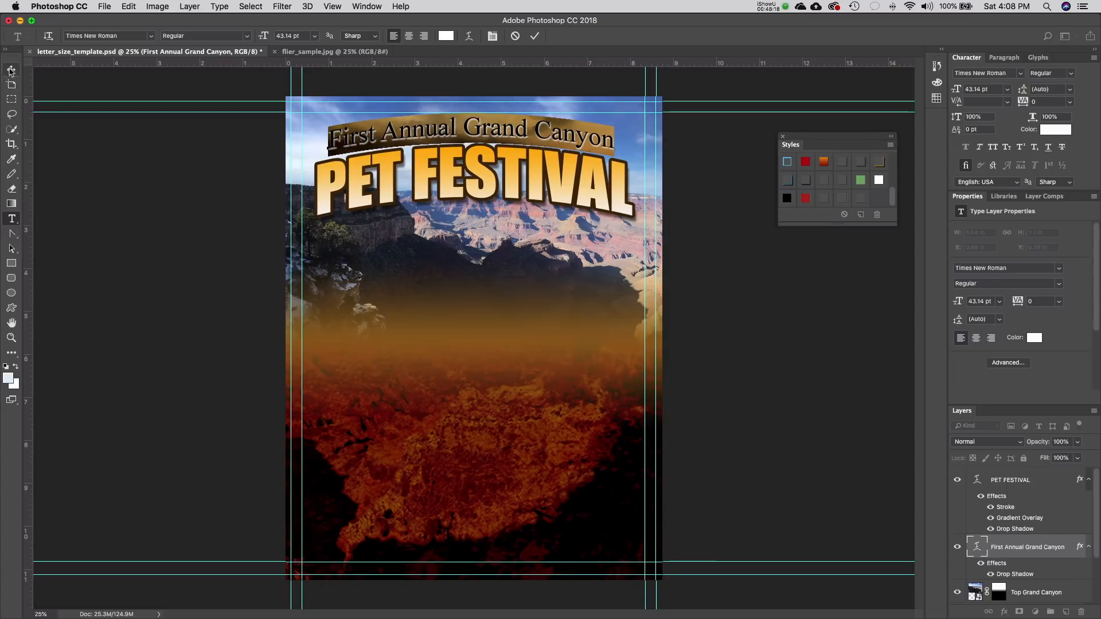
{"action": "left_click", "coordinate": [11, 70]}
{"action": "left_click", "coordinate": [472, 190]}
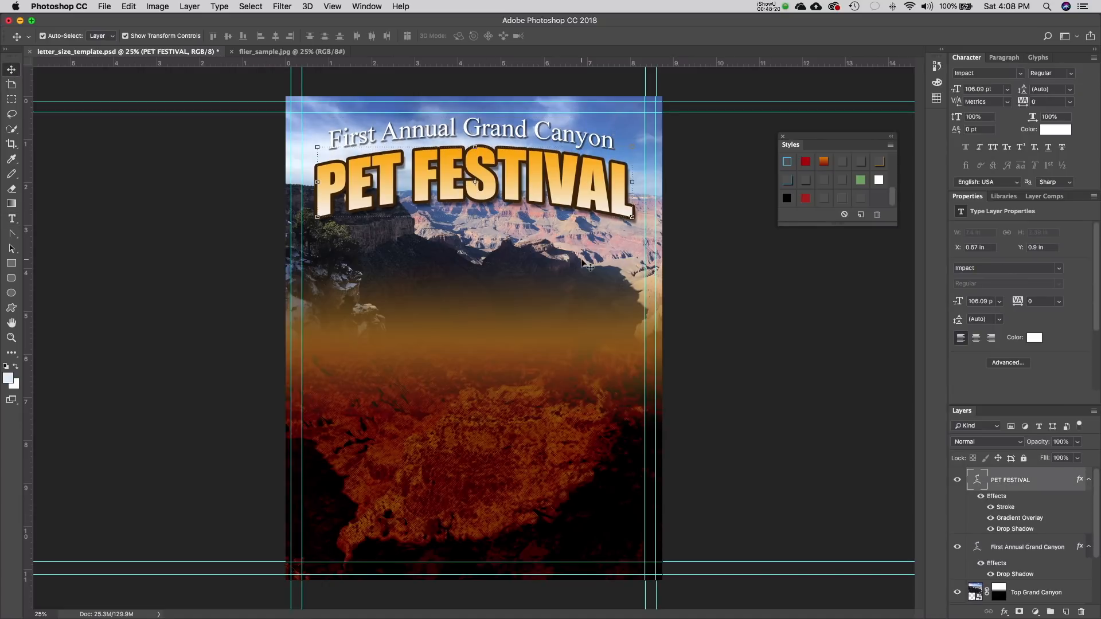
{"action": "left_click", "coordinate": [678, 216]}
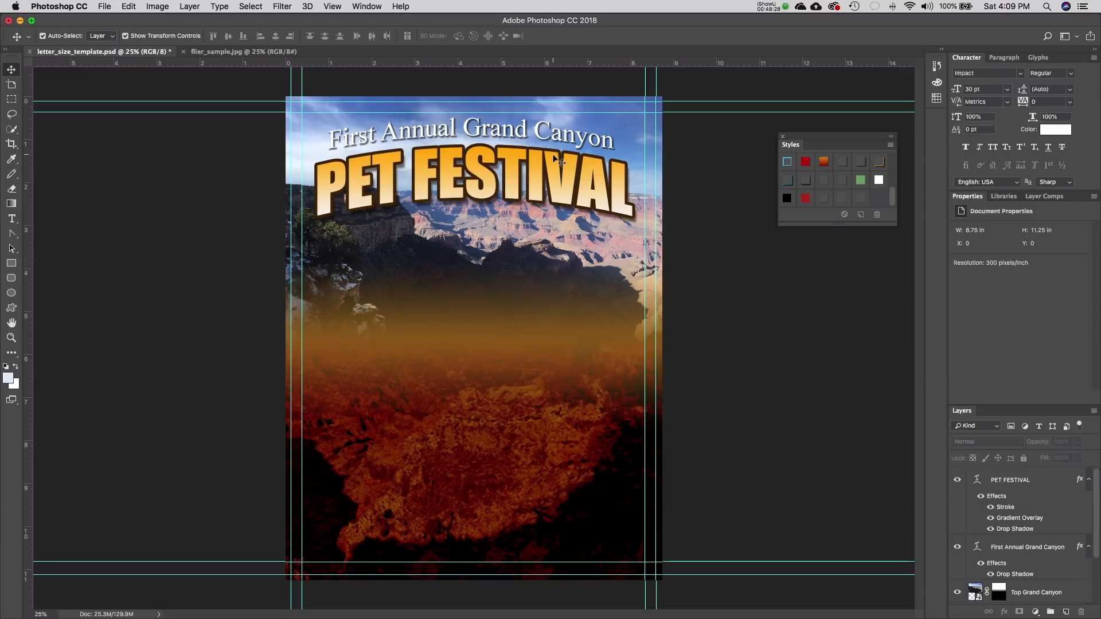
- Nudge the First Annual Grand Canyon text up slightly to Y 0.27 in and deselect it
{"action": "left_click", "coordinate": [539, 142]}
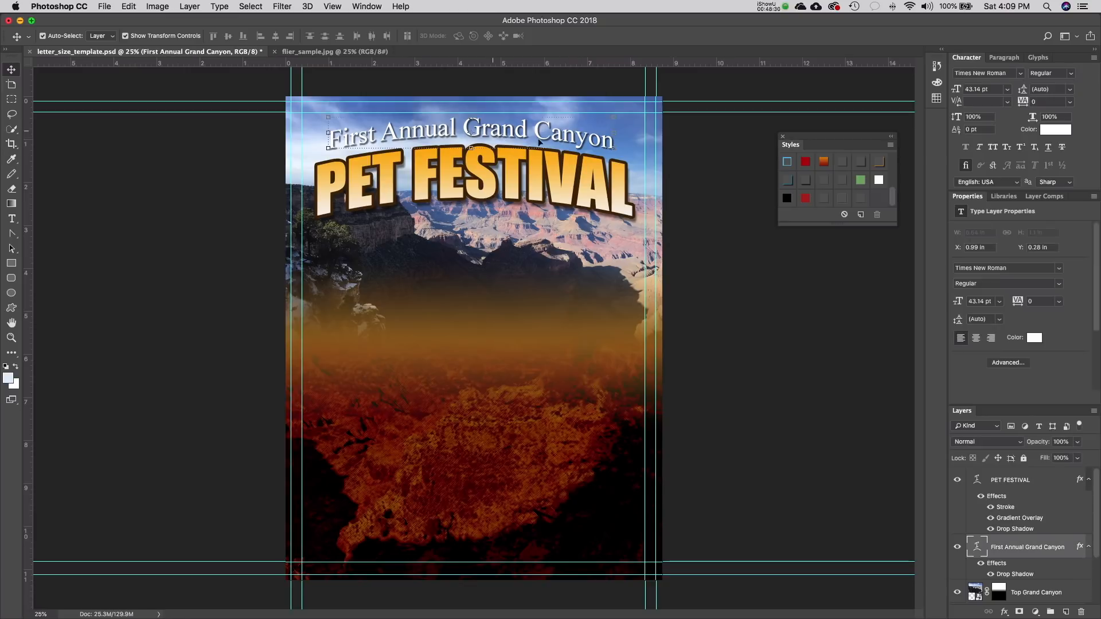
{"action": "key", "text": "Up"}
{"action": "key", "text": "Up"}
{"action": "key", "text": "Up"}
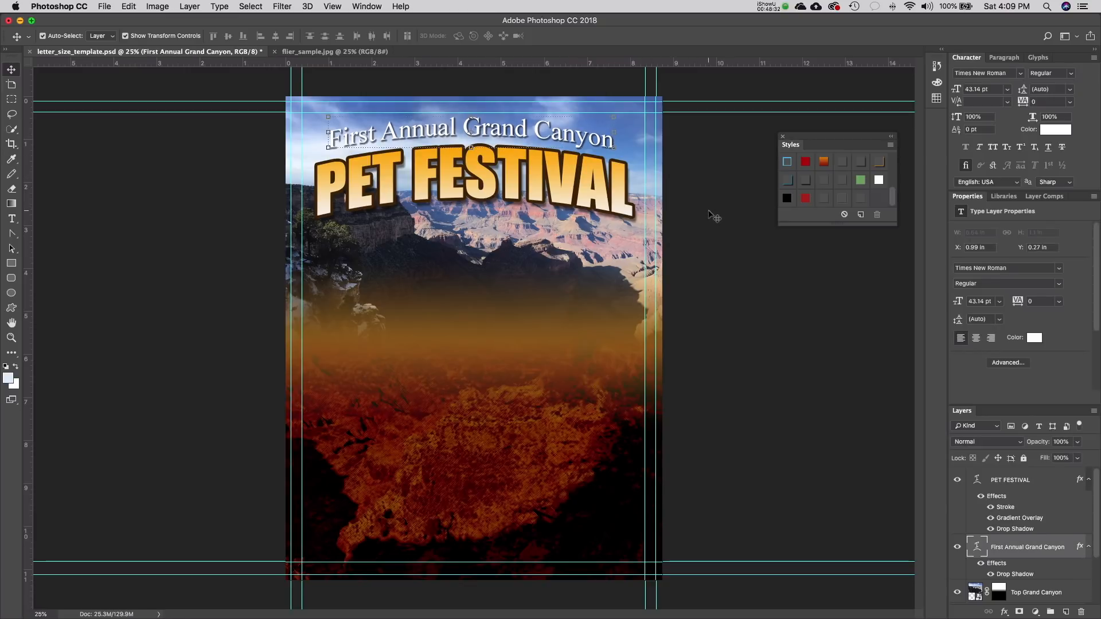
{"action": "left_click", "coordinate": [745, 293]}
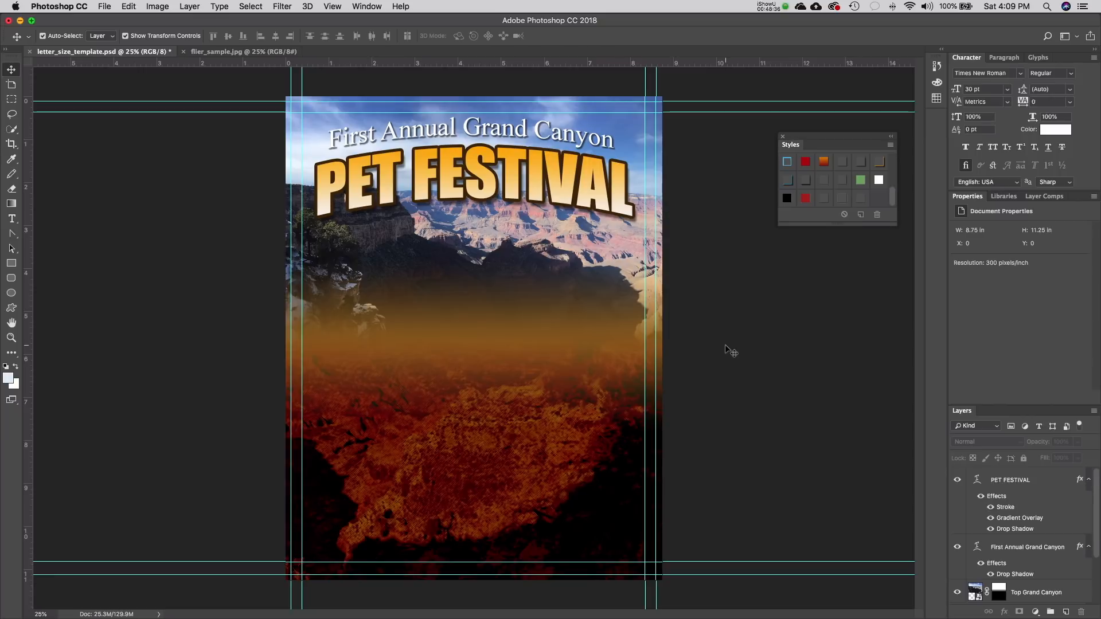
- Compare letter_size_template.psd with flier_sample.jpg, examining the headline and the text at the flier's lower edge
{"action": "left_click", "coordinate": [235, 51]}
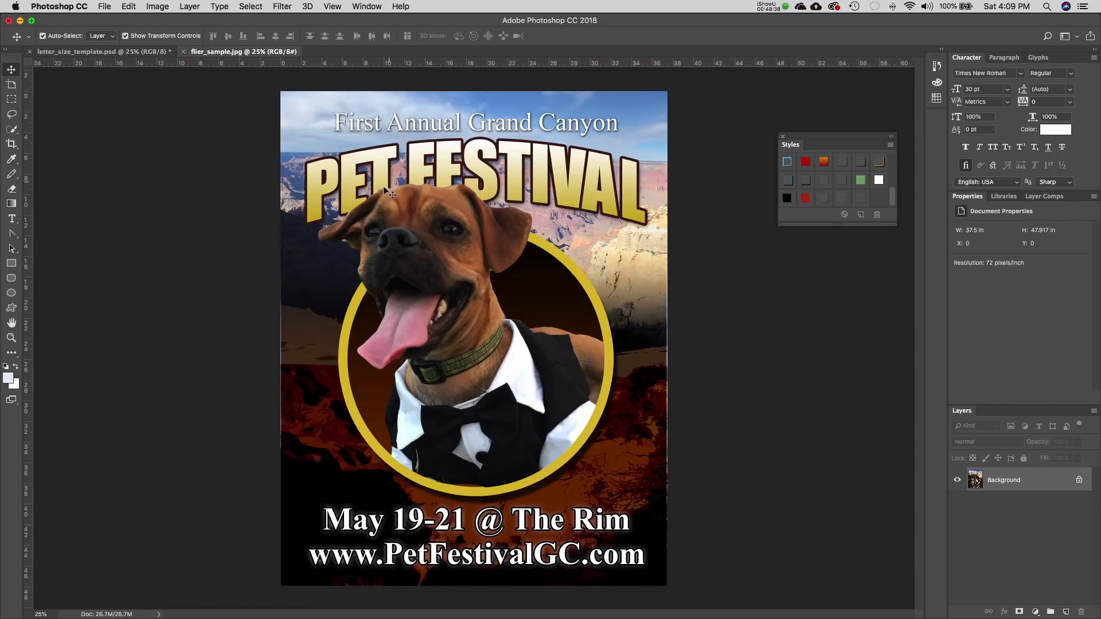
{"action": "left_click", "coordinate": [160, 51]}
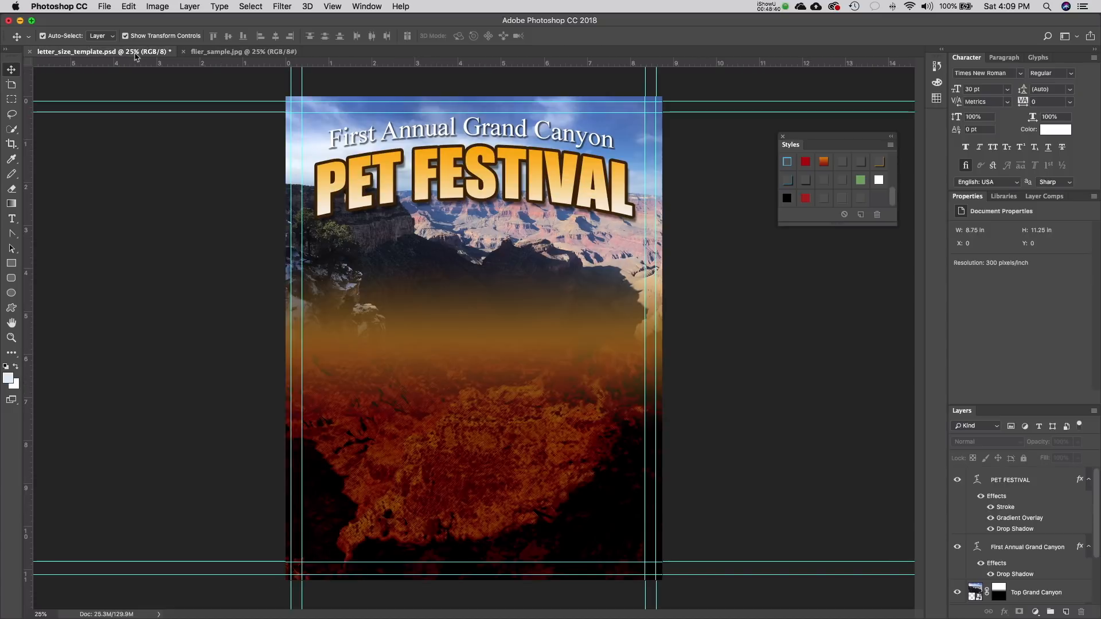
{"action": "left_click", "coordinate": [259, 52]}
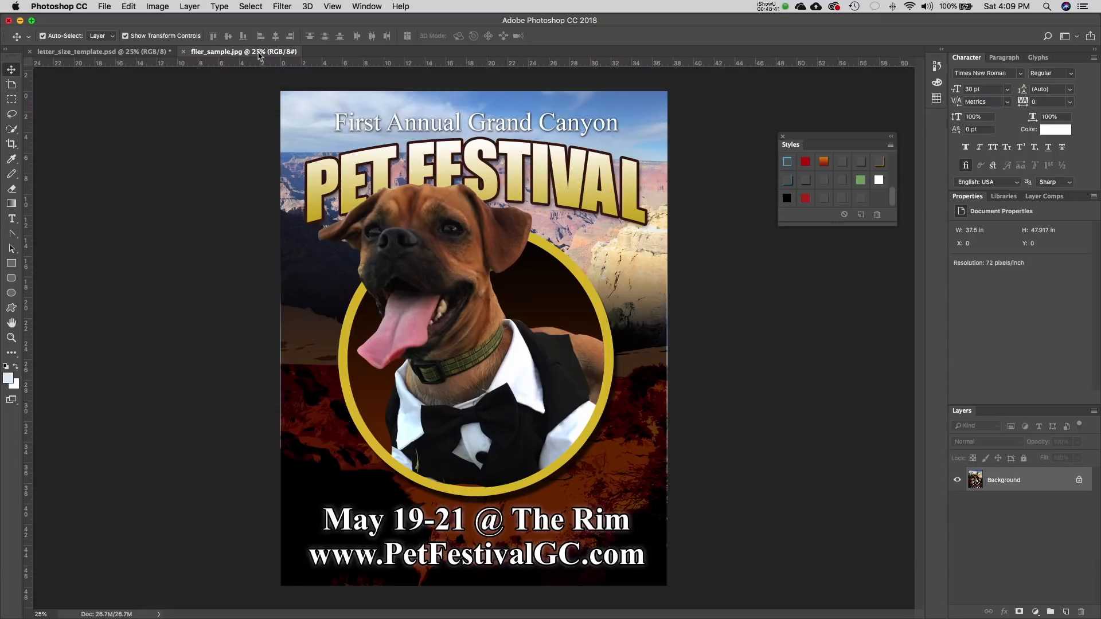
{"action": "left_click", "coordinate": [132, 53]}
{"action": "left_click", "coordinate": [241, 53]}
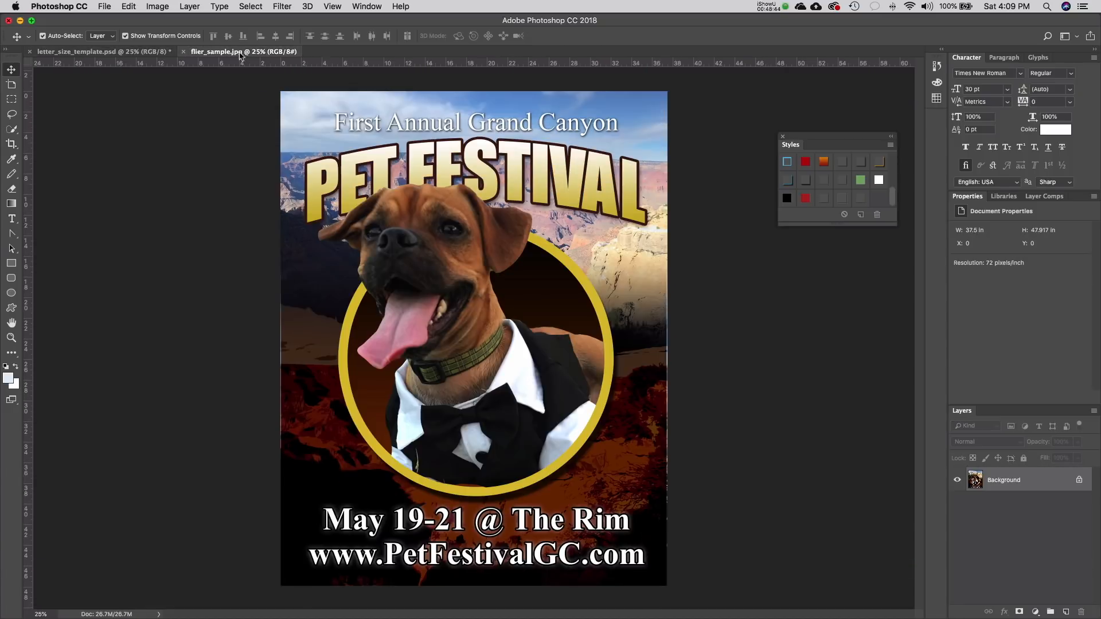
{"action": "left_click", "coordinate": [131, 52]}
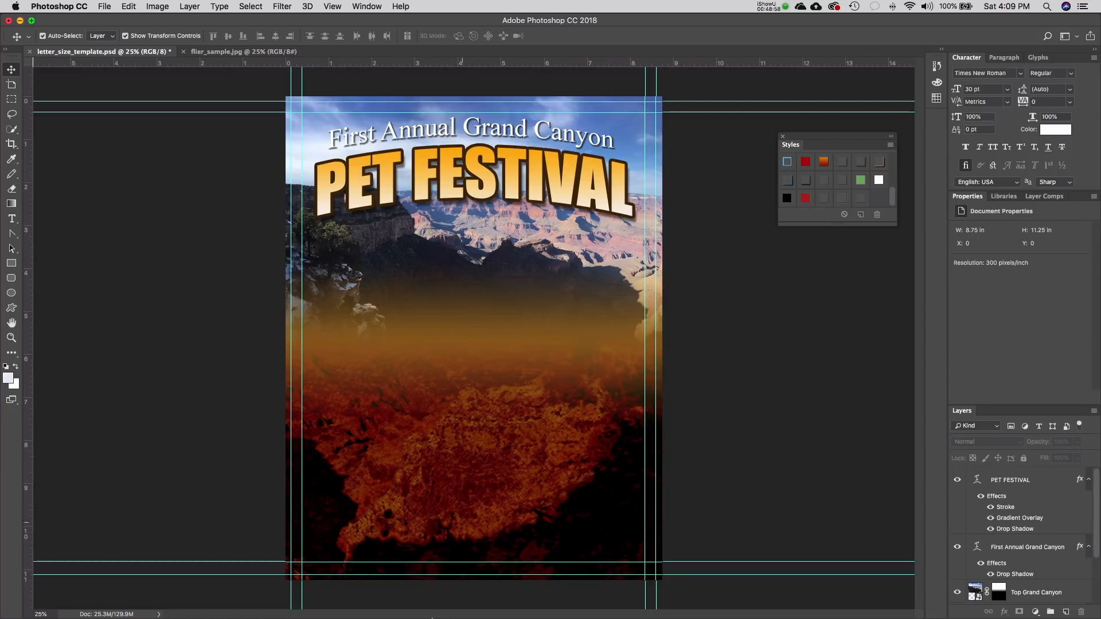
{"action": "left_click", "coordinate": [247, 53]}
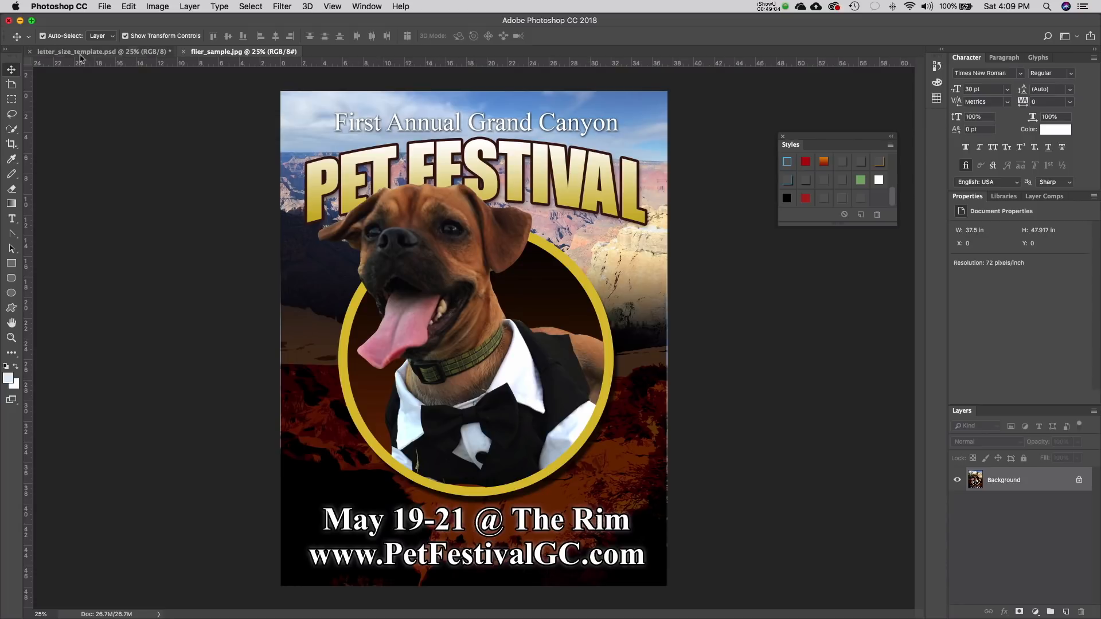
{"action": "left_click", "coordinate": [80, 53]}
- Add the text "May 19-21 @ The Rim" in white 30 pt Times New Roman on the lower part of the flier
{"action": "left_click", "coordinate": [12, 219]}
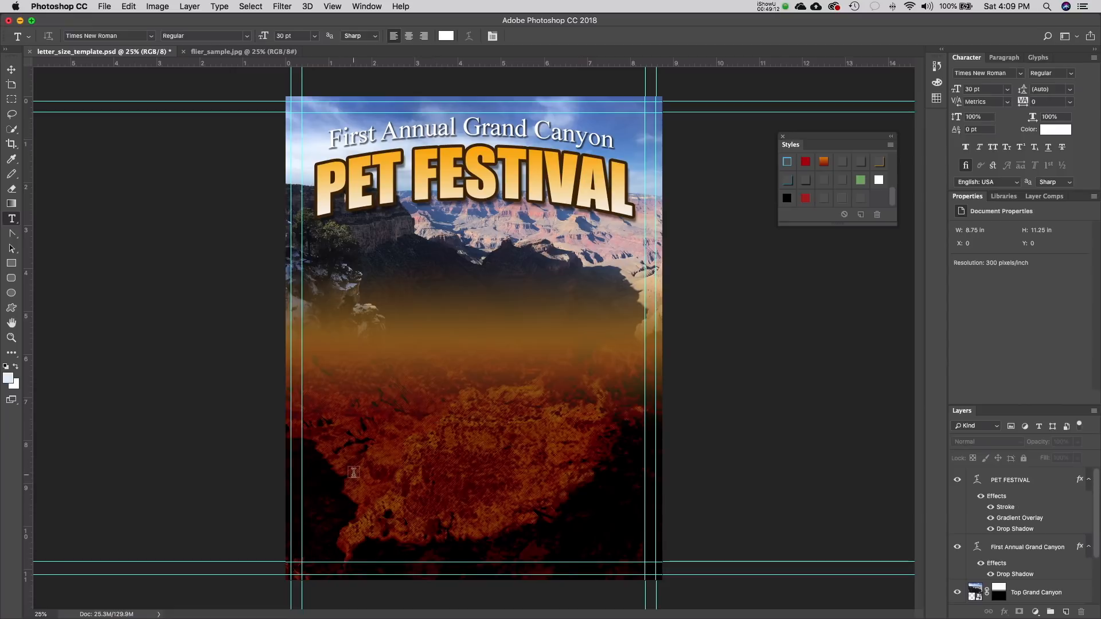
{"action": "left_click", "coordinate": [340, 493]}
{"action": "type", "text": "May"}
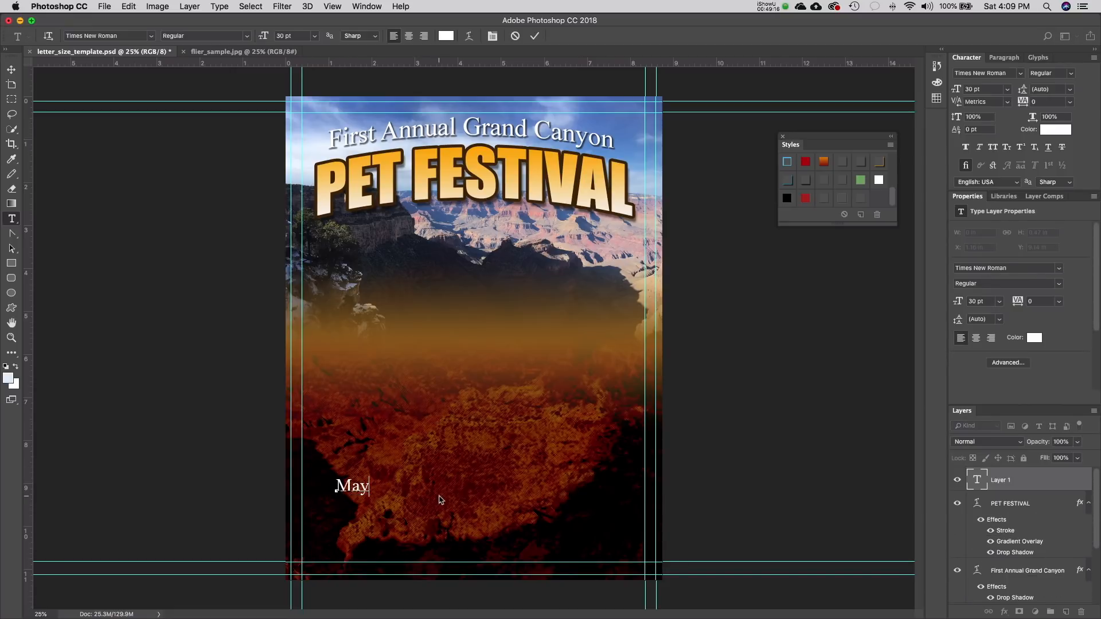
{"action": "type", "text": " 19-21"}
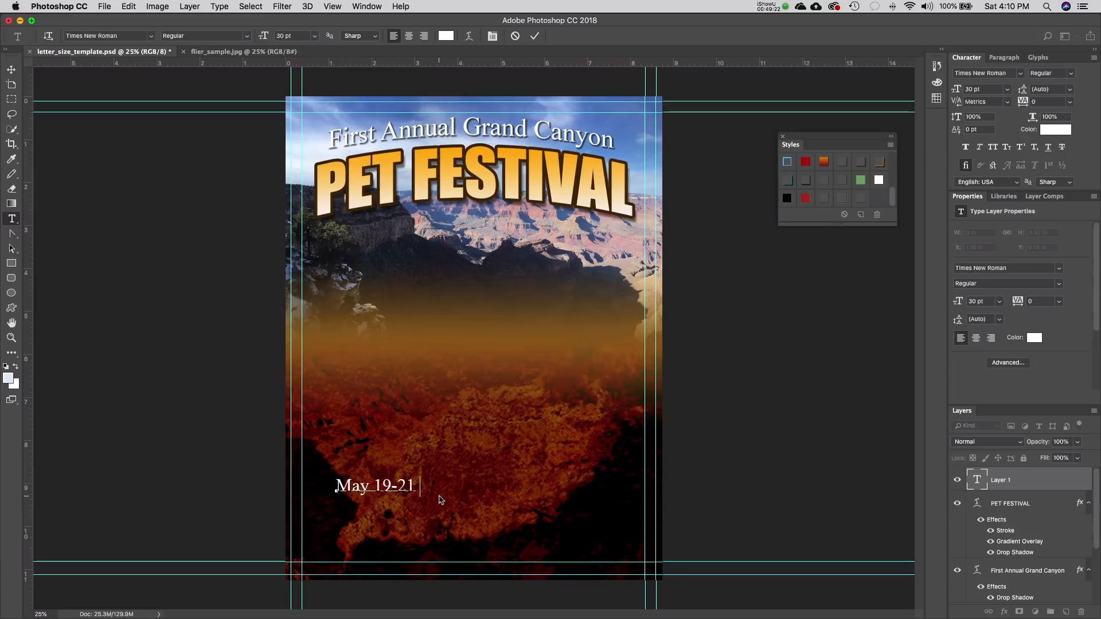
{"action": "type", "text": "@"}
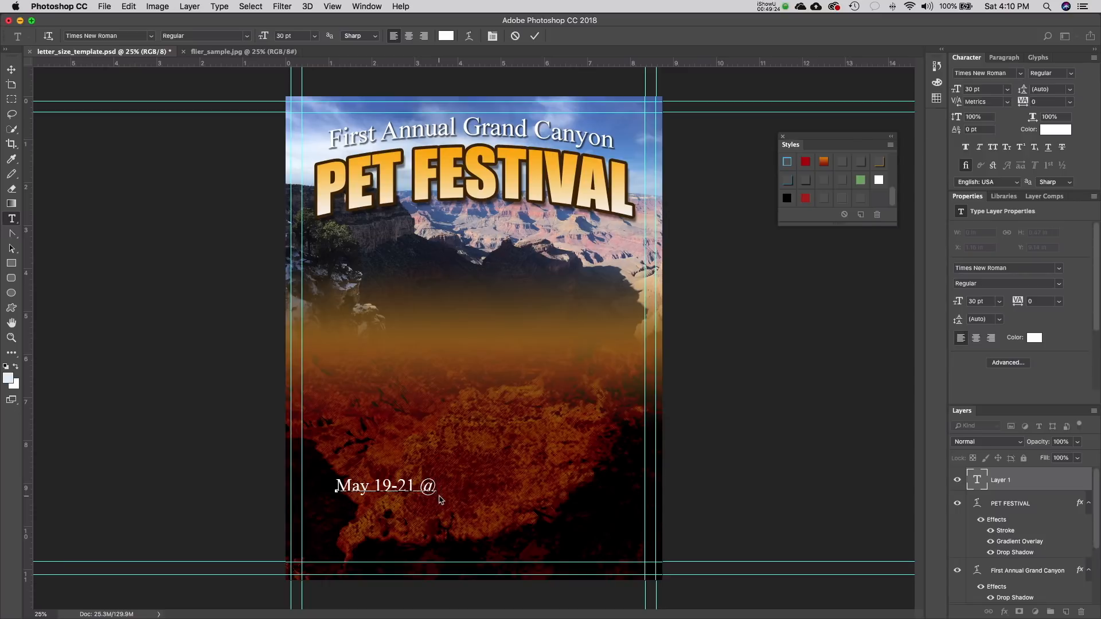
{"action": "type", "text": " The Rim"}
- Scale the May 19-21 @ The Rim text up to about 50.28 pt and place it at X 0.99 in, Y 9.13 in
{"action": "left_click", "coordinate": [11, 70]}
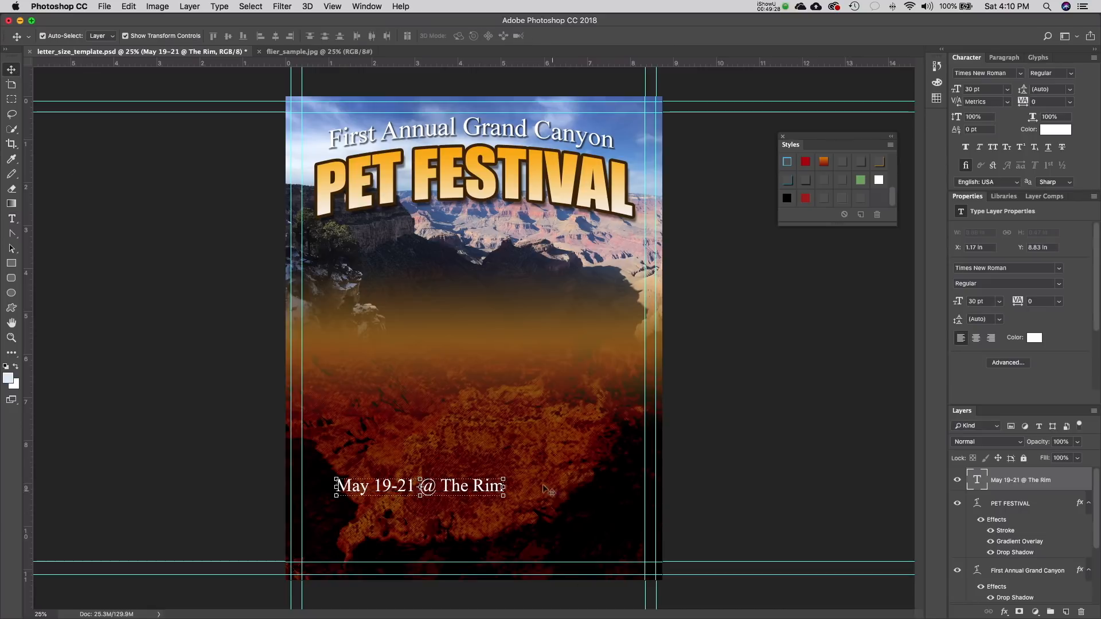
{"action": "left_click_drag", "start_coordinate": [503, 478], "coordinate": [570, 502]}
{"action": "key", "text": "Return"}
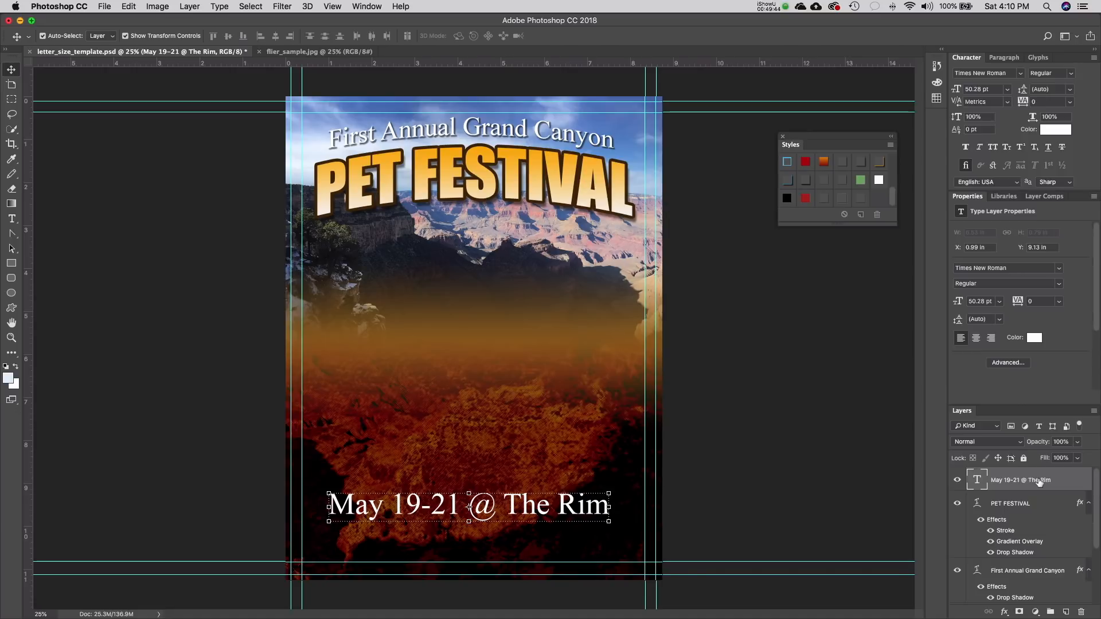
- Collapse the effects lists of the PET FESTIVAL and First Annual Grand Canyon layers
{"action": "left_click", "coordinate": [1089, 504]}
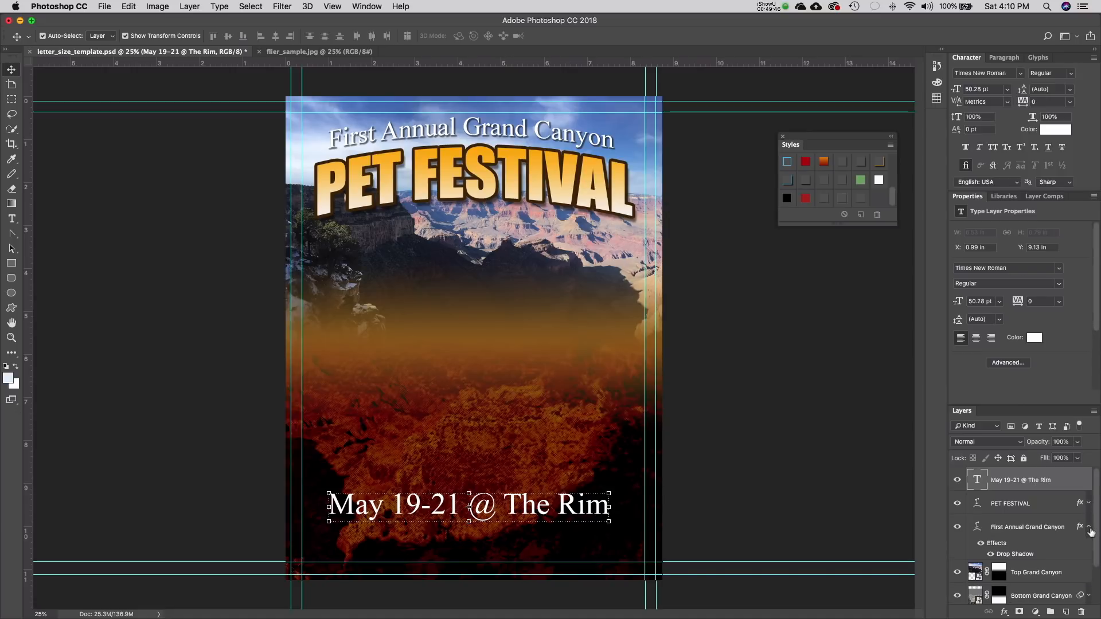
{"action": "left_click", "coordinate": [1089, 527]}
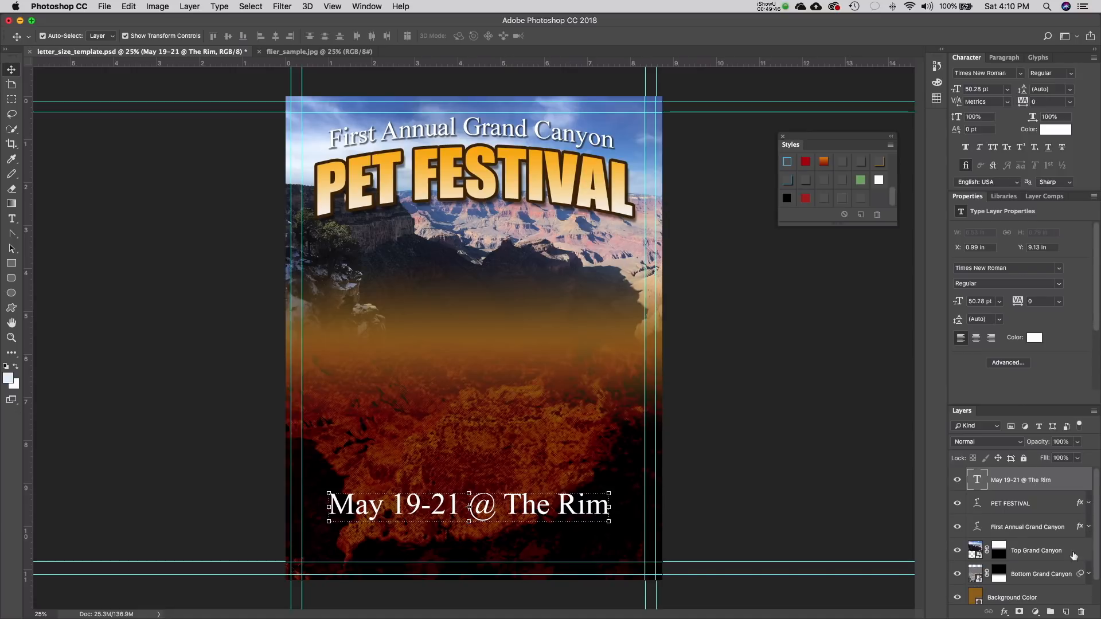
{"action": "right_click", "coordinate": [1016, 483]}
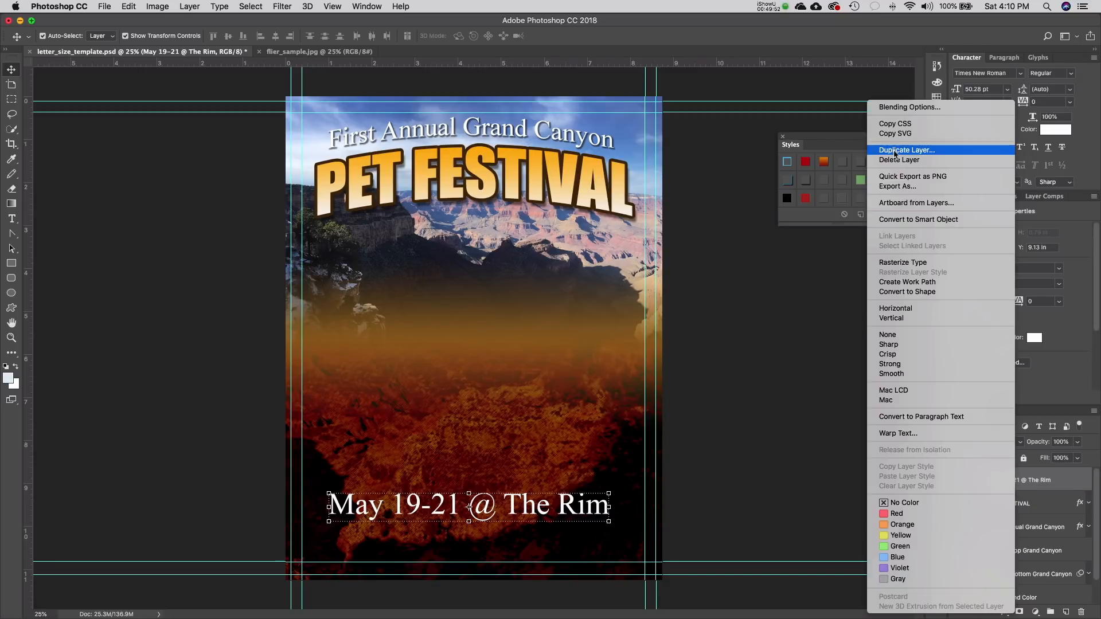
{"action": "left_click", "coordinate": [1045, 483]}
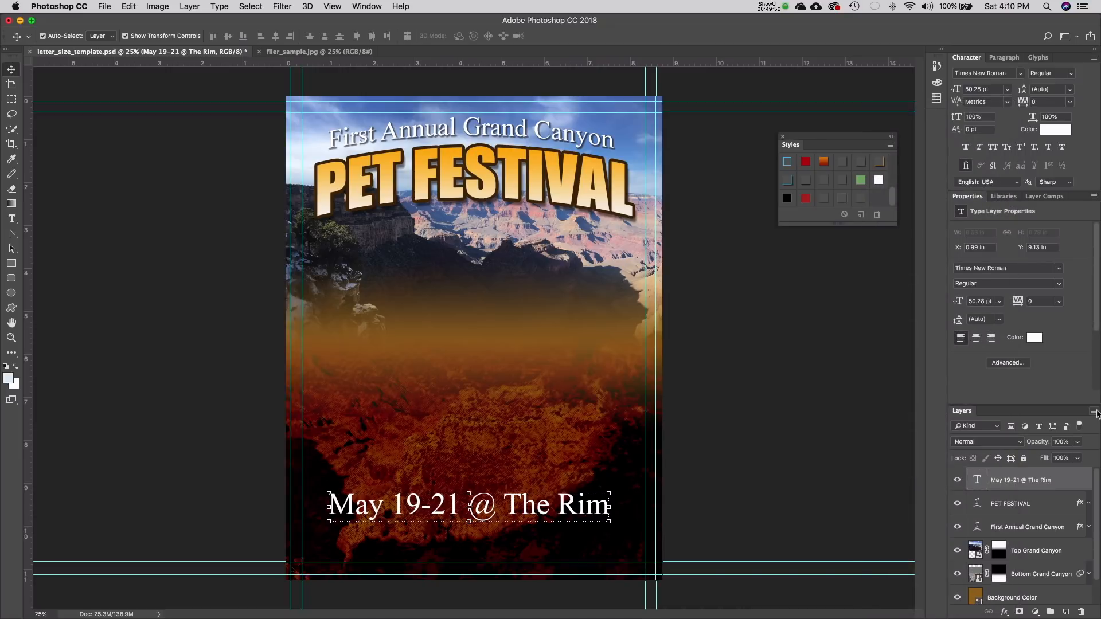
{"action": "left_click", "coordinate": [1093, 412]}
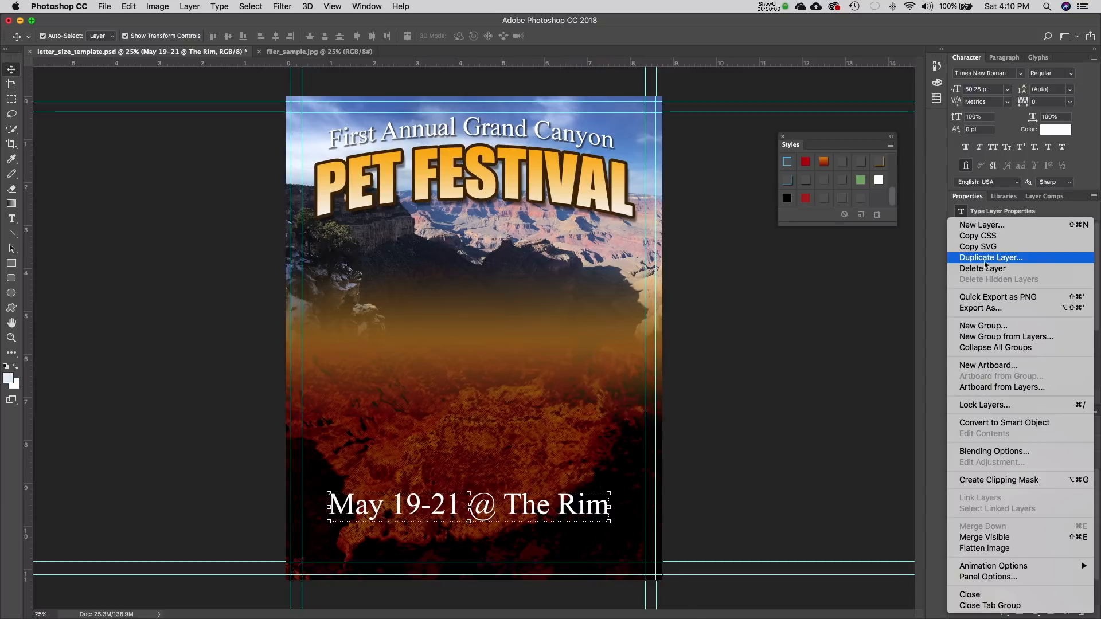
{"action": "left_click", "coordinate": [853, 358]}
- Duplicate the May 19-21 @ The Rim layer and place the copy directly below the original at X 1.01 in, Y 10.04 in
{"action": "left_click_drag", "start_coordinate": [1011, 479], "coordinate": [1050, 484]}
{"action": "right_click", "coordinate": [1049, 482]}
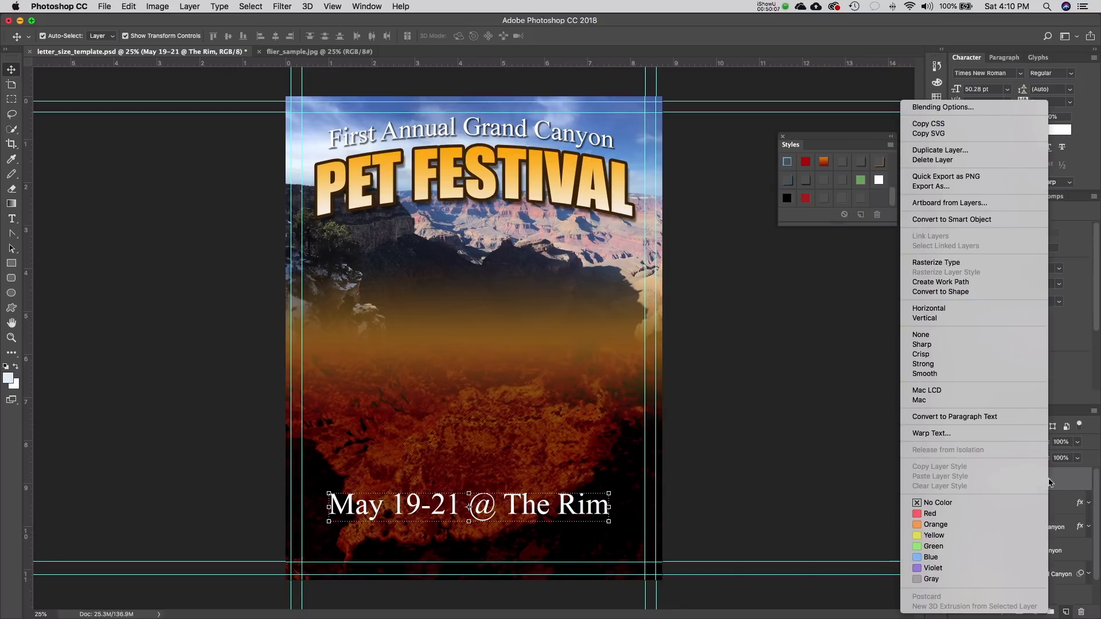
{"action": "left_click", "coordinate": [944, 152]}
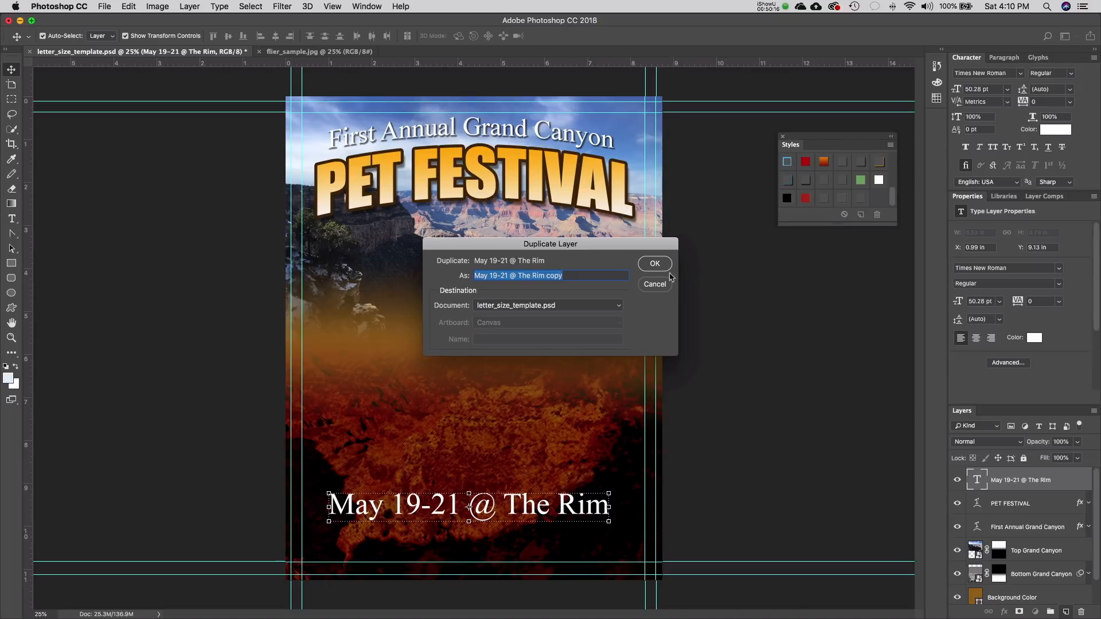
{"action": "left_click", "coordinate": [655, 264]}
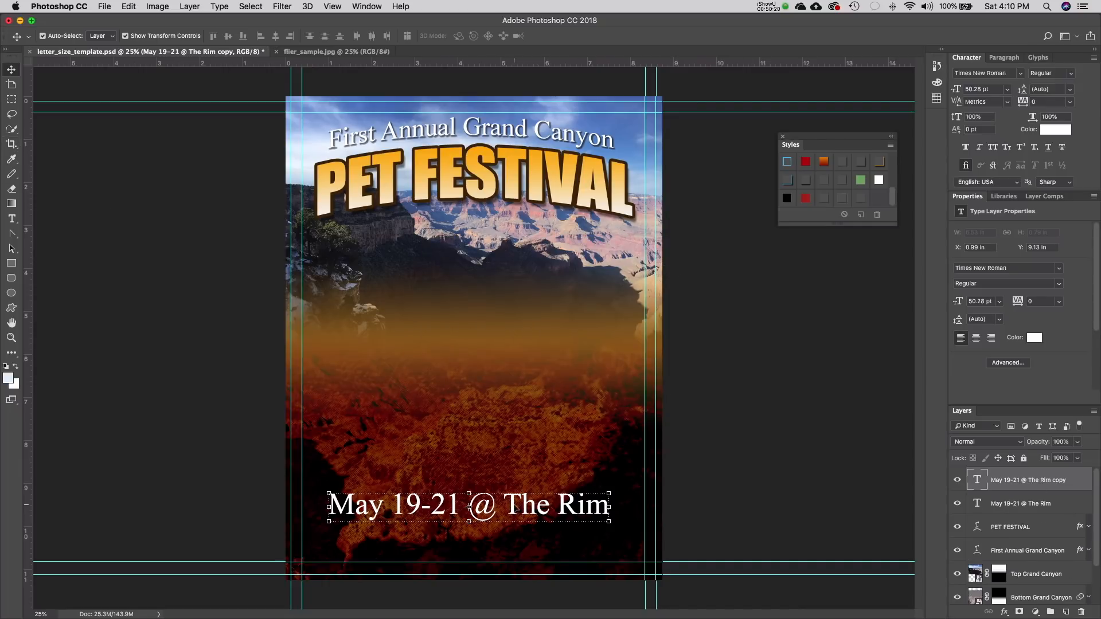
{"action": "left_click_drag", "start_coordinate": [511, 513], "coordinate": [513, 551]}
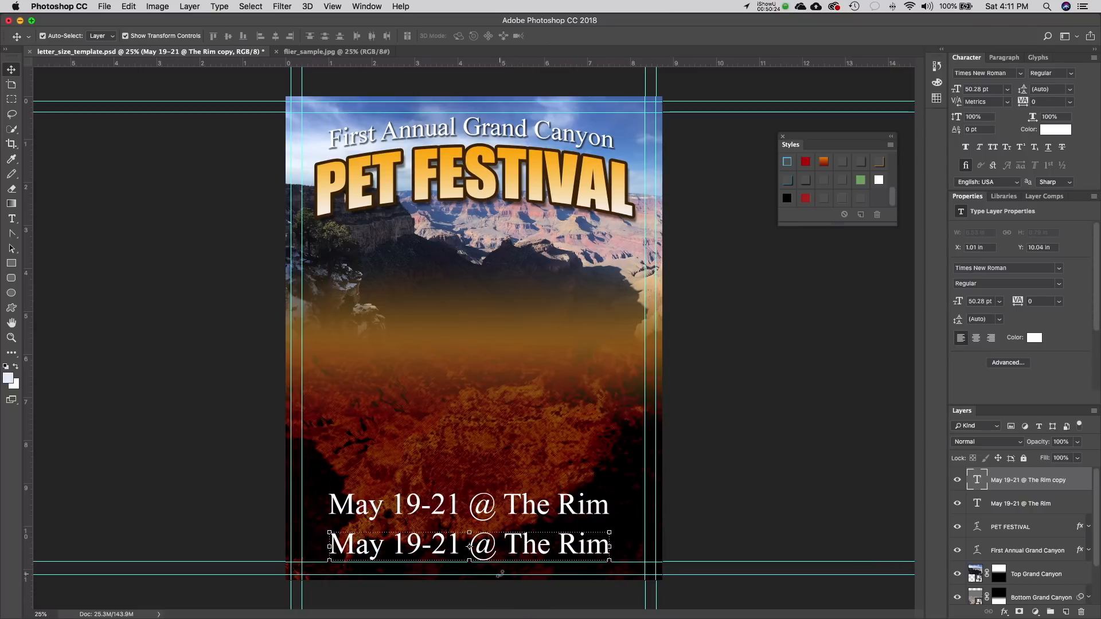
{"action": "left_click", "coordinate": [17, 223]}
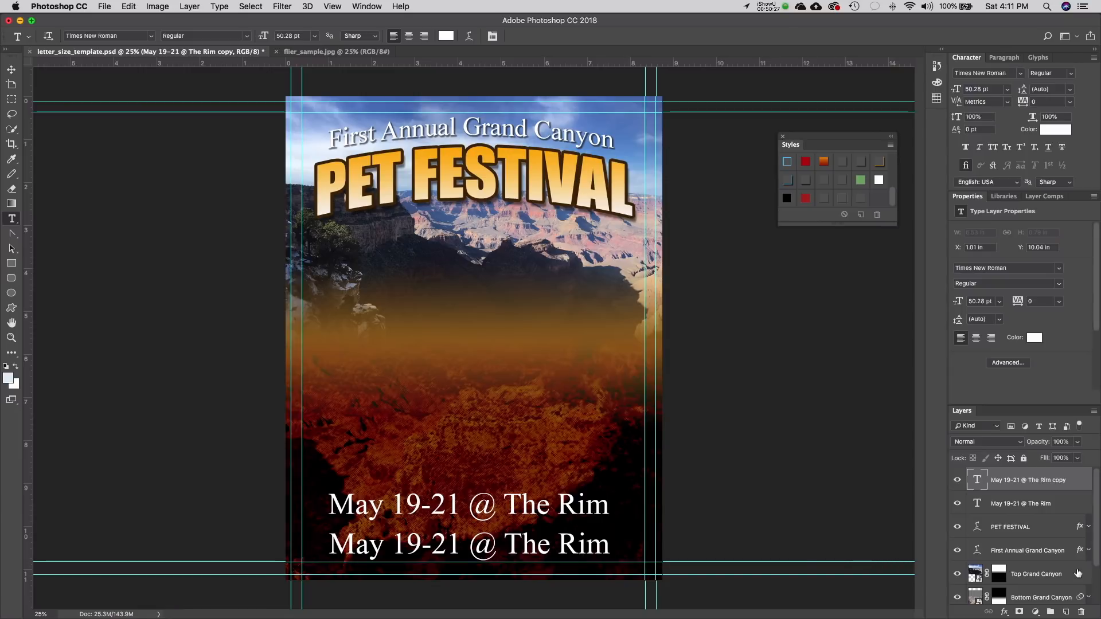
{"action": "triple_click", "coordinate": [444, 549]}
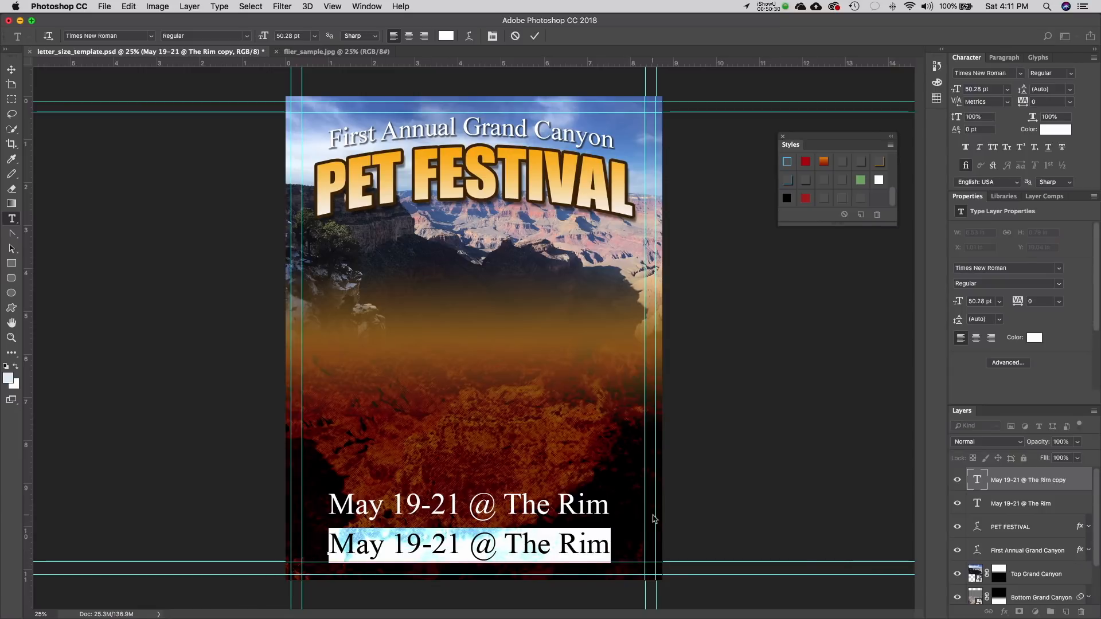
{"action": "triple_click", "coordinate": [531, 537]}
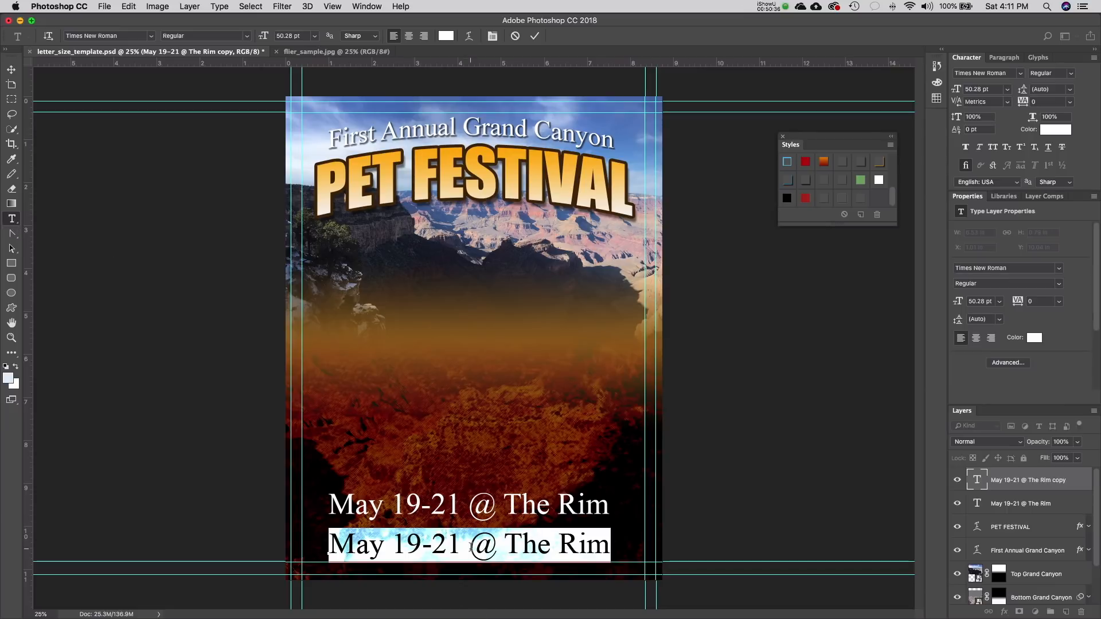
{"action": "type", "text": "www."}
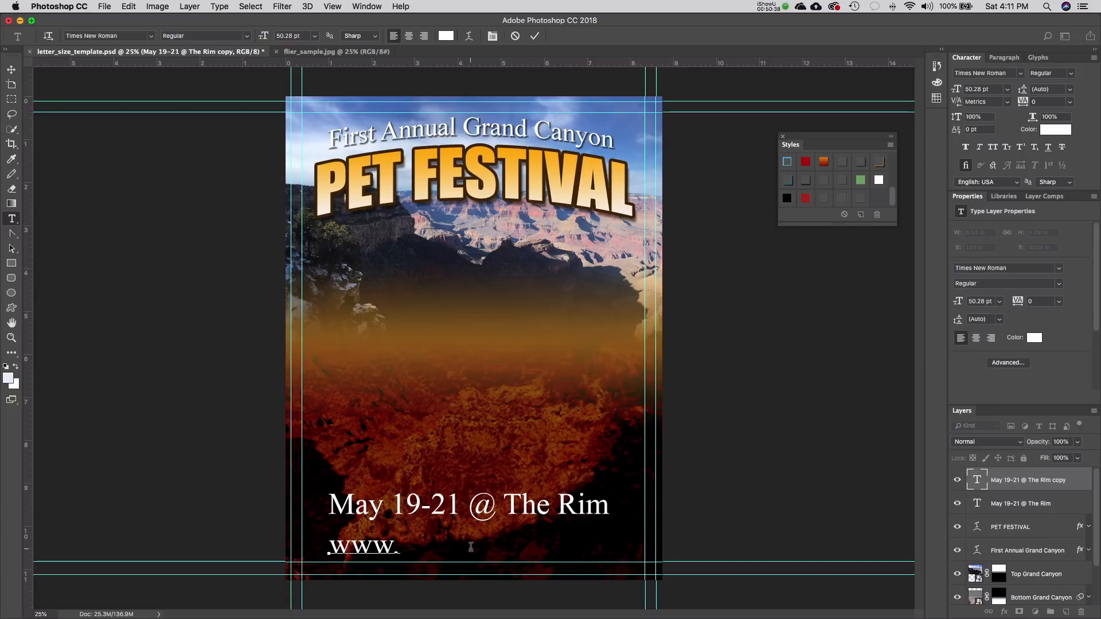
{"action": "left_click", "coordinate": [229, 53]}
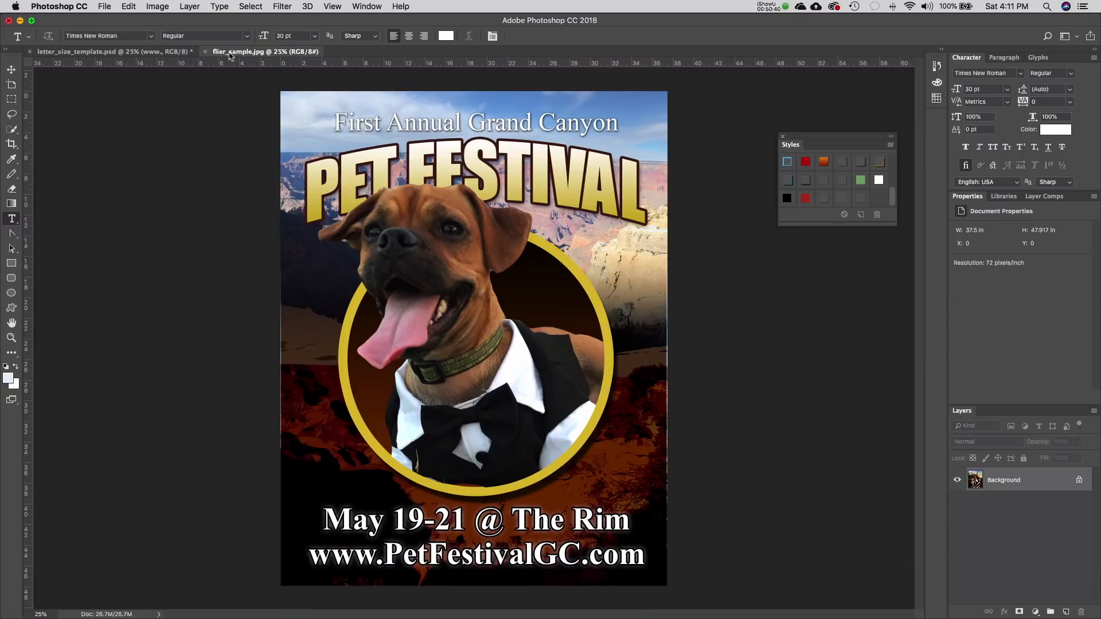
{"action": "left_click", "coordinate": [144, 52]}
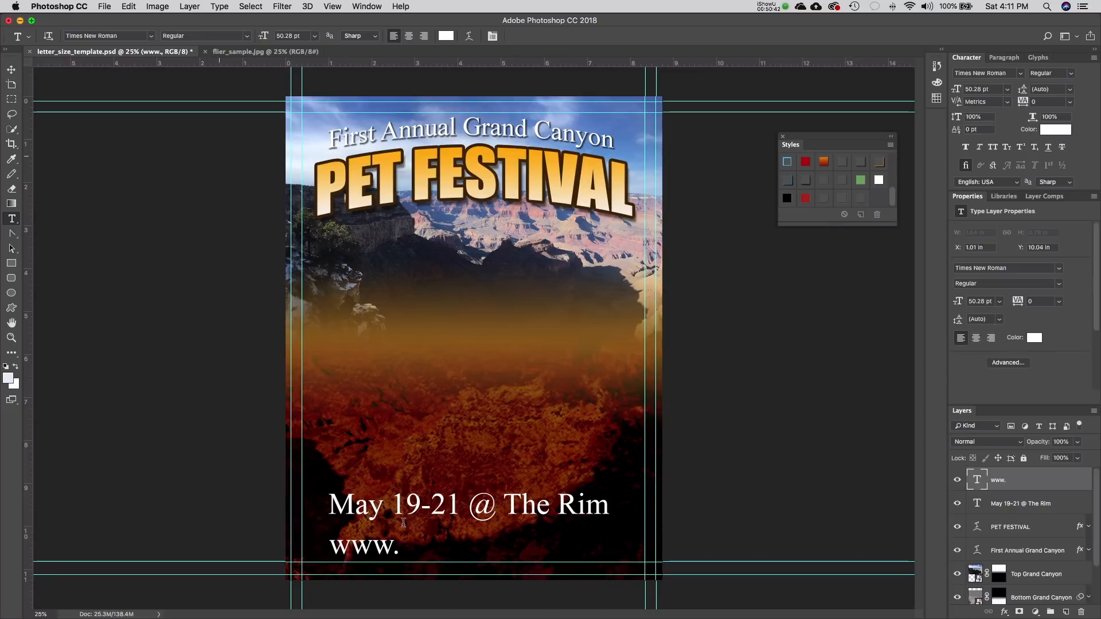
{"action": "left_click", "coordinate": [400, 544]}
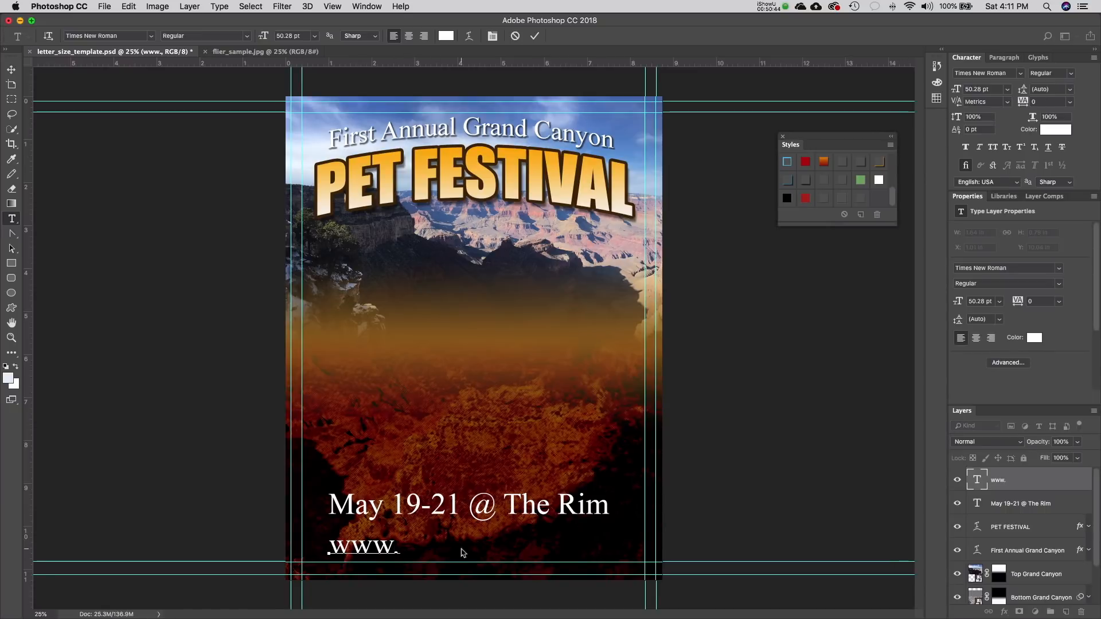
{"action": "type", "text": "PetFesti"}
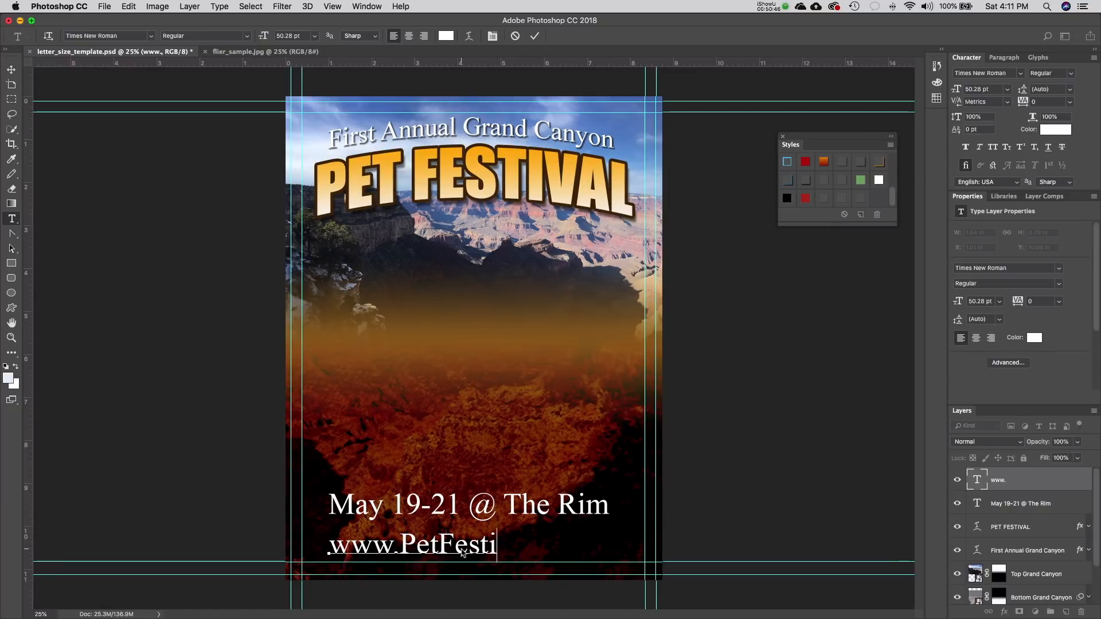
{"action": "type", "text": "valGC"}
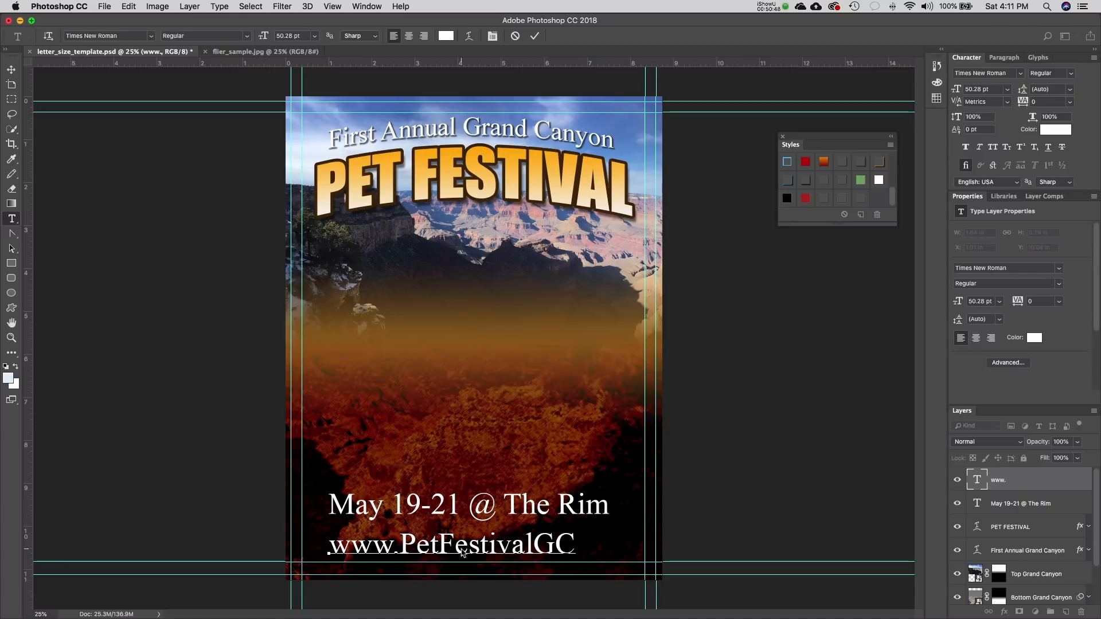
{"action": "key", "text": "BackSpace"}
{"action": "type", "text": "C.com"}
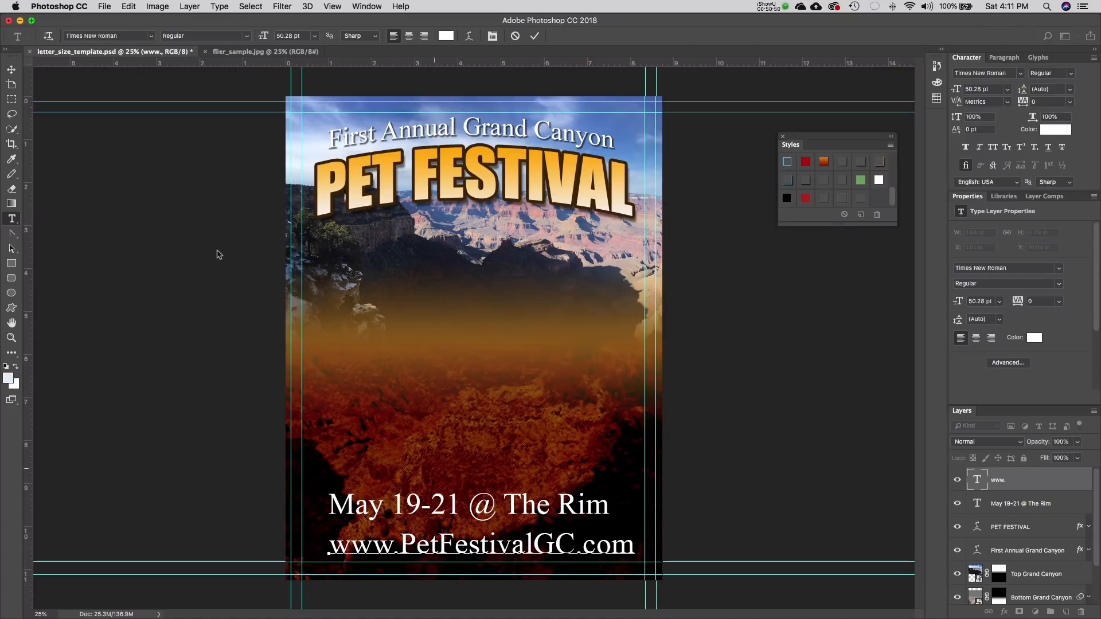
{"action": "left_click", "coordinate": [11, 70]}
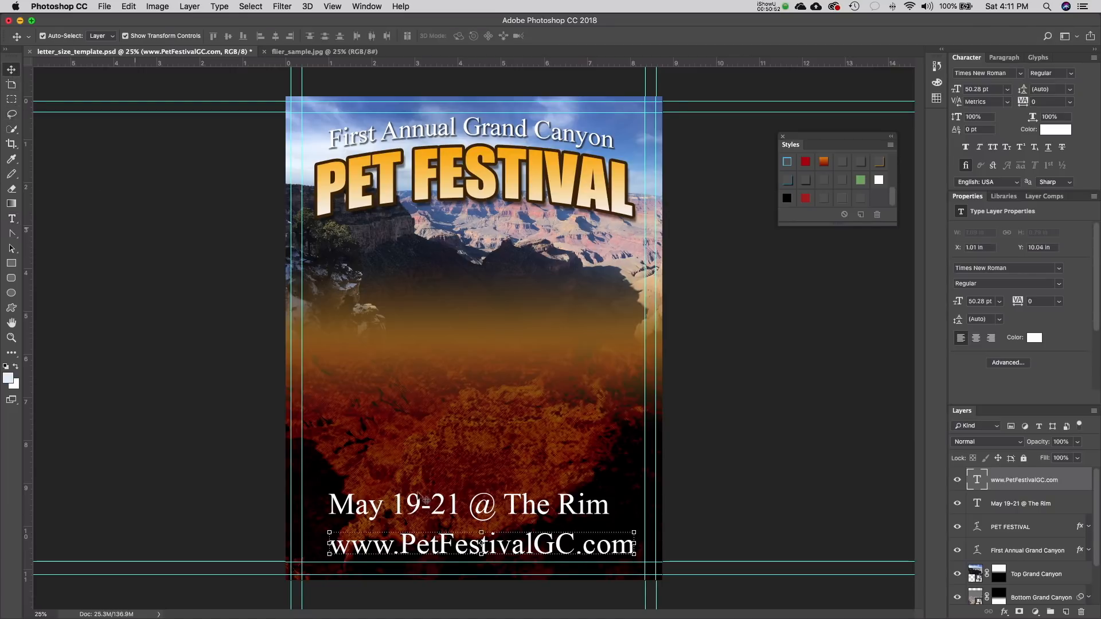
{"action": "left_click_drag", "start_coordinate": [444, 552], "coordinate": [423, 550]}
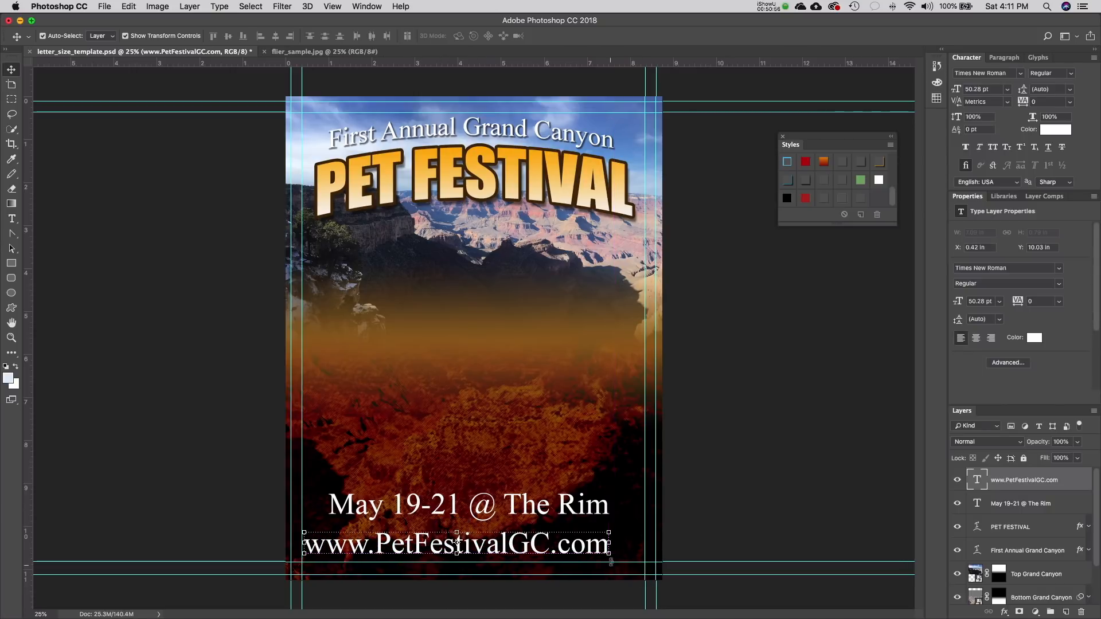
{"action": "key", "text": "ctrl+t"}
{"action": "left_click_drag", "start_coordinate": [612, 562], "coordinate": [640, 581]}
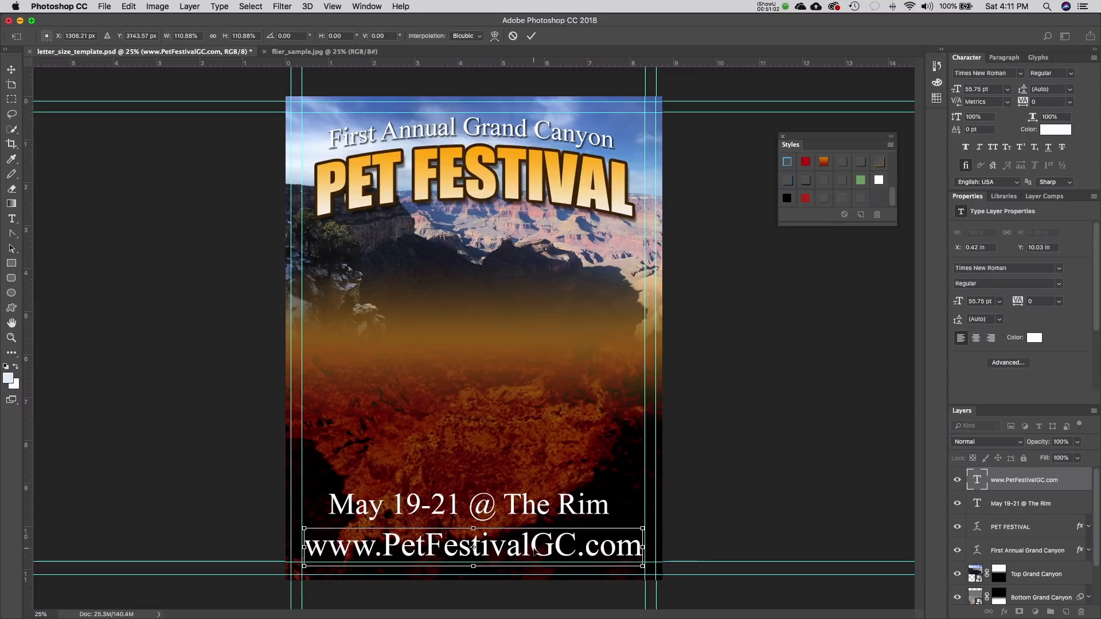
{"action": "key", "text": "Return"}
- Nudge the May 19-21 @ The Rim text to X 1.05 in, Y 9.13 in, centring it above the web address
{"action": "left_click_drag", "start_coordinate": [518, 509], "coordinate": [518, 504]}
{"action": "left_click", "coordinate": [725, 488]}
{"action": "left_click", "coordinate": [524, 551]}
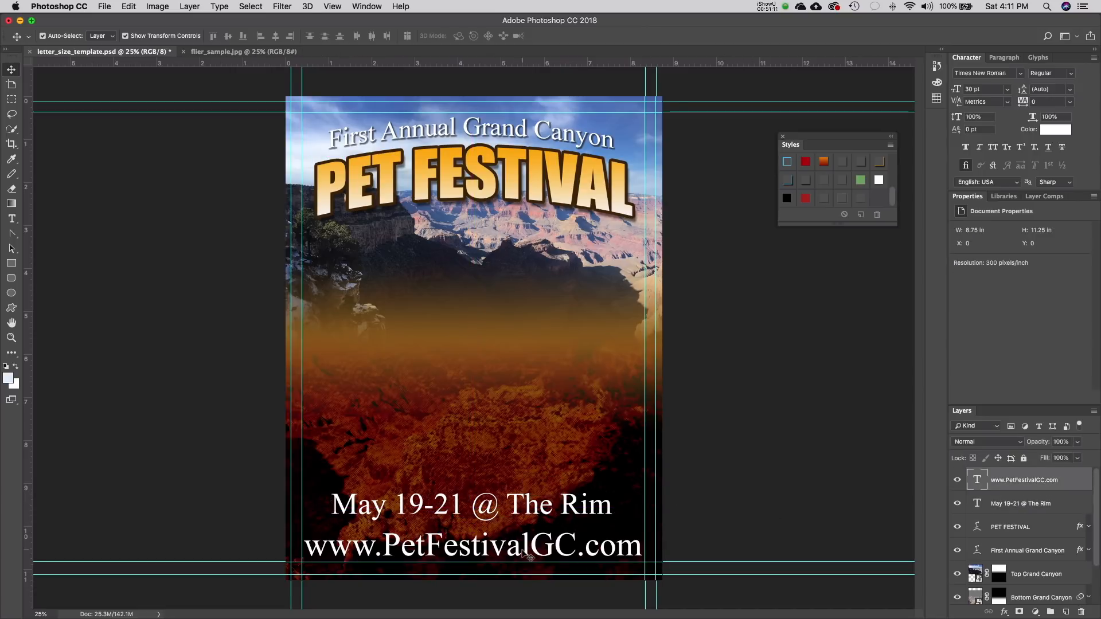
- Check the lower text's styling in flier_sample.jpg and add a 9 px outside Stroke to the May 19-21 @ The Rim layer
{"action": "left_click", "coordinate": [546, 515]}
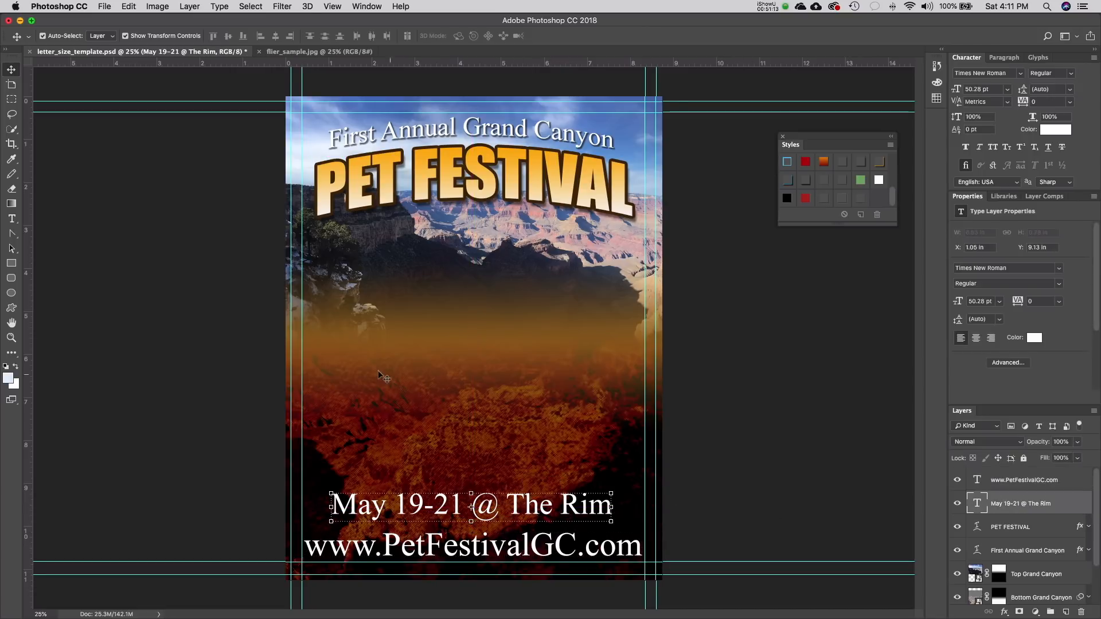
{"action": "left_click", "coordinate": [310, 54]}
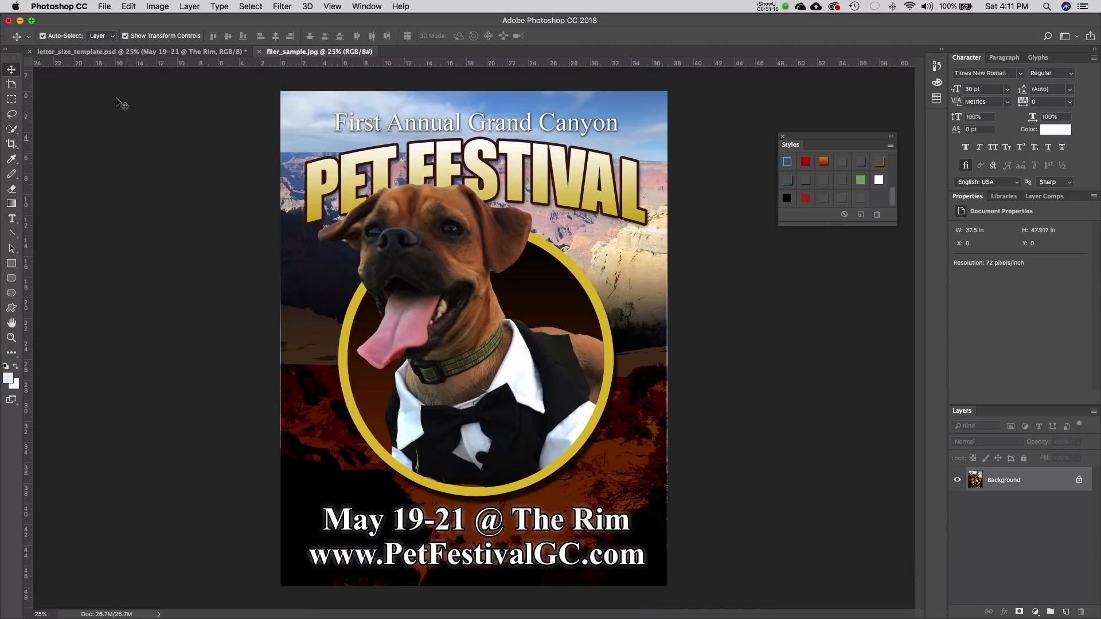
{"action": "left_click", "coordinate": [140, 52]}
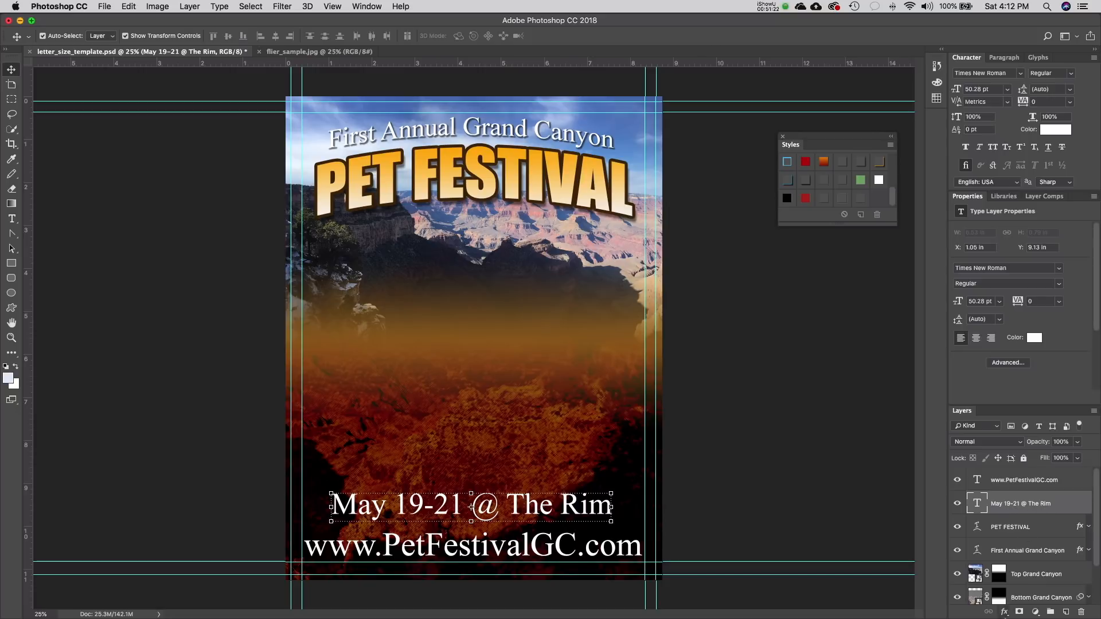
{"action": "left_click", "coordinate": [1005, 612]}
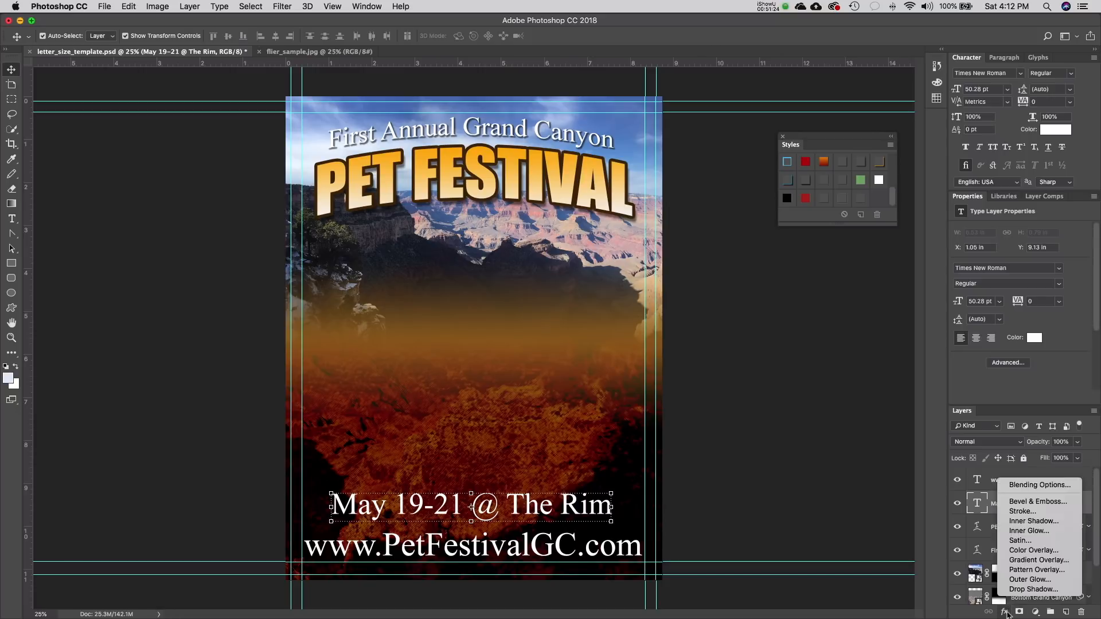
{"action": "left_click", "coordinate": [1027, 510]}
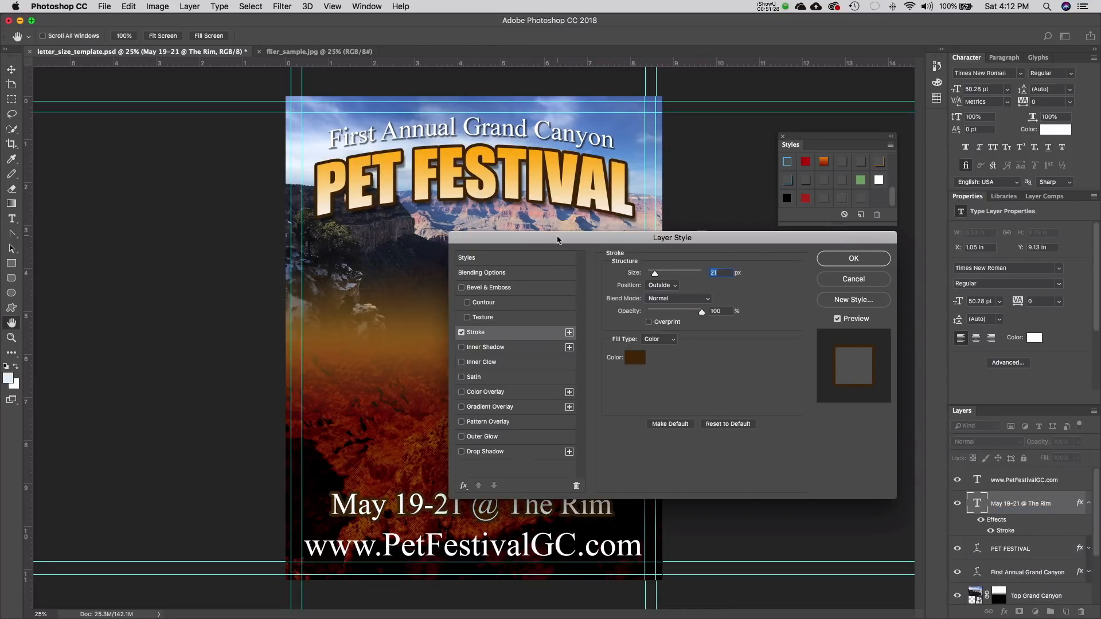
{"action": "left_click_drag", "start_coordinate": [556, 240], "coordinate": [608, 197]}
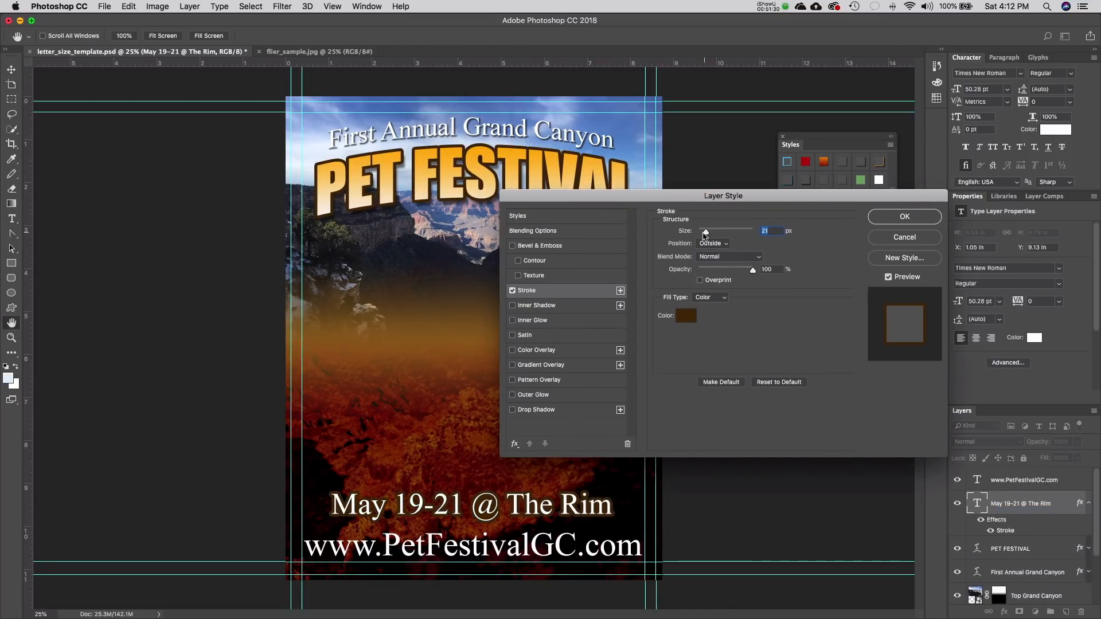
{"action": "left_click_drag", "start_coordinate": [705, 234], "coordinate": [704, 235]}
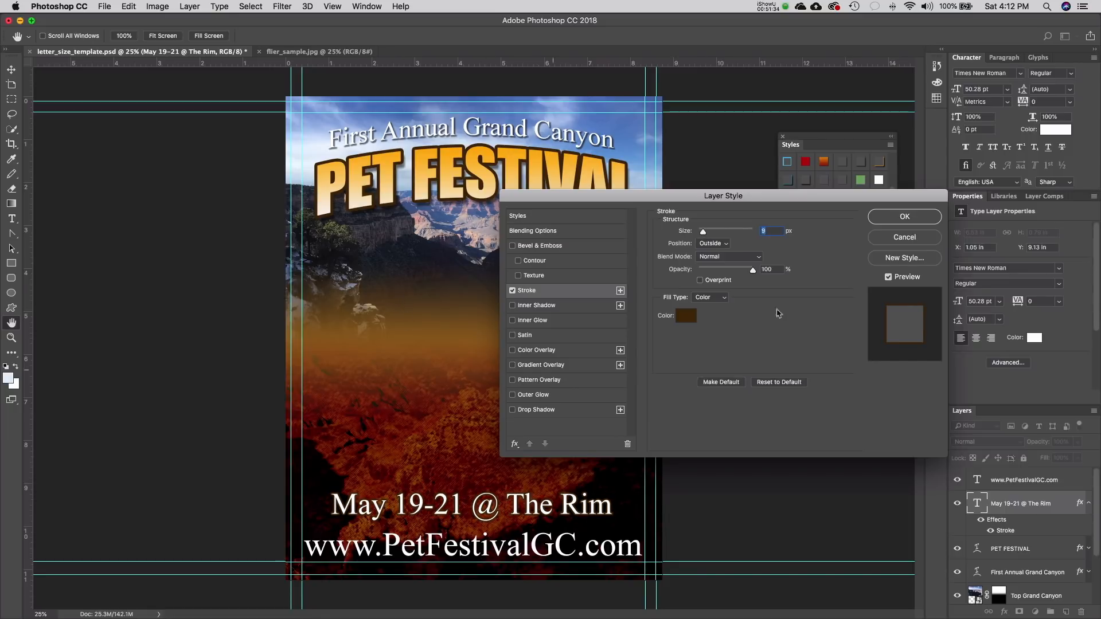
- Set the stroke colour of the May 19-21 @ The Rim text to black after sampling colours from the flier
{"action": "left_click", "coordinate": [686, 317]}
{"action": "left_click", "coordinate": [376, 332]}
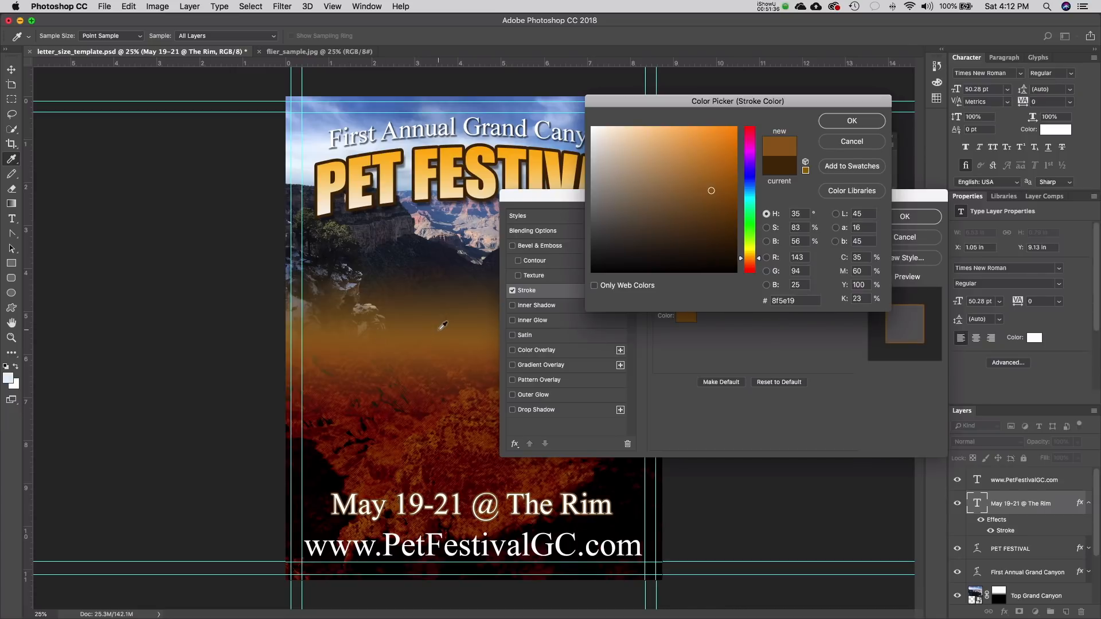
{"action": "left_click", "coordinate": [442, 325]}
{"action": "left_click", "coordinate": [421, 419]}
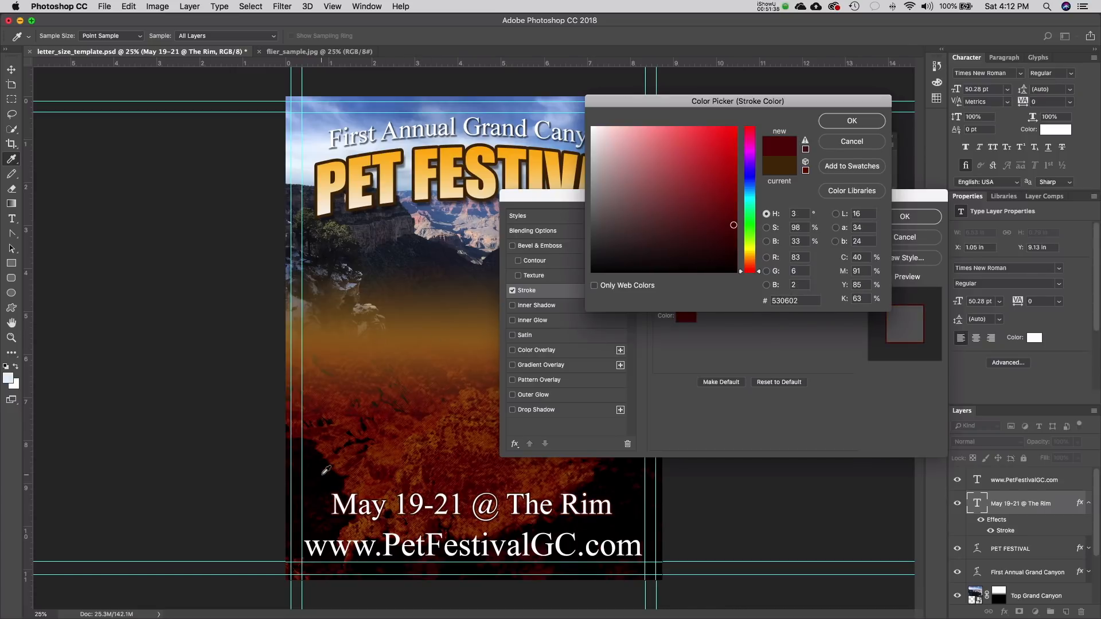
{"action": "left_click", "coordinate": [323, 474]}
{"action": "left_click", "coordinate": [335, 478]}
{"action": "left_click", "coordinate": [332, 468]}
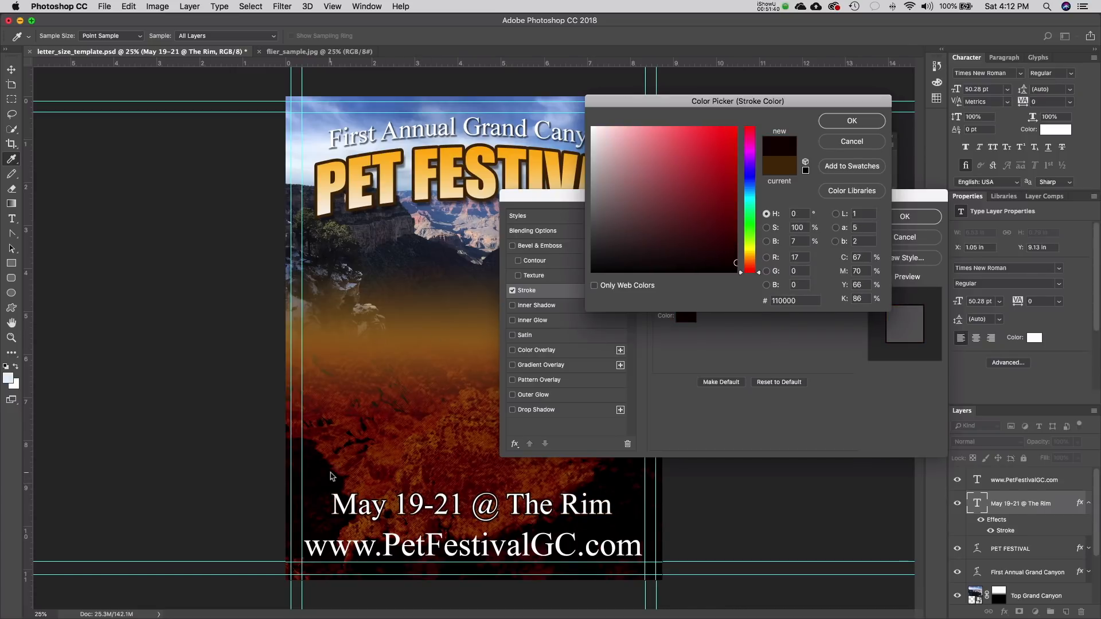
{"action": "left_click", "coordinate": [633, 494]}
{"action": "left_click_drag", "start_coordinate": [713, 252], "coordinate": [730, 271]}
{"action": "left_click", "coordinate": [852, 121]}
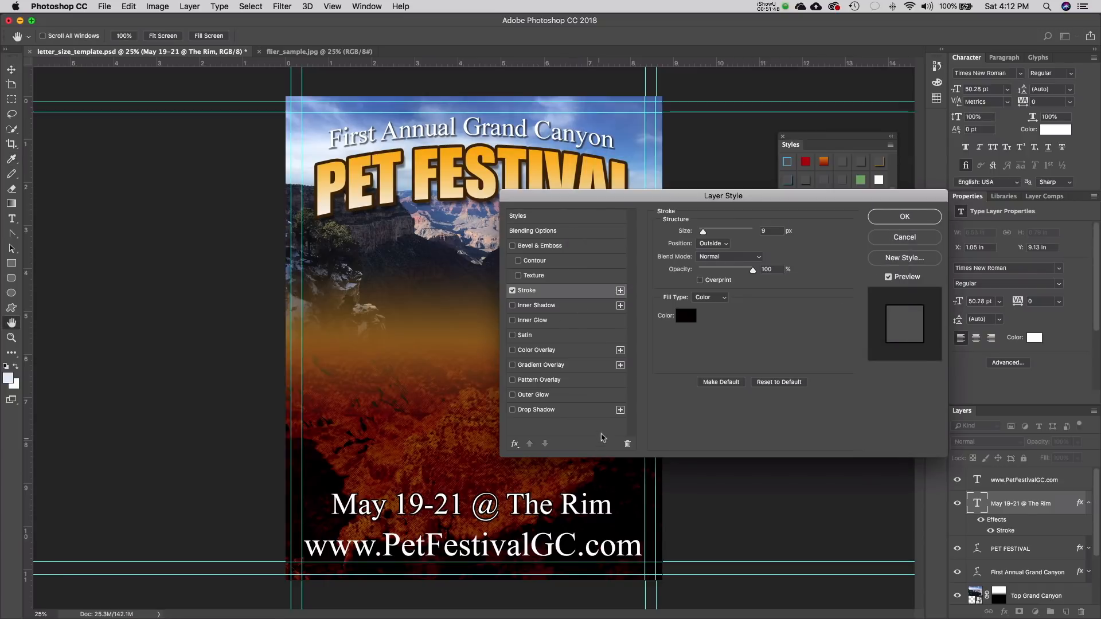
- Set the stroke size of the May 19-21 @ The Rim text to 10 px and add a 46 px Outer Glow with 0% spread
{"action": "left_click", "coordinate": [704, 232]}
{"action": "left_click", "coordinate": [515, 396]}
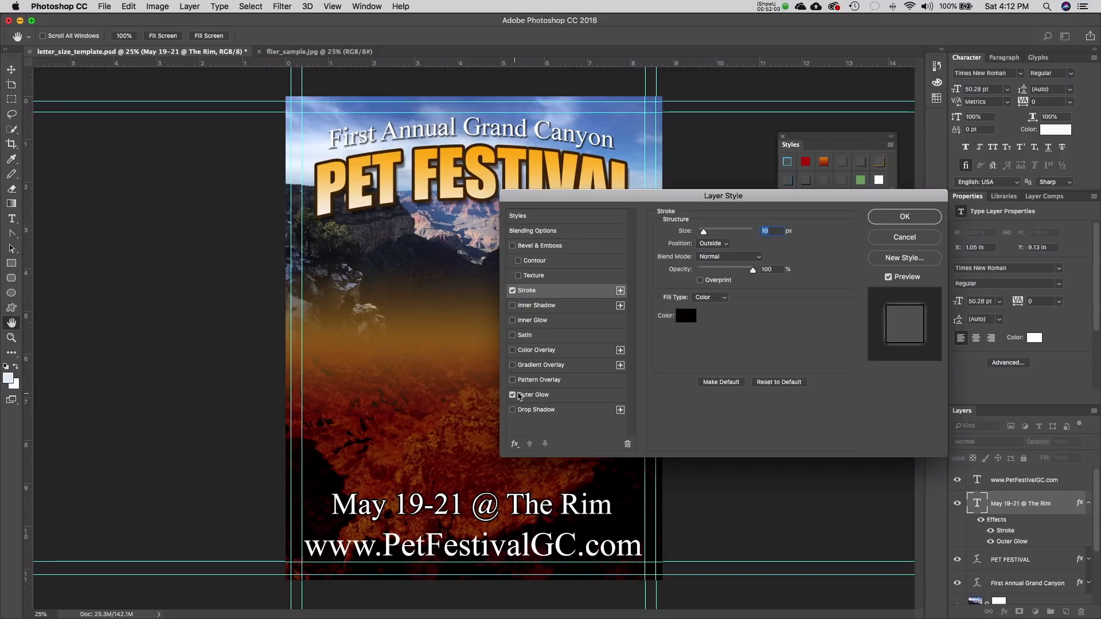
{"action": "left_click", "coordinate": [535, 396]}
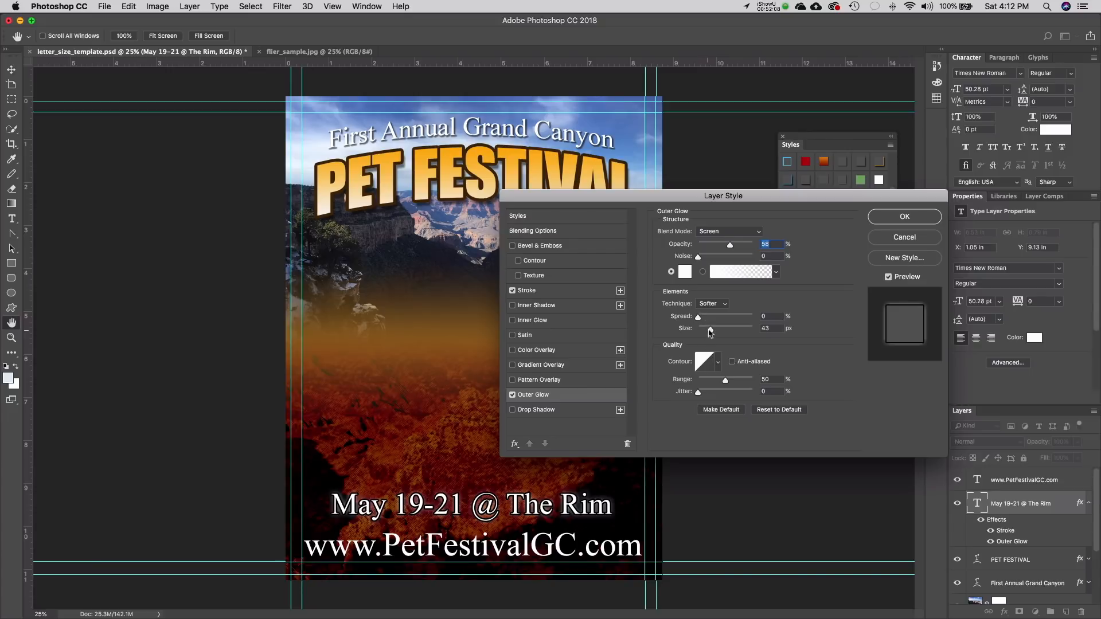
{"action": "left_click_drag", "start_coordinate": [711, 332], "coordinate": [711, 332]}
{"action": "left_click", "coordinate": [698, 317]}
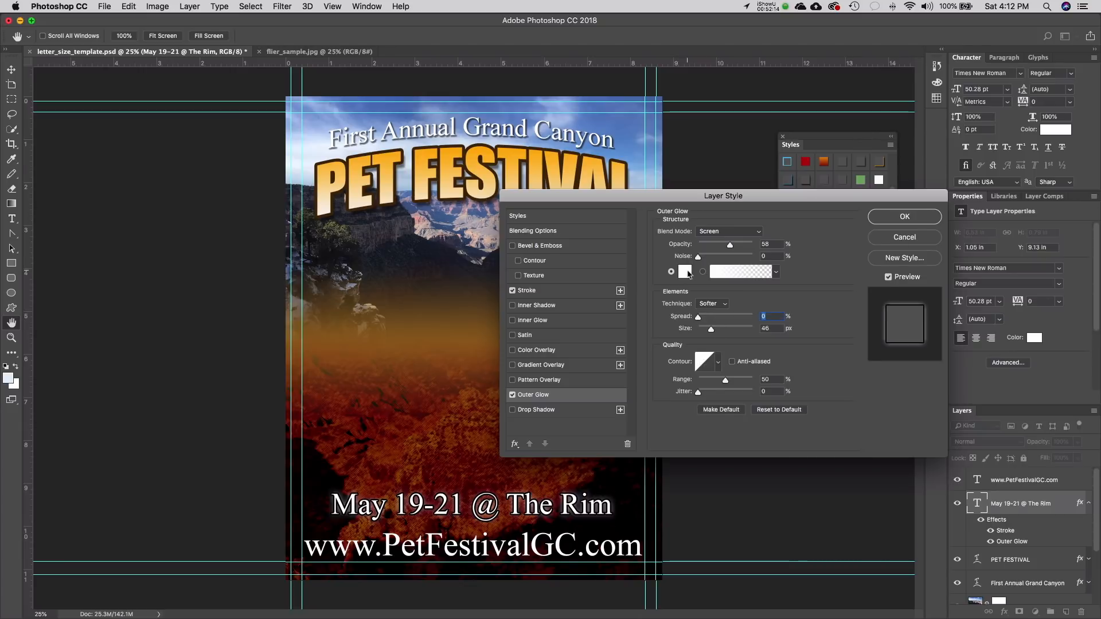
- Colour the Outer Glow pale orange-yellow (#fee9bc), starting from a tone sampled from the PET FESTIVAL title, and set its opacity to 38%
{"action": "left_click", "coordinate": [685, 271]}
{"action": "left_click", "coordinate": [751, 254]}
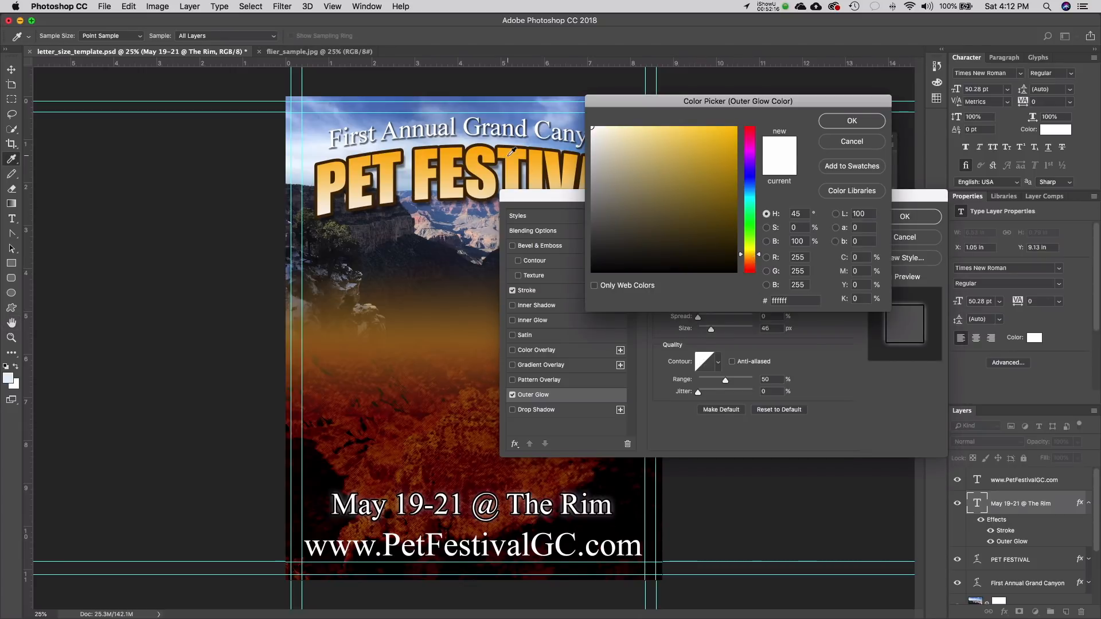
{"action": "left_click", "coordinate": [509, 155]}
{"action": "left_click", "coordinate": [483, 189]}
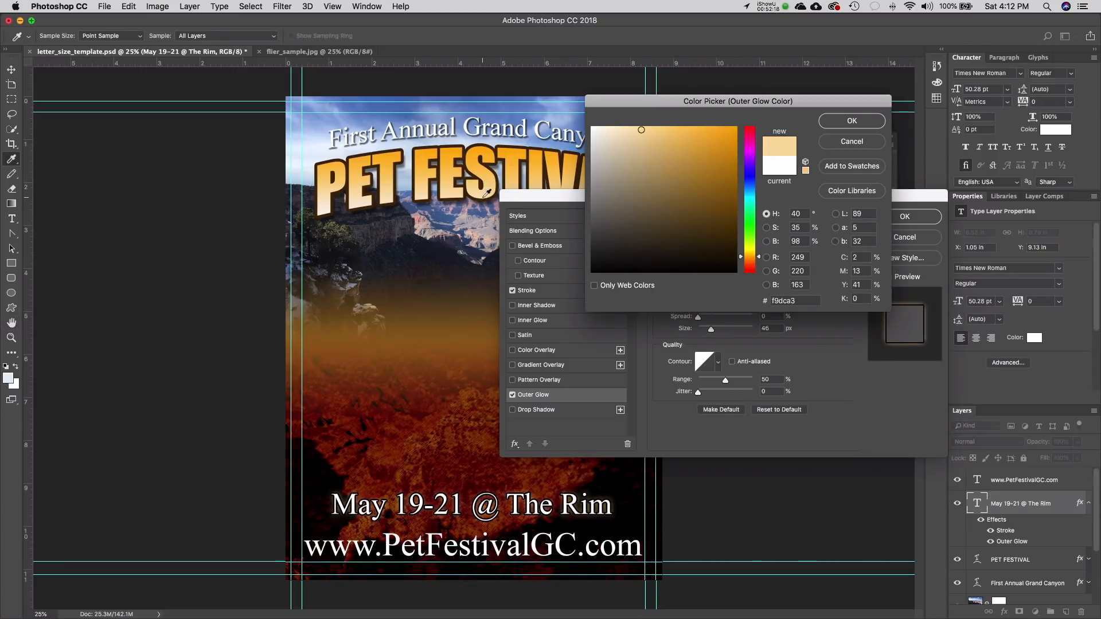
{"action": "left_click", "coordinate": [496, 187]}
{"action": "mouse_move", "coordinate": [645, 143]}
{"action": "left_mouse_down"}
{"action": "mouse_move", "coordinate": [631, 135]}
{"action": "mouse_move", "coordinate": [629, 145]}
{"action": "mouse_move", "coordinate": [629, 127]}
{"action": "left_mouse_up"}
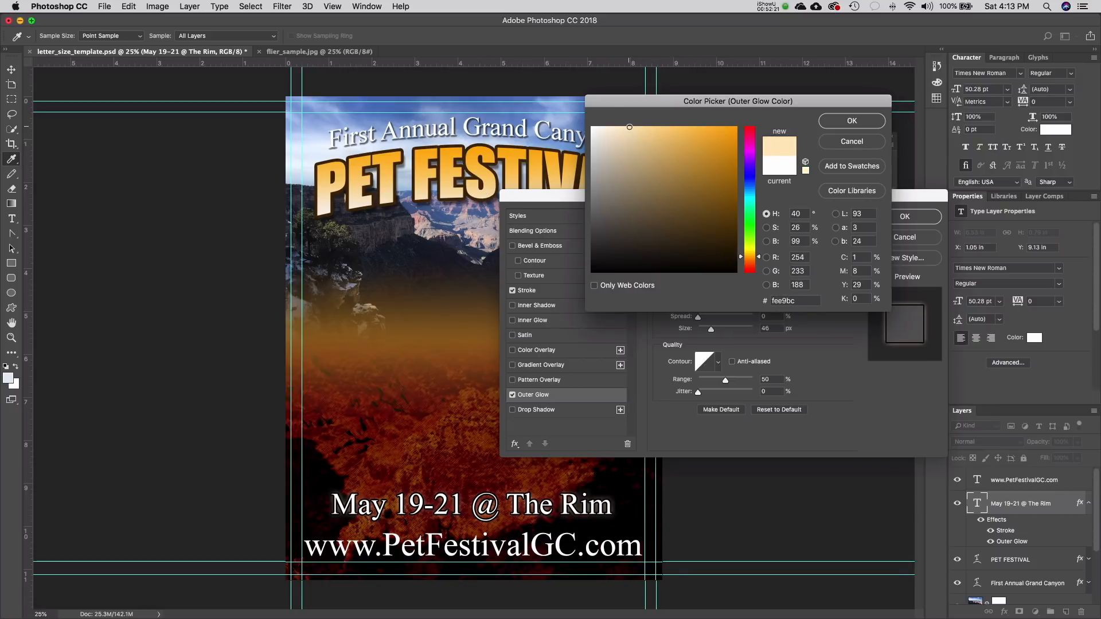
{"action": "left_click", "coordinate": [860, 122]}
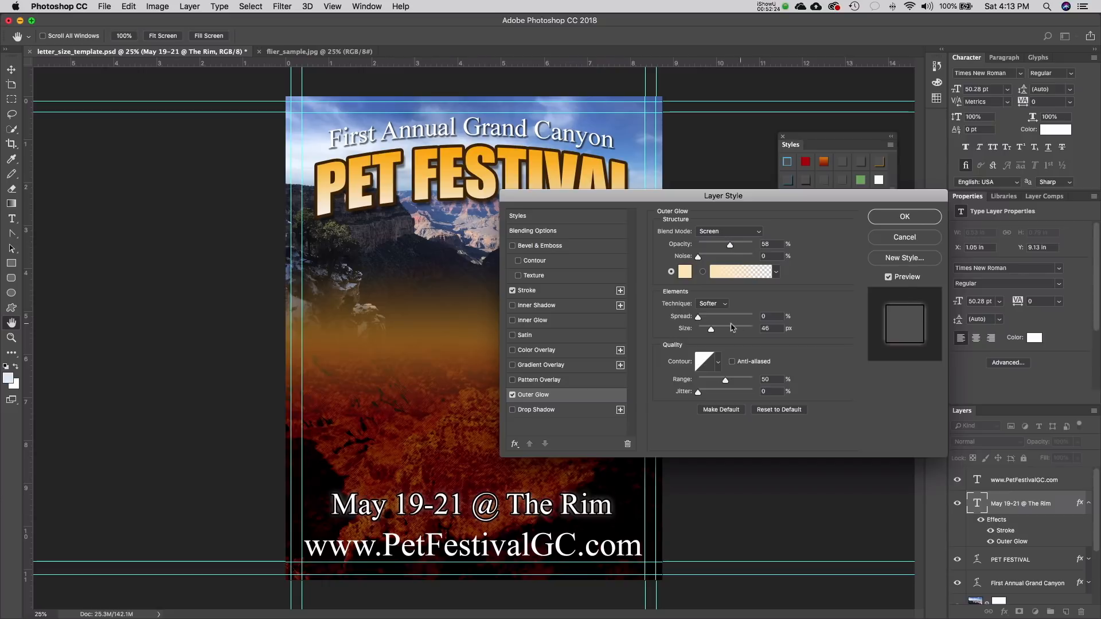
{"action": "left_click_drag", "start_coordinate": [728, 250], "coordinate": [725, 251]}
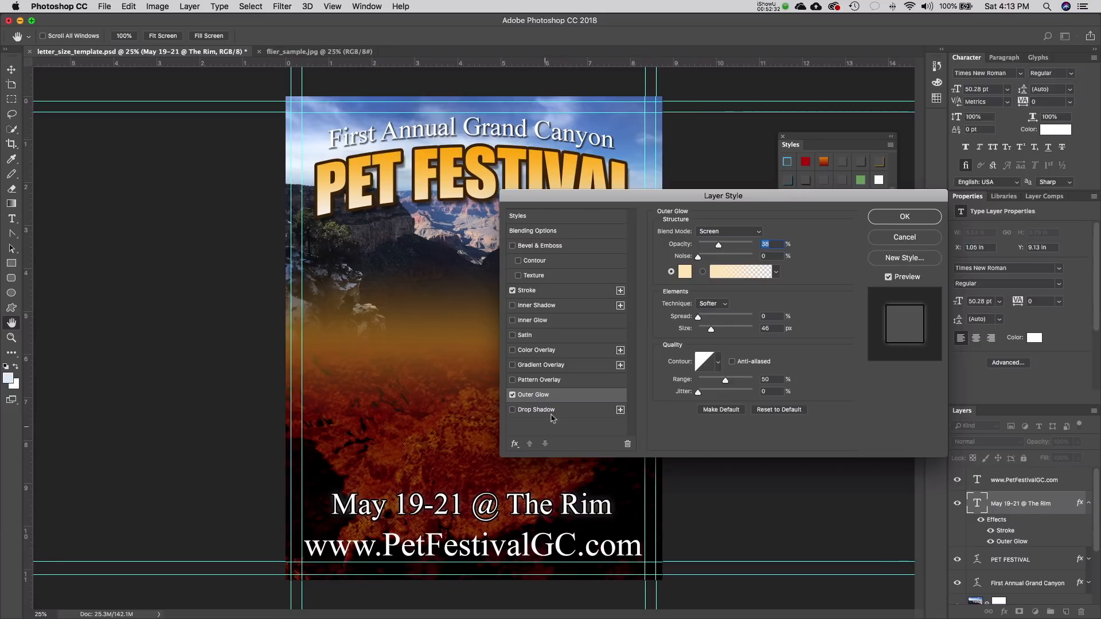
- Try a Drop Shadow, turn it off, and save the stroke and glow effects as a new style named Bottom Text
{"action": "left_click", "coordinate": [513, 409]}
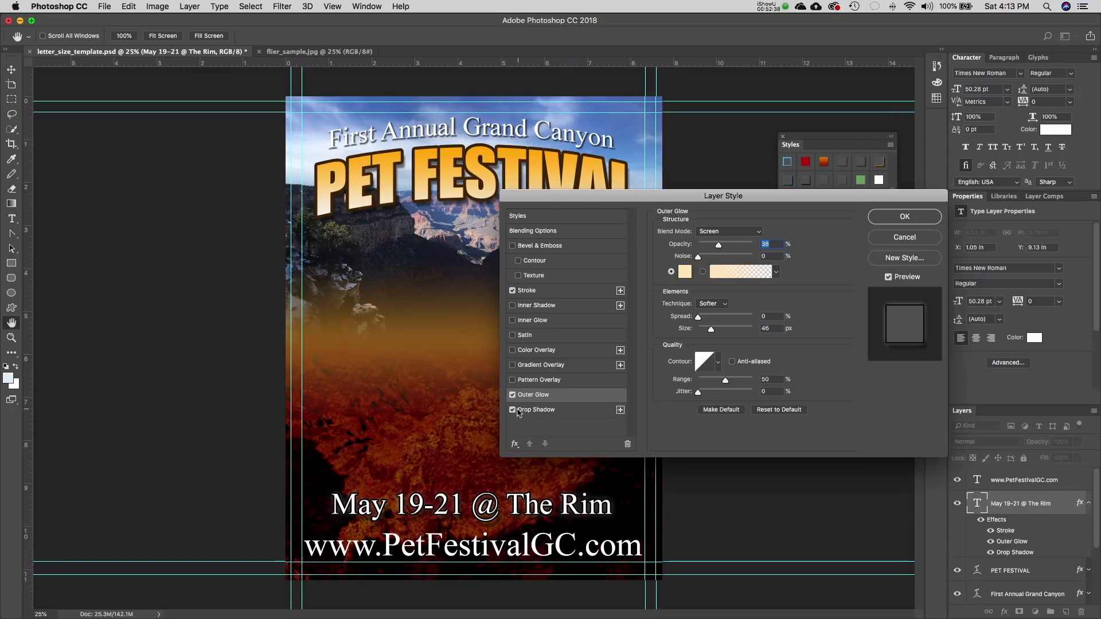
{"action": "left_click", "coordinate": [512, 410]}
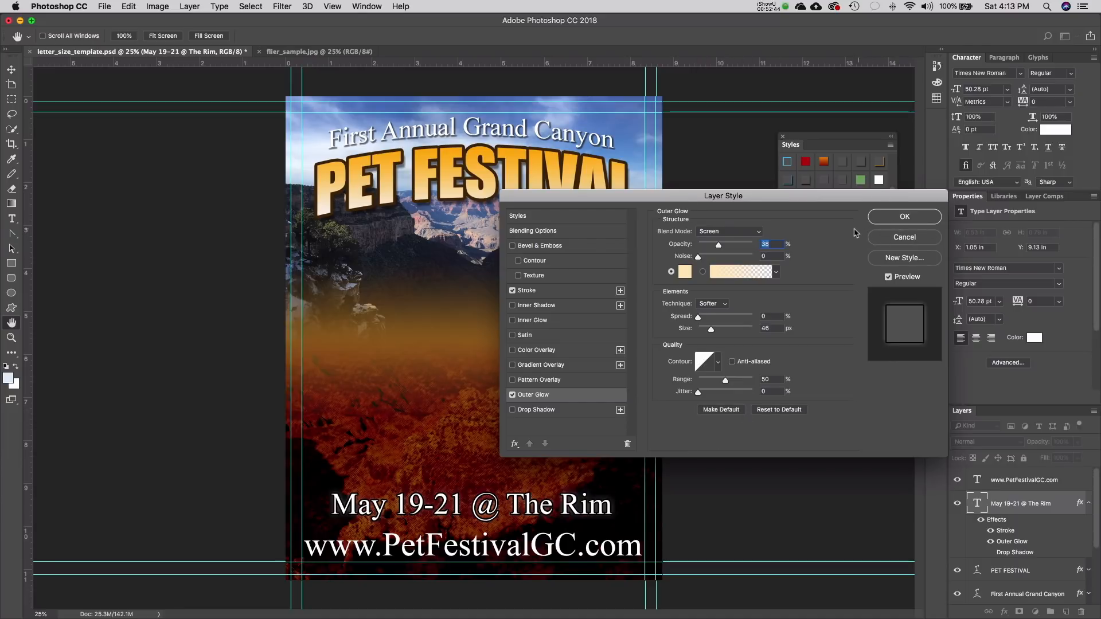
{"action": "left_click_drag", "start_coordinate": [789, 195], "coordinate": [751, 164]}
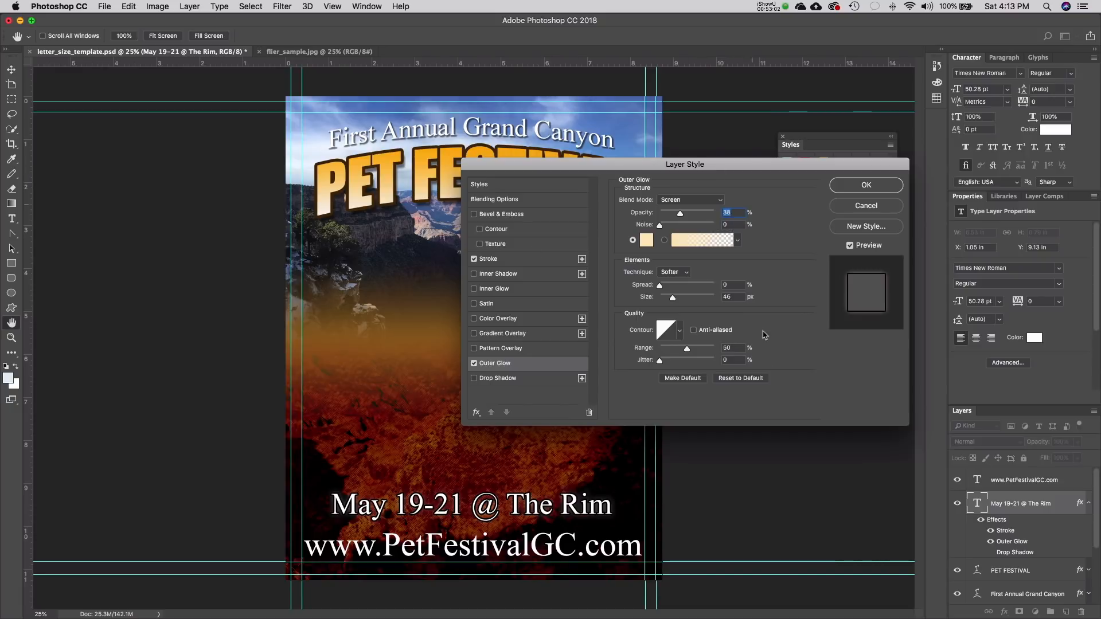
{"action": "left_click", "coordinate": [872, 227]}
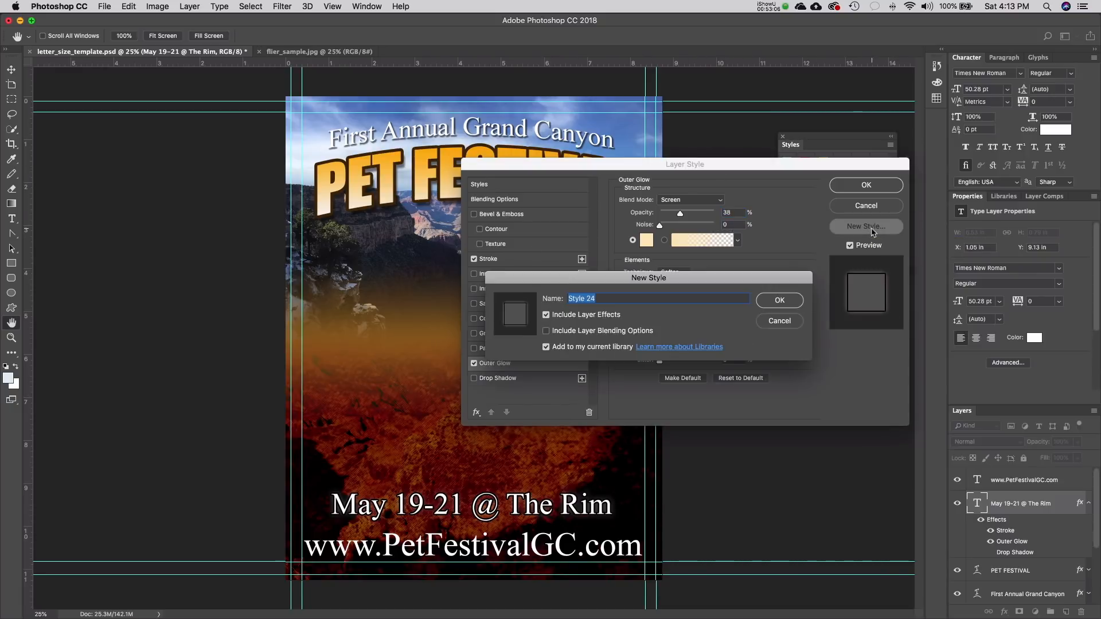
{"action": "type", "text": "Bottom Text"}
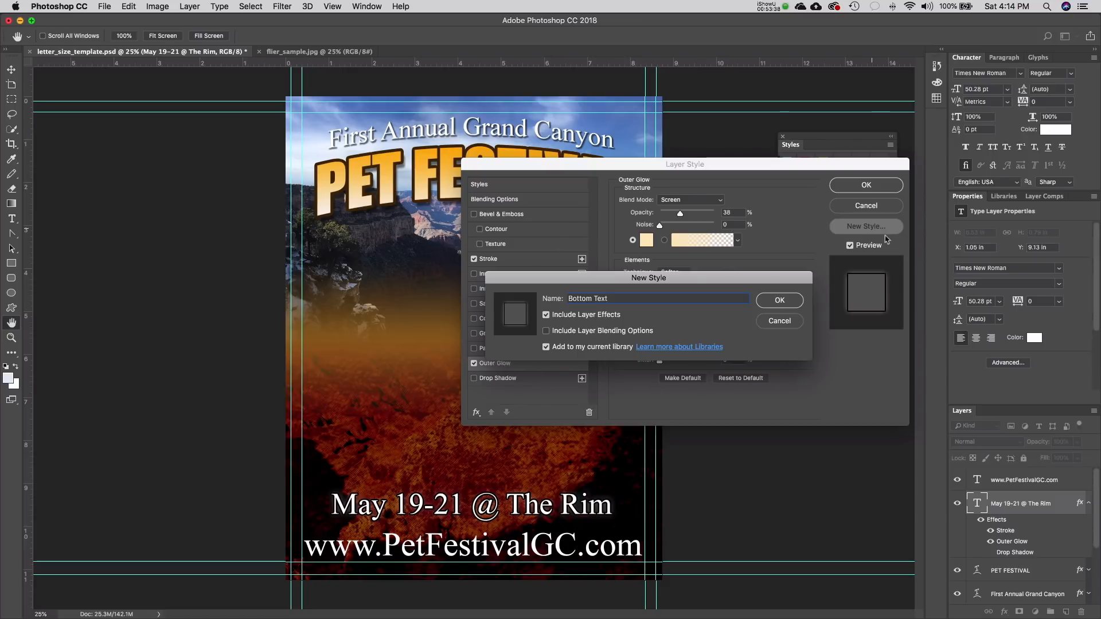
{"action": "left_click", "coordinate": [786, 302]}
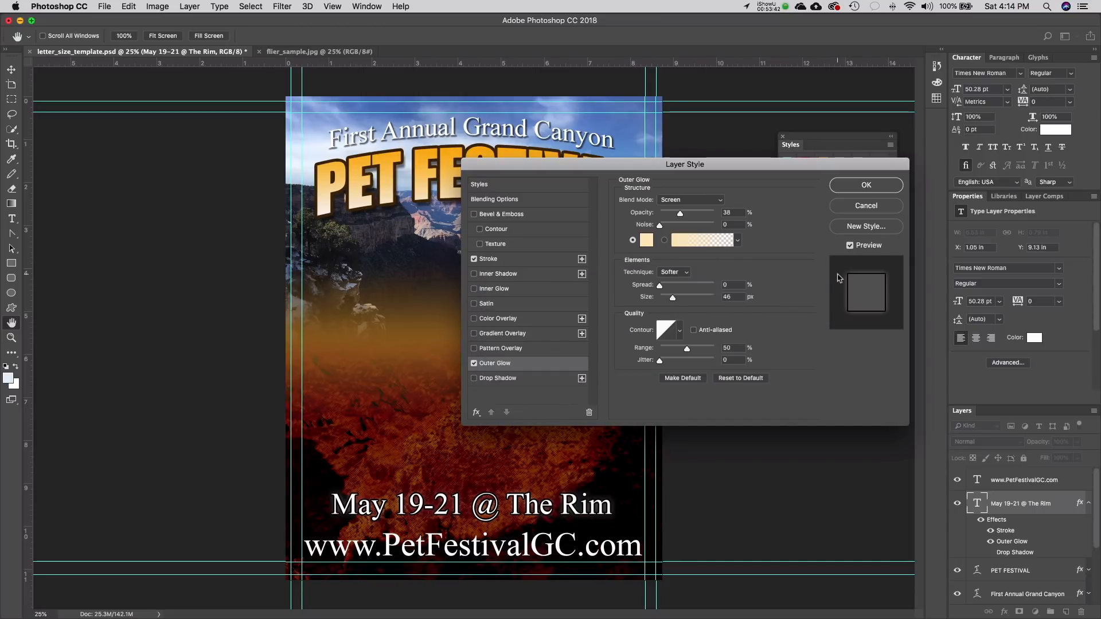
{"action": "left_click", "coordinate": [867, 185]}
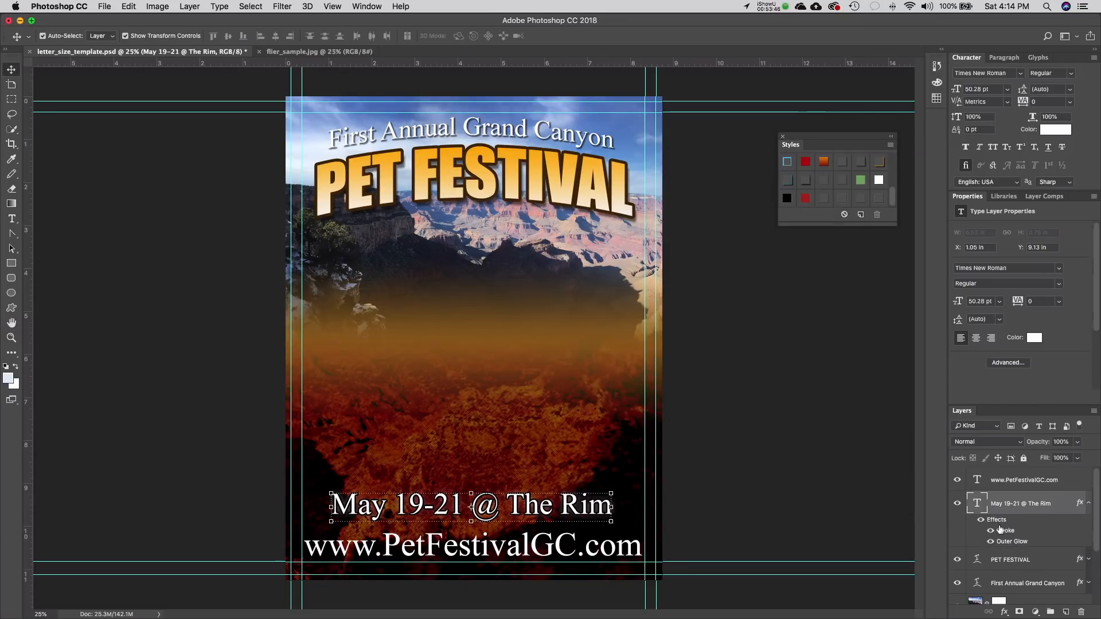
{"action": "left_click", "coordinate": [1088, 504]}
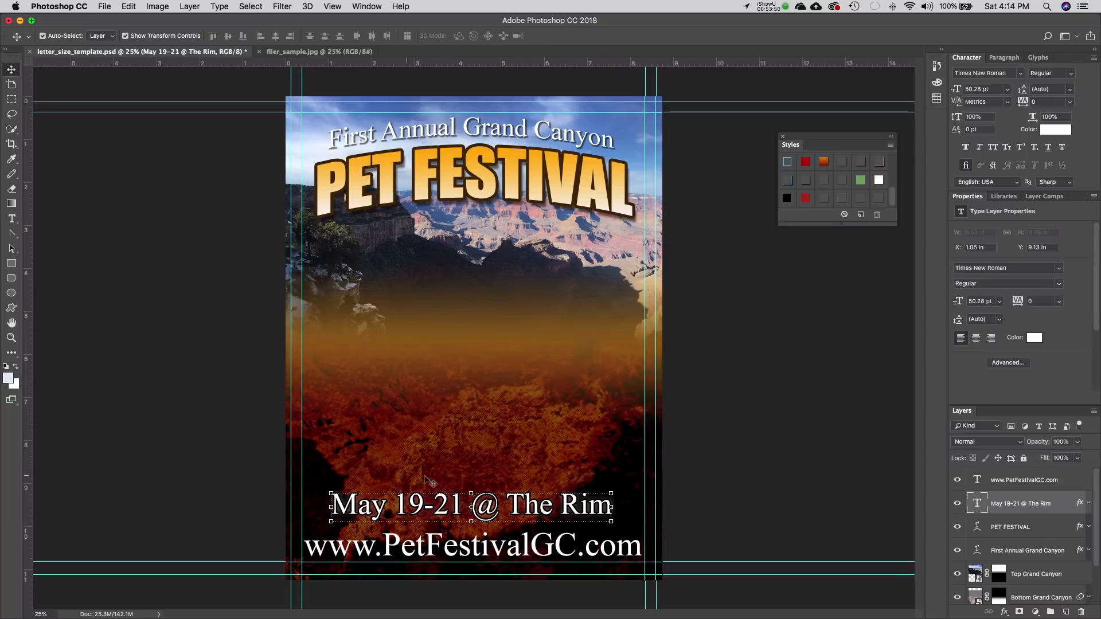
{"action": "left_click", "coordinate": [454, 553]}
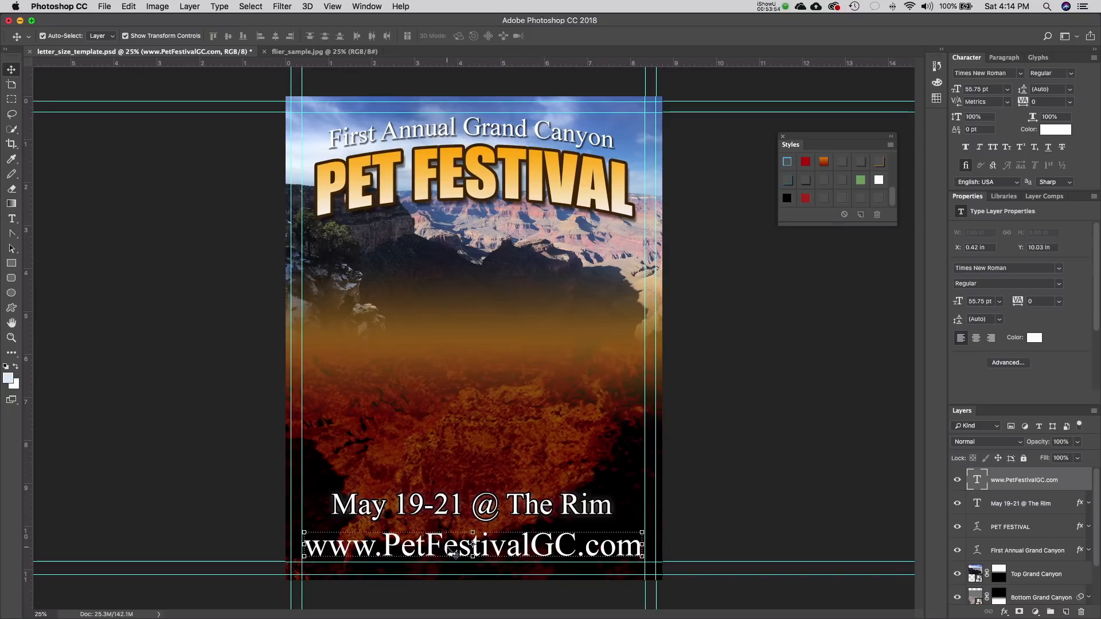
{"action": "left_click", "coordinate": [879, 200]}
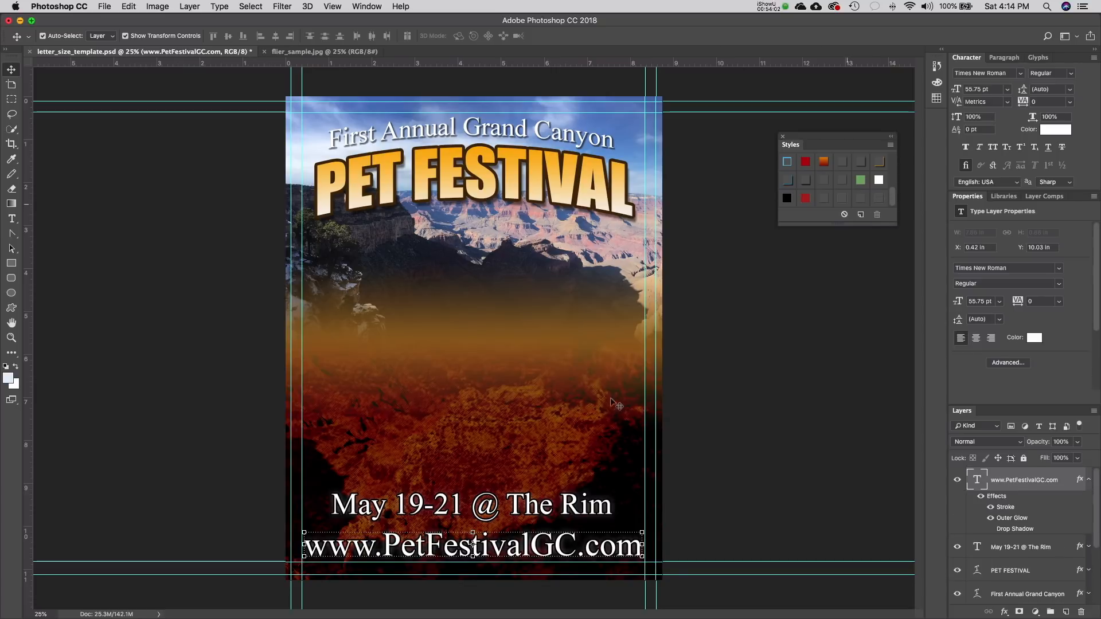
- Nudge the May 19-21 @ The Rim text down to Y 9.24 in, closer to the web address, and collapse the web address layer's effects list
{"action": "left_click", "coordinate": [541, 516]}
{"action": "key", "text": "Down"}
{"action": "key", "text": "Down"}
{"action": "key", "text": "Down"}
{"action": "key", "text": "Down"}
{"action": "key", "text": "Down"}
{"action": "key", "text": "Down"}
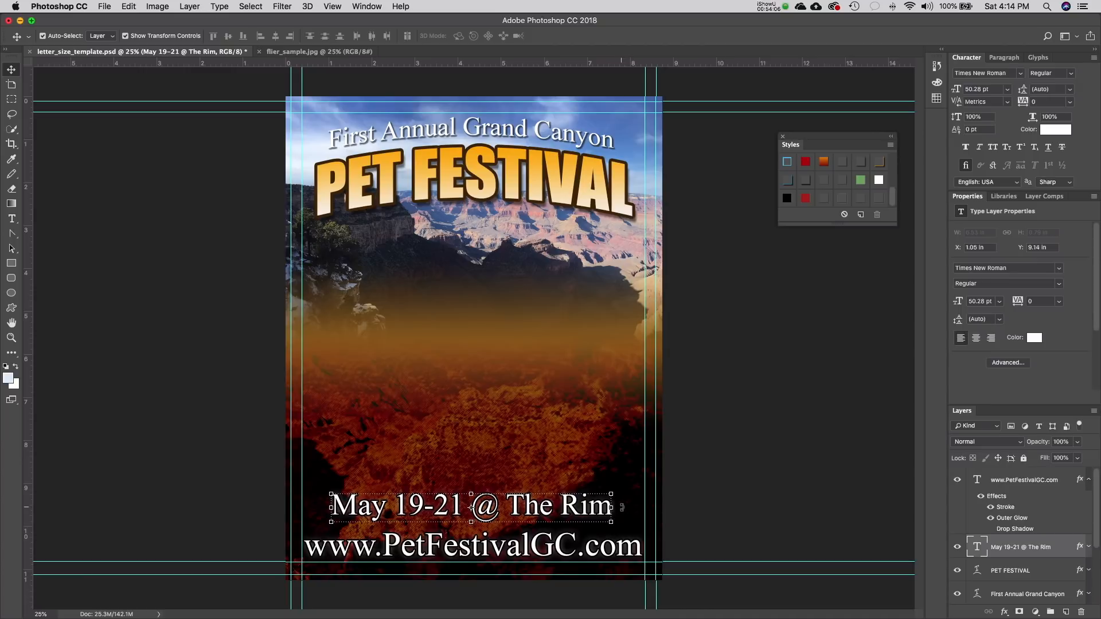
{"action": "key", "text": "Down"}
{"action": "key", "text": "Down"}
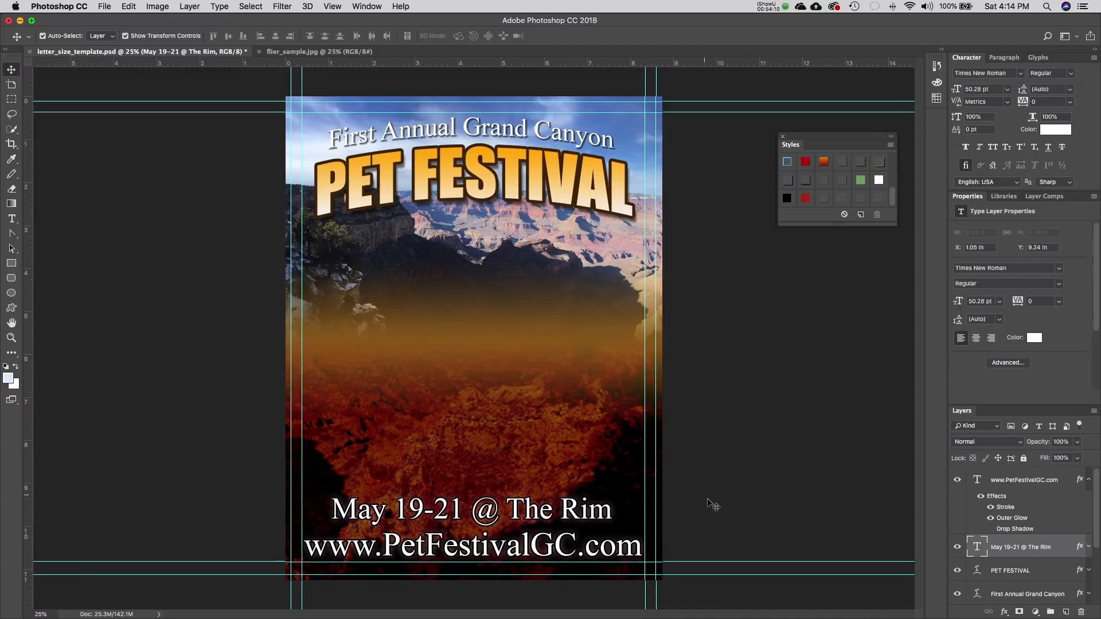
{"action": "left_click", "coordinate": [776, 608]}
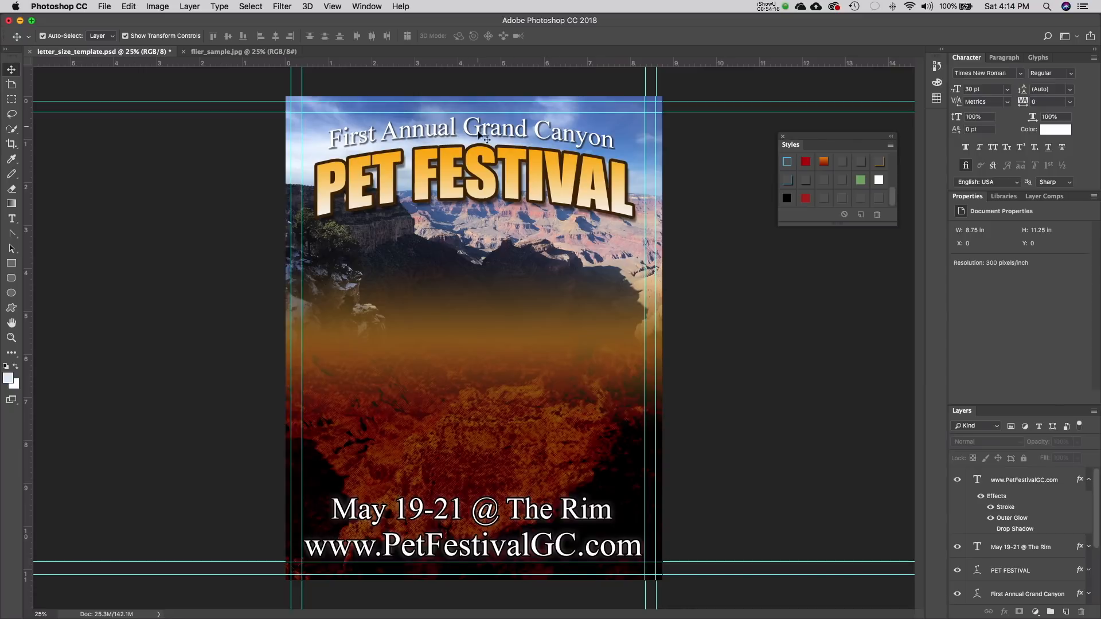
{"action": "left_click", "coordinate": [1085, 484]}
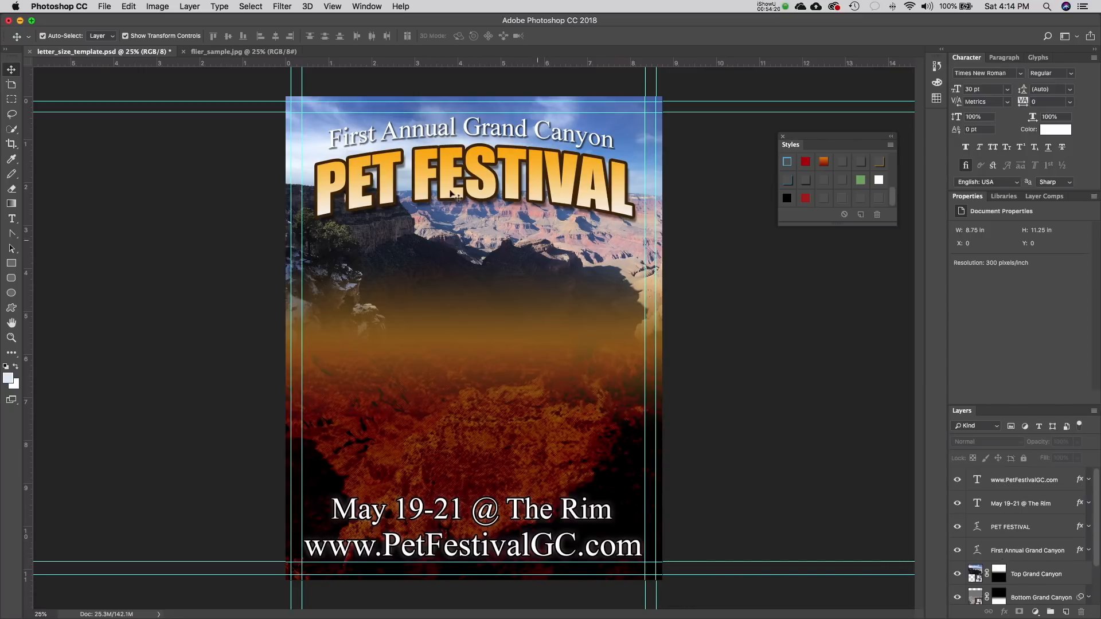
{"action": "left_click", "coordinate": [401, 132]}
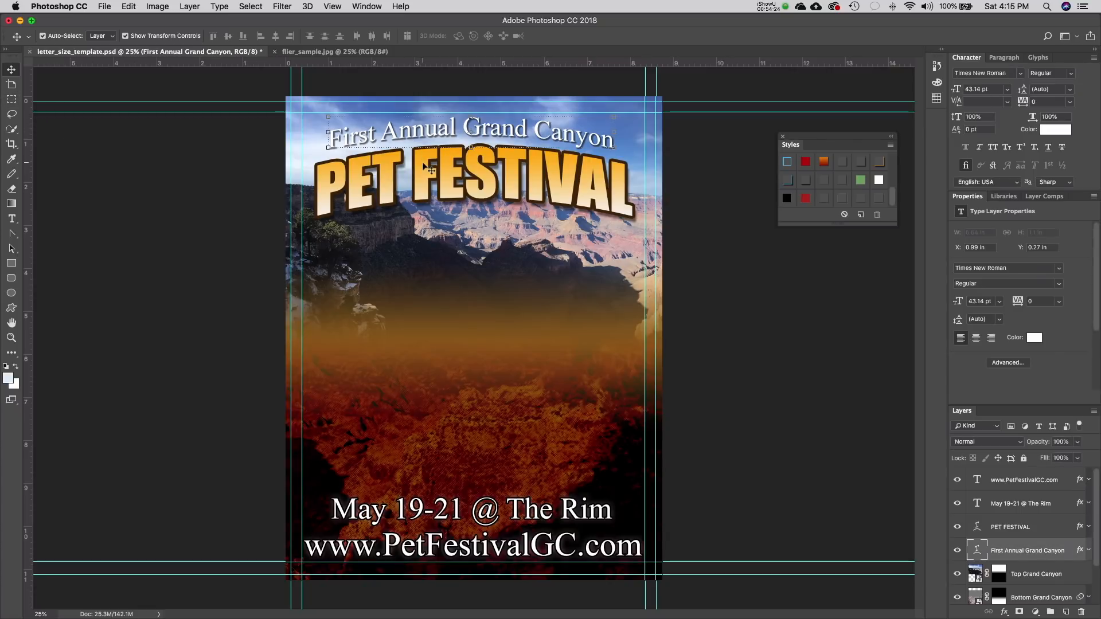
{"action": "left_click", "coordinate": [426, 192], "text": "shift"}
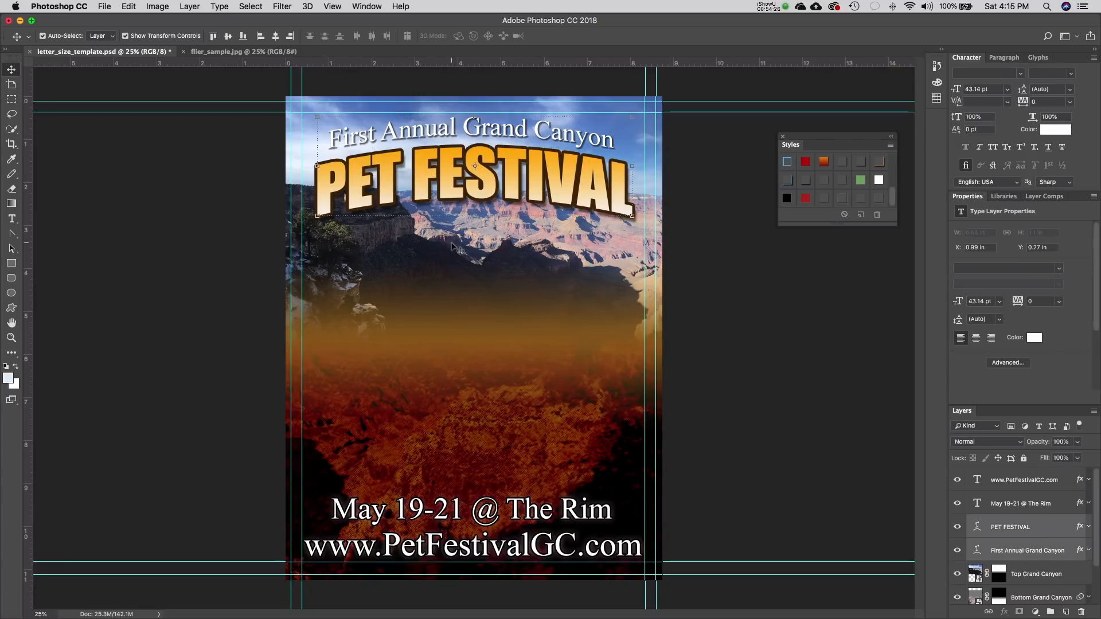
{"action": "left_click", "coordinate": [425, 509], "text": "shift"}
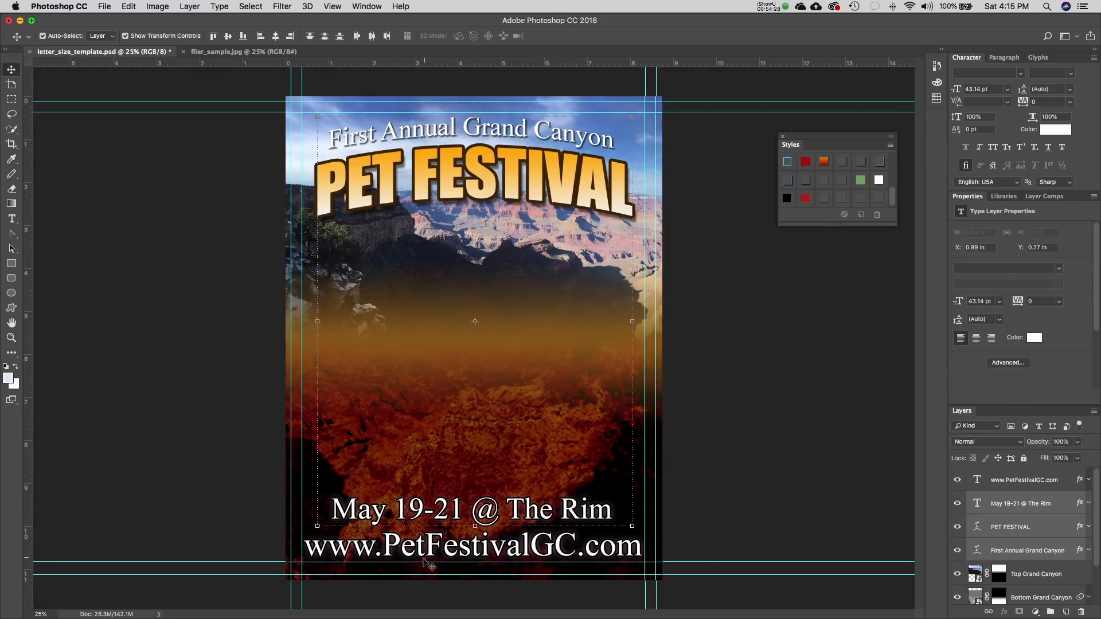
{"action": "left_click", "coordinate": [428, 553], "text": "shift"}
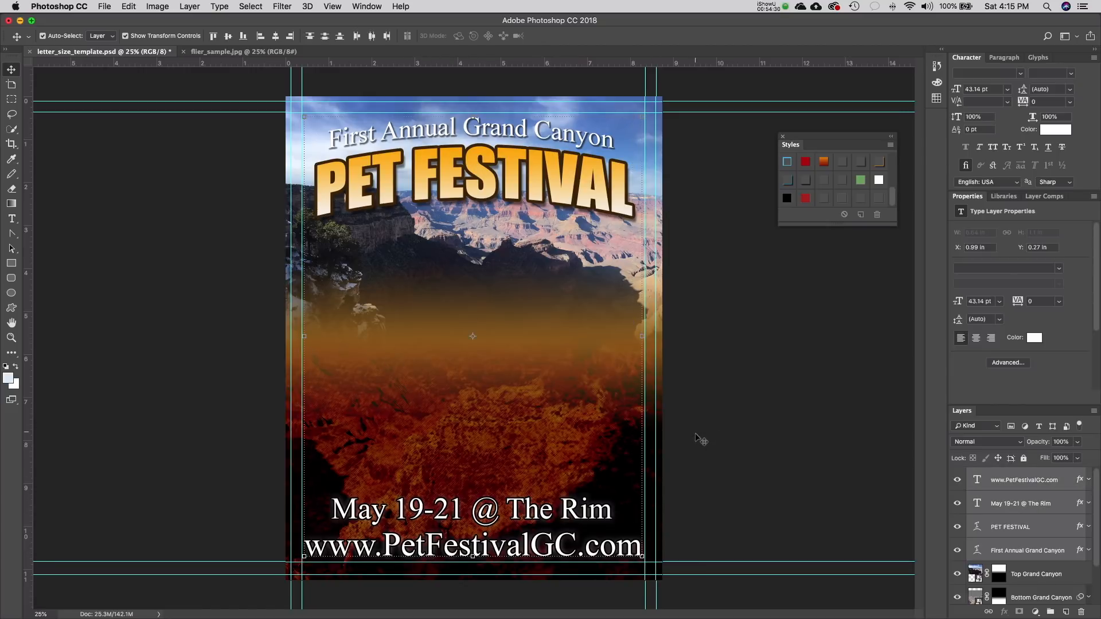
{"action": "left_click", "coordinate": [785, 432]}
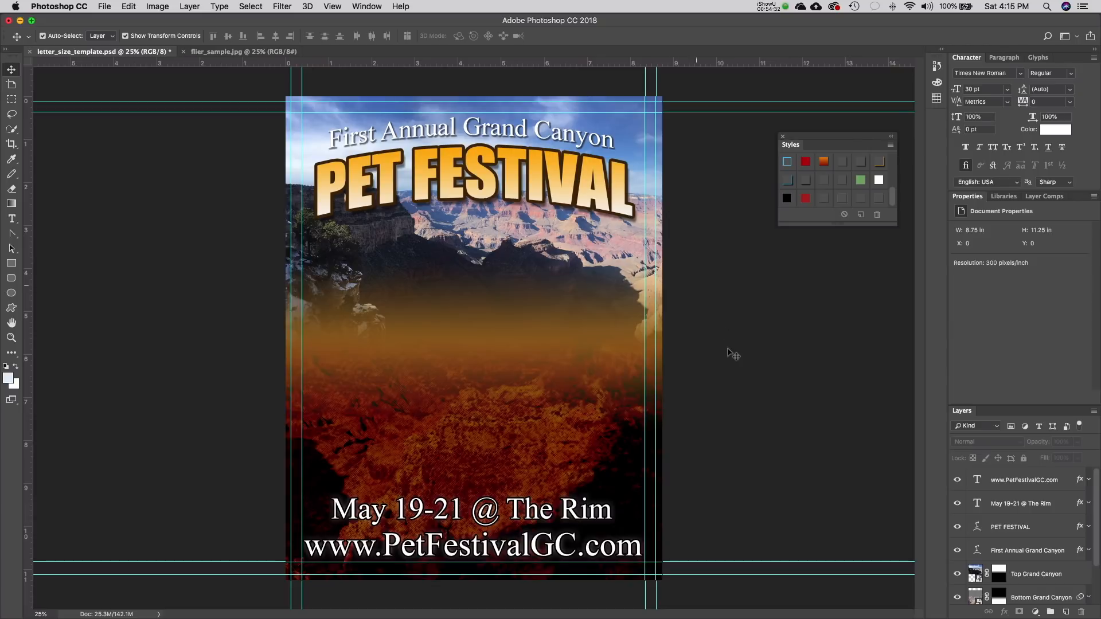
{"action": "left_click", "coordinate": [1019, 486]}
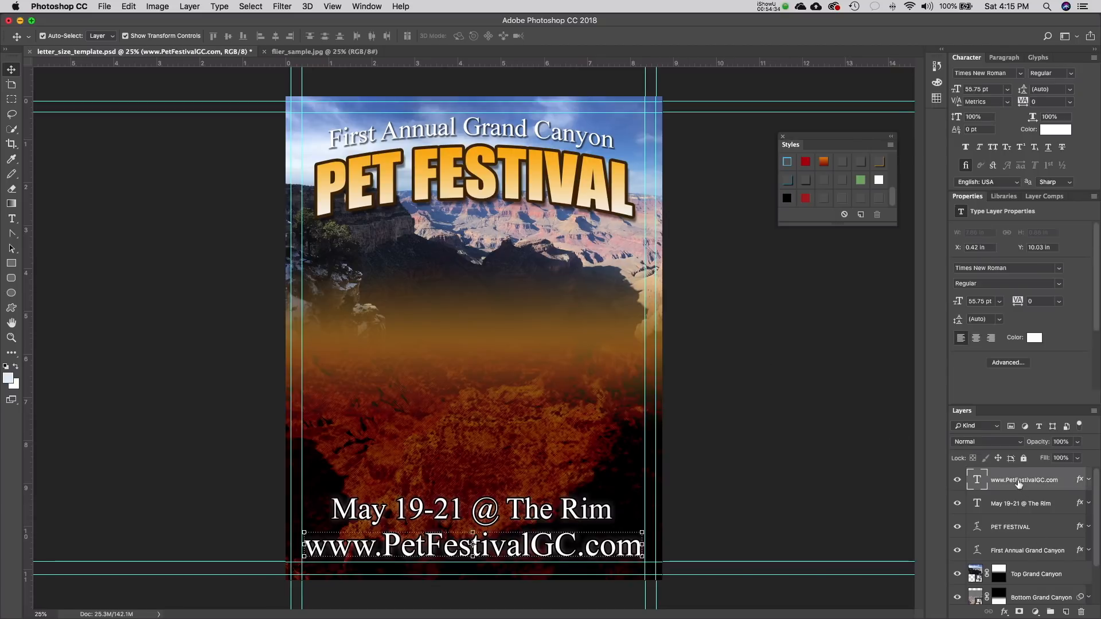
{"action": "left_click", "coordinate": [1021, 512], "text": "shift"}
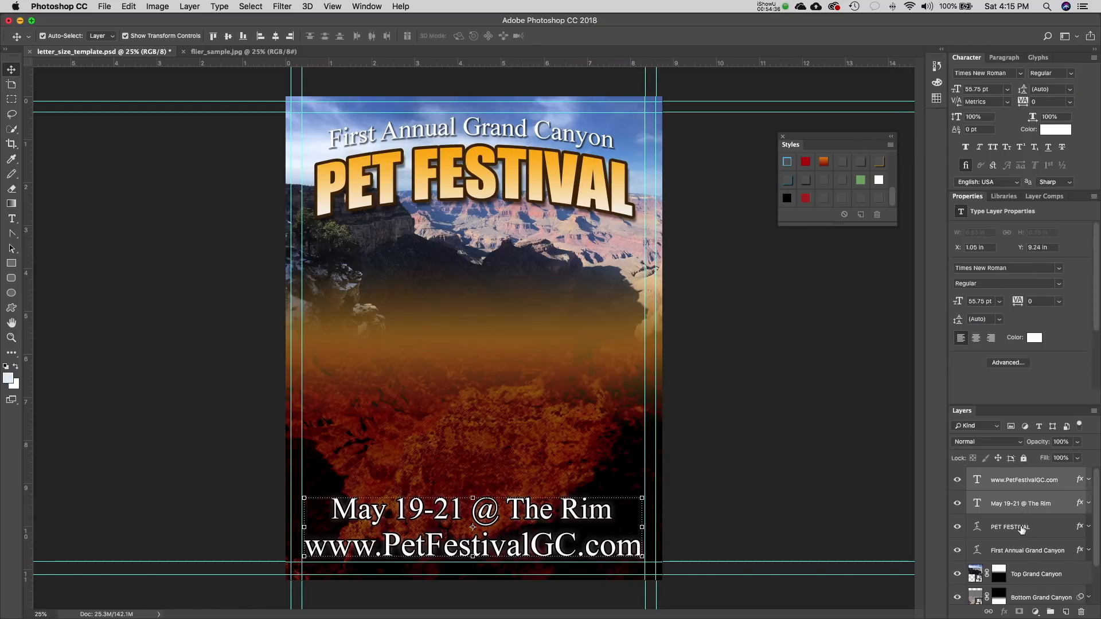
{"action": "left_click", "coordinate": [1022, 530], "text": "shift"}
{"action": "left_click", "coordinate": [1028, 554], "text": "shift"}
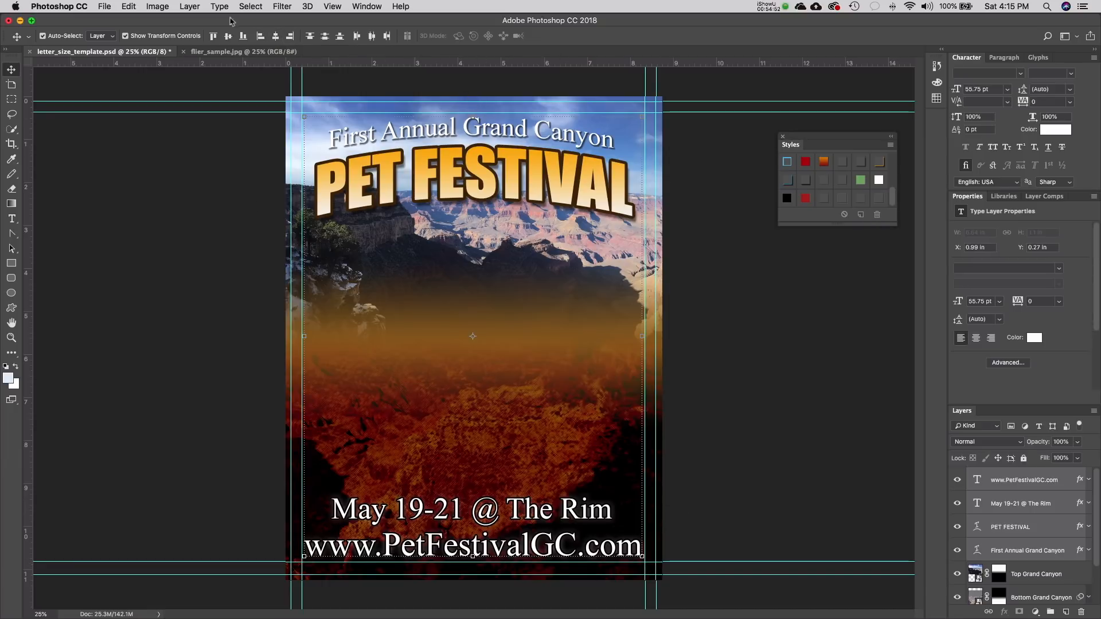
{"action": "left_click", "coordinate": [276, 36]}
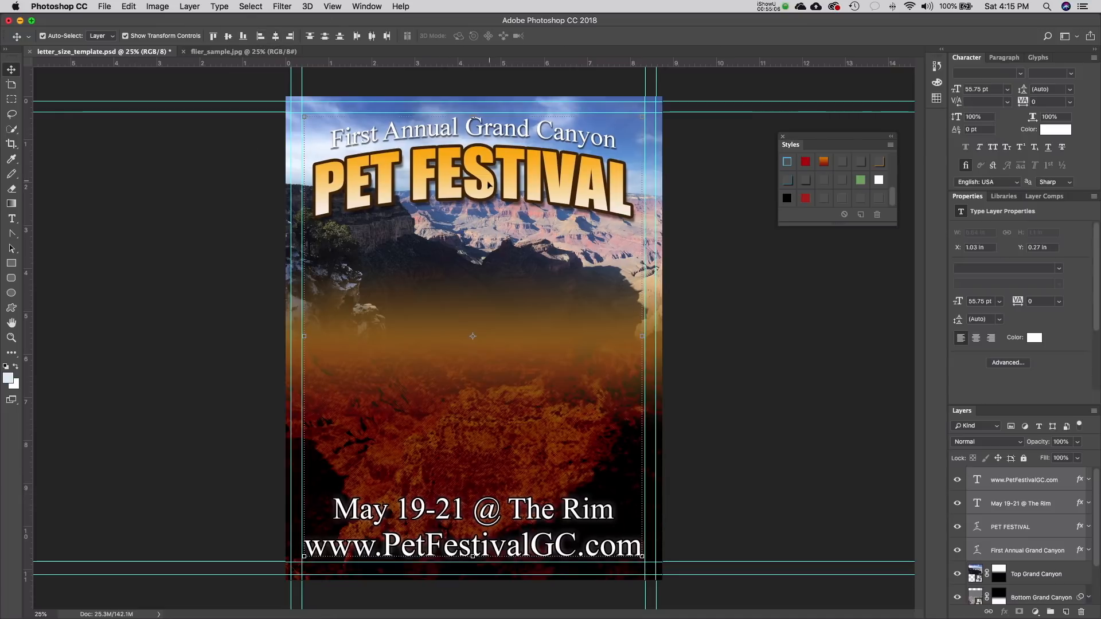
{"action": "left_click_drag", "start_coordinate": [487, 184], "coordinate": [489, 184]}
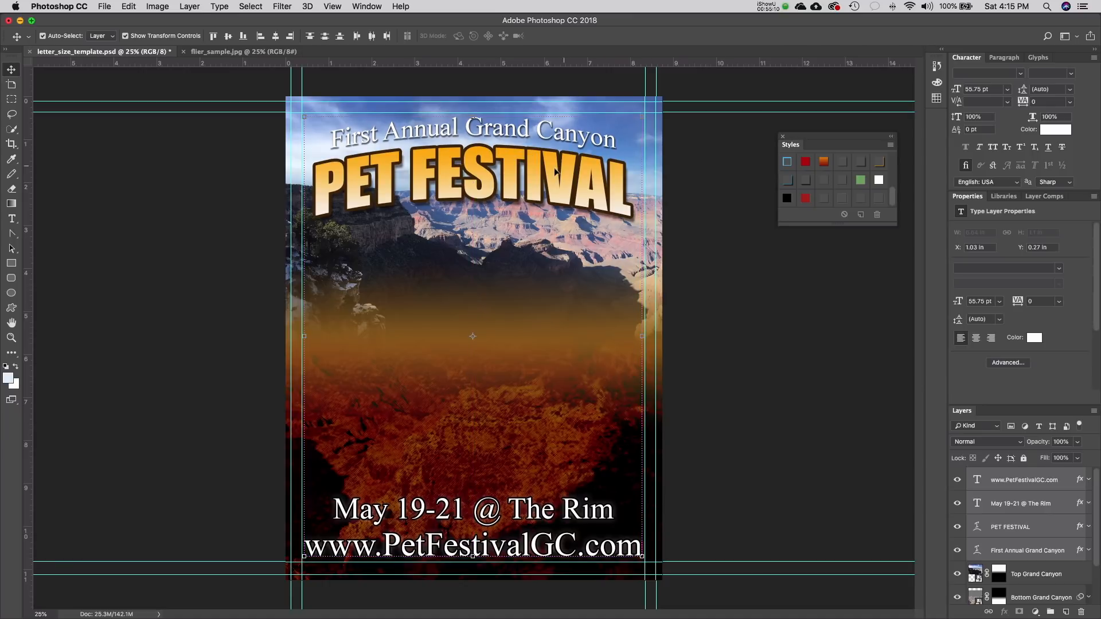
{"action": "left_click", "coordinate": [748, 347]}
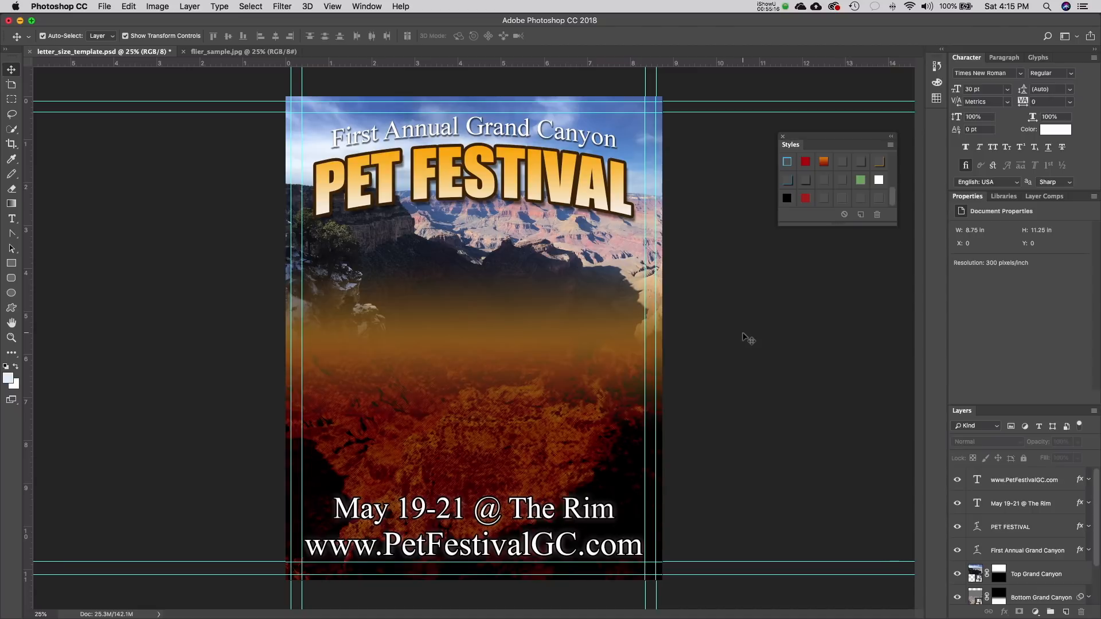
- Start saving the flier as a separate file in the Pet Festival Flier folder on the Desktop
{"action": "left_click", "coordinate": [104, 7]}
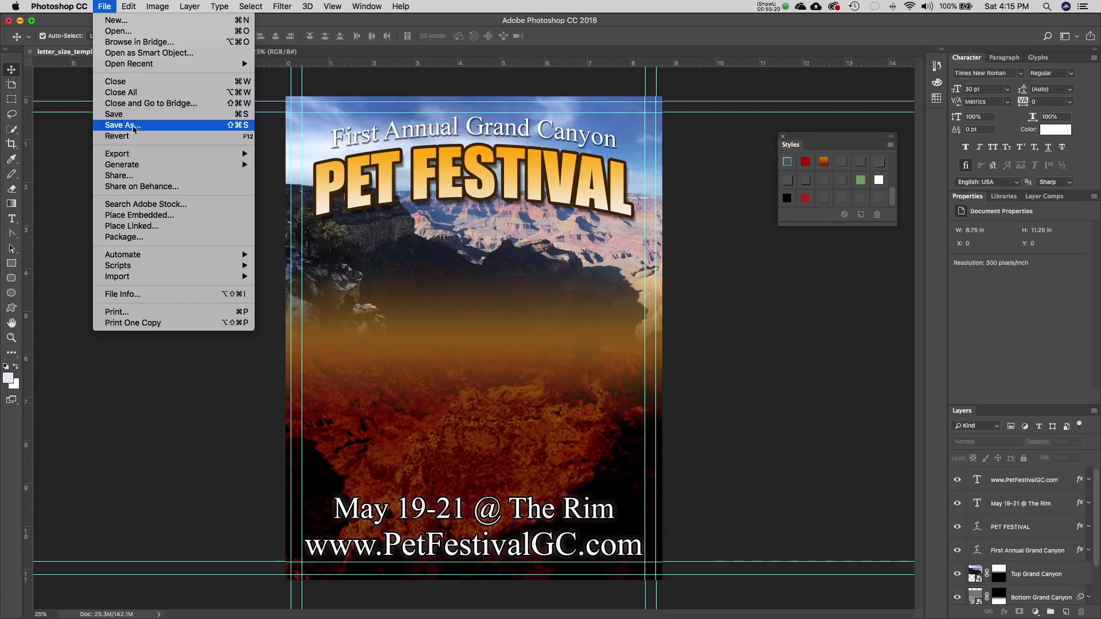
{"action": "left_click", "coordinate": [163, 131]}
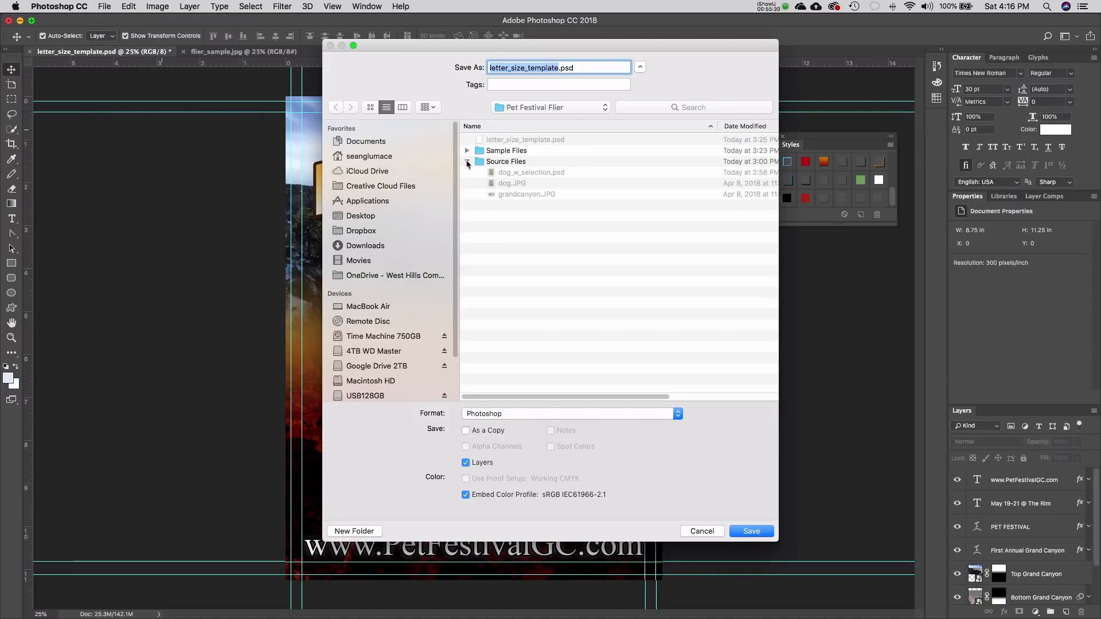
{"action": "left_click", "coordinate": [466, 161]}
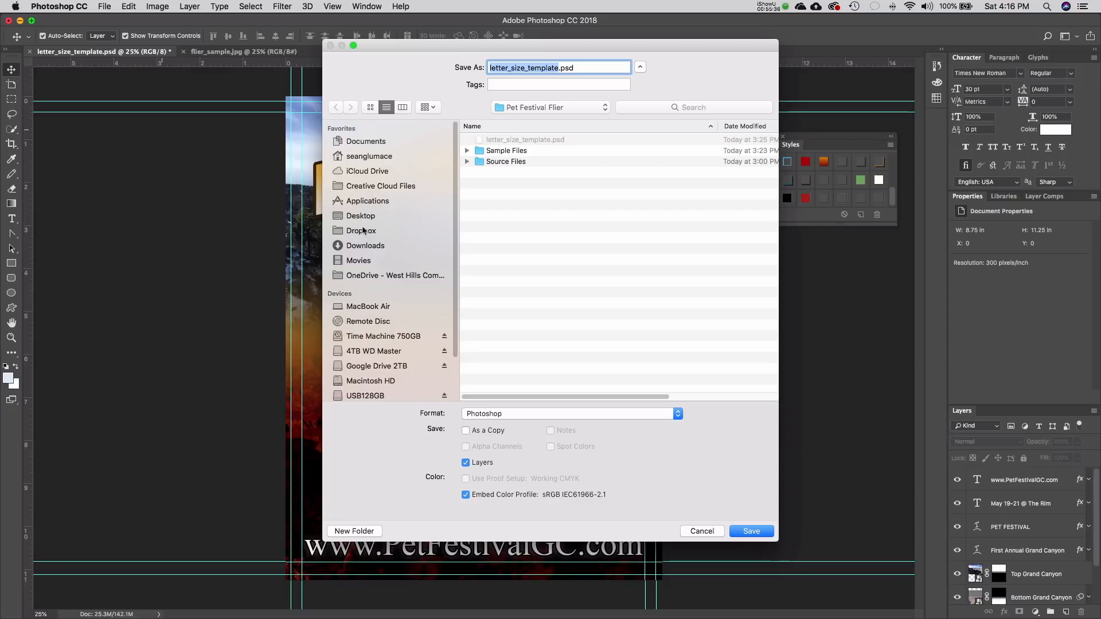
{"action": "left_click", "coordinate": [381, 216]}
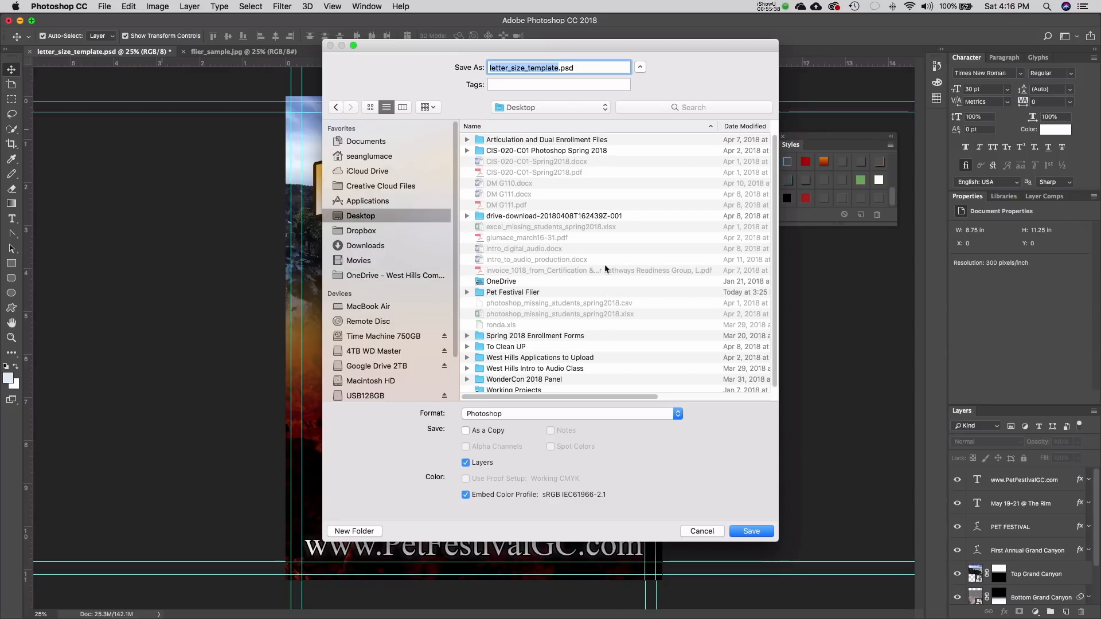
{"action": "left_click", "coordinate": [509, 294]}
{"action": "double_click", "coordinate": [509, 294]}
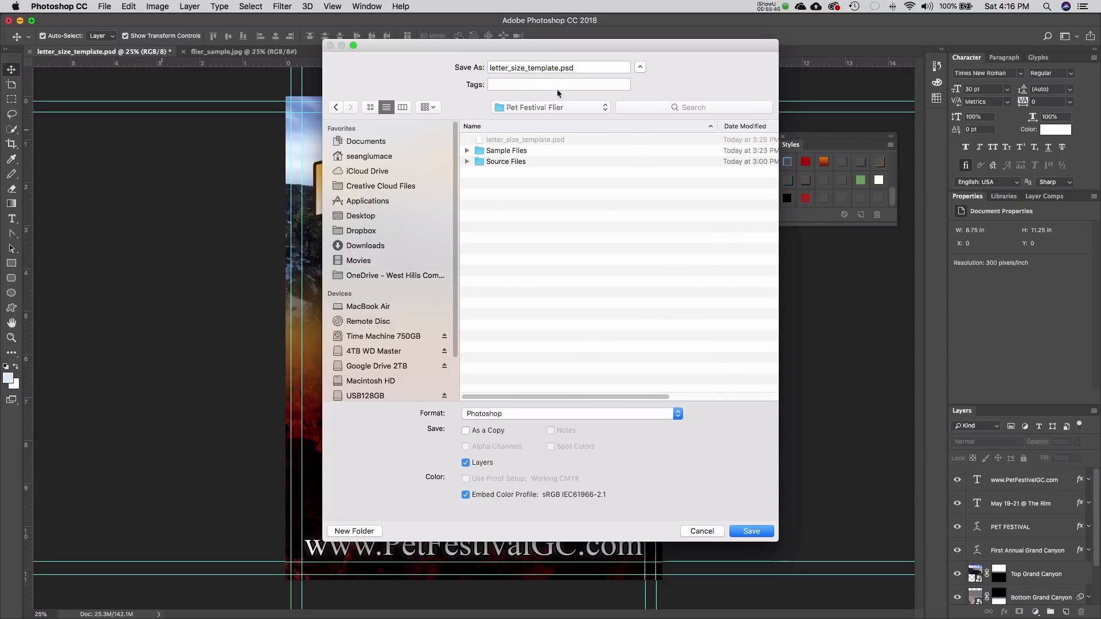
- Name the flier file with the author's last and first name plus module03, and save it in Photoshop format
{"action": "left_click", "coordinate": [558, 67]}
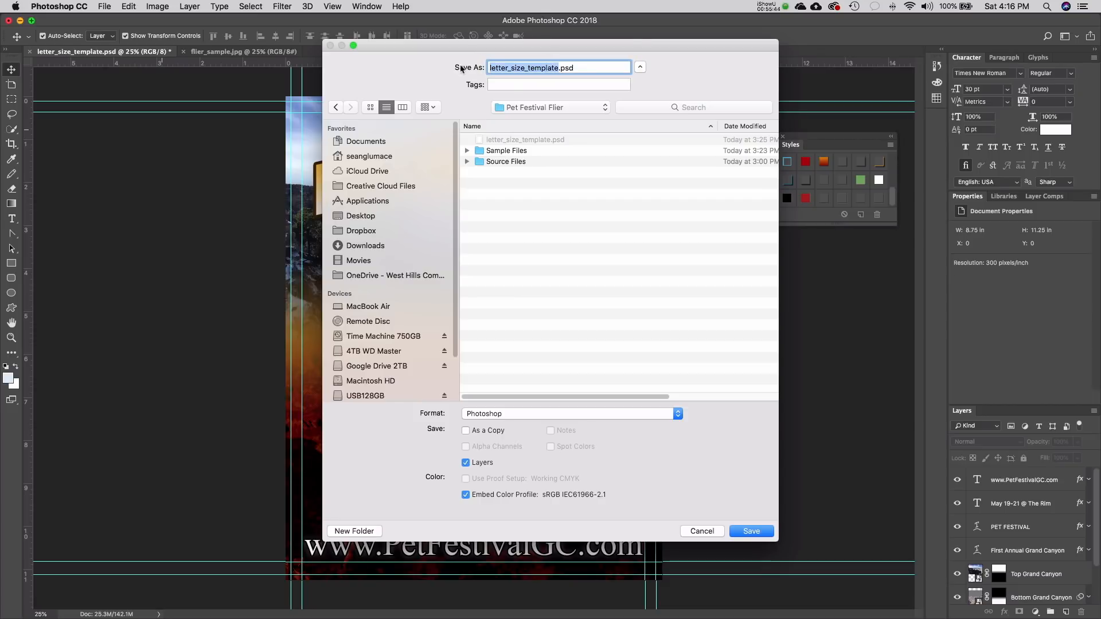
{"action": "type", "text": "03_"}
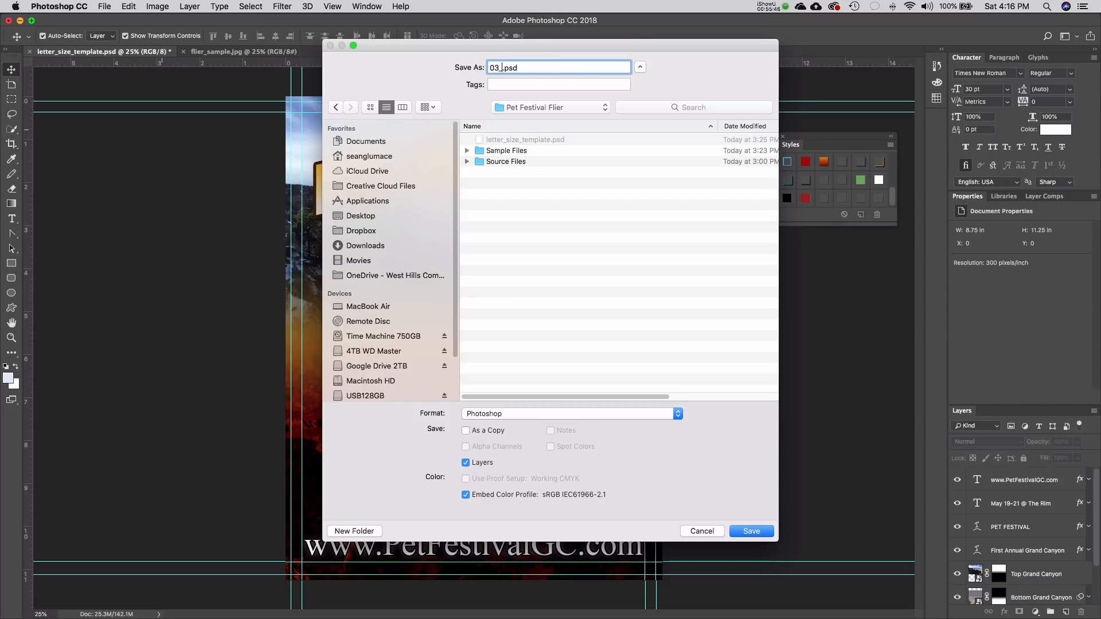
{"action": "key", "text": "BackSpace"}
{"action": "key", "text": "BackSpace"}
{"action": "key", "text": "BackSpace"}
{"action": "type", "text": "glumace_sean_"}
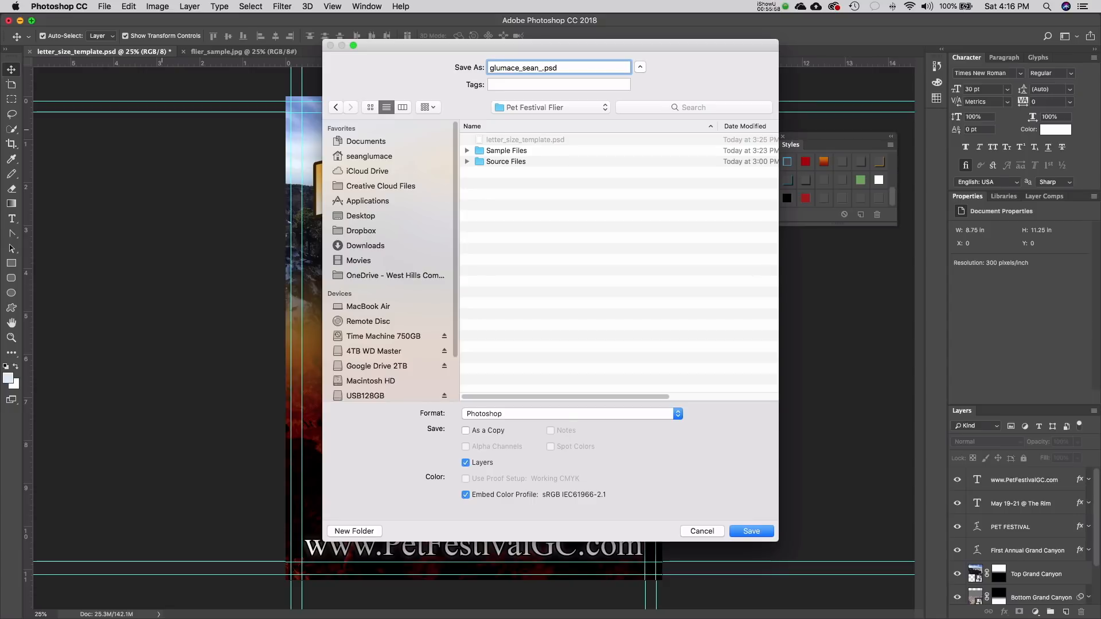
{"action": "type", "text": "module03"}
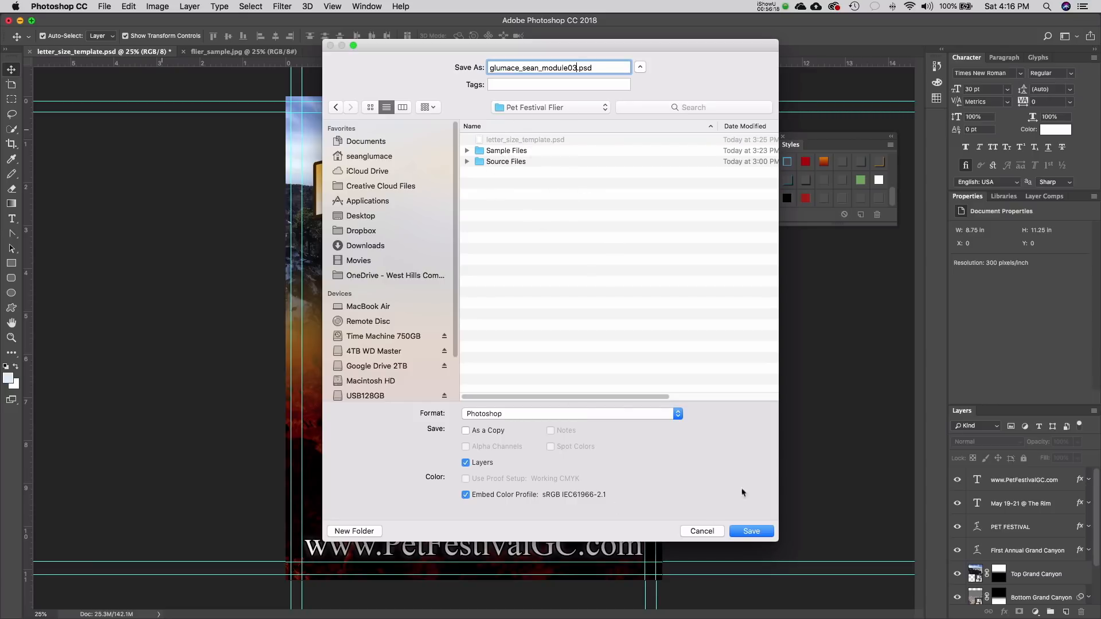
{"action": "left_click", "coordinate": [552, 414]}
{"action": "left_click", "coordinate": [552, 415]}
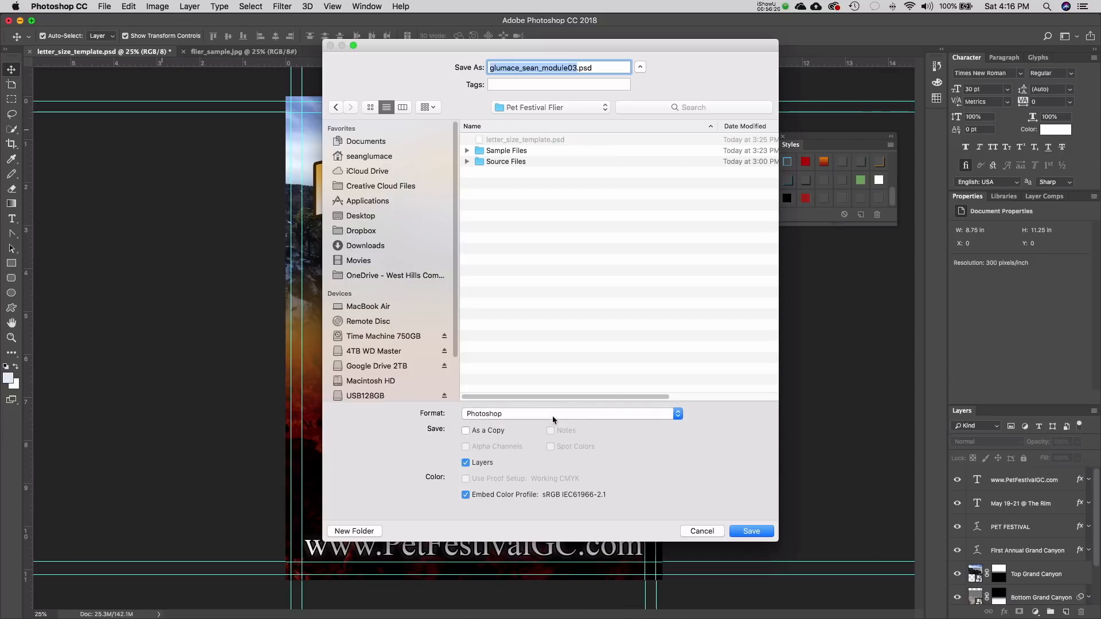
{"action": "left_click", "coordinate": [746, 531]}
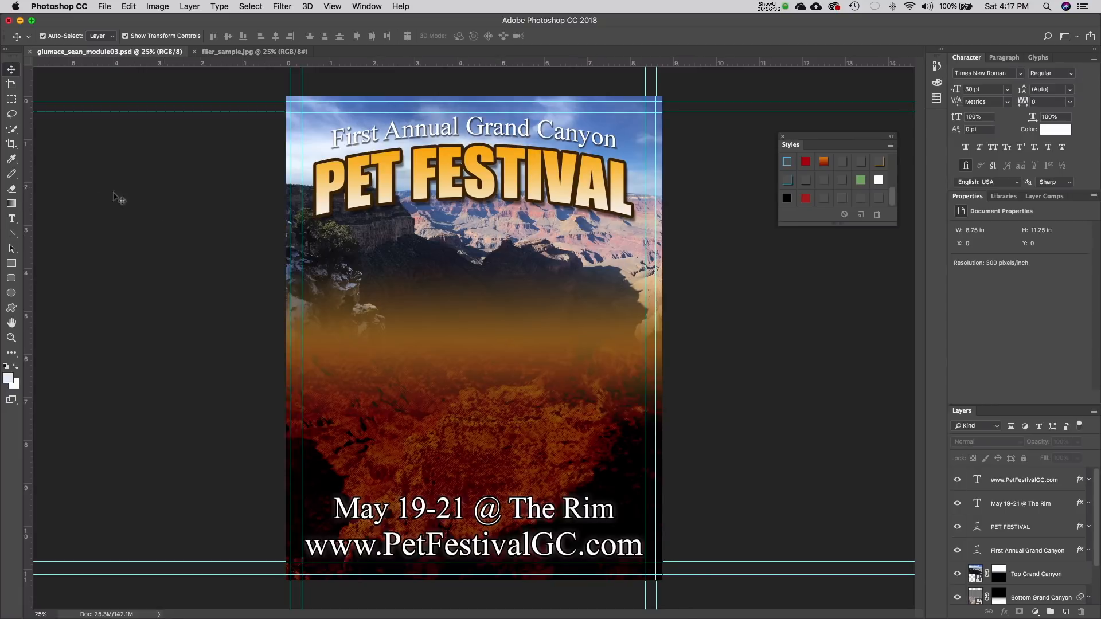
- Review flier_sample.jpg for the dog artwork and open dog_w_selection.psd from the Source Files folder
{"action": "left_click", "coordinate": [209, 53]}
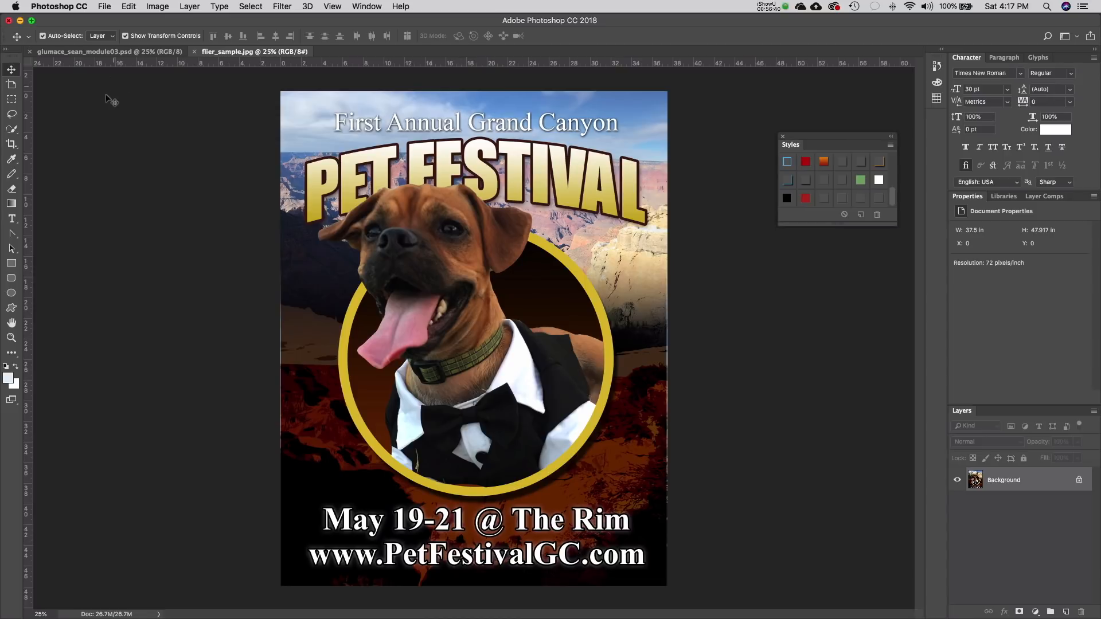
{"action": "left_click", "coordinate": [122, 53]}
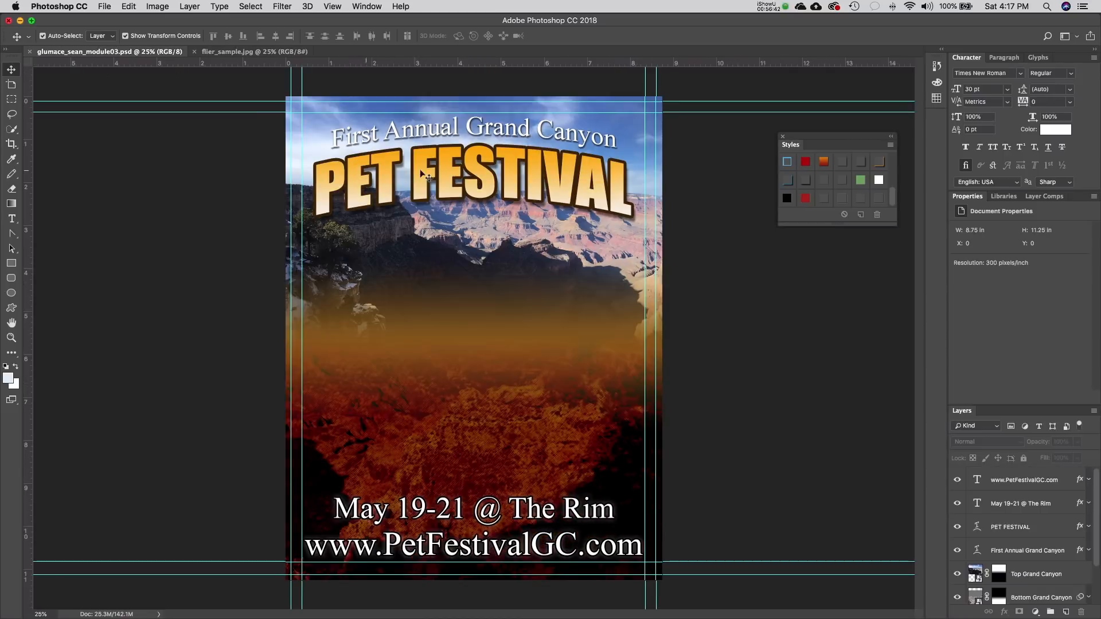
{"action": "left_click", "coordinate": [105, 6]}
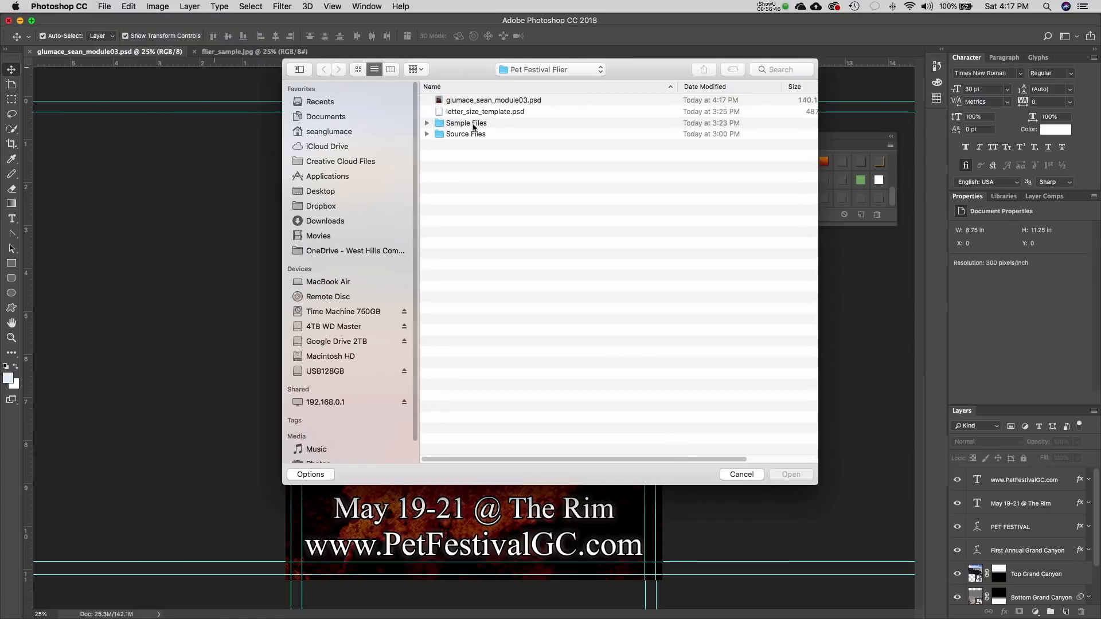
{"action": "left_click", "coordinate": [426, 134]}
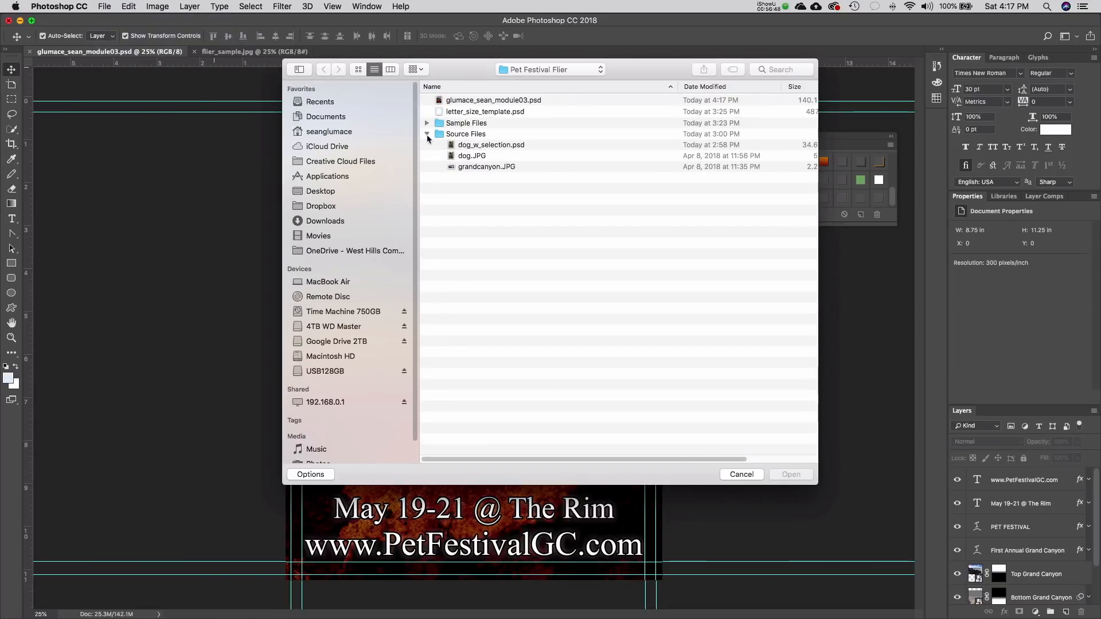
{"action": "left_click", "coordinate": [478, 156]}
{"action": "left_click", "coordinate": [493, 167]}
{"action": "left_click", "coordinate": [498, 146]}
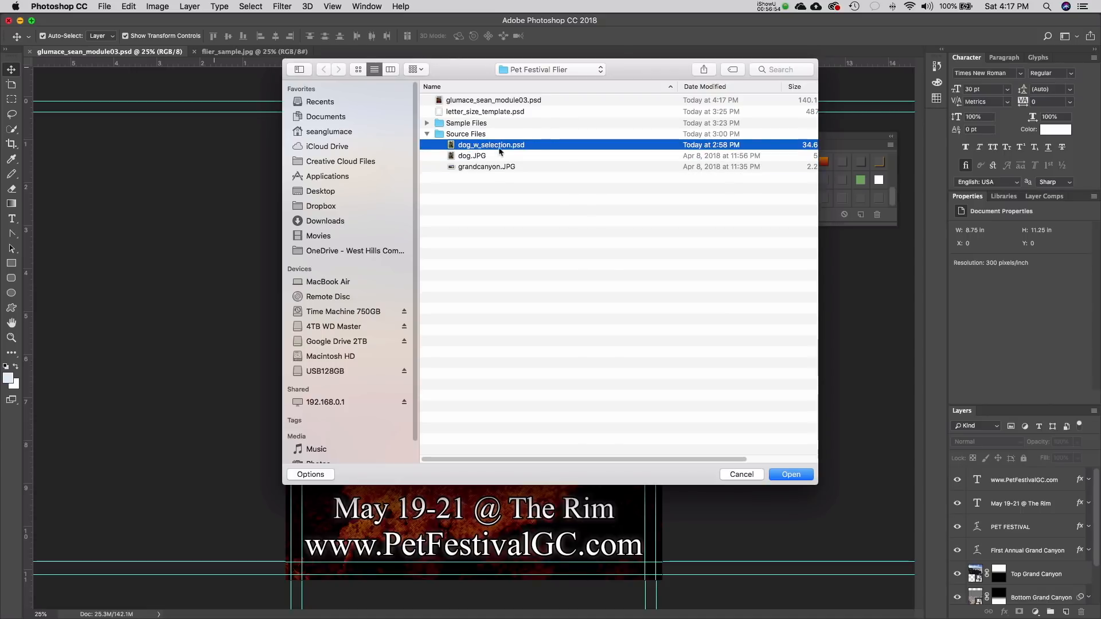
{"action": "left_click", "coordinate": [487, 158]}
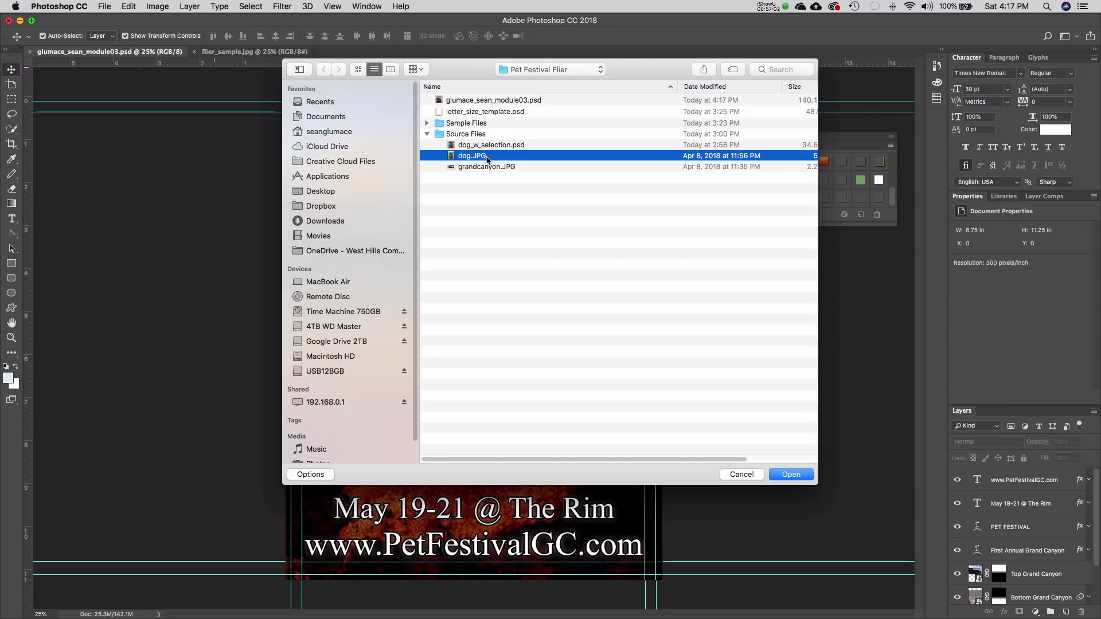
{"action": "left_click", "coordinate": [484, 145]}
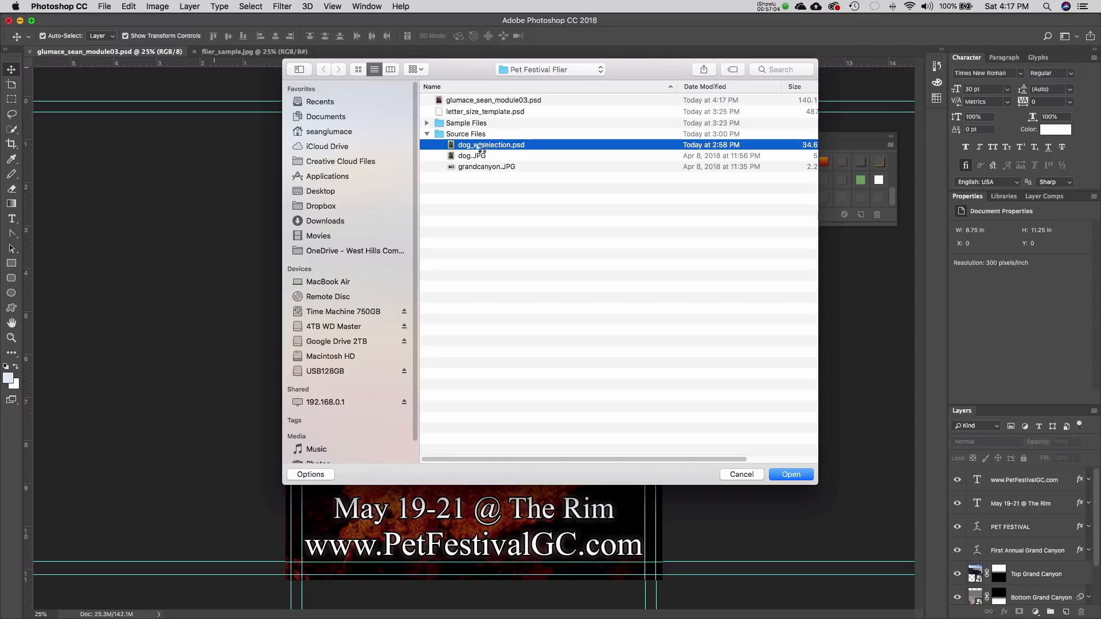
{"action": "double_click", "coordinate": [482, 146]}
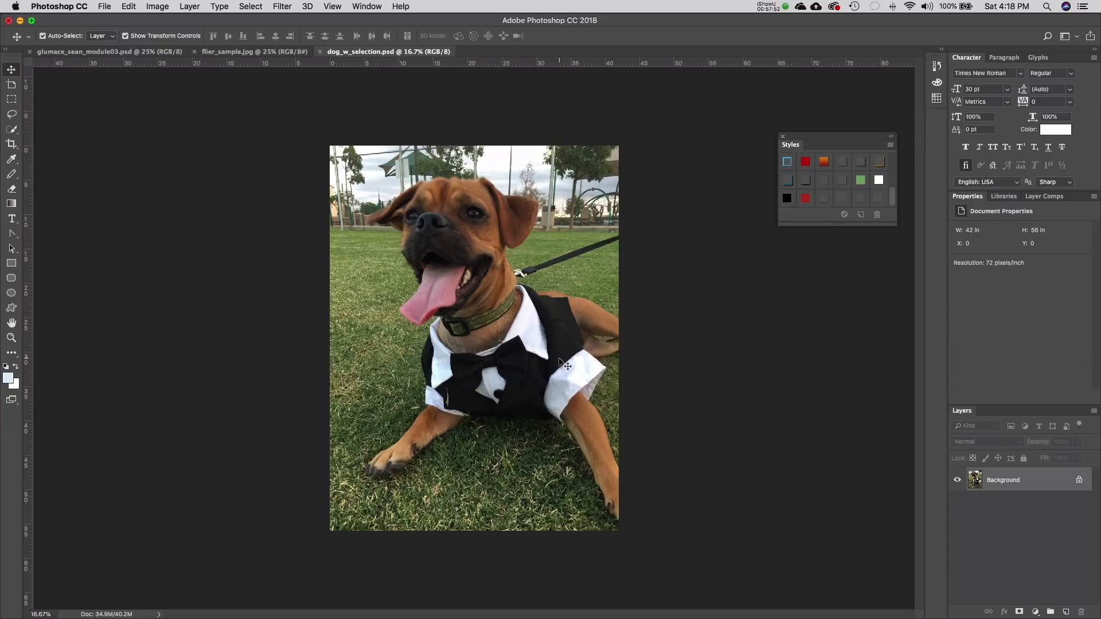
- Check the dog in flier_sample.jpg, and load the Dog Selection channel as a new selection in dog_w_selection.psd
{"action": "left_click", "coordinate": [266, 51]}
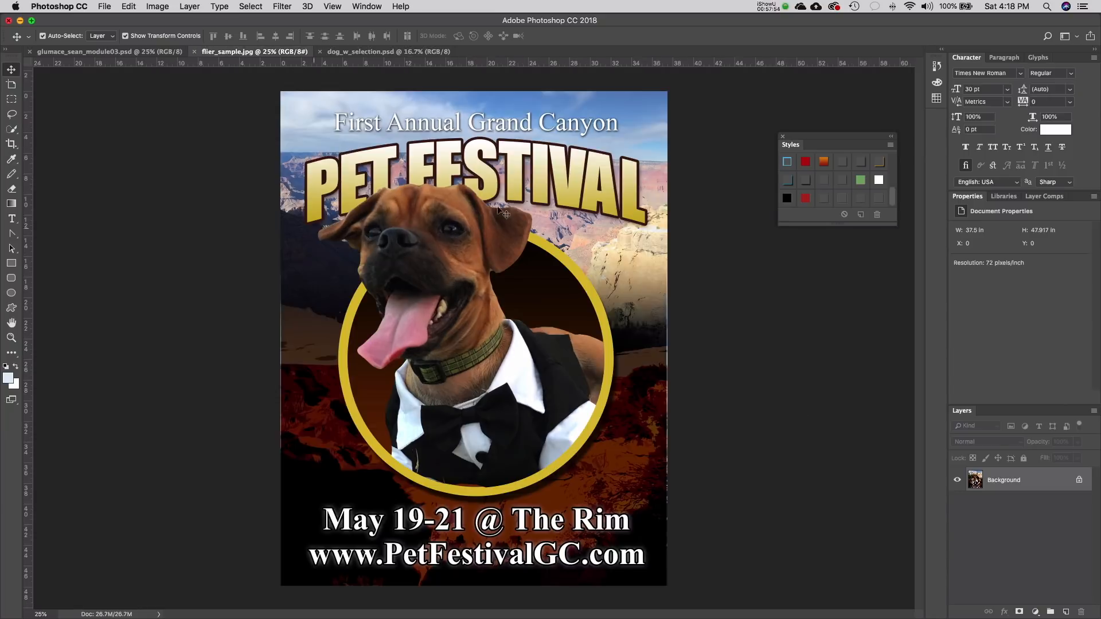
{"action": "left_click", "coordinate": [372, 51]}
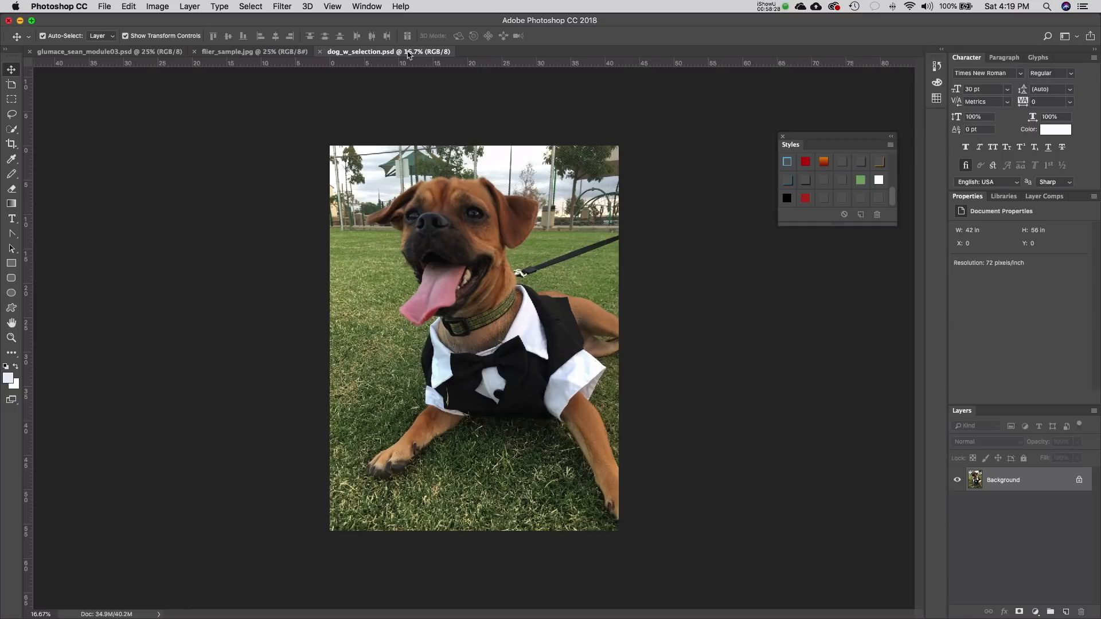
{"action": "left_click", "coordinate": [365, 7]}
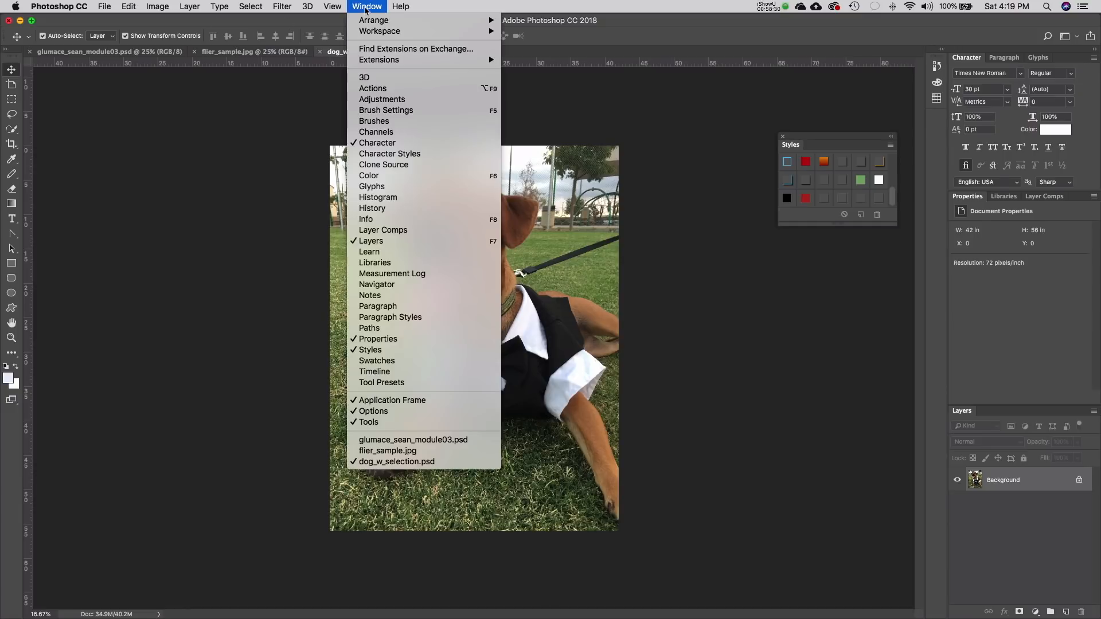
{"action": "mouse_move", "coordinate": [250, 7]}
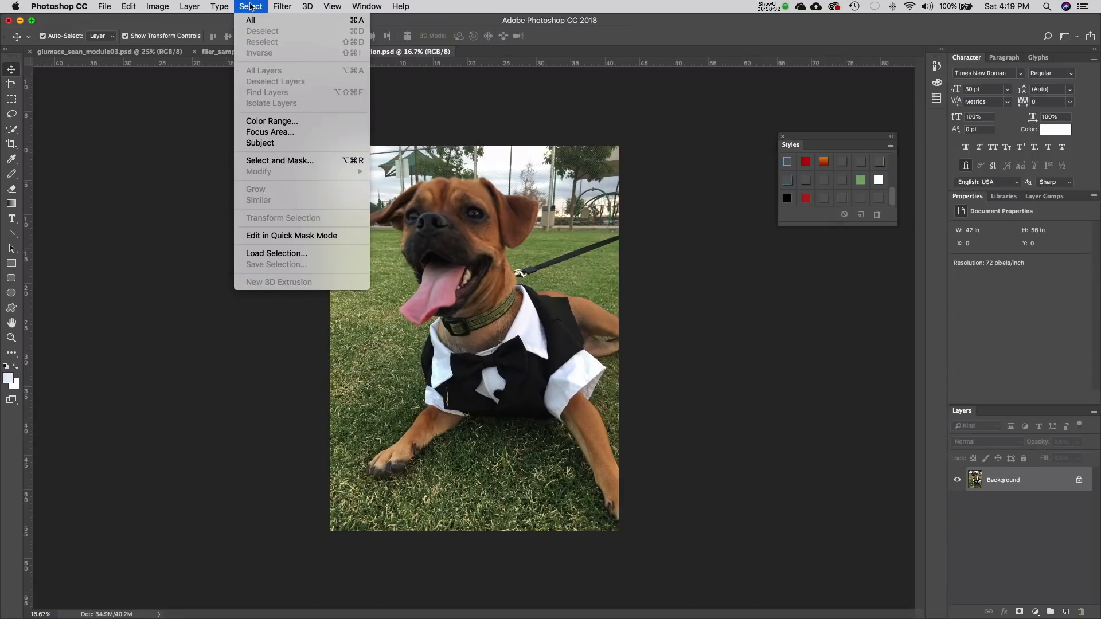
{"action": "left_click", "coordinate": [290, 256]}
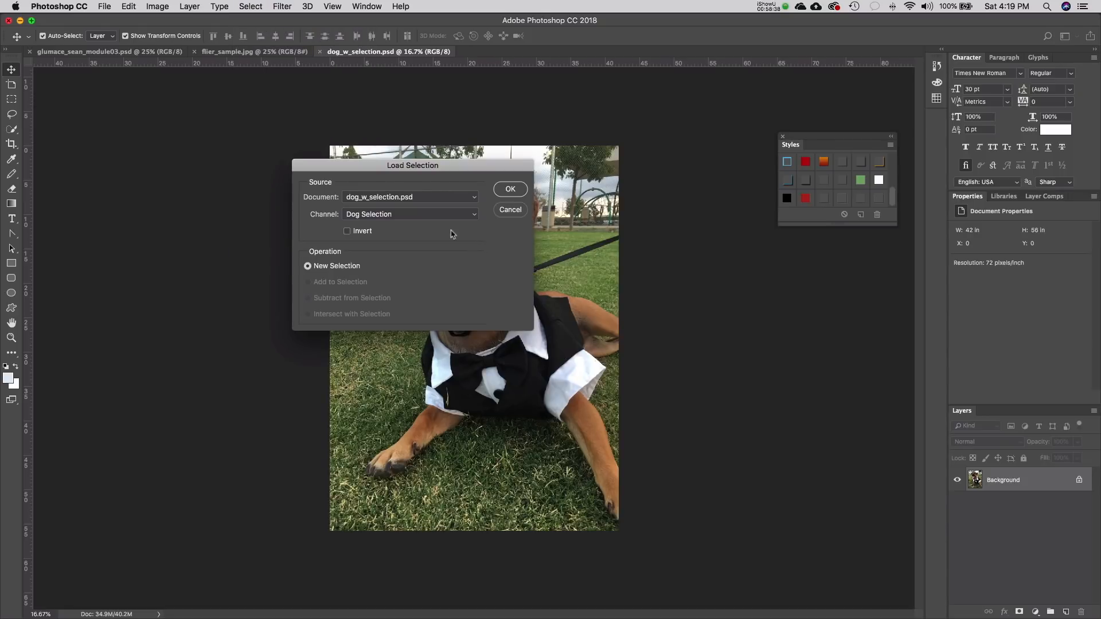
{"action": "left_click_drag", "start_coordinate": [358, 170], "coordinate": [692, 250]}
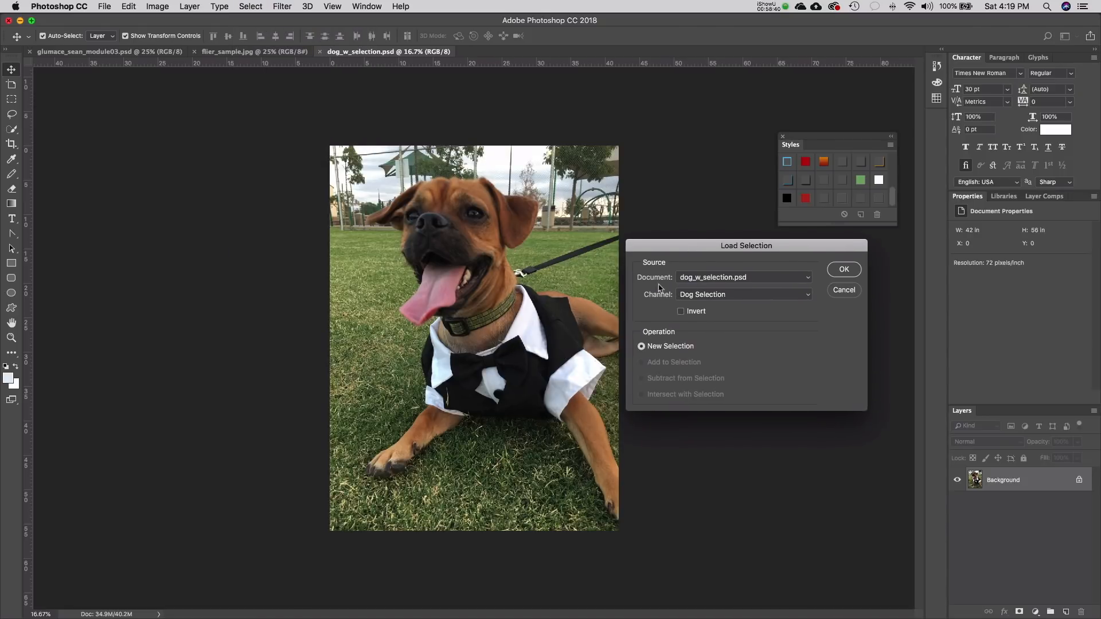
{"action": "left_click", "coordinate": [716, 299]}
{"action": "left_click", "coordinate": [716, 301]}
{"action": "left_click", "coordinate": [846, 274]}
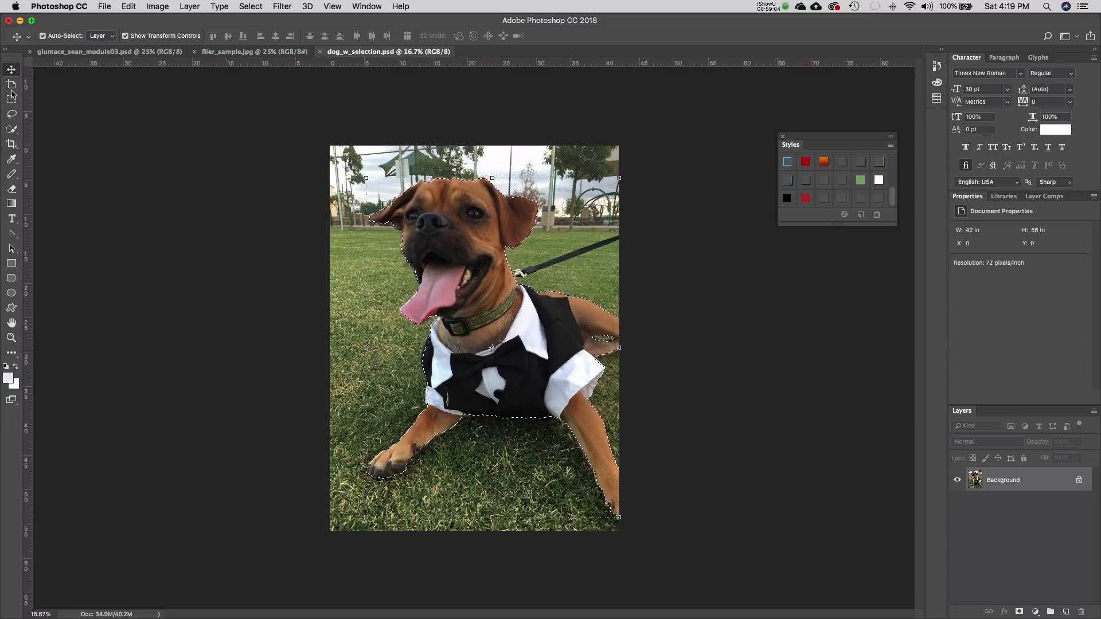
- Deselect the dog outline using the Rectangular Marquee tool
{"action": "left_click", "coordinate": [9, 102]}
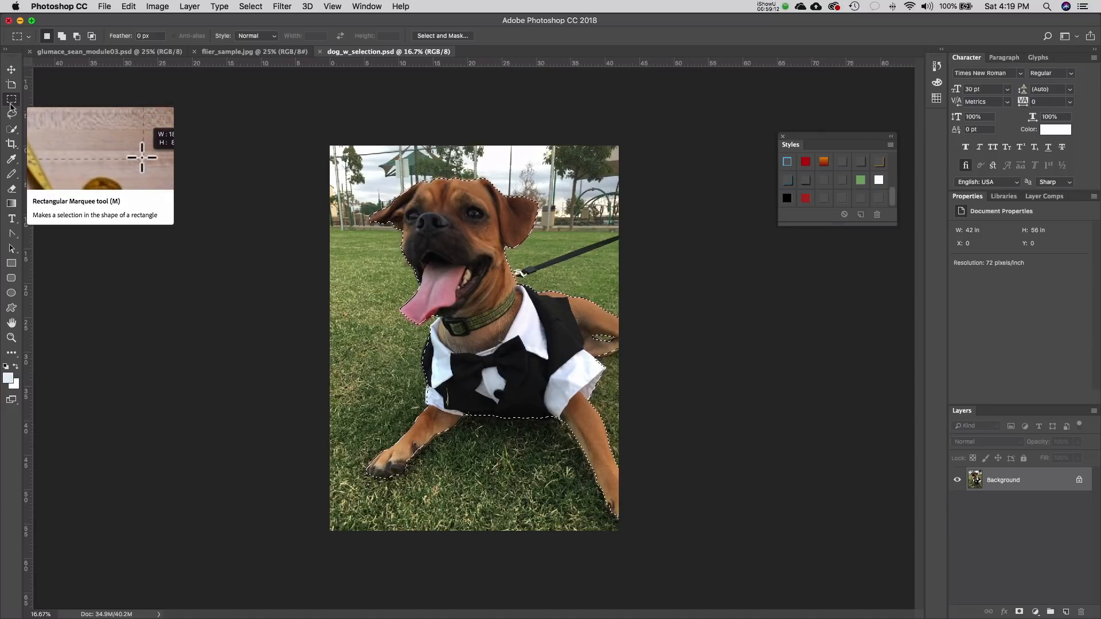
{"action": "left_click", "coordinate": [283, 318]}
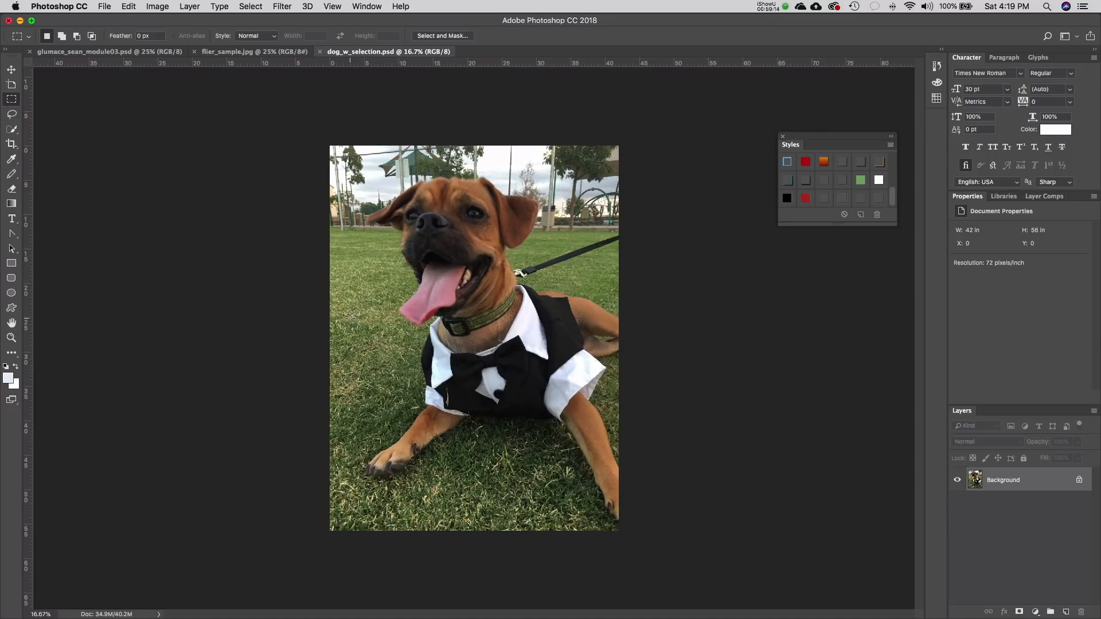
{"action": "left_click", "coordinate": [250, 6]}
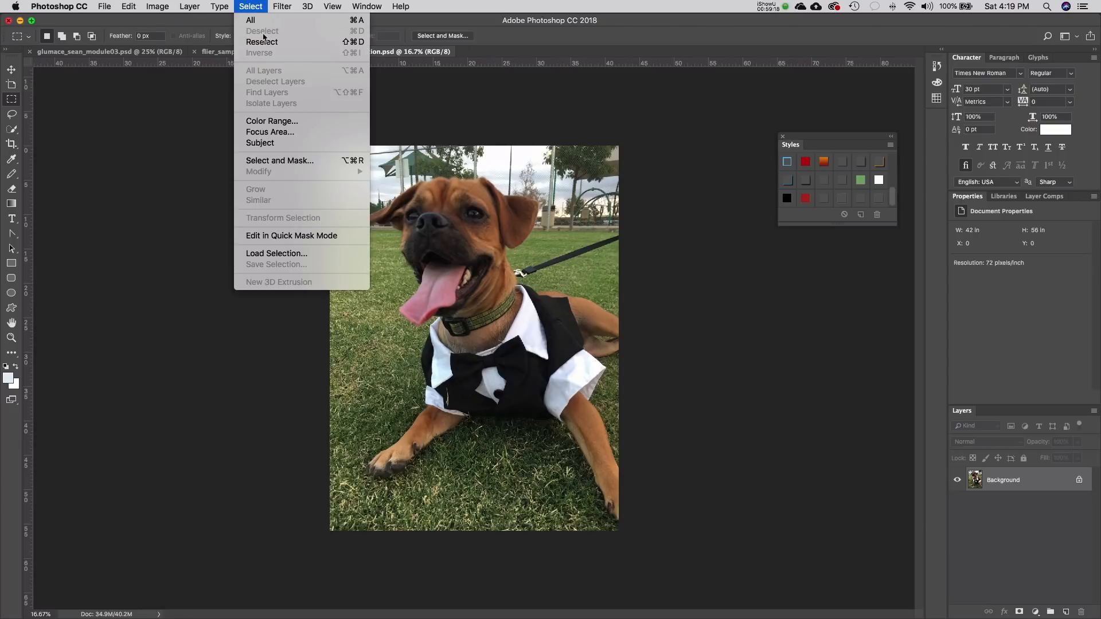
{"action": "left_click", "coordinate": [161, 293]}
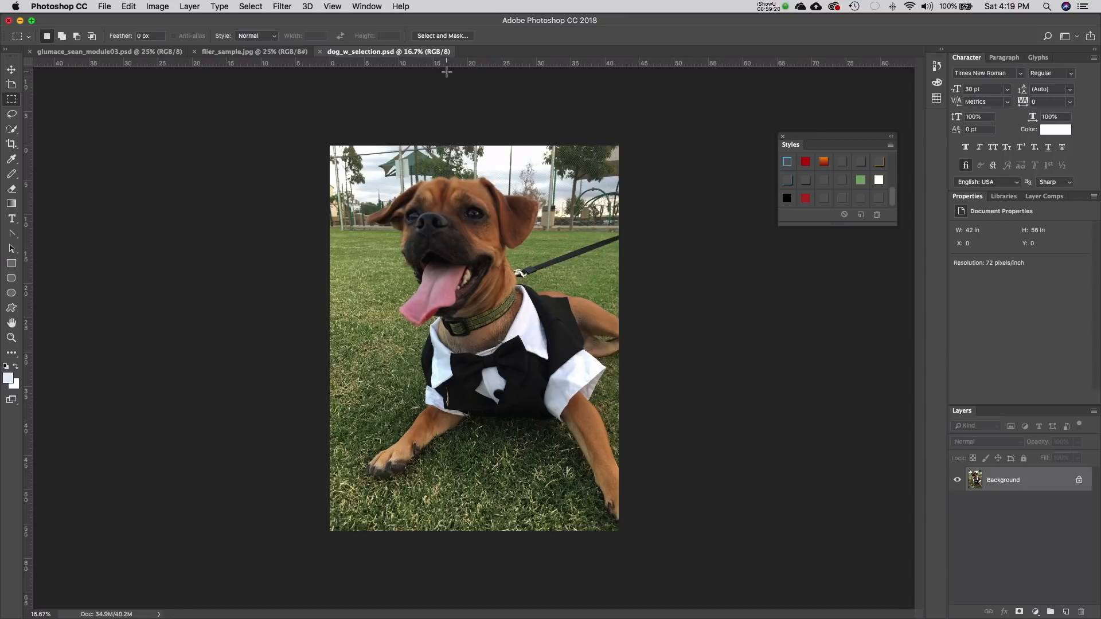
- Display the document's channels, enlarge the list to show Dog Selection, and place it directly below the styles
{"action": "left_click", "coordinate": [368, 7]}
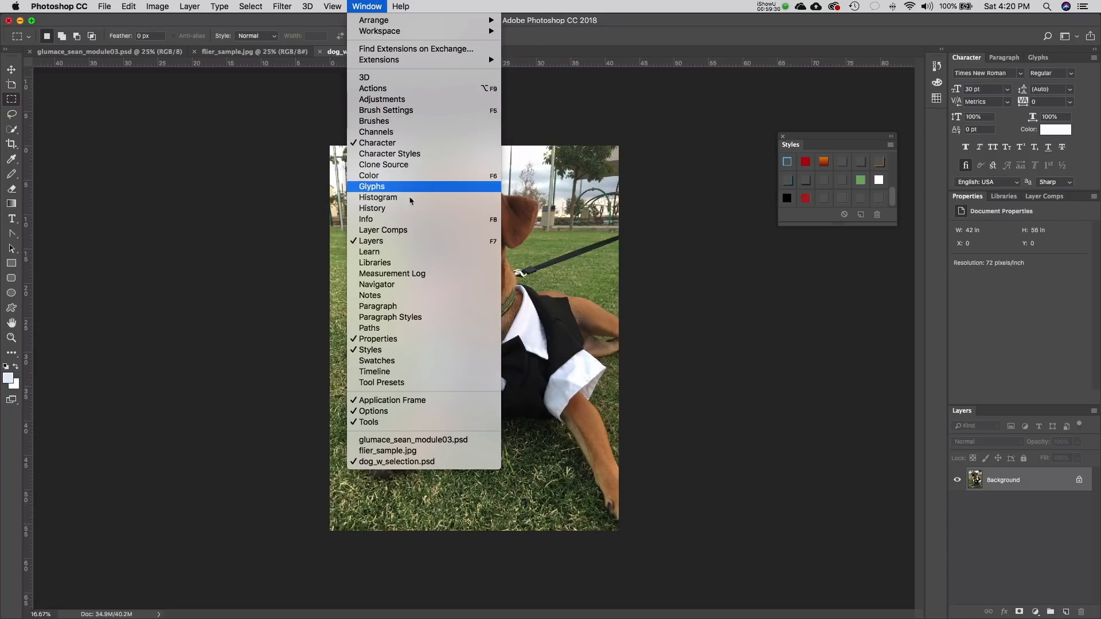
{"action": "left_click", "coordinate": [420, 133]}
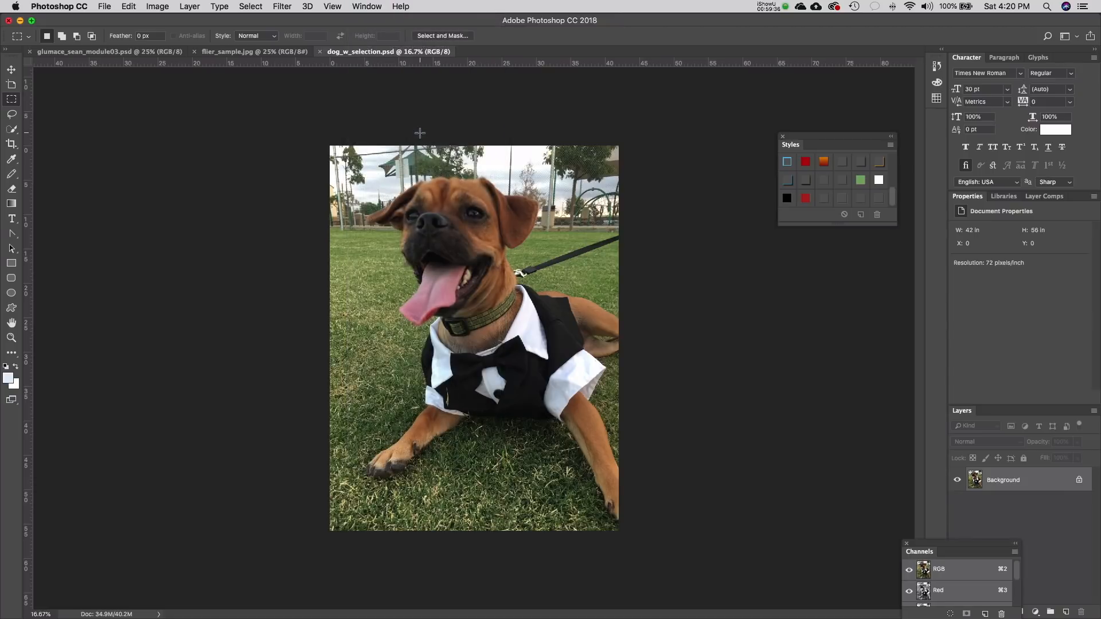
{"action": "left_click_drag", "start_coordinate": [961, 550], "coordinate": [847, 372]}
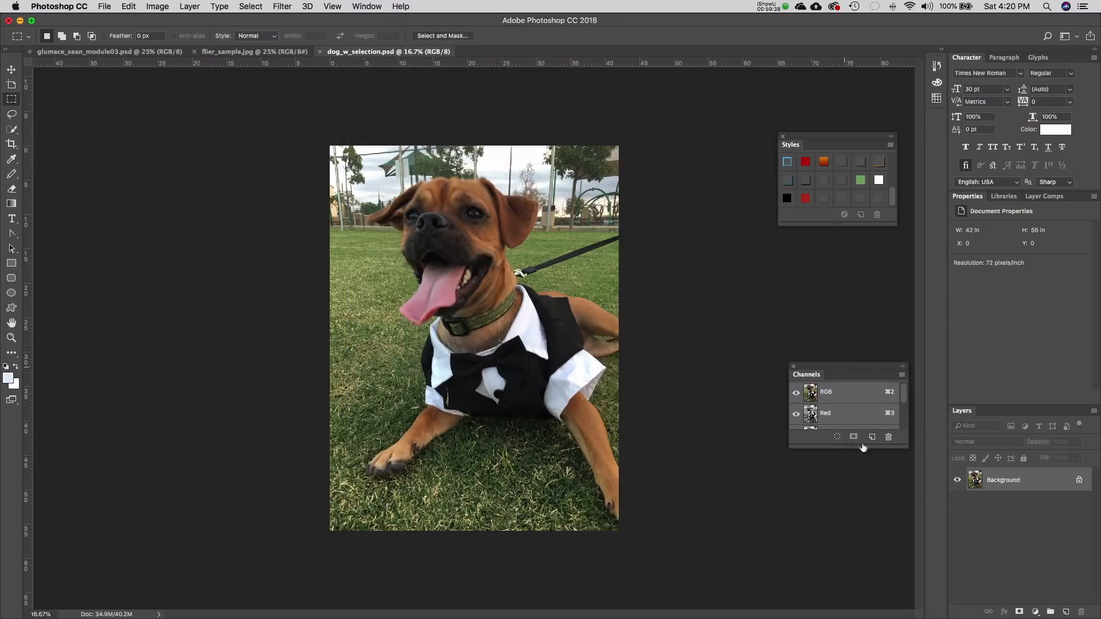
{"action": "left_click_drag", "start_coordinate": [904, 511], "coordinate": [913, 558]}
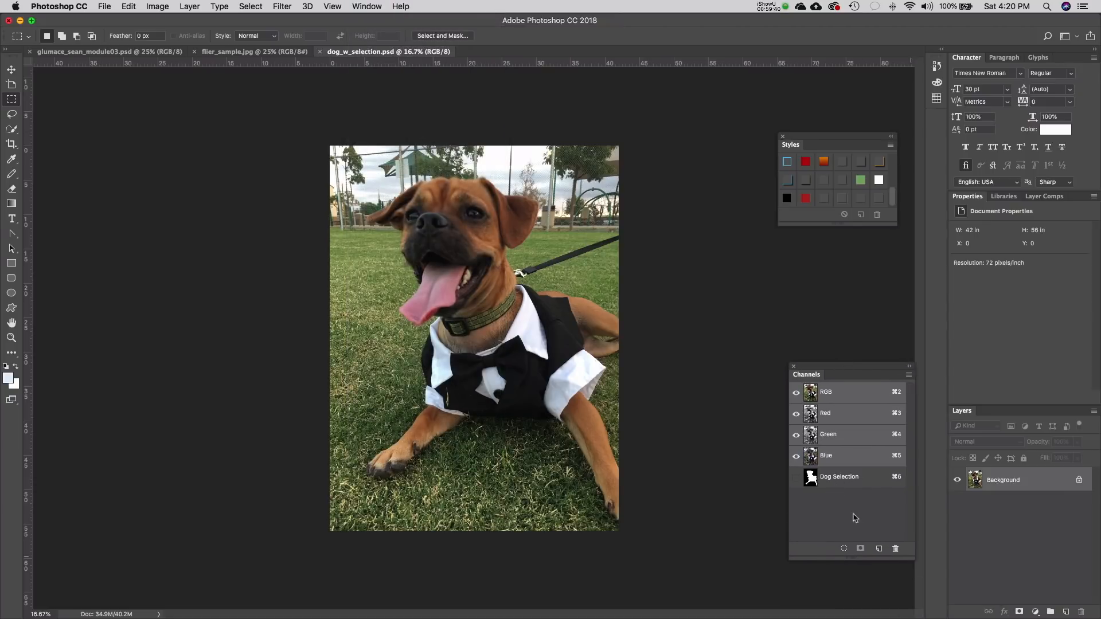
{"action": "left_click_drag", "start_coordinate": [840, 370], "coordinate": [828, 239]}
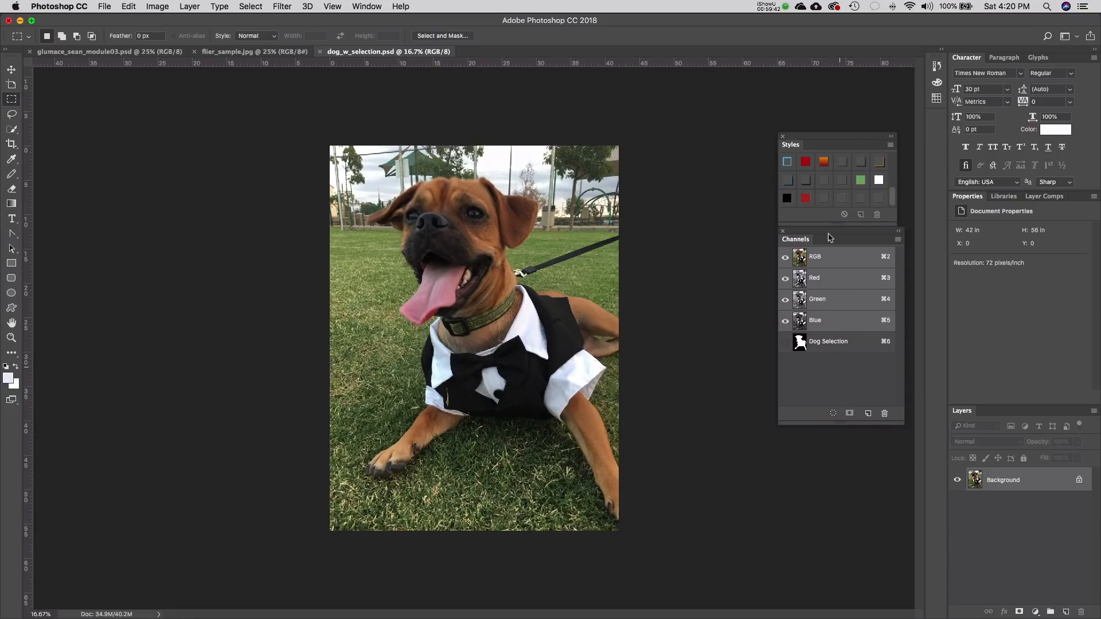
- Load the Dog Selection channel as a selection, then show the RGB channels and hide the Dog Selection channel
{"action": "left_click", "coordinate": [848, 350]}
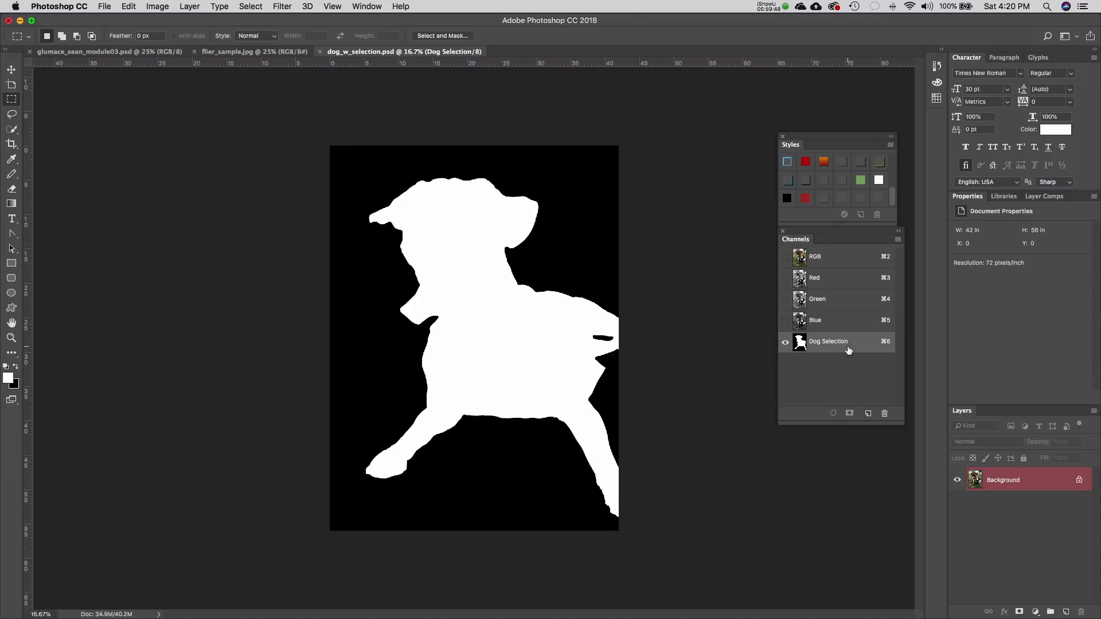
{"action": "left_click", "coordinate": [833, 414]}
{"action": "left_click", "coordinate": [785, 258]}
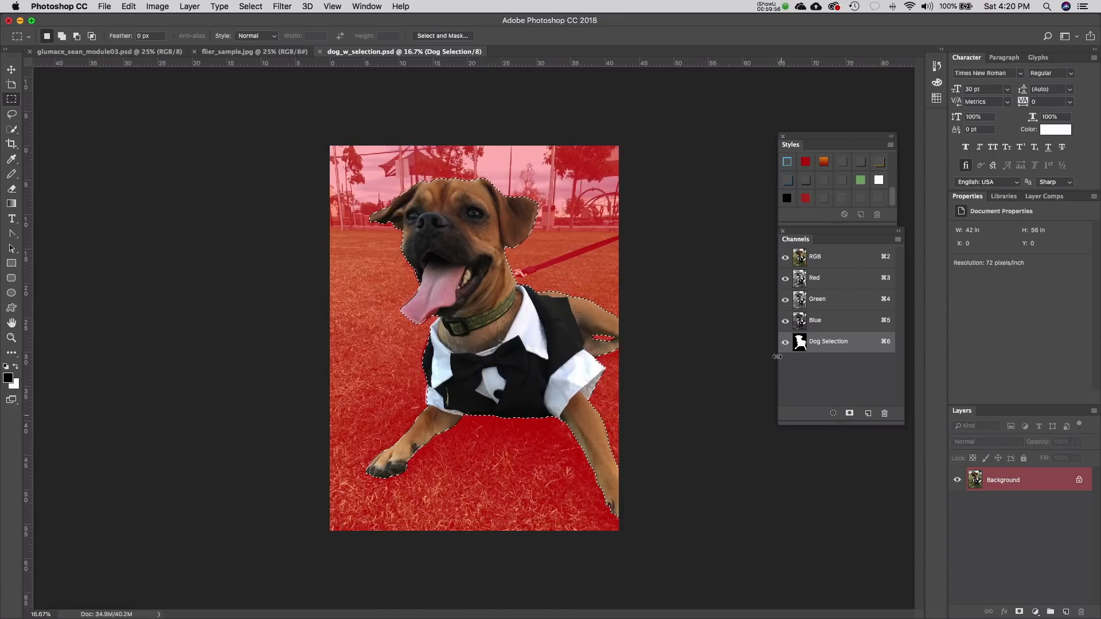
{"action": "left_click", "coordinate": [785, 342]}
{"action": "mouse_move", "coordinate": [697, 597]}
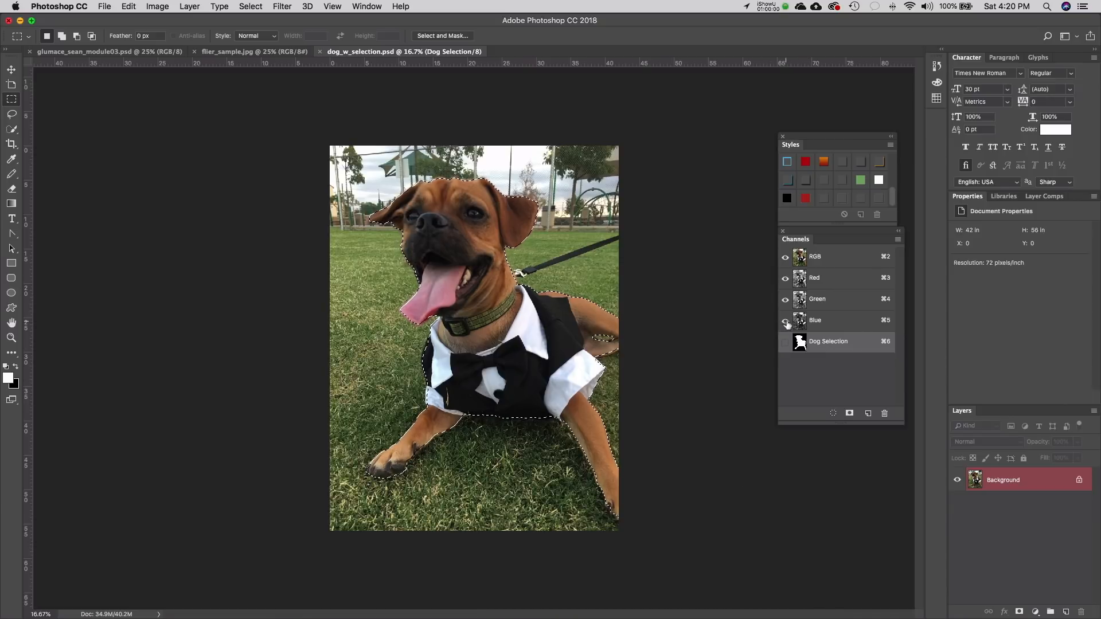
- Open the Load Selection settings for the Dog Selection channel
{"action": "left_click", "coordinate": [251, 6]}
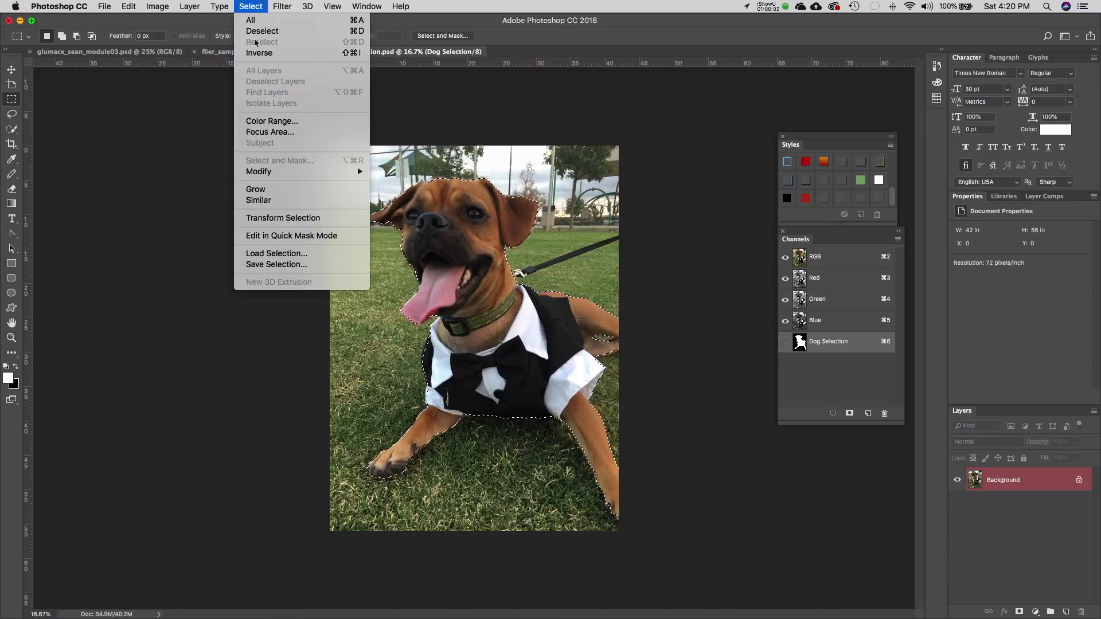
{"action": "left_click", "coordinate": [276, 254]}
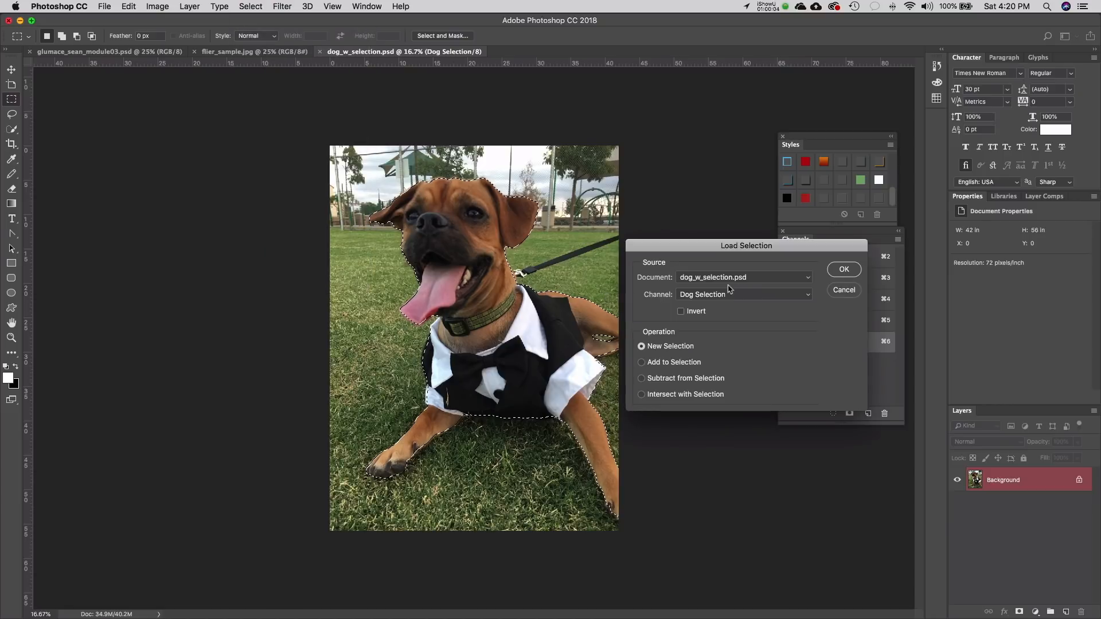
- Deselect the dog and reload the Dog Selection channel as a new selection in dog_w_selection.psd
{"action": "left_click", "coordinate": [845, 271]}
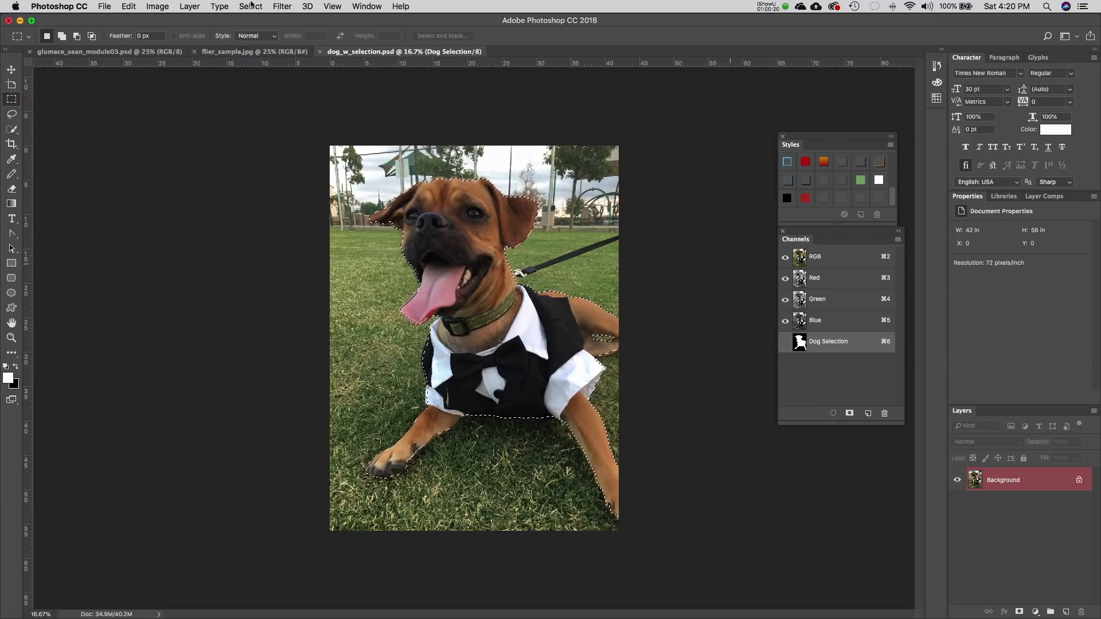
{"action": "key", "text": "super+d"}
{"action": "left_click", "coordinate": [250, 7]}
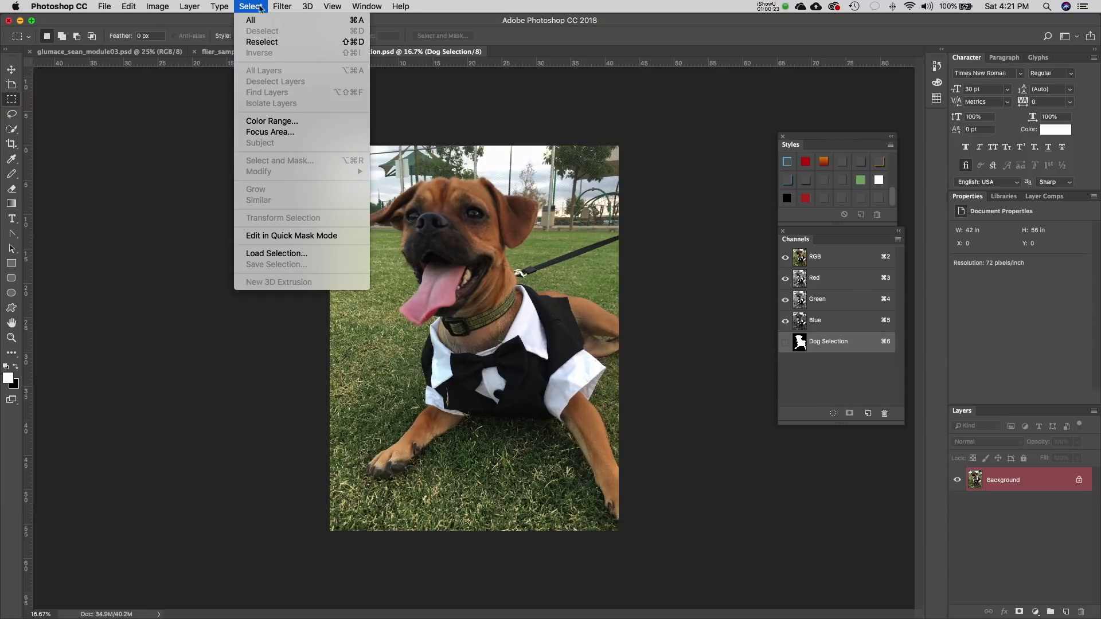
{"action": "left_click", "coordinate": [304, 253]}
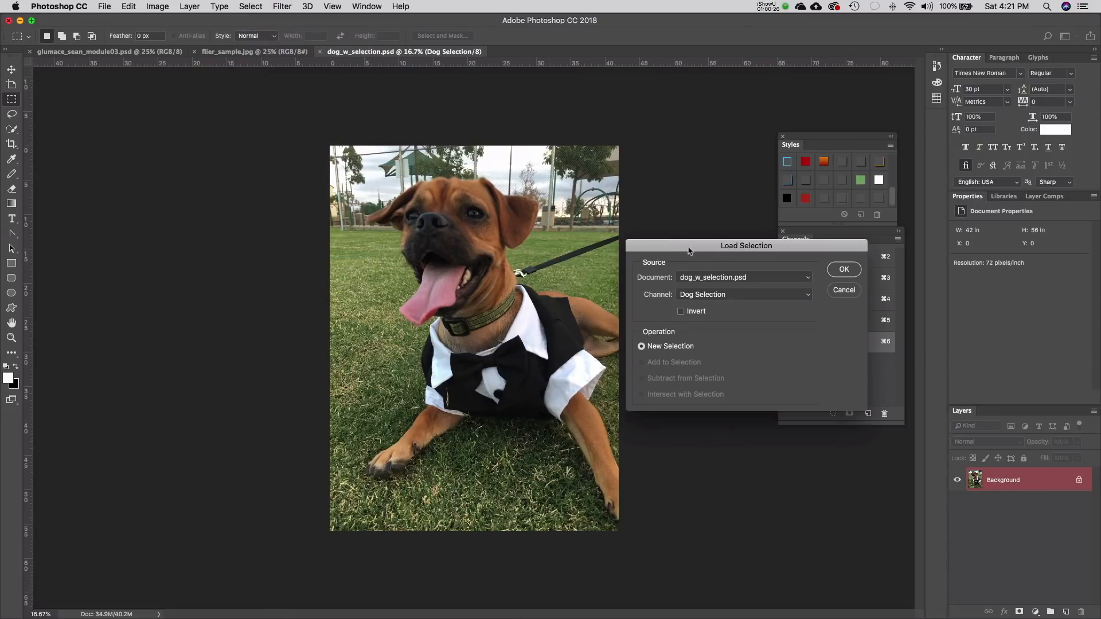
{"action": "left_click_drag", "start_coordinate": [688, 251], "coordinate": [591, 295]}
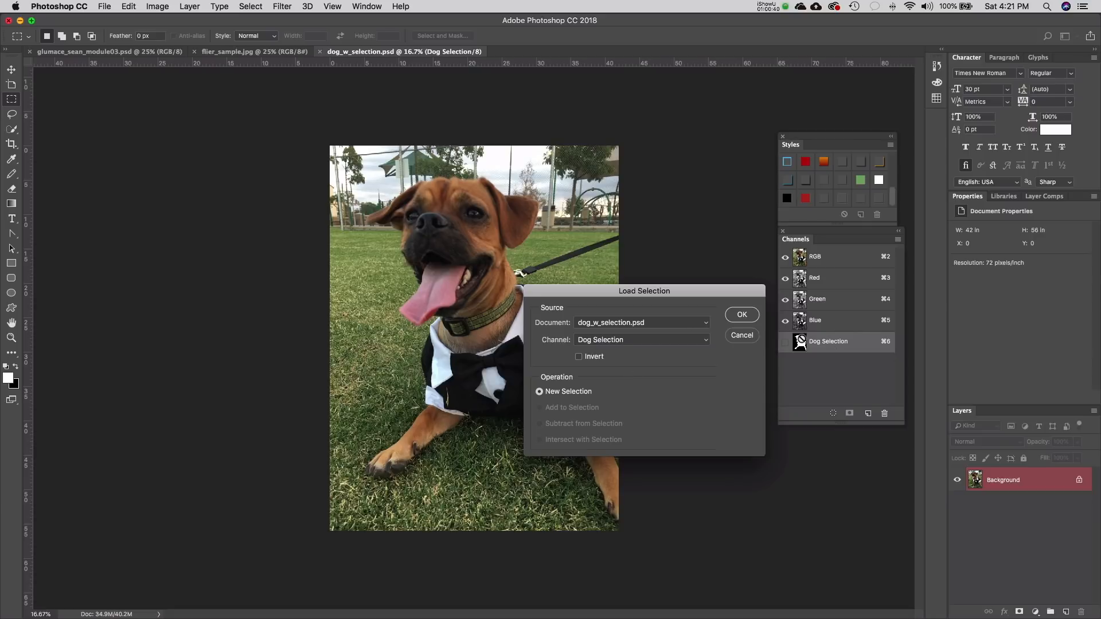
{"action": "left_click", "coordinate": [743, 316]}
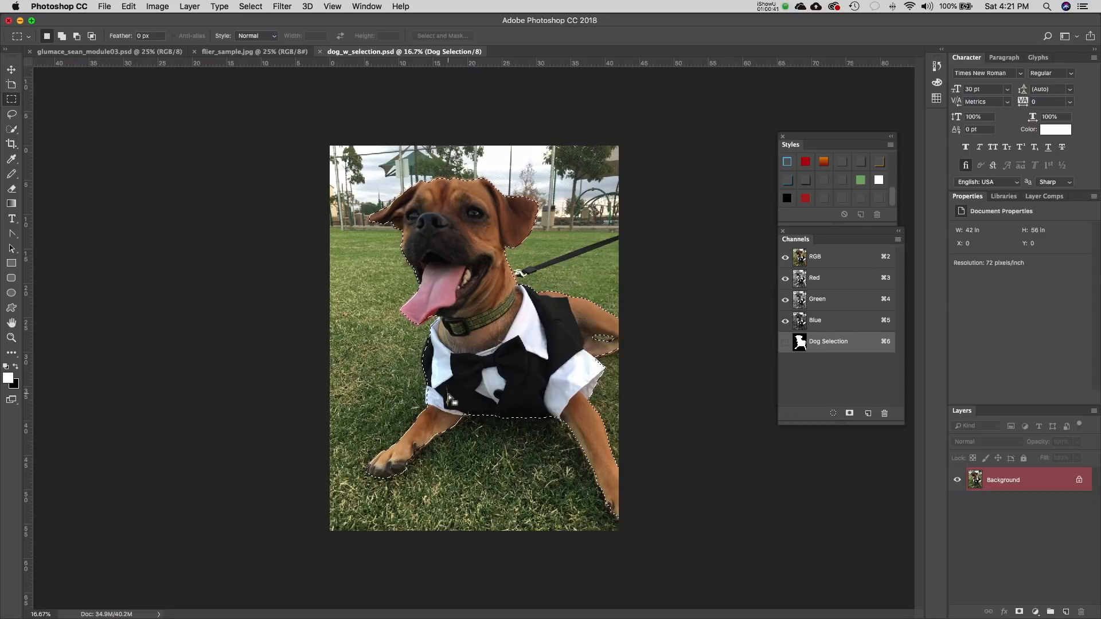
- Copy the selected area with the Dog Selection channel active and switch to the Pet Festival flyer
{"action": "left_click", "coordinate": [263, 5]}
{"action": "left_click", "coordinate": [522, 303]}
{"action": "left_click", "coordinate": [128, 7]}
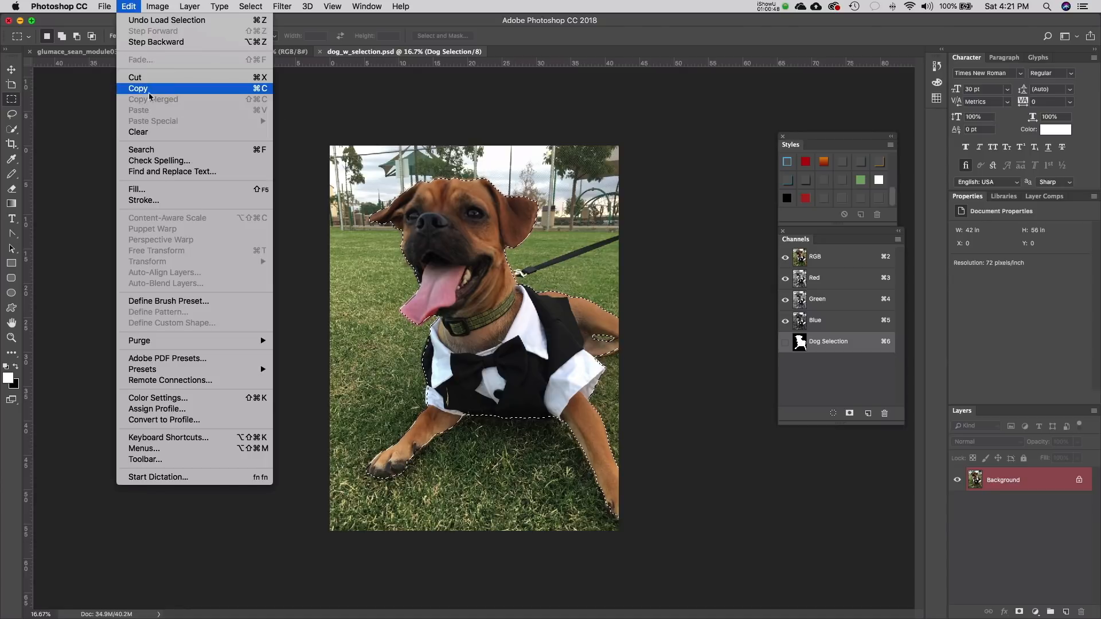
{"action": "left_click", "coordinate": [148, 91]}
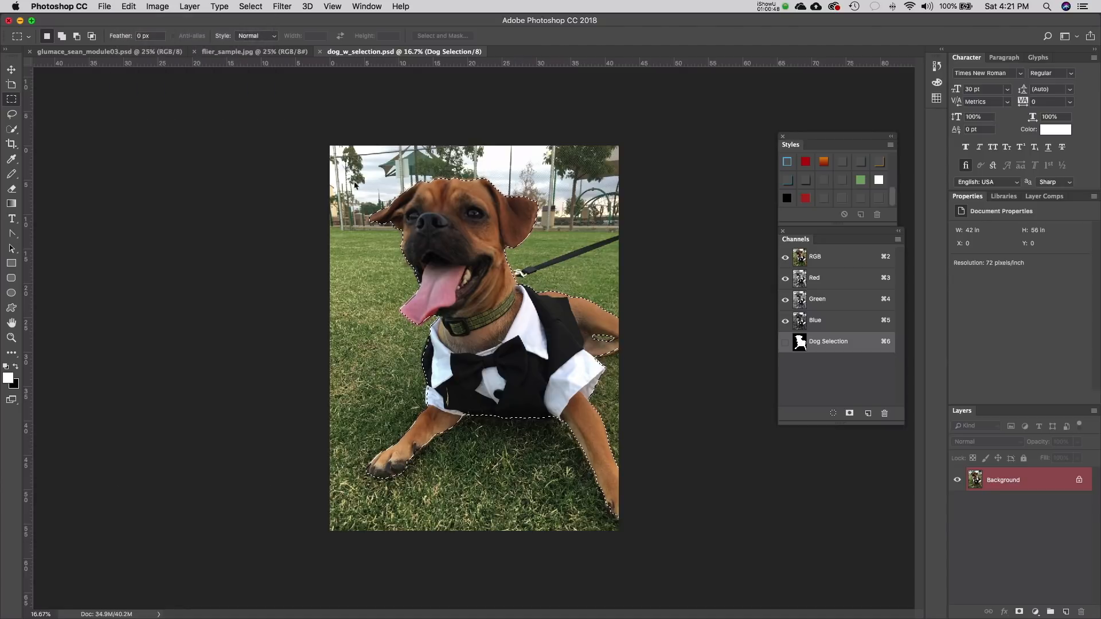
{"action": "left_click", "coordinate": [163, 52]}
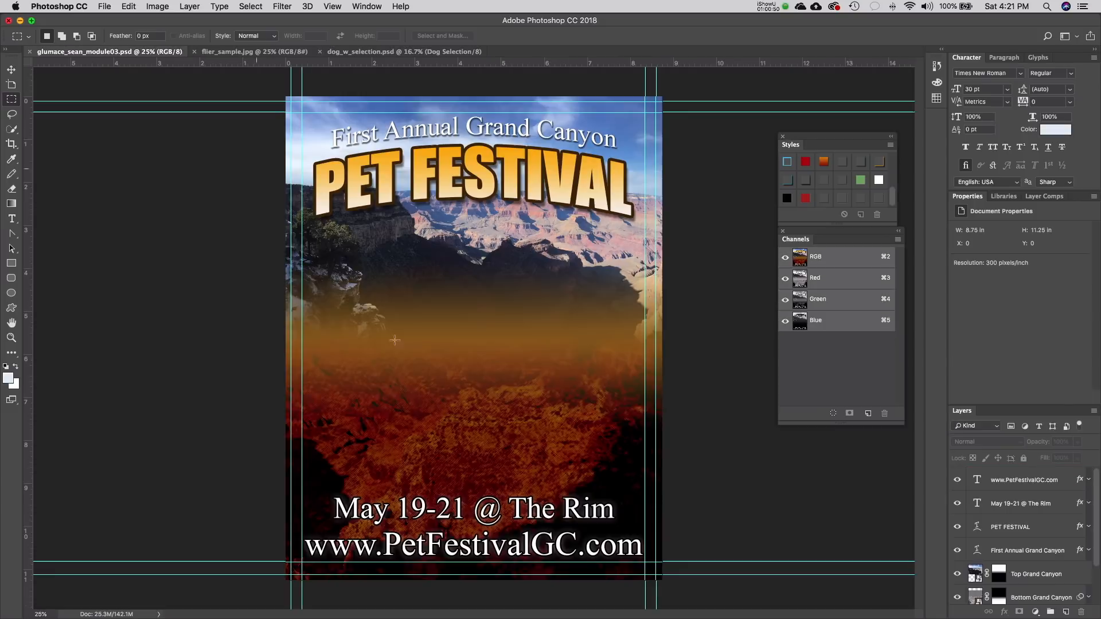
- Return to dog_w_selection.psd and try to move the selected dog with the Move tool
{"action": "left_click", "coordinate": [371, 52]}
{"action": "key", "text": "v"}
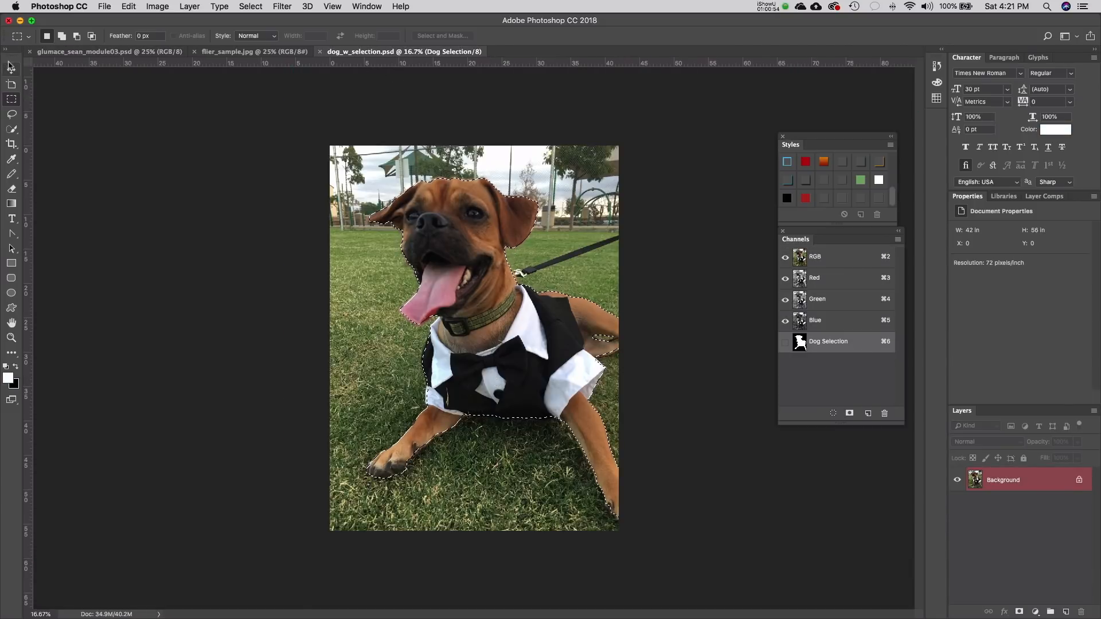
{"action": "left_click", "coordinate": [449, 273]}
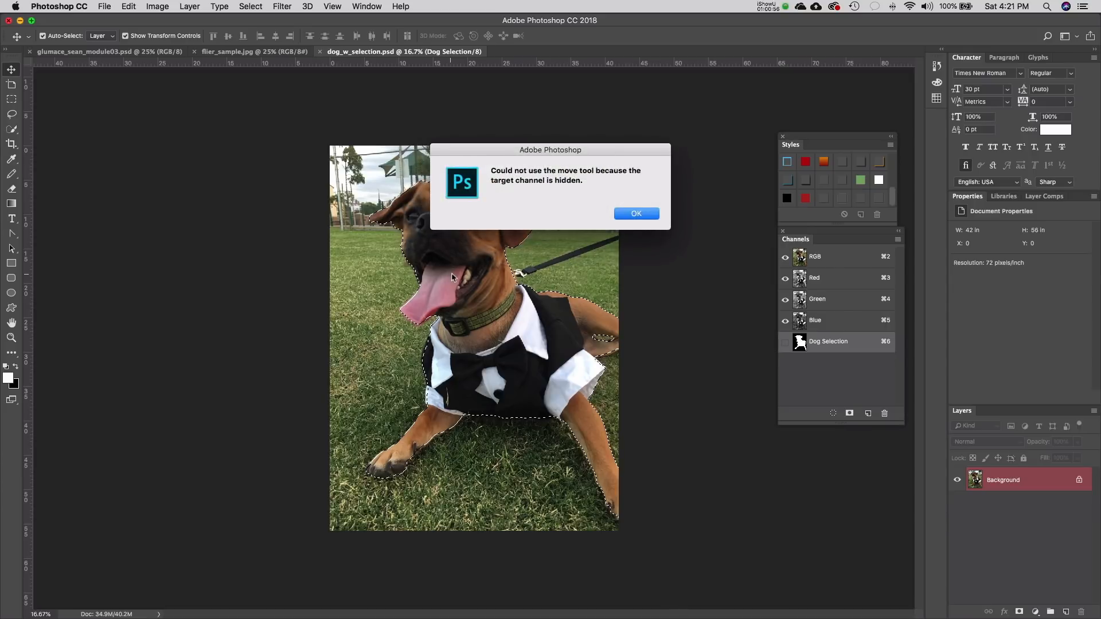
{"action": "key", "text": "Return"}
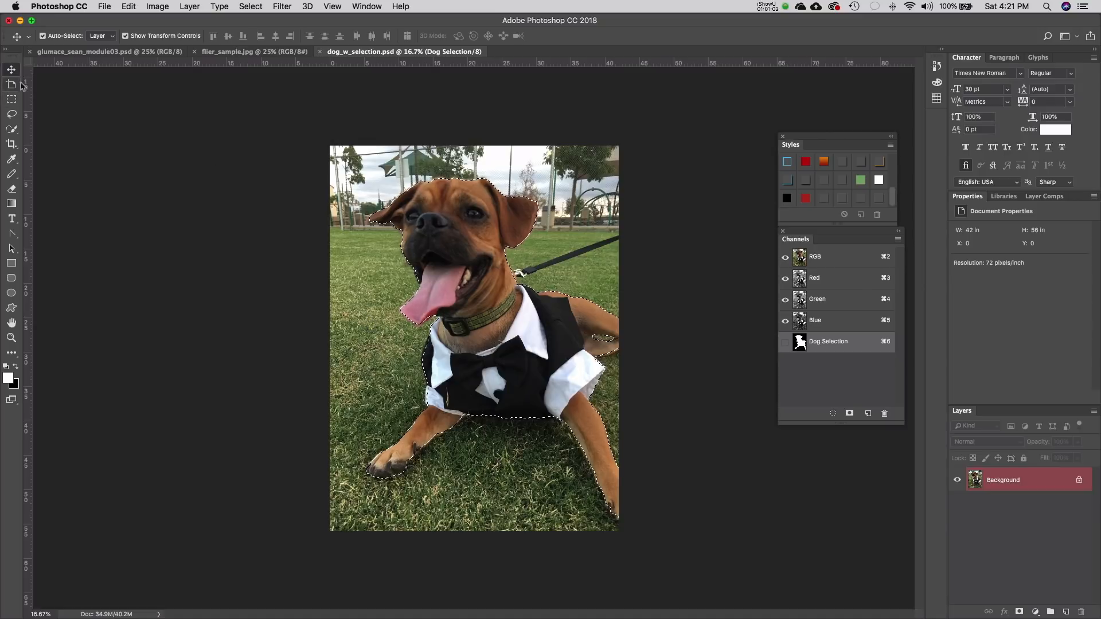
- Copy the selected area again using the Rectangular Marquee tool and paste it into the Pet Festival flyer
{"action": "left_click", "coordinate": [11, 99]}
{"action": "left_click", "coordinate": [106, 6]}
{"action": "mouse_move", "coordinate": [131, 6]}
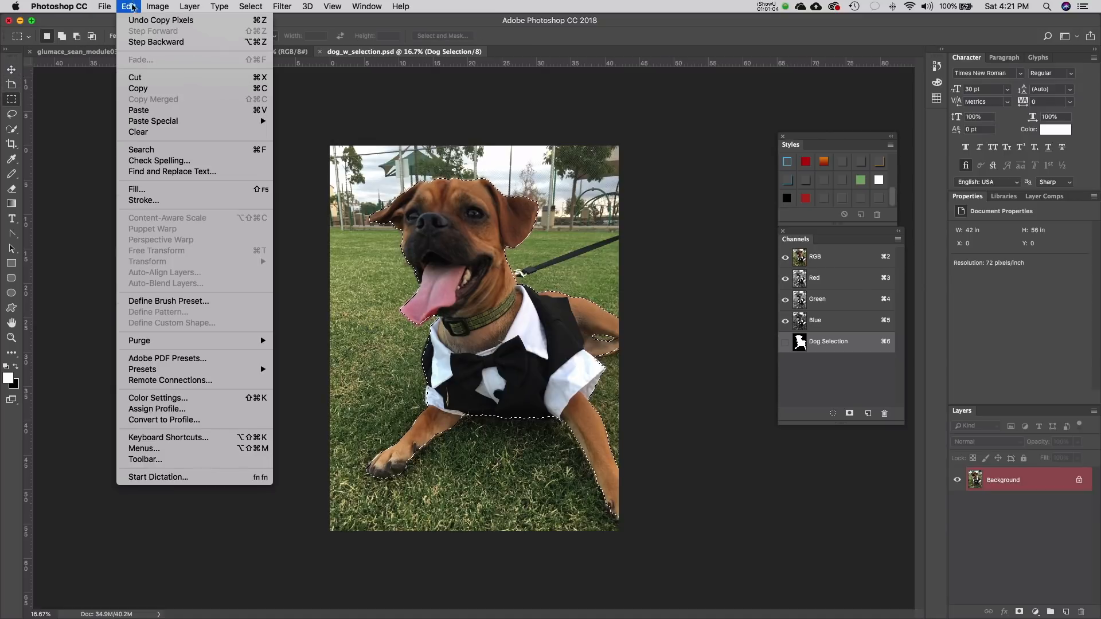
{"action": "left_click", "coordinate": [168, 93]}
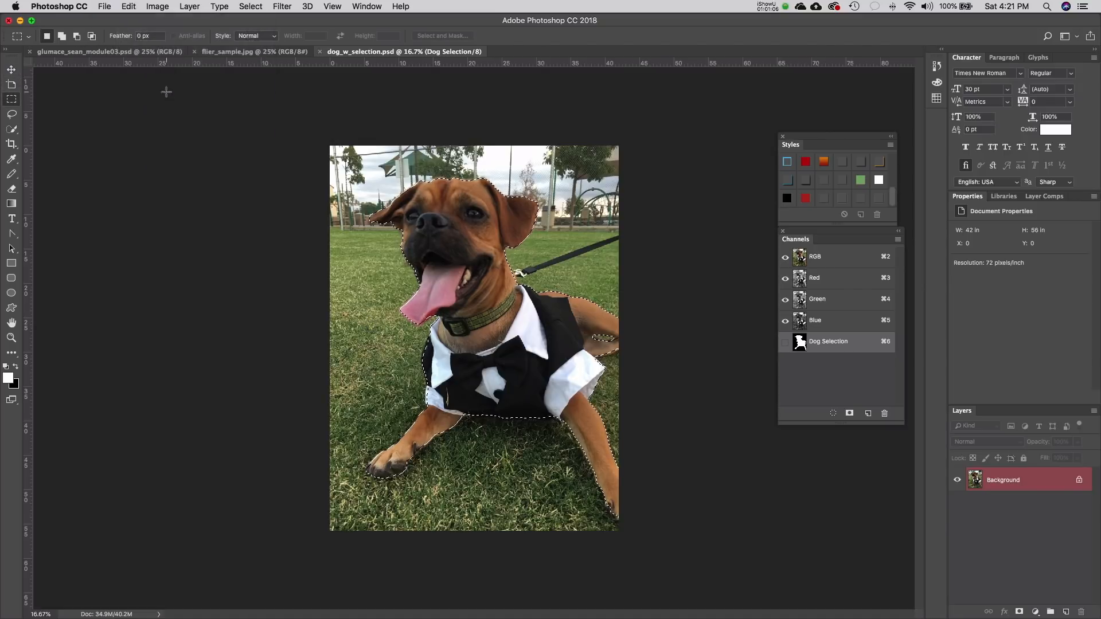
{"action": "left_click", "coordinate": [106, 52]}
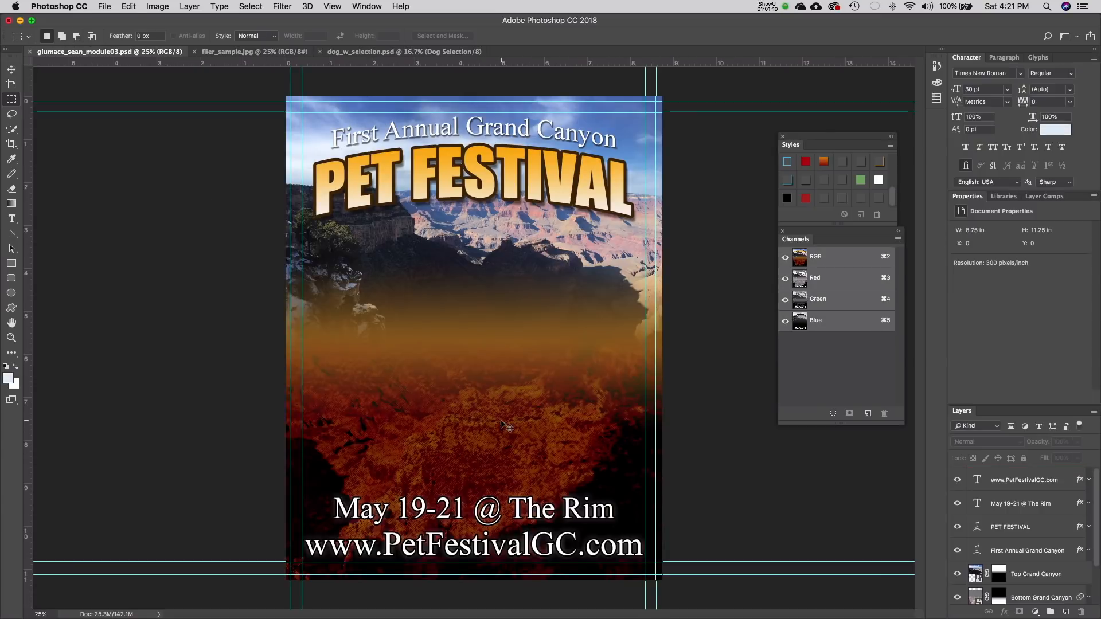
{"action": "key", "text": "super+v"}
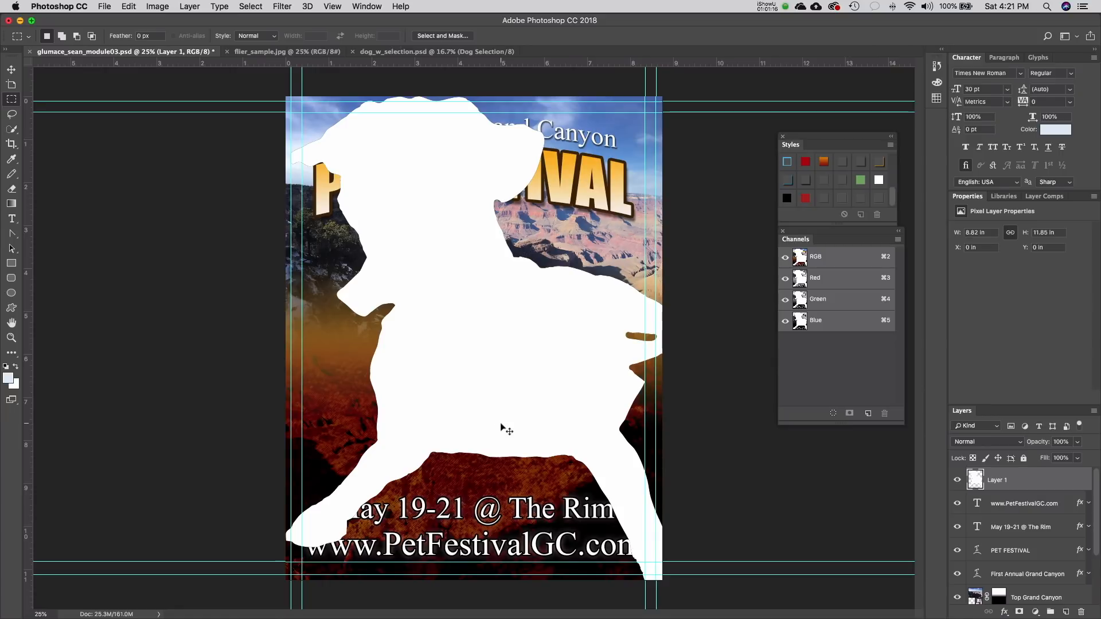
- Undo the paste in the flyer and make the RGB composite channel active in dog_w_selection.psd
{"action": "key", "text": "super+z"}
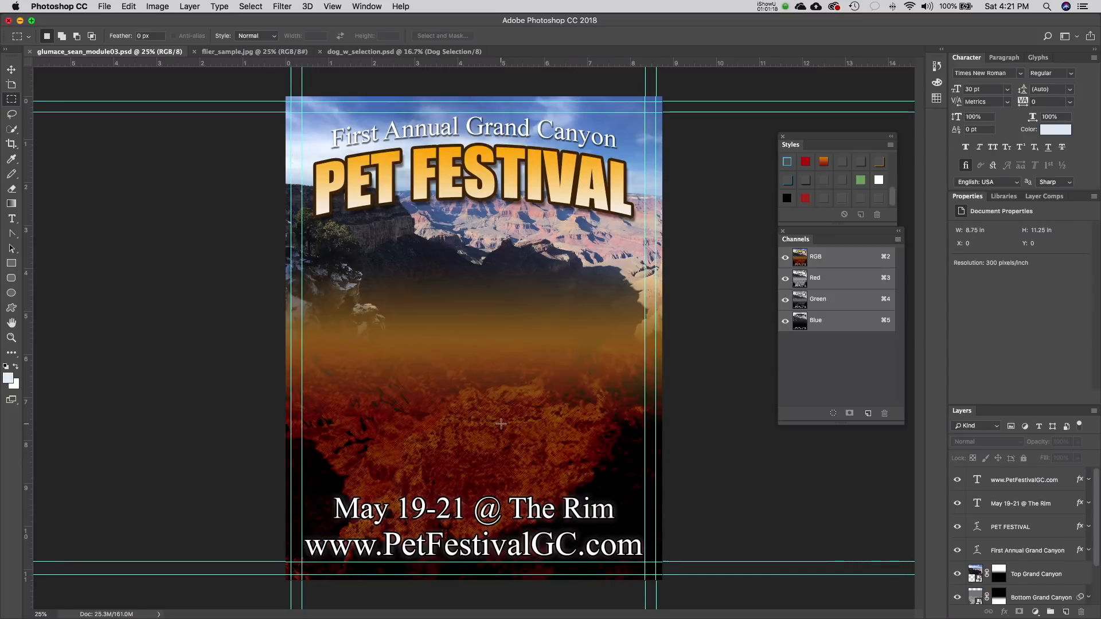
{"action": "left_click", "coordinate": [361, 52]}
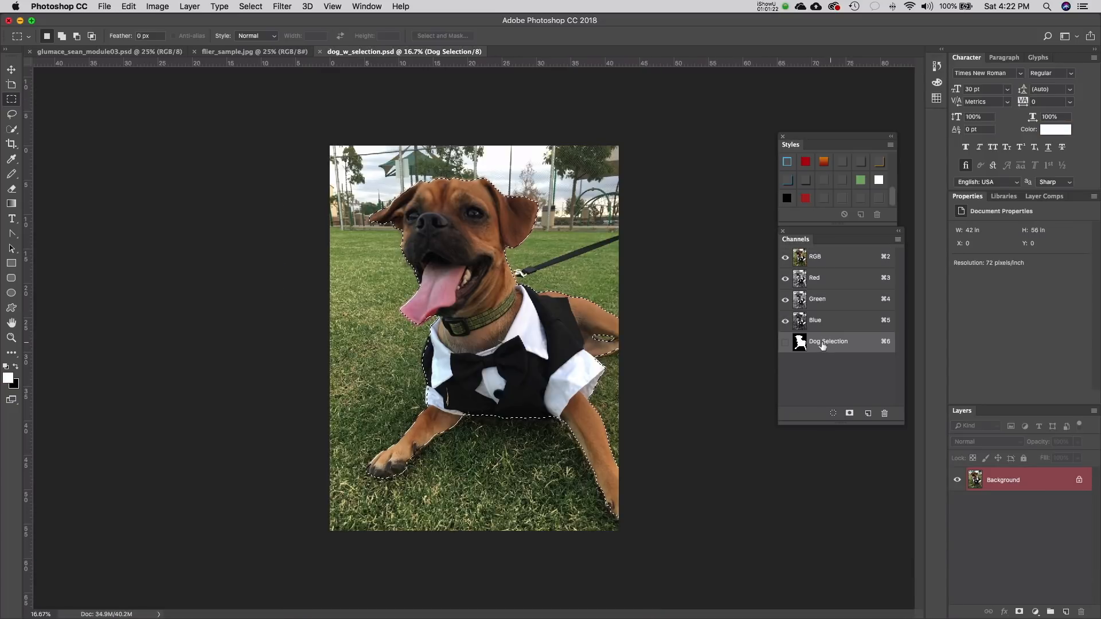
{"action": "left_click", "coordinate": [826, 256]}
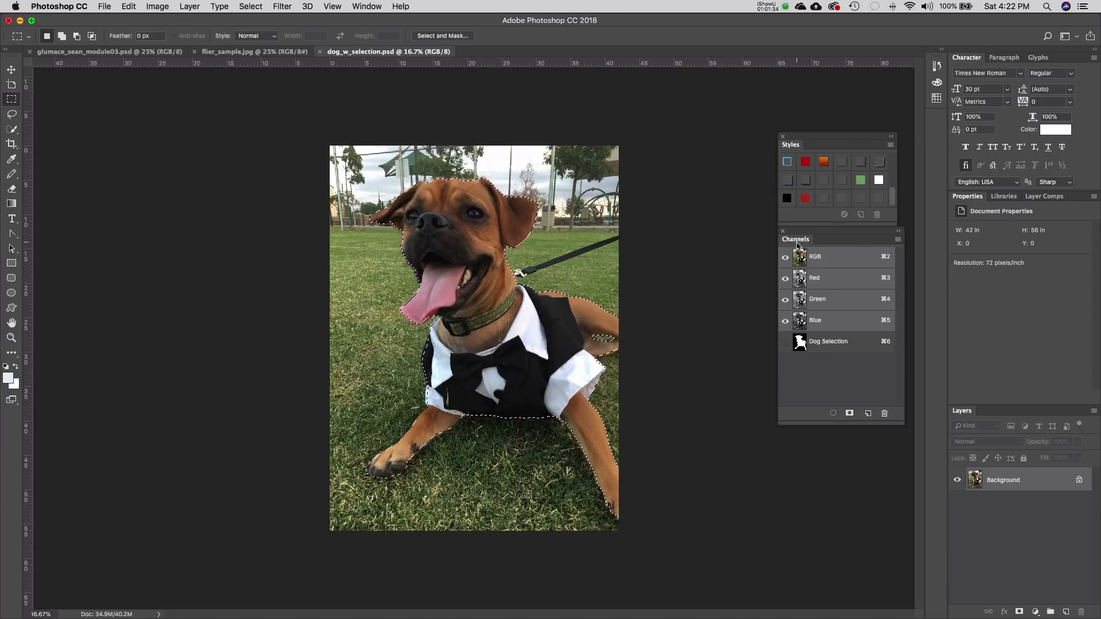
- Close dog_w_selection.psd and reopen it from the Source Files folder
{"action": "left_click", "coordinate": [320, 52]}
{"action": "left_click", "coordinate": [107, 5]}
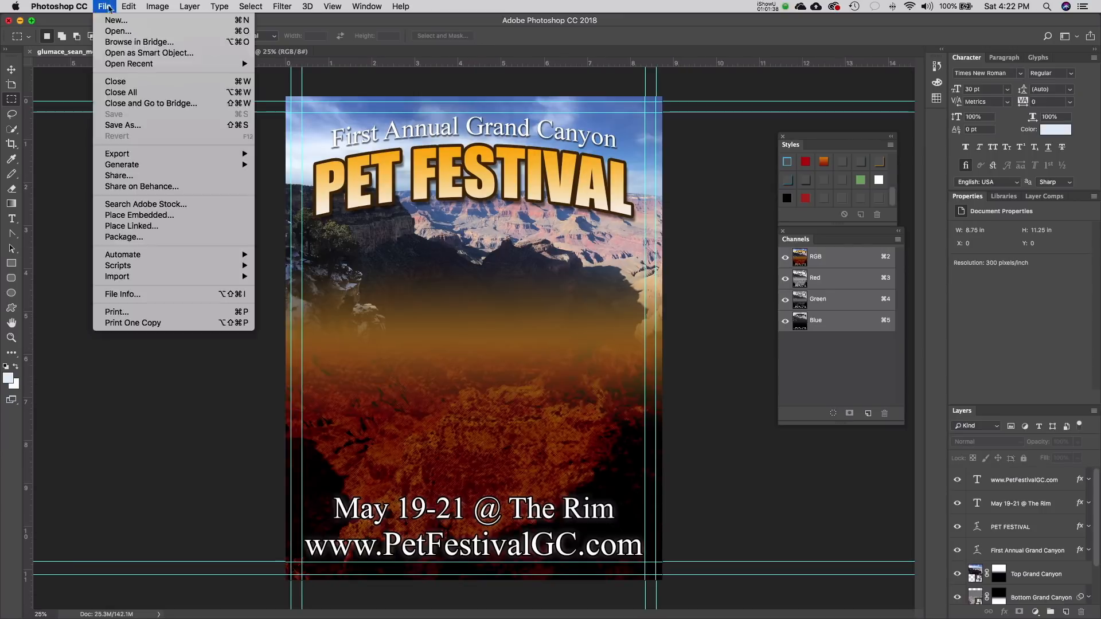
{"action": "left_click", "coordinate": [113, 31]}
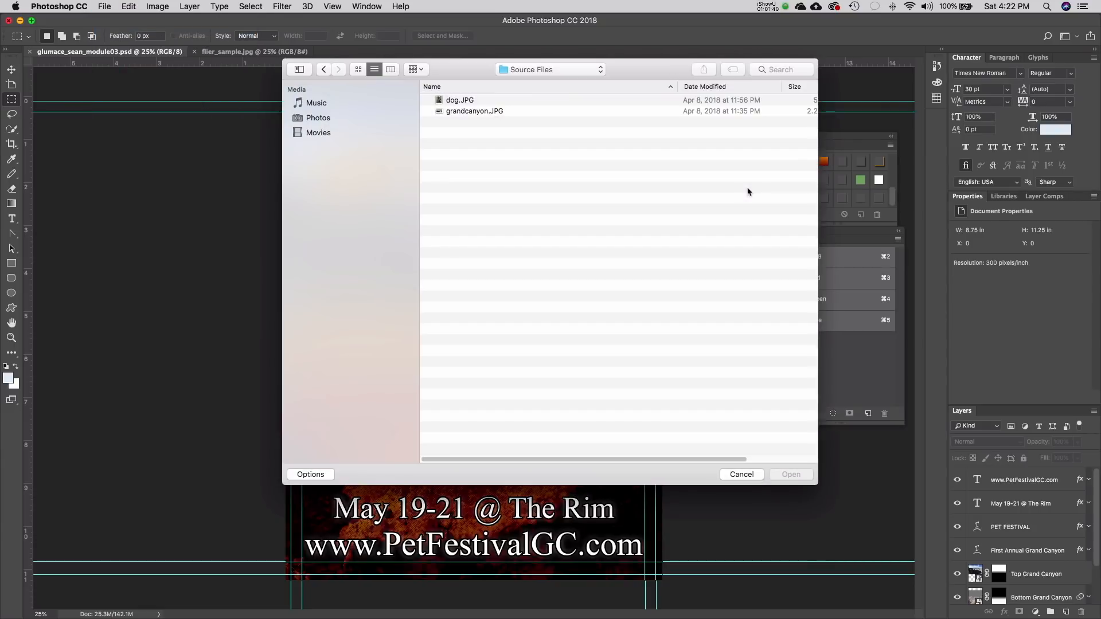
{"action": "left_click", "coordinate": [466, 101]}
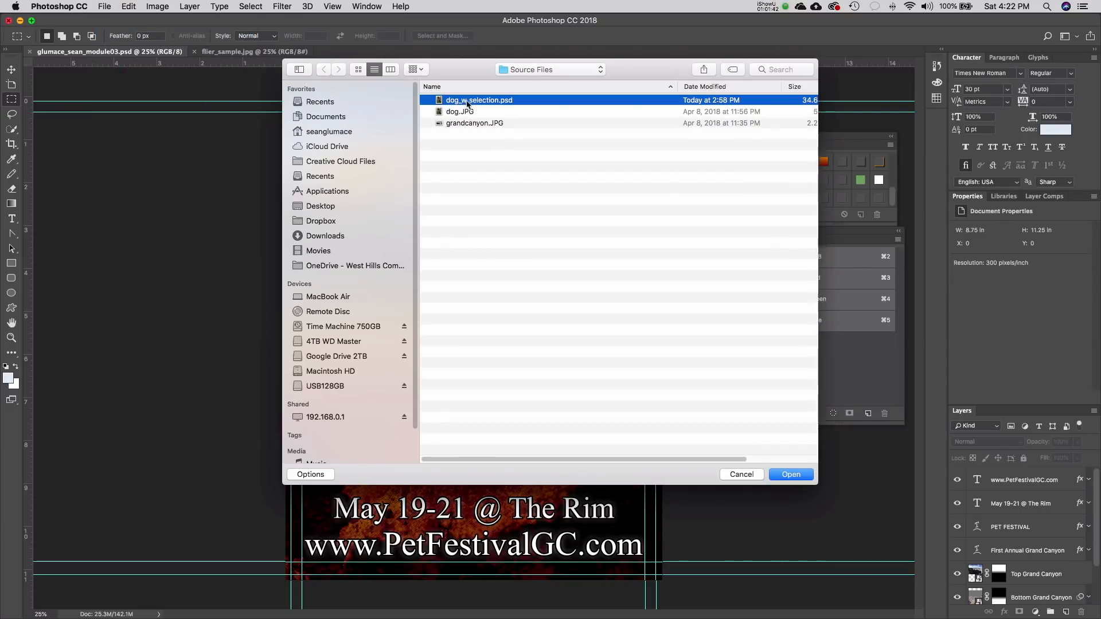
{"action": "double_click", "coordinate": [467, 101]}
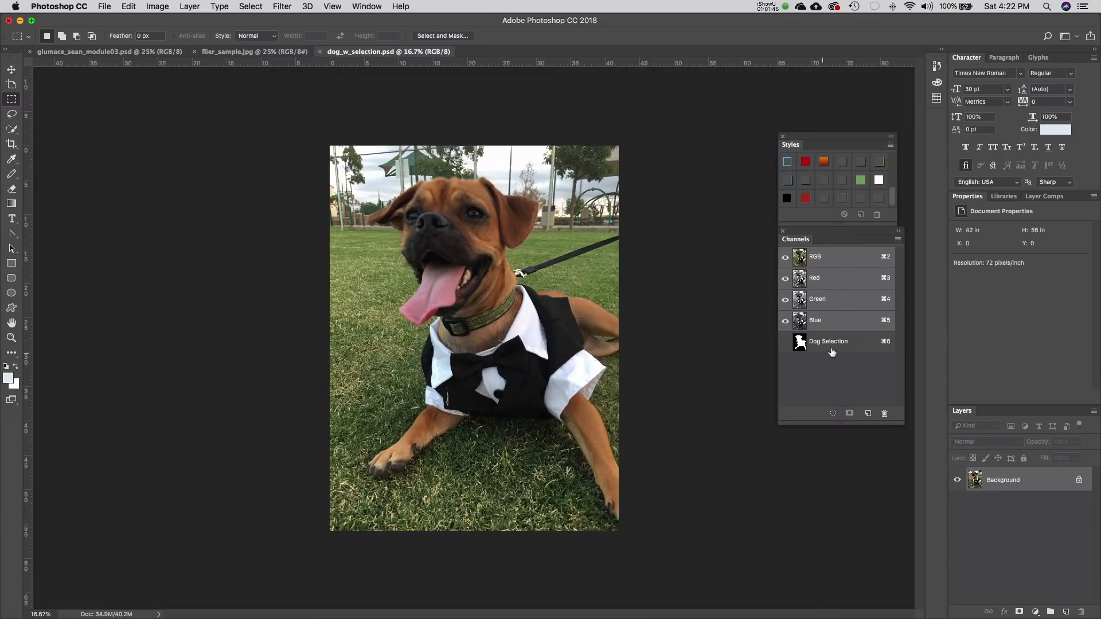
- Load the Dog Selection channel as a new selection in the reopened dog image
{"action": "left_click", "coordinate": [250, 7]}
{"action": "left_click", "coordinate": [346, 254]}
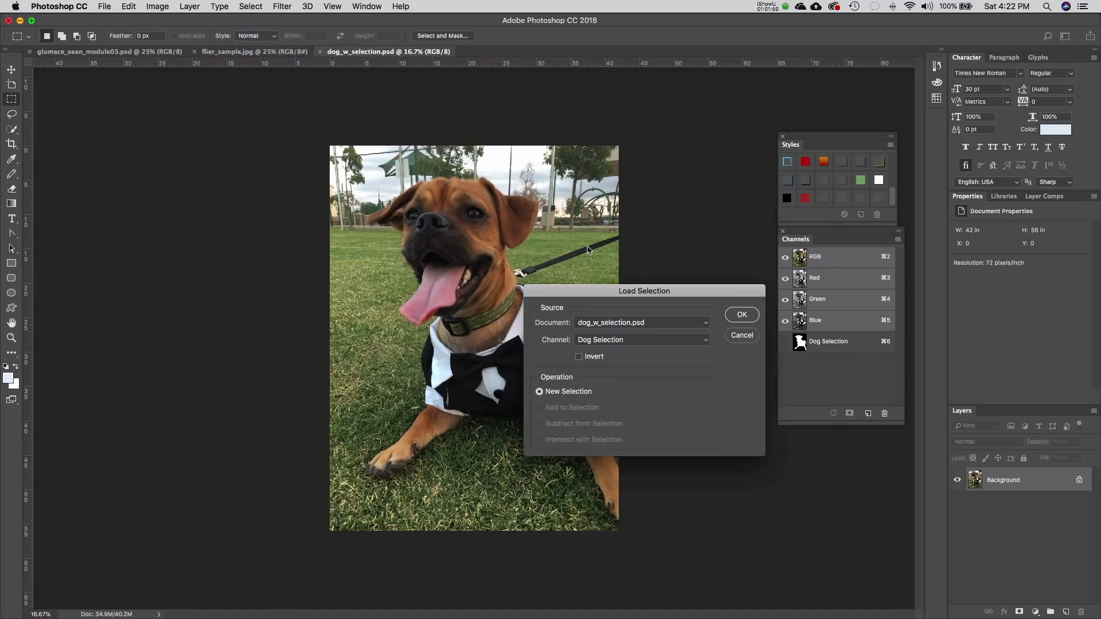
{"action": "left_click", "coordinate": [742, 315]}
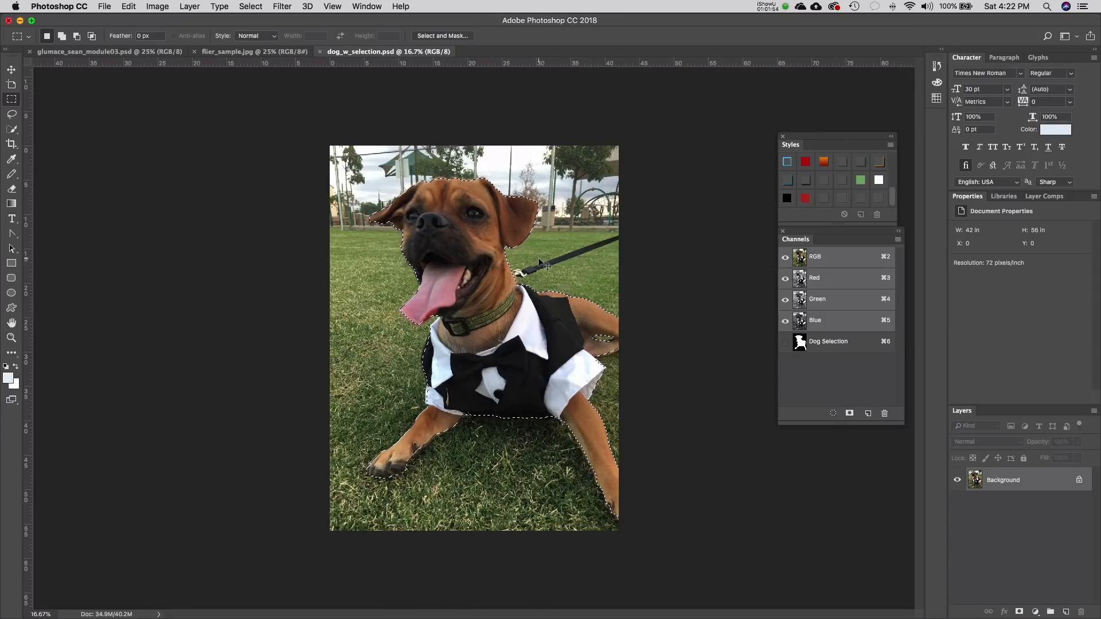
- Transfer the selected dog into the Pet Festival flyer with the Move tool, and undo the transfer
{"action": "key", "text": "super+c"}
{"action": "left_click", "coordinate": [14, 71]}
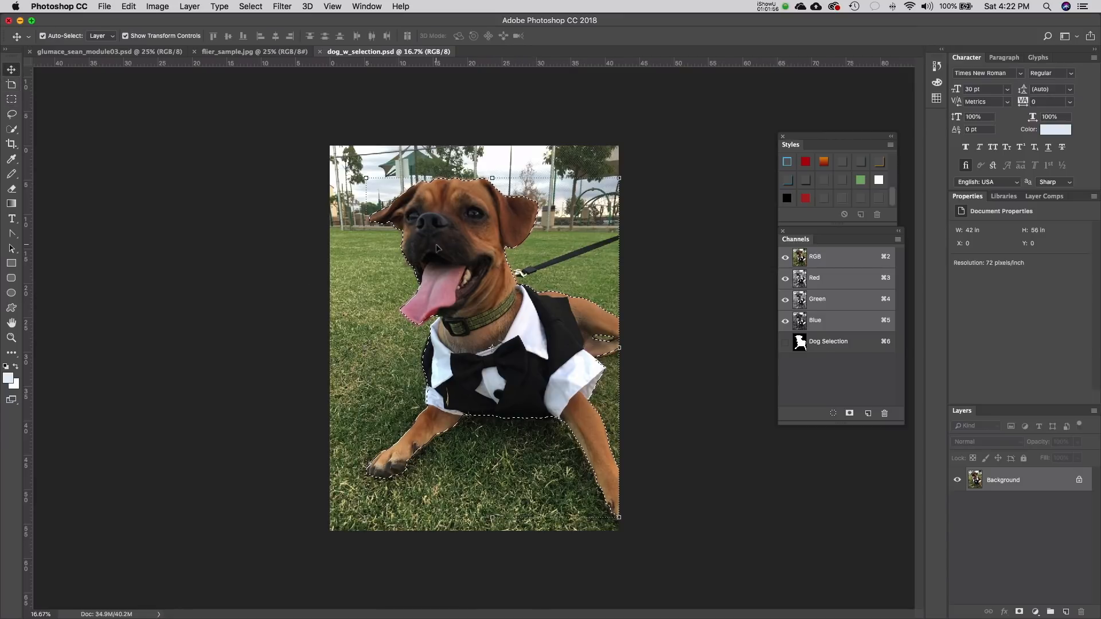
{"action": "left_click_drag", "start_coordinate": [437, 248], "coordinate": [95, 56]}
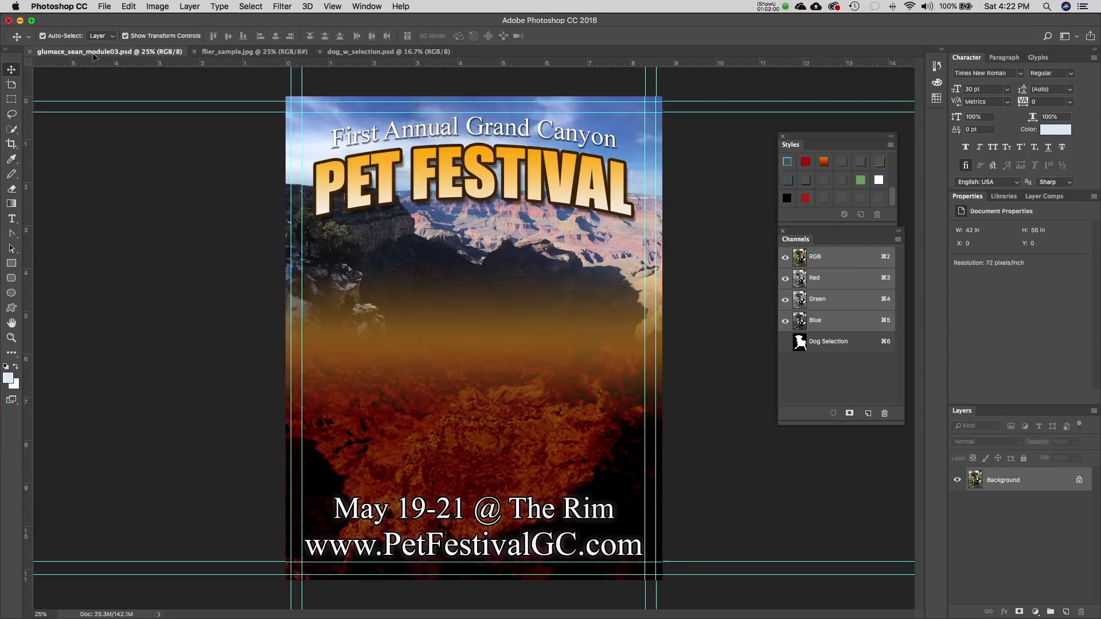
{"action": "left_click_drag", "start_coordinate": [415, 307], "coordinate": [415, 308]}
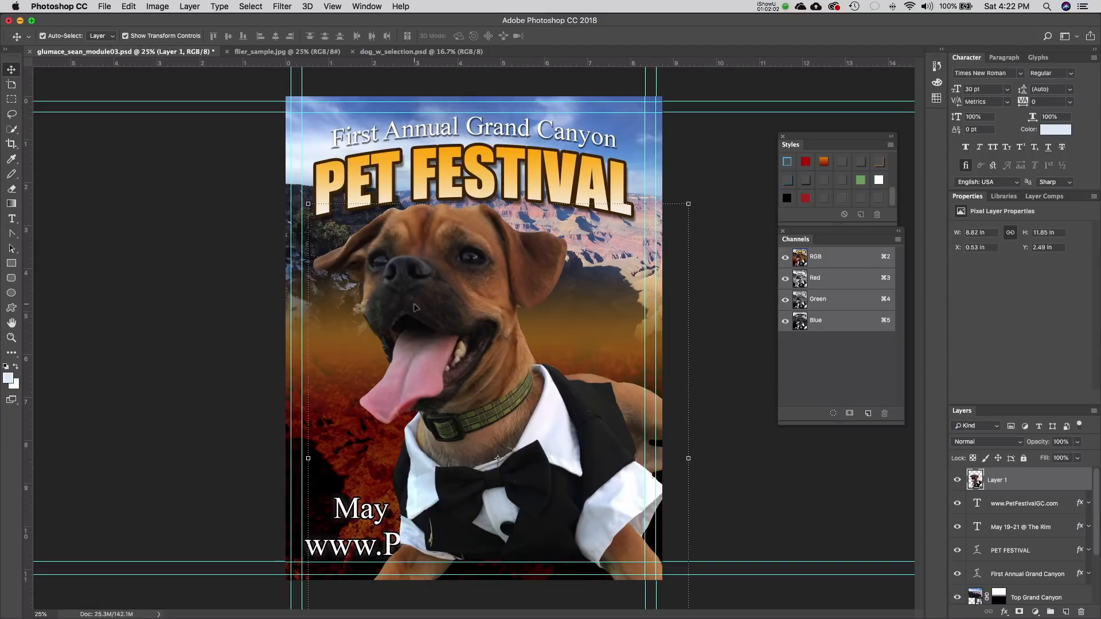
{"action": "key", "text": "super+z"}
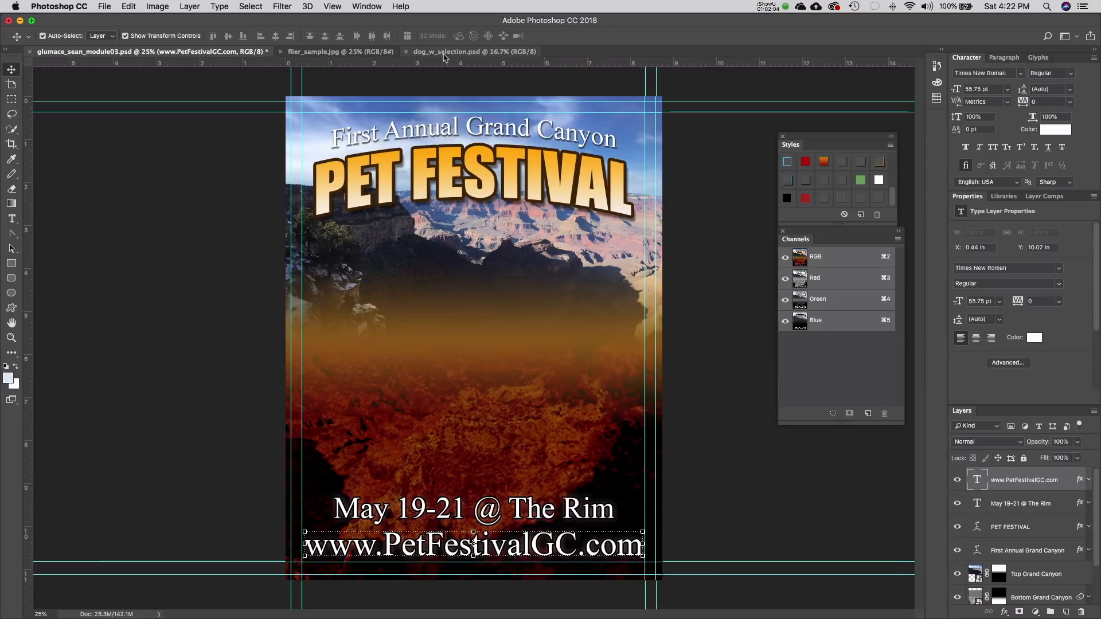
- Copy the selected dog from dog_w_selection.psd and paste it into the Pet Festival flyer
{"action": "left_click", "coordinate": [445, 52]}
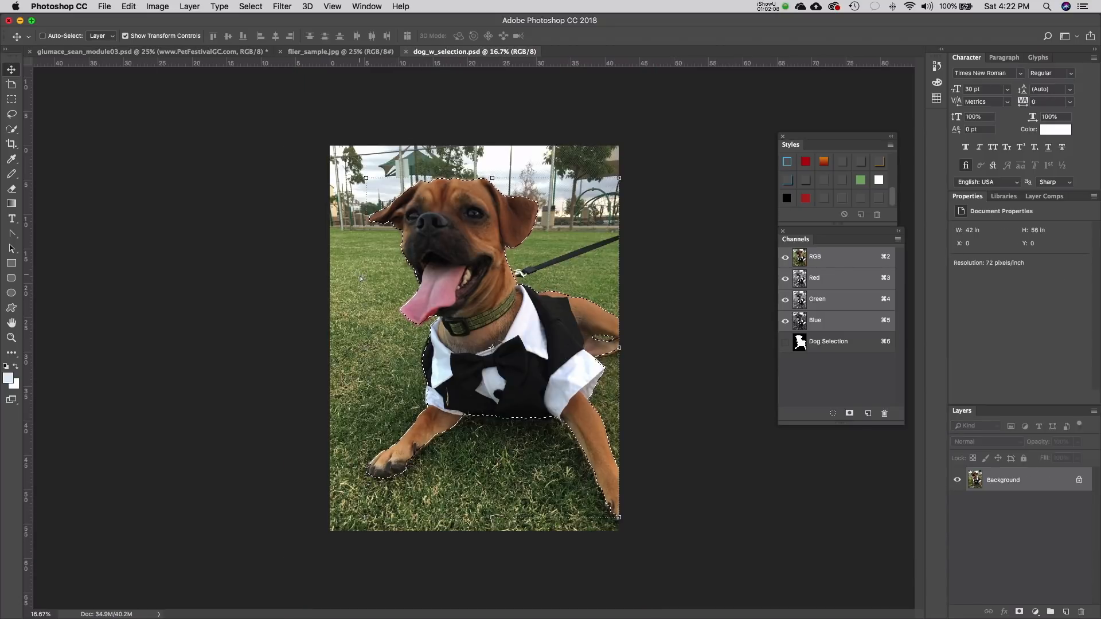
{"action": "key", "text": "super+c"}
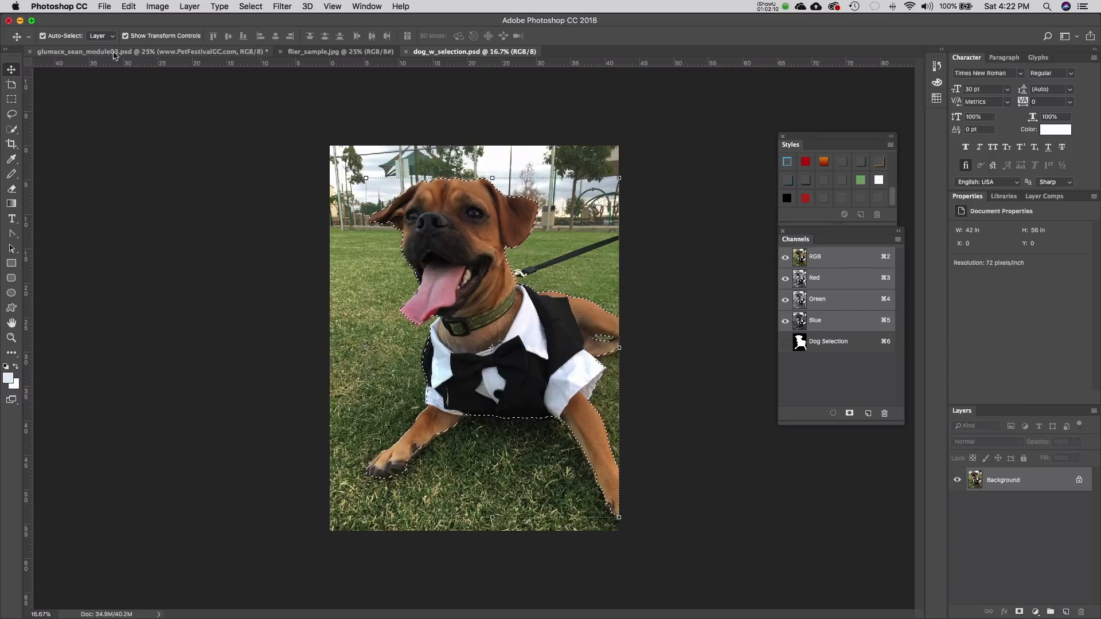
{"action": "left_click", "coordinate": [128, 7]}
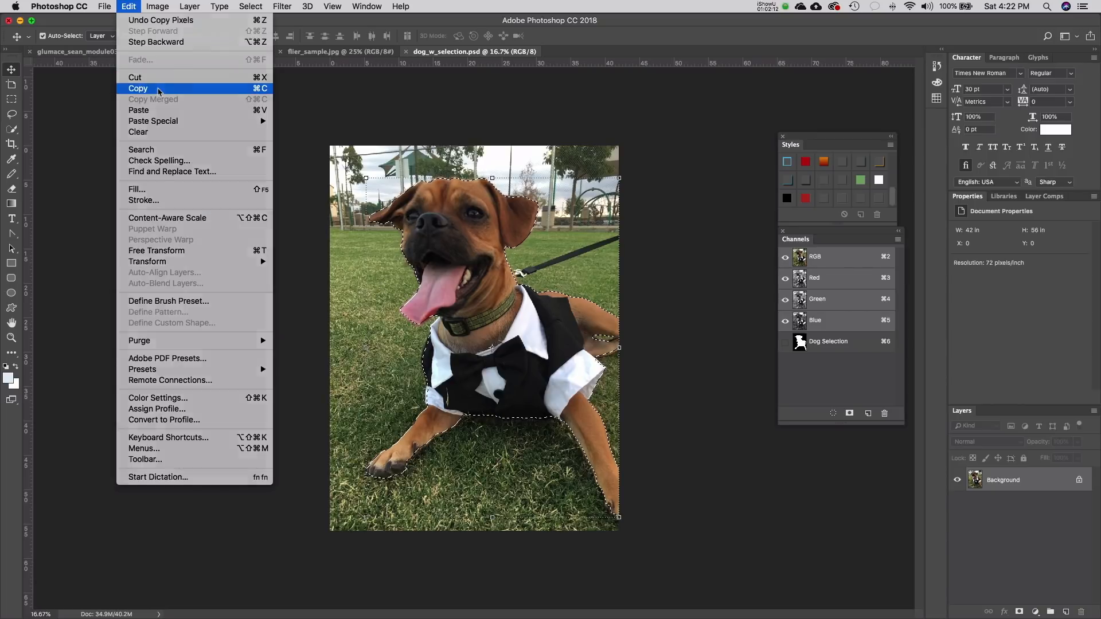
{"action": "left_click", "coordinate": [133, 87]}
{"action": "left_click", "coordinate": [109, 53]}
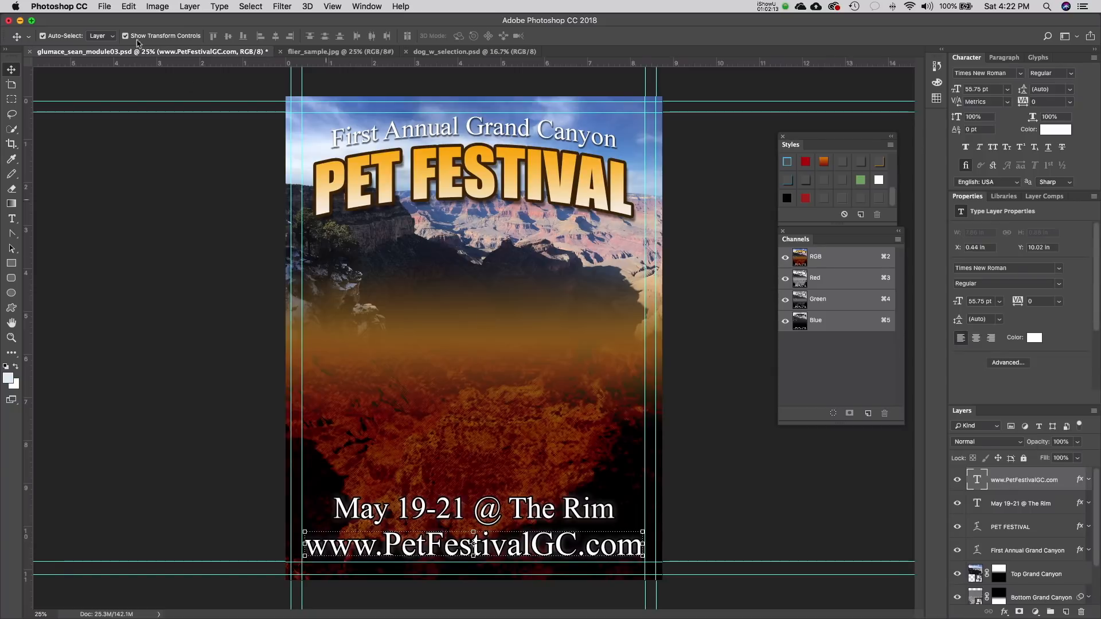
{"action": "left_click", "coordinate": [130, 6]}
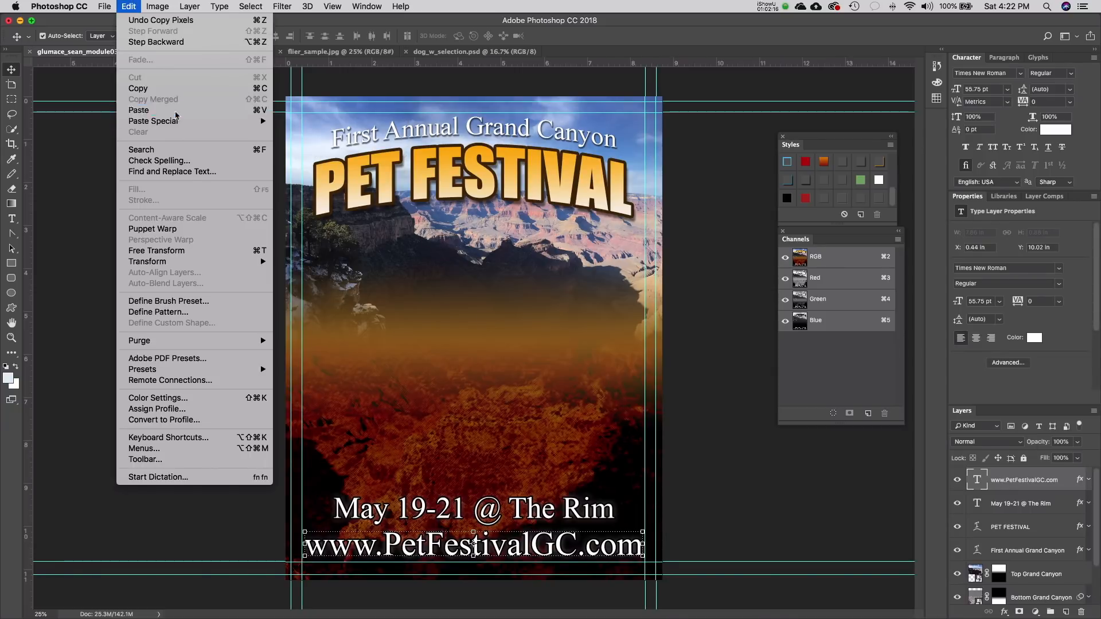
{"action": "left_click", "coordinate": [166, 110]}
- Move the pasted dog across the flyer's full width, to about X 0 in and Y 1.34 in
{"action": "left_click_drag", "start_coordinate": [425, 190], "coordinate": [462, 310]}
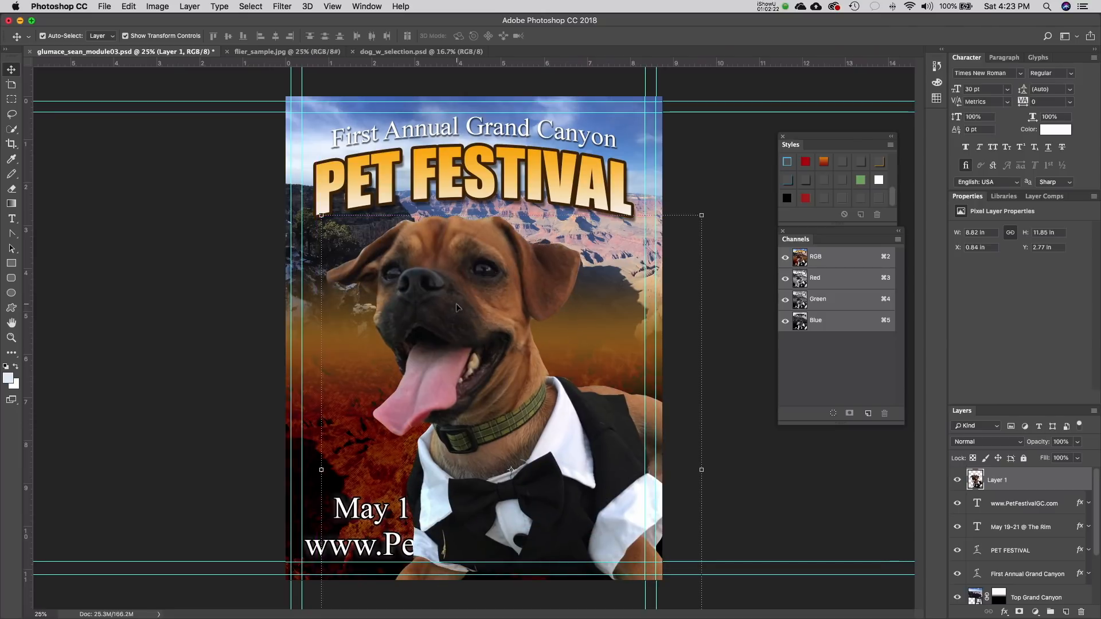
{"action": "left_click_drag", "start_coordinate": [481, 294], "coordinate": [428, 218]}
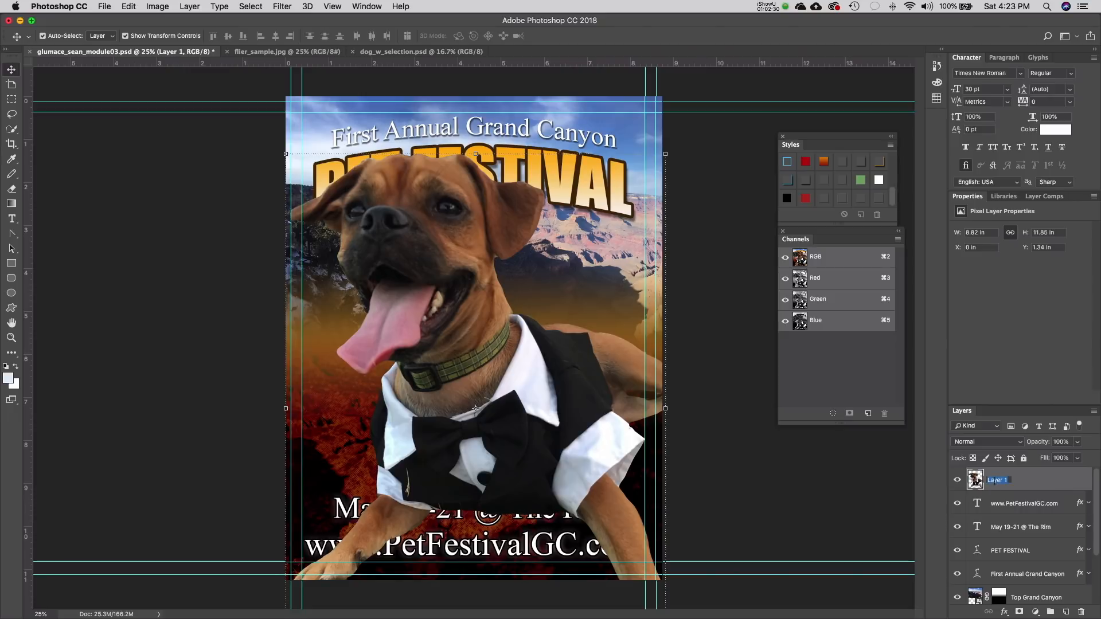
- Name the pasted layer Dog and hide it
{"action": "type", "text": "Dog"}
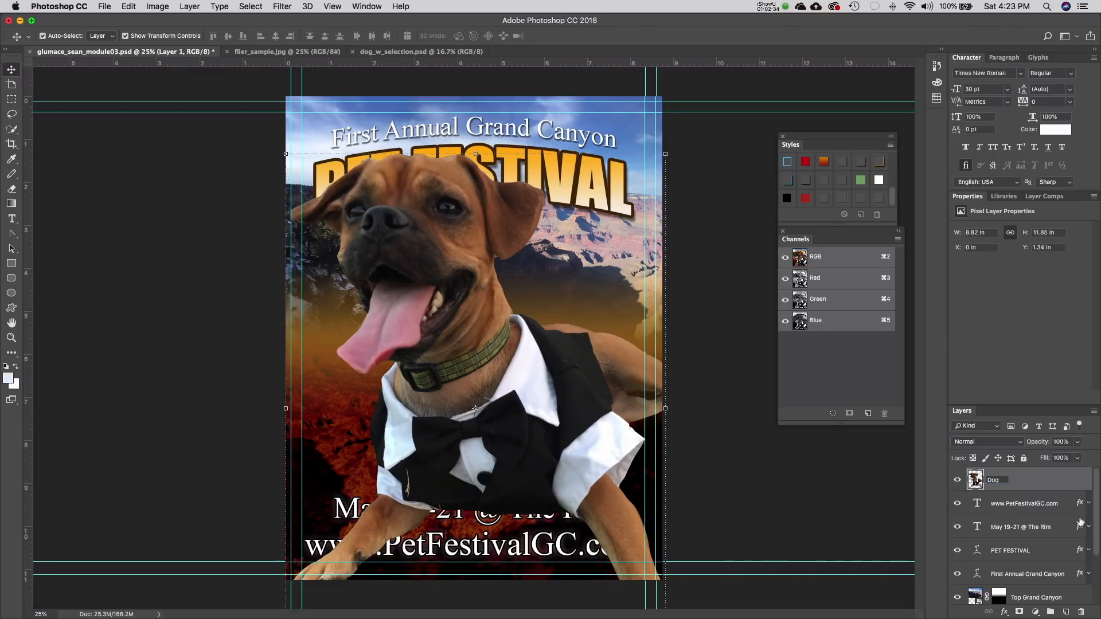
{"action": "key", "text": "Return"}
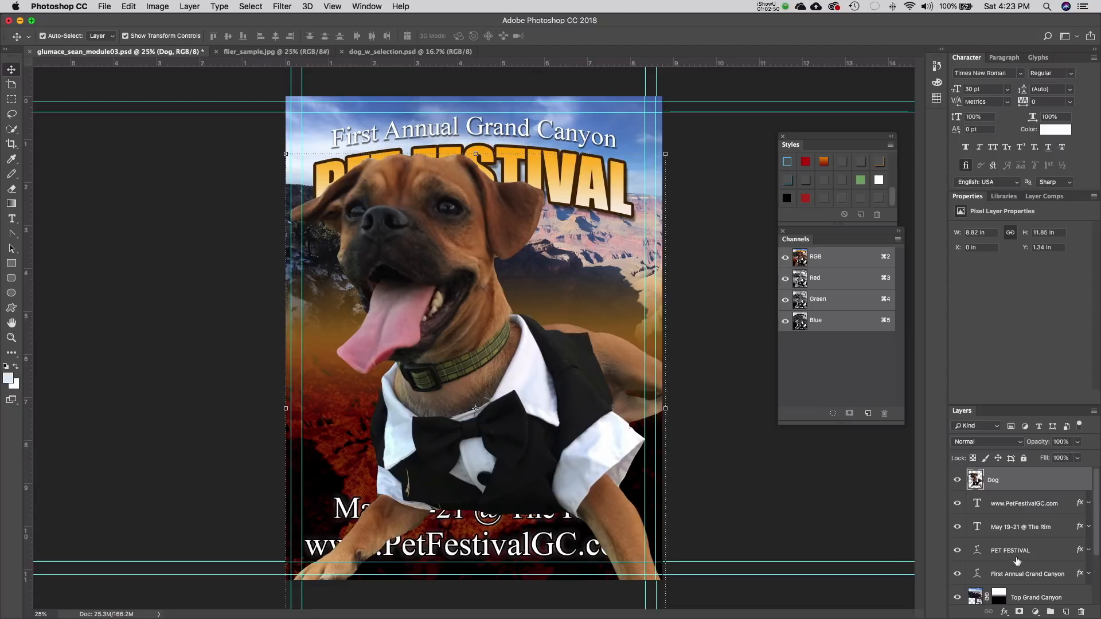
{"action": "left_click", "coordinate": [957, 481]}
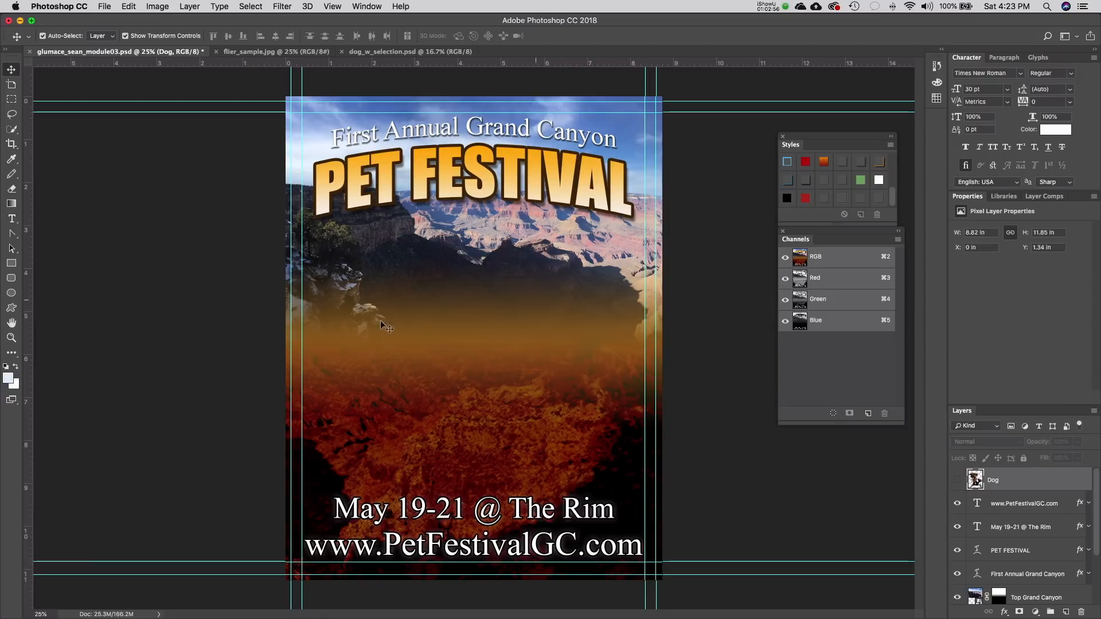
- Draw a filled circle about 2026 px wide with the Ellipse tool and move it under the title, to about X 260, Y 830 px
{"action": "left_click", "coordinate": [16, 295]}
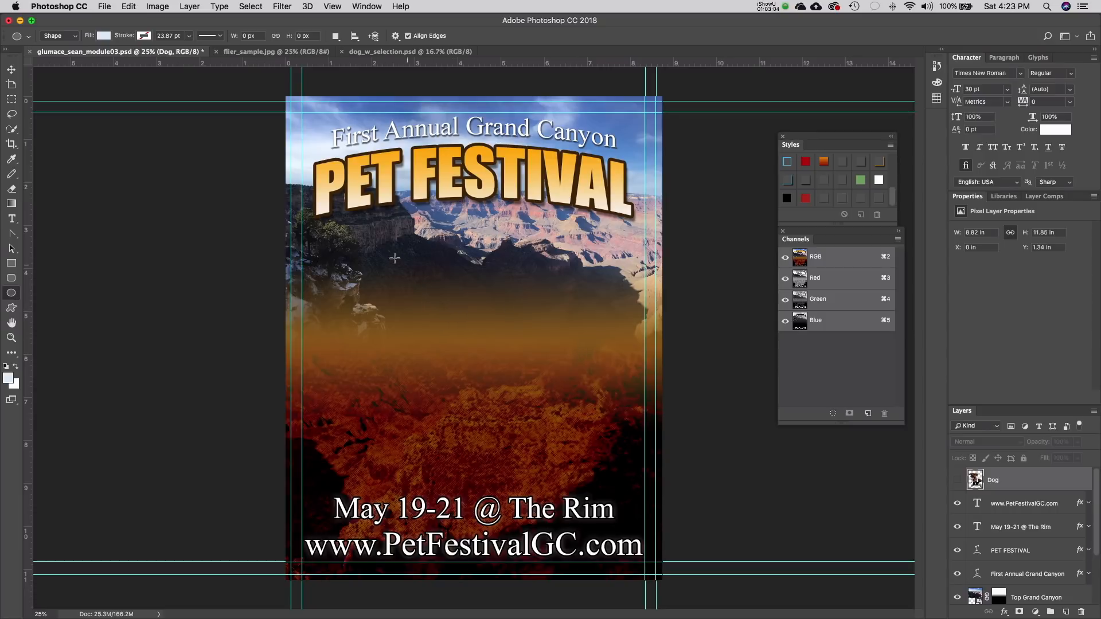
{"action": "left_click_drag", "start_coordinate": [374, 237], "coordinate": [664, 528]}
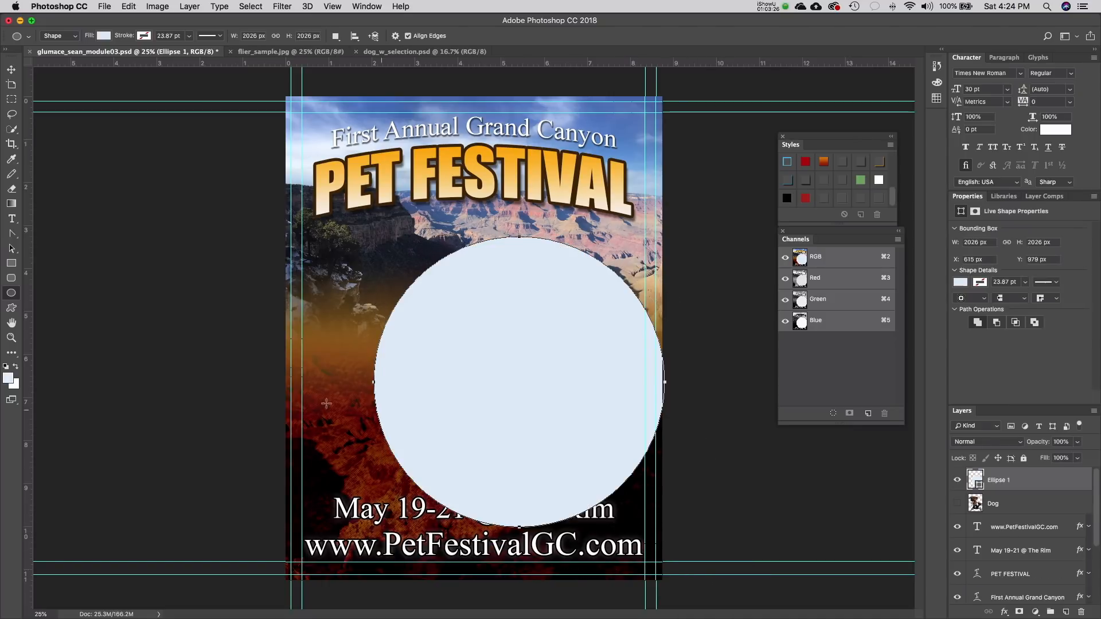
{"action": "left_click", "coordinate": [11, 70]}
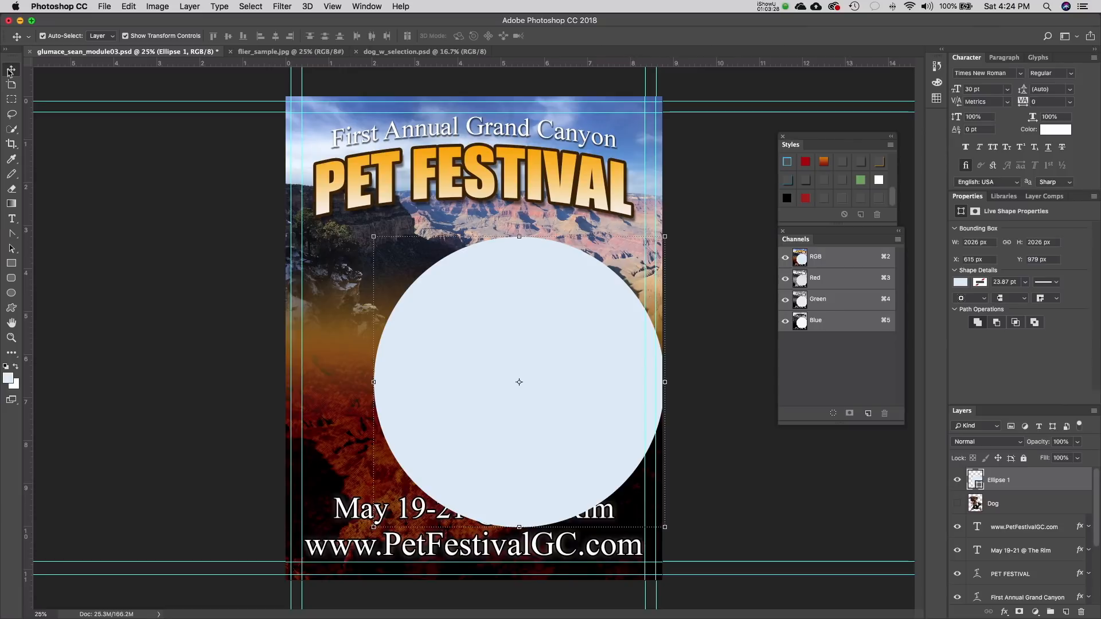
{"action": "left_click_drag", "start_coordinate": [510, 334], "coordinate": [480, 314]}
{"action": "left_click_drag", "start_coordinate": [457, 300], "coordinate": [457, 313]}
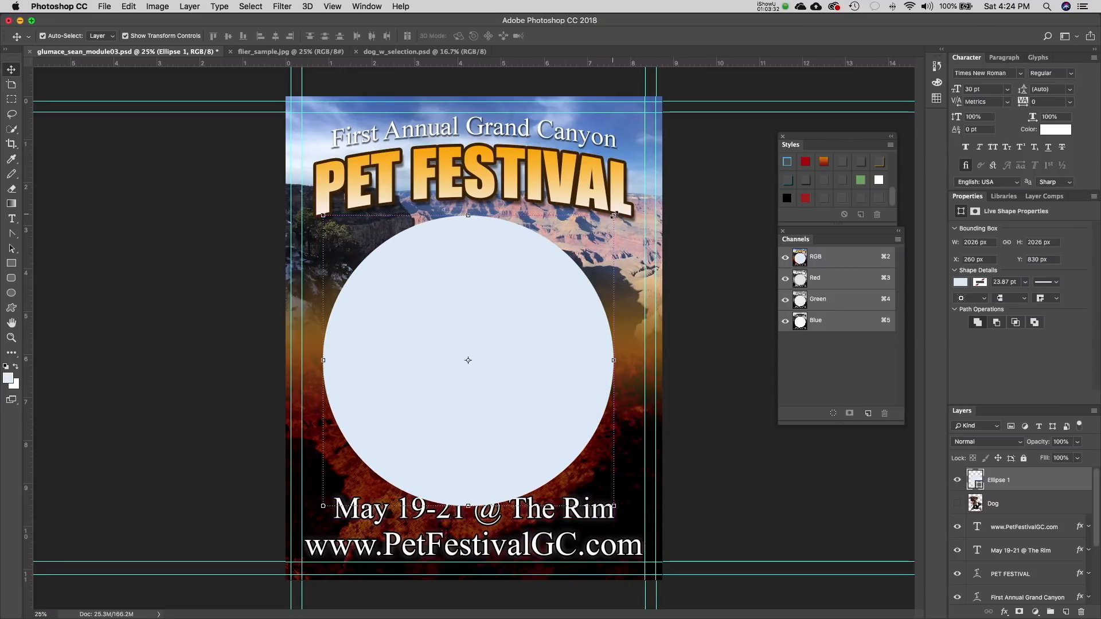
- Scale the circle down to about 1860 px and center it between the title and the date, at about X 380, Y 830 px
{"action": "left_click_drag", "start_coordinate": [614, 216], "coordinate": [585, 240]}
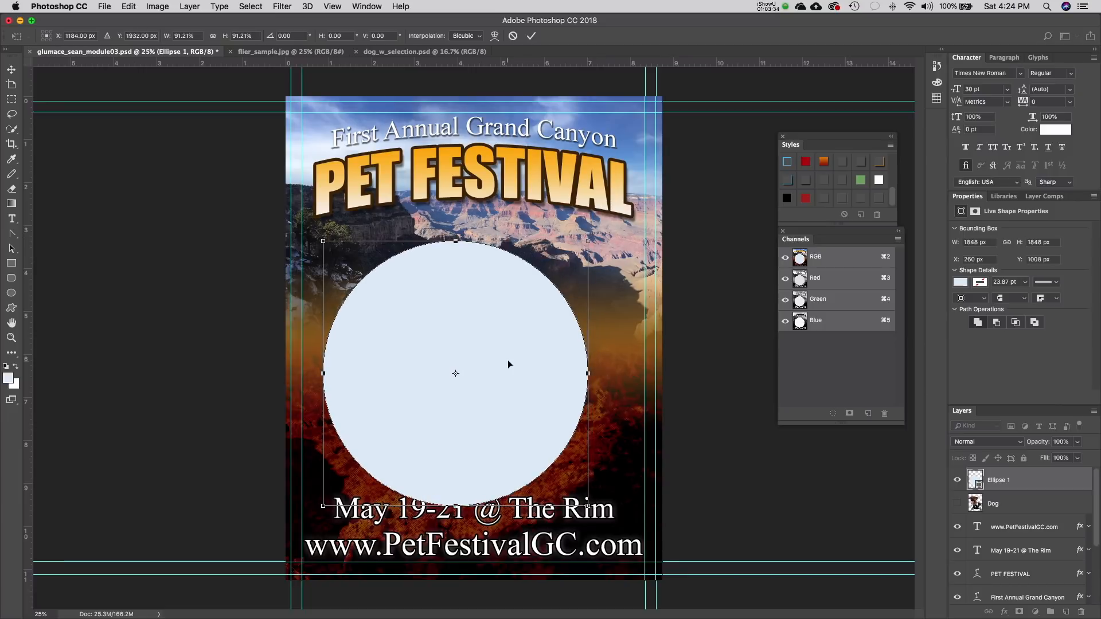
{"action": "left_click_drag", "start_coordinate": [508, 362], "coordinate": [527, 340]}
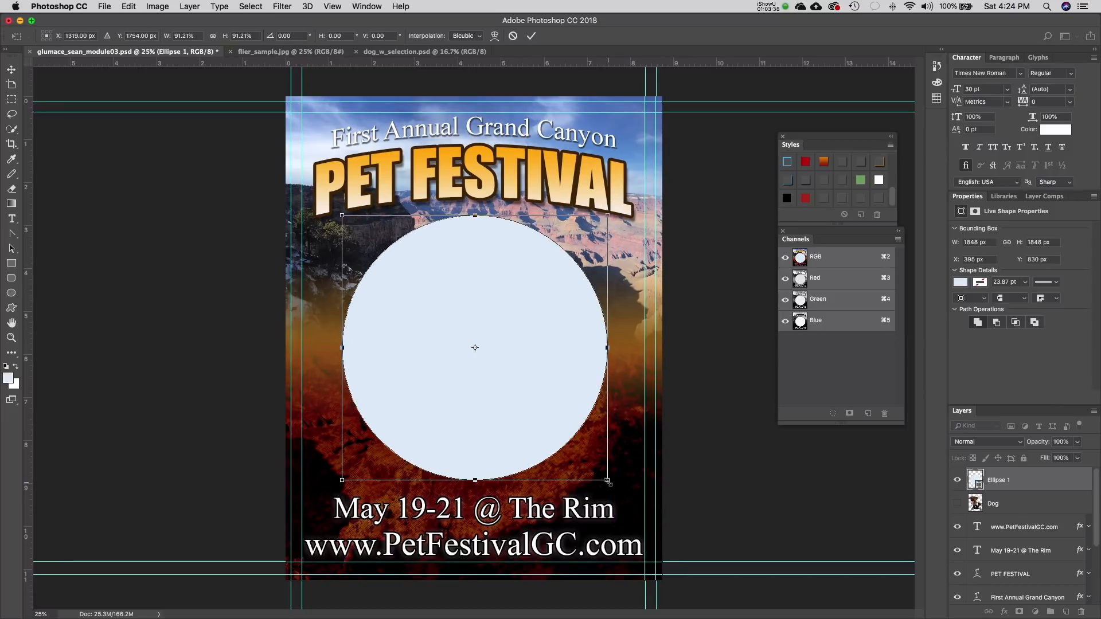
{"action": "left_click_drag", "start_coordinate": [607, 480], "coordinate": [604, 490]}
{"action": "key", "text": "Return"}
{"action": "left_click_drag", "start_coordinate": [528, 363], "coordinate": [526, 360]}
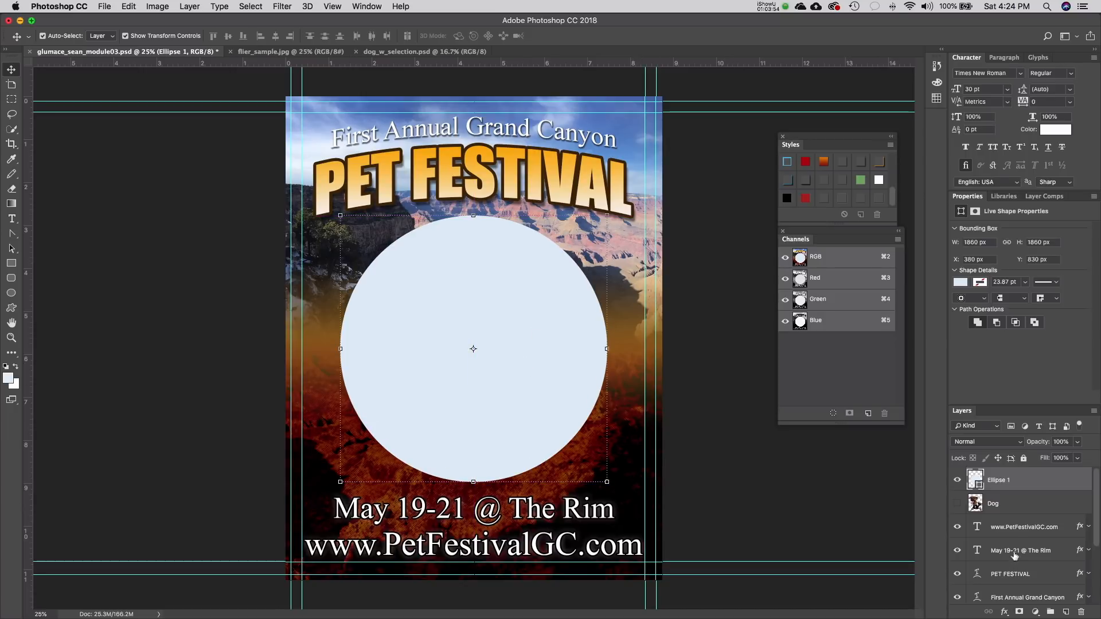
- Rename the ellipse layer Circle Background
{"action": "double_click", "coordinate": [1004, 479]}
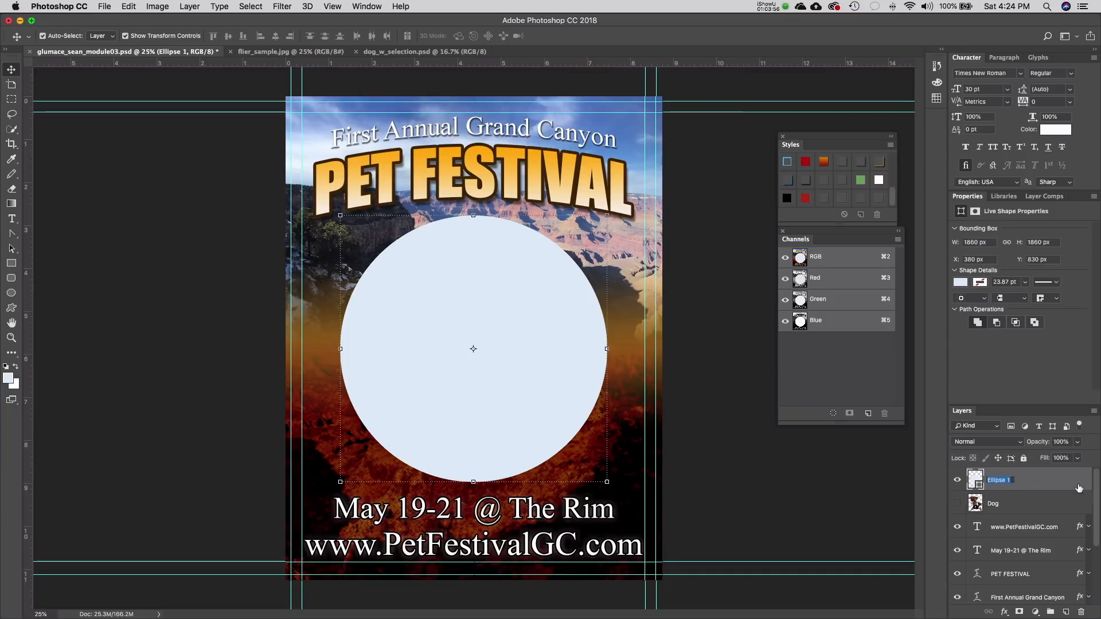
{"action": "type", "text": "Circle Background"}
{"action": "key", "text": "Return"}
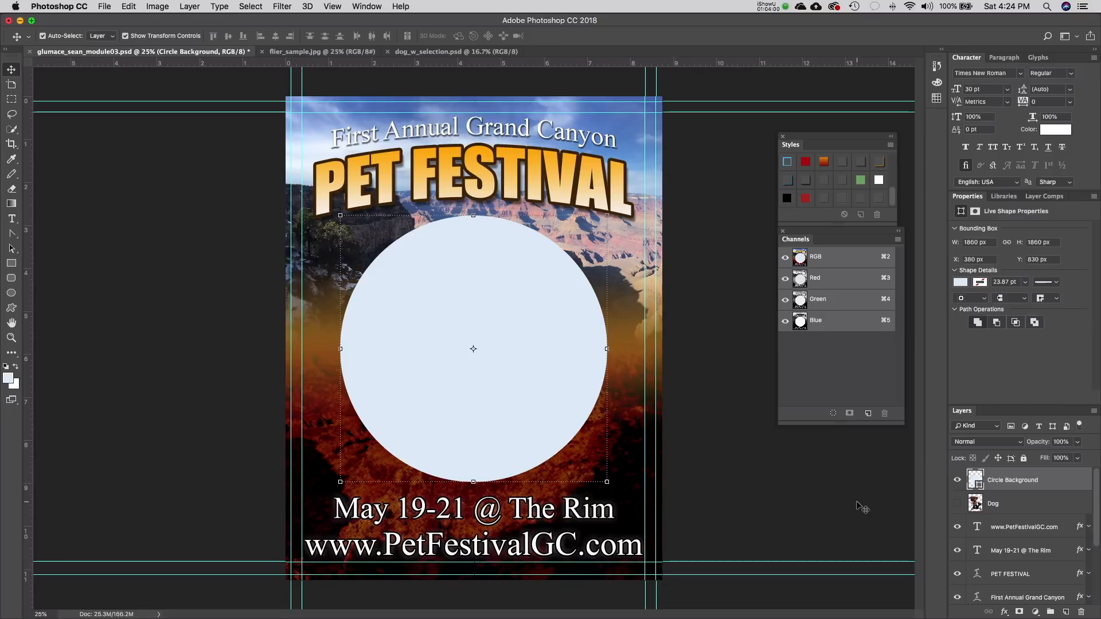
- Show the Dog layer and move it above Circle Background in the layer order
{"action": "left_click", "coordinate": [958, 504]}
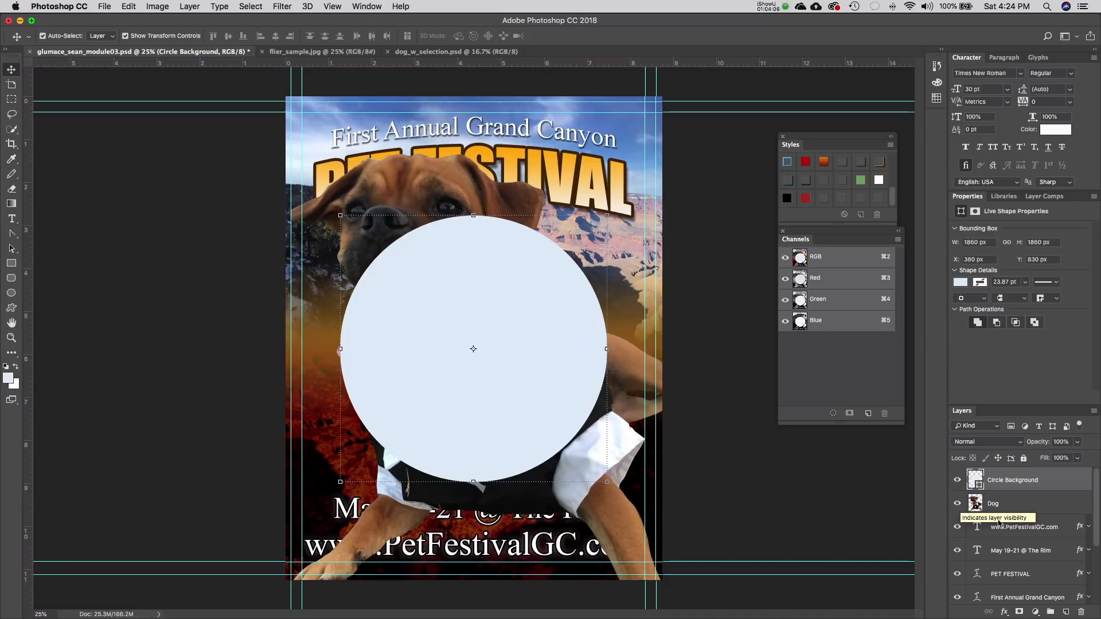
{"action": "left_click_drag", "start_coordinate": [982, 503], "coordinate": [1004, 475]}
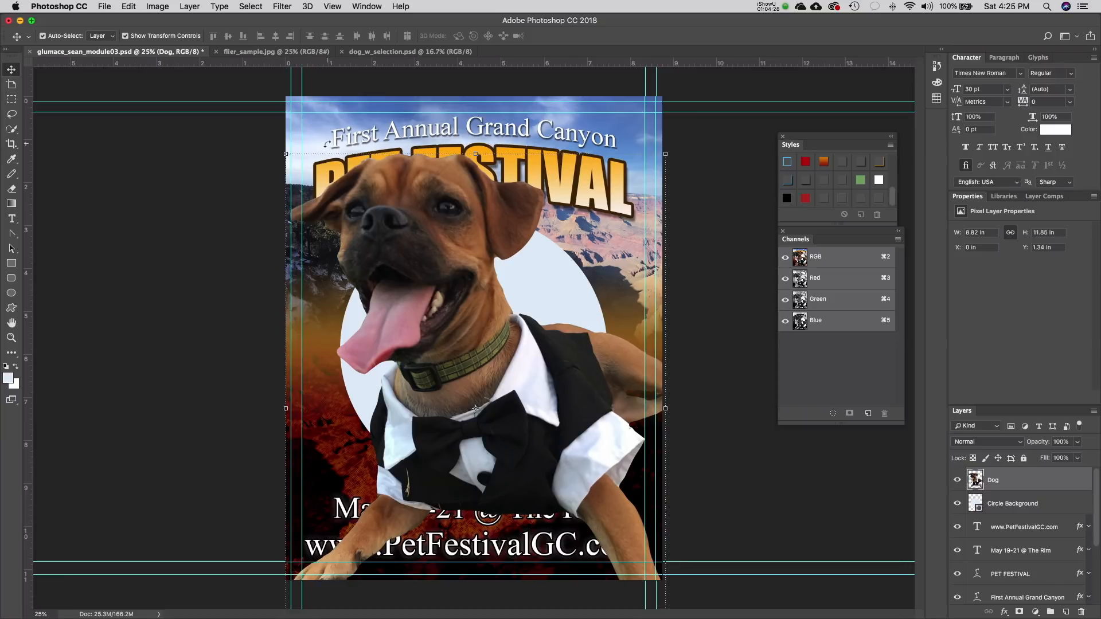
- Scale the dog down to about 38% and move it to the middle of the circle
{"action": "left_click", "coordinate": [285, 154]}
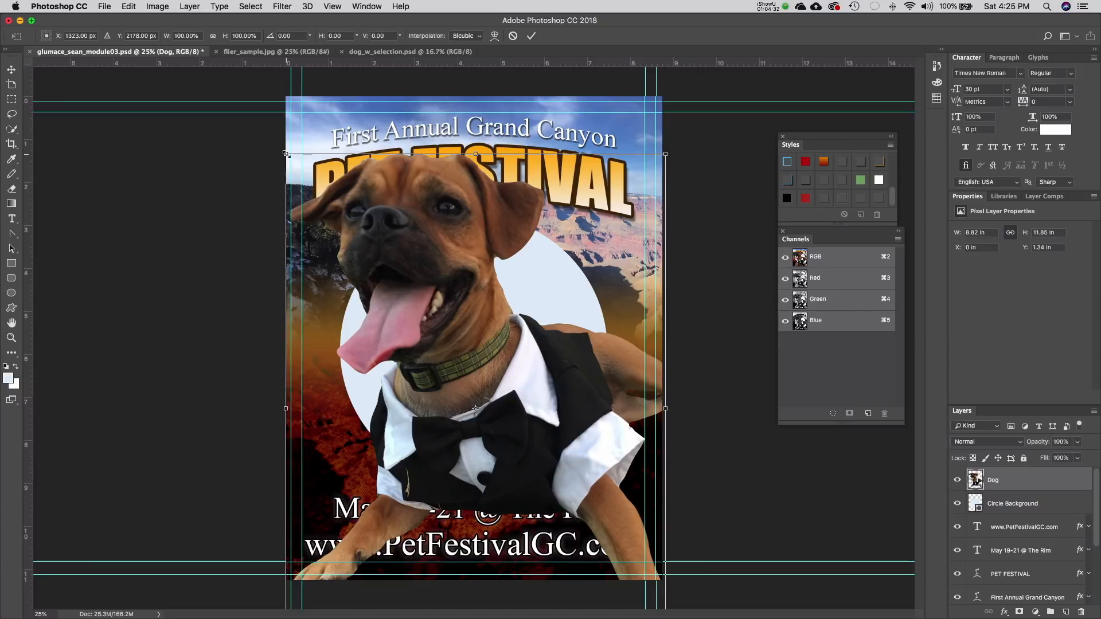
{"action": "left_click_drag", "start_coordinate": [286, 154], "coordinate": [536, 465]}
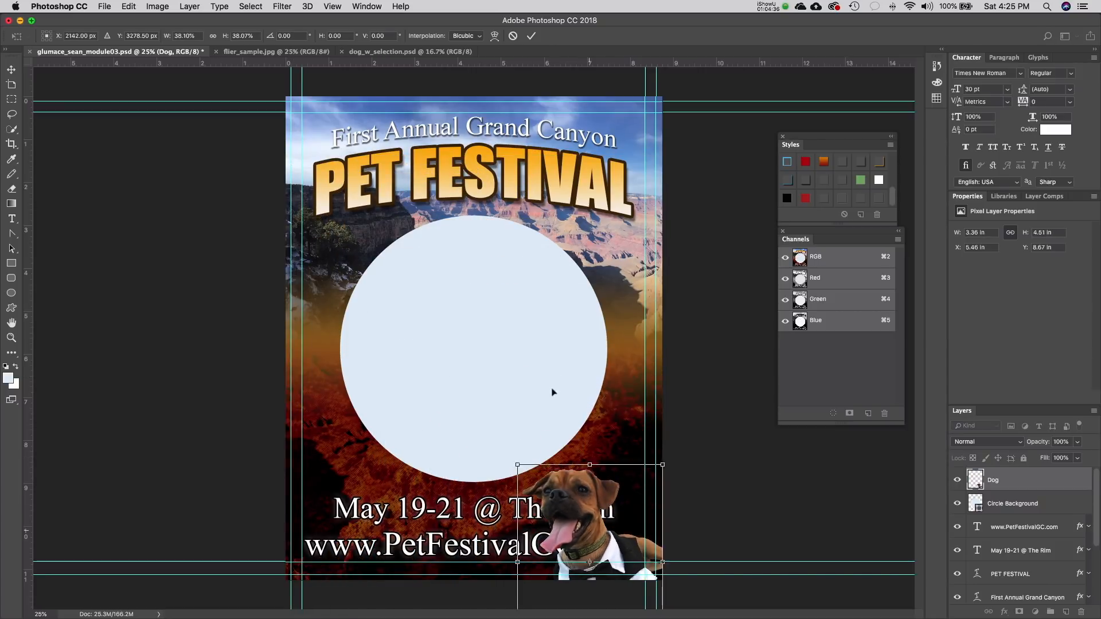
{"action": "left_click_drag", "start_coordinate": [596, 531], "coordinate": [478, 315]}
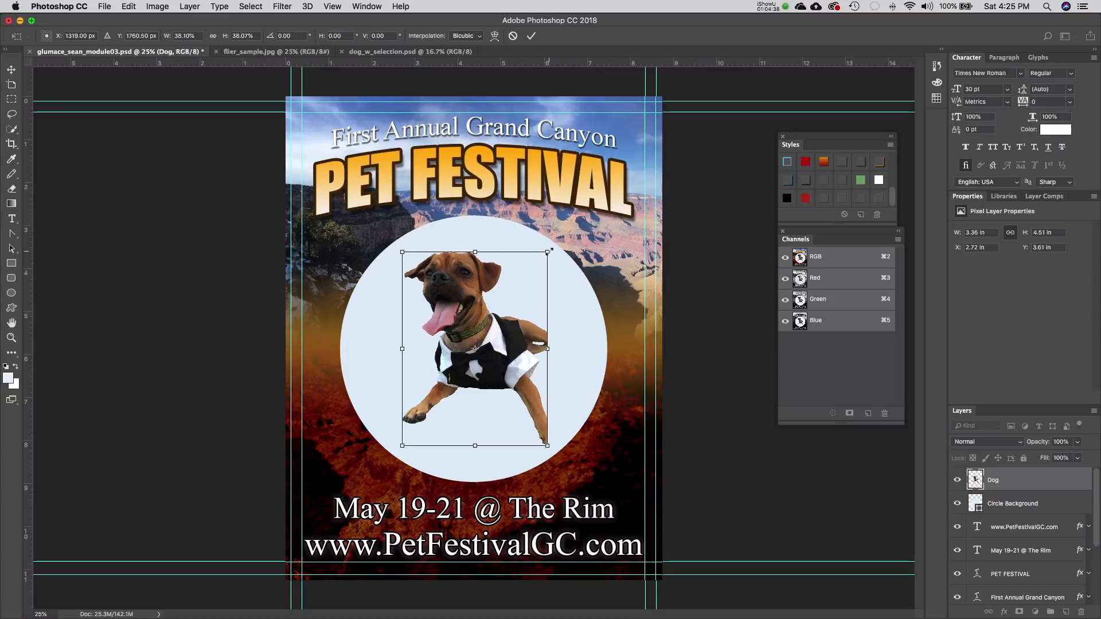
- Shrink the dog further, apply the transform, and enlarge it again to about 8.8 by 11.85 in
{"action": "left_click_drag", "start_coordinate": [547, 251], "coordinate": [332, 156]}
{"action": "key", "text": "Return"}
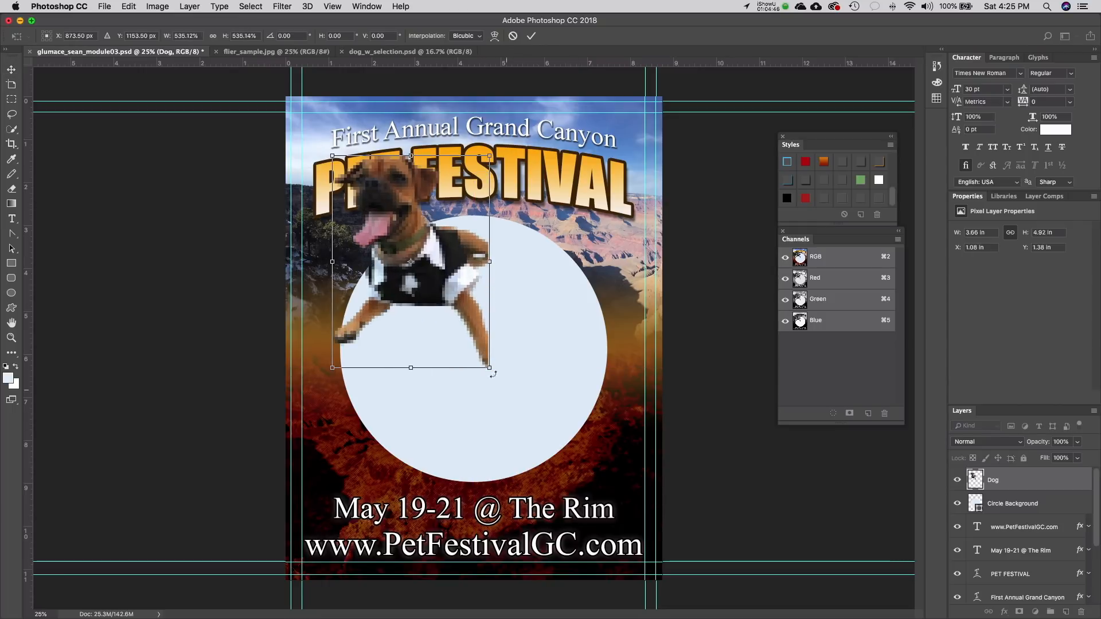
{"action": "left_click_drag", "start_coordinate": [489, 367], "coordinate": [710, 607]}
{"action": "key", "text": "Return"}
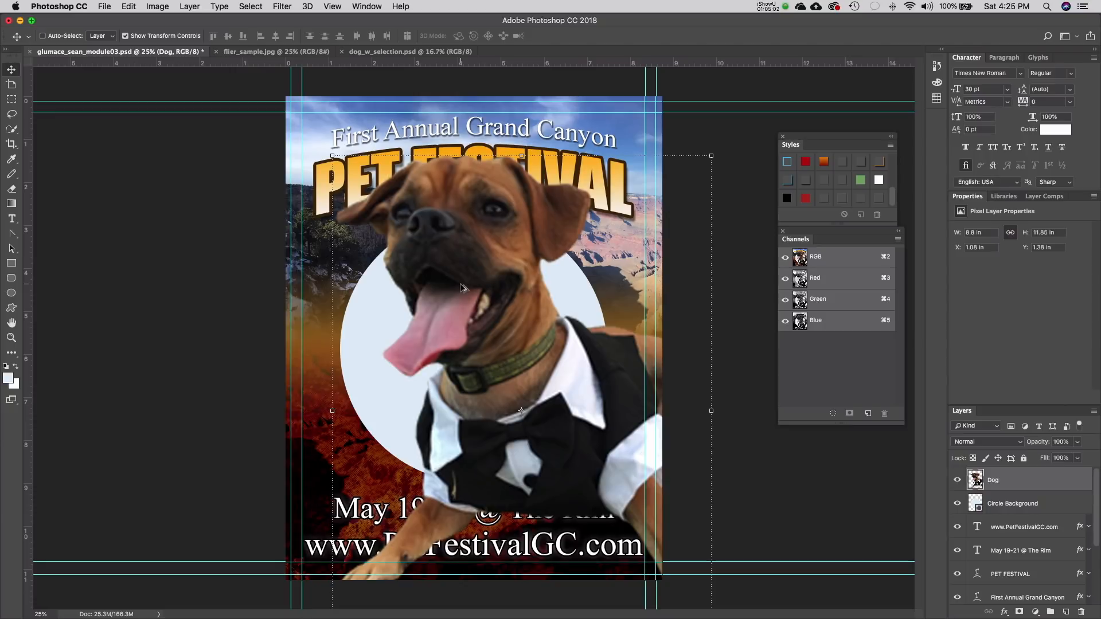
- Undo the dog's scaling and moving, back to its full-size placement
{"action": "left_click", "coordinate": [153, 4]}
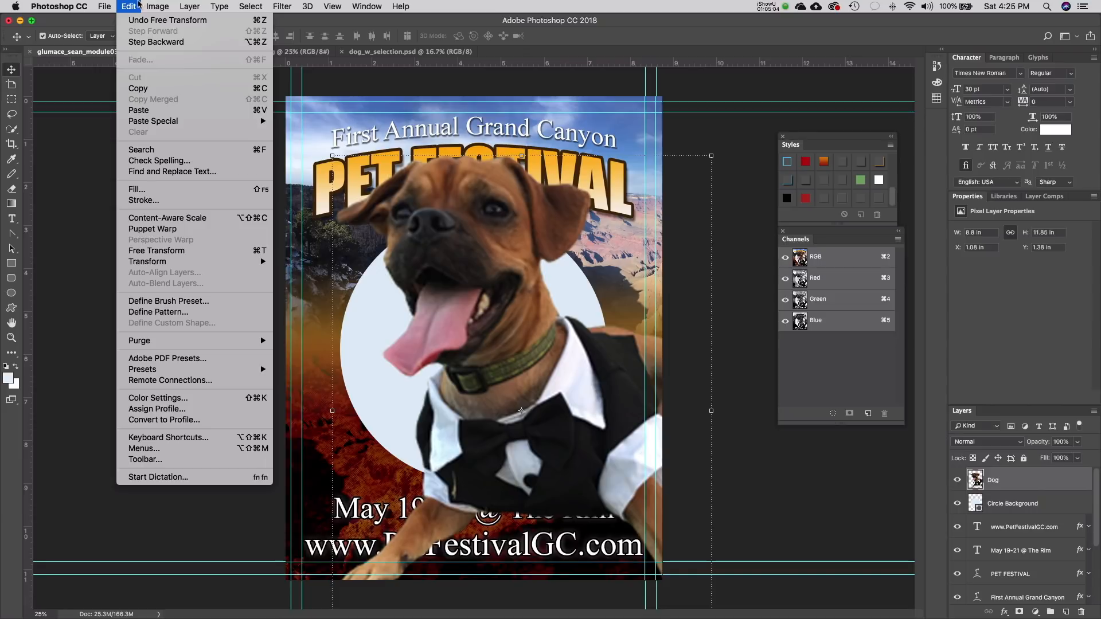
{"action": "left_click", "coordinate": [136, 20]}
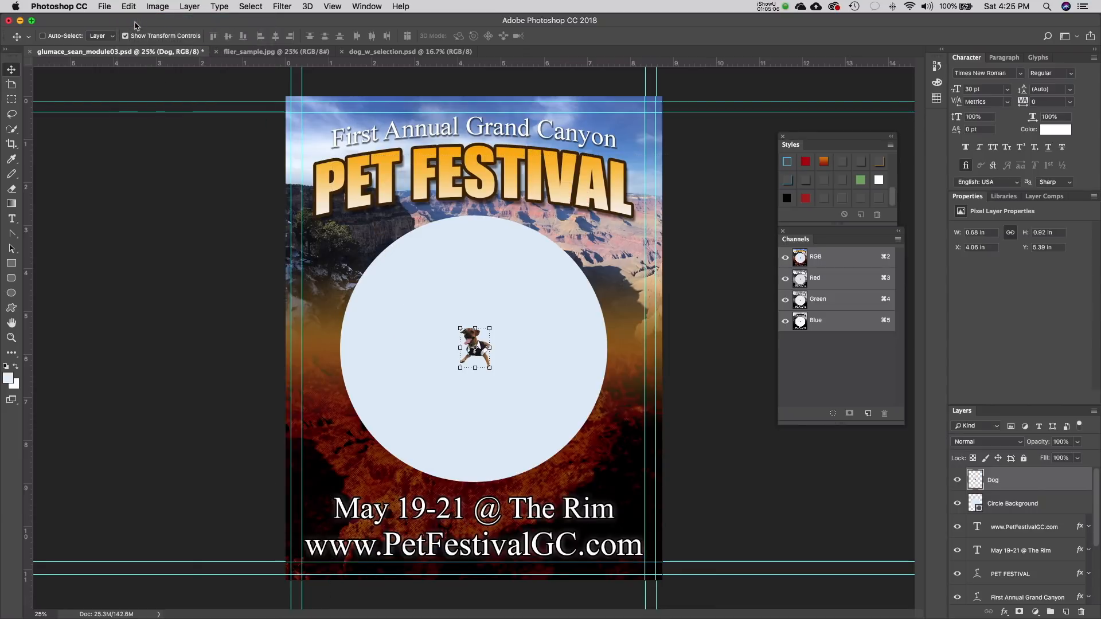
{"action": "key", "text": "super+alt+z"}
{"action": "key", "text": "super+alt+z"}
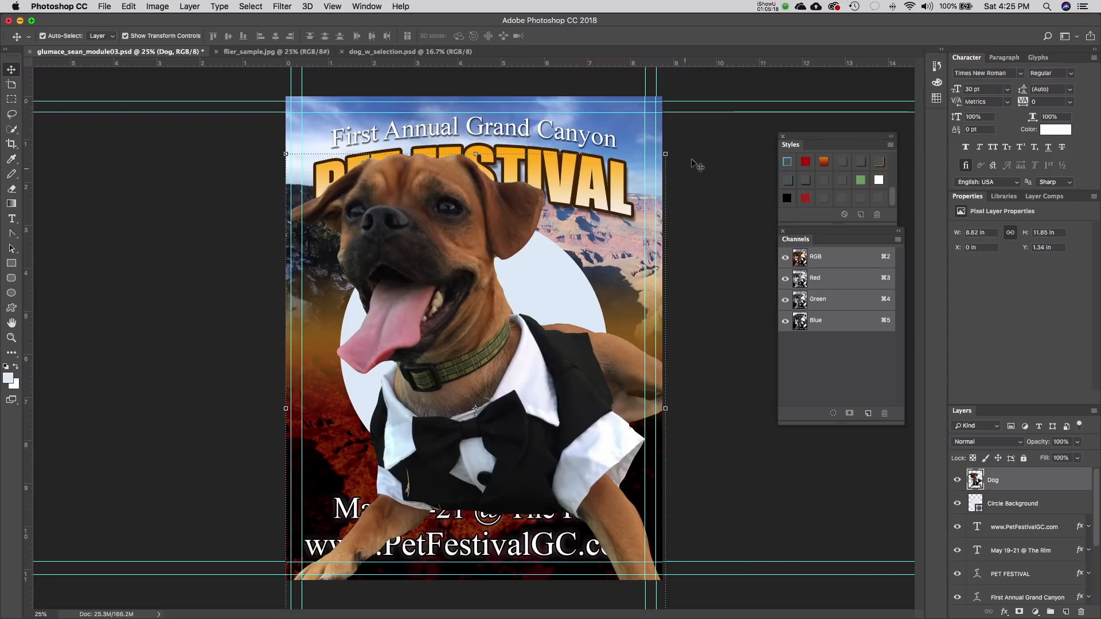
- Step through the recent history states and return the flyer to the Layer Order state
{"action": "left_click", "coordinate": [365, 7]}
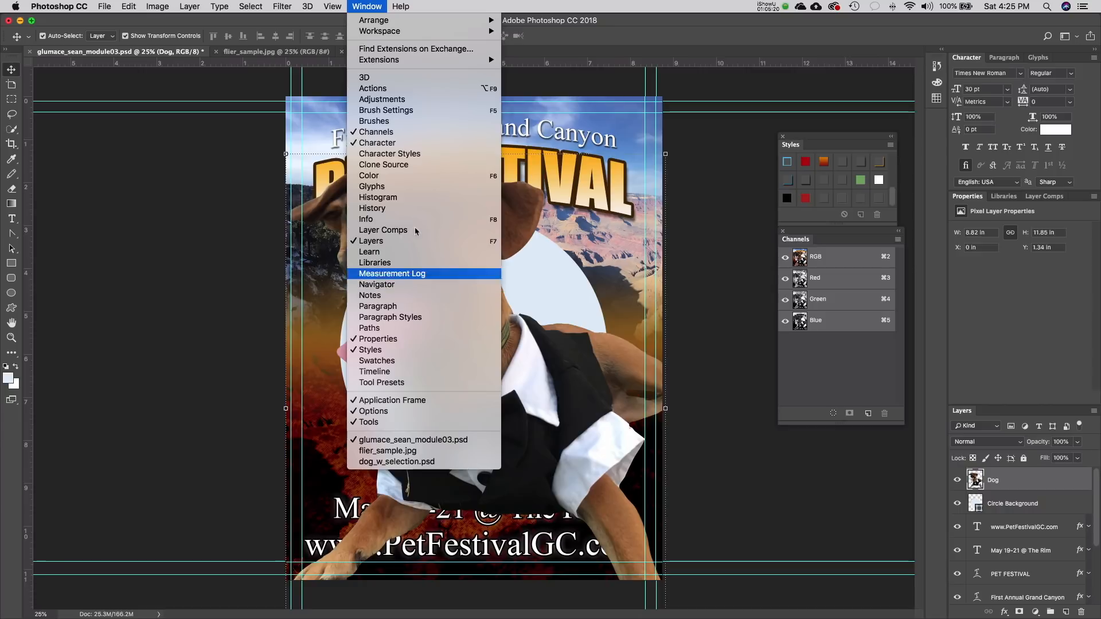
{"action": "left_click", "coordinate": [378, 208]}
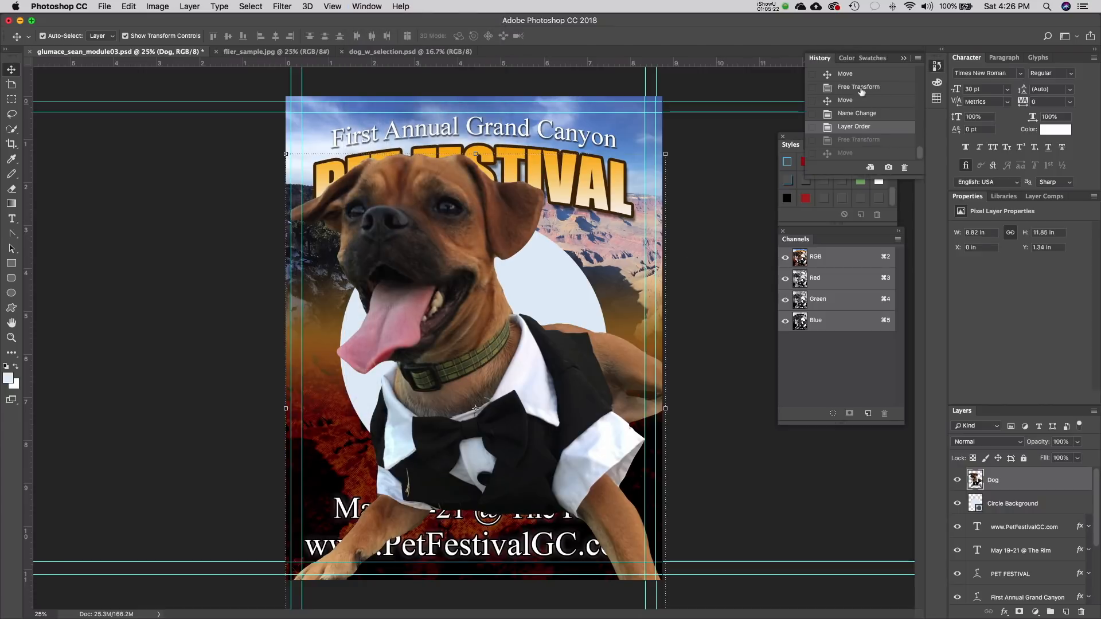
{"action": "left_click", "coordinate": [840, 114]}
{"action": "left_click", "coordinate": [841, 131]}
{"action": "left_click", "coordinate": [839, 141]}
{"action": "left_click", "coordinate": [837, 154]}
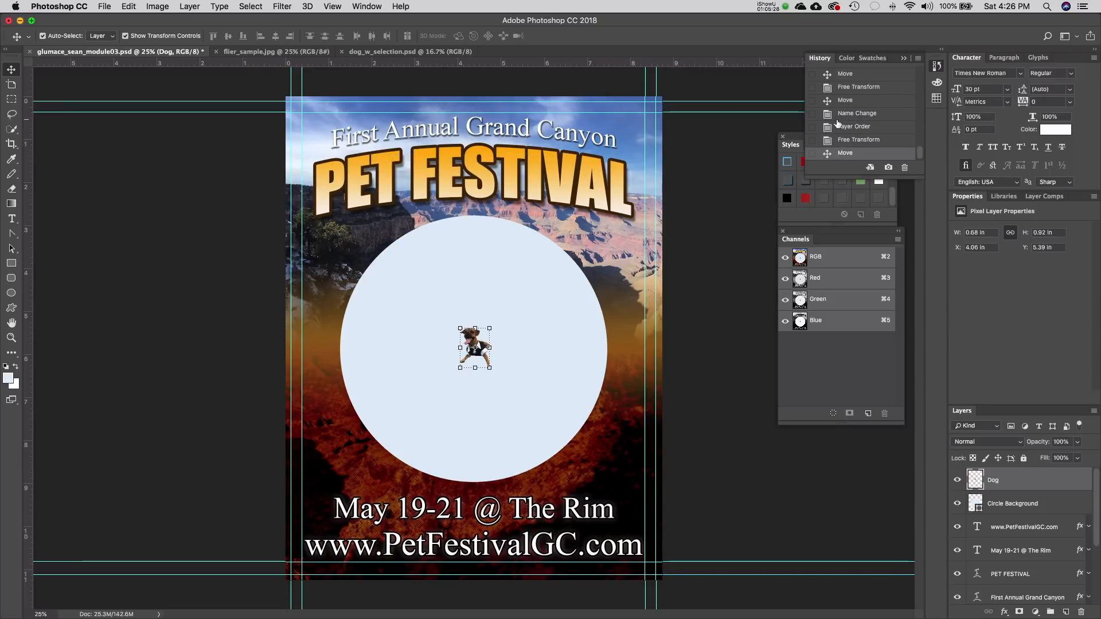
{"action": "left_click", "coordinate": [839, 126]}
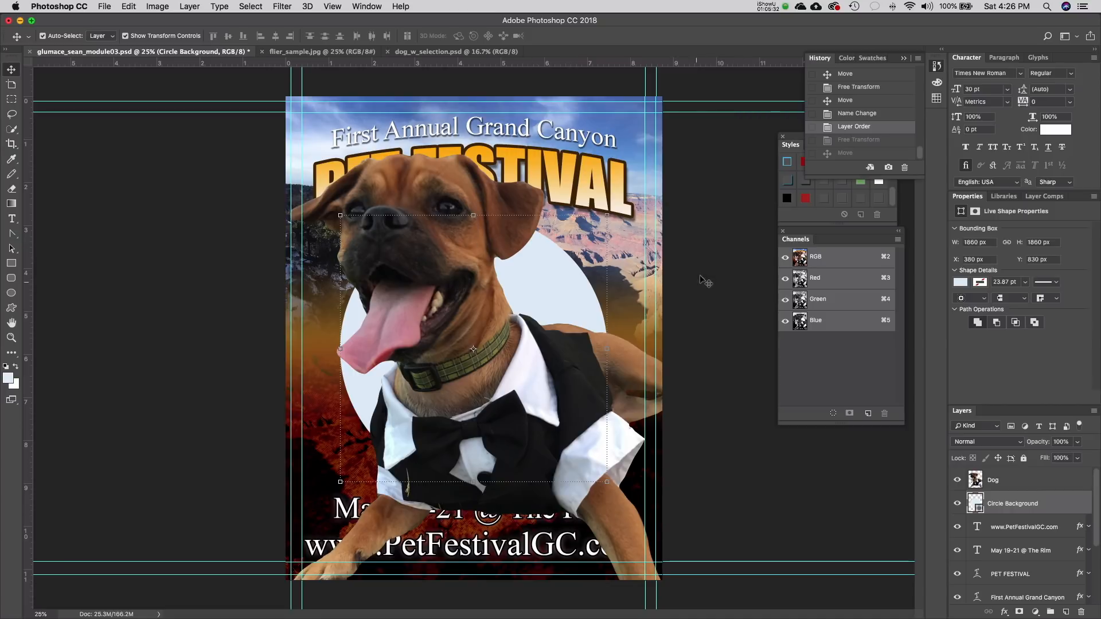
{"action": "left_click", "coordinate": [820, 59]}
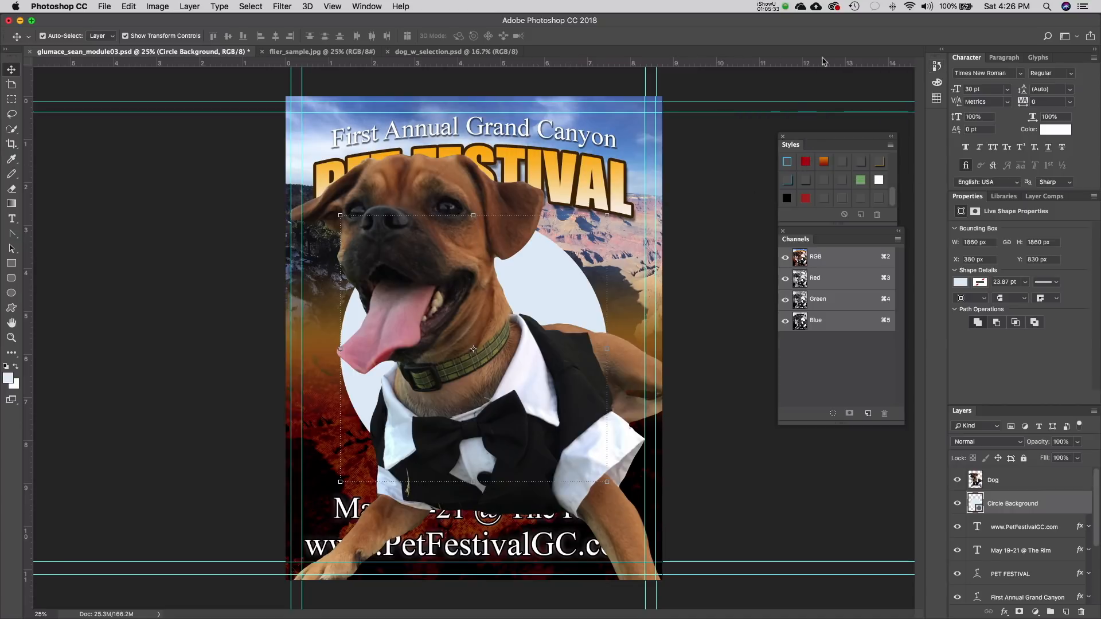
- Select the Dog layer and convert it to a smart object
{"action": "left_click", "coordinate": [681, 208]}
{"action": "left_click", "coordinate": [448, 273]}
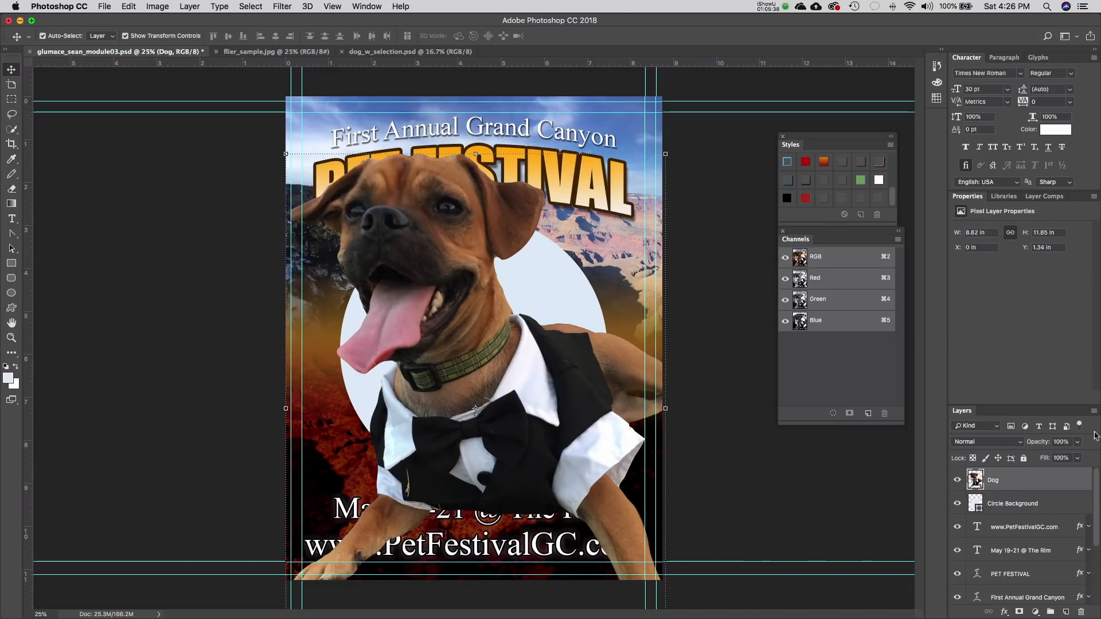
{"action": "right_click", "coordinate": [1028, 479]}
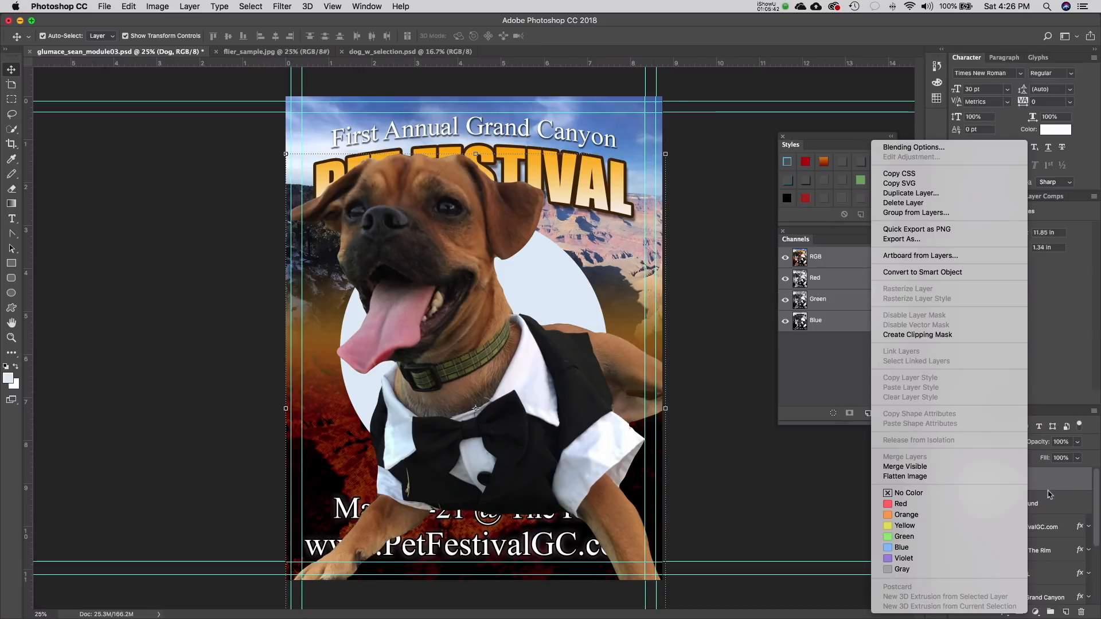
{"action": "left_click", "coordinate": [1094, 412]}
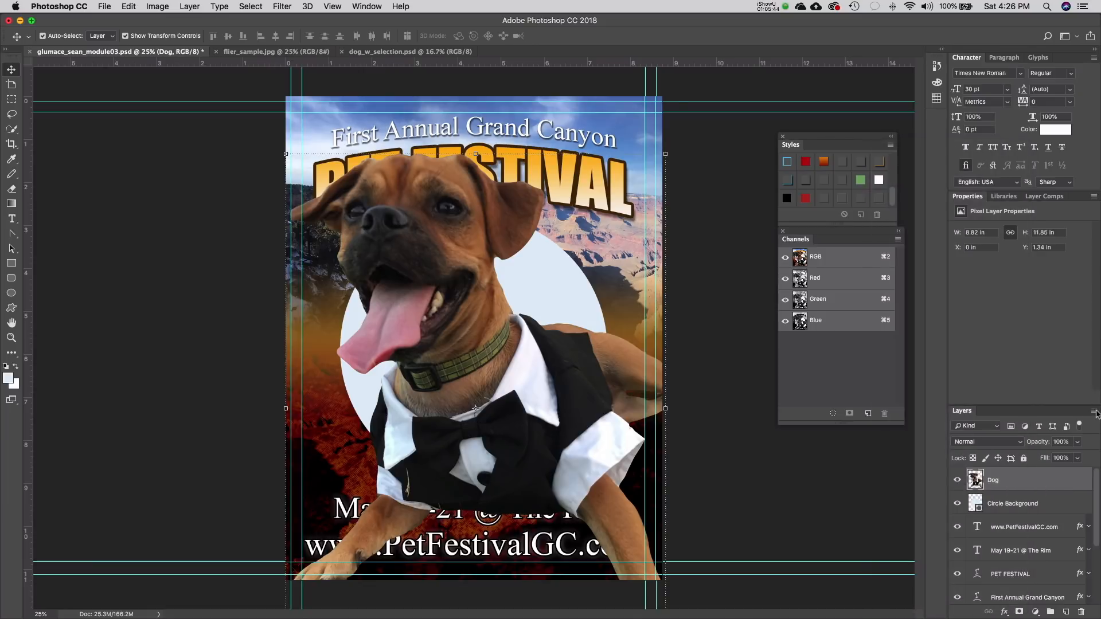
{"action": "left_click", "coordinate": [1094, 412]}
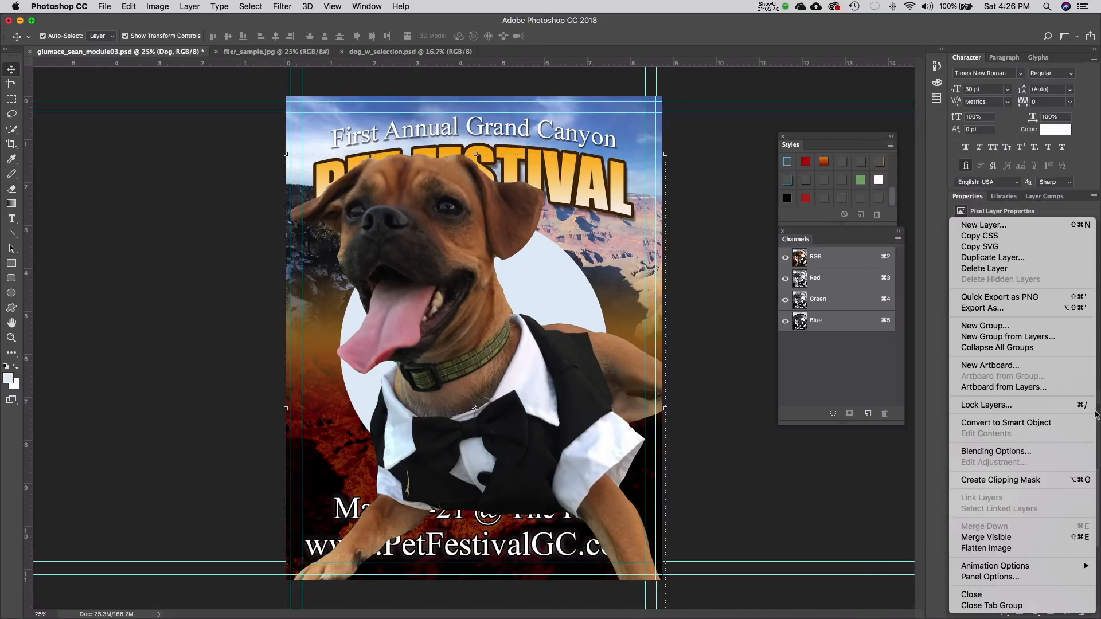
{"action": "left_click", "coordinate": [1020, 428]}
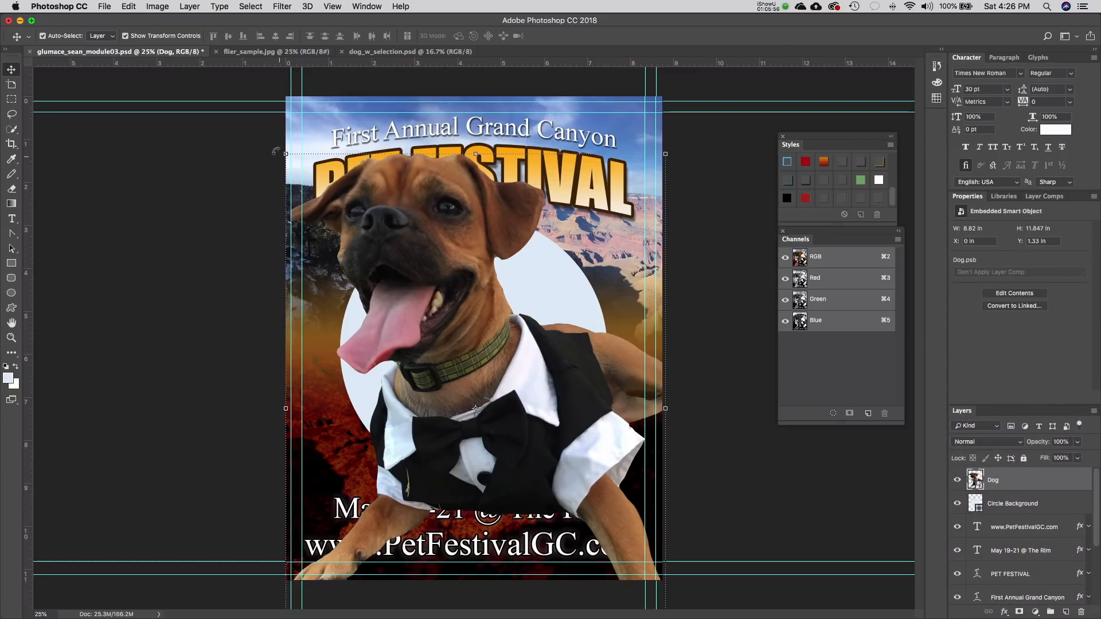
- Scale the dog smart object to about 3.85 by 5.16 in and move it into the circle, at about X 2.44, Y 3.28 in
{"action": "left_click_drag", "start_coordinate": [285, 154], "coordinate": [529, 422]}
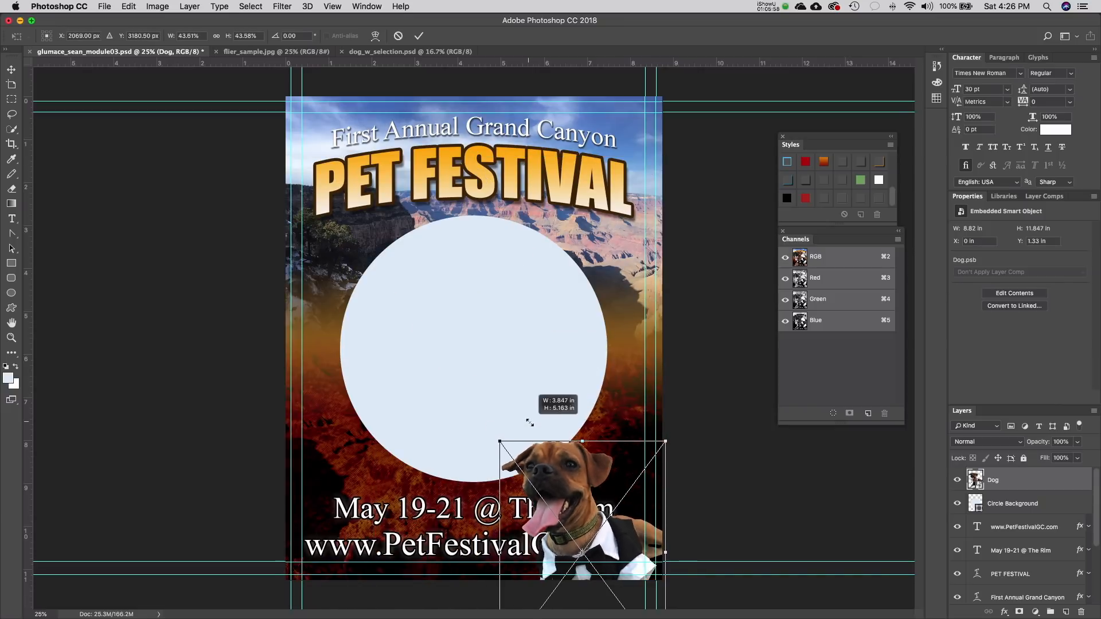
{"action": "key", "text": "Return"}
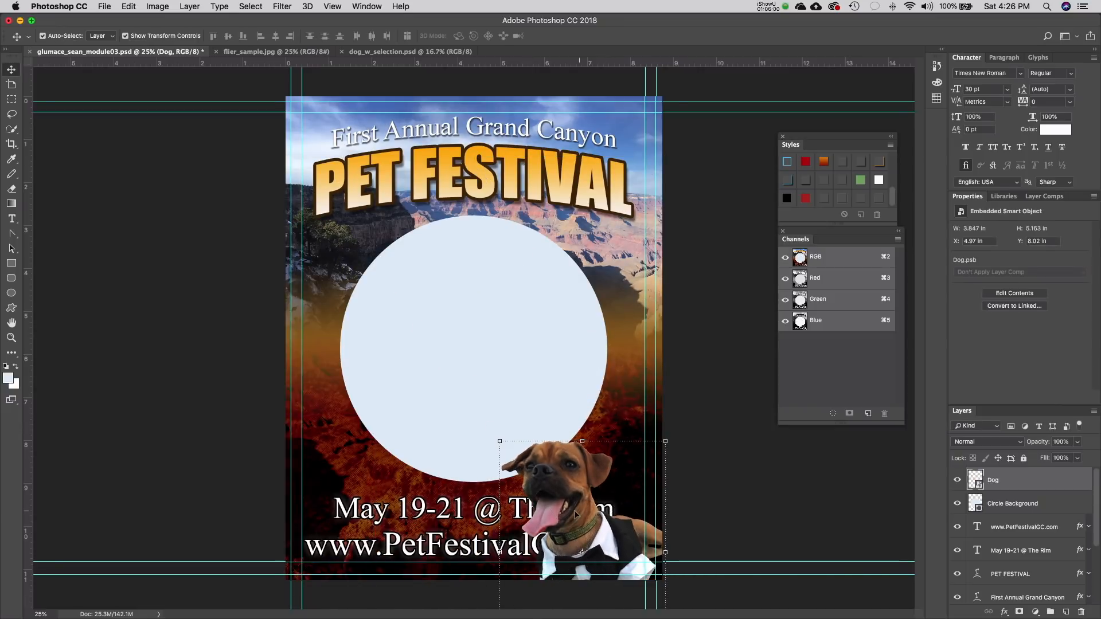
{"action": "left_click_drag", "start_coordinate": [573, 510], "coordinate": [464, 310]}
{"action": "key", "text": "ctrl+t"}
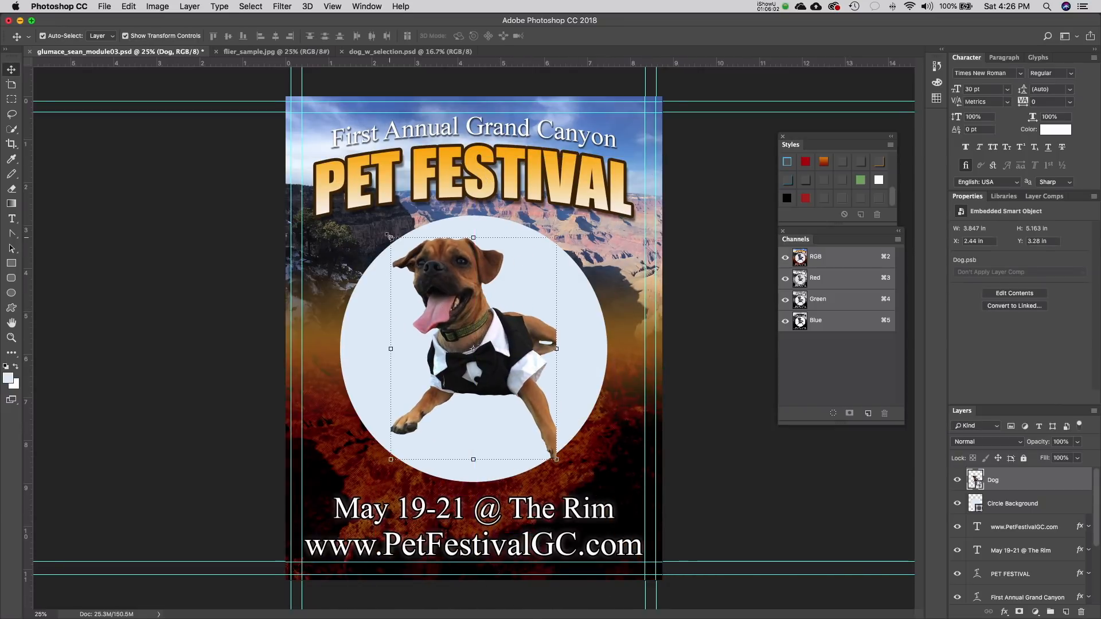
- Enlarge the dog smart object to about 7.9 by 10.6 in, at about X 0.96, Y 1.3 in
{"action": "left_click_drag", "start_coordinate": [390, 235], "coordinate": [327, 152]}
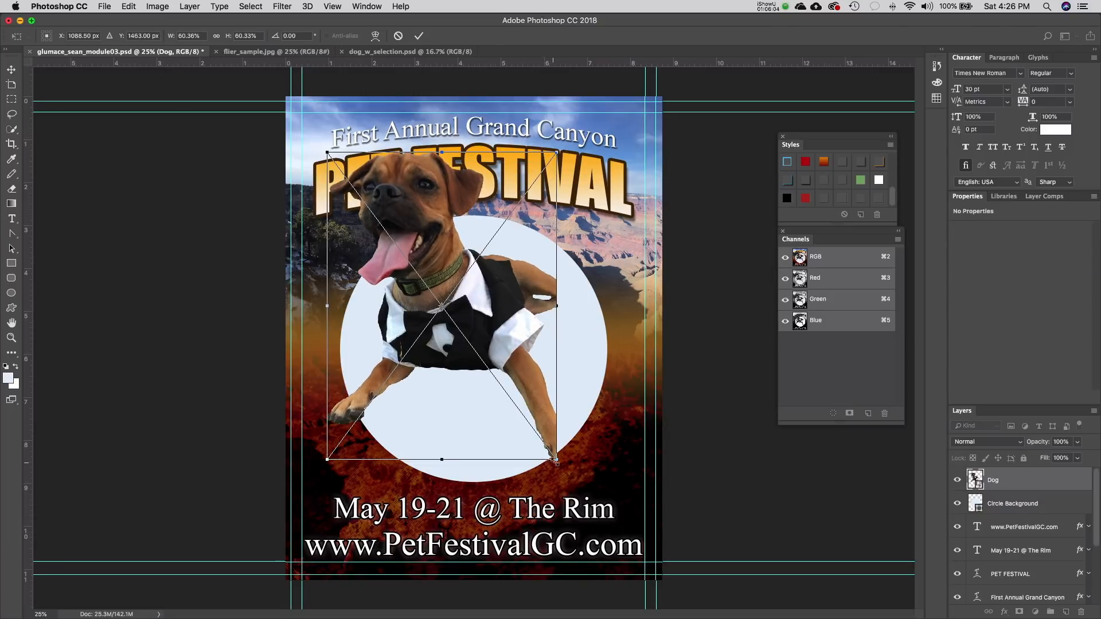
{"action": "left_click_drag", "start_coordinate": [555, 459], "coordinate": [725, 602]}
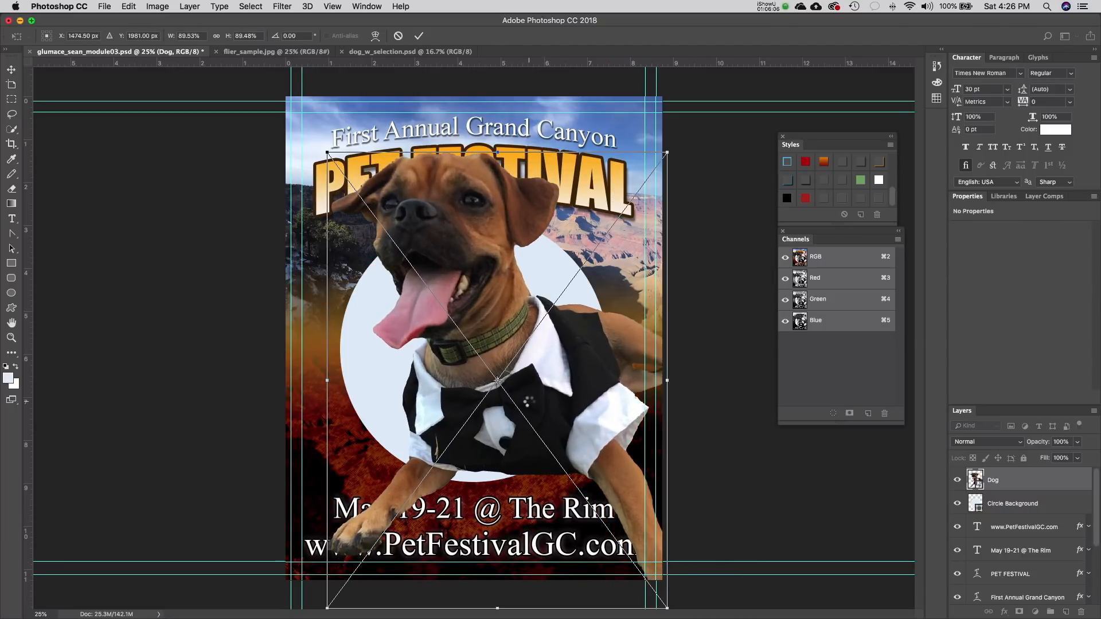
{"action": "key", "text": "Return"}
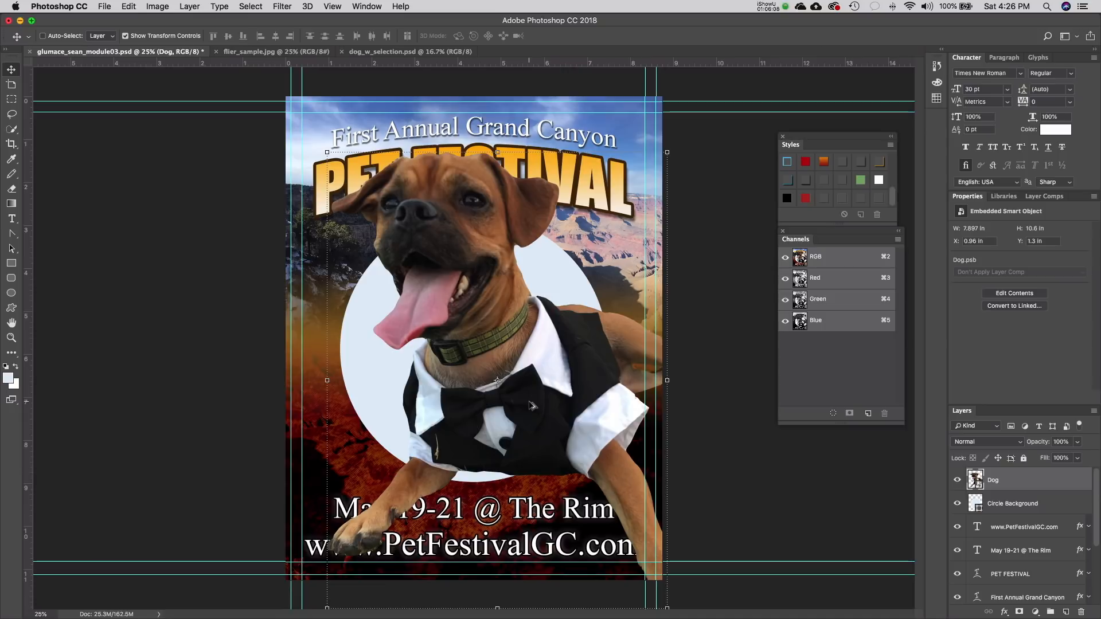
- Undo the dog smart object's scaling, back to its full-size placement across the flyer
{"action": "key", "text": "ctrl+alt+z"}
{"action": "key", "text": "ctrl+alt+z"}
{"action": "key", "text": "ctrl+shift+z"}
{"action": "key", "text": "ctrl+shift+z"}
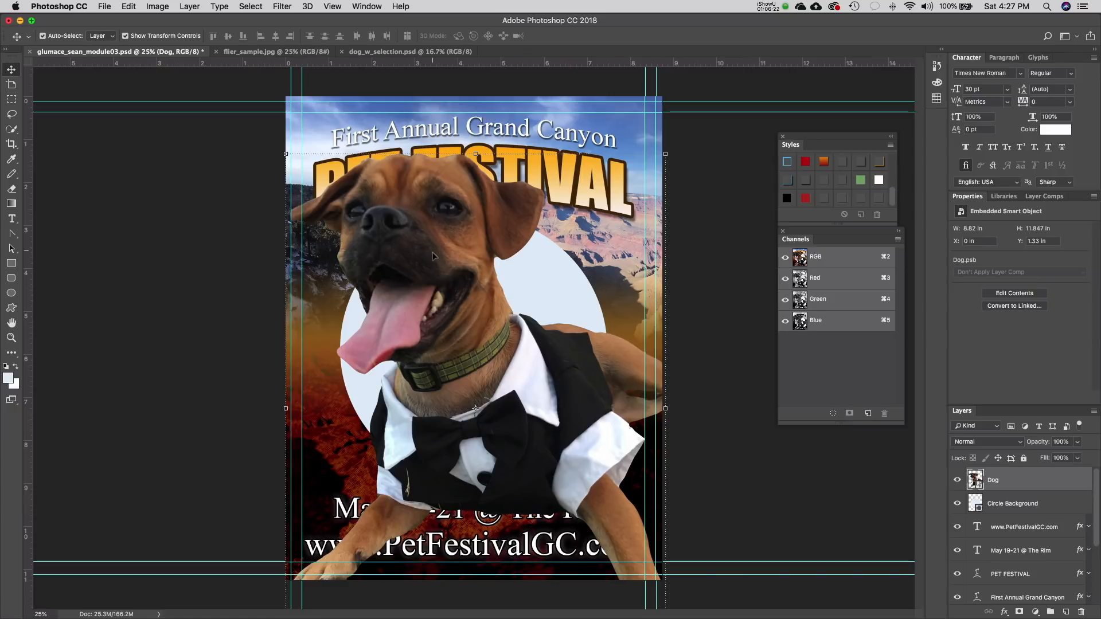
- Scale the dog smart object to about 7.08 by 9.51 in and position it over the circle, at about X 0.94, Y 2.63 in
{"action": "left_click_drag", "start_coordinate": [286, 154], "coordinate": [399, 306]}
{"action": "left_click_drag", "start_coordinate": [487, 359], "coordinate": [444, 306]}
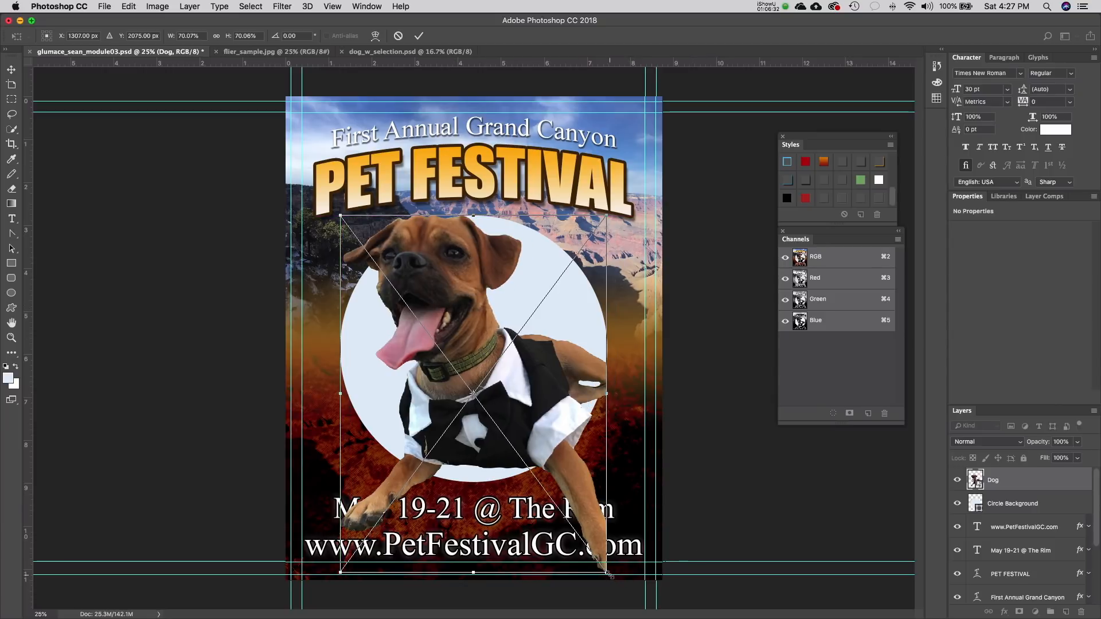
{"action": "left_click_drag", "start_coordinate": [609, 573], "coordinate": [645, 602]}
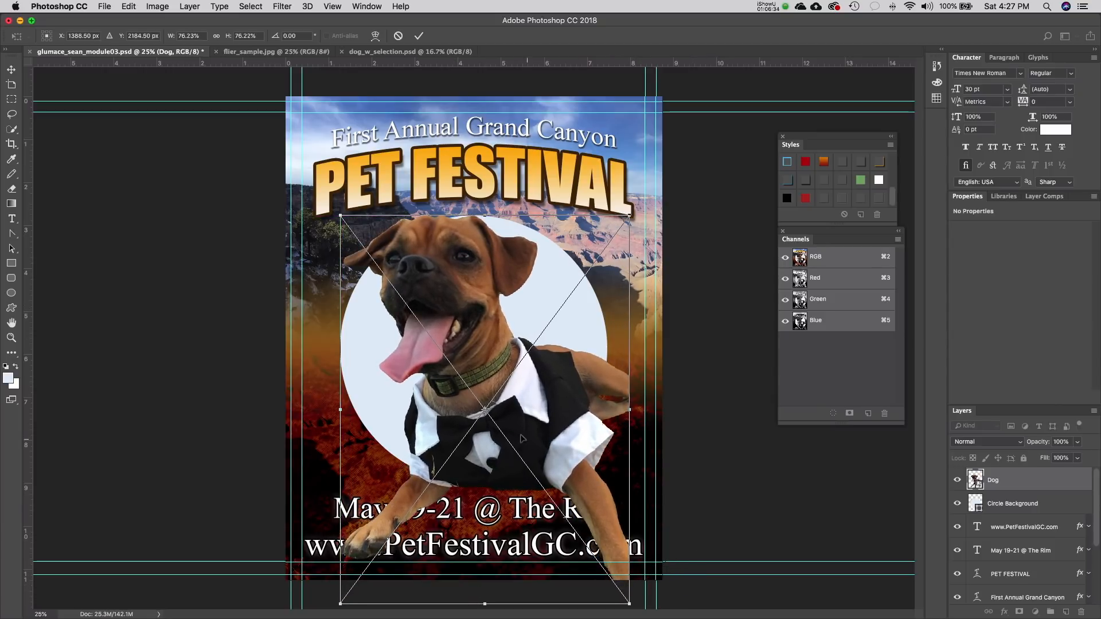
{"action": "left_click_drag", "start_coordinate": [528, 444], "coordinate": [518, 414]}
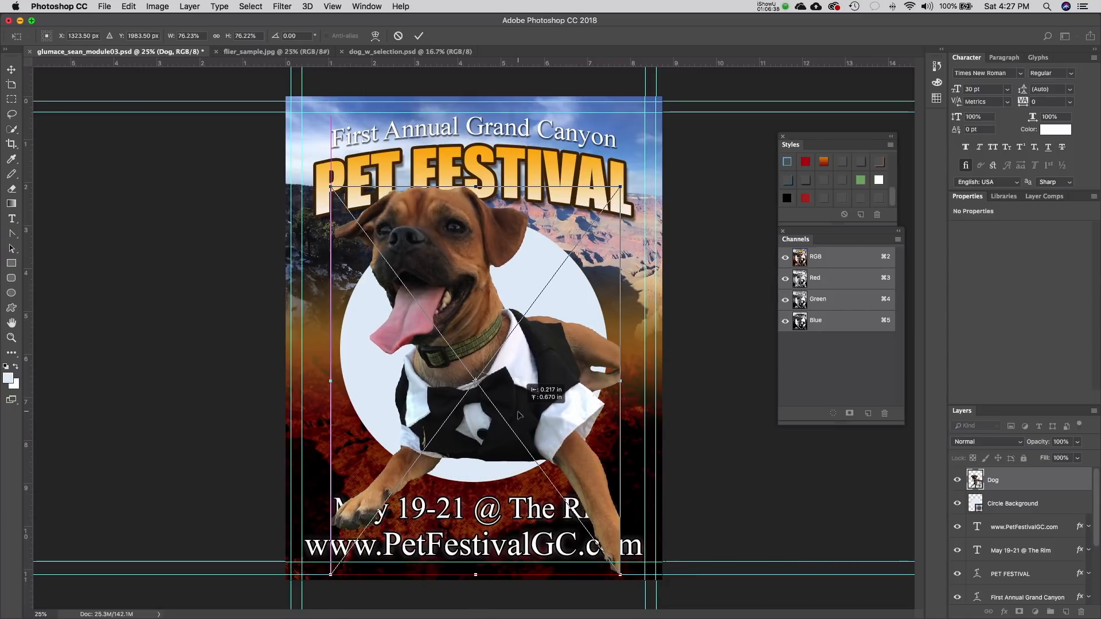
{"action": "left_click_drag", "start_coordinate": [624, 576], "coordinate": [638, 570]}
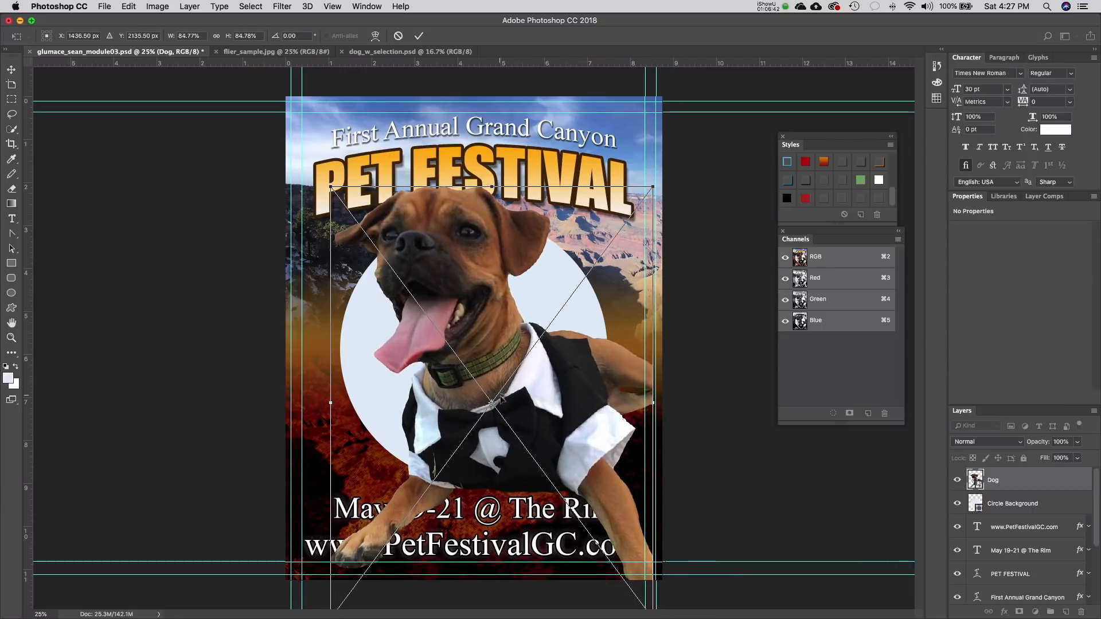
{"action": "left_click_drag", "start_coordinate": [500, 398], "coordinate": [494, 419]}
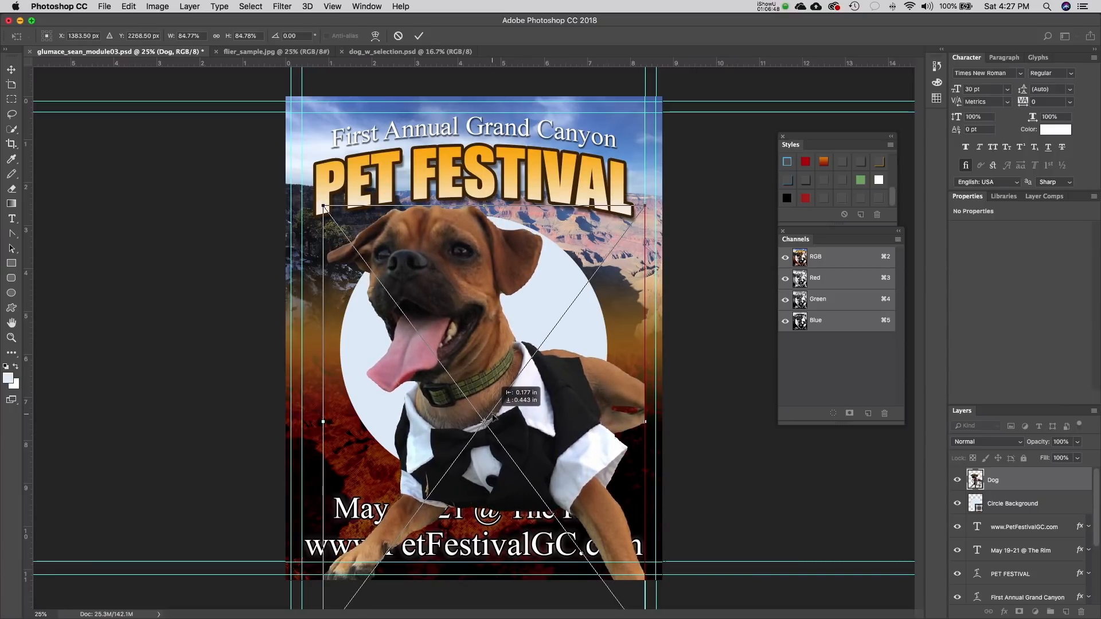
{"action": "left_click_drag", "start_coordinate": [322, 208], "coordinate": [340, 228]}
{"action": "left_click_drag", "start_coordinate": [465, 335], "coordinate": [453, 317]}
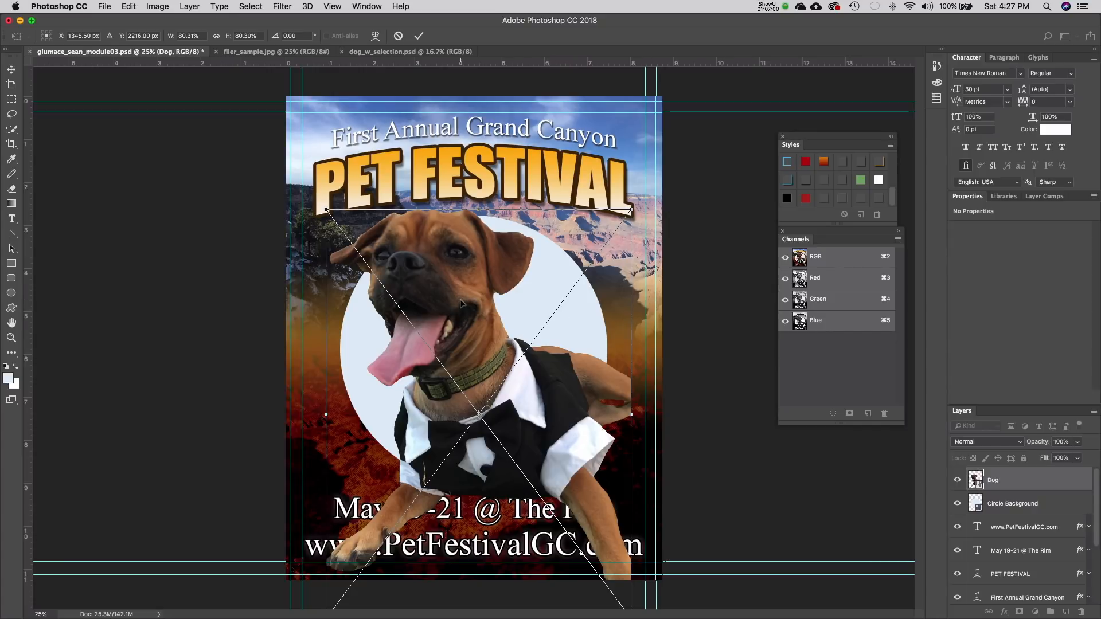
{"action": "key", "text": "Return"}
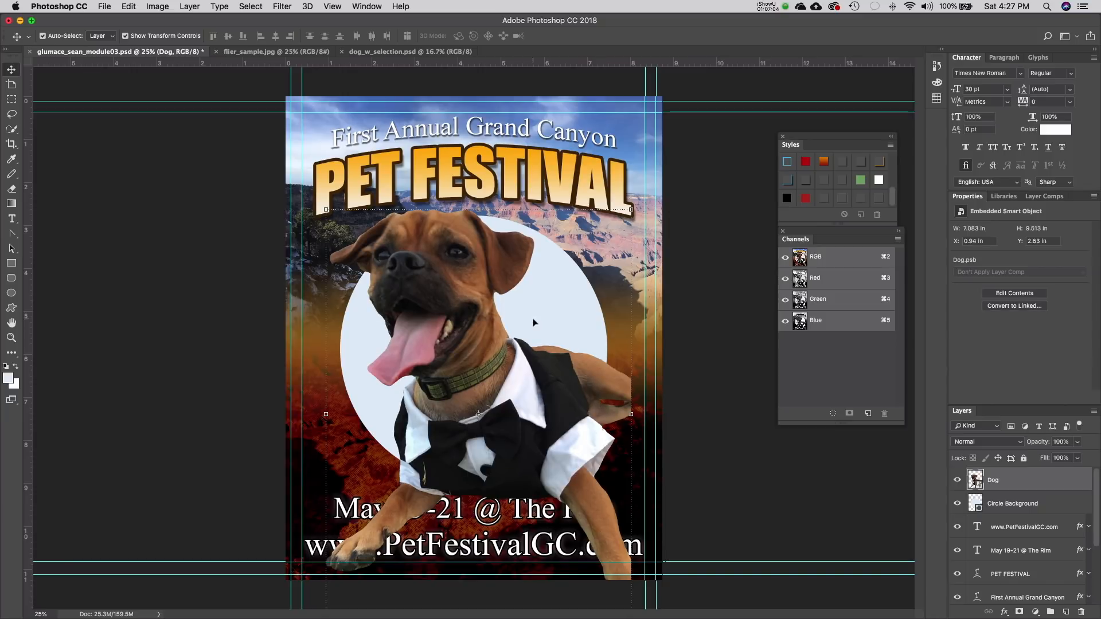
- Compare the dog's placement with flier_sample.jpg, return to the flyer and deselect its layer
{"action": "left_click", "coordinate": [396, 52]}
{"action": "left_click", "coordinate": [296, 52]}
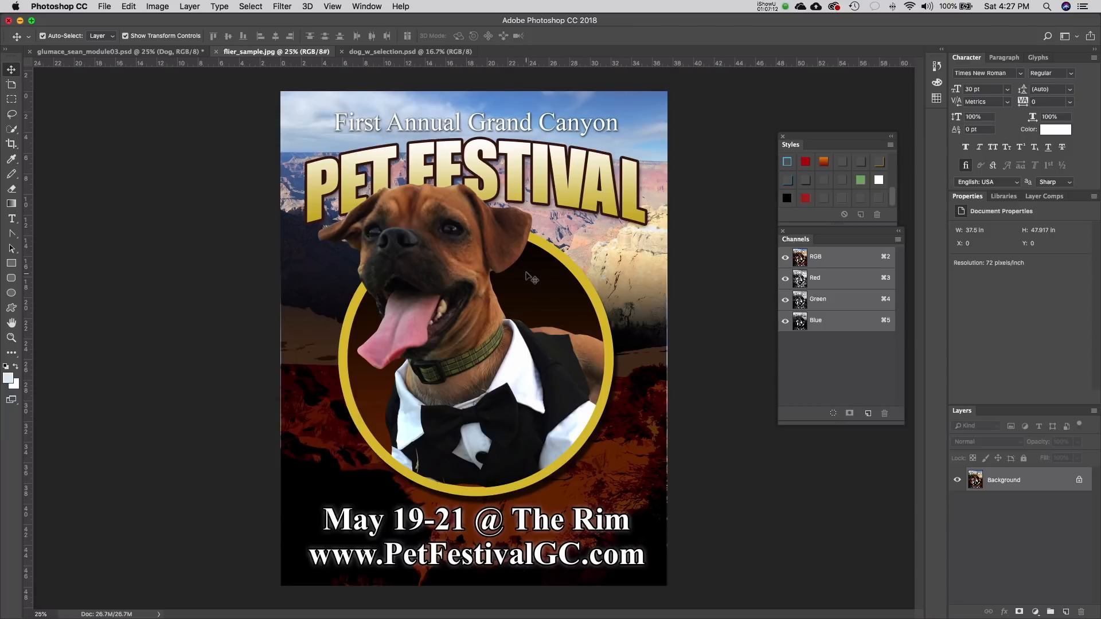
{"action": "left_click", "coordinate": [156, 54]}
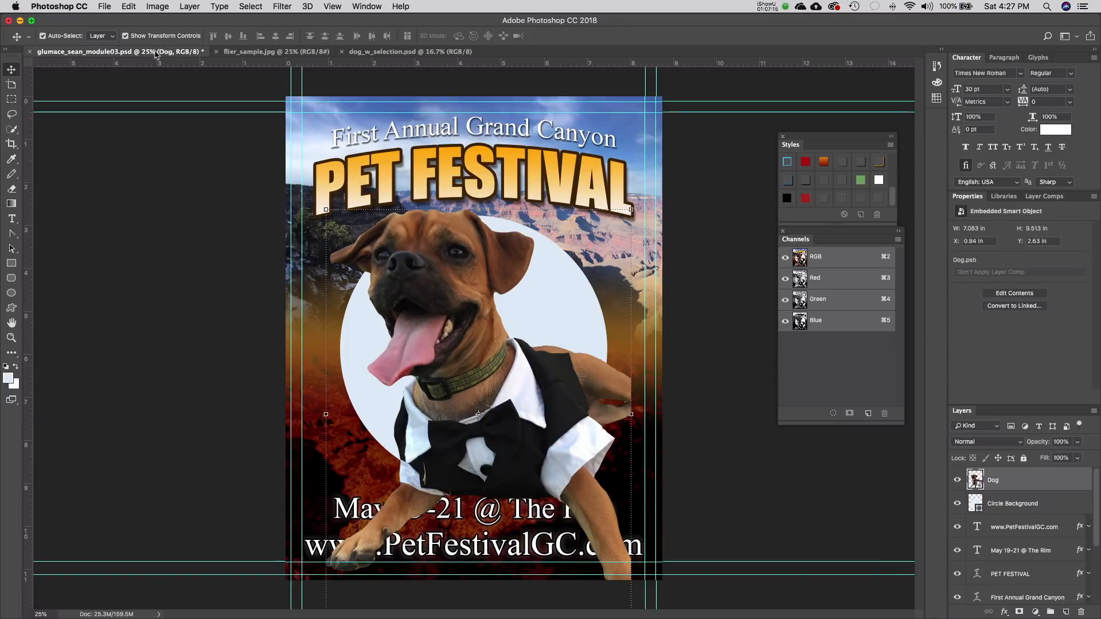
{"action": "left_click", "coordinate": [699, 373]}
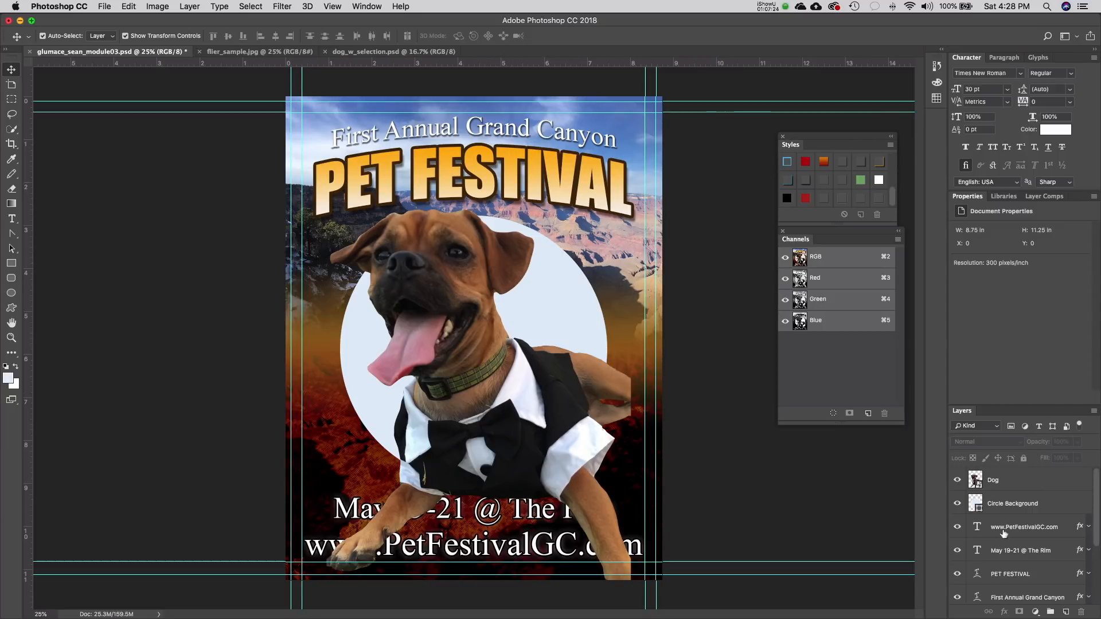
{"action": "left_click", "coordinate": [785, 7]}
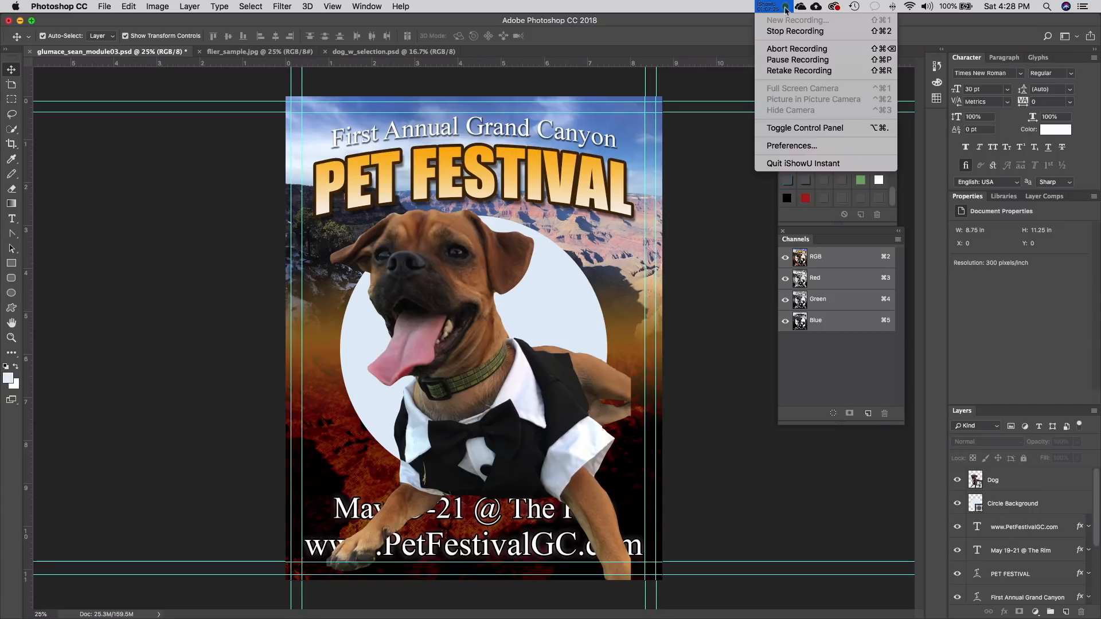
{"action": "left_click", "coordinate": [778, 61]}
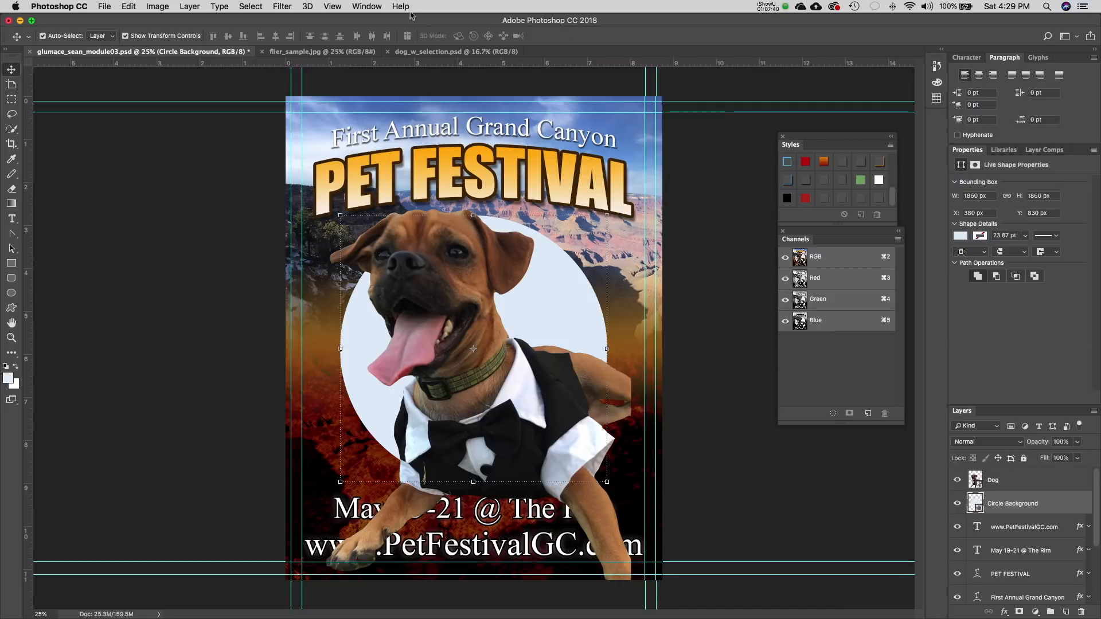
- Show the Paths panel and place it directly beneath the Channels panel
{"action": "left_click", "coordinate": [369, 5]}
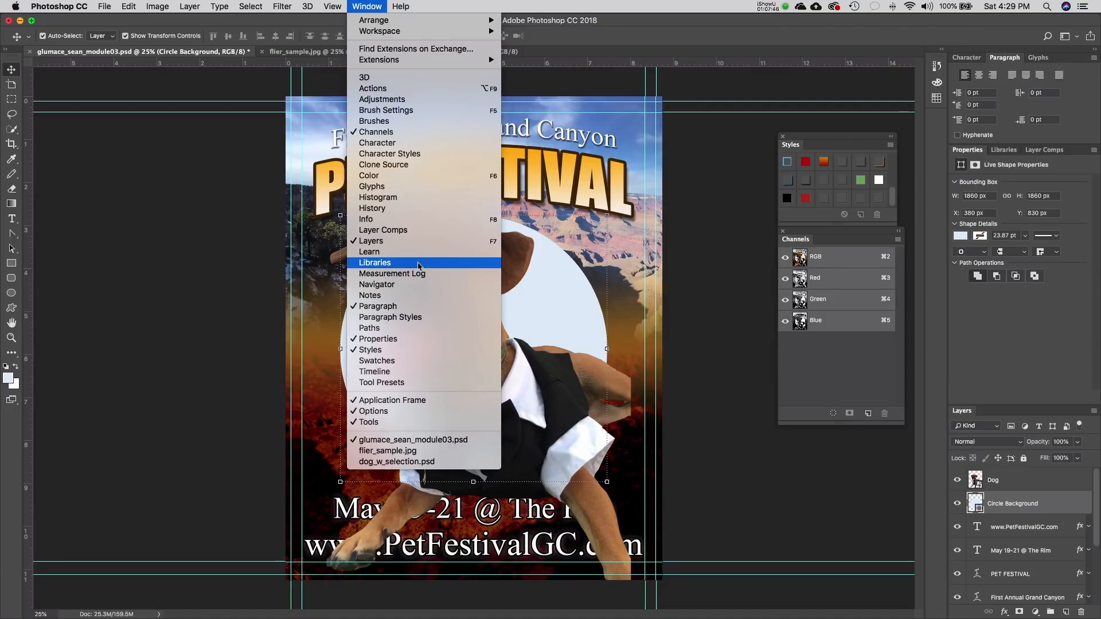
{"action": "left_click", "coordinate": [407, 329]}
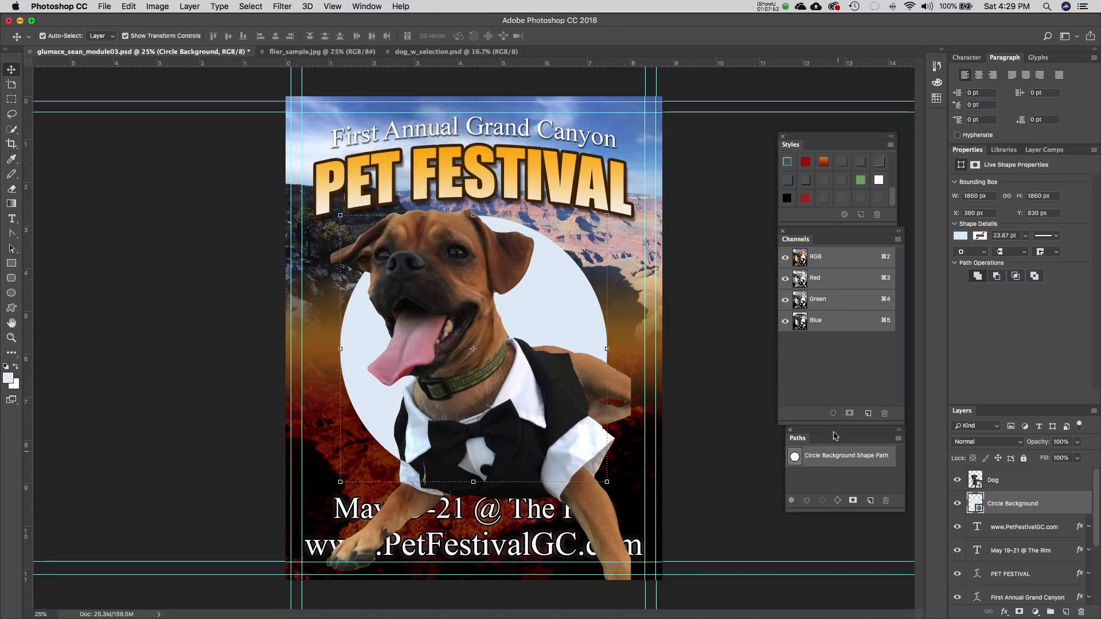
{"action": "left_click_drag", "start_coordinate": [831, 431], "coordinate": [823, 435]}
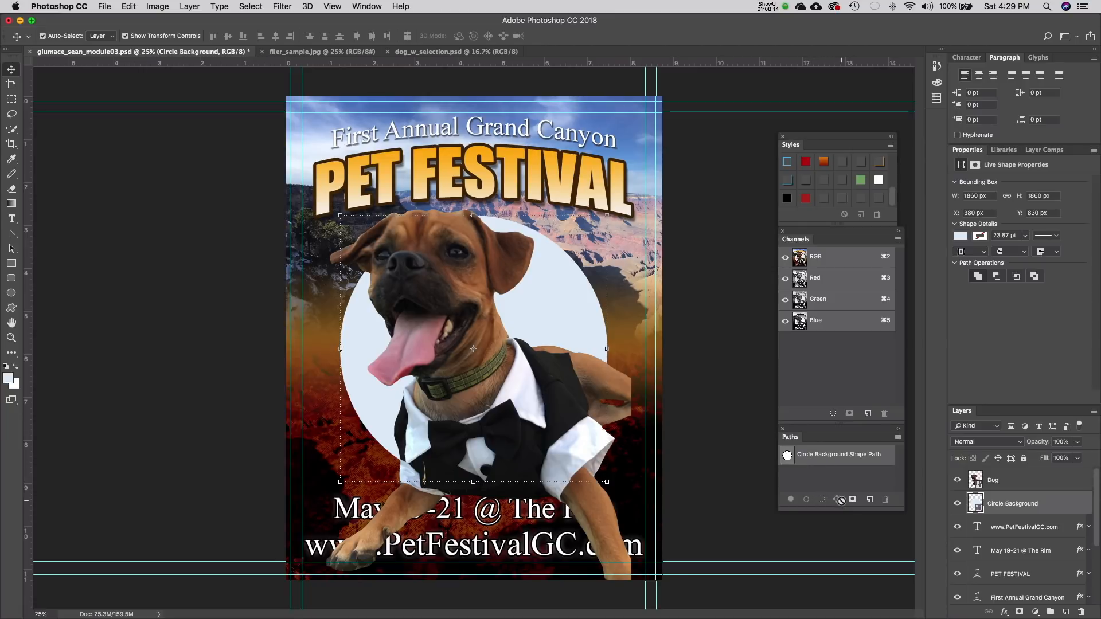
- Save a copy of the Circle Background shape path under the proposed name and load it as a selection
{"action": "double_click", "coordinate": [809, 457]}
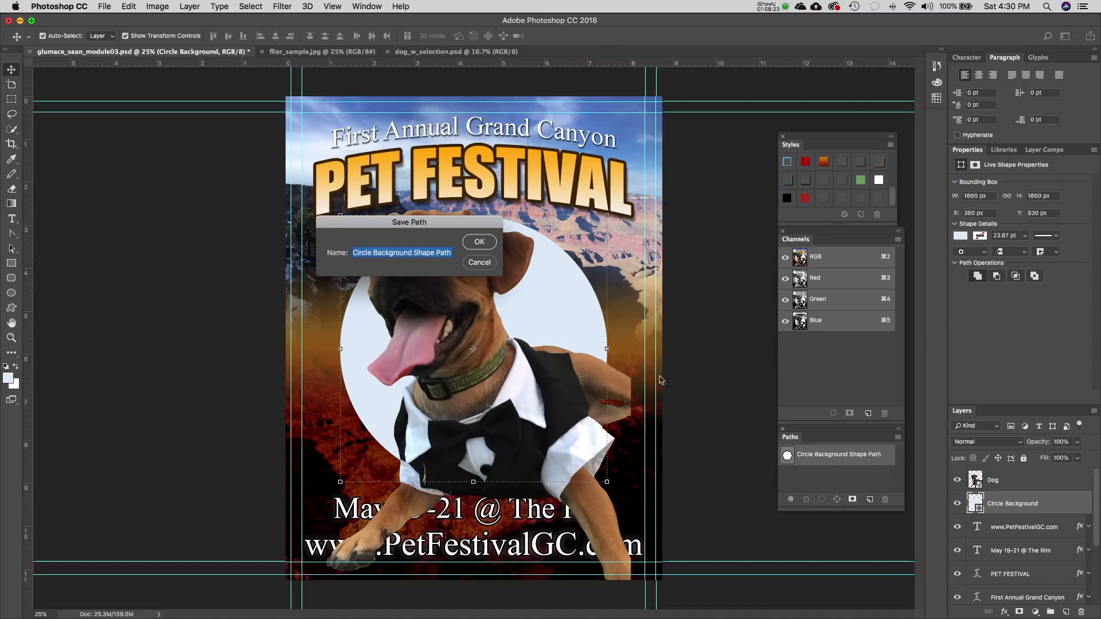
{"action": "left_click", "coordinate": [480, 243]}
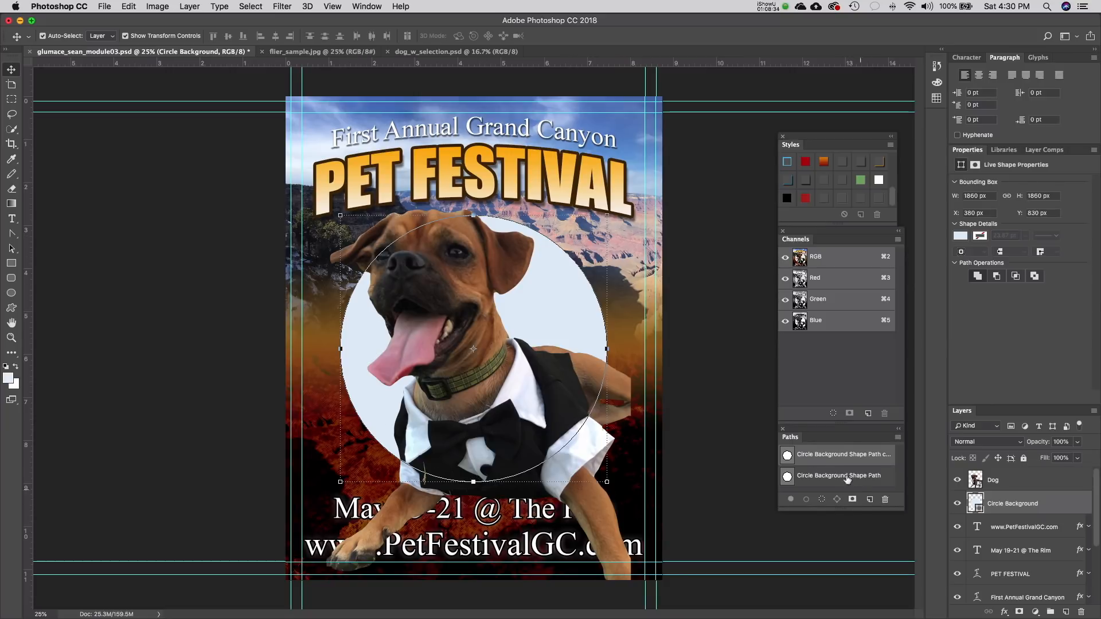
{"action": "left_click", "coordinate": [821, 499]}
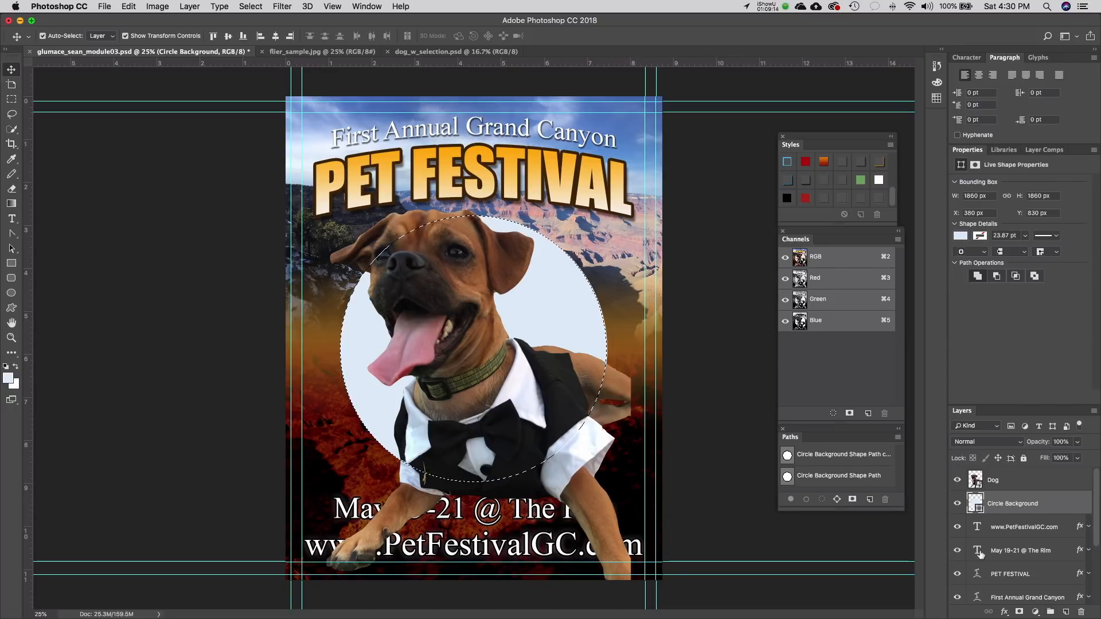
- Add a layer mask to the Dog layer from the circular selection, undo it once and apply it again
{"action": "left_click", "coordinate": [480, 396]}
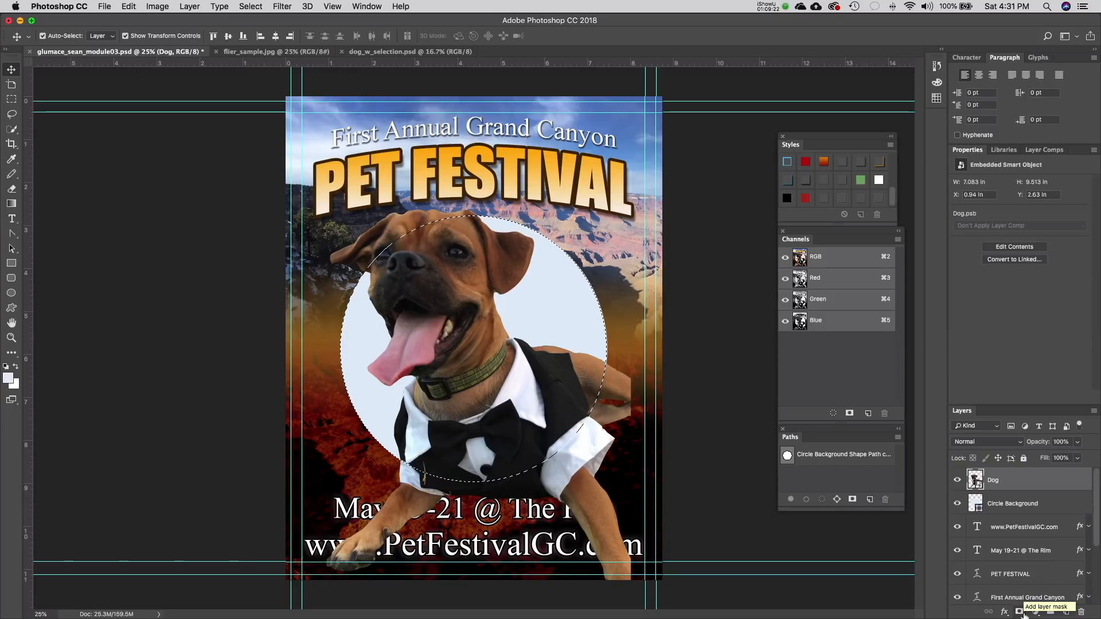
{"action": "left_click", "coordinate": [852, 500]}
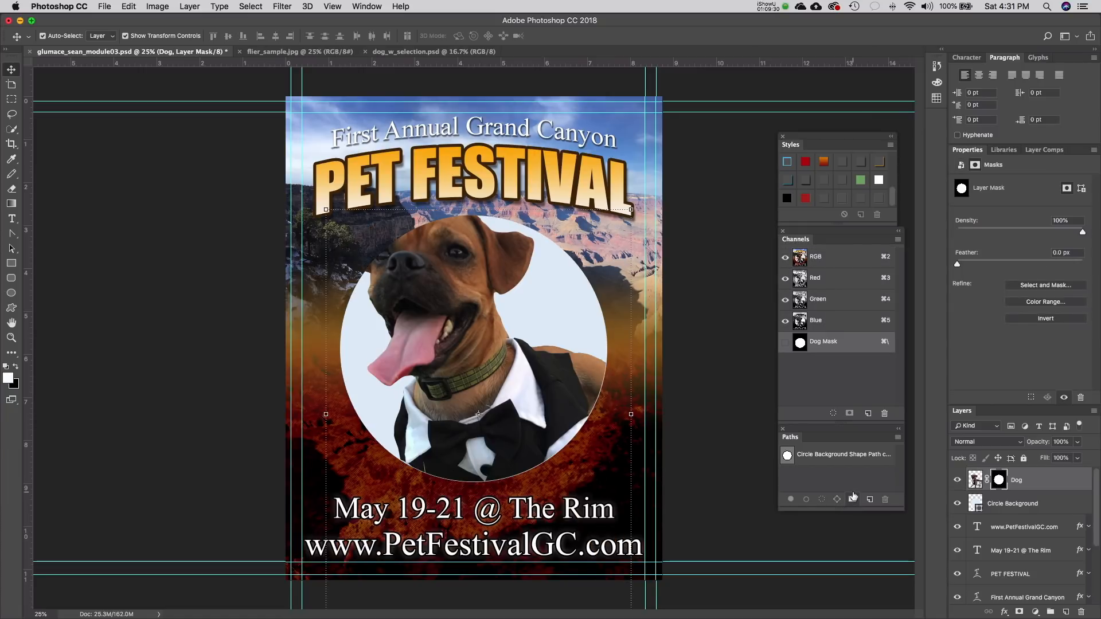
{"action": "key", "text": "super+z"}
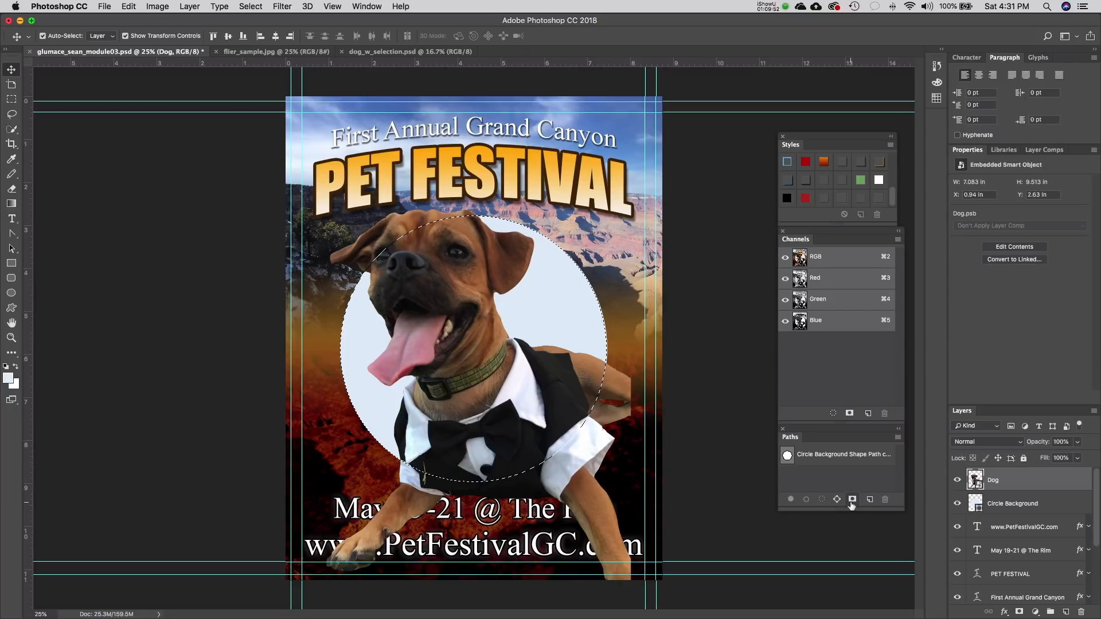
{"action": "left_click", "coordinate": [852, 500]}
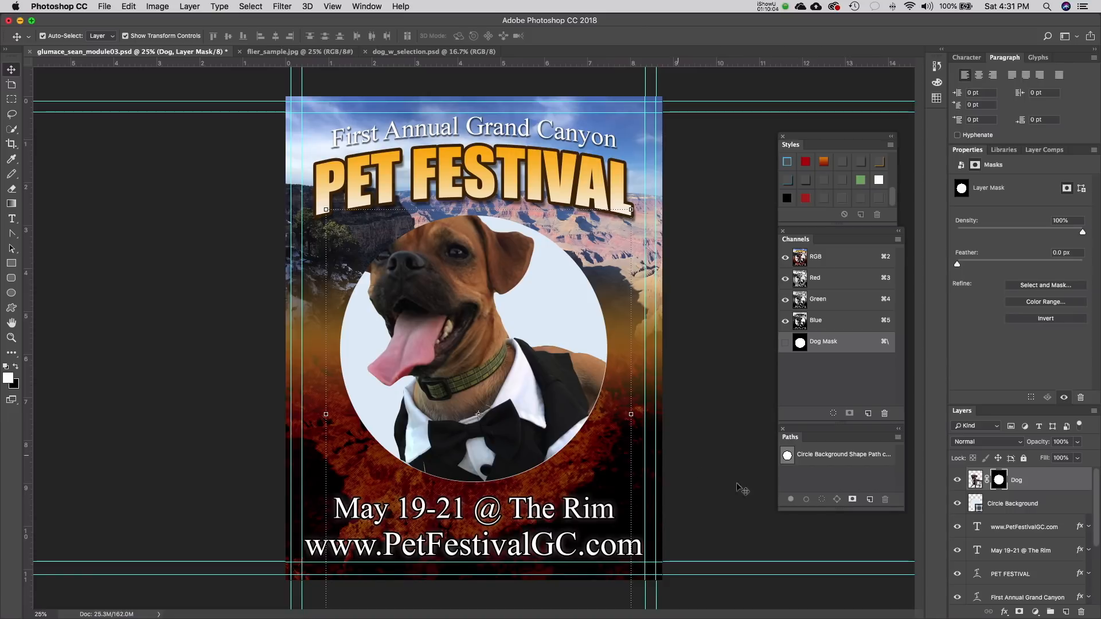
- Select the Circle Background layer and check the ring around the circle in flier_sample.jpg
{"action": "left_click", "coordinate": [1027, 504]}
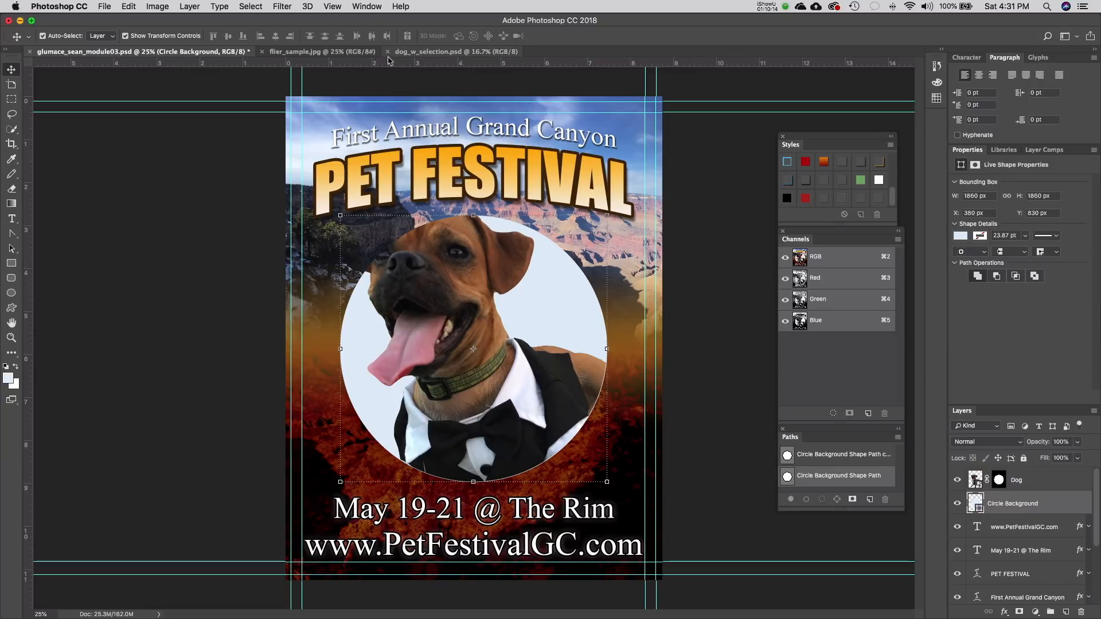
{"action": "left_click", "coordinate": [348, 53]}
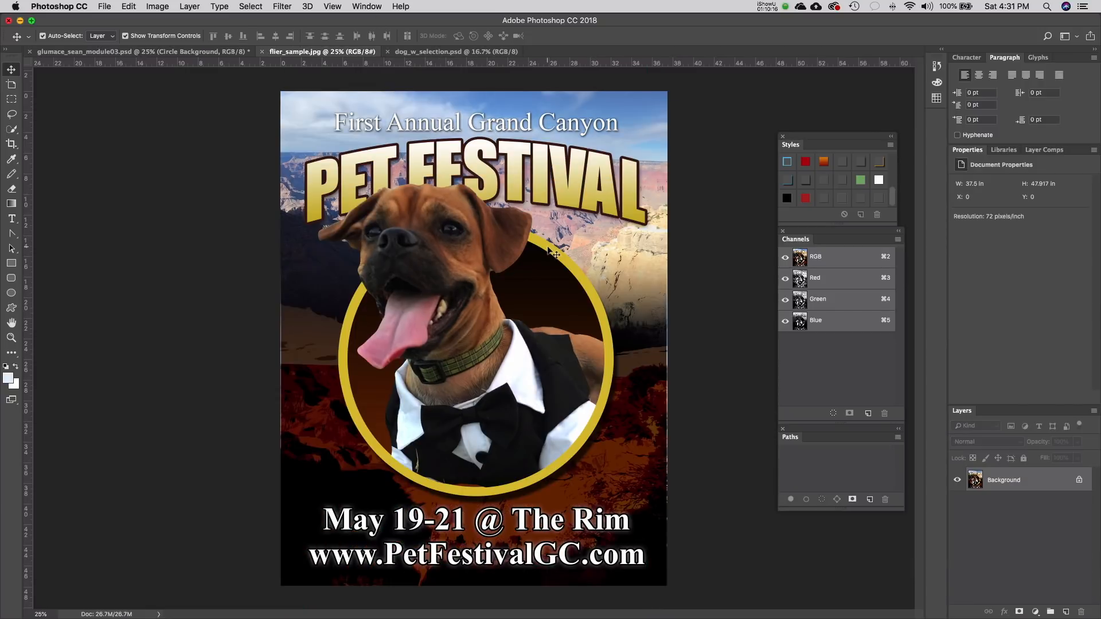
{"action": "left_click", "coordinate": [200, 52]}
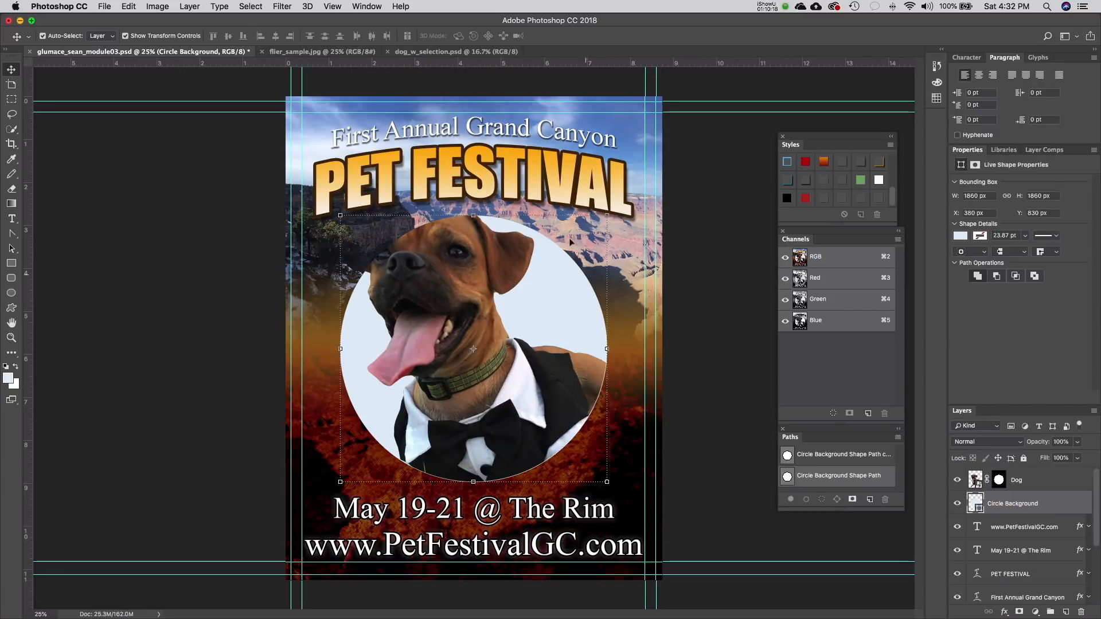
- Add a 59 px outside stroke to the Circle Background layer, keeping the flyer visible beside the settings
{"action": "left_click", "coordinate": [1003, 613]}
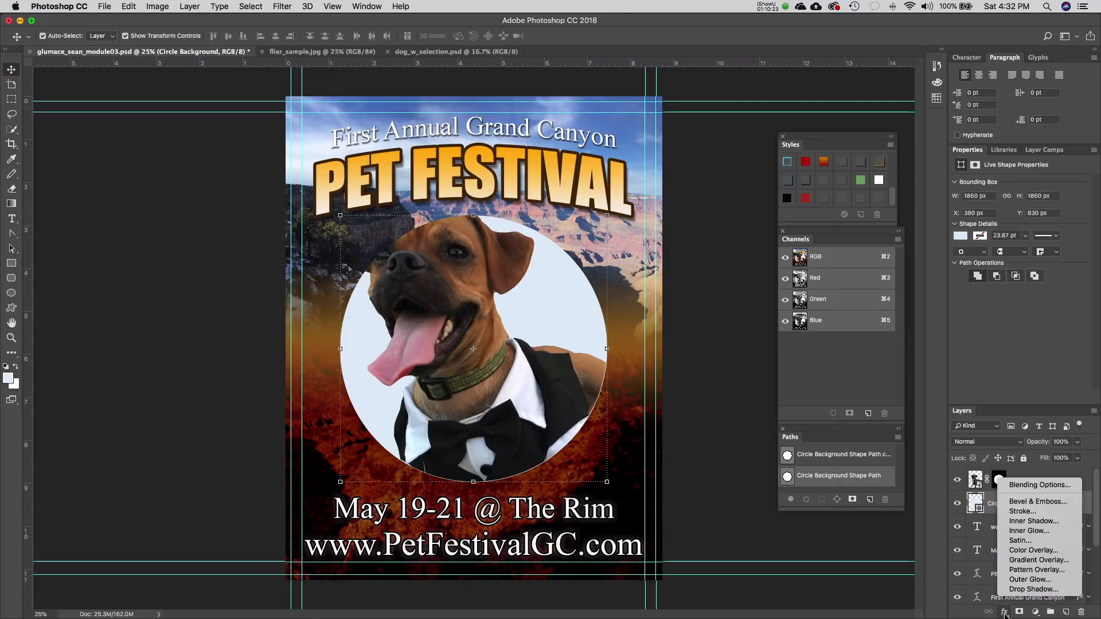
{"action": "left_click", "coordinate": [1027, 514]}
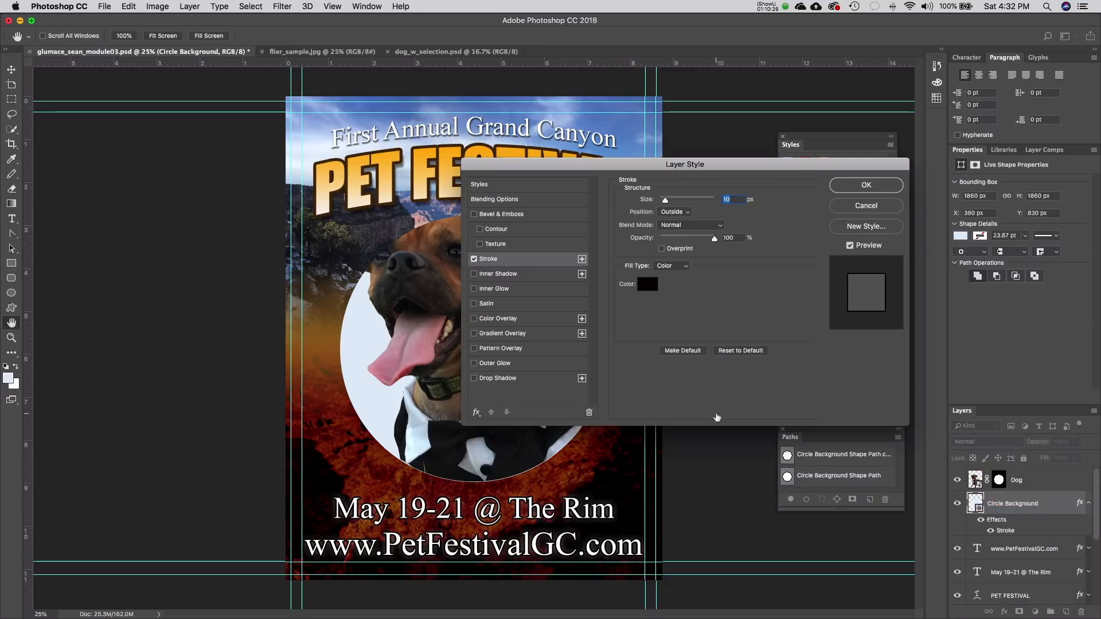
{"action": "left_click_drag", "start_coordinate": [592, 168], "coordinate": [746, 156]}
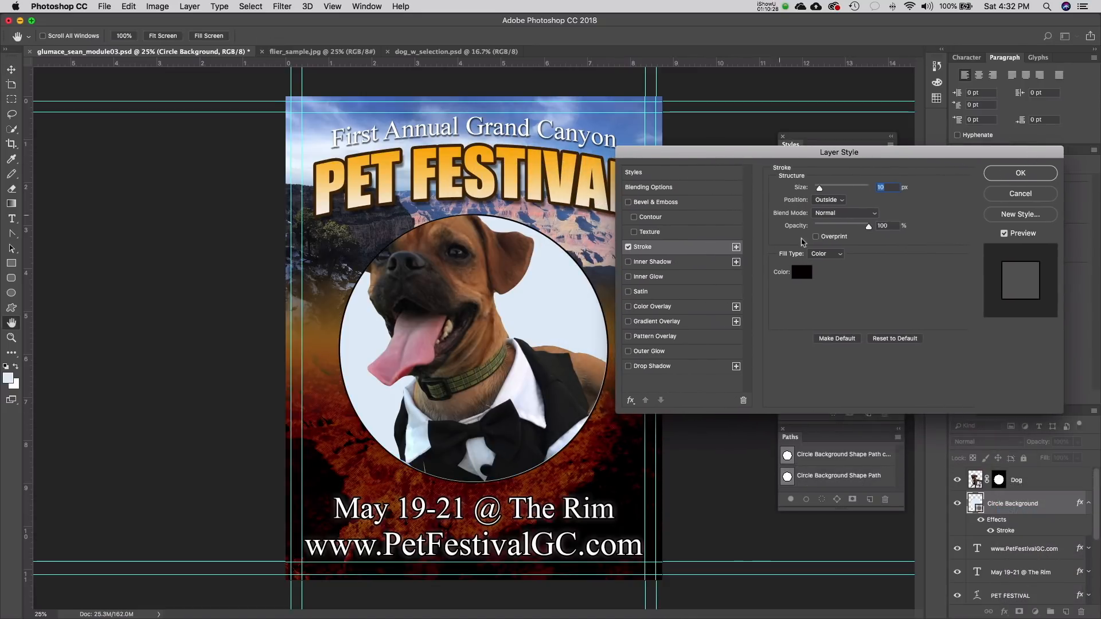
{"action": "left_click_drag", "start_coordinate": [832, 191], "coordinate": [830, 193]}
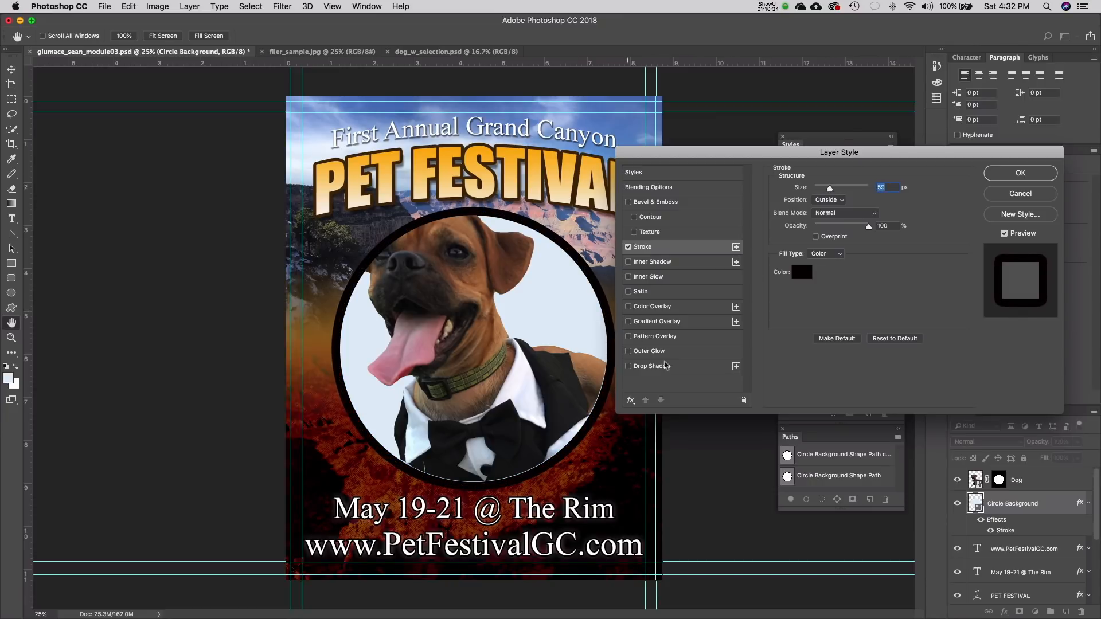
- Set the circle's stroke color to golden orange feb823, sampling colors from the flyer and the PET FESTIVAL lettering
{"action": "left_click", "coordinate": [803, 272]}
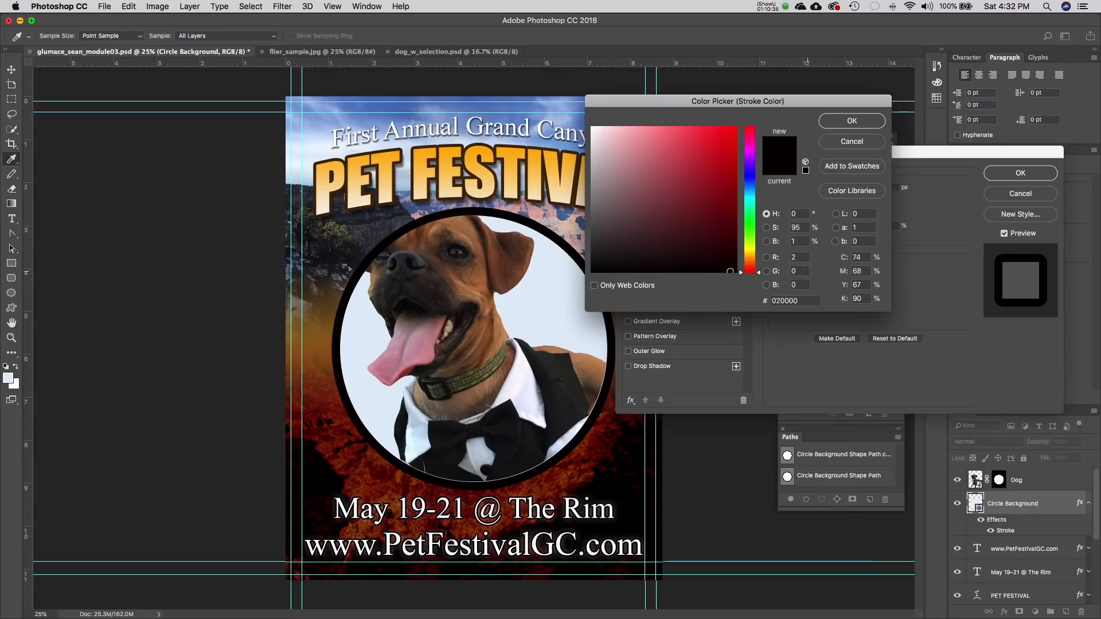
{"action": "left_click", "coordinate": [521, 195]}
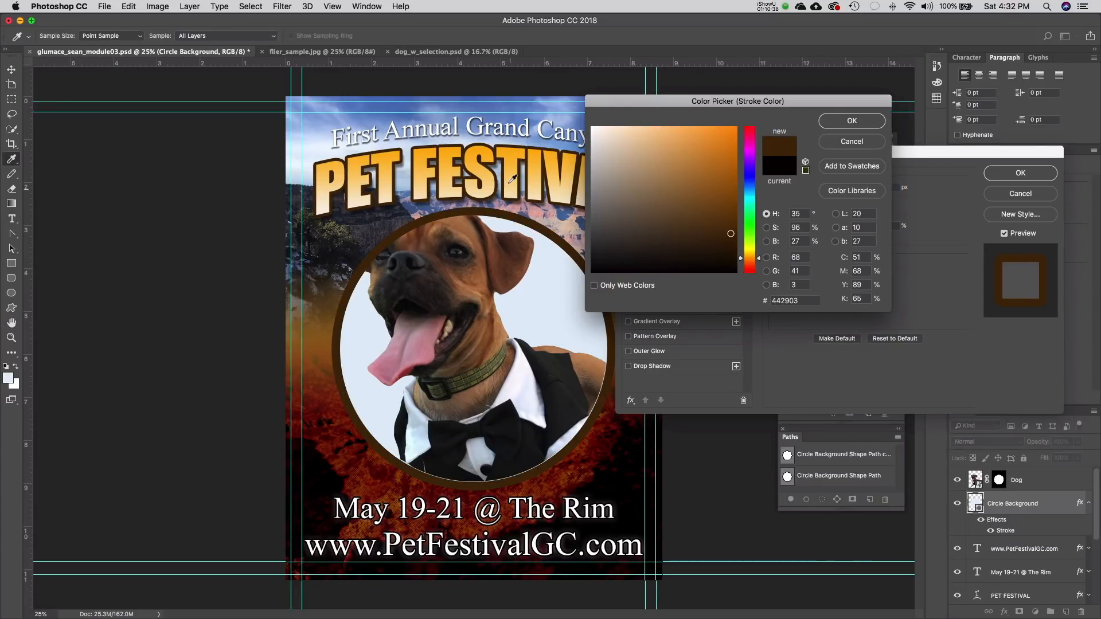
{"action": "mouse_move", "coordinate": [511, 181]}
{"action": "left_mouse_down"}
{"action": "mouse_move", "coordinate": [515, 195]}
{"action": "mouse_move", "coordinate": [484, 185]}
{"action": "left_mouse_up"}
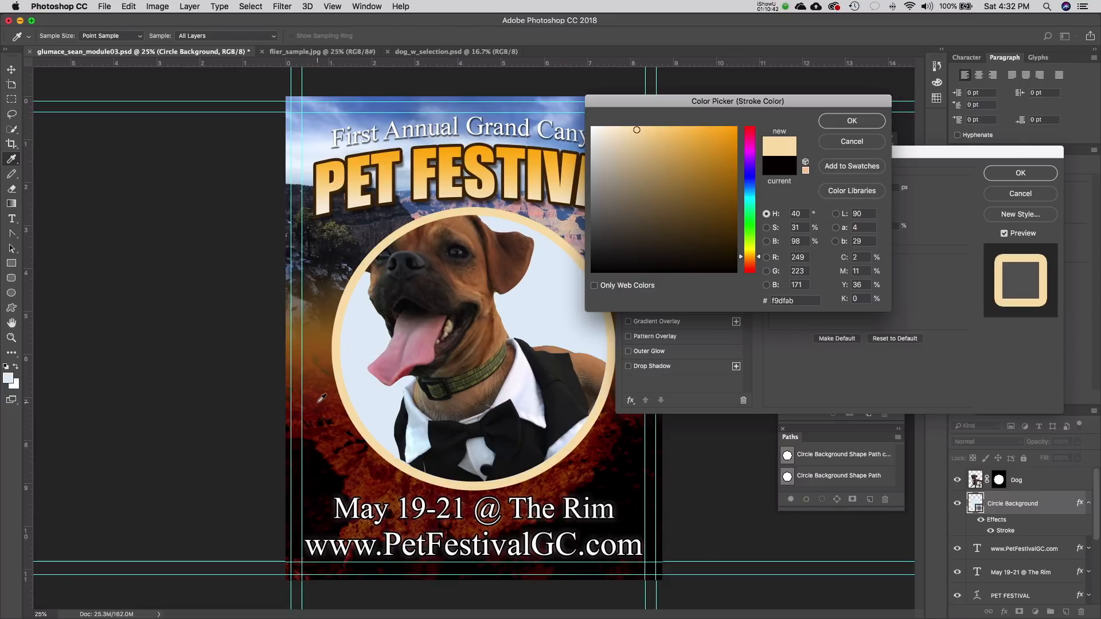
{"action": "left_click", "coordinate": [321, 422]}
{"action": "left_click", "coordinate": [322, 393]}
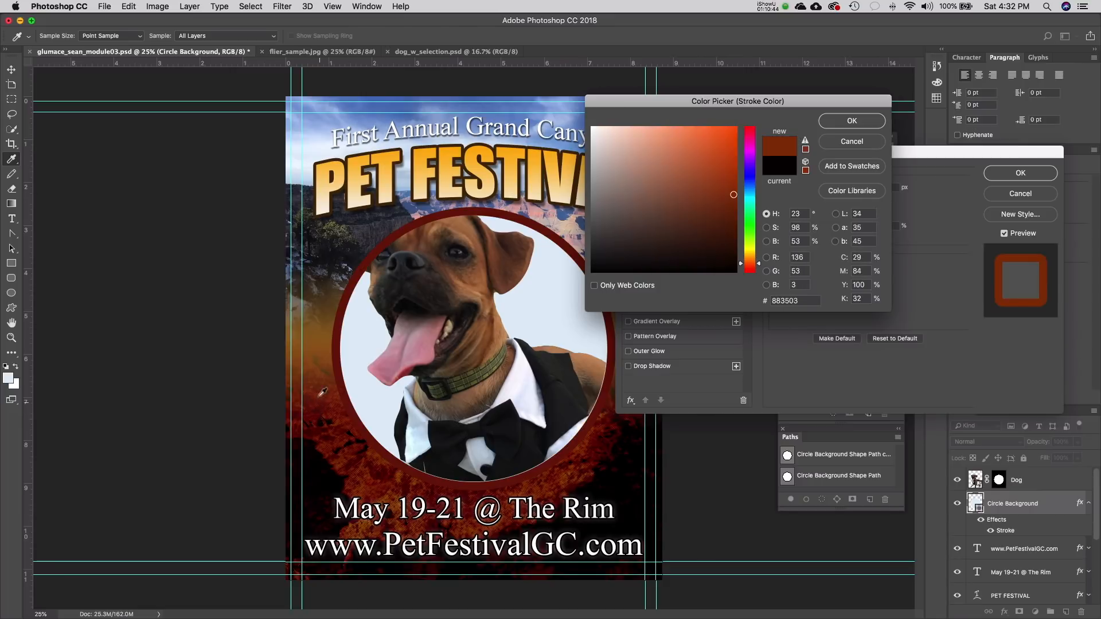
{"action": "left_click_drag", "start_coordinate": [317, 359], "coordinate": [319, 332]}
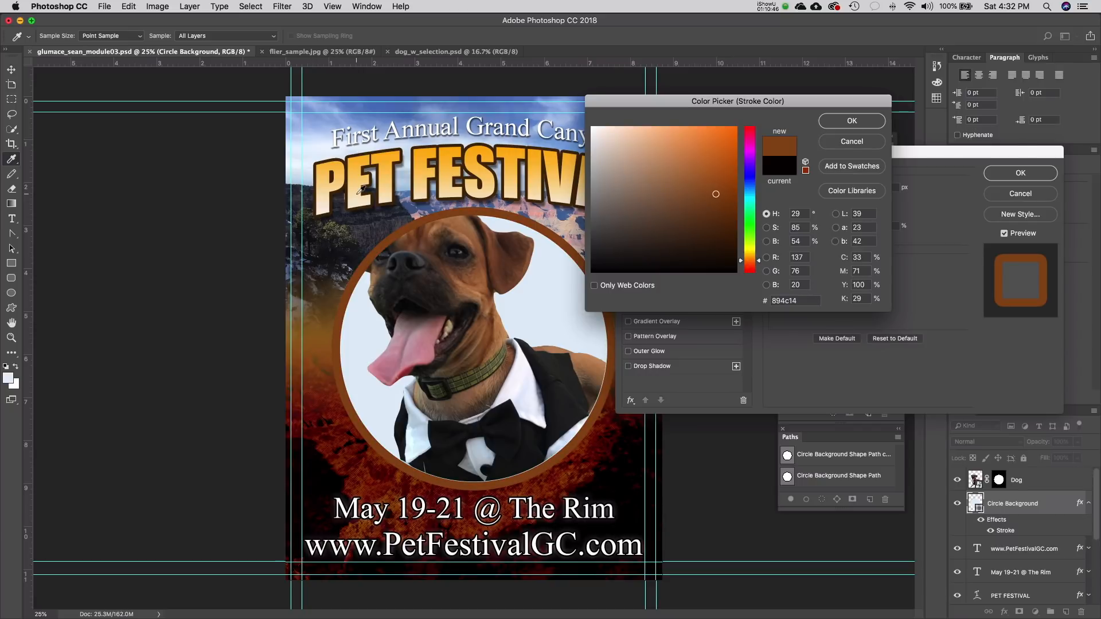
{"action": "left_click_drag", "start_coordinate": [361, 191], "coordinate": [358, 163]}
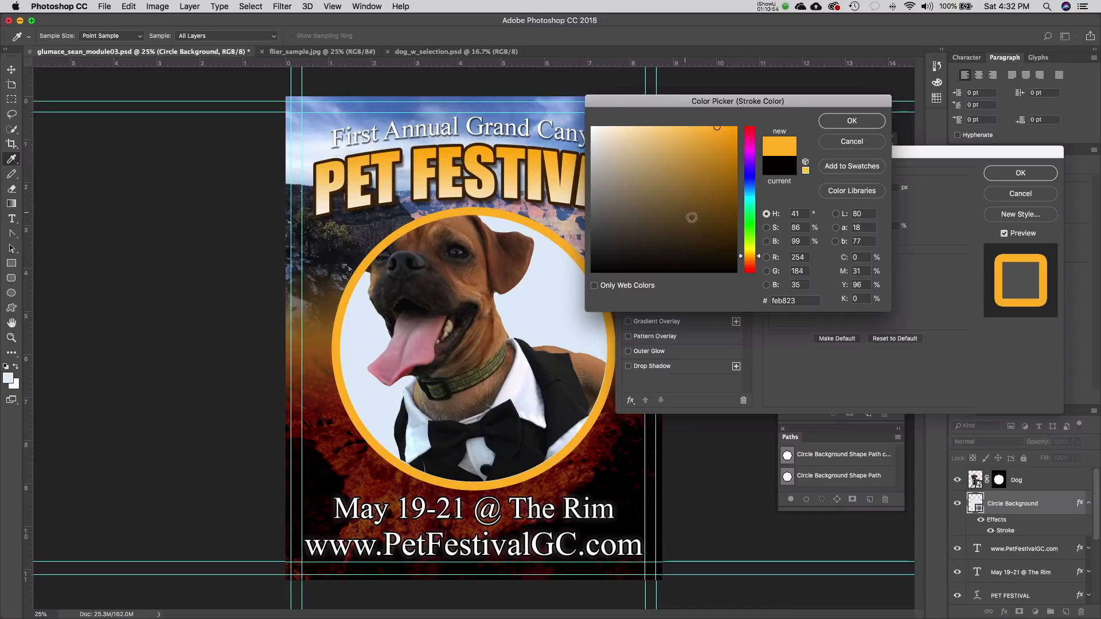
{"action": "left_click", "coordinate": [853, 121]}
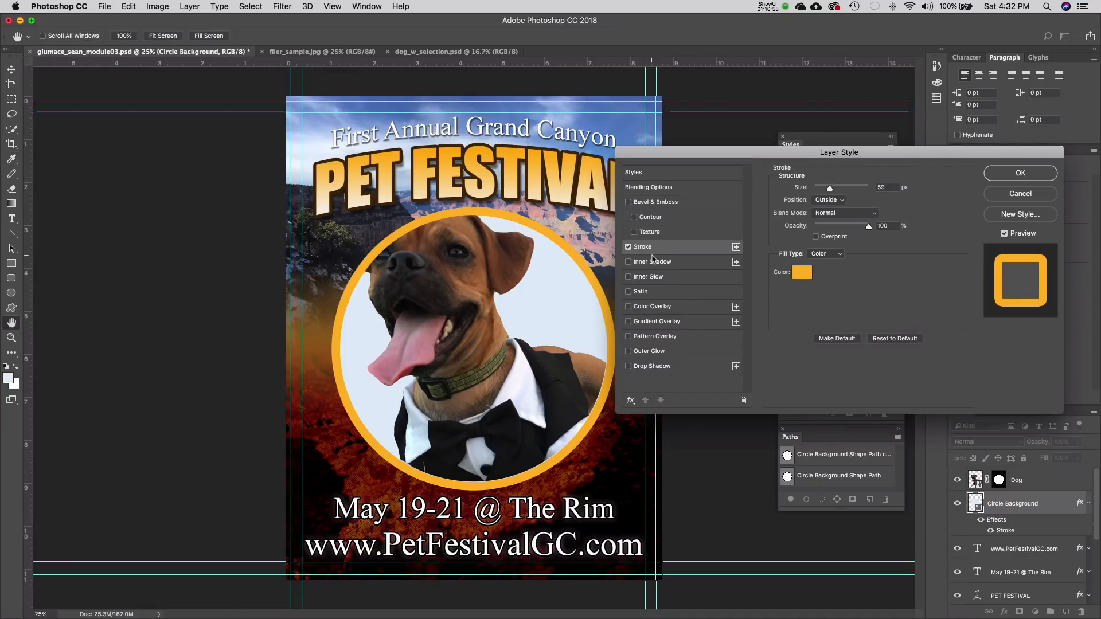
- Add a drop shadow to the Circle Background layer, increase its distance and apply the layer style
{"action": "left_click", "coordinate": [628, 367]}
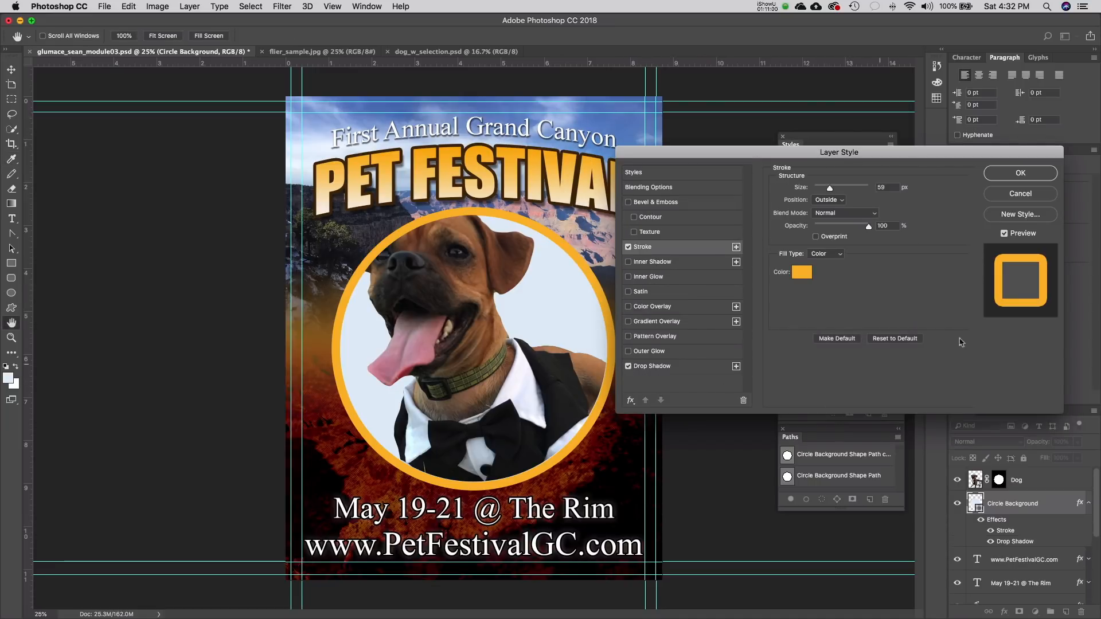
{"action": "left_click", "coordinate": [651, 367]}
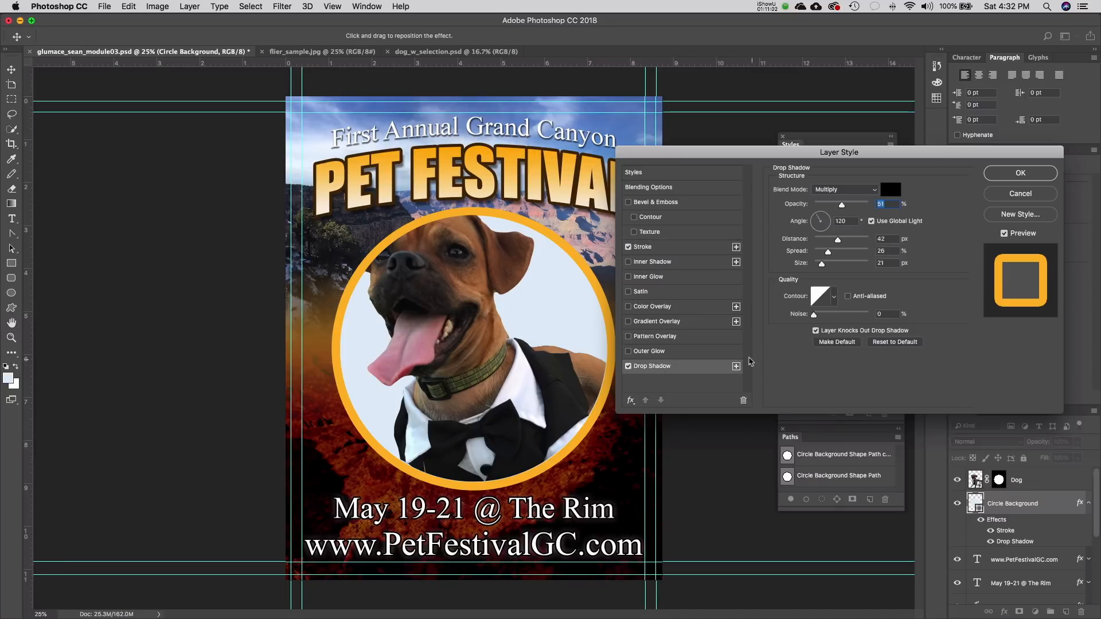
{"action": "left_click_drag", "start_coordinate": [841, 241], "coordinate": [856, 246]}
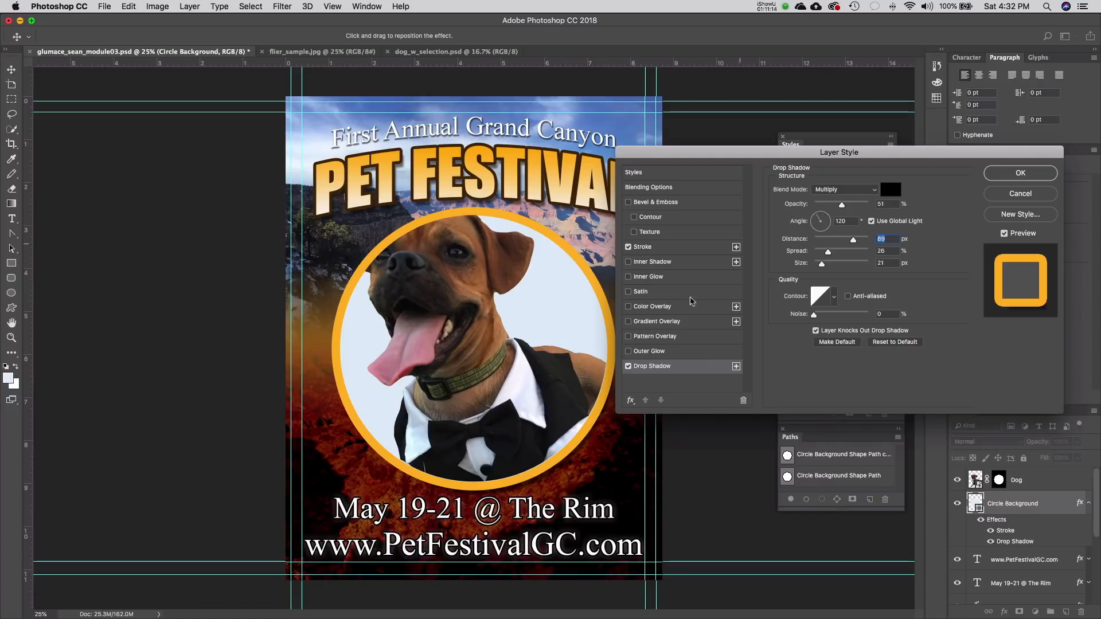
{"action": "left_click", "coordinate": [998, 176]}
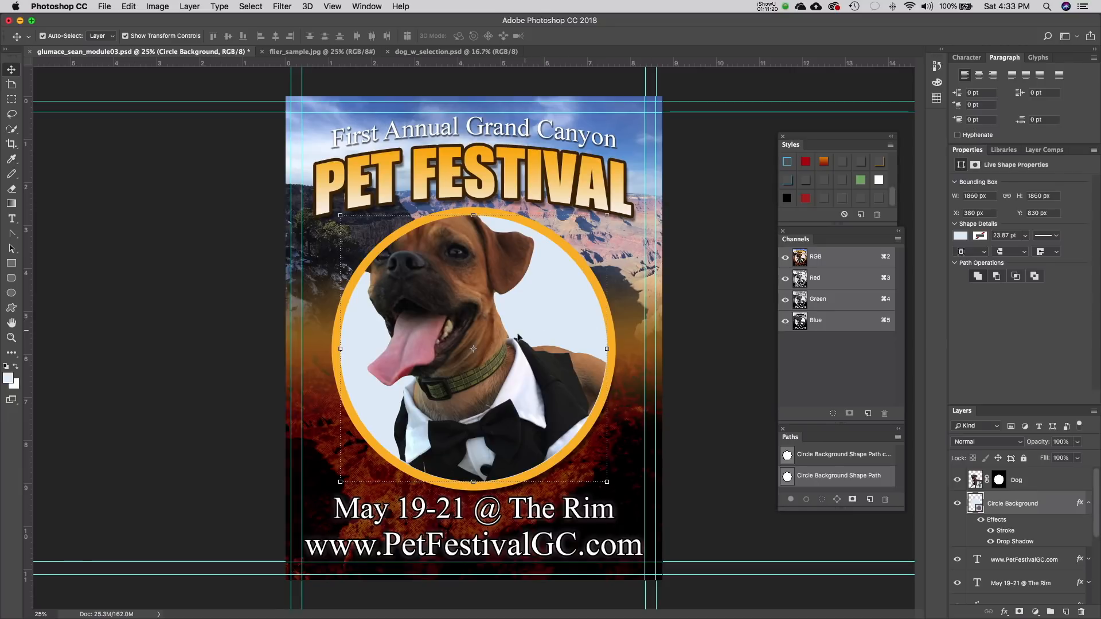
- After checking the circle fill in flier_sample.jpg, add a gradient overlay to Circle Background and recolor its orange end stop to dark brown 291d02
{"action": "left_click", "coordinate": [369, 53]}
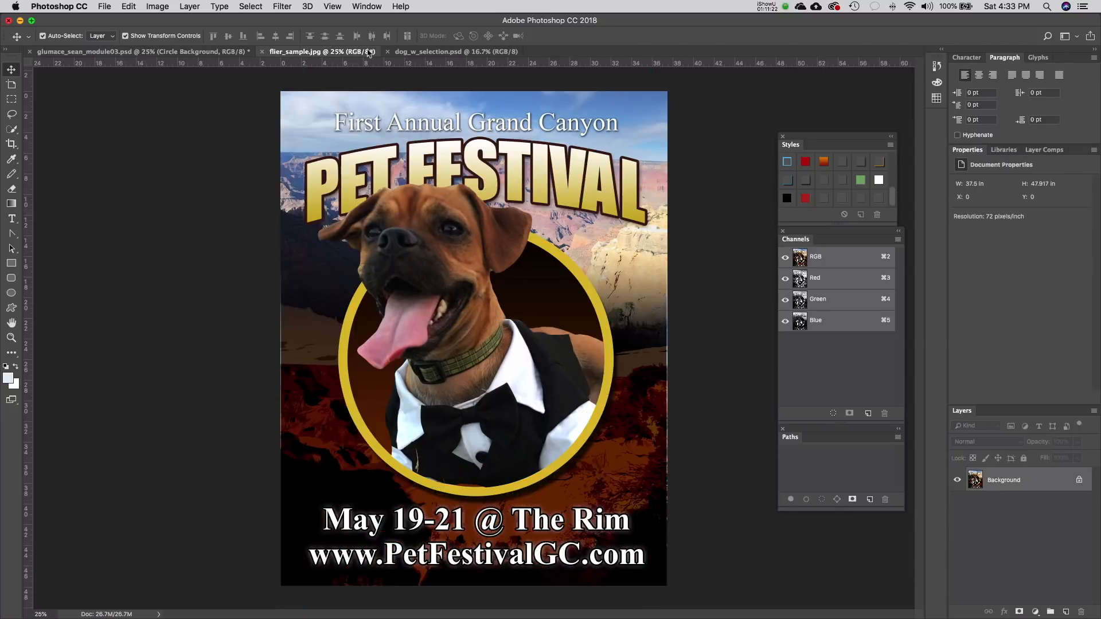
{"action": "left_click", "coordinate": [152, 53]}
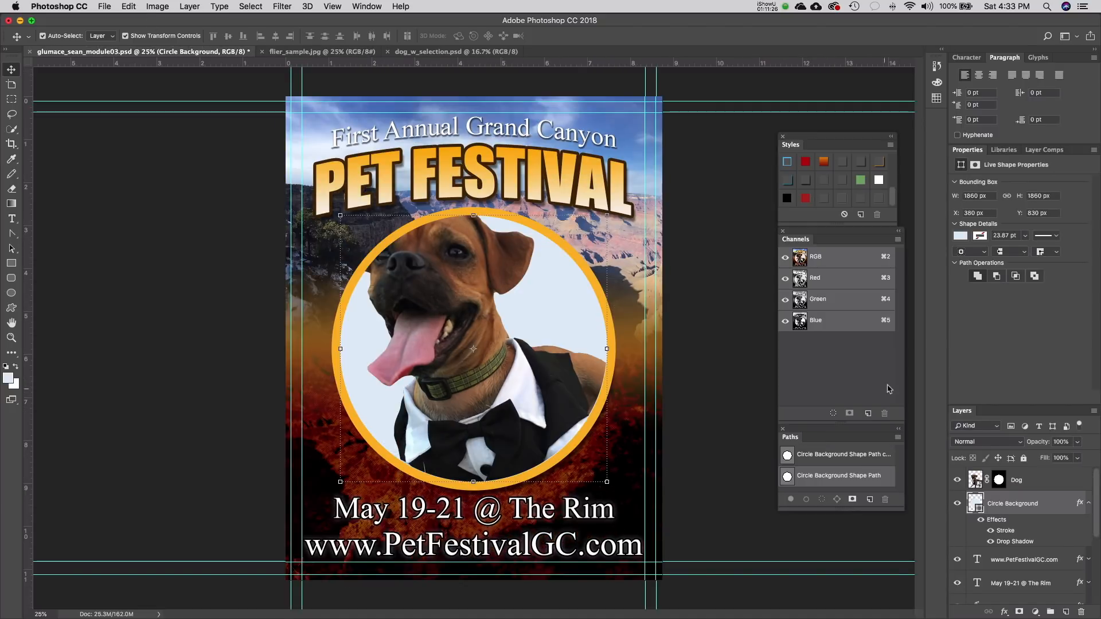
{"action": "left_click", "coordinate": [1004, 612]}
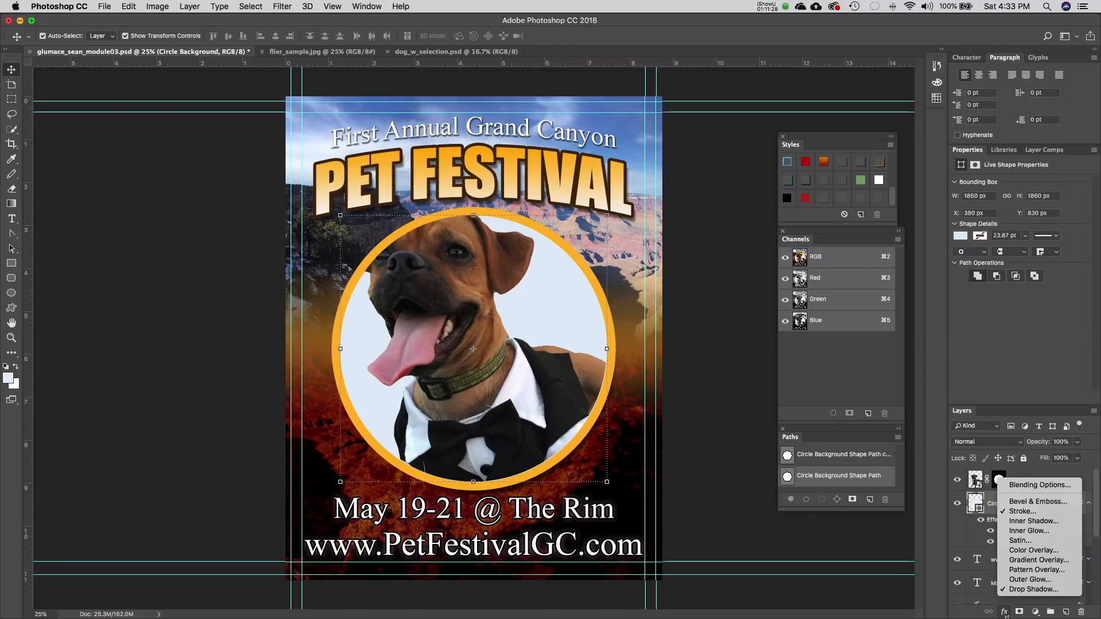
{"action": "left_click", "coordinate": [1038, 560]}
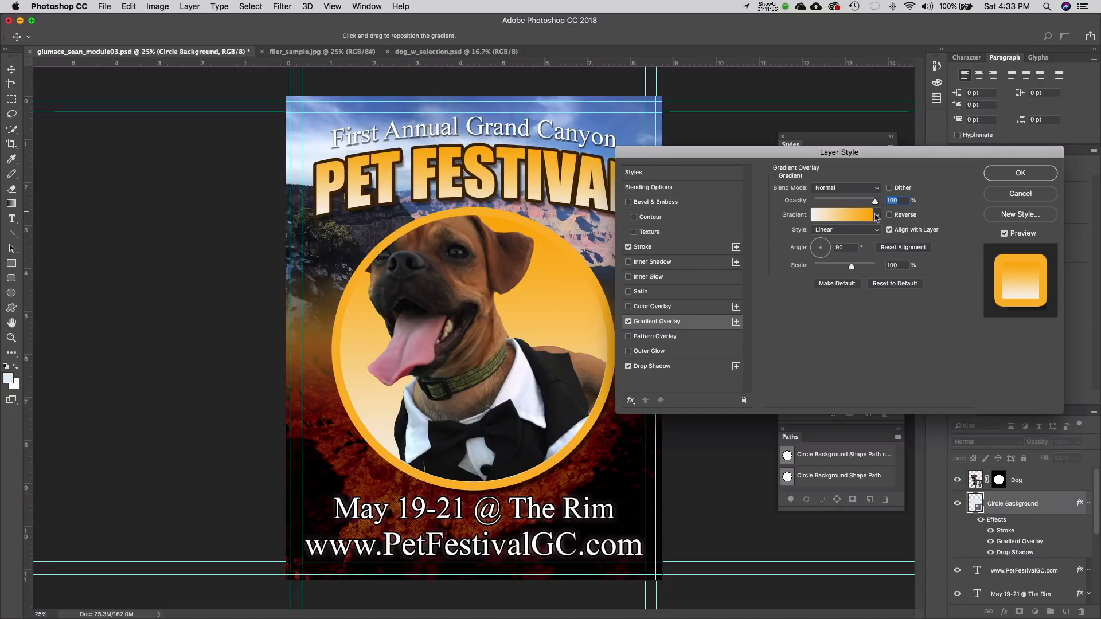
{"action": "left_click", "coordinate": [860, 218]}
{"action": "left_click", "coordinate": [790, 230]}
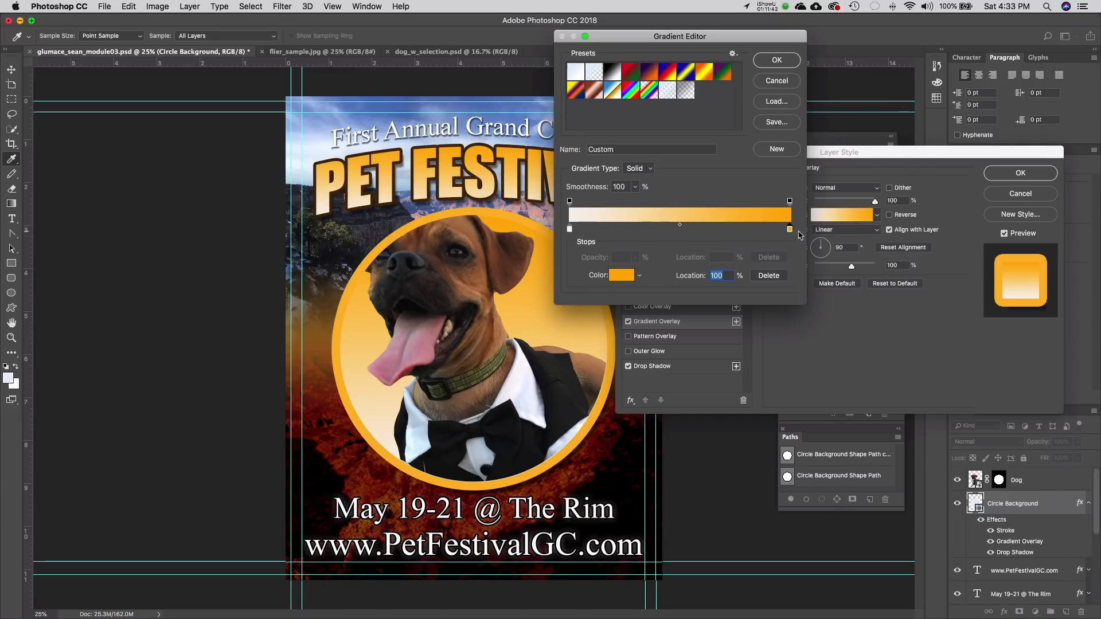
{"action": "left_click", "coordinate": [614, 278]}
{"action": "left_click", "coordinate": [718, 228]}
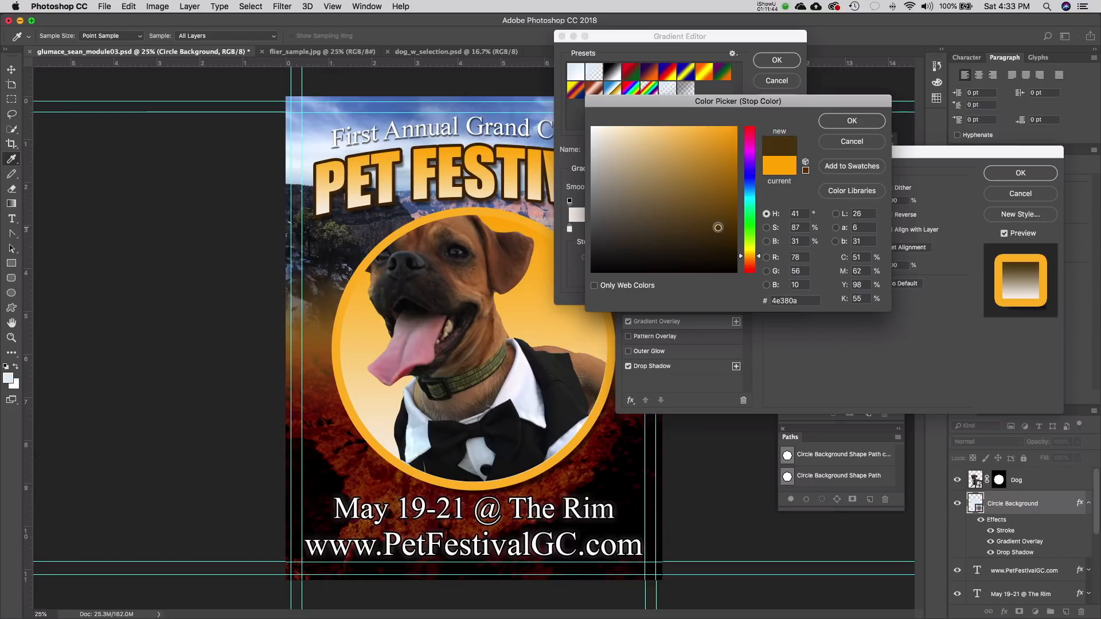
{"action": "left_click", "coordinate": [720, 246]}
{"action": "left_click", "coordinate": [725, 267]}
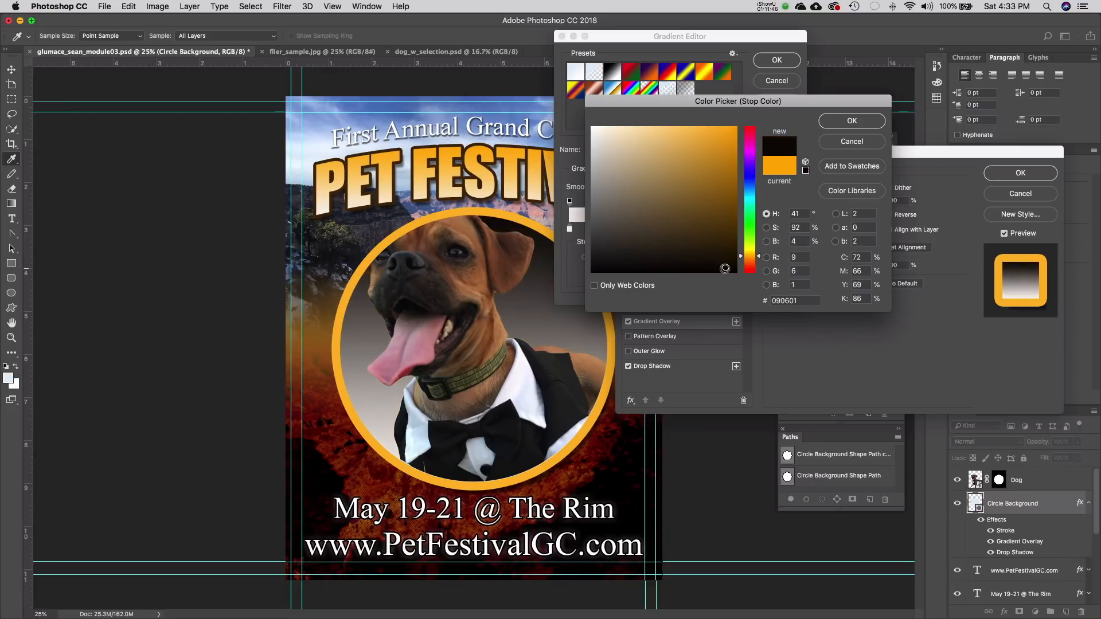
{"action": "mouse_move", "coordinate": [720, 258]}
{"action": "left_mouse_down"}
{"action": "mouse_move", "coordinate": [720, 231]}
{"action": "mouse_move", "coordinate": [728, 248]}
{"action": "left_mouse_up"}
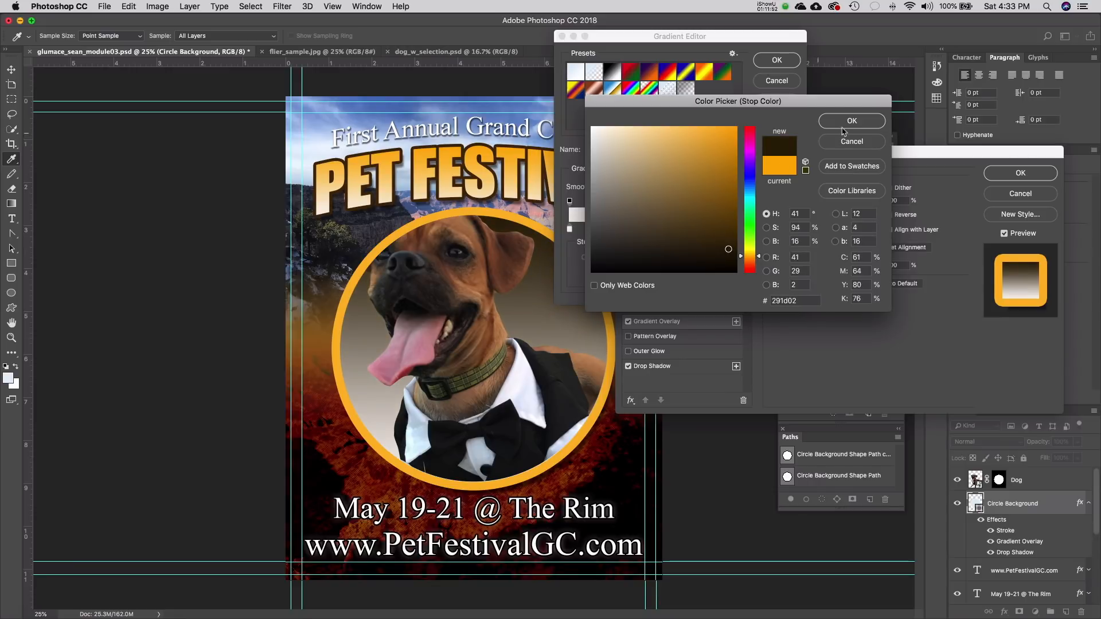
{"action": "key", "text": "Return"}
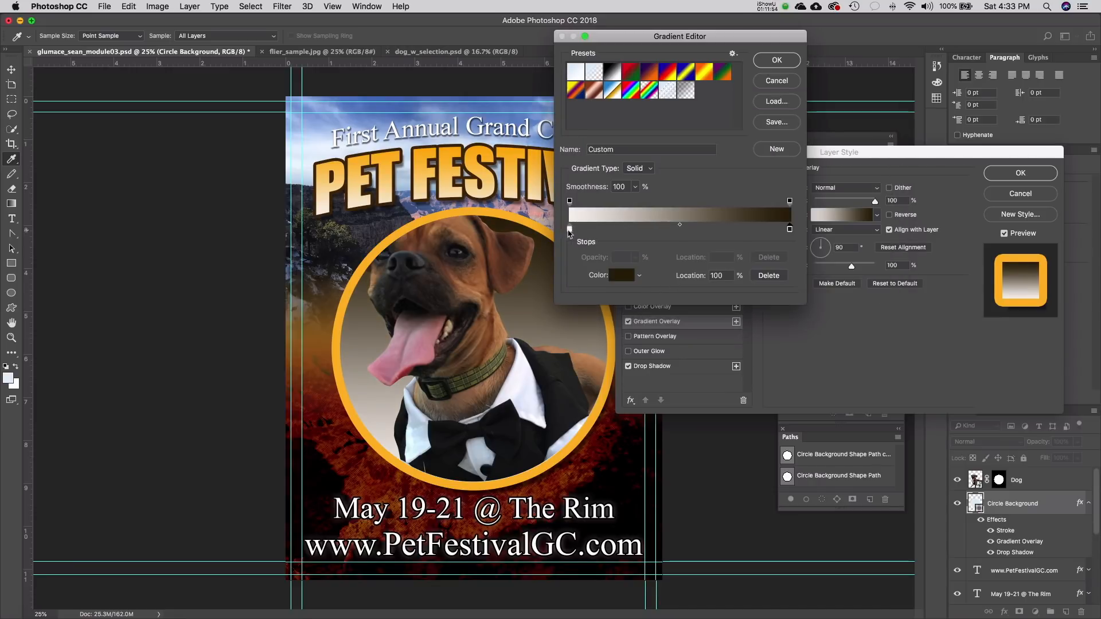
- Recolor the gradient's near-white start stop to light orange f5bb7c and accept the edited gradient
{"action": "left_click", "coordinate": [569, 229]}
{"action": "left_click", "coordinate": [621, 275]}
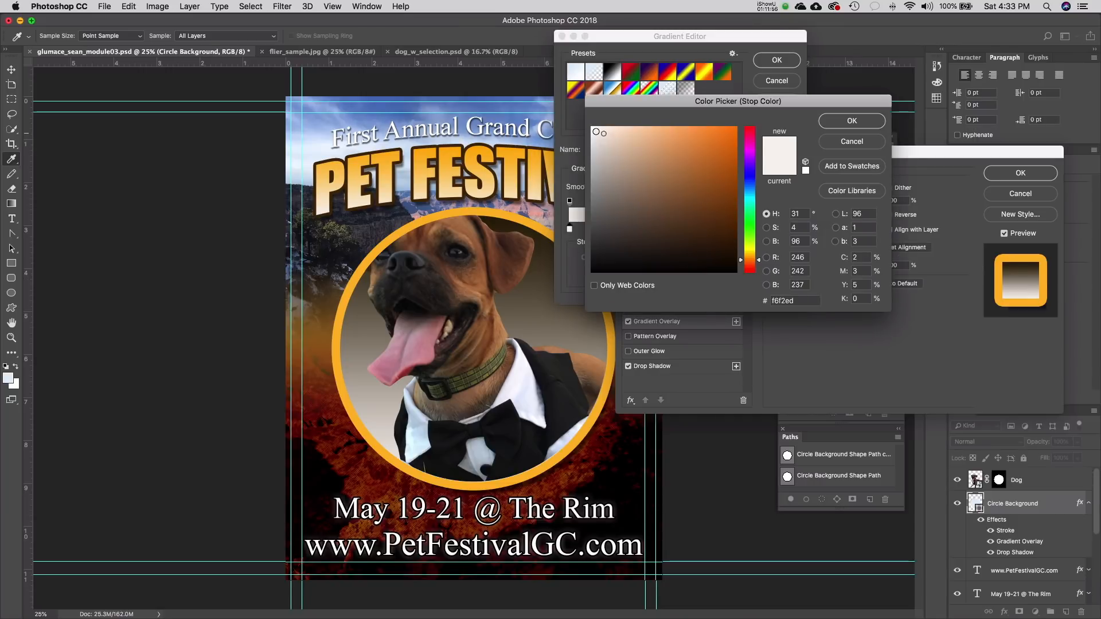
{"action": "mouse_move", "coordinate": [603, 133]}
{"action": "left_mouse_down"}
{"action": "mouse_move", "coordinate": [671, 138]}
{"action": "mouse_move", "coordinate": [663, 131]}
{"action": "left_mouse_up"}
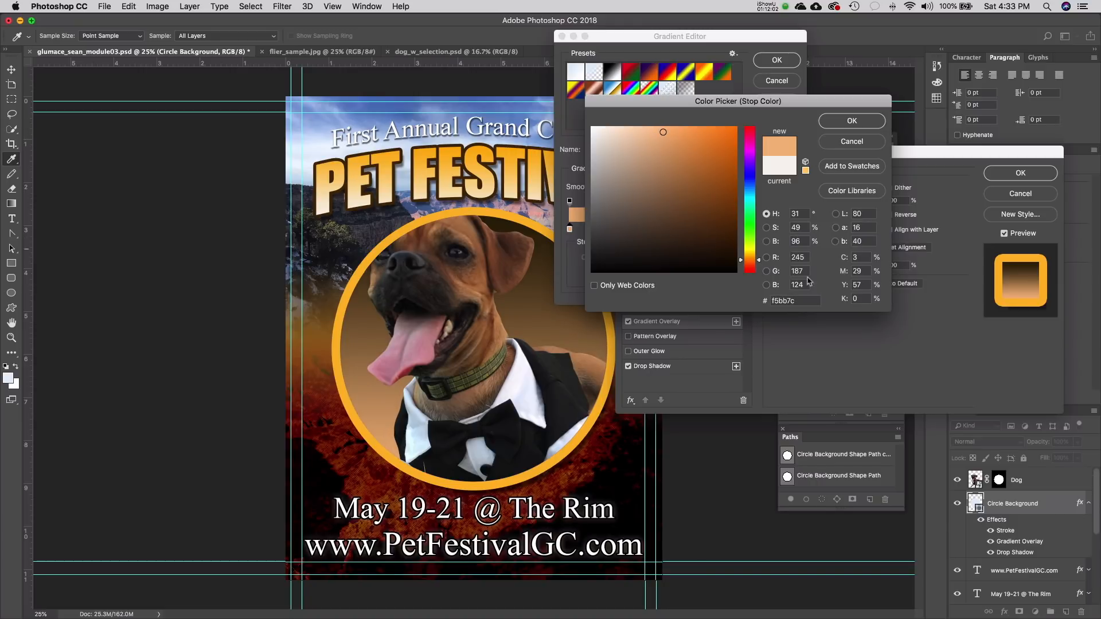
{"action": "left_click", "coordinate": [864, 122]}
{"action": "left_click", "coordinate": [774, 62]}
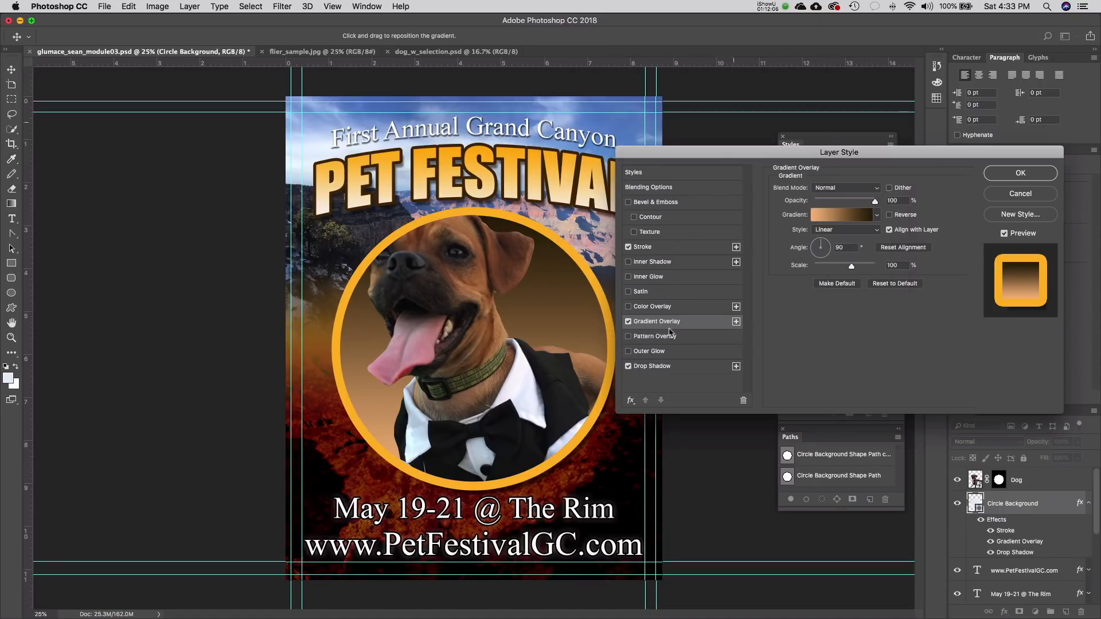
- Darken the circle's stroke color to eaa30b and apply the layer style
{"action": "left_click", "coordinate": [650, 247]}
{"action": "left_click", "coordinate": [803, 273]}
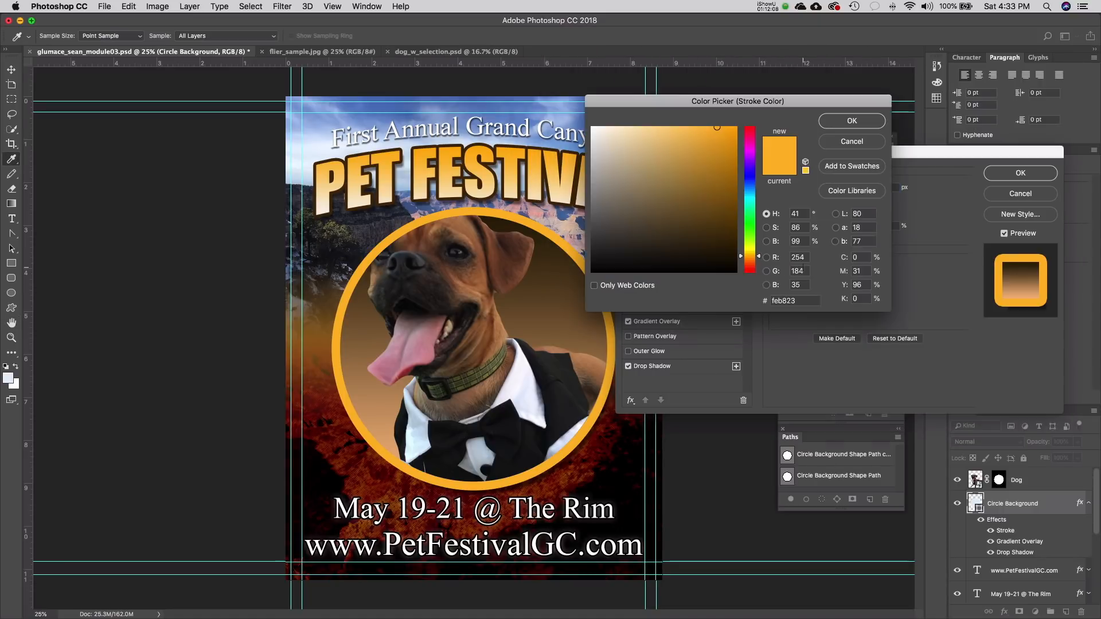
{"action": "mouse_move", "coordinate": [708, 163]}
{"action": "left_mouse_down"}
{"action": "mouse_move", "coordinate": [729, 149]}
{"action": "mouse_move", "coordinate": [728, 158]}
{"action": "mouse_move", "coordinate": [730, 138]}
{"action": "left_mouse_up"}
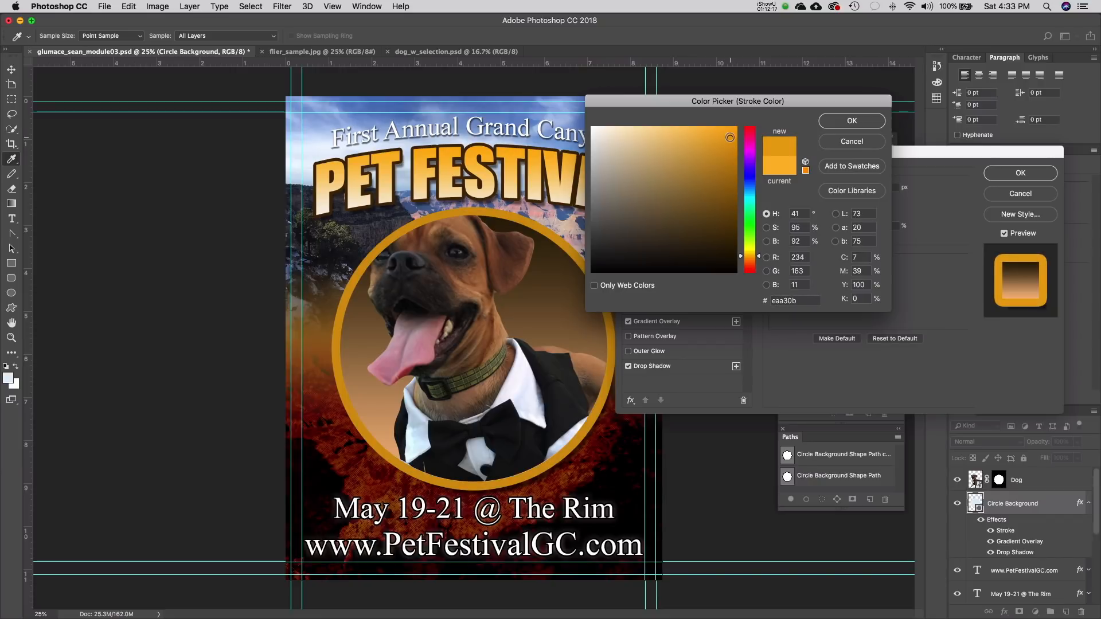
{"action": "left_click", "coordinate": [830, 125]}
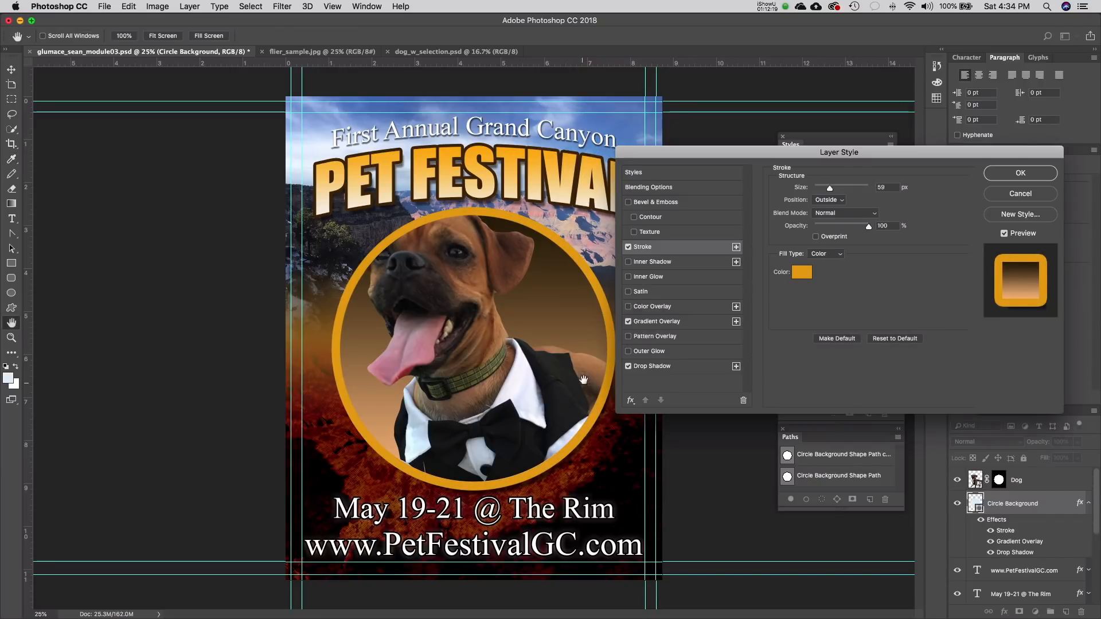
{"action": "left_click", "coordinate": [1013, 174]}
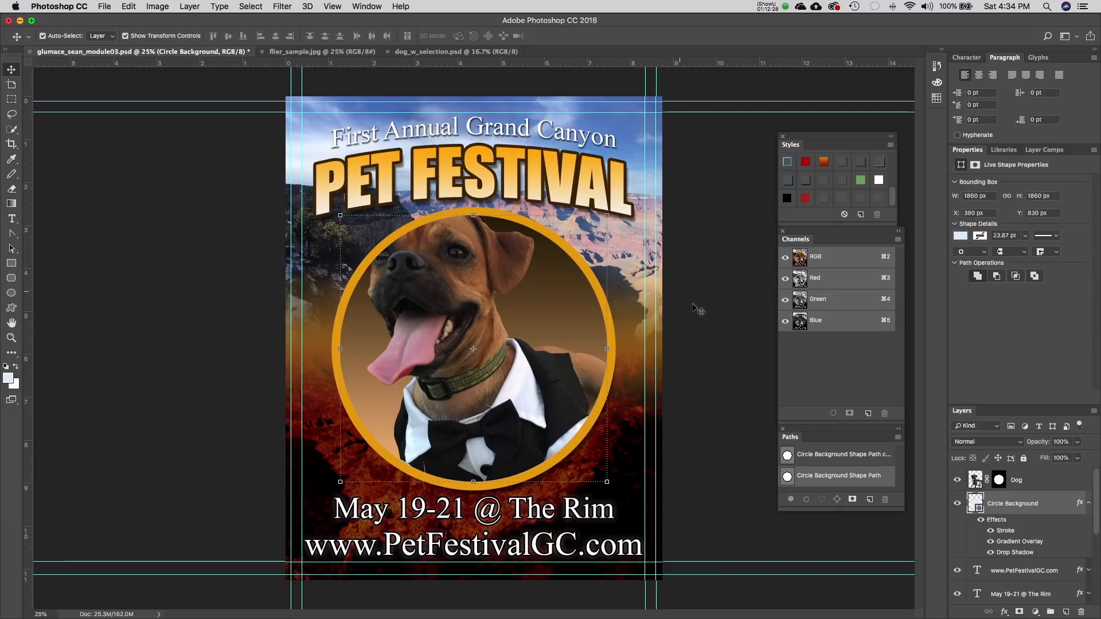
{"action": "left_click", "coordinate": [997, 482]}
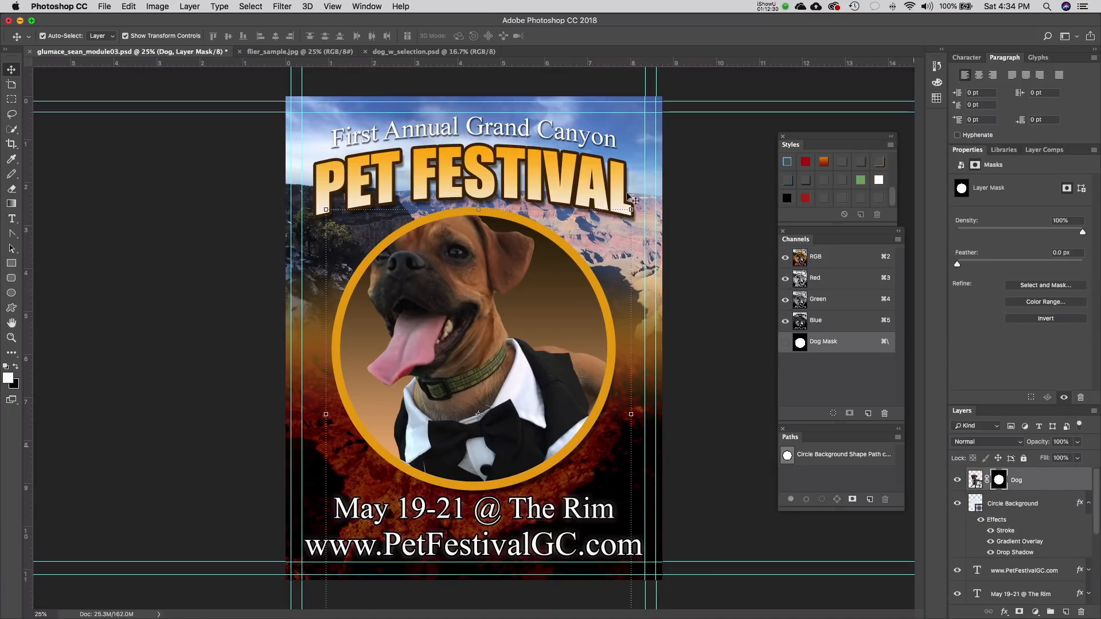
{"action": "left_click", "coordinate": [772, 5]}
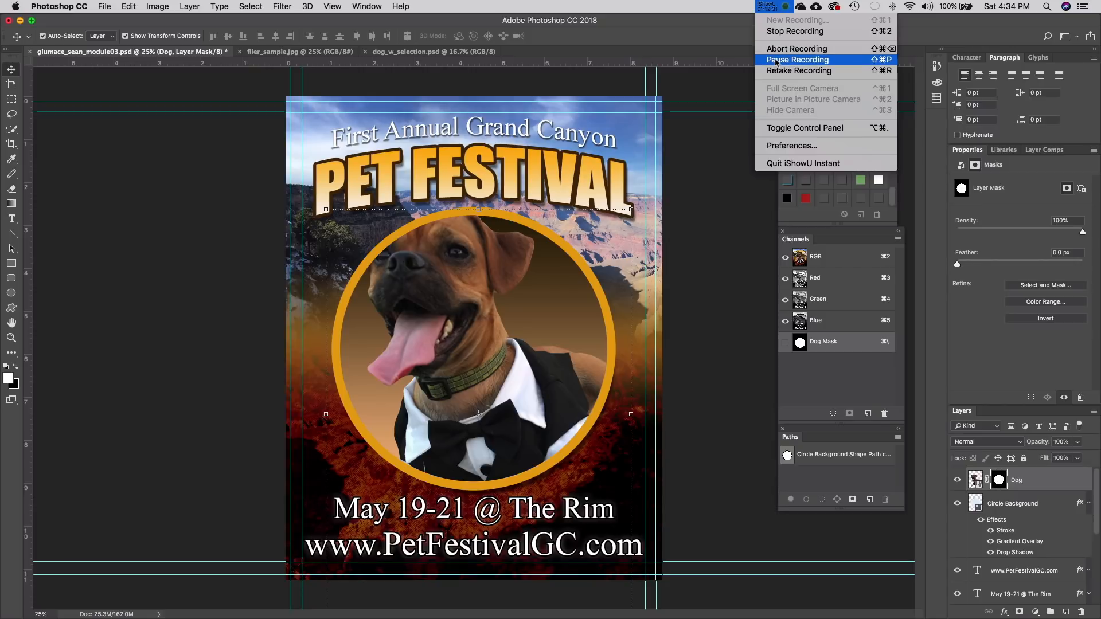
{"action": "left_click", "coordinate": [775, 60]}
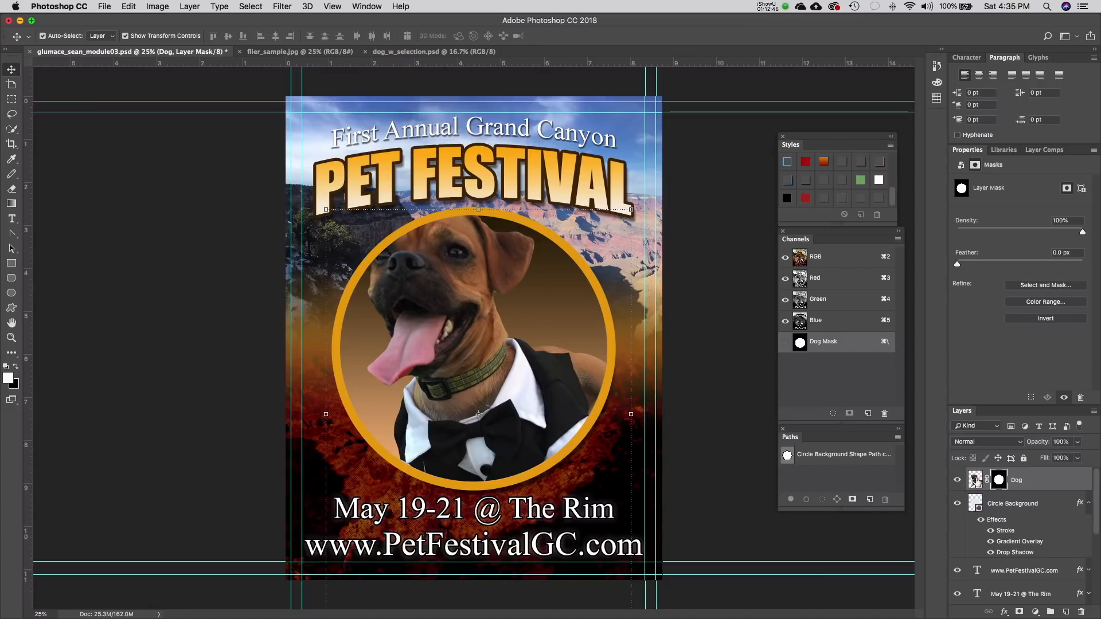
{"action": "left_click", "coordinate": [956, 482]}
{"action": "left_click", "coordinate": [956, 482]}
{"action": "left_click", "coordinate": [243, 6]}
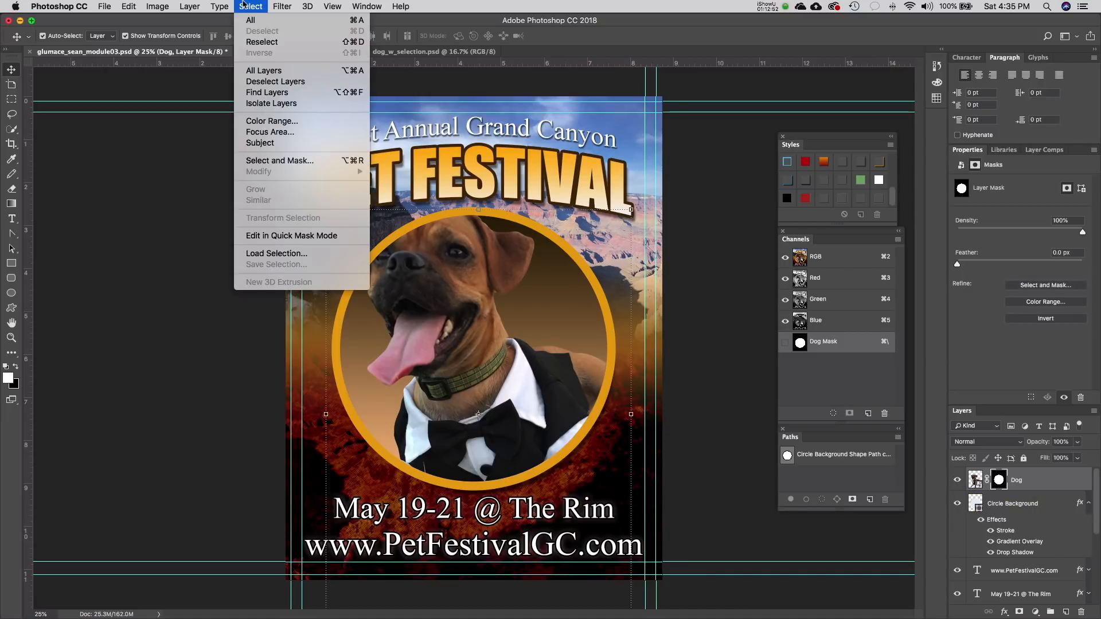
{"action": "left_click", "coordinate": [1036, 494]}
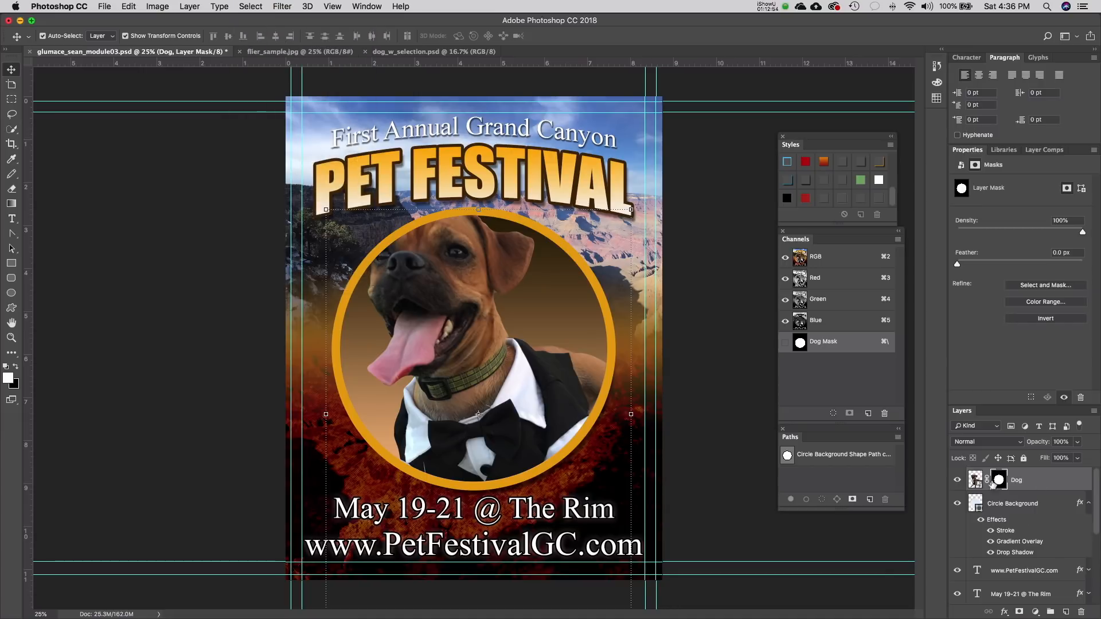
- Make the Dog layer's smart object content active instead of its layer mask
{"action": "left_click", "coordinate": [974, 481]}
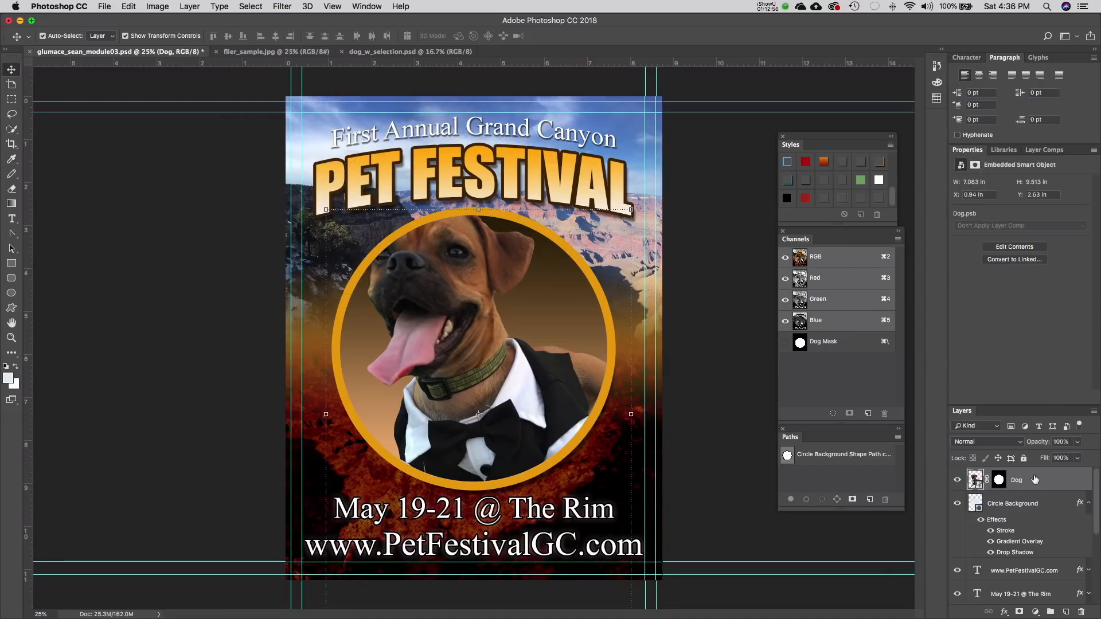
{"action": "left_click", "coordinate": [252, 6]}
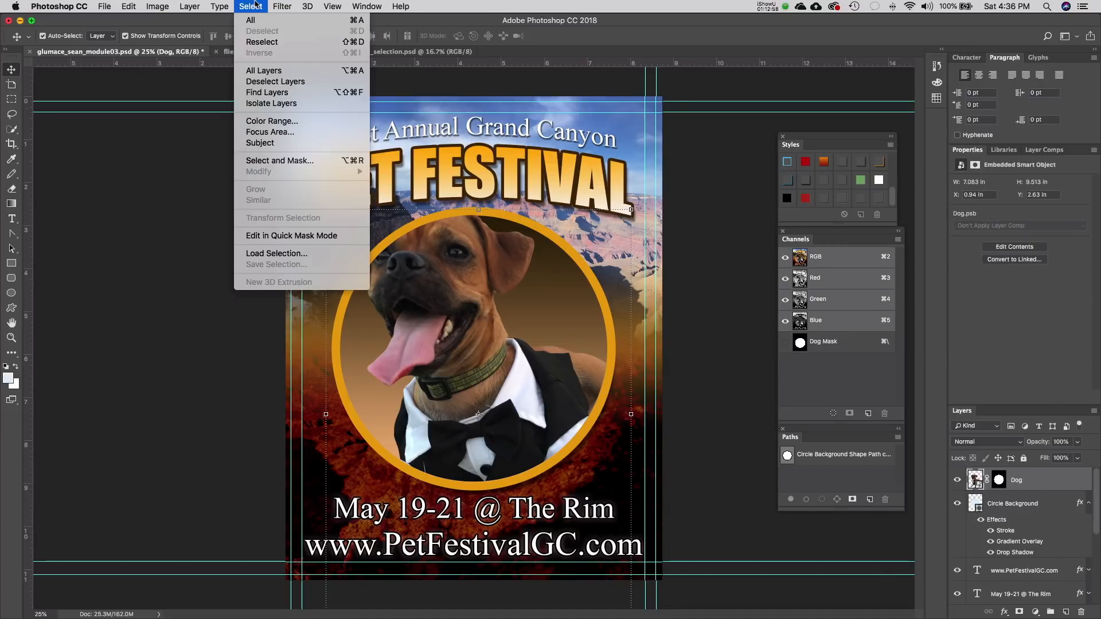
{"action": "left_click", "coordinate": [256, 4]}
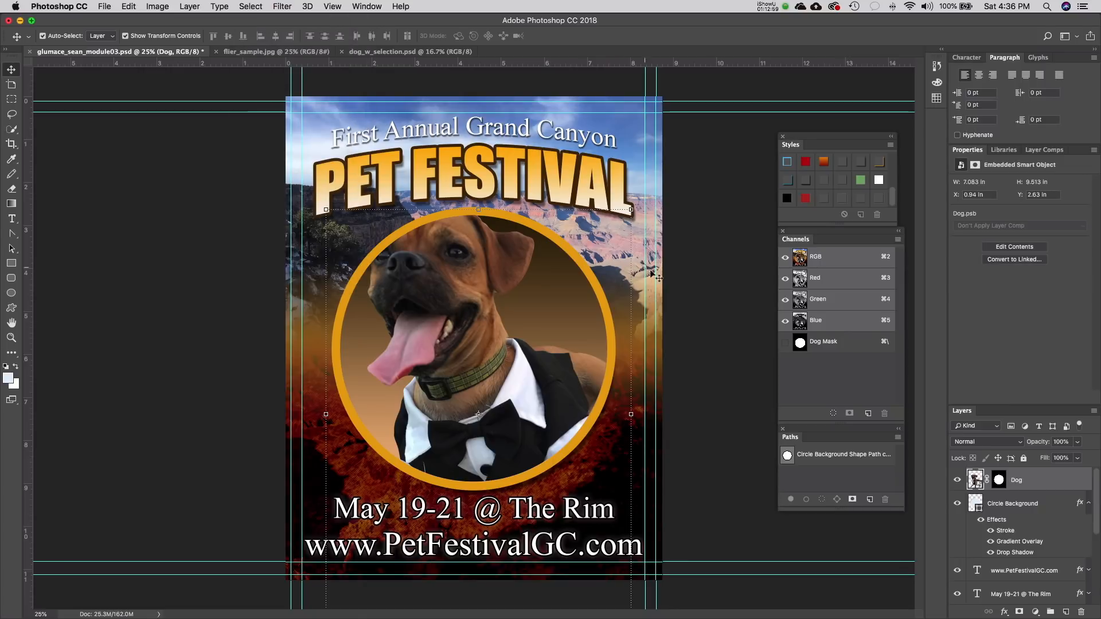
- Using Select and Mask on the Dog layer's mask, paint the hidden ear and top of the head back in with a 102 px brush
{"action": "left_click", "coordinate": [999, 481]}
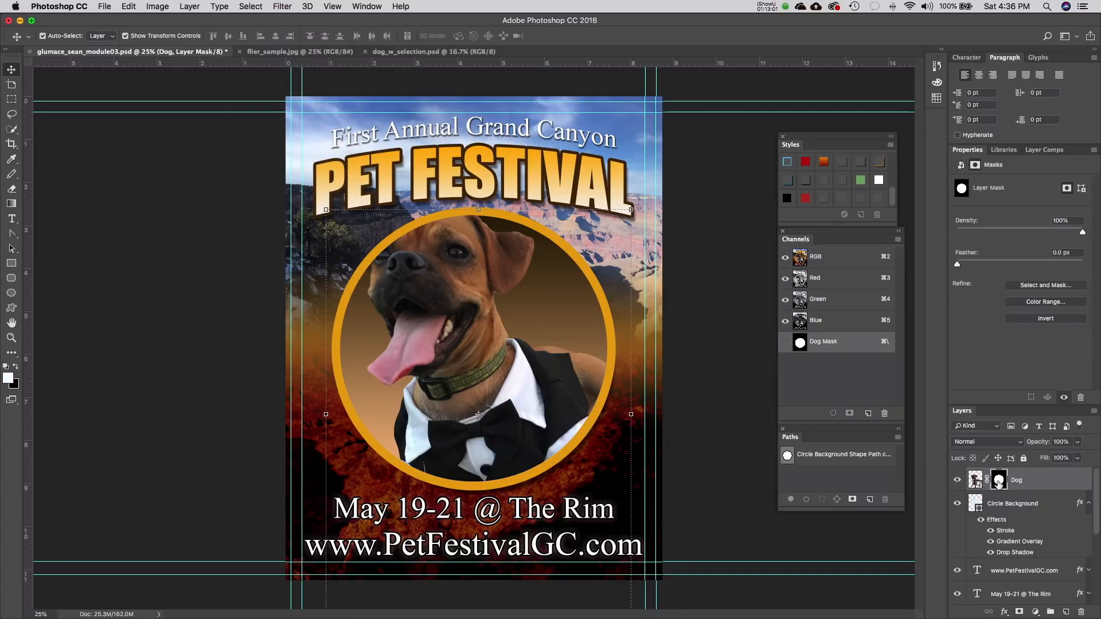
{"action": "left_click", "coordinate": [246, 7]}
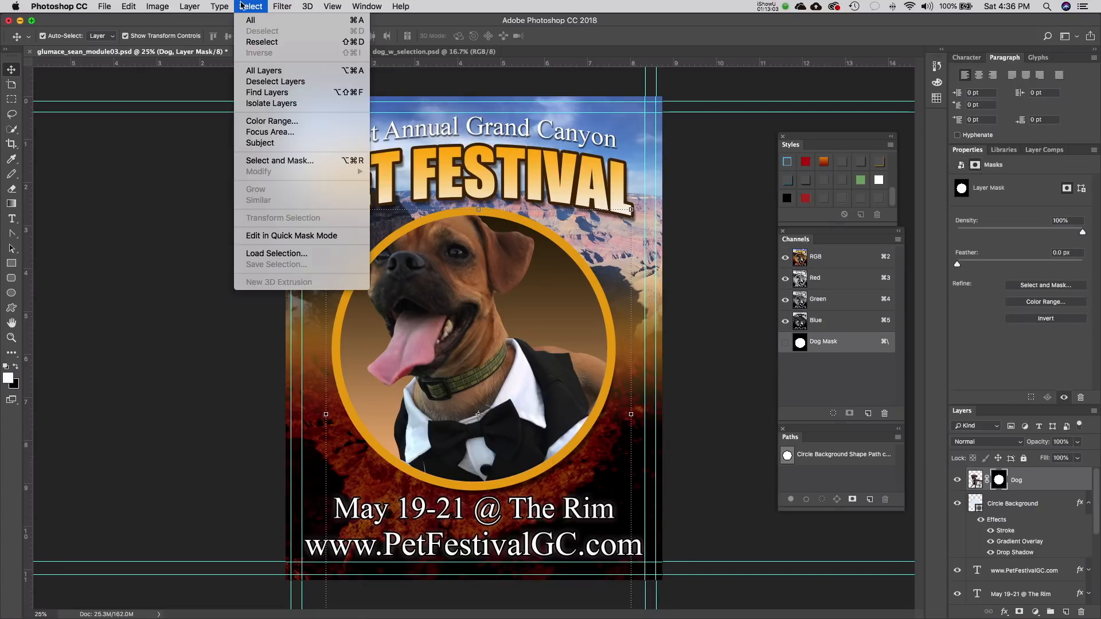
{"action": "left_click", "coordinate": [301, 163]}
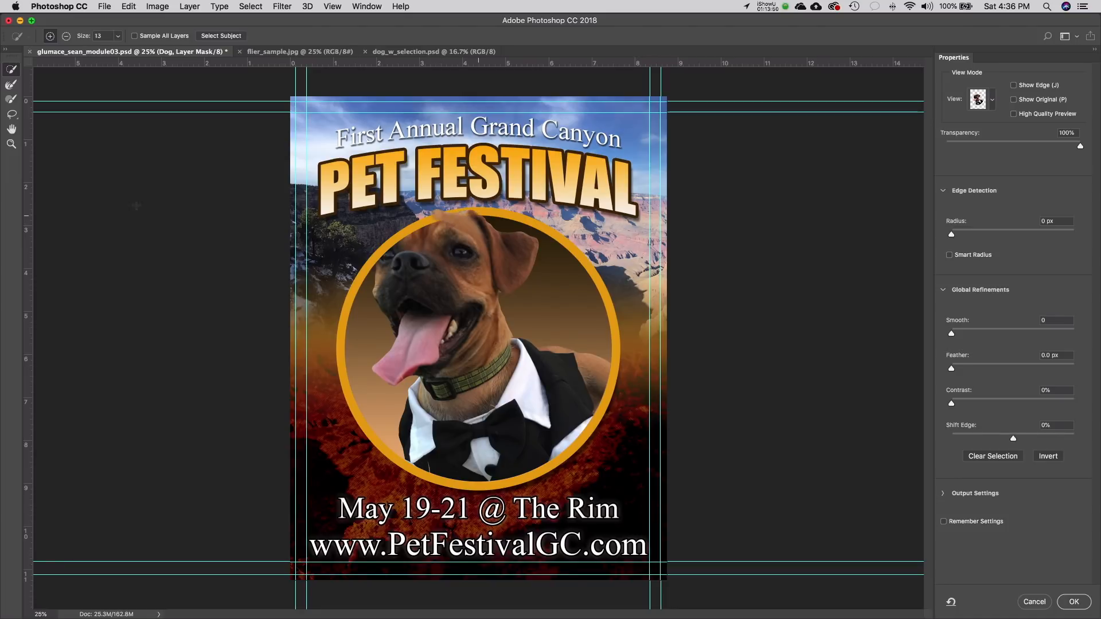
{"action": "left_click", "coordinate": [13, 99]}
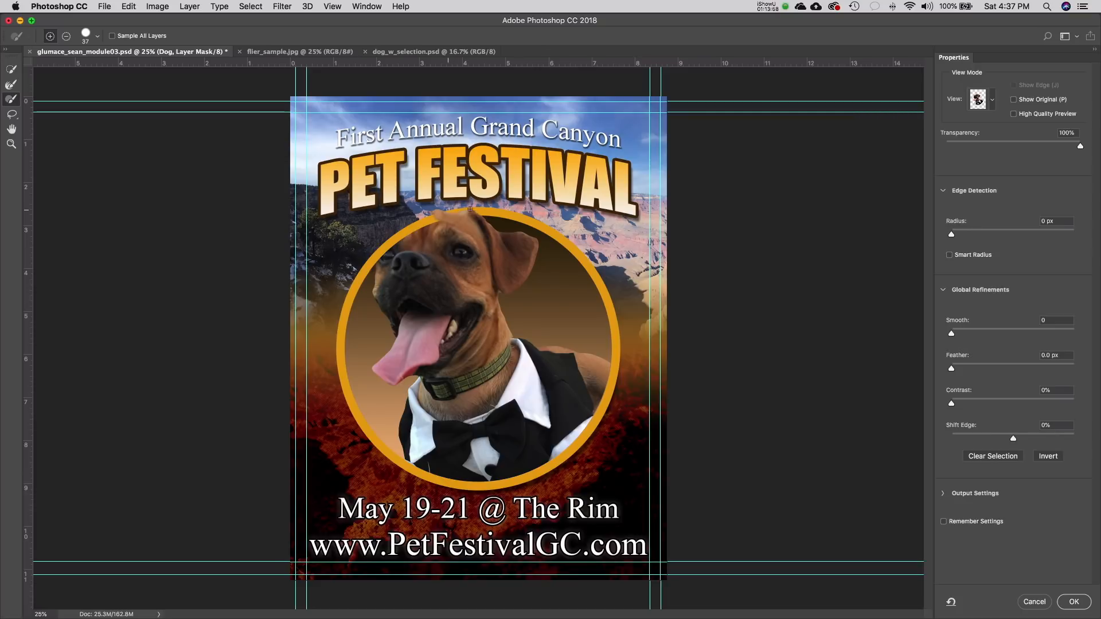
{"action": "left_click", "coordinate": [97, 37]}
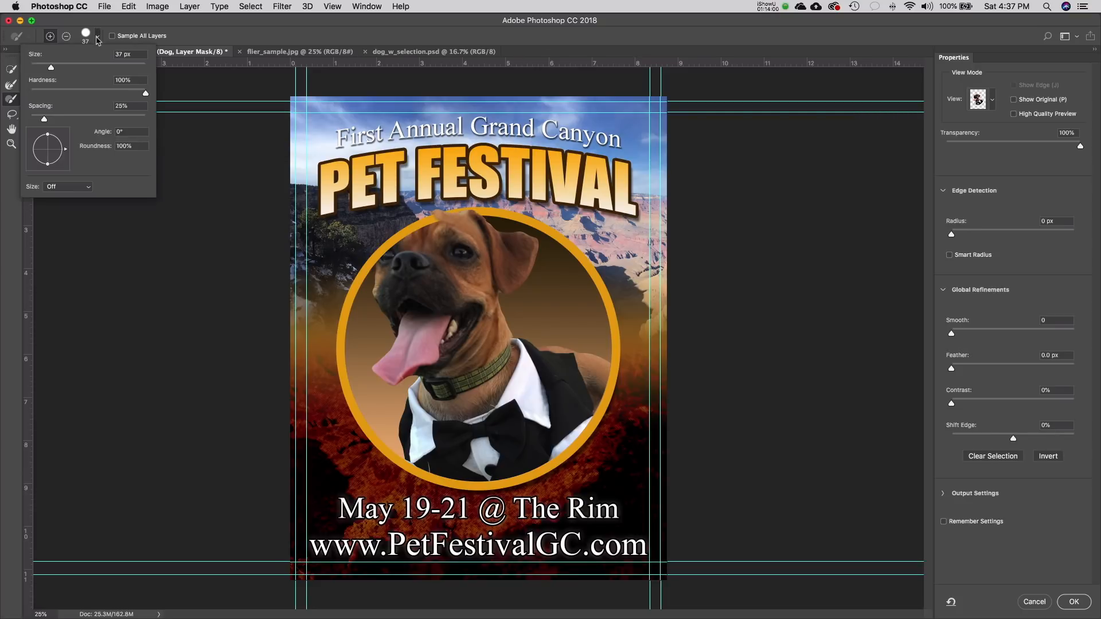
{"action": "left_click_drag", "start_coordinate": [58, 67], "coordinate": [89, 67]}
{"action": "left_click", "coordinate": [425, 207]}
{"action": "mouse_move", "coordinate": [426, 207]}
{"action": "left_mouse_down"}
{"action": "mouse_move", "coordinate": [414, 220]}
{"action": "mouse_move", "coordinate": [469, 209]}
{"action": "mouse_move", "coordinate": [388, 240]}
{"action": "mouse_move", "coordinate": [371, 265]}
{"action": "mouse_move", "coordinate": [338, 261]}
{"action": "mouse_move", "coordinate": [371, 235]}
{"action": "left_mouse_up"}
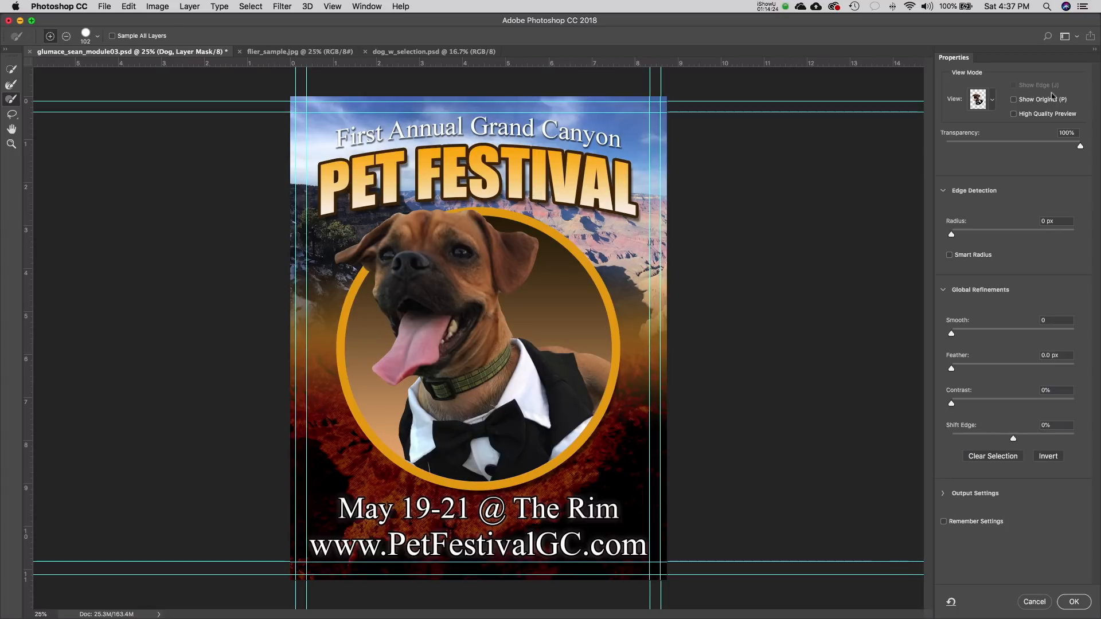
- Compare the painted mask with the original and apply the refined mask to the Dog layer
{"action": "left_click", "coordinate": [1014, 100]}
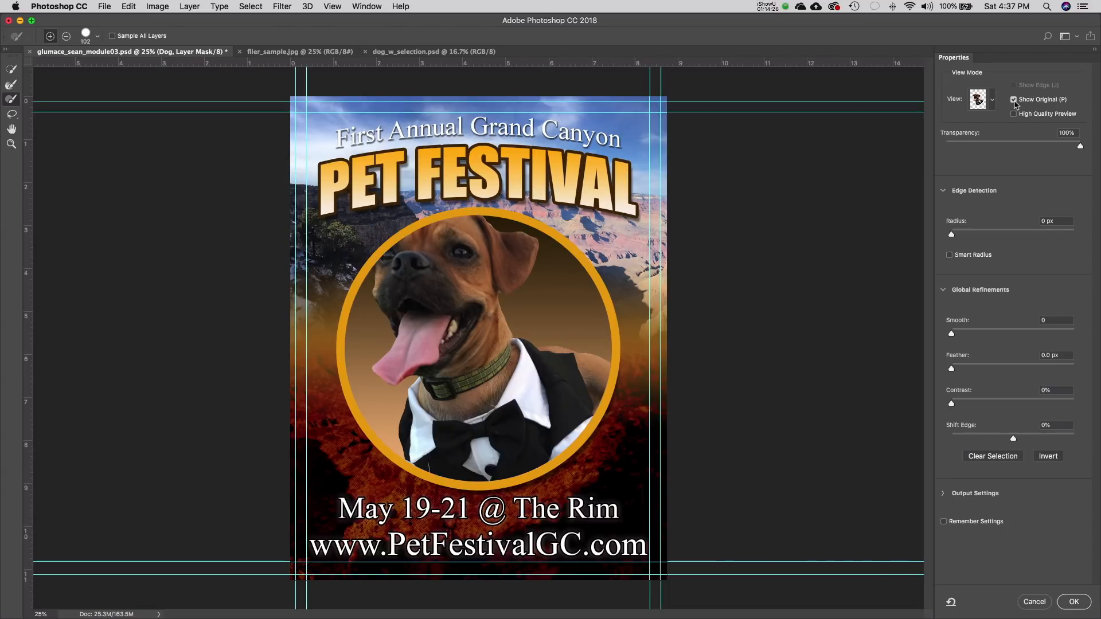
{"action": "left_click", "coordinate": [1013, 99]}
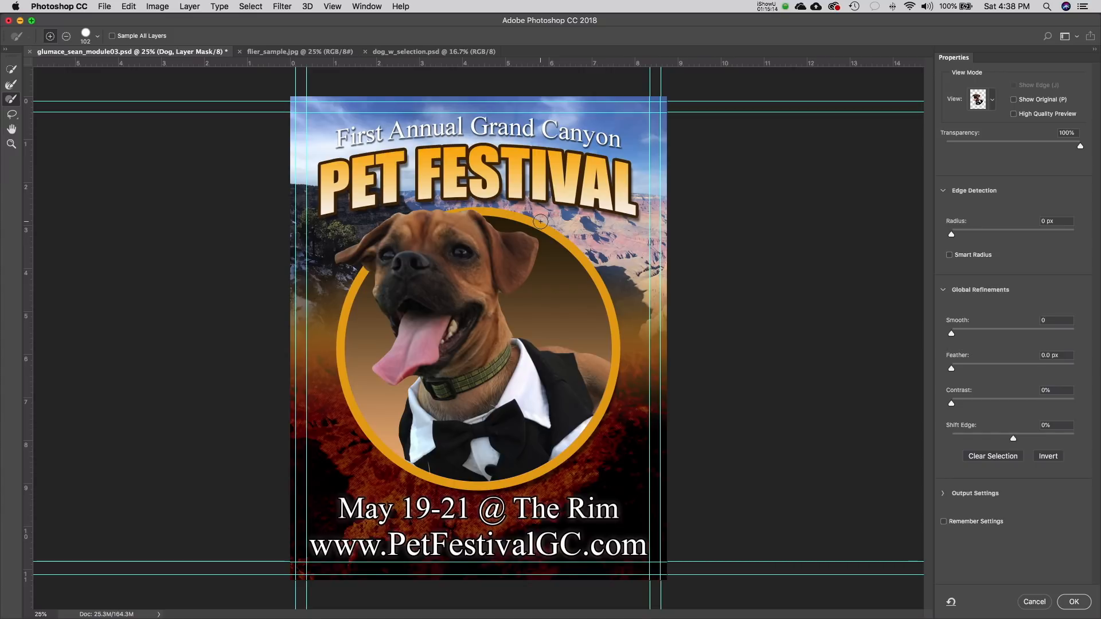
{"action": "left_click", "coordinate": [1073, 601]}
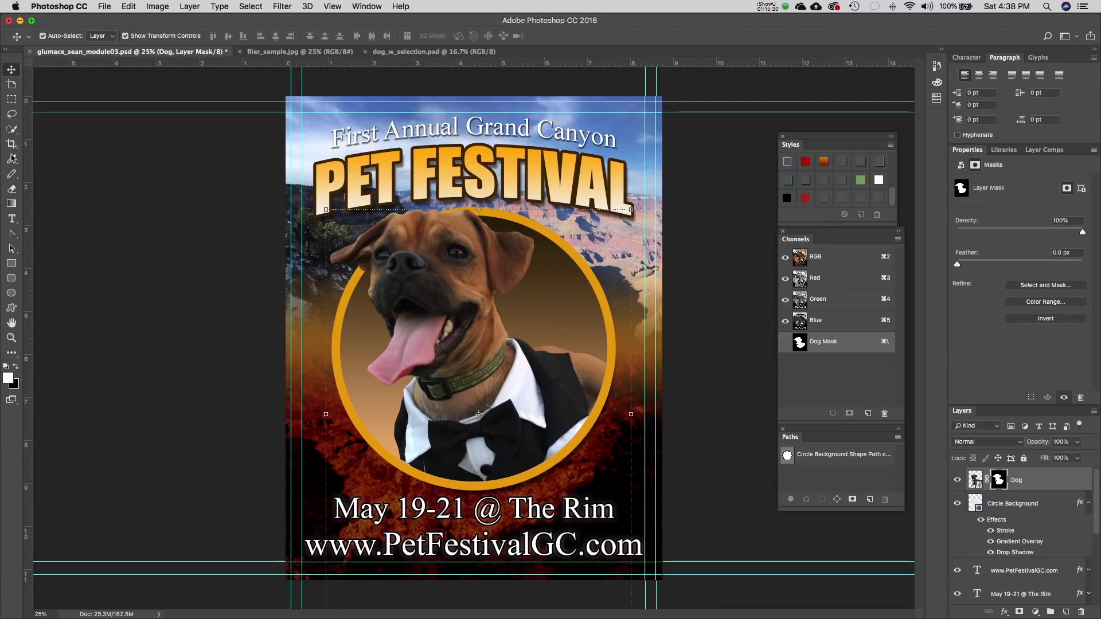
{"action": "left_click", "coordinate": [11, 99]}
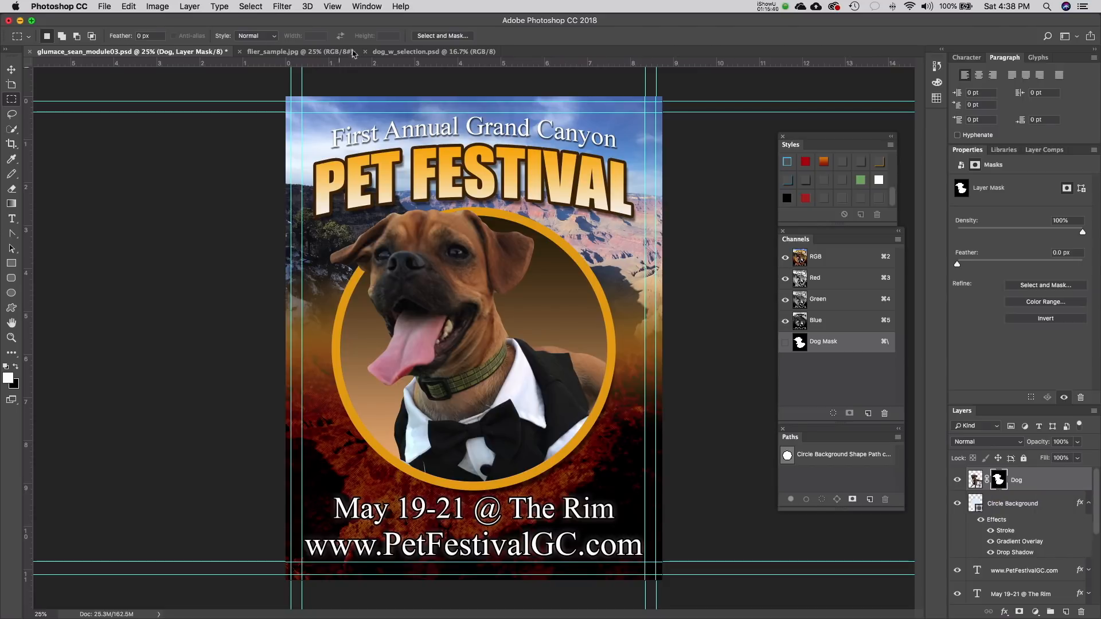
{"action": "left_click", "coordinate": [252, 7]}
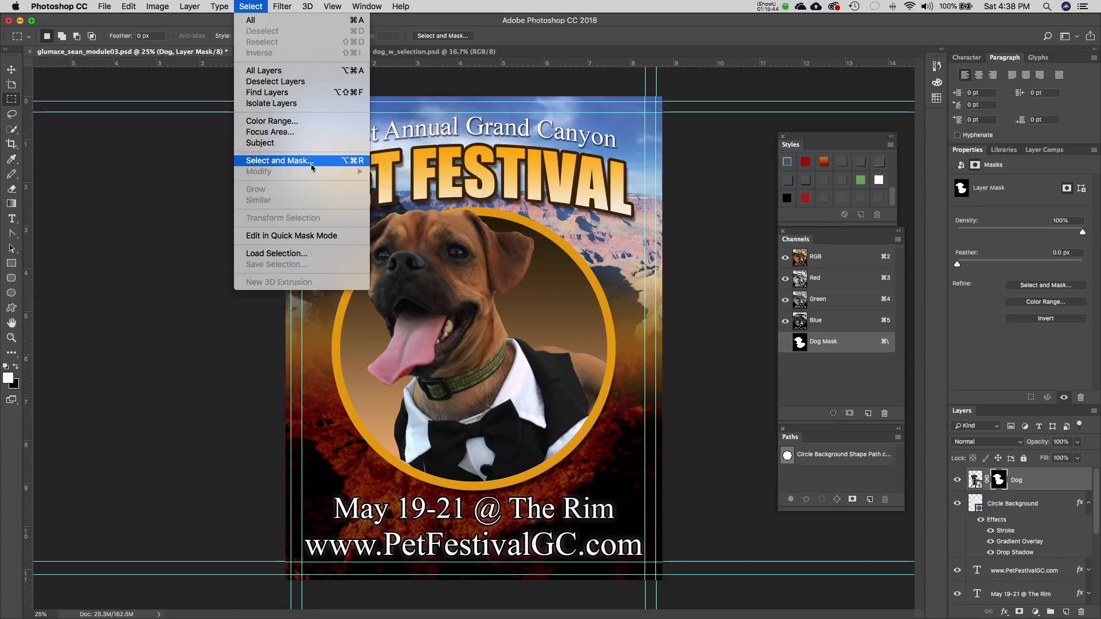
{"action": "left_click", "coordinate": [705, 204]}
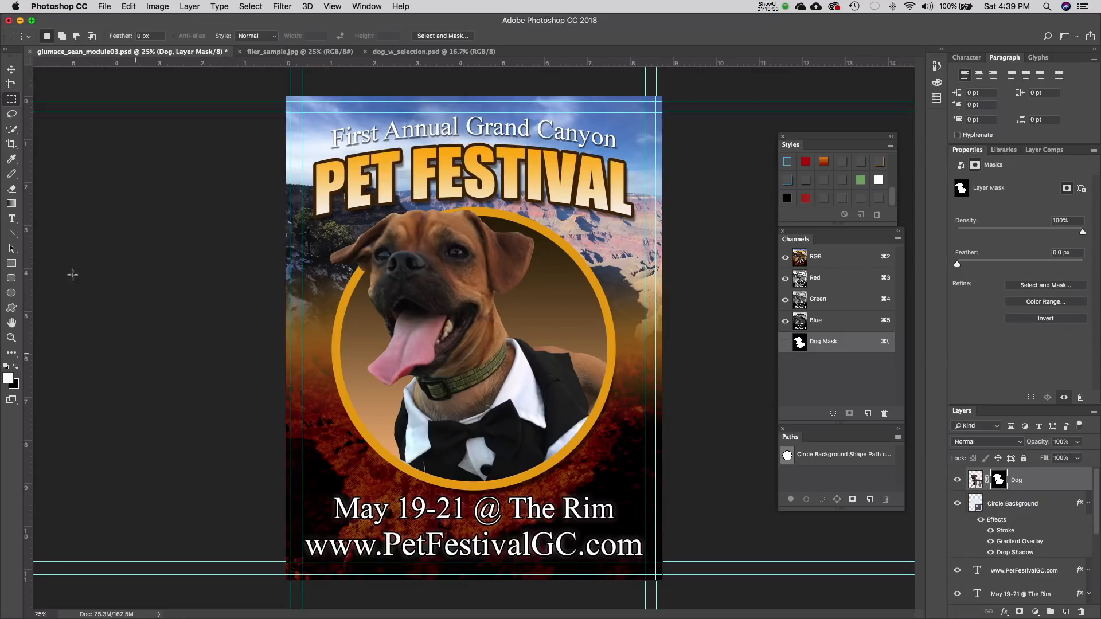
{"action": "left_click", "coordinate": [11, 70]}
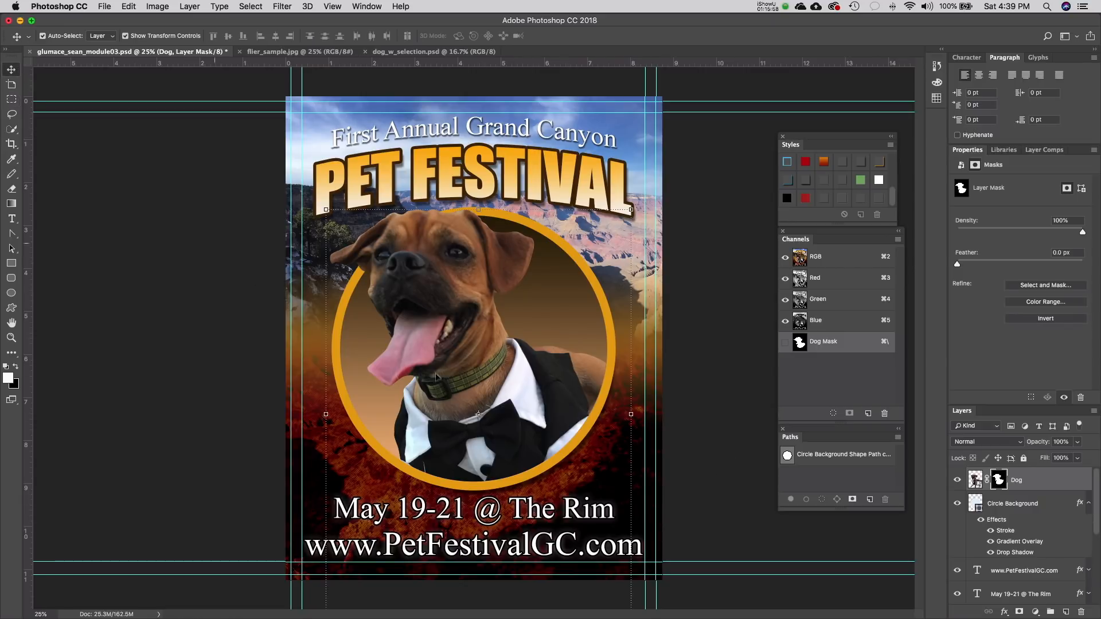
- Nudge the date line down to Y 9.24 in and the web address line down to Y 10.1 in
{"action": "left_click", "coordinate": [582, 512]}
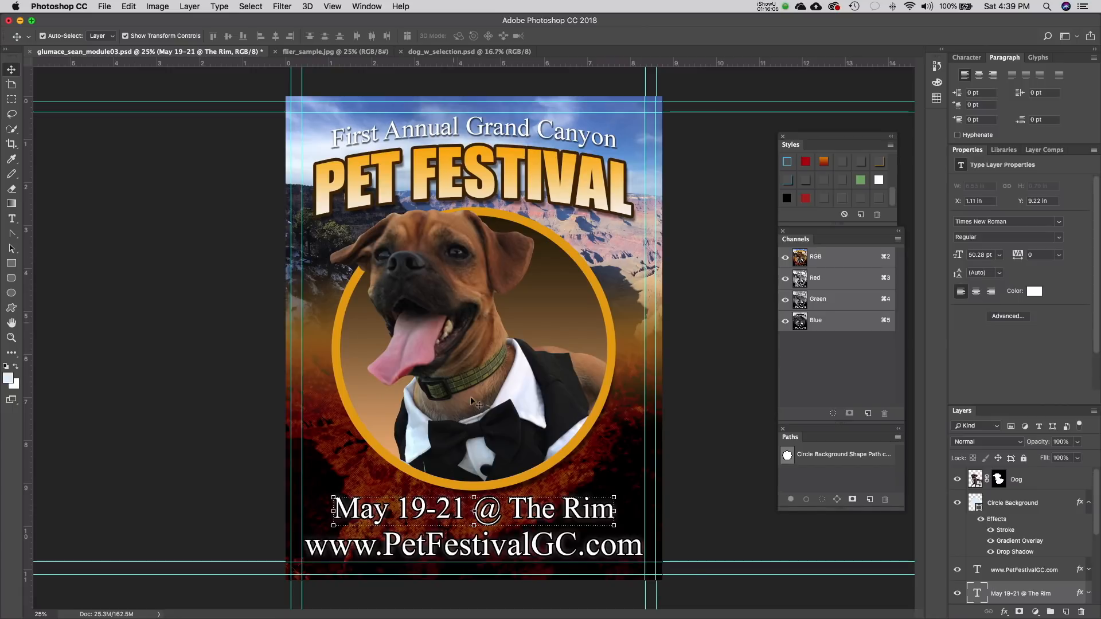
{"action": "key", "text": "Down"}
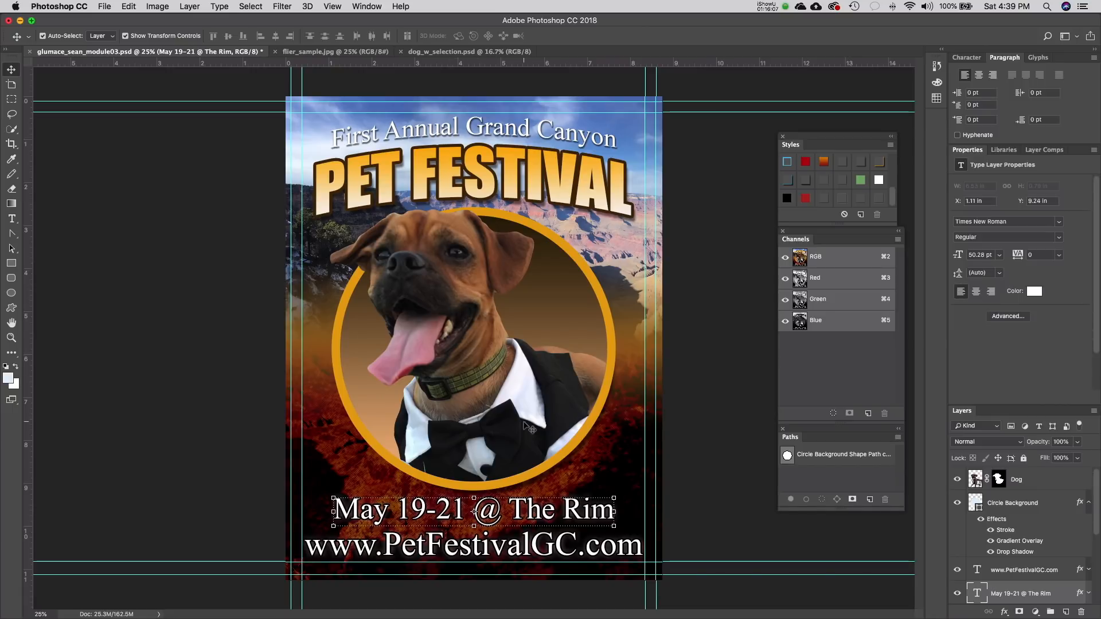
{"action": "left_click", "coordinate": [492, 558]}
{"action": "key", "text": "Down"}
{"action": "key", "text": "Down"}
{"action": "key", "text": "Down"}
{"action": "key", "text": "Down"}
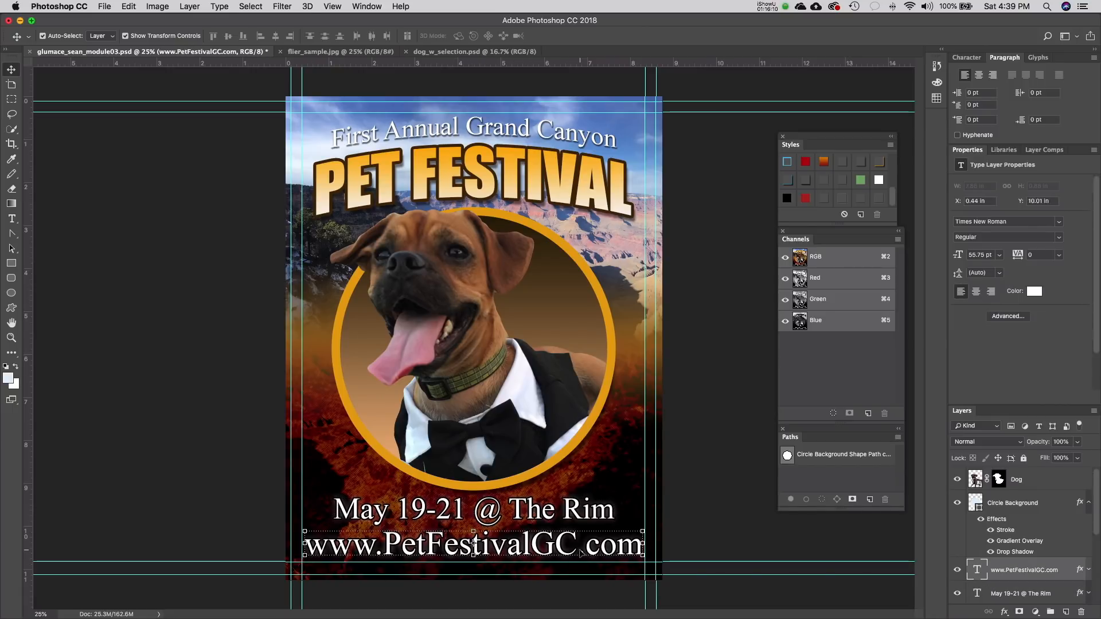
- Nudge the "May 19-21 @ The Rim" line further down to Y 9.32 in
{"action": "left_click", "coordinate": [548, 512]}
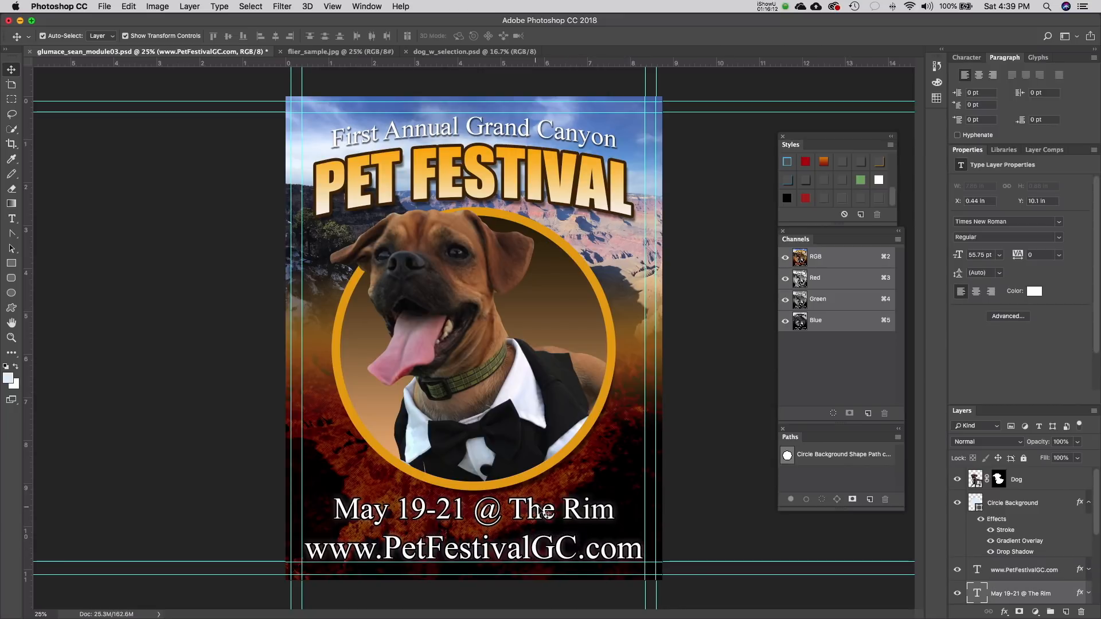
{"action": "key", "text": "Down"}
{"action": "key", "text": "Down"}
{"action": "key", "text": "Down"}
{"action": "key", "text": "Down"}
{"action": "key", "text": "Down"}
{"action": "key", "text": "Down"}
{"action": "key", "text": "Down"}
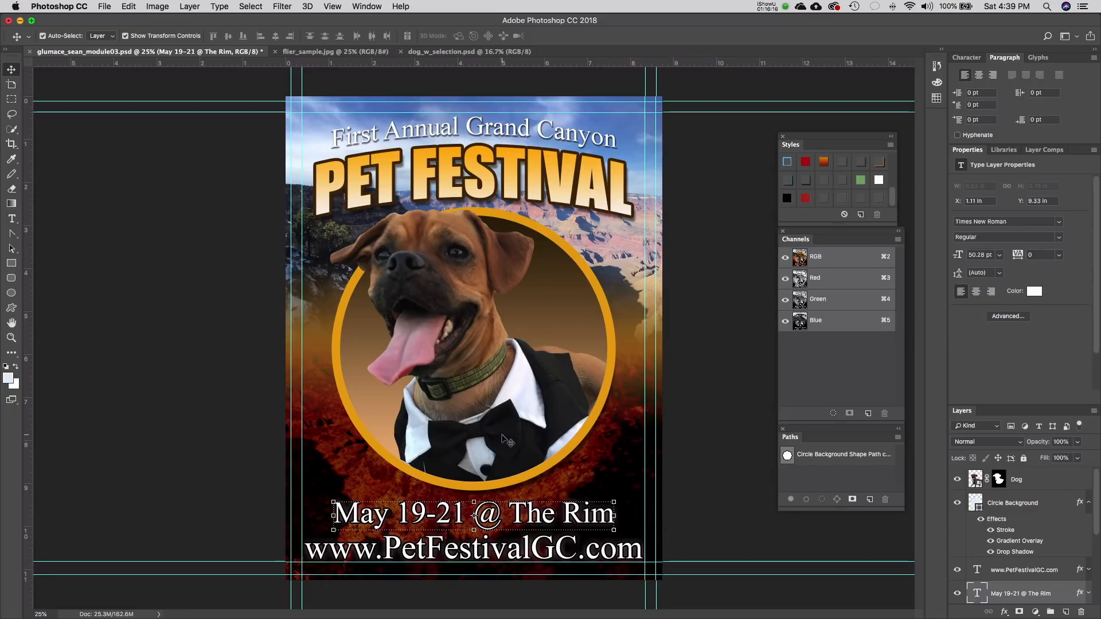
{"action": "key", "text": "Up"}
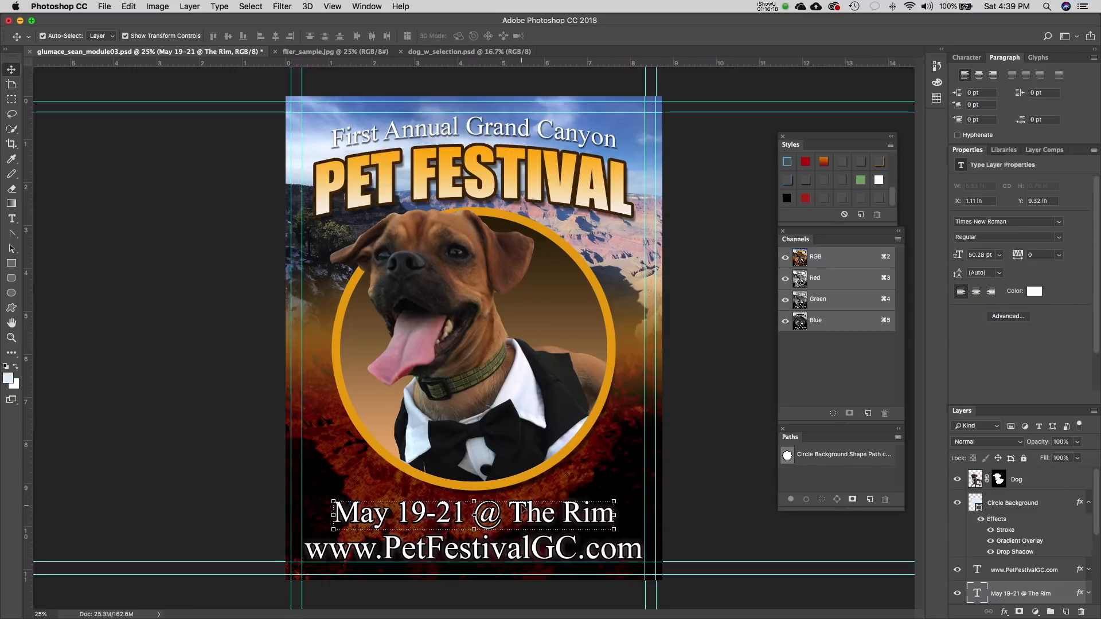
- Try to nudge the dog image down to Y 2.84 in within the circle, and undo the moves
{"action": "left_click", "coordinate": [441, 305]}
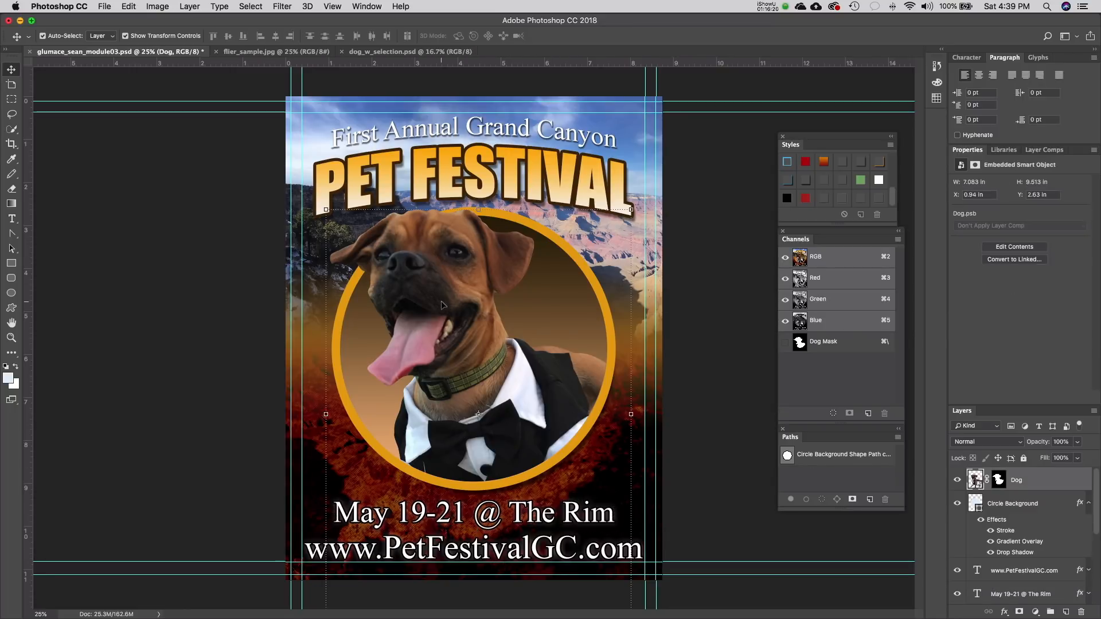
{"action": "key", "text": "Down"}
{"action": "key", "text": "Down"}
{"action": "key", "text": "Down"}
{"action": "key", "text": "Down"}
{"action": "key", "text": "Down"}
{"action": "key", "text": "Down"}
{"action": "key", "text": "Down"}
{"action": "key", "text": "Down"}
{"action": "key", "text": "Down"}
{"action": "key", "text": "Down"}
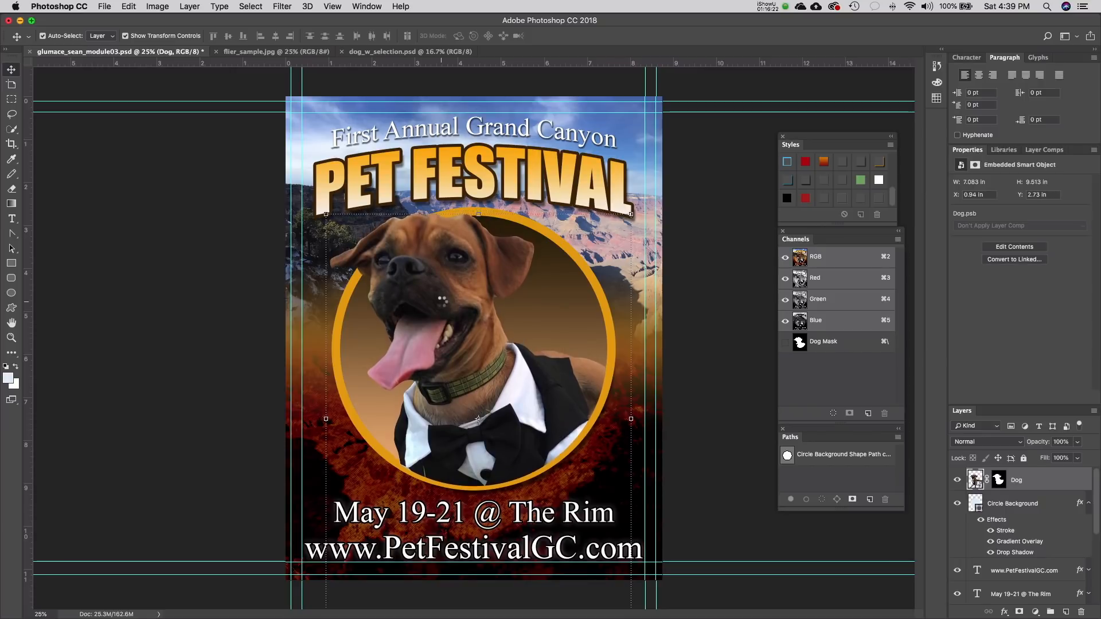
{"action": "key", "text": "Down"}
{"action": "key", "text": "Down"}
{"action": "key", "text": "Down"}
{"action": "key", "text": "Down"}
{"action": "key", "text": "Down"}
{"action": "key", "text": "Down"}
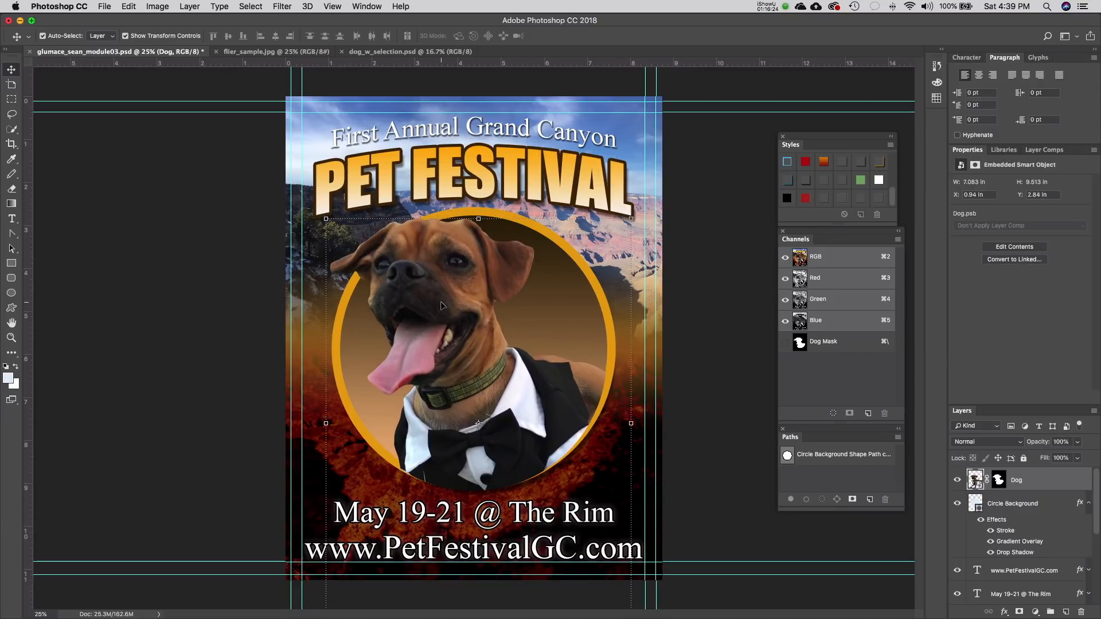
{"action": "key", "text": "alt+super+z"}
{"action": "key", "text": "alt+super+z"}
{"action": "key", "text": "alt+super+z"}
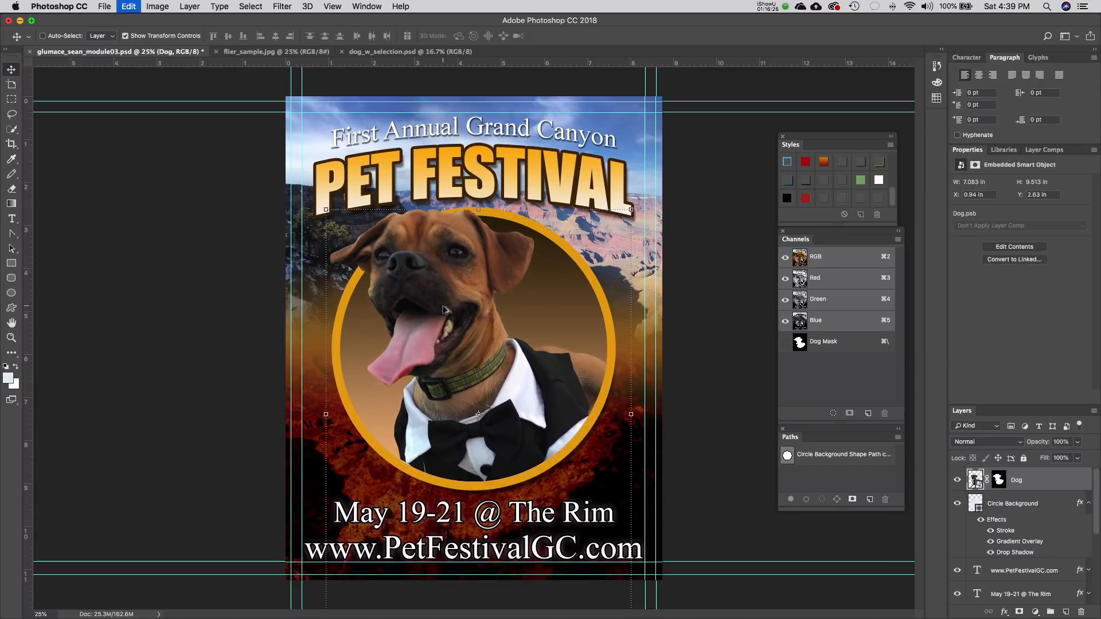
- Fine-tune the vertical positions of the web address and date lines, placing the date line at Y 9.3 in
{"action": "left_click", "coordinate": [544, 545]}
{"action": "left_click", "coordinate": [542, 516]}
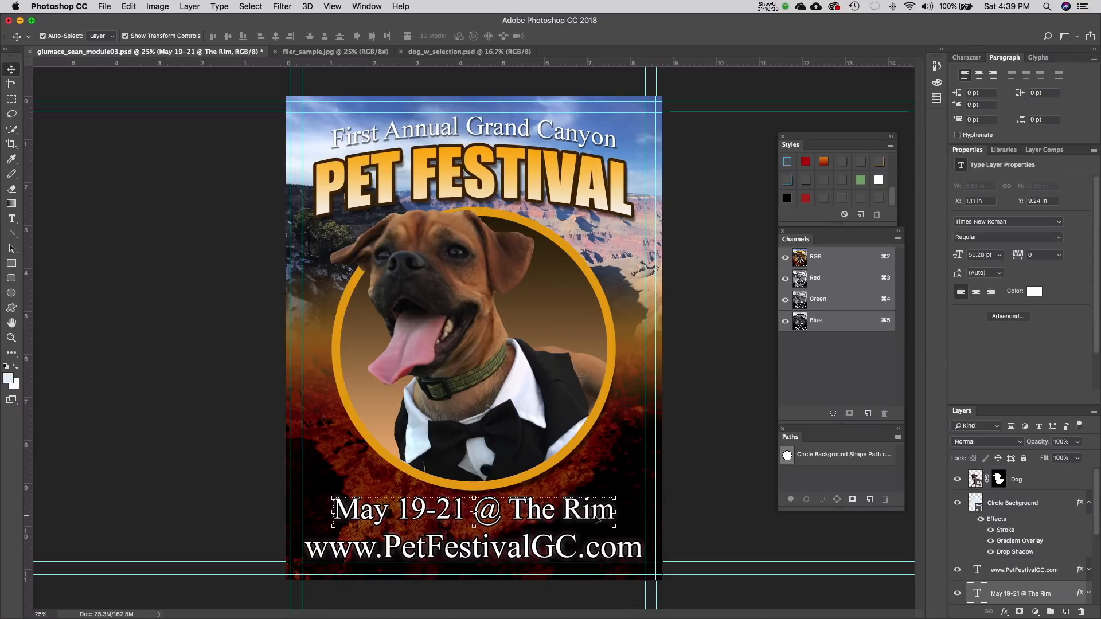
- Select the Dog and Circle Background layers together and nudge them down by 4 px overall
{"action": "left_click", "coordinate": [462, 362]}
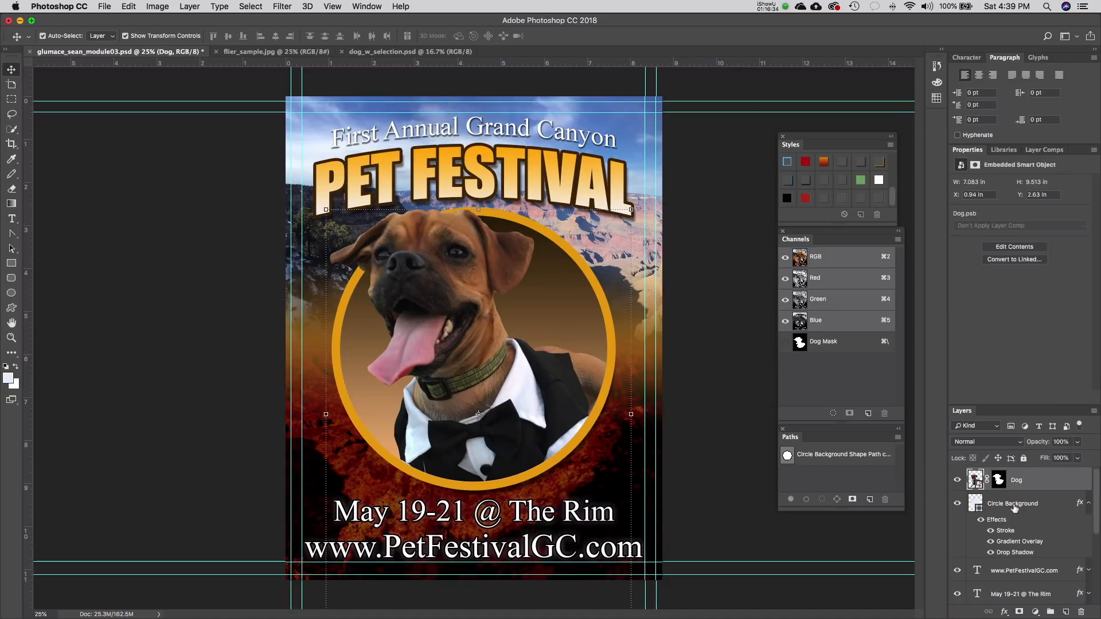
{"action": "left_click", "coordinate": [1031, 510], "text": "shift"}
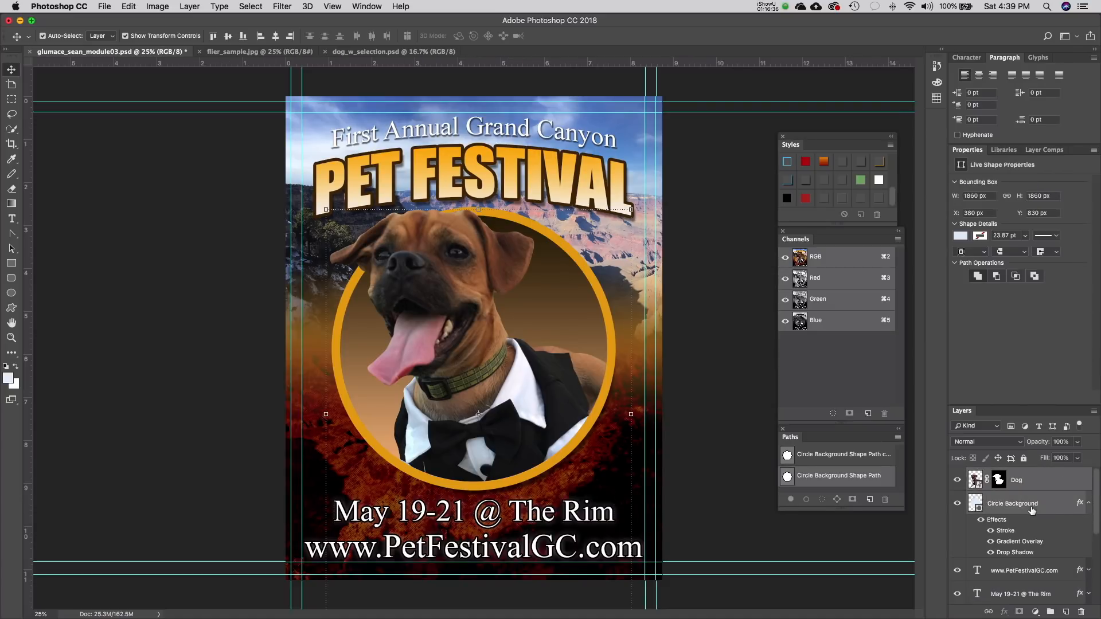
{"action": "key", "text": "Down"}
{"action": "key", "text": "Down"}
{"action": "key", "text": "Down"}
{"action": "key", "text": "Down"}
{"action": "key", "text": "Down"}
{"action": "key", "text": "Down"}
{"action": "key", "text": "Down"}
{"action": "key", "text": "Down"}
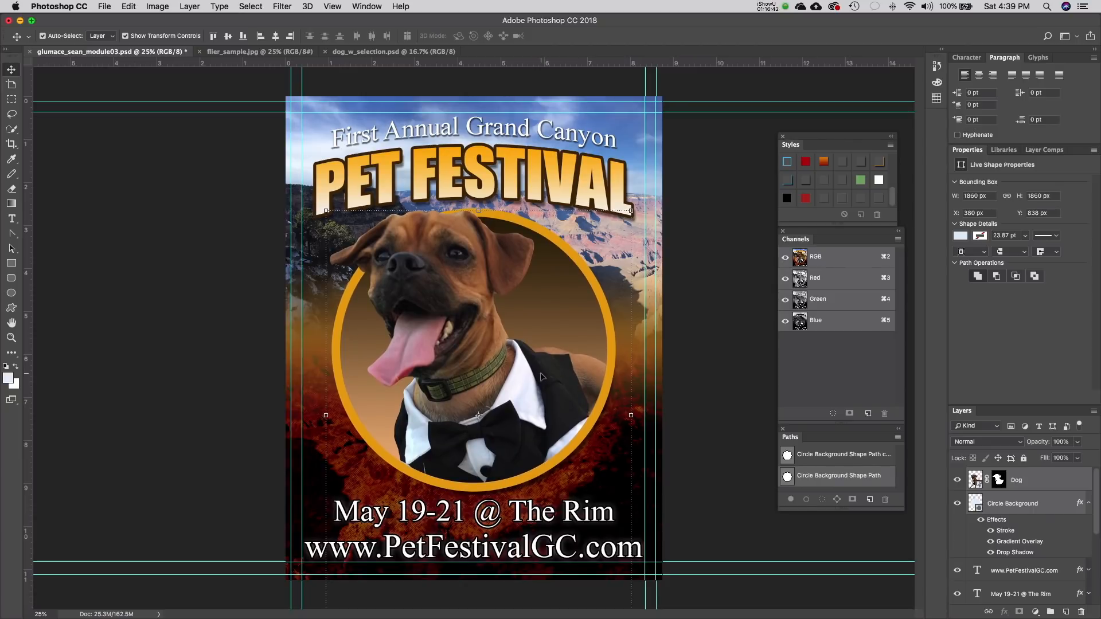
{"action": "key", "text": "Up"}
{"action": "key", "text": "Up"}
{"action": "key", "text": "Up"}
{"action": "key", "text": "Up"}
- Scale the "May 19-21 @ The Rim" line down to 95.60% and commit the transform
{"action": "left_click", "coordinate": [518, 521]}
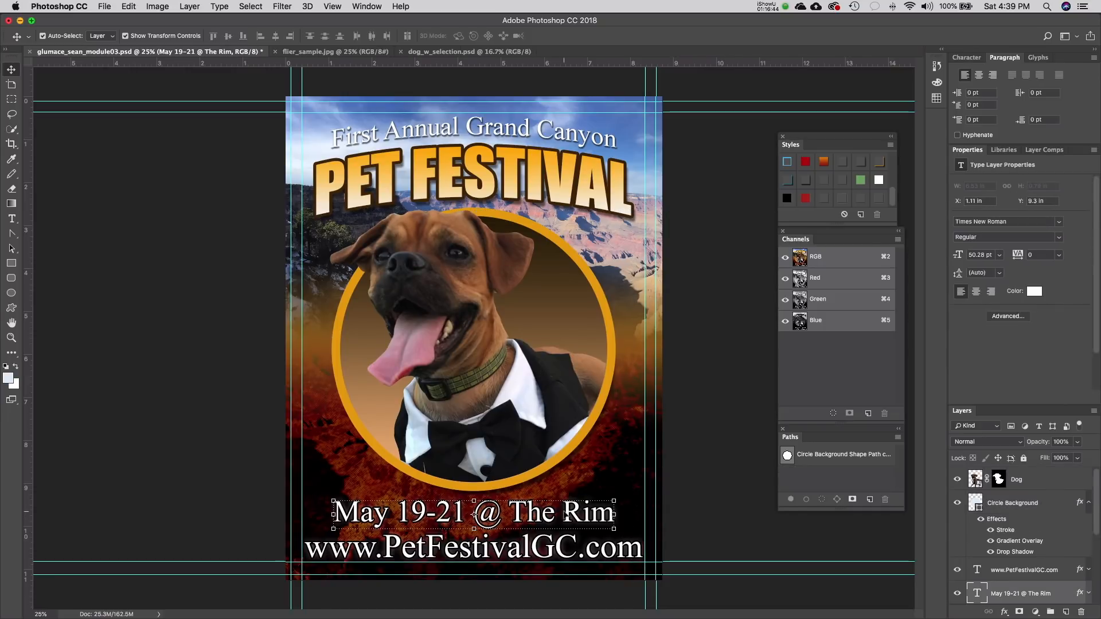
{"action": "left_click_drag", "start_coordinate": [618, 499], "coordinate": [564, 514]}
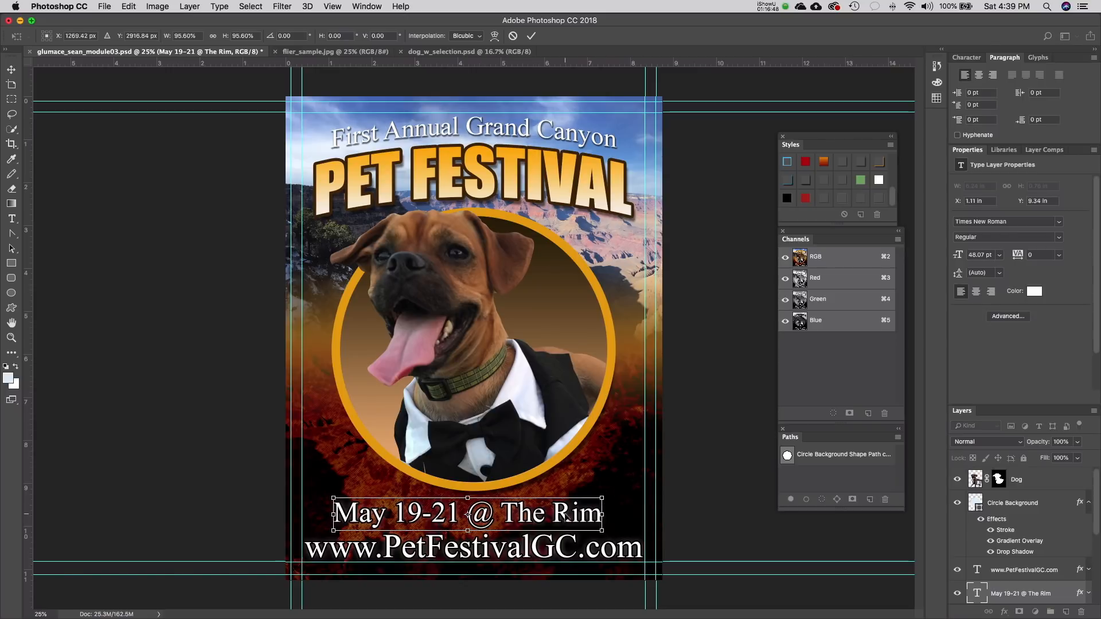
{"action": "key", "text": "Return"}
- Recenter the date line by moving it right to X 1.23 in, nudge it up slightly and deselect it
{"action": "left_click_drag", "start_coordinate": [470, 515], "coordinate": [472, 516]}
{"action": "key", "text": "Right"}
{"action": "key", "text": "Right"}
{"action": "key", "text": "Right"}
{"action": "key", "text": "Right"}
{"action": "key", "text": "Right"}
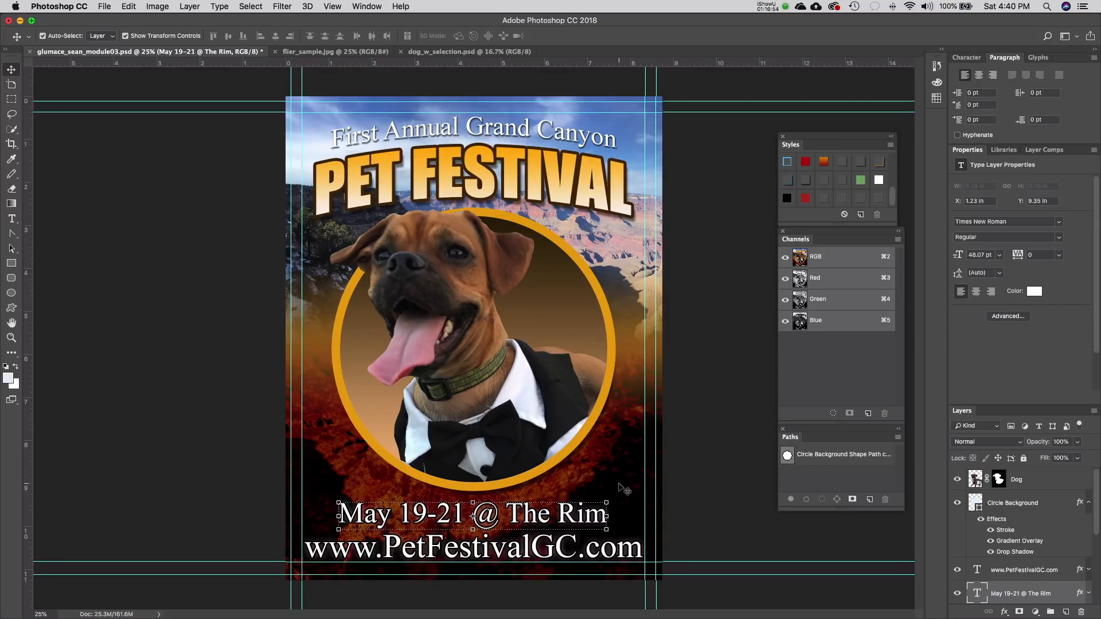
{"action": "key", "text": "Up"}
{"action": "key", "text": "Up"}
{"action": "key", "text": "Up"}
{"action": "left_click", "coordinate": [670, 415]}
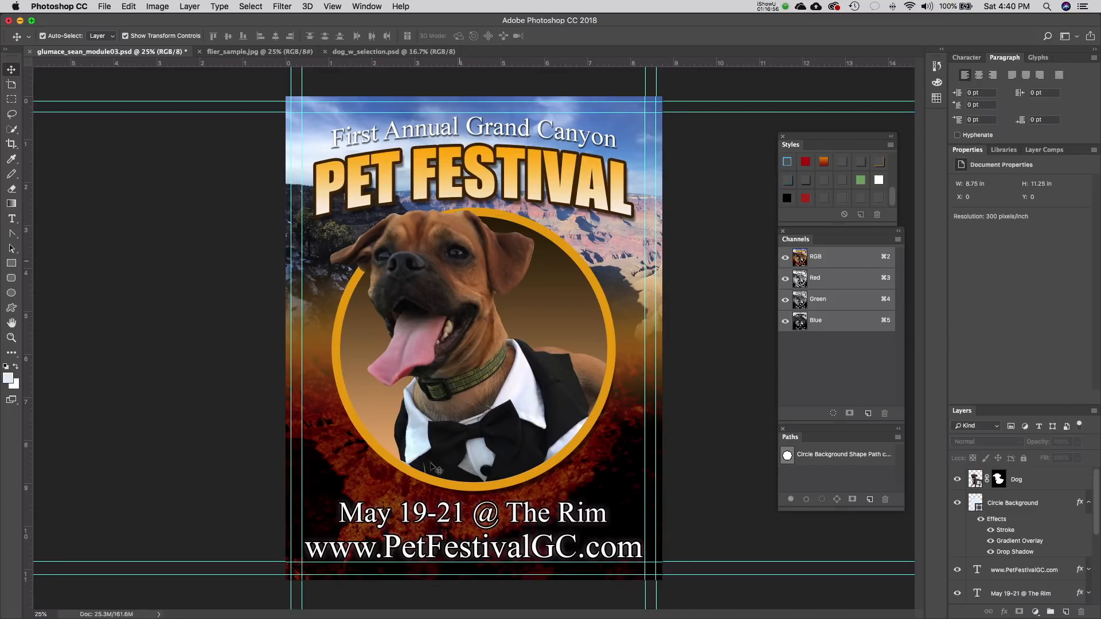
- Try Auto Tone on the Dog layer and undo the correction
{"action": "left_click", "coordinate": [445, 325]}
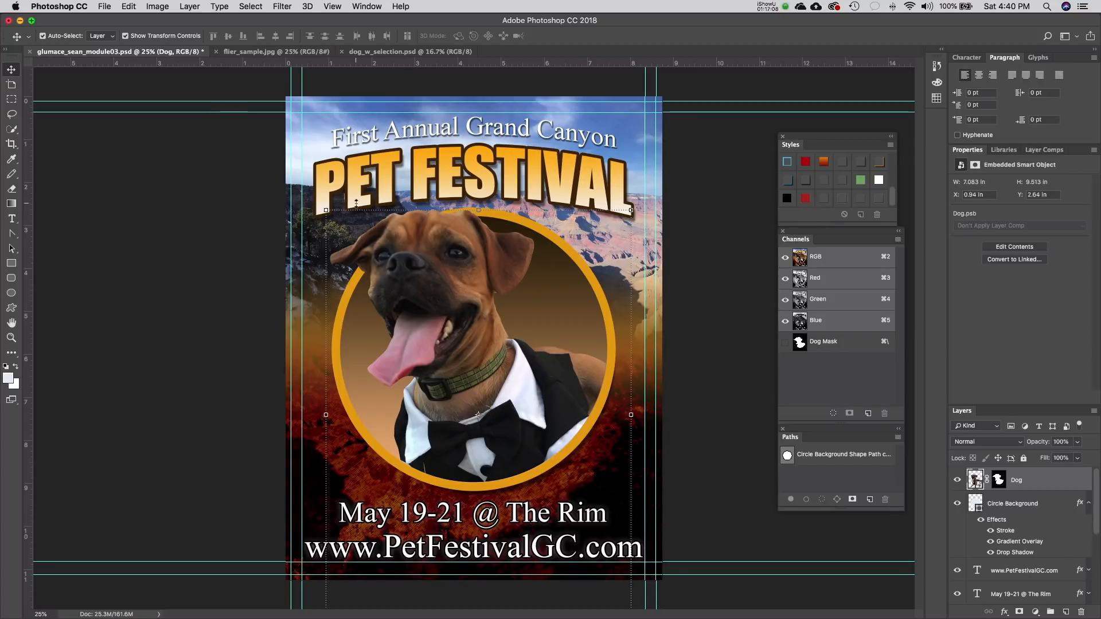
{"action": "left_click", "coordinate": [170, 8]}
{"action": "mouse_move", "coordinate": [179, 42]}
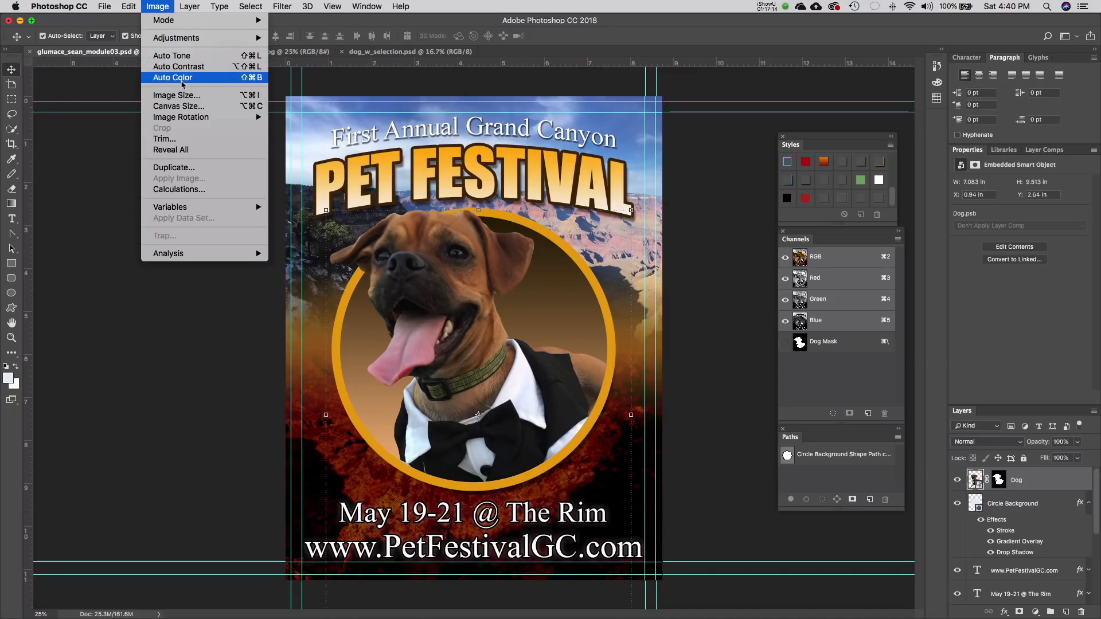
{"action": "left_click", "coordinate": [185, 57]}
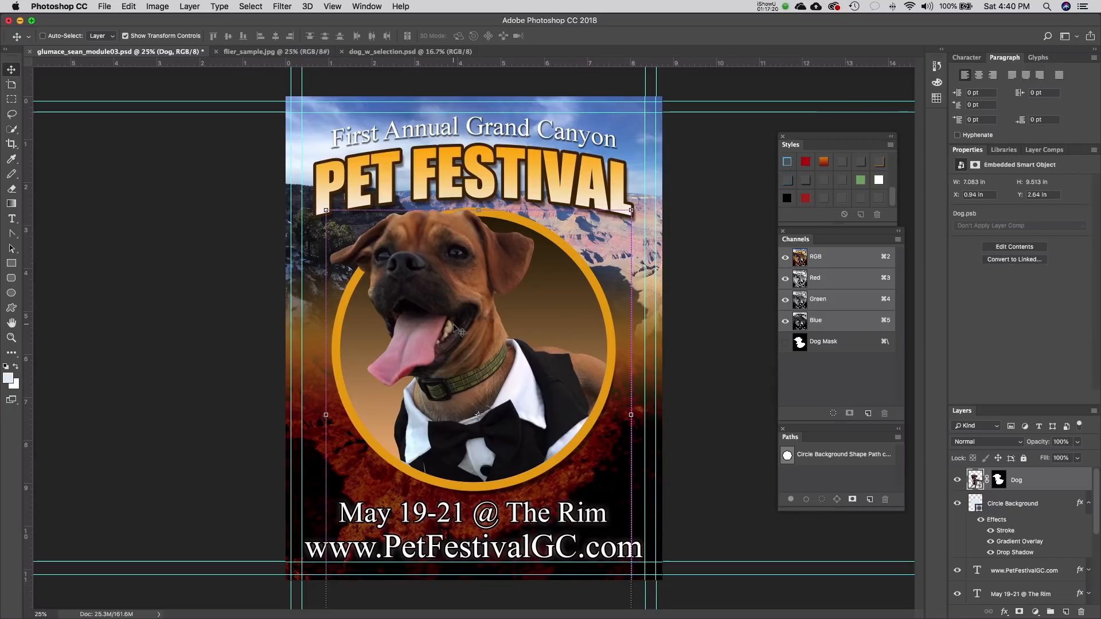
{"action": "key", "text": "super+z"}
- Try Auto Contrast and Auto Color on the Dog layer
{"action": "left_click", "coordinate": [182, 6]}
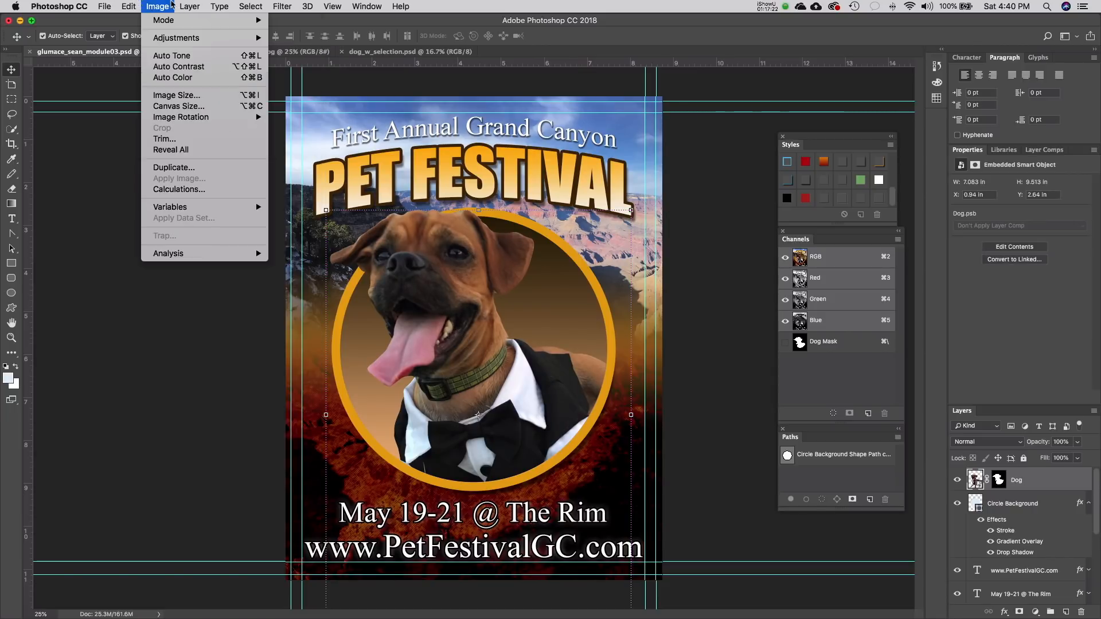
{"action": "left_click", "coordinate": [169, 6]}
{"action": "left_click", "coordinate": [170, 68]}
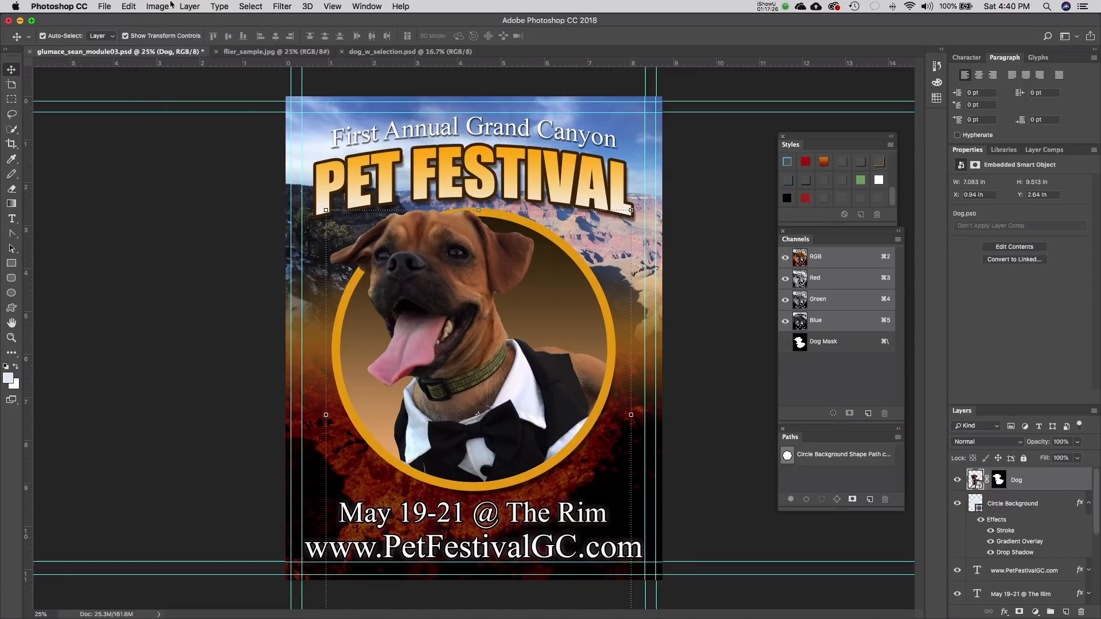
{"action": "left_click", "coordinate": [172, 5]}
{"action": "left_click", "coordinate": [169, 79]}
{"action": "left_click", "coordinate": [219, 6]}
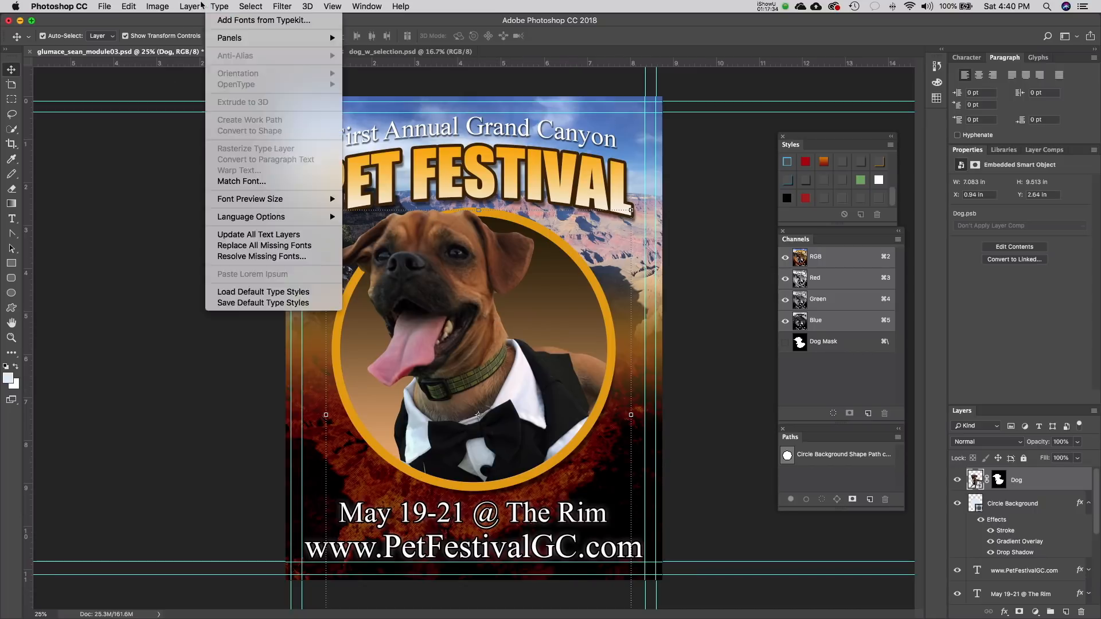
{"action": "mouse_move", "coordinate": [157, 6]}
{"action": "mouse_move", "coordinate": [171, 43]}
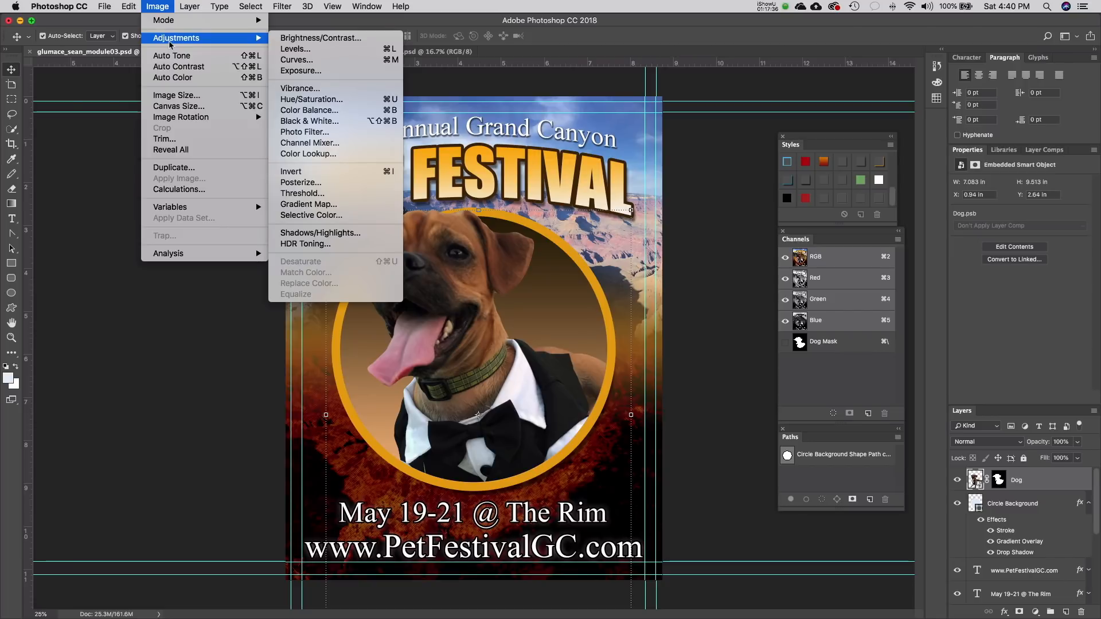
{"action": "left_click", "coordinate": [640, 254]}
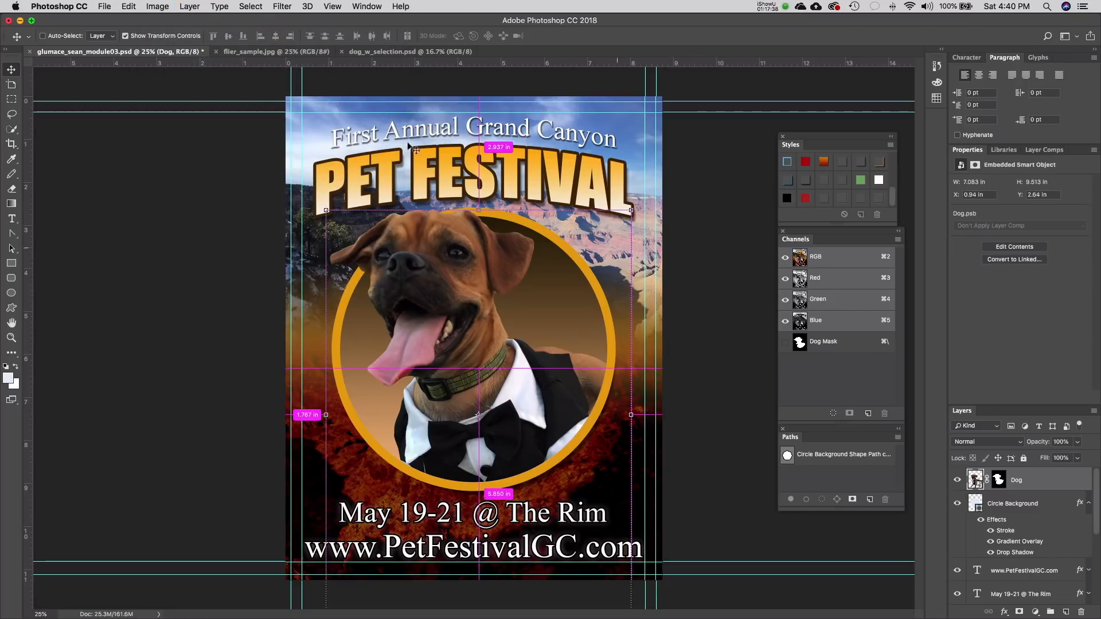
{"action": "left_click", "coordinate": [157, 6]}
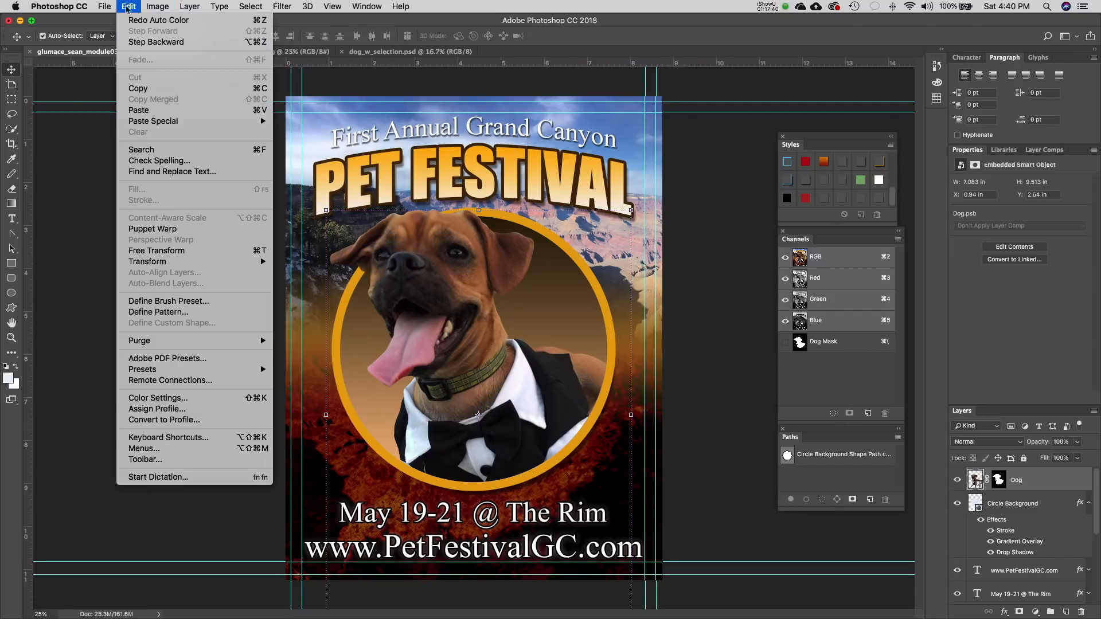
{"action": "left_click", "coordinate": [127, 6]}
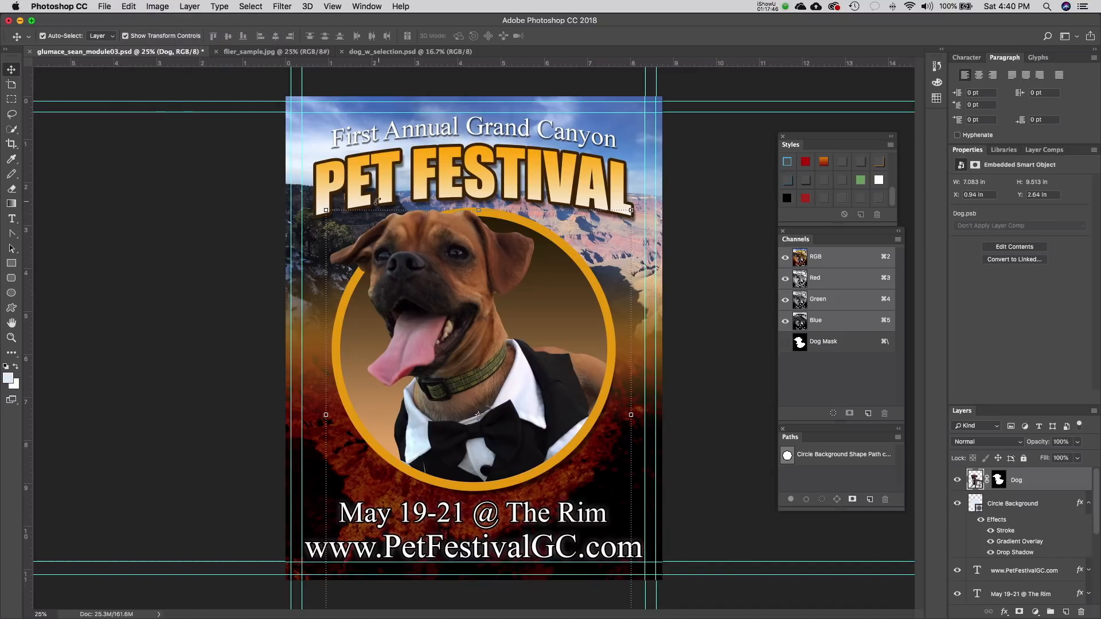
- Revert the flyer through its history to the last Nudge state, before Auto Tone and Auto Contrast
{"action": "left_click", "coordinate": [373, 5]}
{"action": "left_click", "coordinate": [418, 207]}
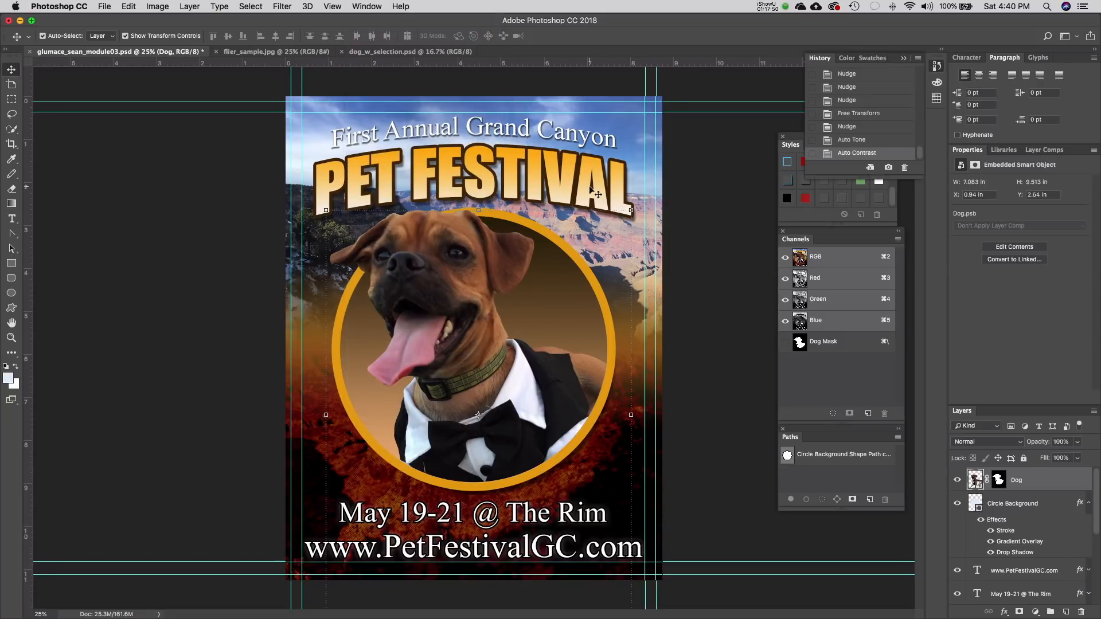
{"action": "left_click", "coordinate": [858, 141]}
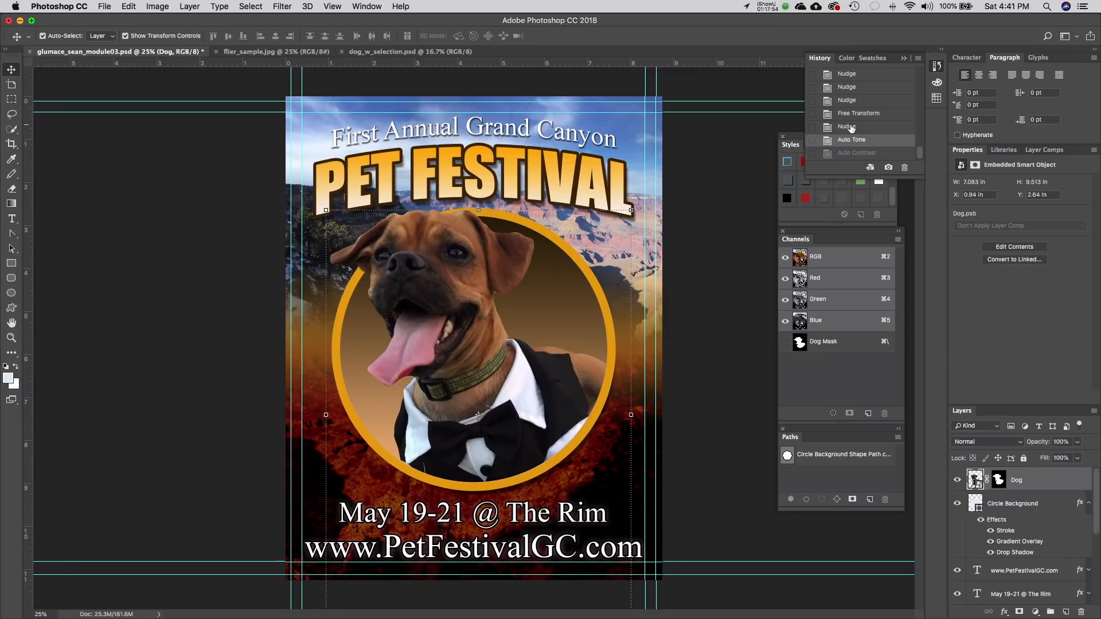
{"action": "left_click", "coordinate": [852, 127]}
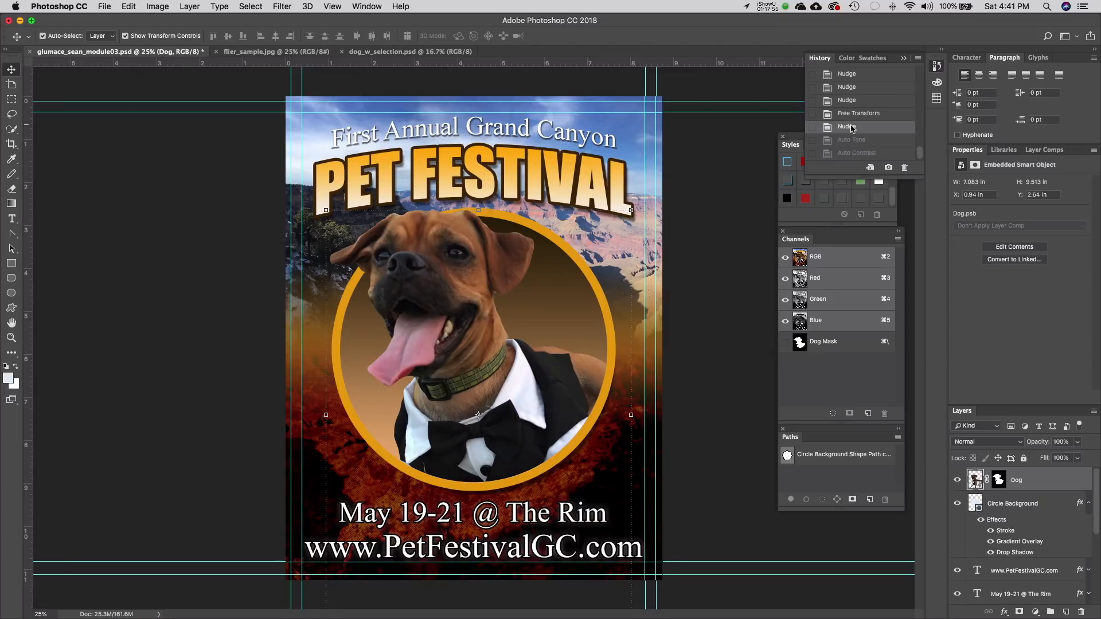
- Apply a Levels adjustment to the Dog layer with RGB input levels of 19, 1.09 and 251
{"action": "left_click", "coordinate": [195, 6]}
{"action": "mouse_move", "coordinate": [189, 38]}
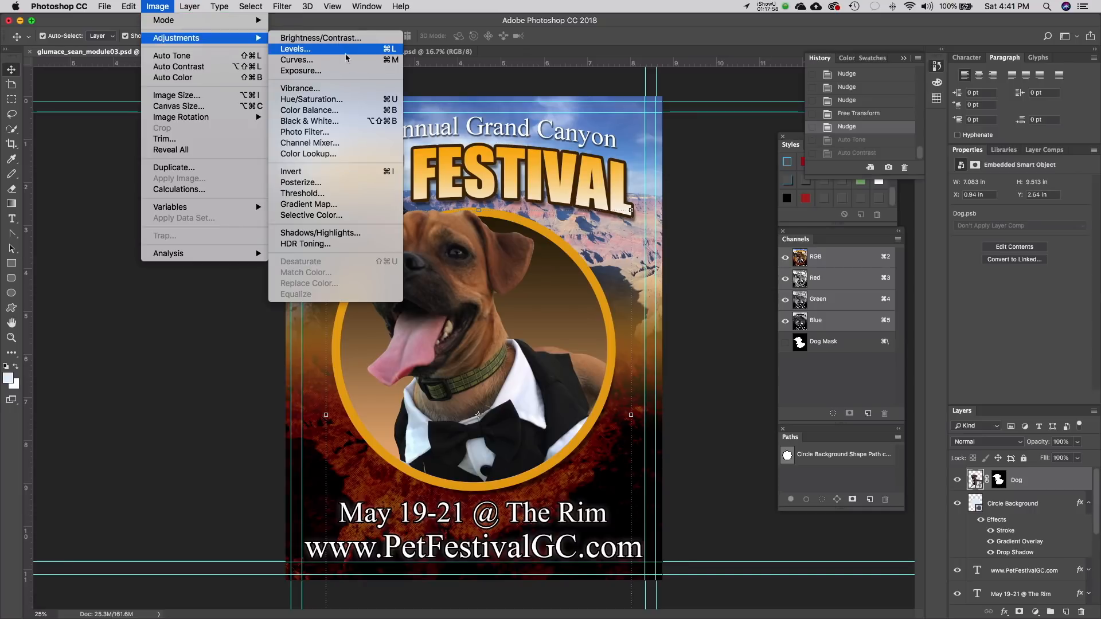
{"action": "left_click", "coordinate": [346, 53]}
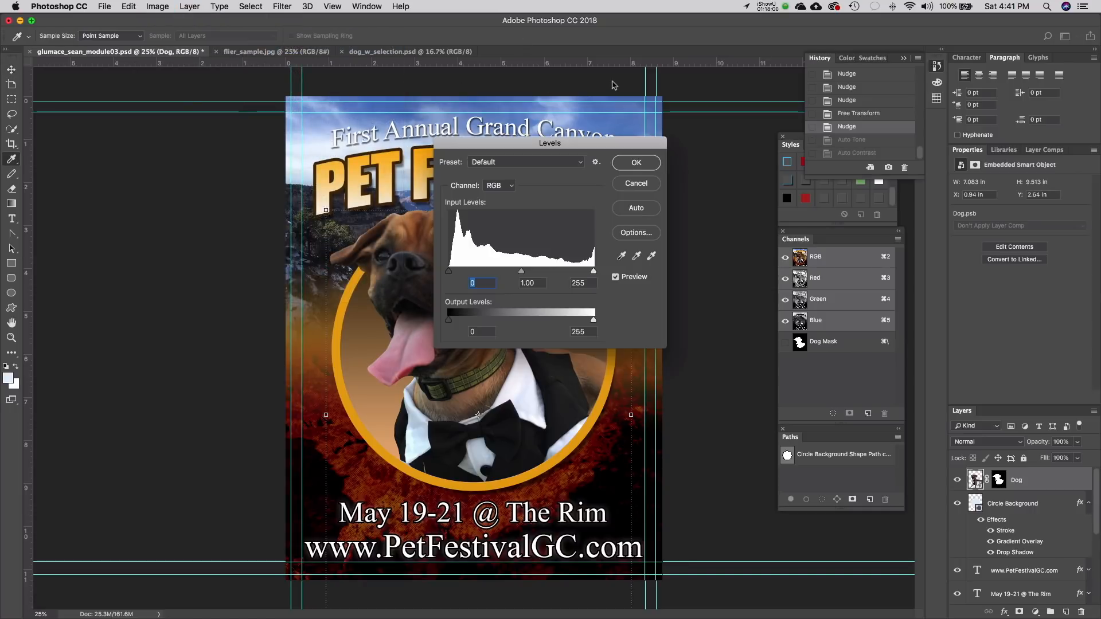
{"action": "left_click_drag", "start_coordinate": [570, 144], "coordinate": [769, 183]}
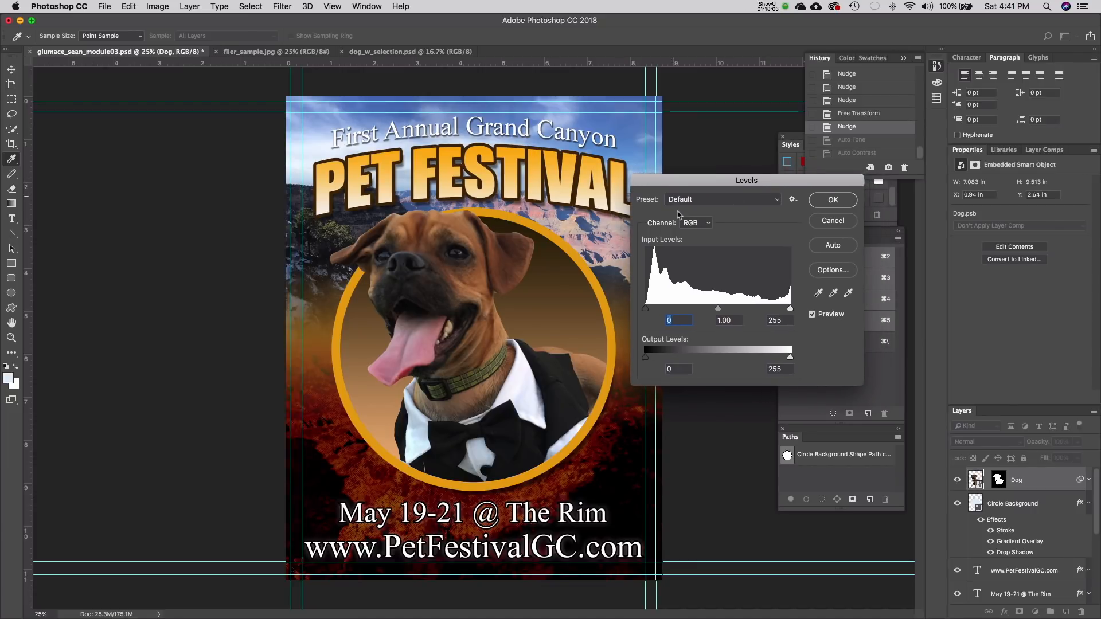
{"action": "left_click_drag", "start_coordinate": [790, 310], "coordinate": [784, 310]}
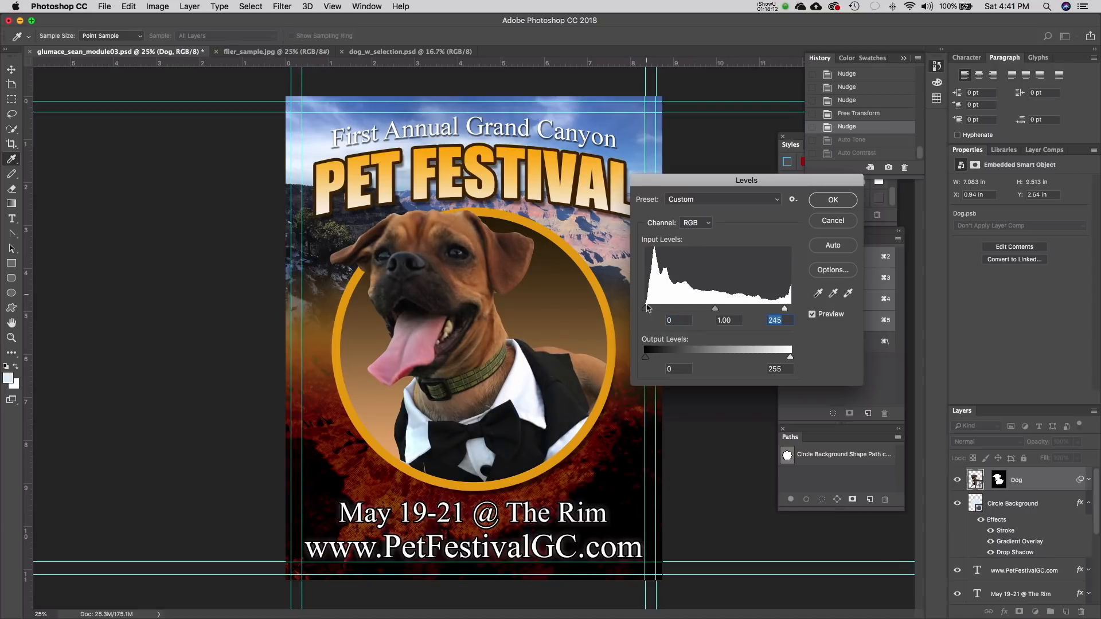
{"action": "left_click_drag", "start_coordinate": [645, 309], "coordinate": [652, 310]}
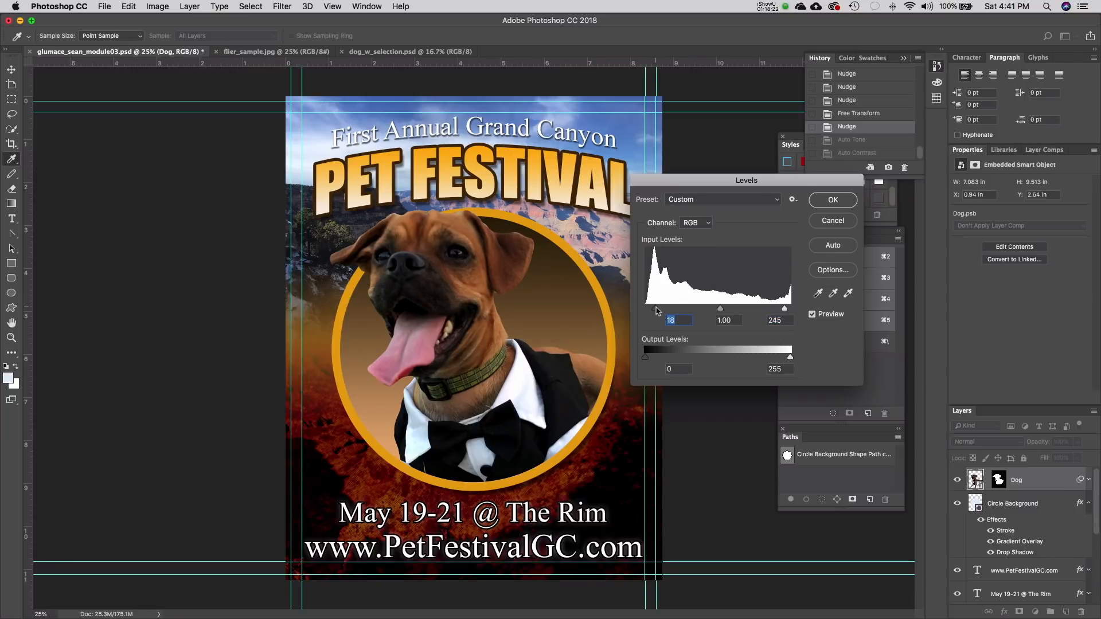
{"action": "left_click_drag", "start_coordinate": [657, 310], "coordinate": [656, 312]}
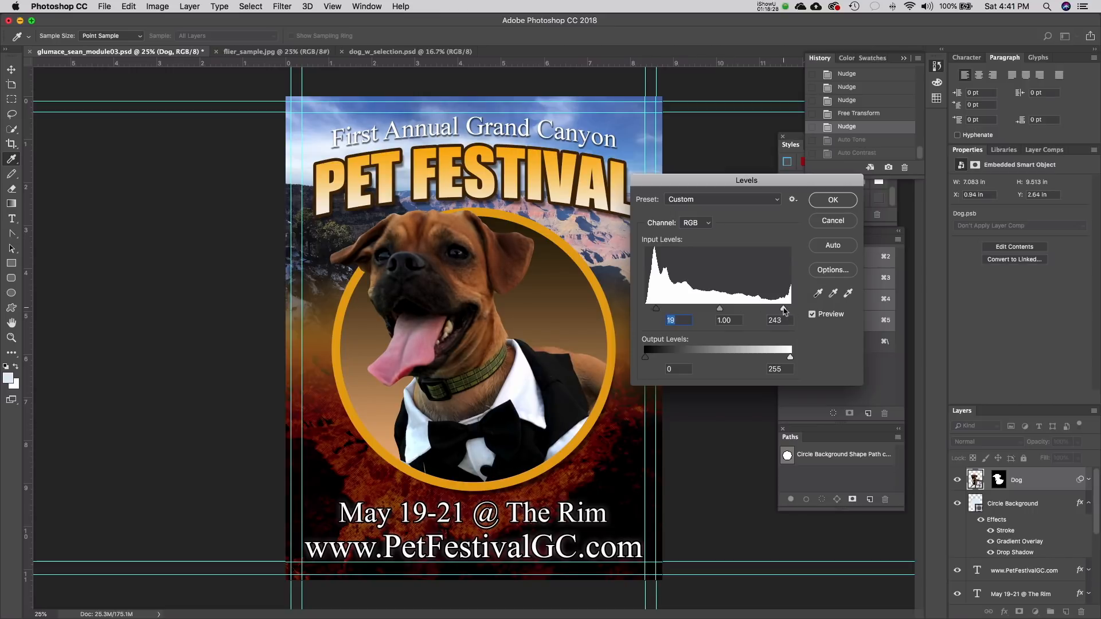
{"action": "left_click_drag", "start_coordinate": [783, 310], "coordinate": [789, 310]}
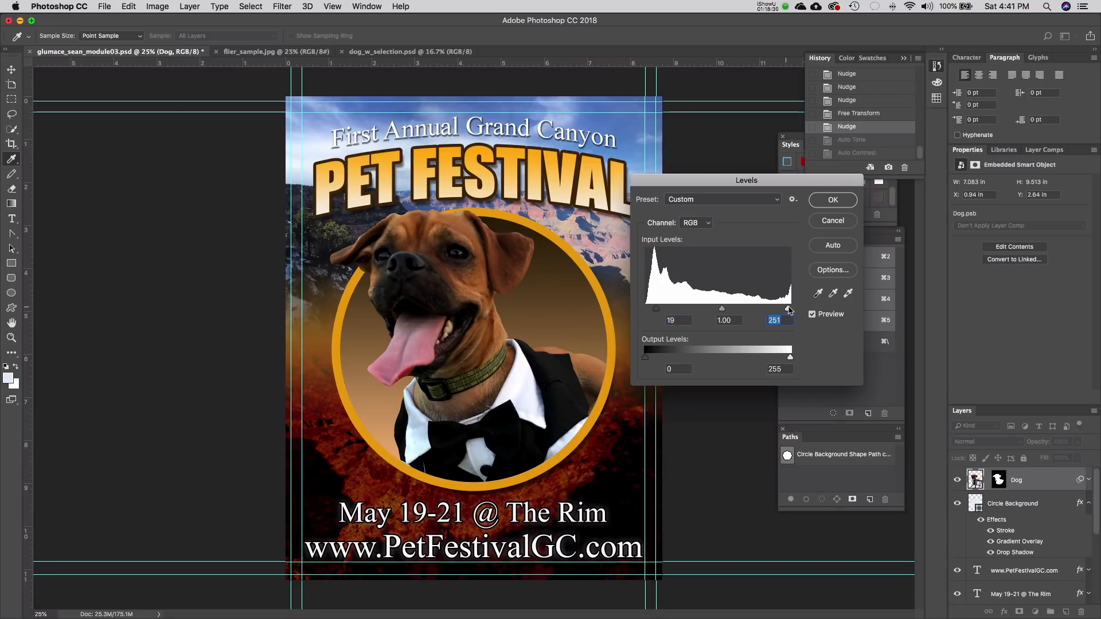
{"action": "left_click_drag", "start_coordinate": [723, 311], "coordinate": [719, 313]}
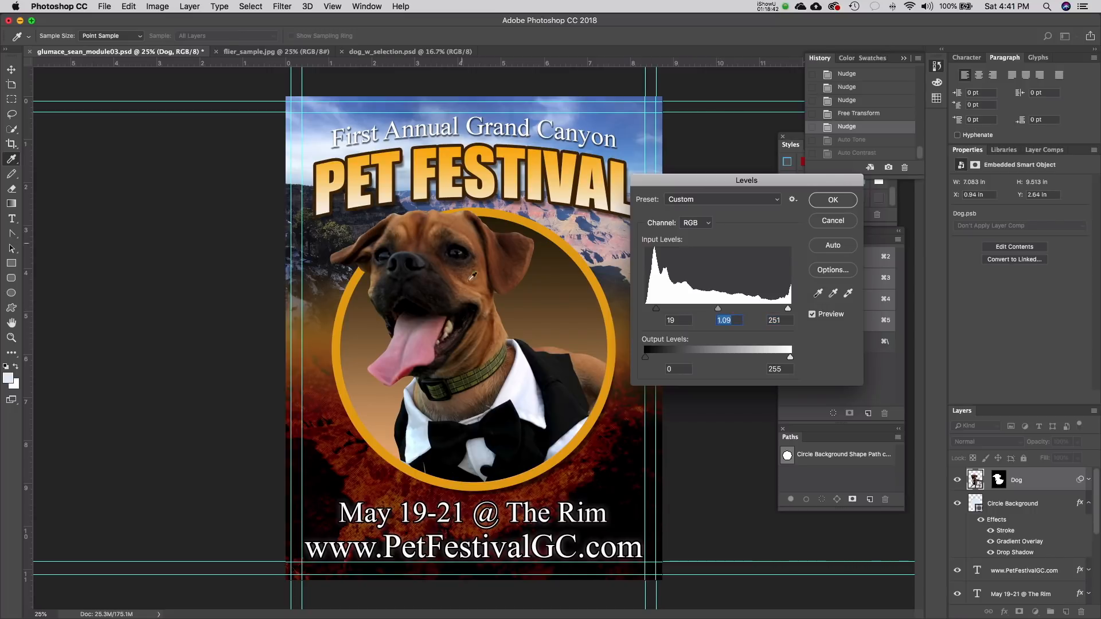
{"action": "left_click", "coordinate": [832, 200]}
- Compare the dog image before and after by repeatedly undoing and redoing the Levels adjustment, leaving it applied
{"action": "key", "text": "v"}
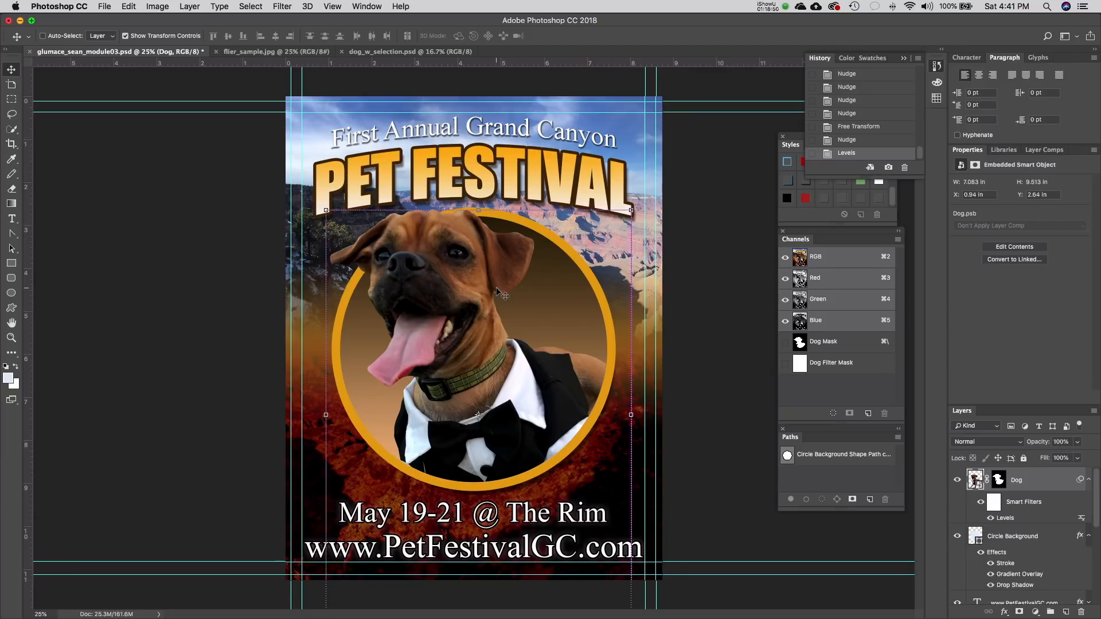
{"action": "key", "text": "super+z"}
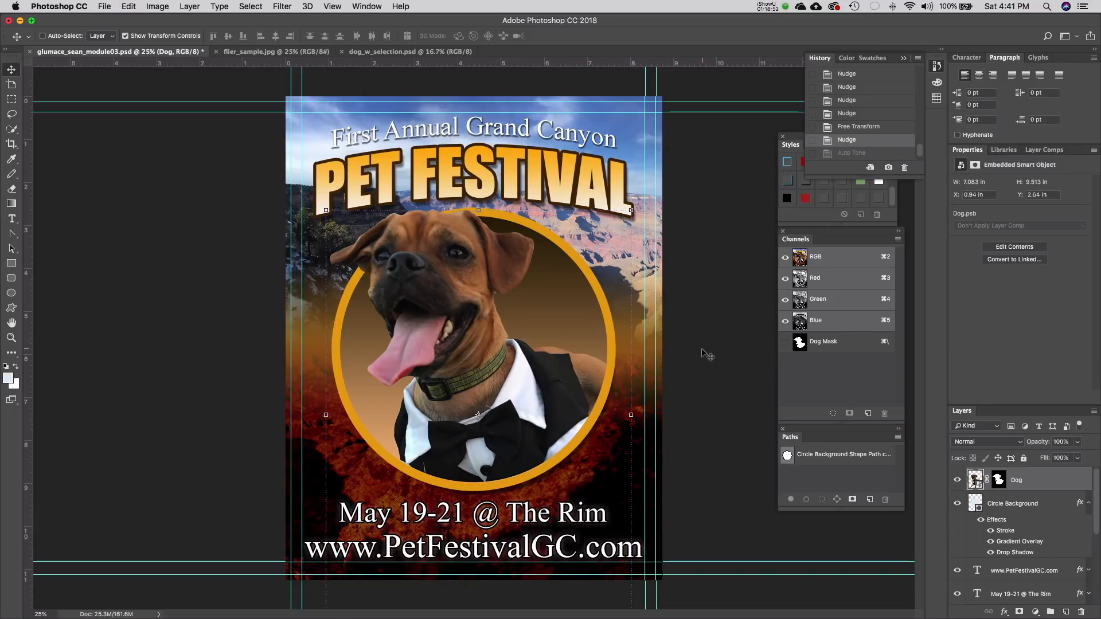
{"action": "key", "text": "super+z"}
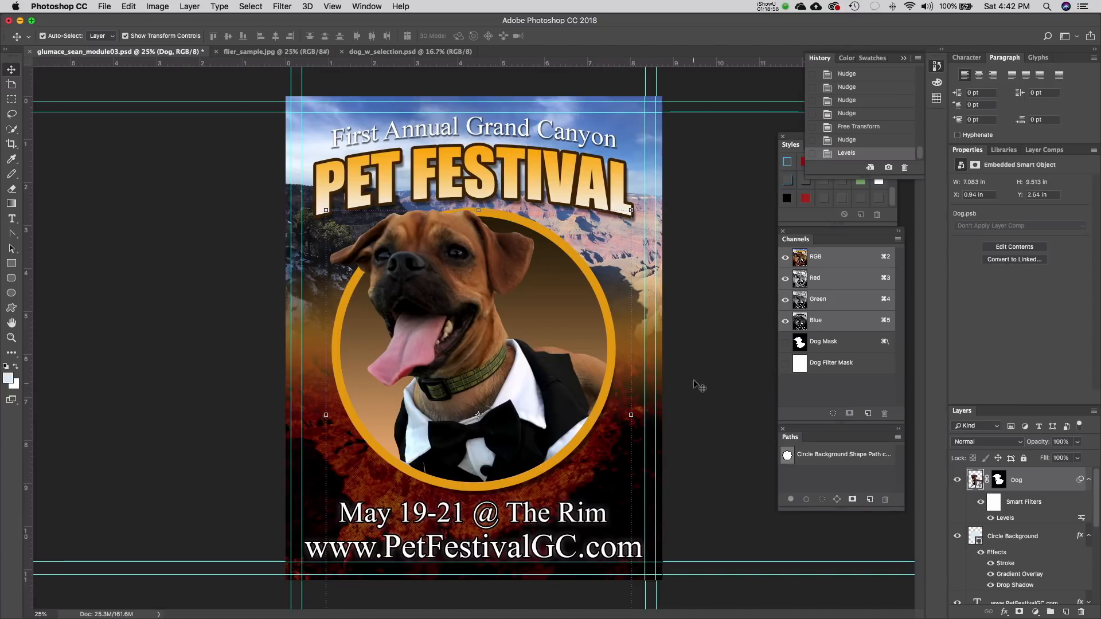
{"action": "key", "text": "super+z"}
{"action": "key", "text": "super+z"}
{"action": "key", "text": "super+z"}
{"action": "key", "text": "super+z"}
- Try sharpening the Dog layer using Unsharp Mask with a much higher Amount, judging the effect on the dog's muzzle at 200%
{"action": "left_click", "coordinate": [10, 337]}
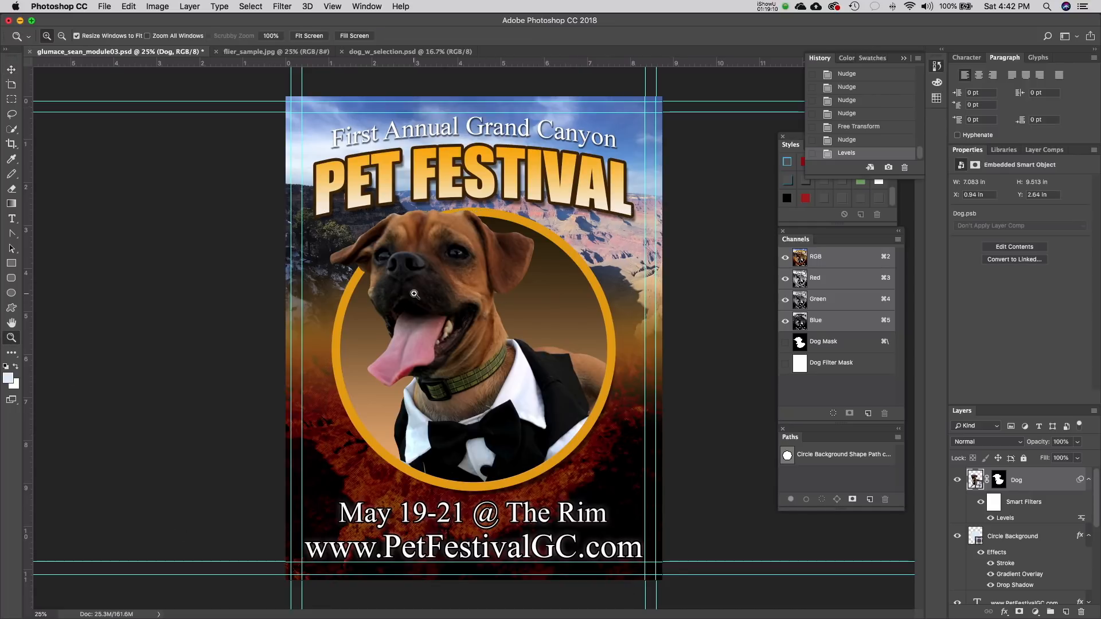
{"action": "left_click", "coordinate": [431, 280]}
{"action": "left_click", "coordinate": [406, 265]}
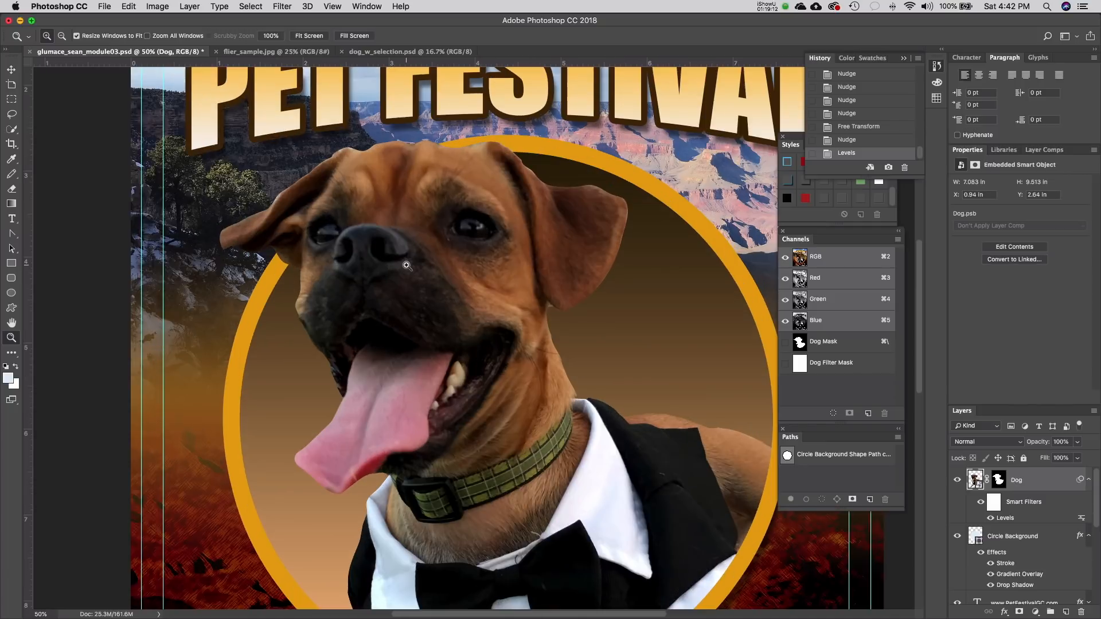
{"action": "left_click", "coordinate": [406, 266]}
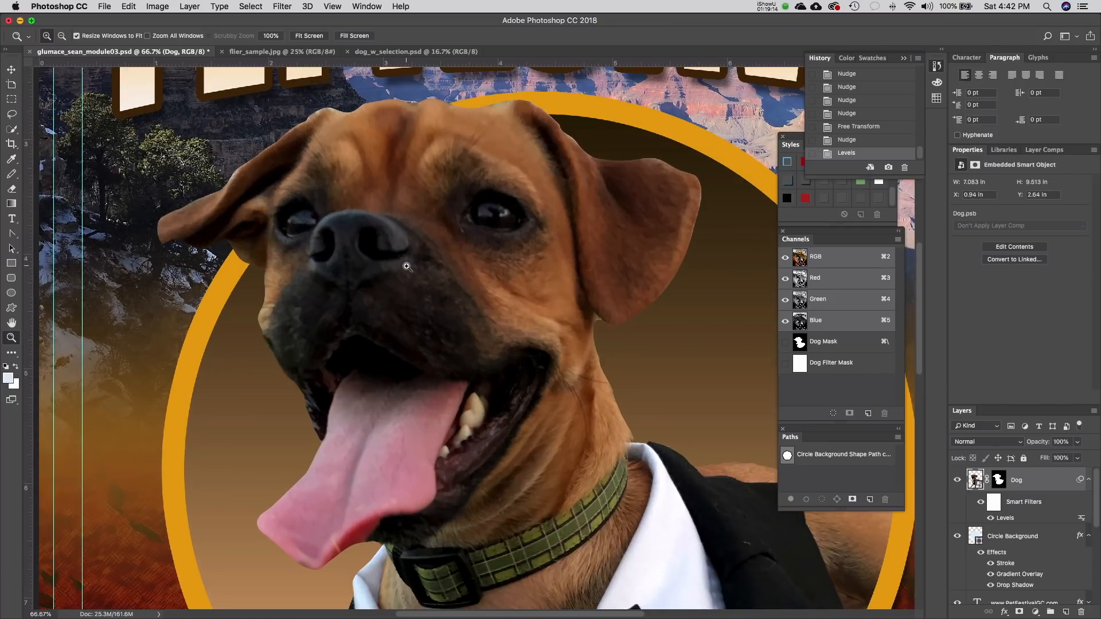
{"action": "left_click", "coordinate": [407, 266]}
{"action": "left_click", "coordinate": [406, 265]}
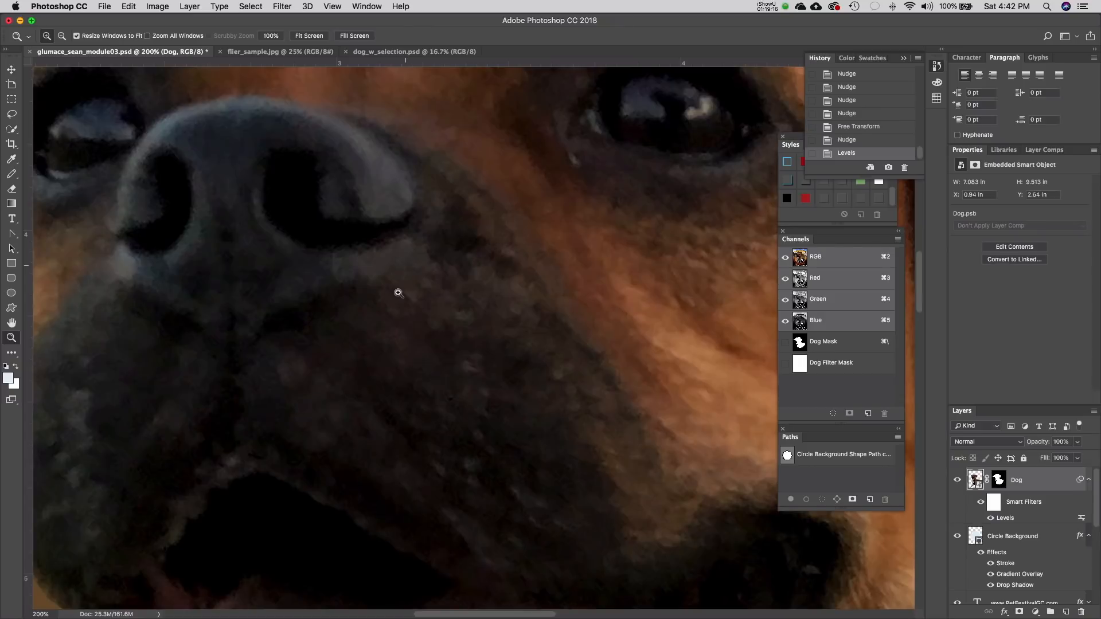
{"action": "left_click", "coordinate": [331, 6]}
{"action": "mouse_move", "coordinate": [295, 4]}
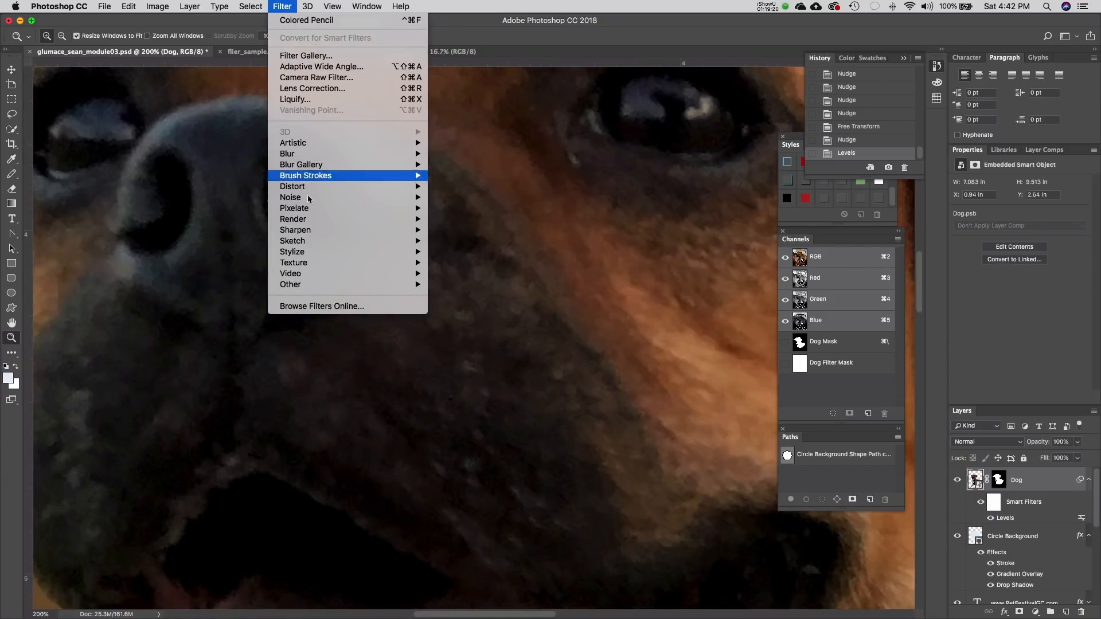
{"action": "mouse_move", "coordinate": [374, 235]}
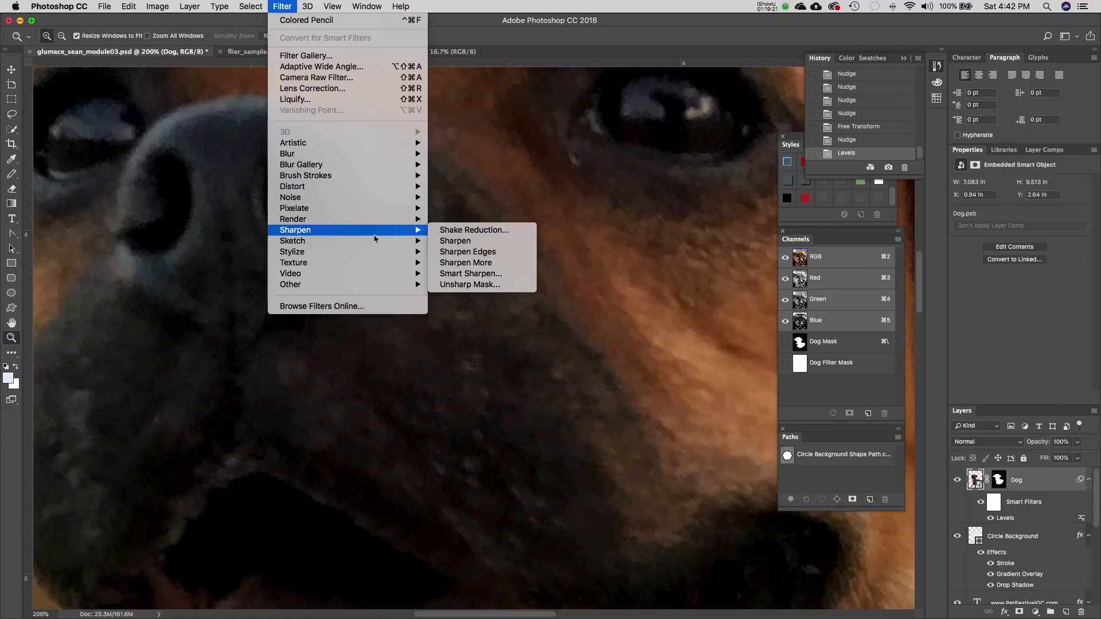
{"action": "left_click", "coordinate": [470, 284]}
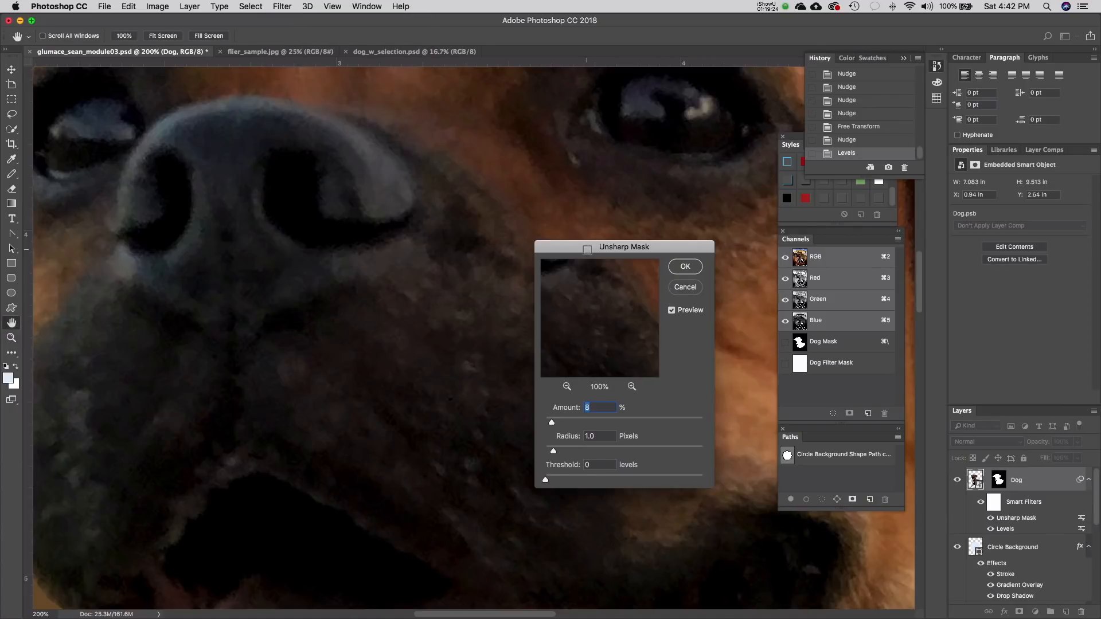
{"action": "left_click_drag", "start_coordinate": [590, 248], "coordinate": [570, 176]}
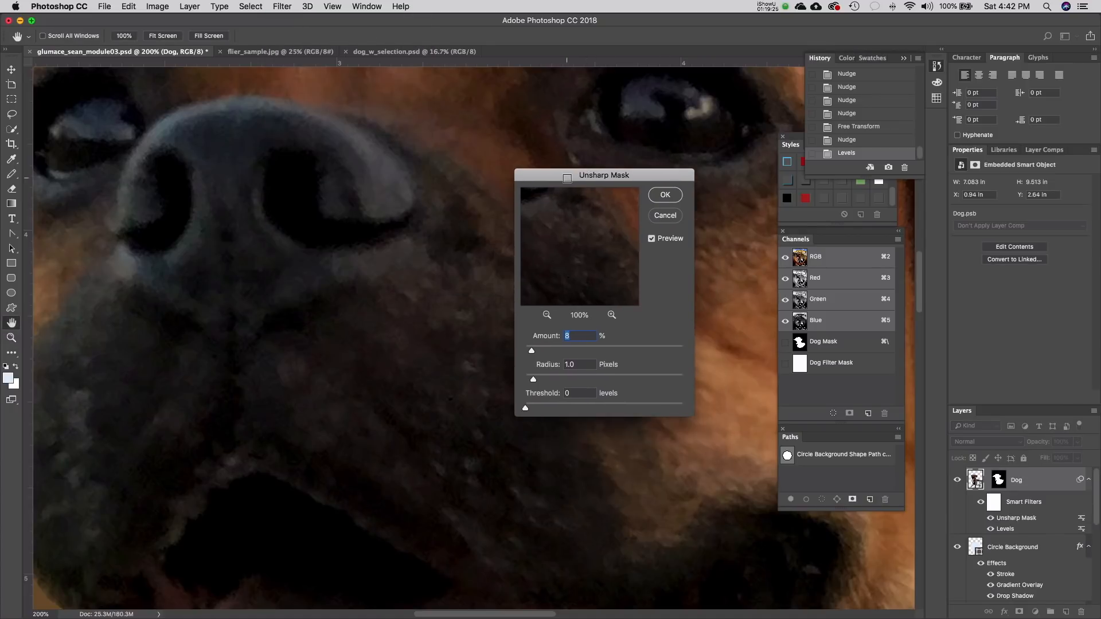
{"action": "left_click", "coordinate": [651, 239]}
{"action": "left_click_drag", "start_coordinate": [531, 351], "coordinate": [620, 351]}
{"action": "left_click_drag", "start_coordinate": [620, 352], "coordinate": [658, 356]}
{"action": "key", "text": "Escape"}
- Zoom back out to view the whole flyer at 25%
{"action": "key", "text": "z"}
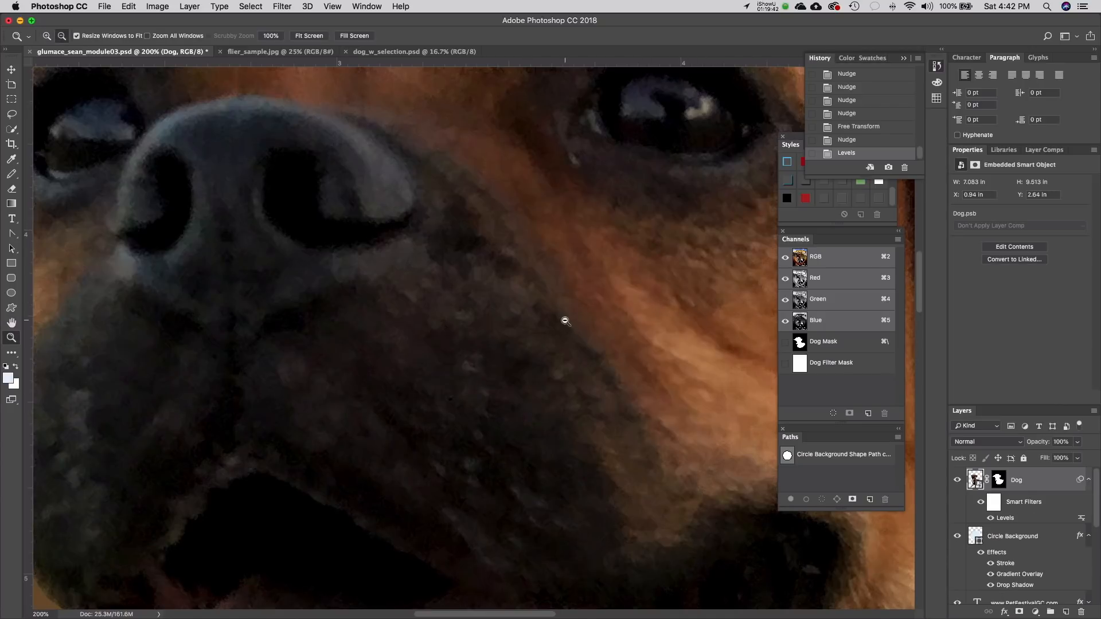
{"action": "left_click", "coordinate": [565, 321], "text": "alt"}
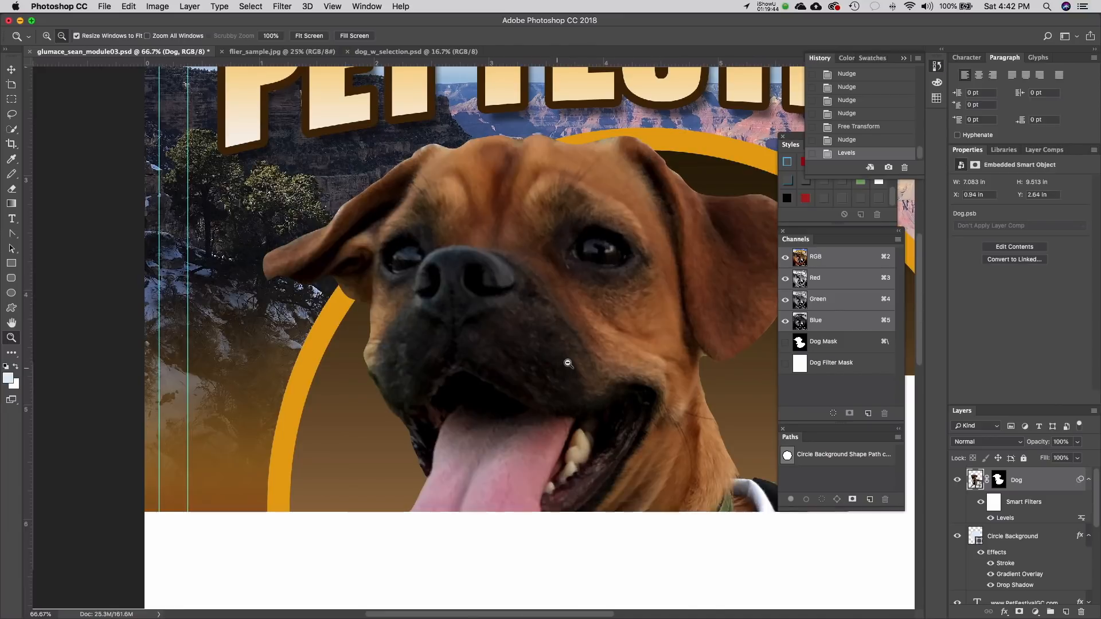
{"action": "left_click", "coordinate": [565, 362], "text": "alt"}
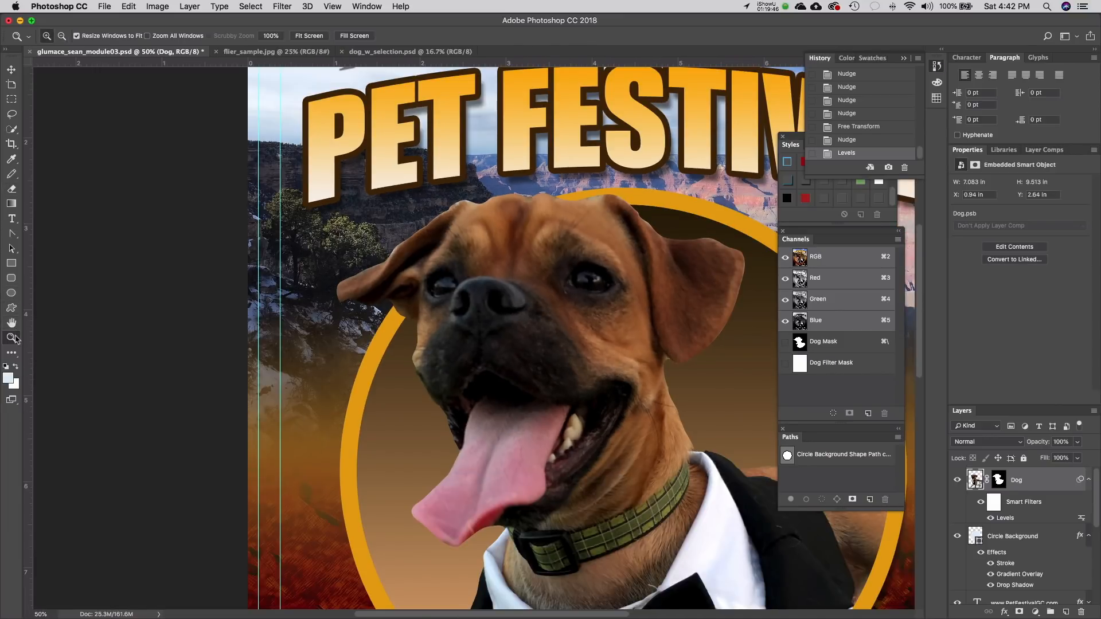
{"action": "left_click", "coordinate": [592, 346]}
{"action": "left_click", "coordinate": [594, 347]}
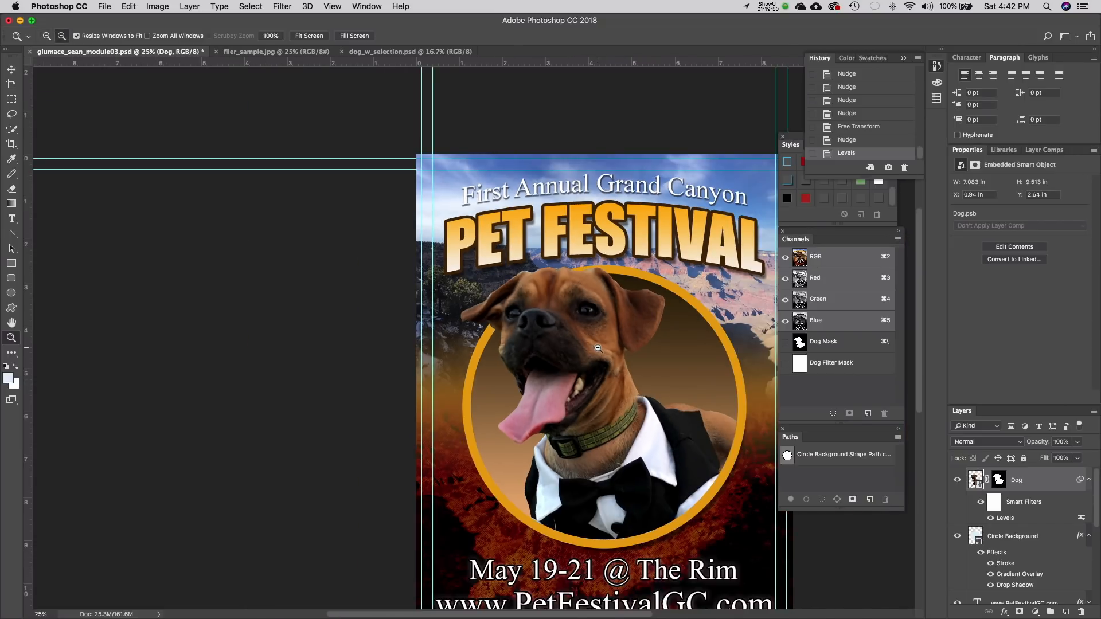
{"action": "left_click", "coordinate": [634, 372]}
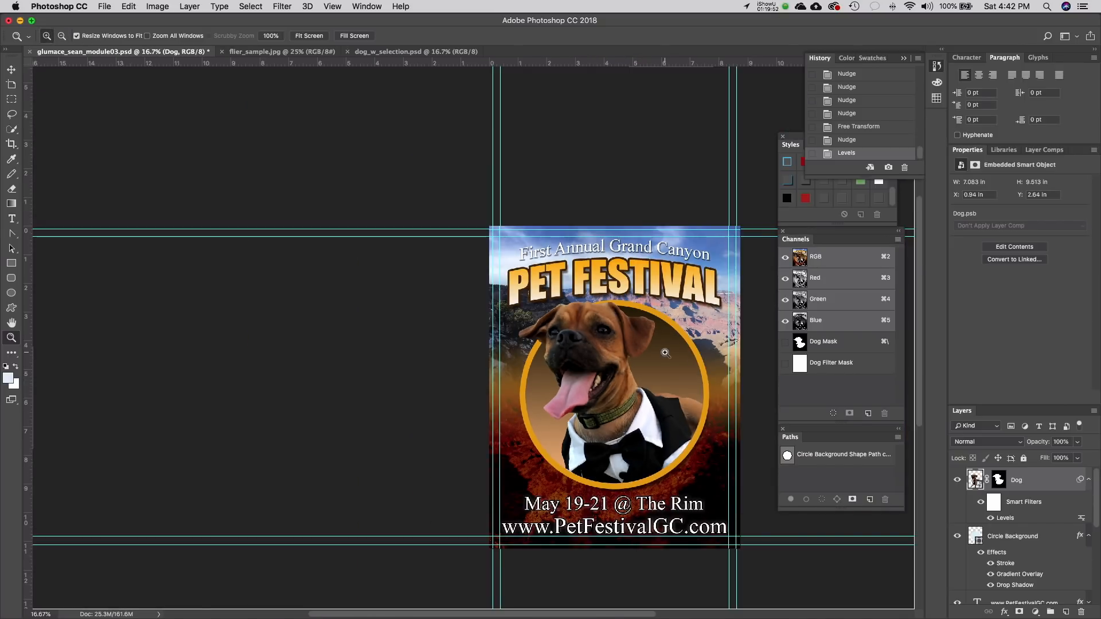
{"action": "left_click", "coordinate": [692, 408]}
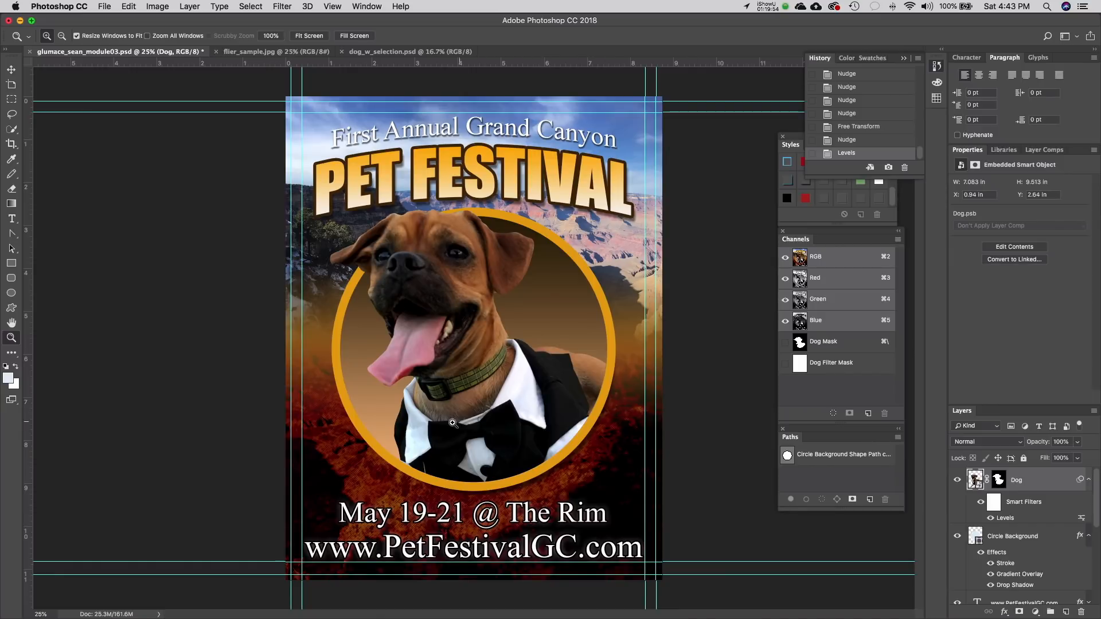
{"action": "left_click", "coordinate": [12, 71]}
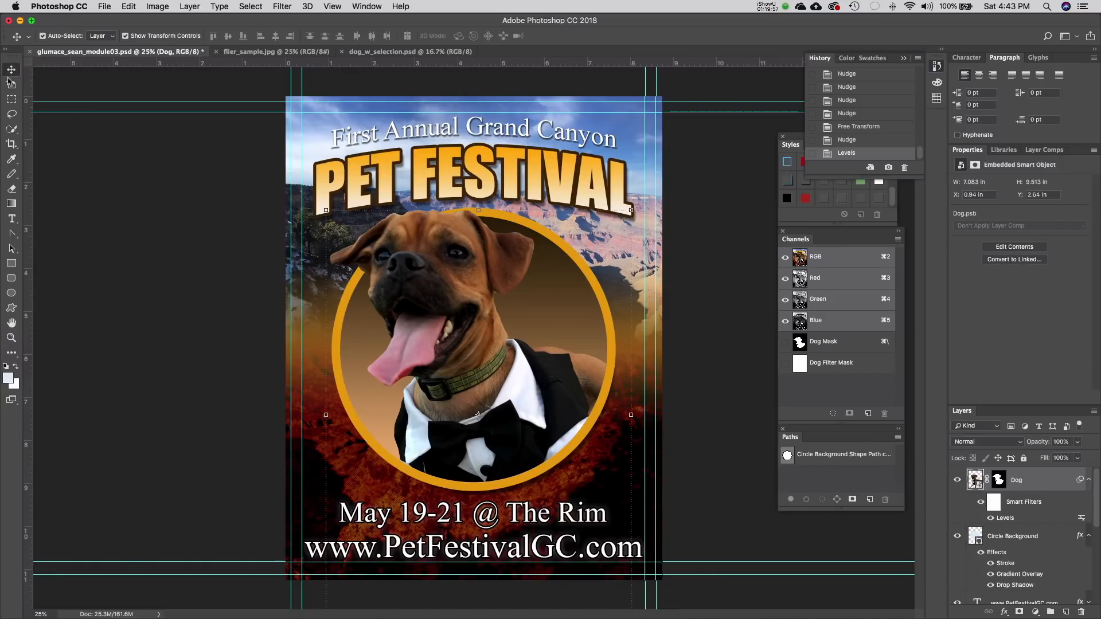
{"action": "left_click", "coordinate": [696, 471]}
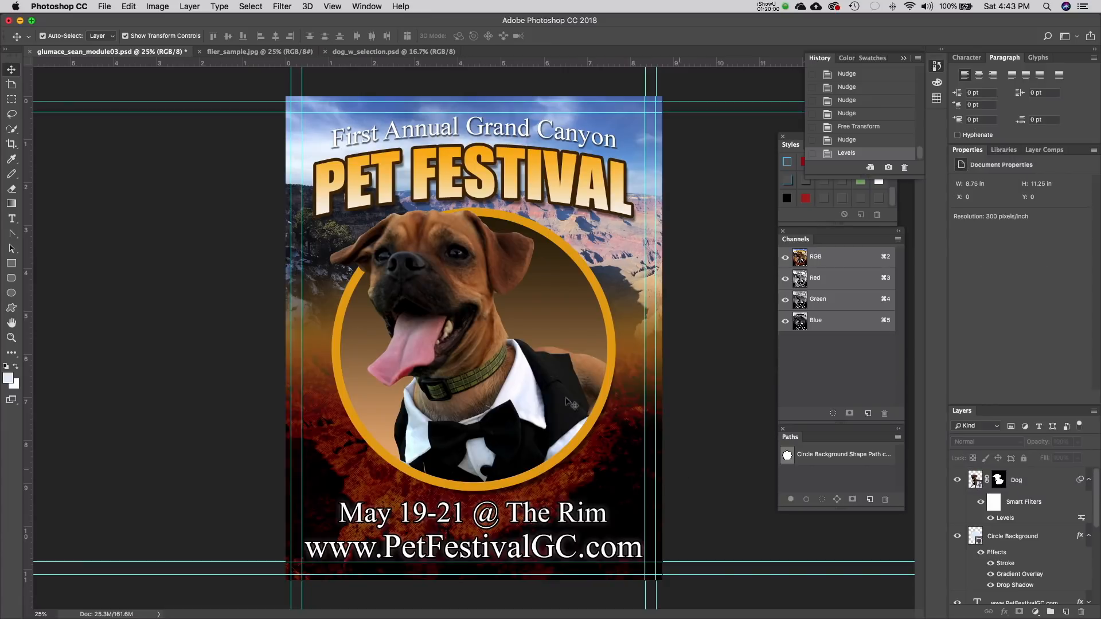
{"action": "left_click", "coordinate": [487, 132]}
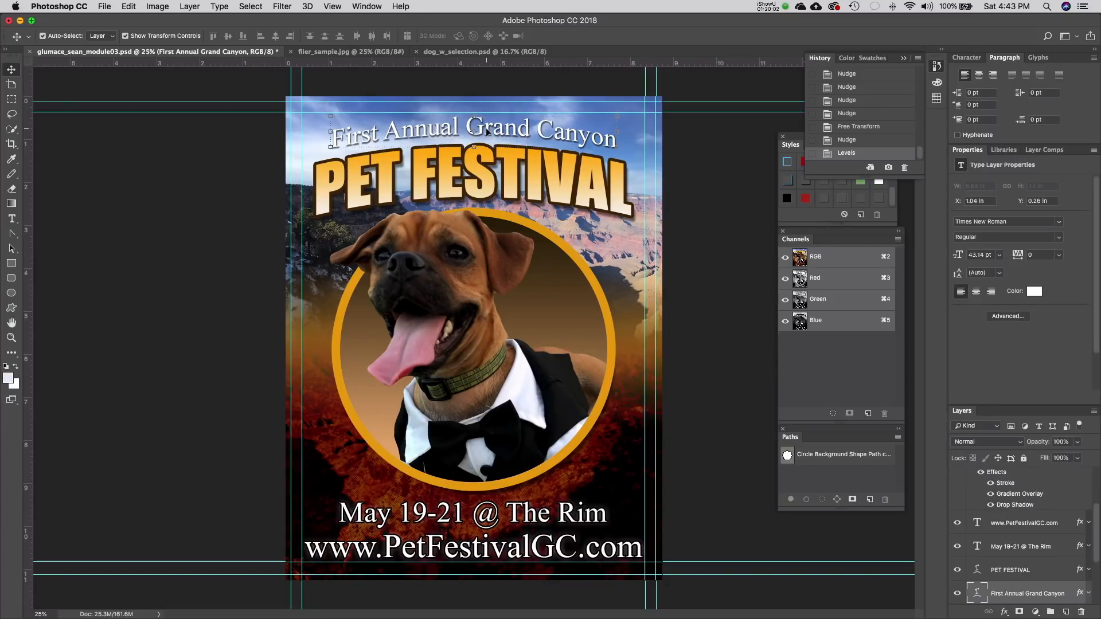
{"action": "left_click", "coordinate": [509, 179]}
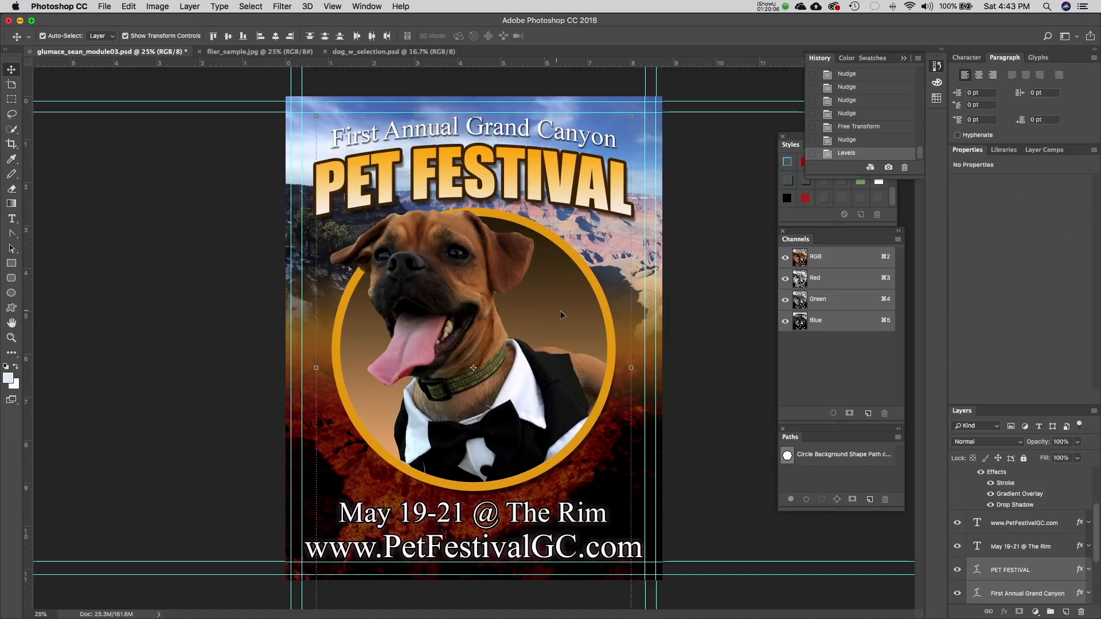
{"action": "left_click", "coordinate": [528, 518], "text": "shift"}
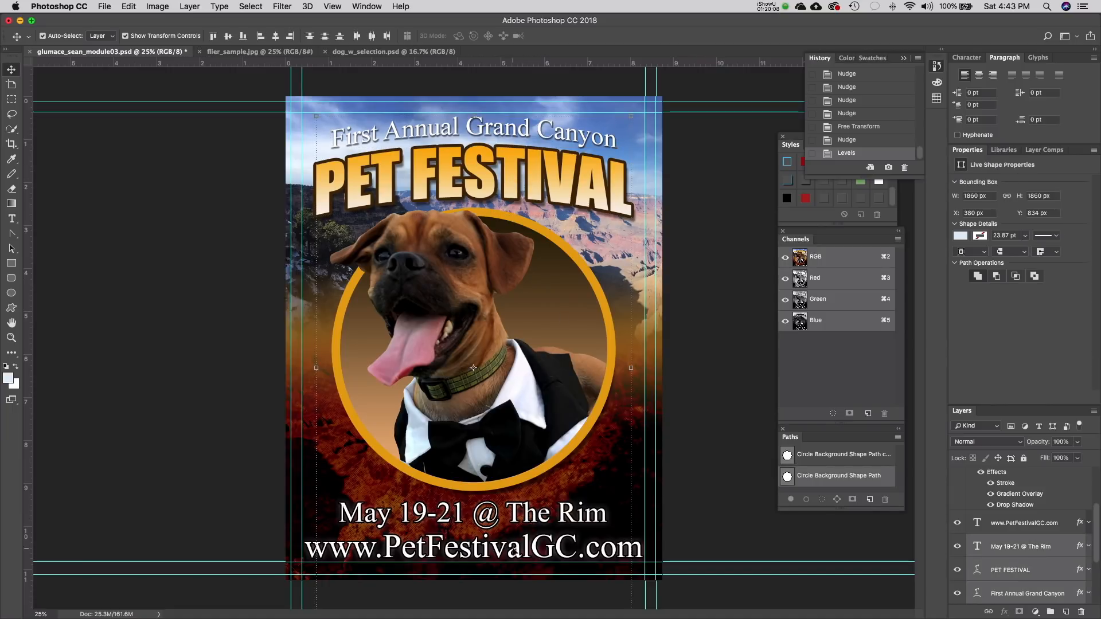
{"action": "left_click", "coordinate": [528, 548], "text": "shift"}
{"action": "left_click", "coordinate": [728, 311]}
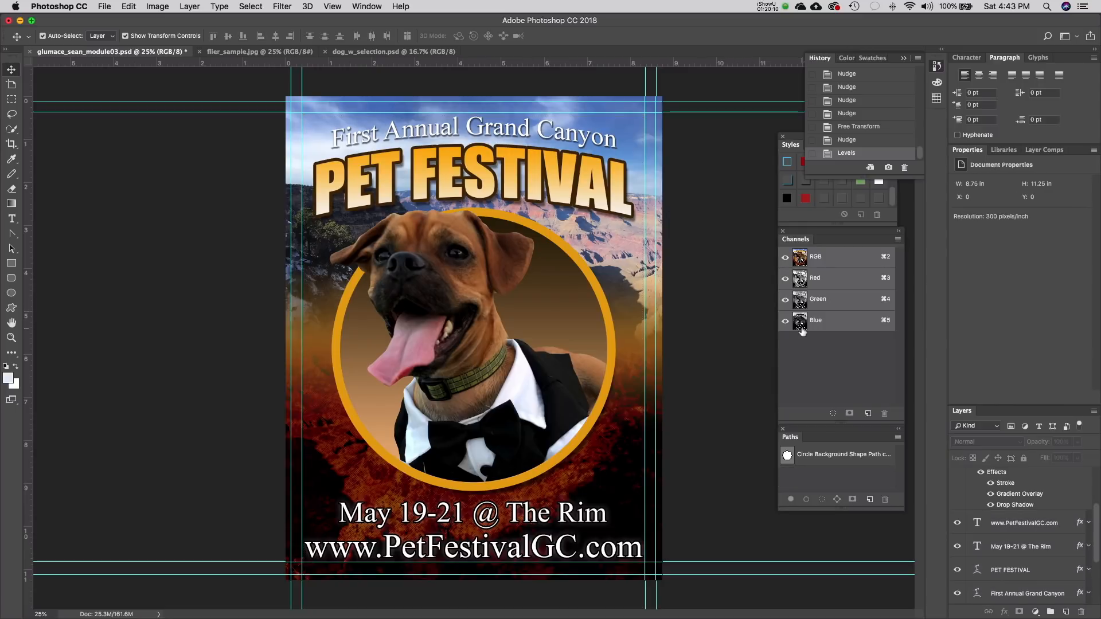
- Collapse the smart filter and effect lists of the Dog and Circle Background layers
{"action": "left_click_drag", "start_coordinate": [1097, 530], "coordinate": [1098, 479]}
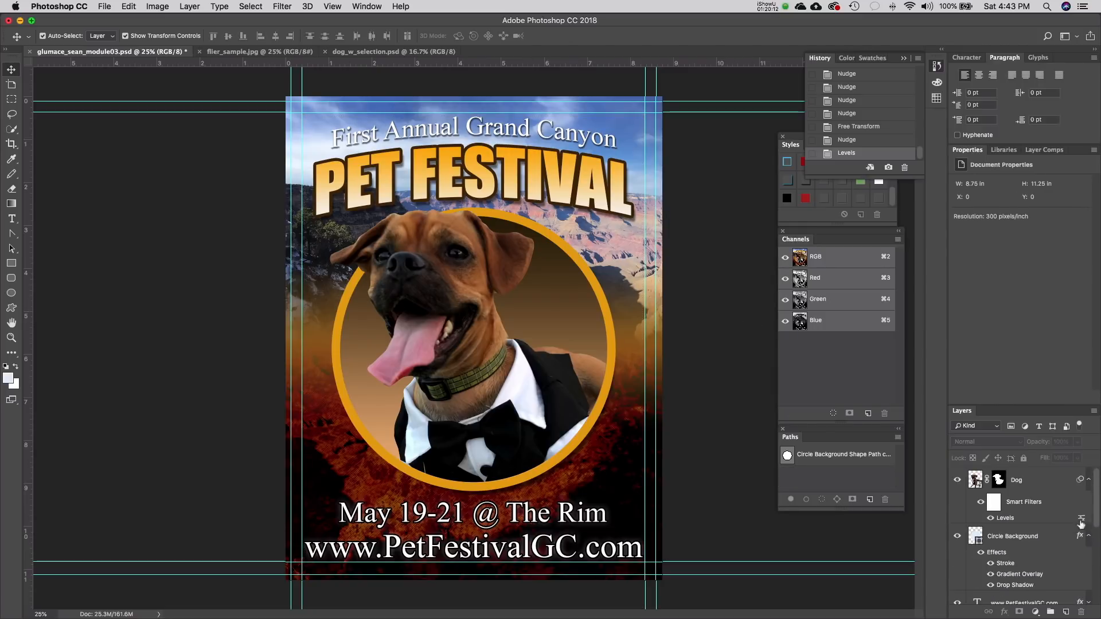
{"action": "left_click", "coordinate": [1088, 480]}
{"action": "left_click", "coordinate": [1088, 504]}
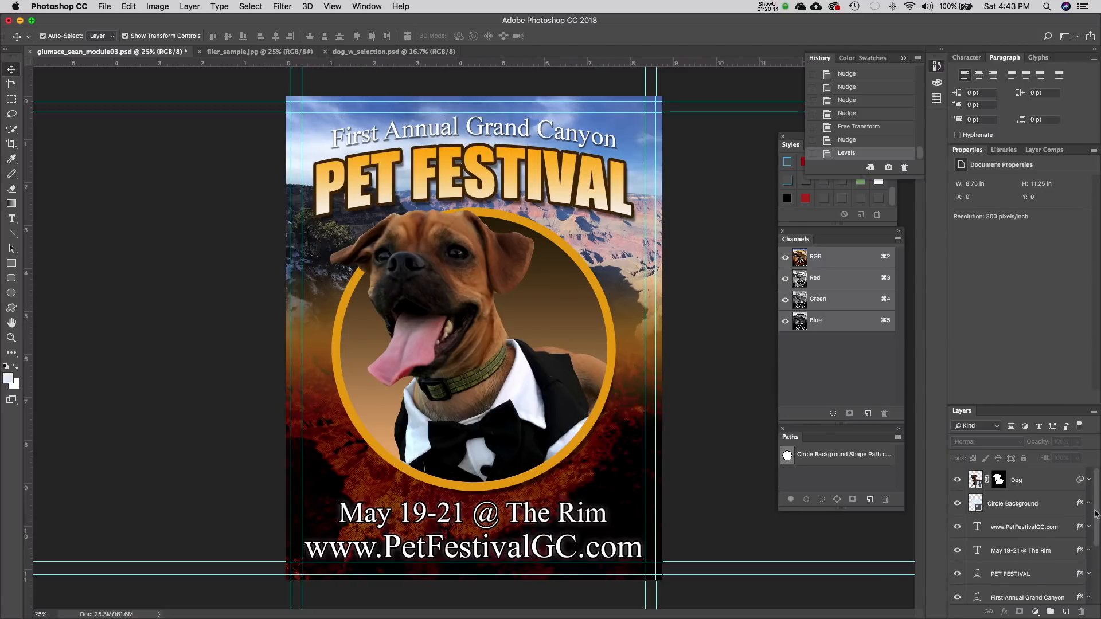
{"action": "left_click_drag", "start_coordinate": [1097, 513], "coordinate": [1095, 605]}
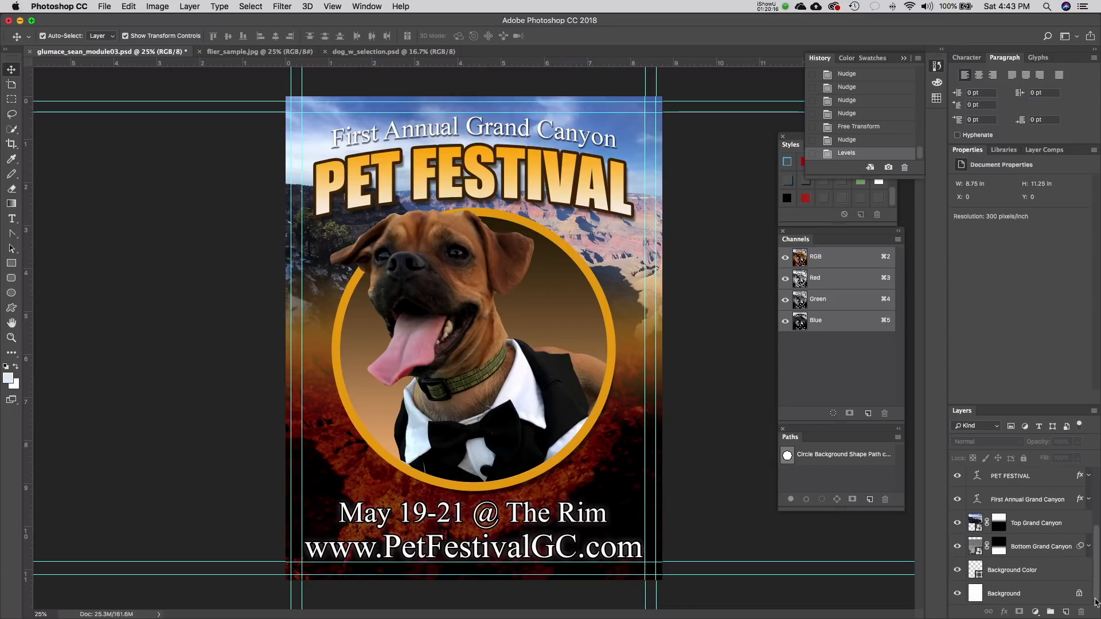
{"action": "scroll", "coordinate": [1034, 489], "scroll_direction": "up", "scroll_amount": 5}
- Try aligning the Dog, Circle Background and four text layers by their horizontal centers, and undo the alignment
{"action": "left_click", "coordinate": [1032, 482]}
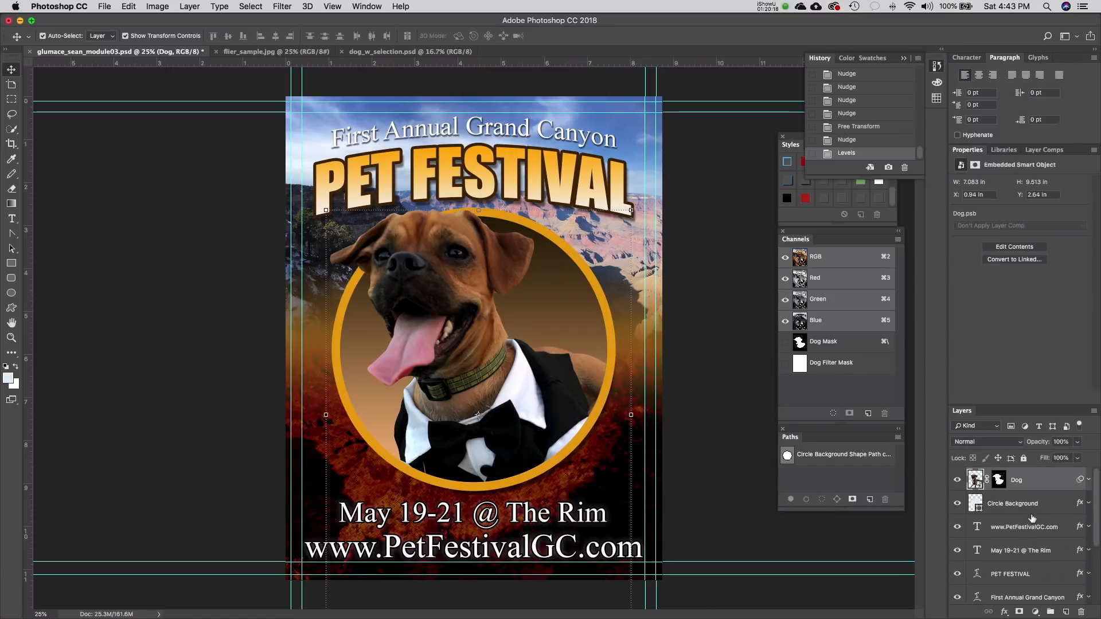
{"action": "left_click", "coordinate": [1029, 504], "text": "shift"}
{"action": "left_click", "coordinate": [1025, 529], "text": "shift"}
{"action": "left_click", "coordinate": [1022, 554], "text": "shift"}
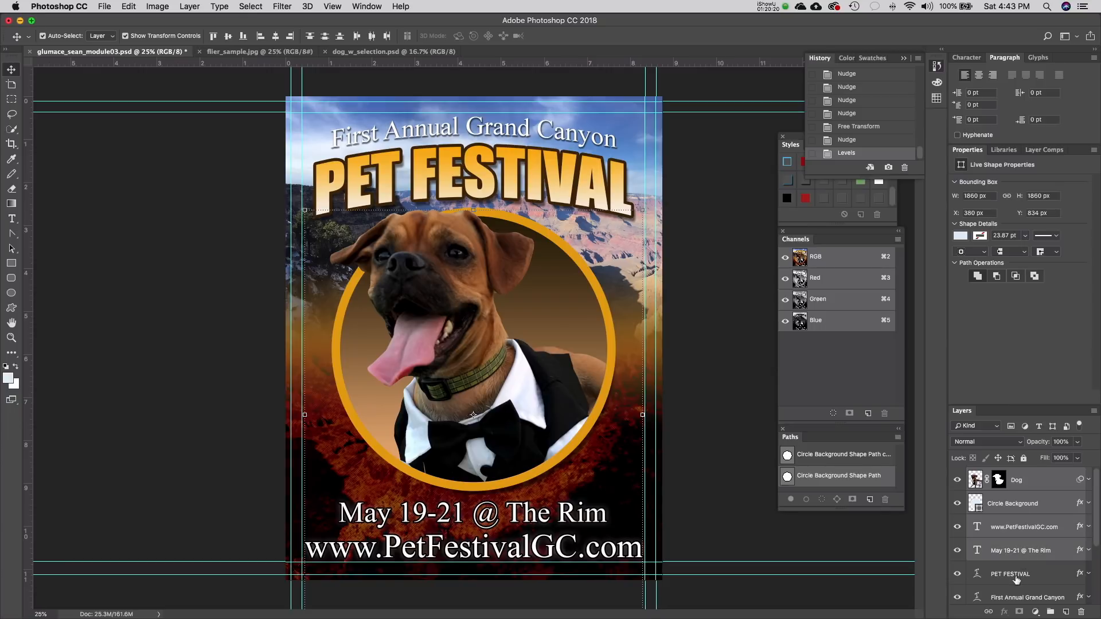
{"action": "left_click", "coordinate": [1017, 576], "text": "shift"}
{"action": "left_click", "coordinate": [1009, 599], "text": "shift"}
{"action": "left_click_drag", "start_coordinate": [1096, 537], "coordinate": [1094, 614]}
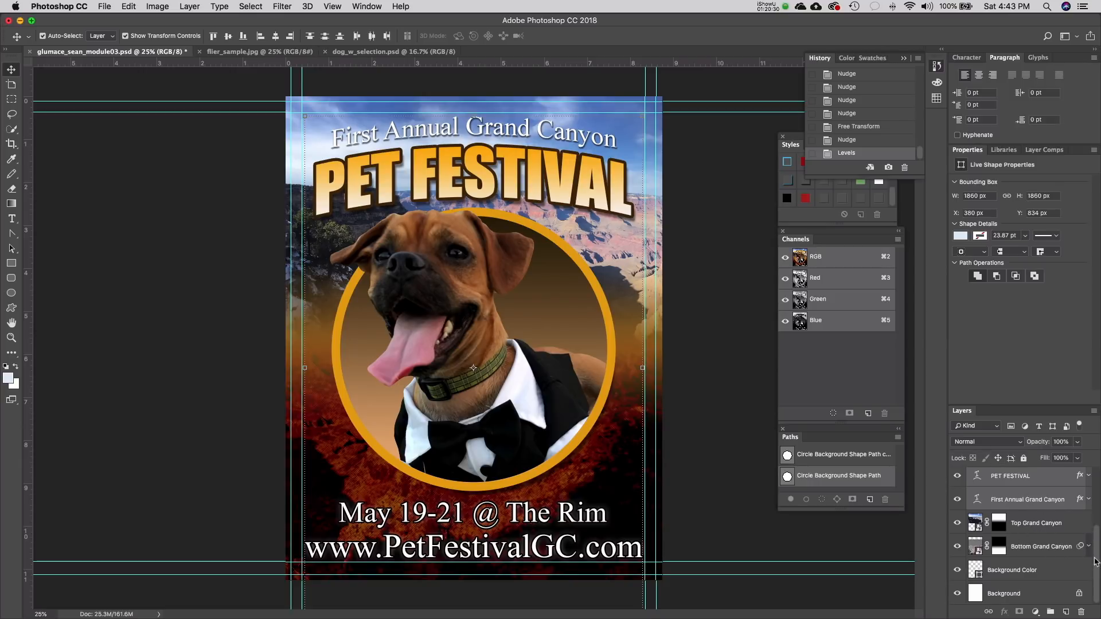
{"action": "scroll", "coordinate": [1087, 560], "scroll_direction": "up", "scroll_amount": 4}
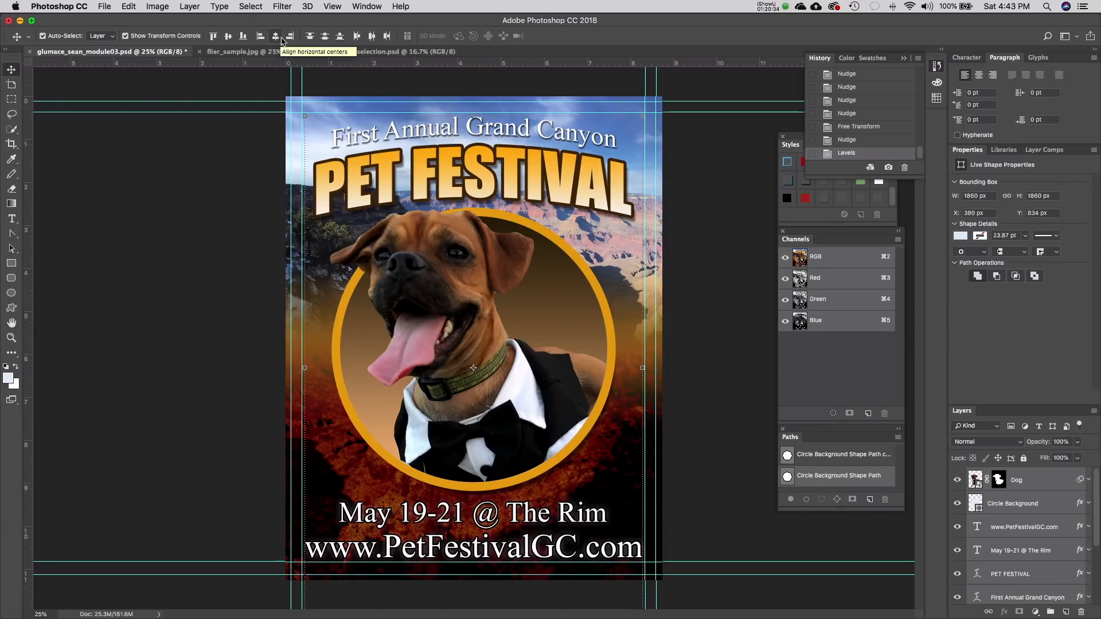
{"action": "left_click", "coordinate": [276, 37]}
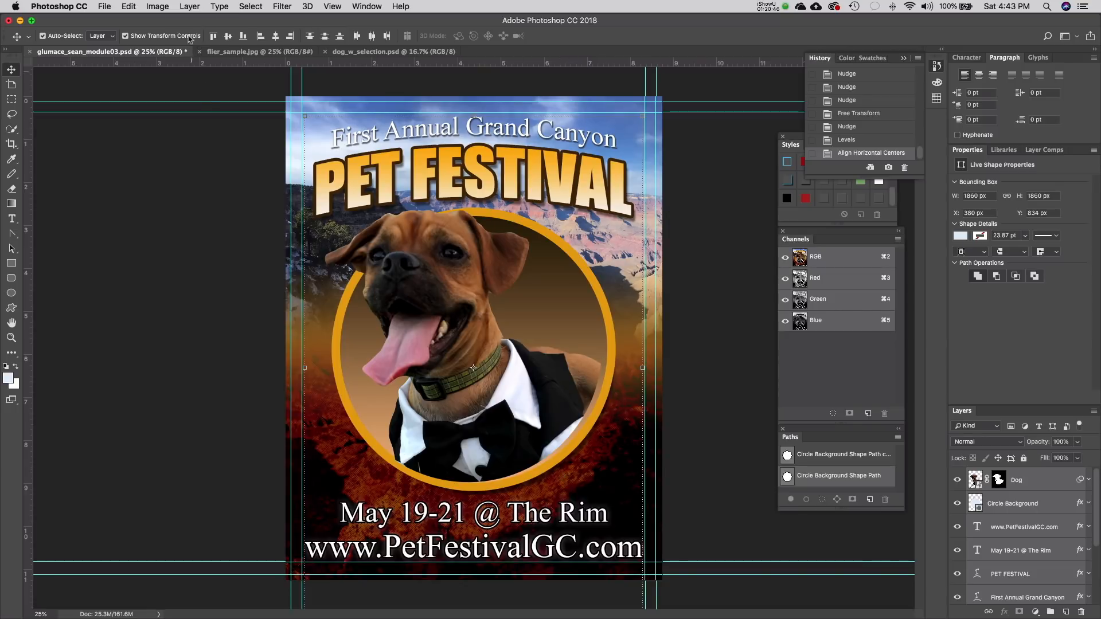
{"action": "left_click", "coordinate": [135, 7]}
{"action": "left_click", "coordinate": [172, 20]}
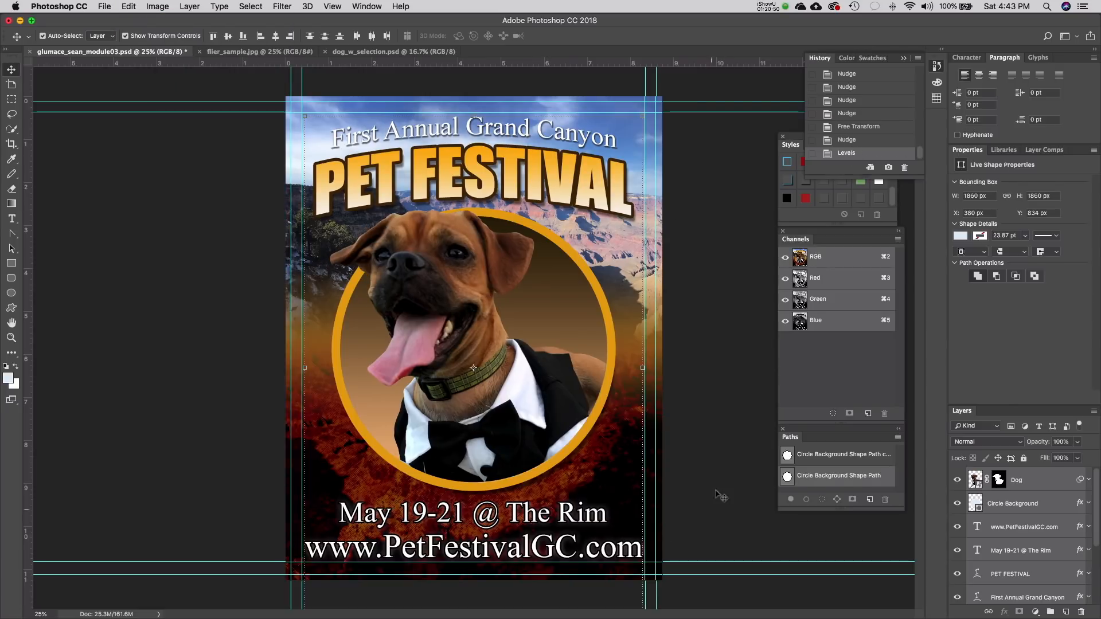
{"action": "left_click", "coordinate": [465, 328], "text": "shift"}
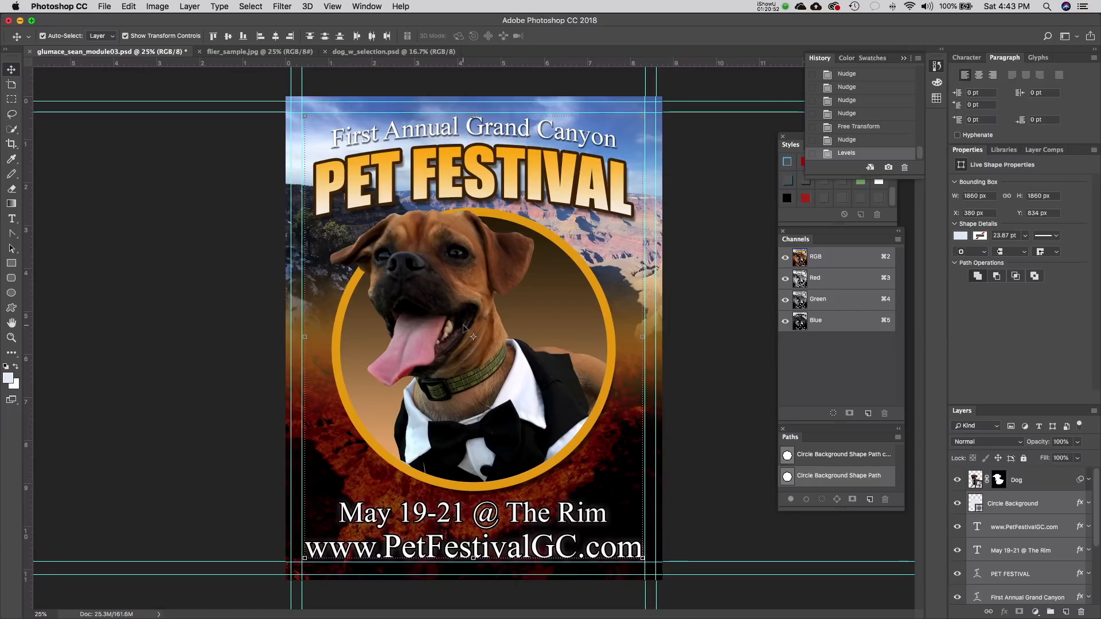
{"action": "left_click", "coordinate": [555, 313], "text": "shift"}
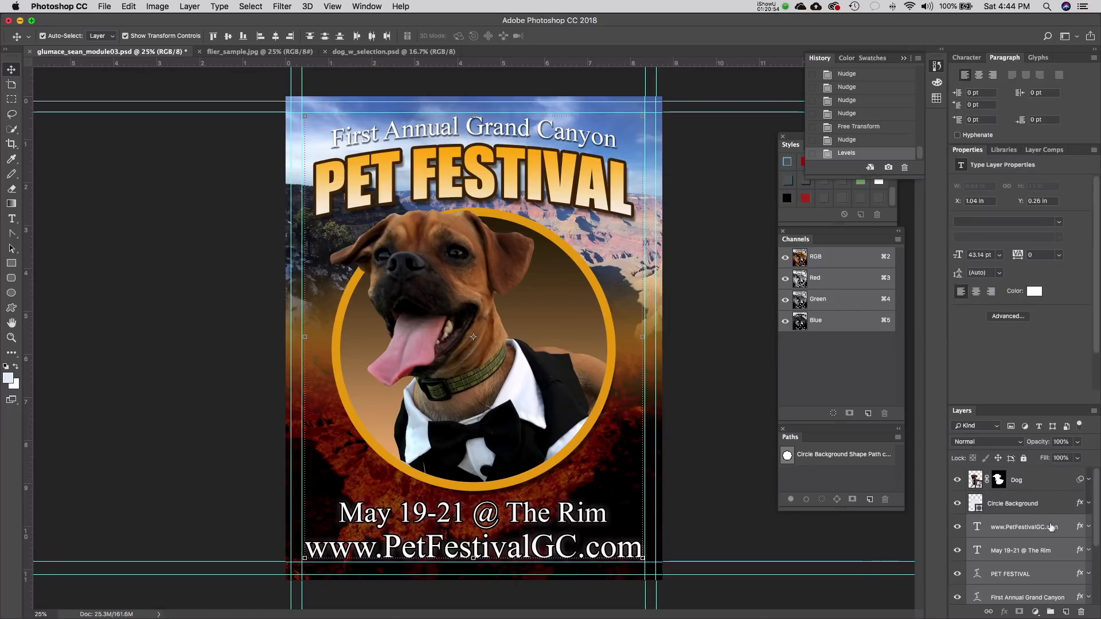
{"action": "left_click", "coordinate": [714, 381]}
{"action": "left_click", "coordinate": [1033, 526]}
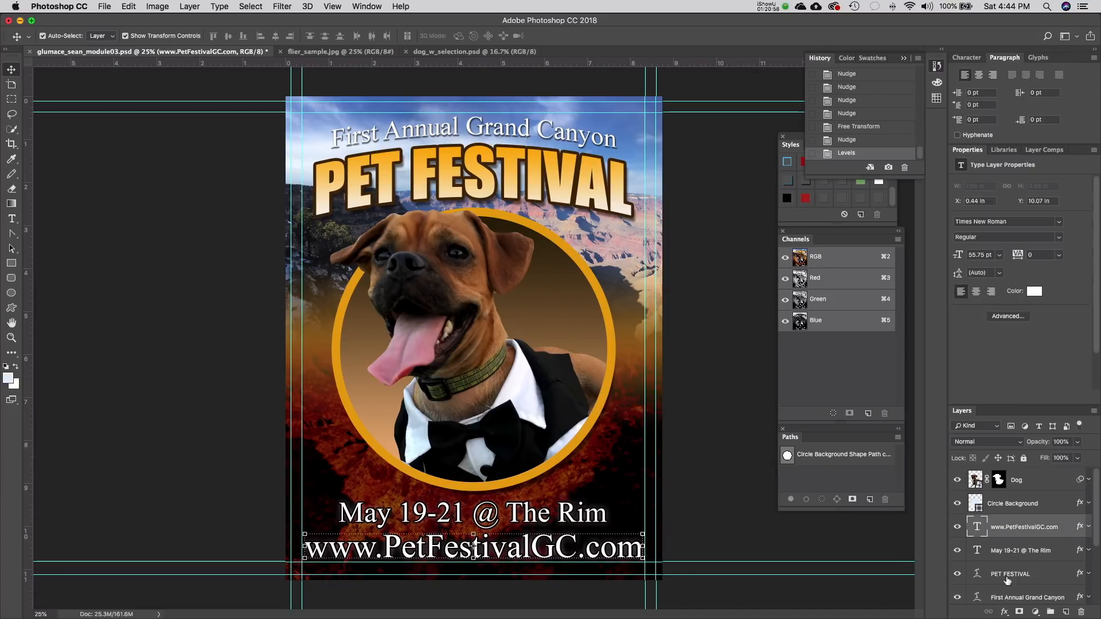
{"action": "left_click", "coordinate": [1006, 559], "text": "shift"}
{"action": "left_click", "coordinate": [1007, 582], "text": "shift"}
{"action": "left_click_drag", "start_coordinate": [1096, 539], "coordinate": [1096, 562]}
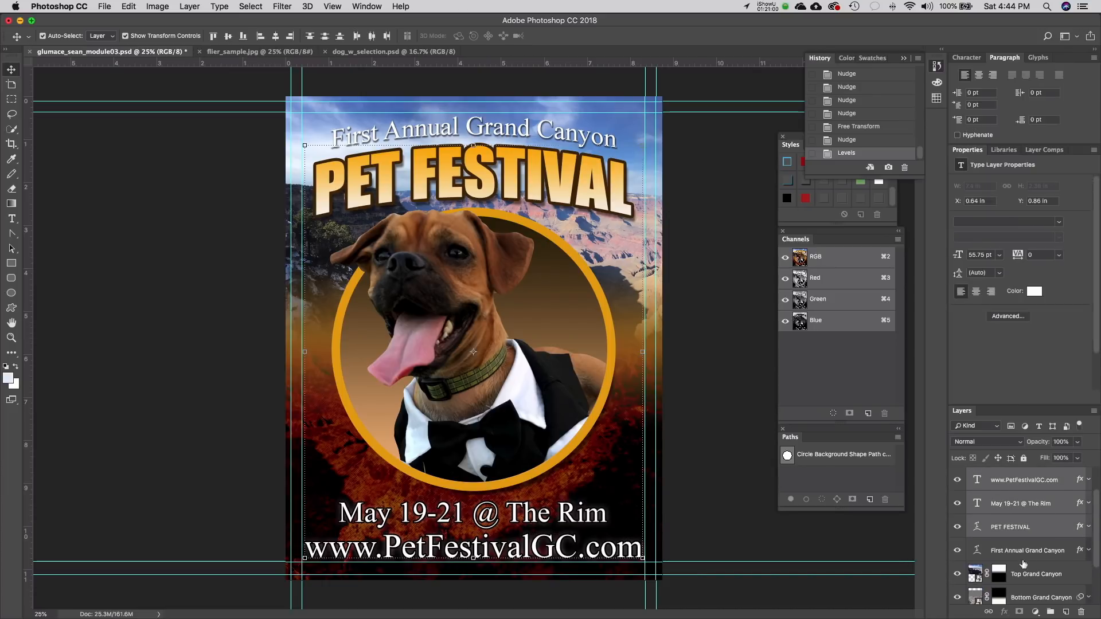
{"action": "left_click", "coordinate": [1012, 551], "text": "shift"}
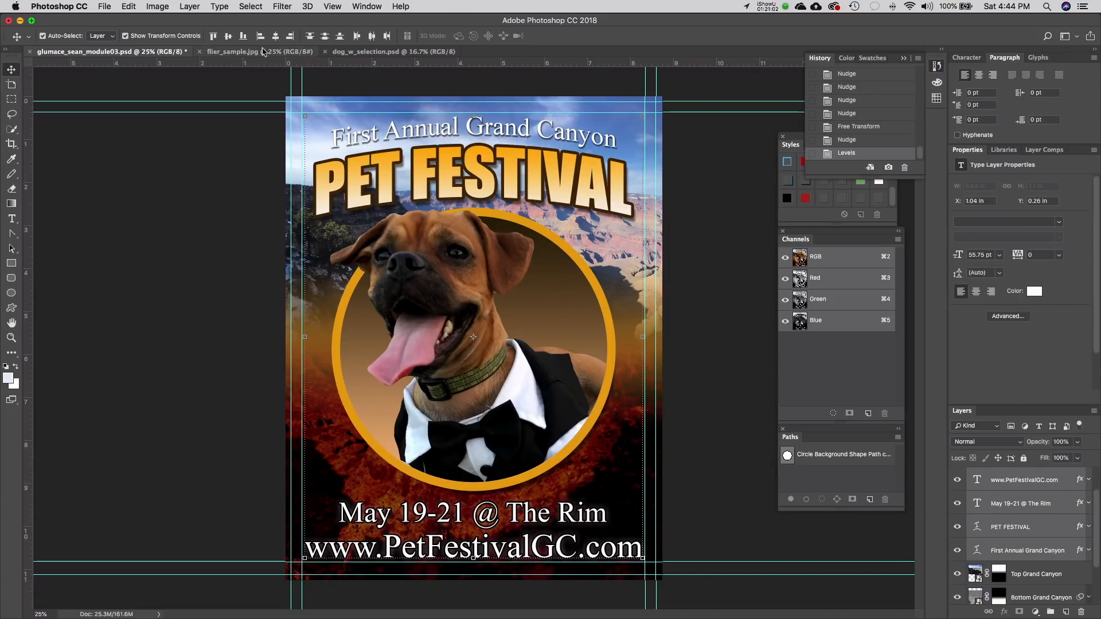
{"action": "left_click", "coordinate": [275, 36]}
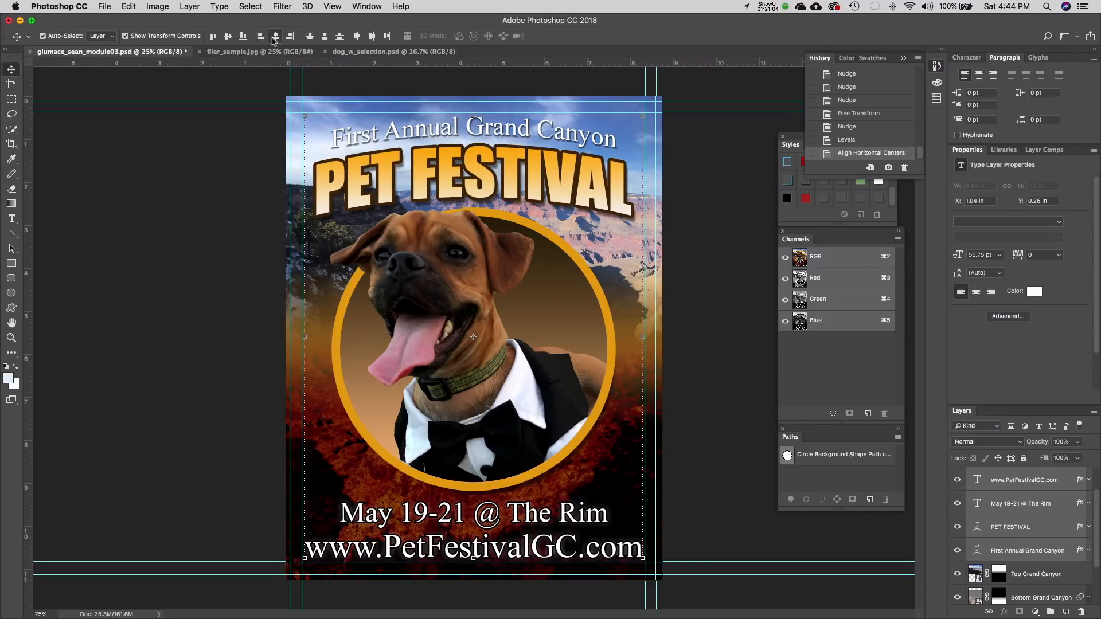
{"action": "left_click", "coordinate": [763, 535]}
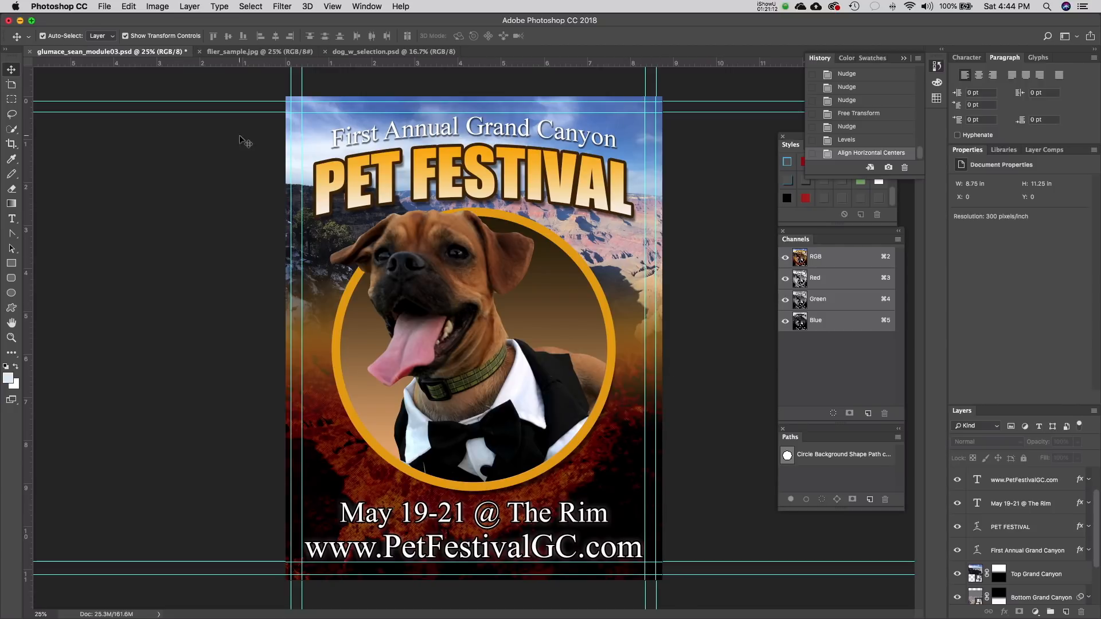
{"action": "left_click", "coordinate": [103, 6]}
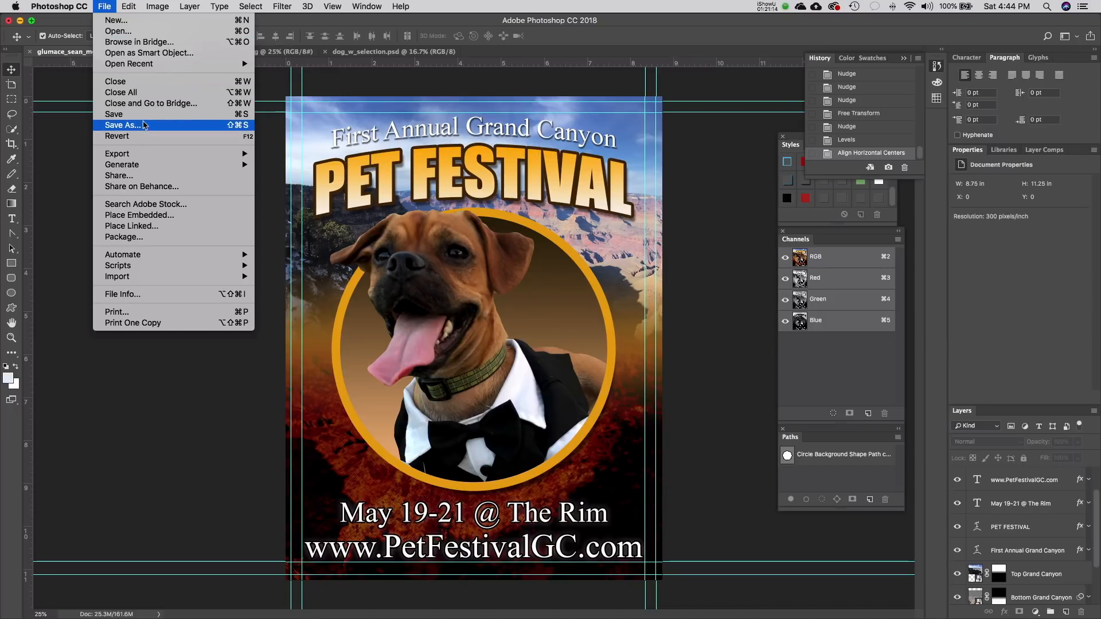
{"action": "left_click", "coordinate": [115, 115]}
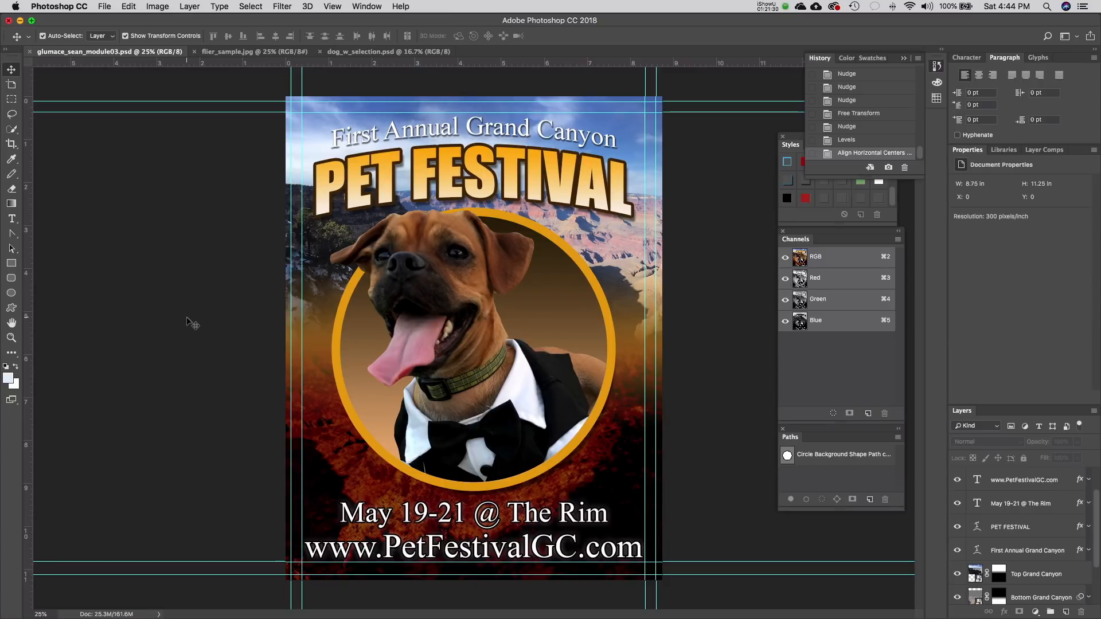
- Export the flyer as a JPG at 70% quality into the Pet Festival Flier folder
{"action": "left_click", "coordinate": [167, 7]}
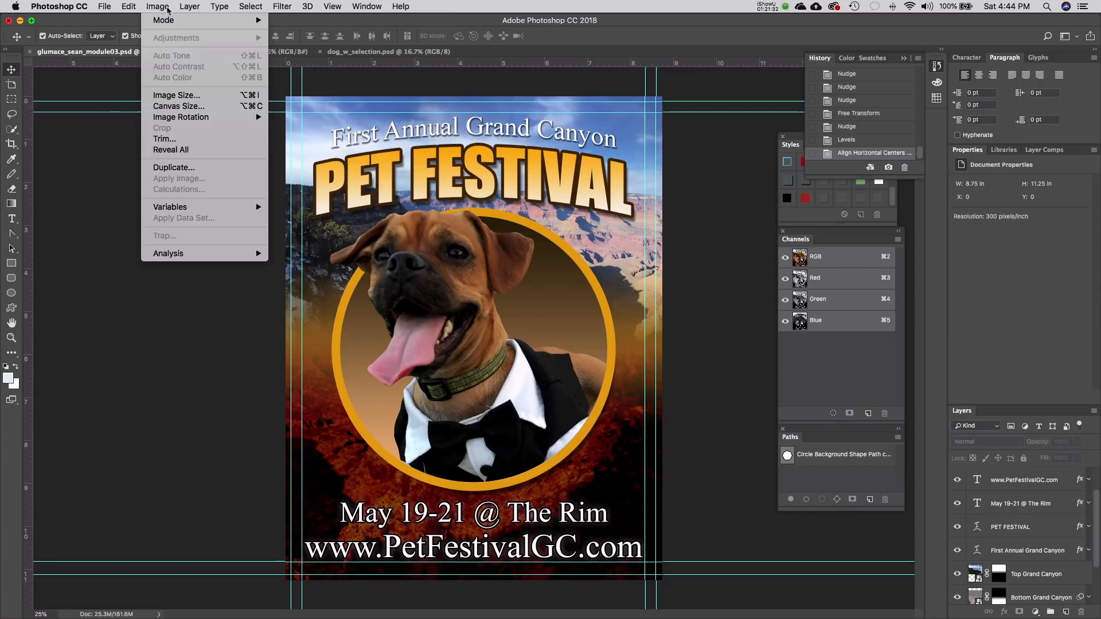
{"action": "mouse_move", "coordinate": [172, 21]}
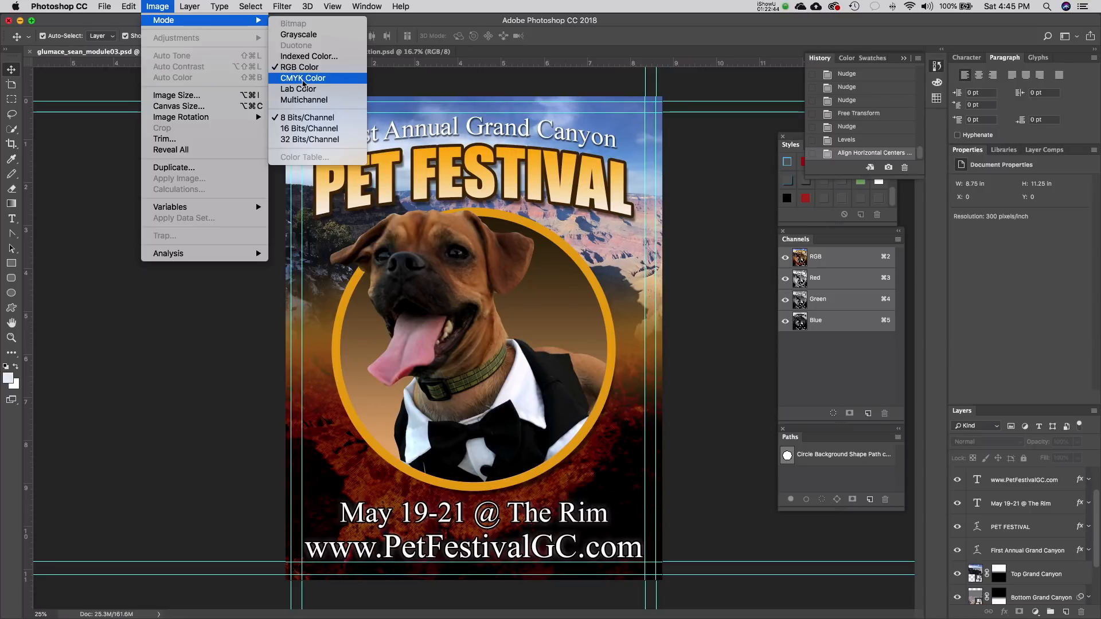
{"action": "mouse_move", "coordinate": [105, 5]}
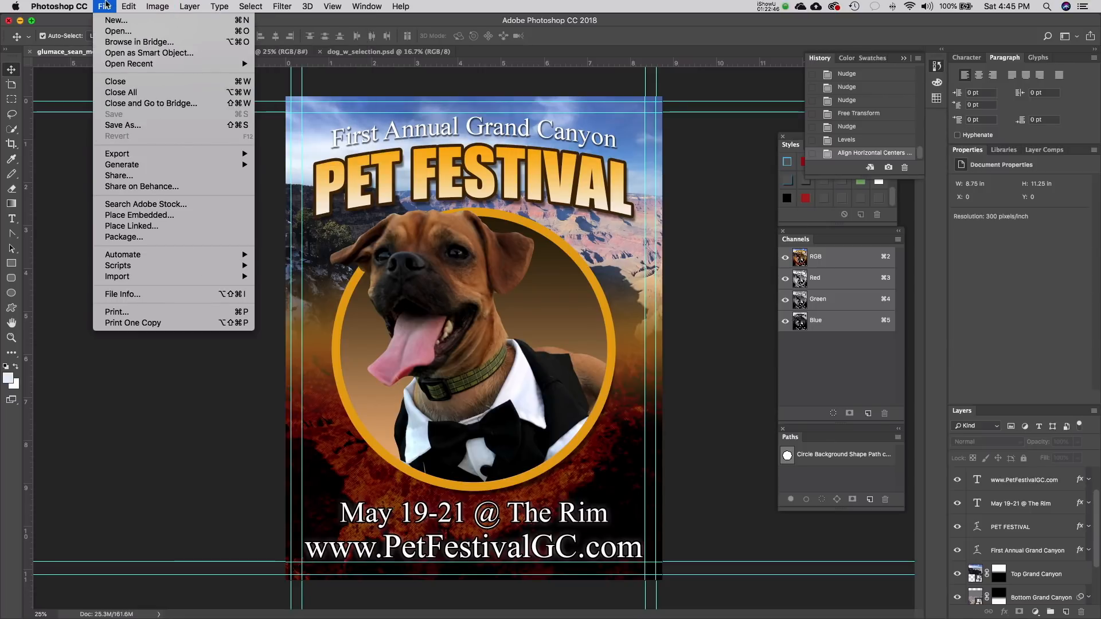
{"action": "mouse_move", "coordinate": [117, 154]}
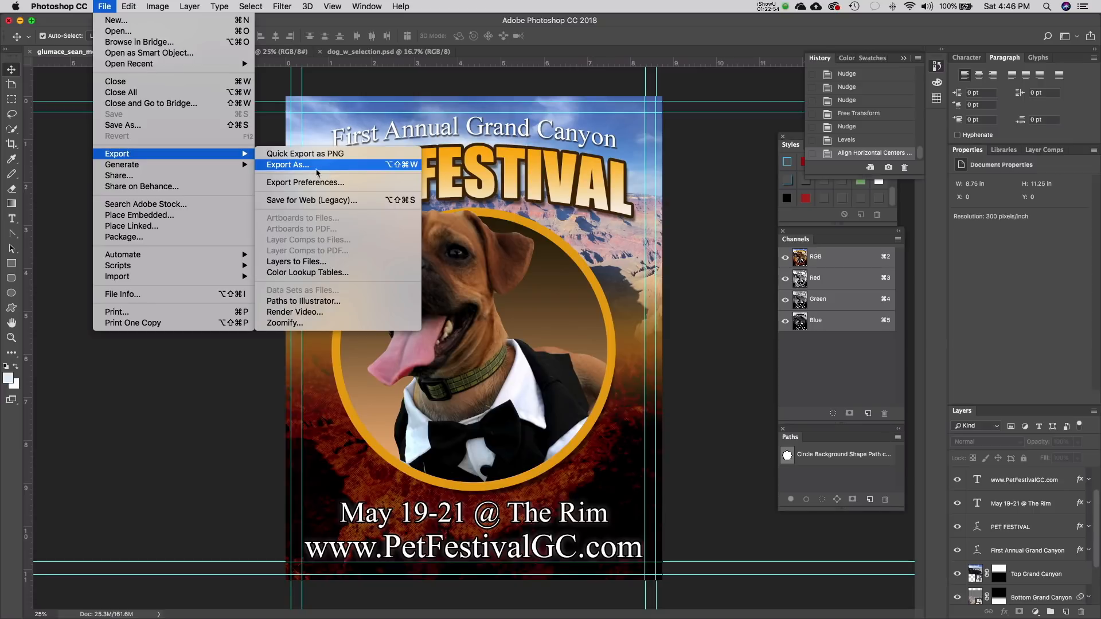
{"action": "left_click", "coordinate": [316, 165]}
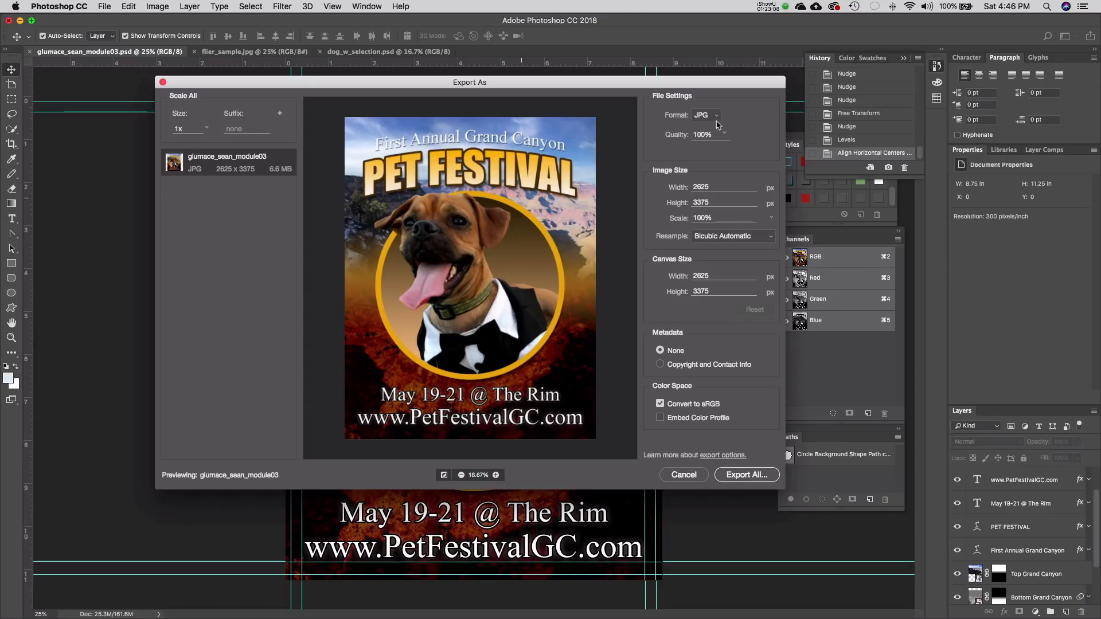
{"action": "left_click", "coordinate": [714, 117]}
{"action": "left_click", "coordinate": [702, 135]}
{"action": "left_click", "coordinate": [726, 134]}
{"action": "left_click_drag", "start_coordinate": [732, 150], "coordinate": [713, 151]}
{"action": "left_click", "coordinate": [740, 474]}
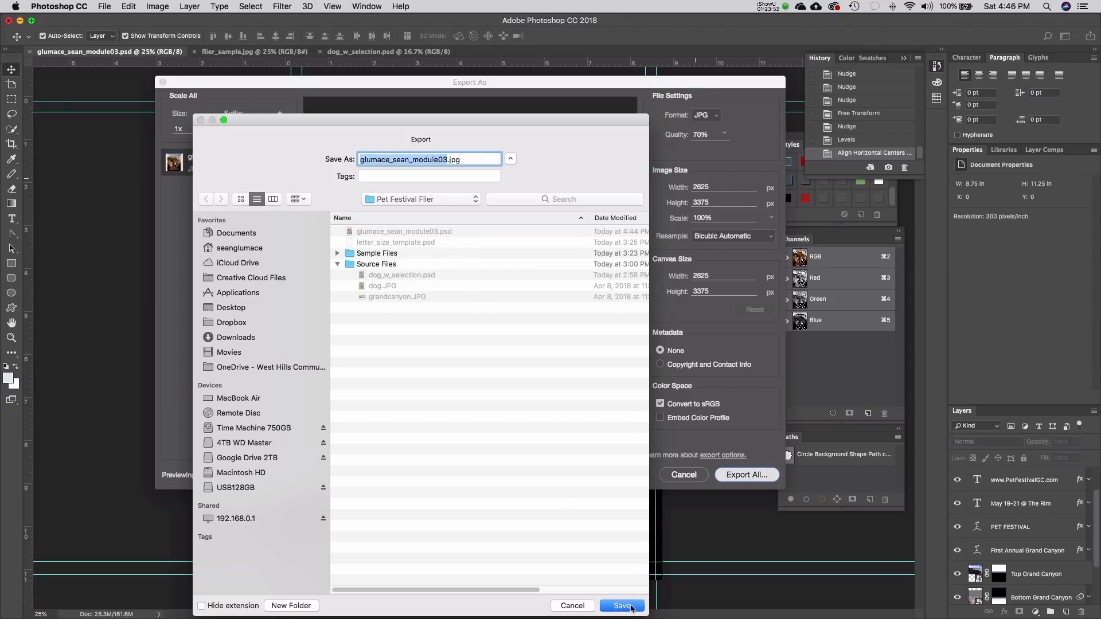
{"action": "left_click", "coordinate": [631, 608]}
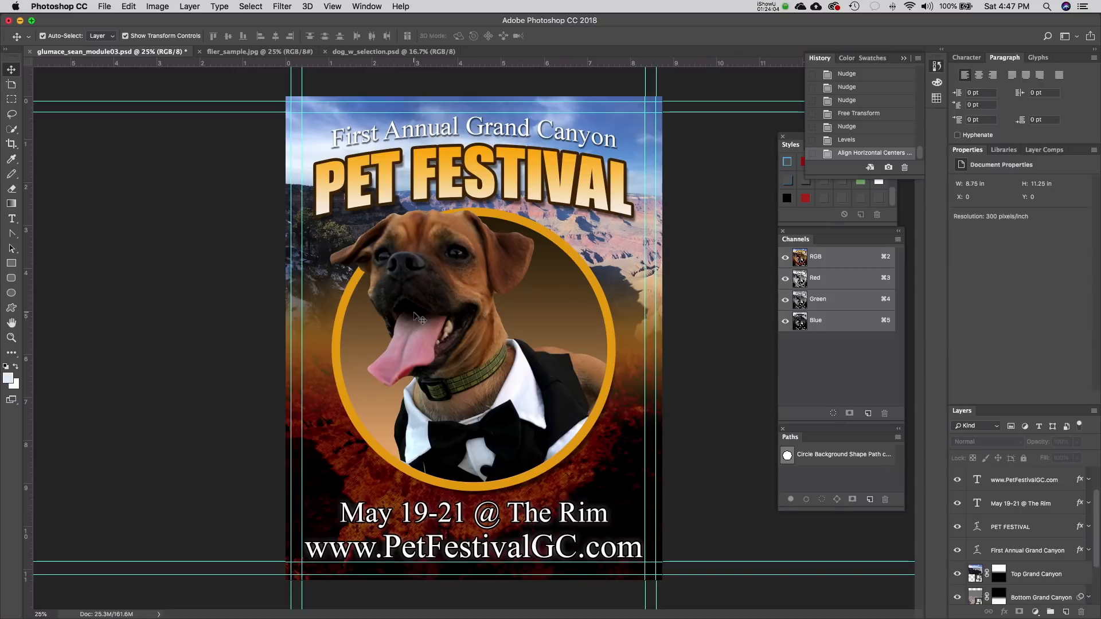
- Convert the flyer document to CMYK Color mode, flattening its layers
{"action": "left_click", "coordinate": [172, 5]}
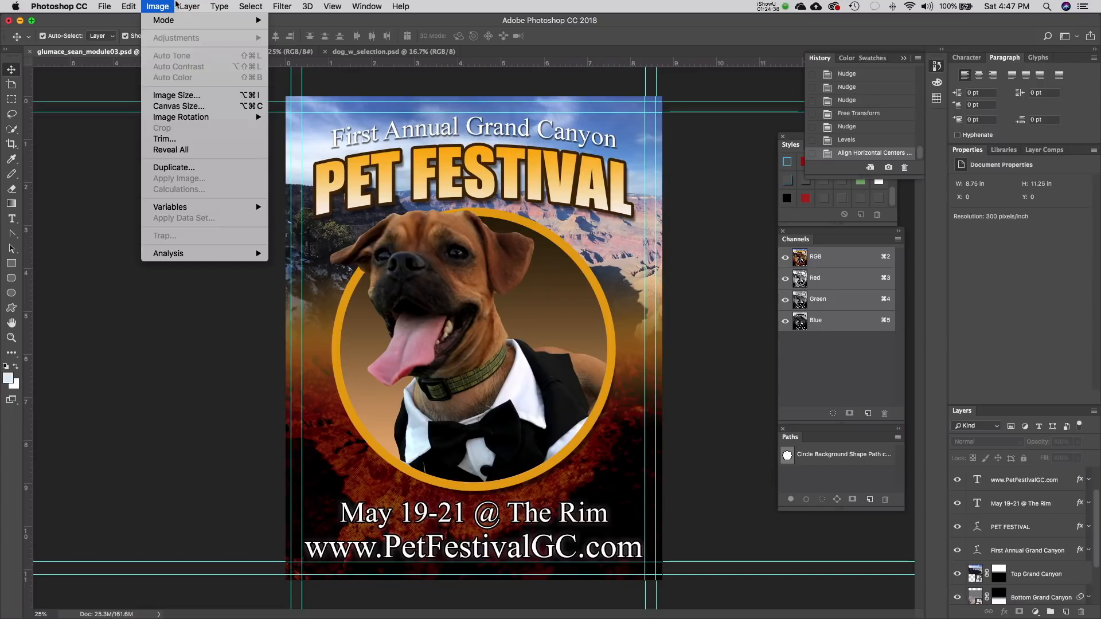
{"action": "mouse_move", "coordinate": [177, 5]}
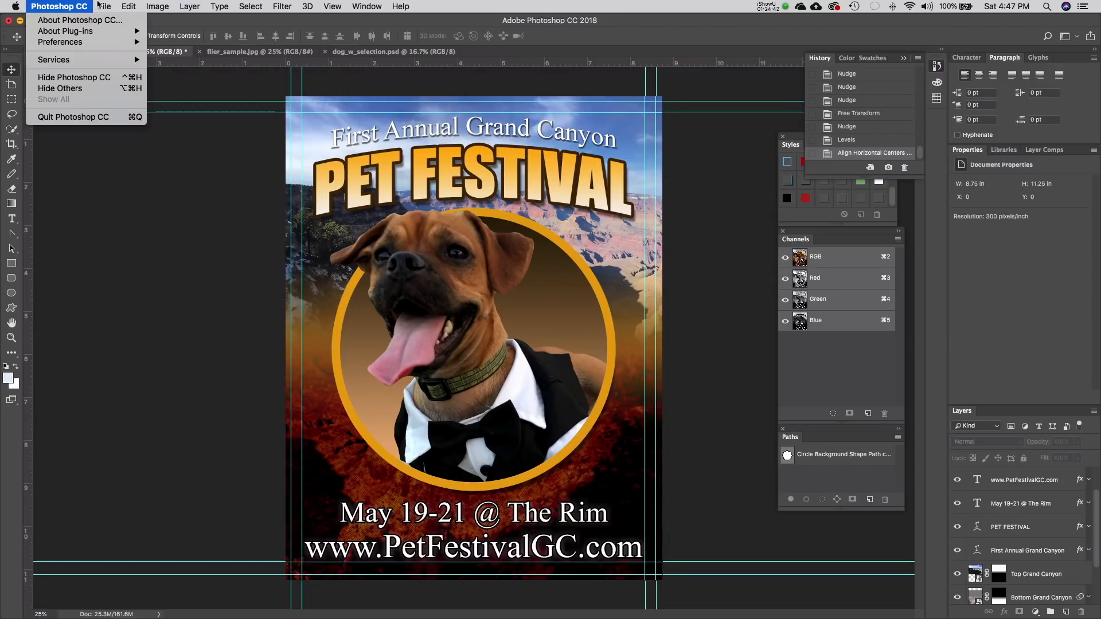
{"action": "mouse_move", "coordinate": [106, 7]}
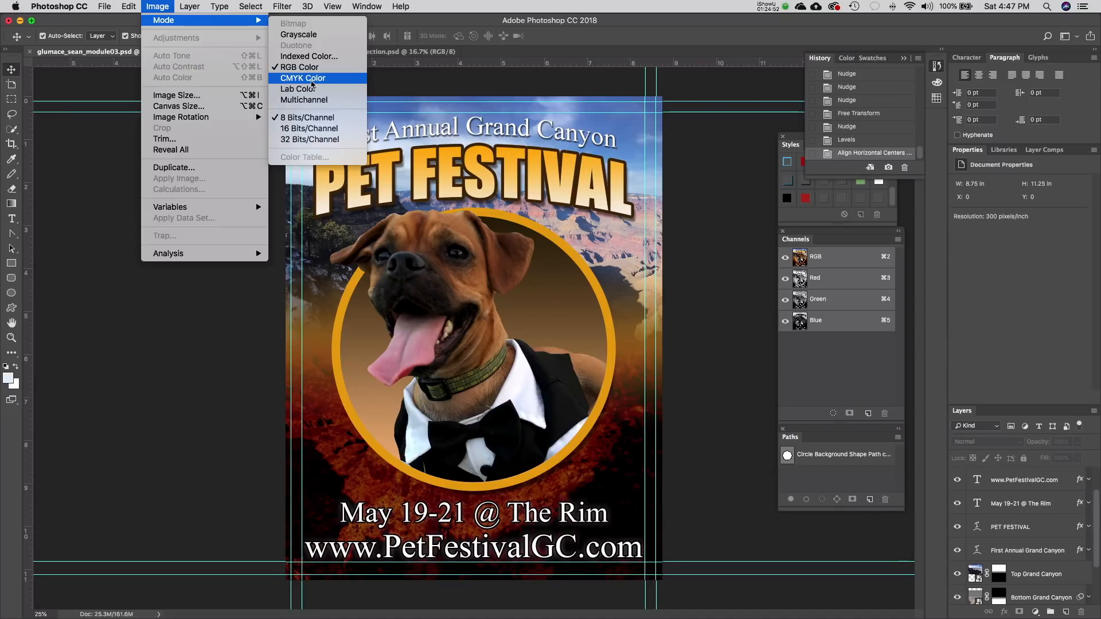
{"action": "left_click", "coordinate": [313, 84]}
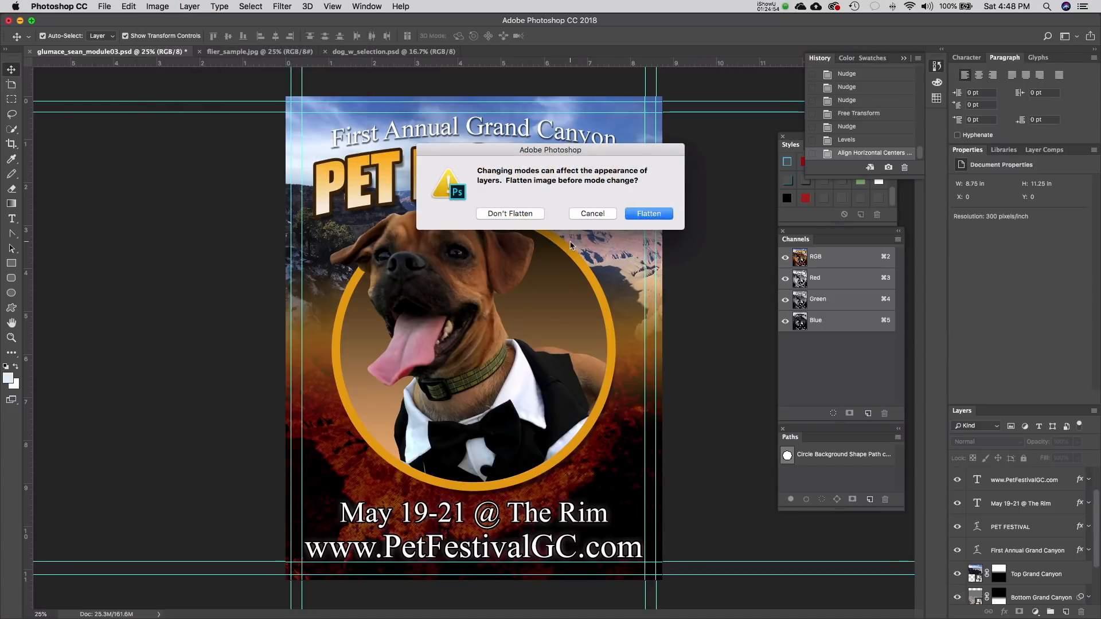
{"action": "left_click", "coordinate": [636, 214]}
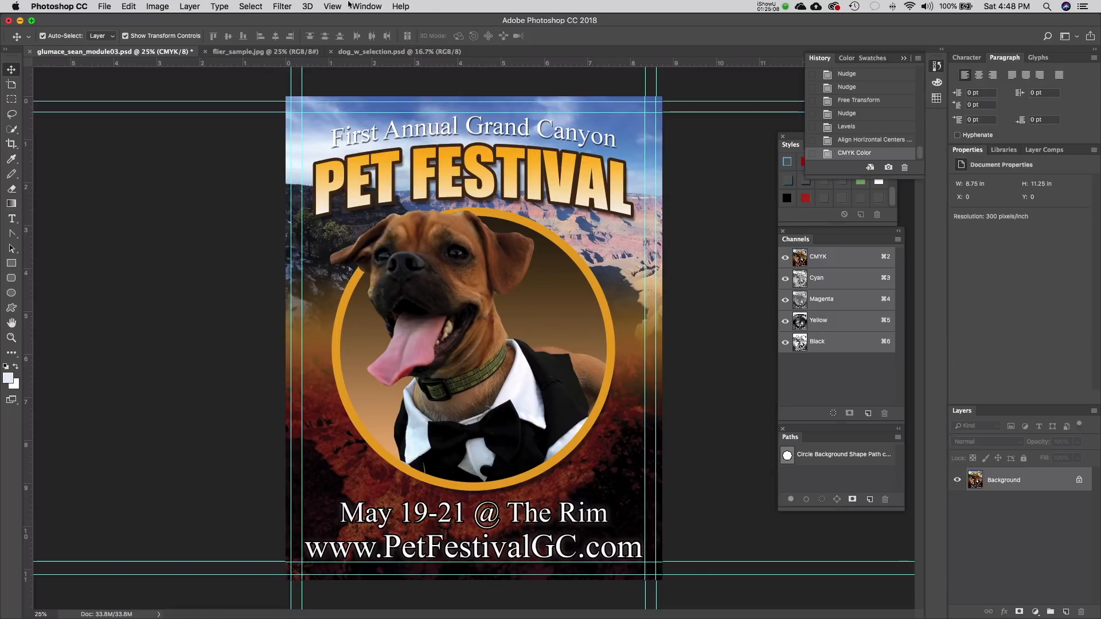
- Examine the ink separations by hiding the Cyan, Magenta and Yellow channels one by one, and show all channels again
{"action": "left_click", "coordinate": [367, 6]}
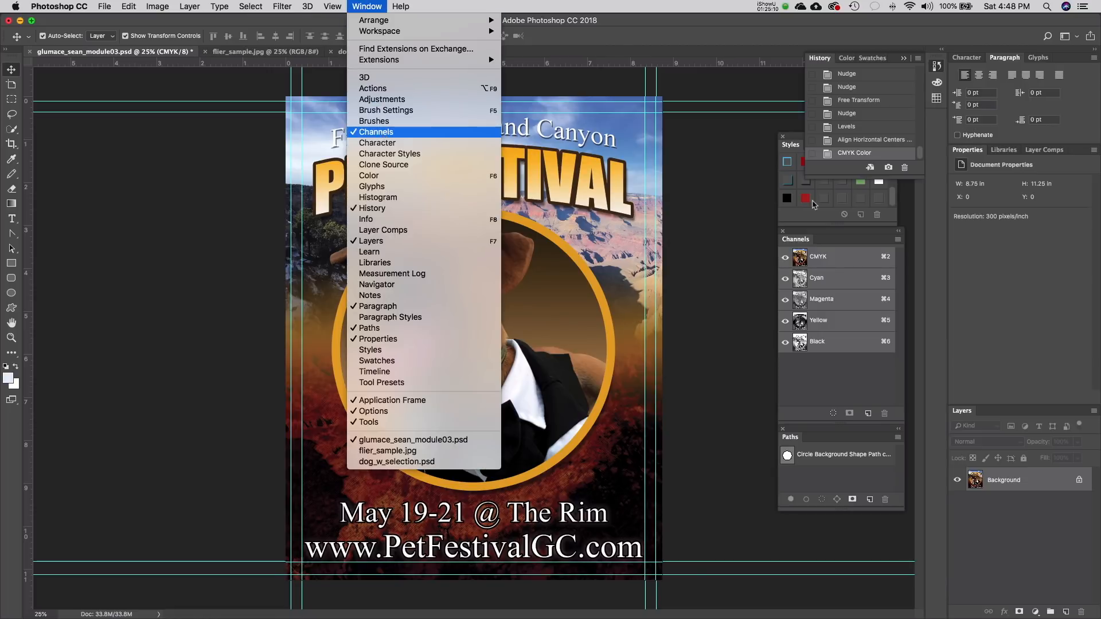
{"action": "left_click", "coordinate": [848, 383]}
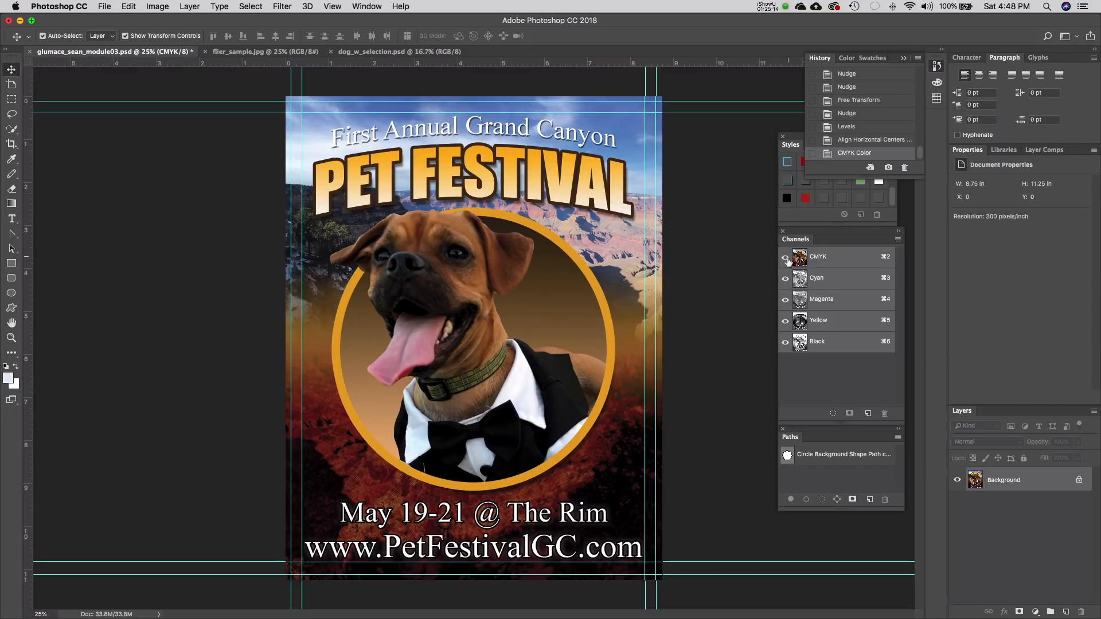
{"action": "left_click", "coordinate": [785, 278]}
{"action": "left_click", "coordinate": [785, 300]}
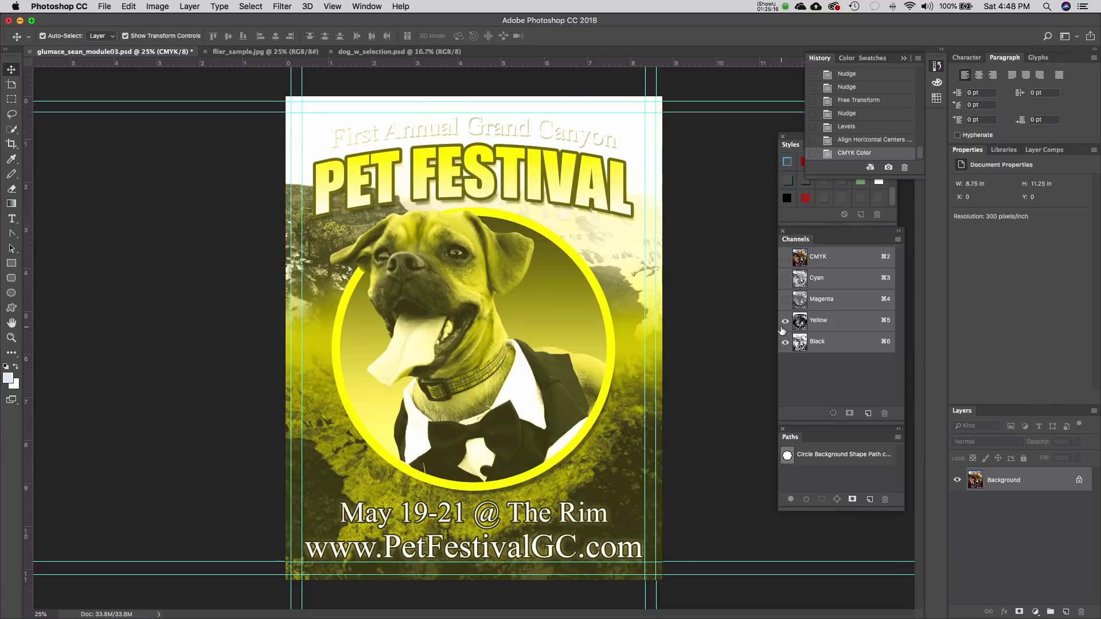
{"action": "left_click", "coordinate": [785, 321]}
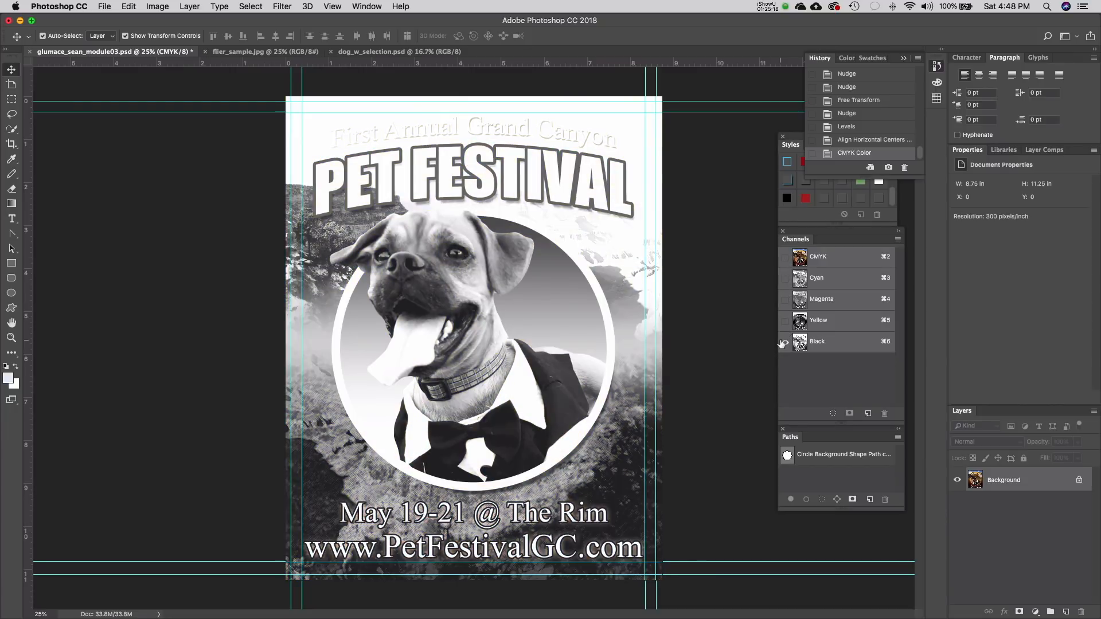
{"action": "left_click", "coordinate": [785, 322]}
{"action": "left_click", "coordinate": [785, 299]}
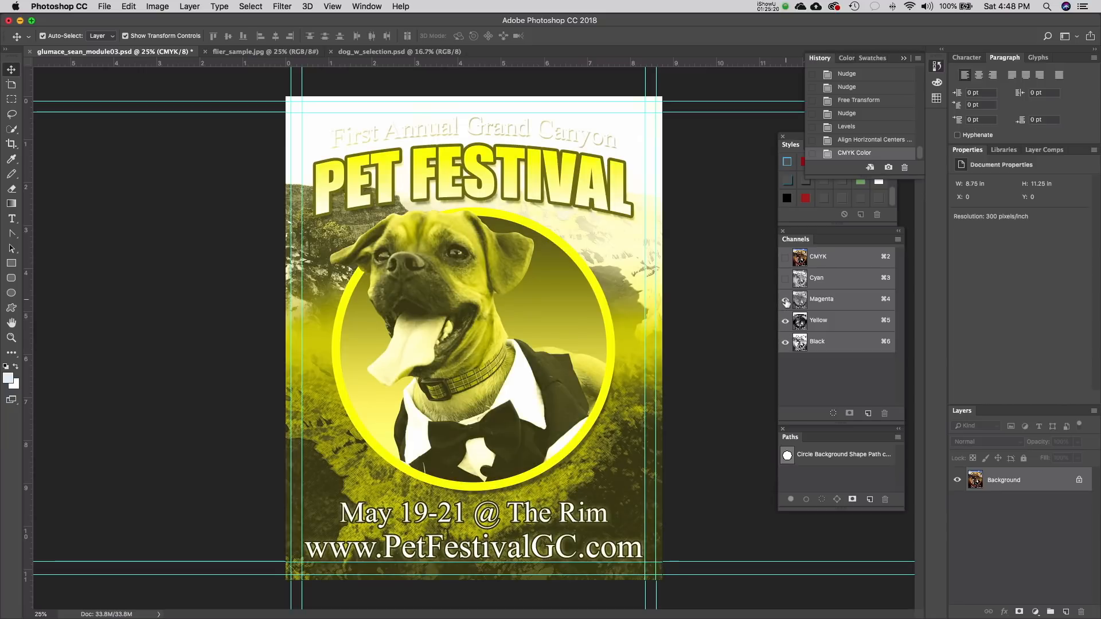
{"action": "left_click", "coordinate": [785, 278]}
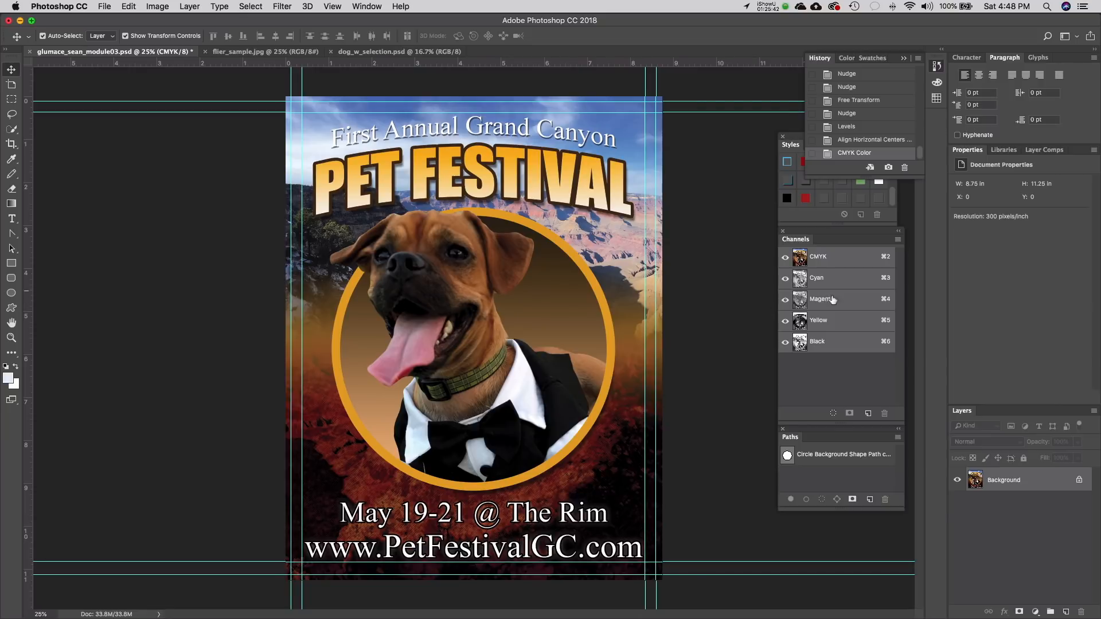
- Save the CMYK flyer as a TIFF with LZW compression in the Pet Festival Flier folder, keeping the same base file name
{"action": "left_click", "coordinate": [122, 5]}
{"action": "mouse_move", "coordinate": [108, 7]}
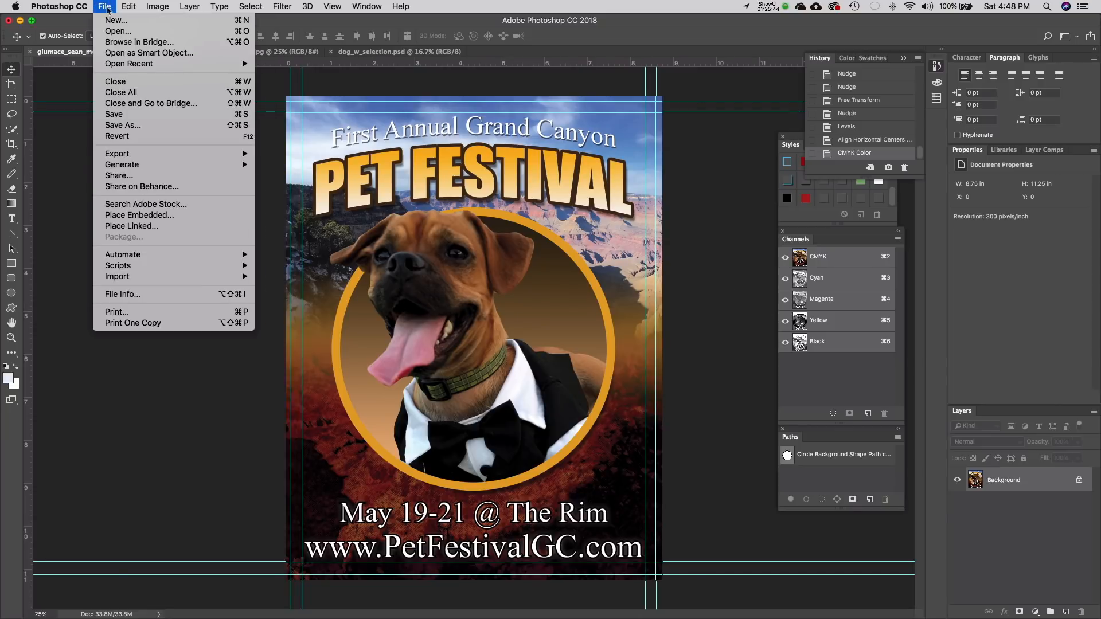
{"action": "left_click", "coordinate": [168, 125]}
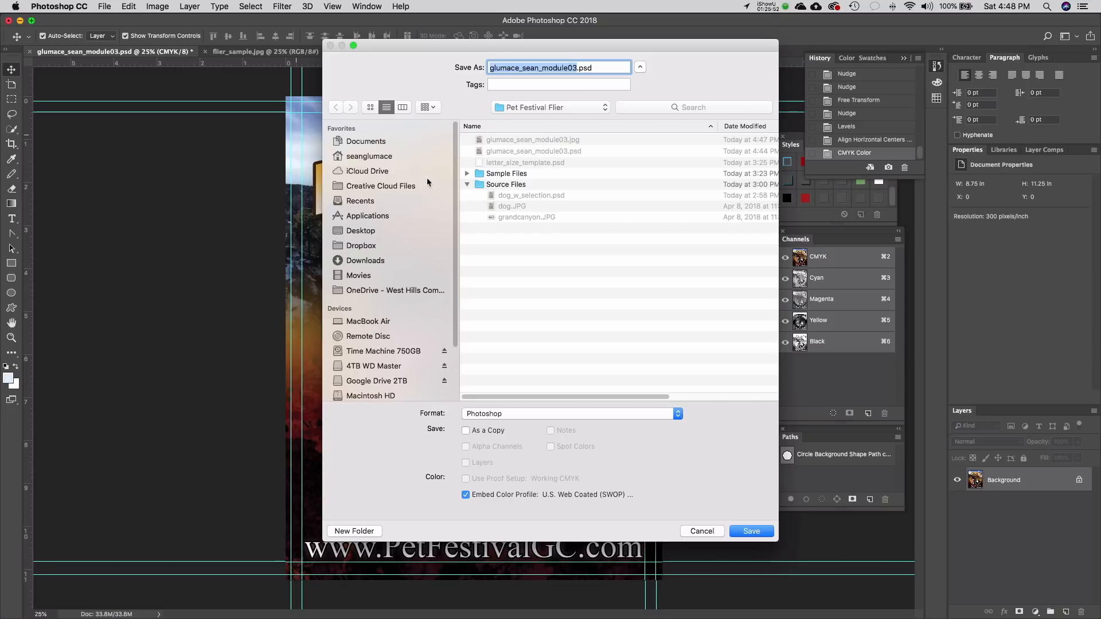
{"action": "left_click", "coordinate": [500, 414]}
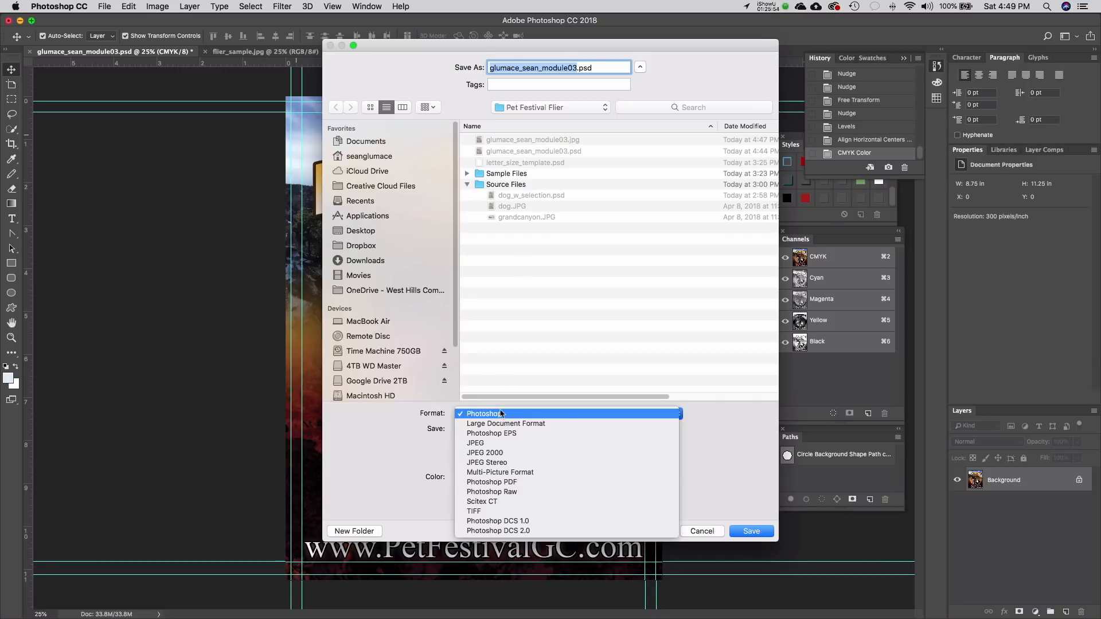
{"action": "left_click", "coordinate": [544, 511]}
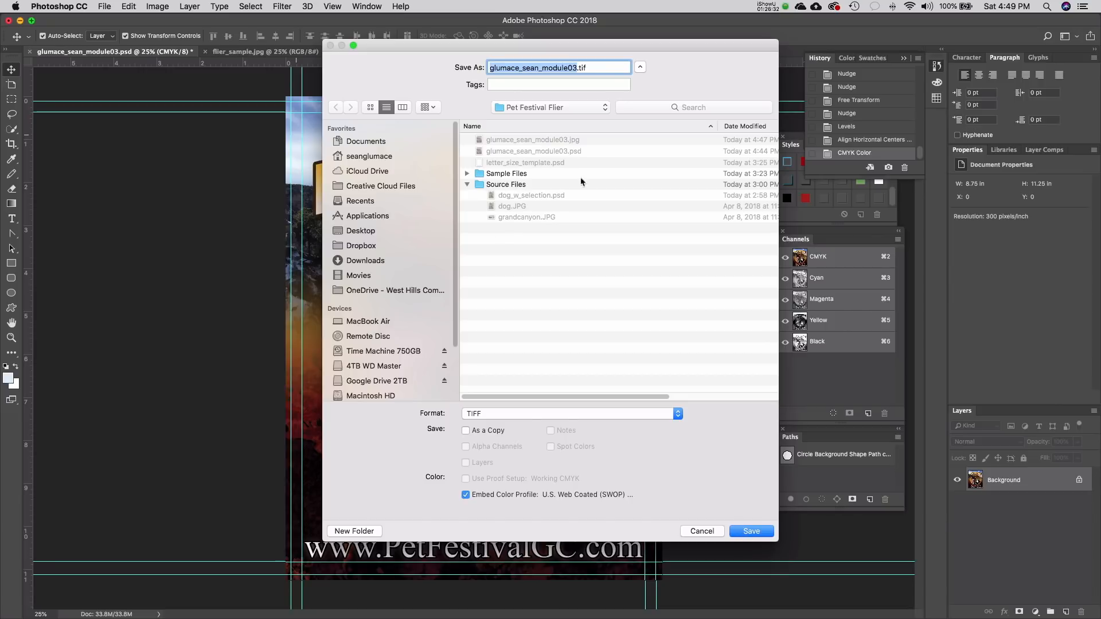
{"action": "left_click", "coordinate": [758, 532]}
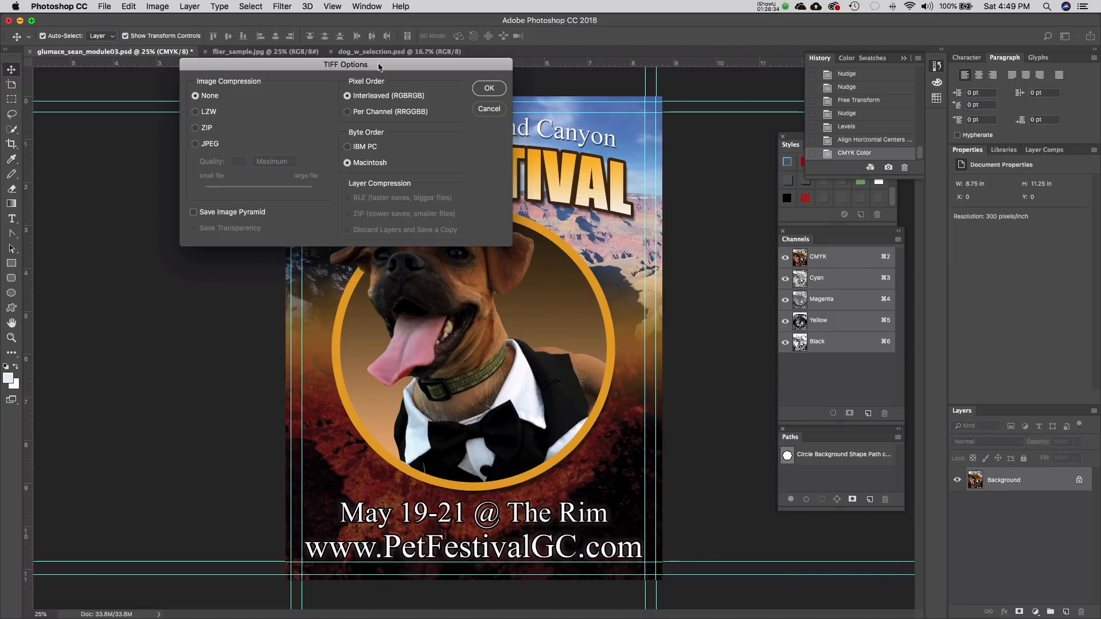
{"action": "left_click", "coordinate": [404, 179]}
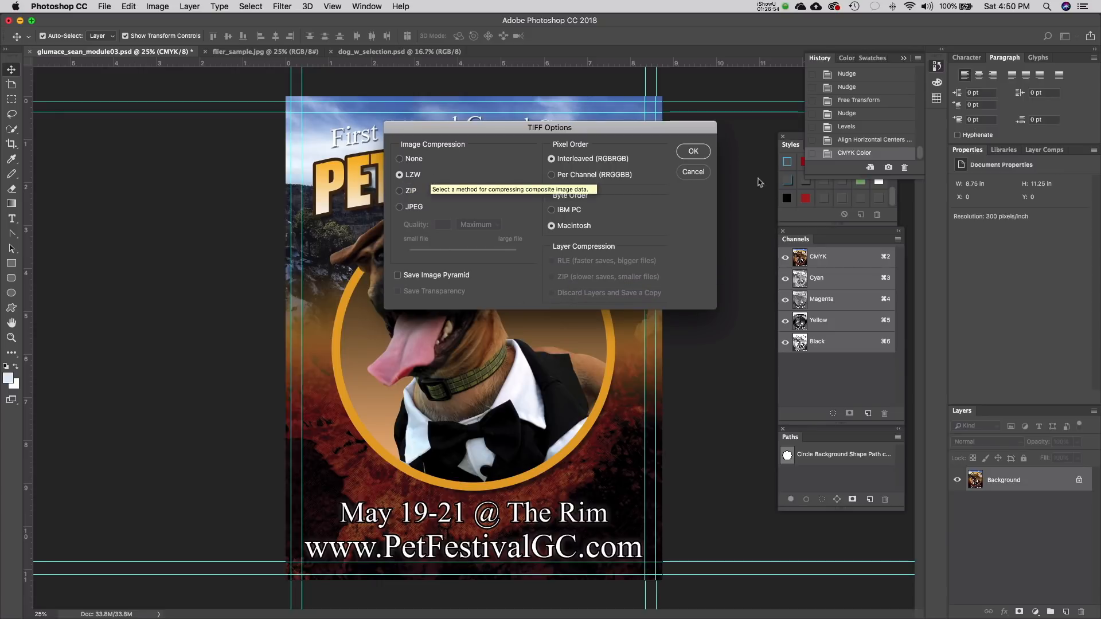
{"action": "left_click", "coordinate": [708, 151]}
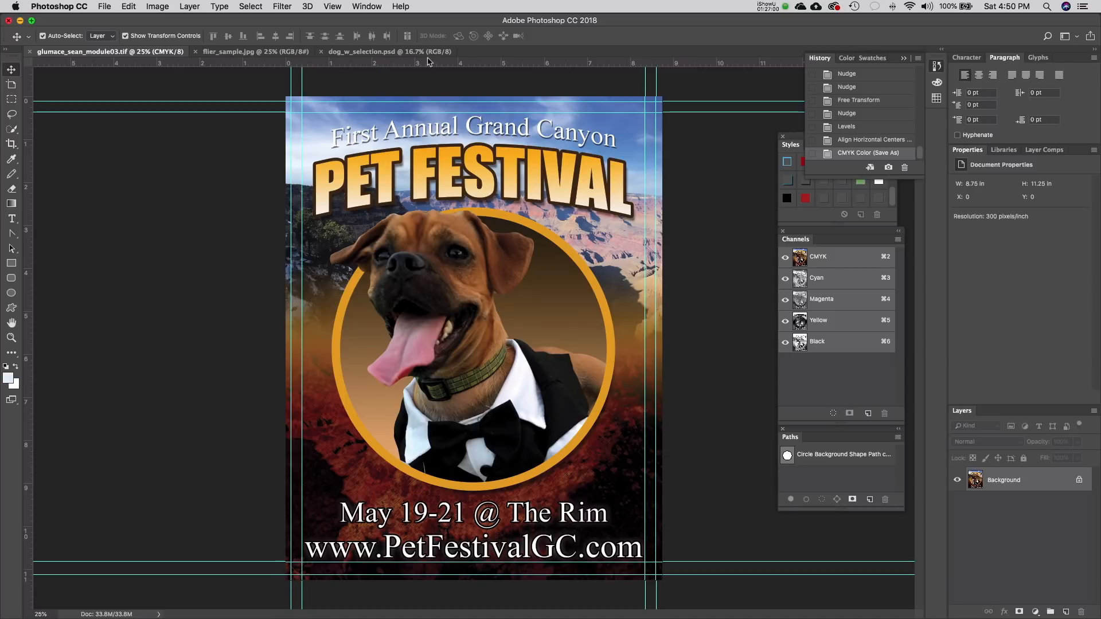
- Close dog_w_selection.psd, flier_sample.jpg and the flyer TIFF, and minimize the program to reach the Pet Festival Flier folder in Finder
{"action": "left_click", "coordinate": [321, 52]}
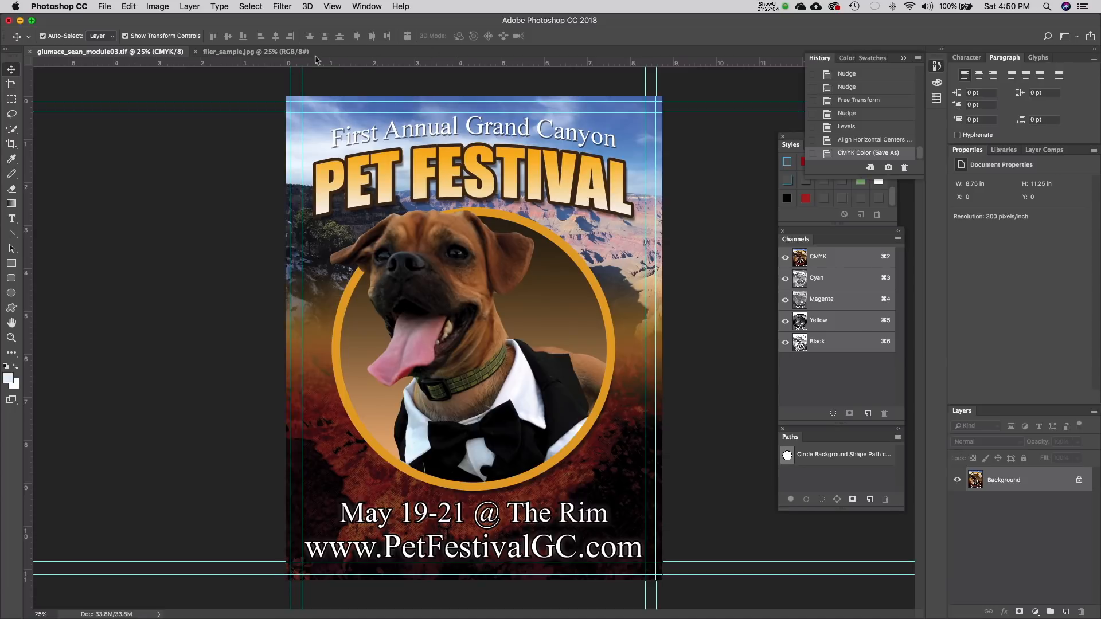
{"action": "left_click", "coordinate": [247, 53]}
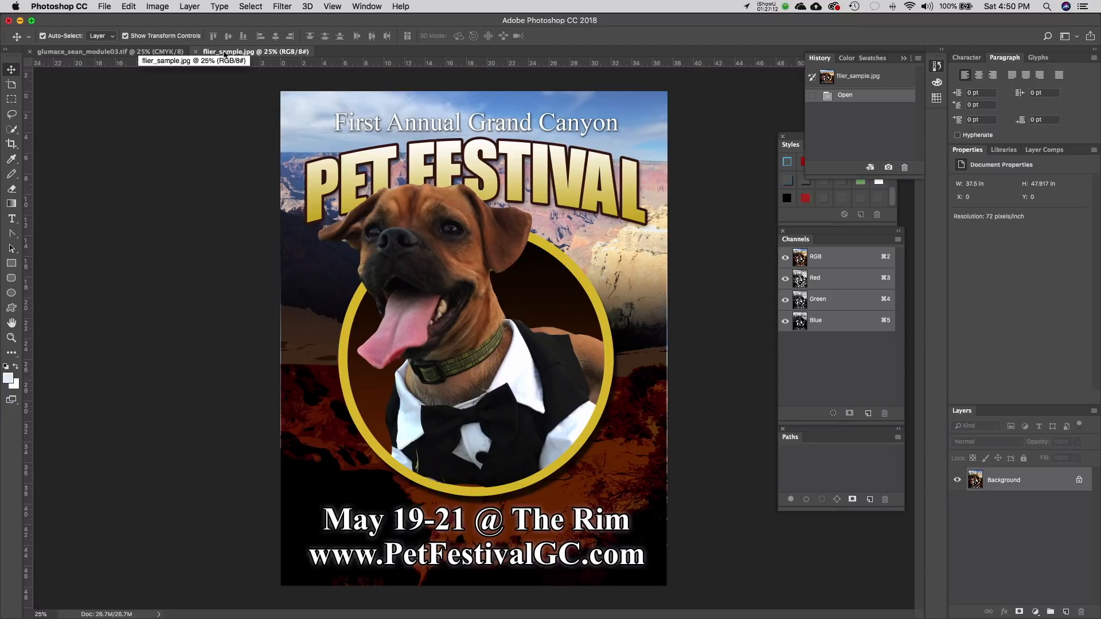
{"action": "left_click", "coordinate": [195, 51]}
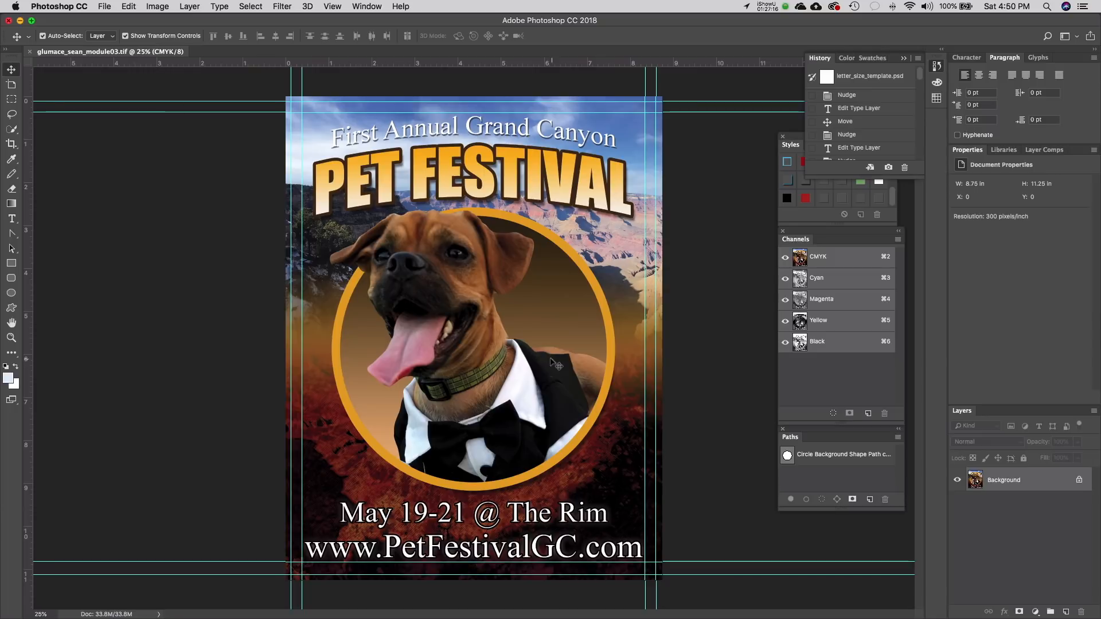
{"action": "left_click", "coordinate": [29, 51]}
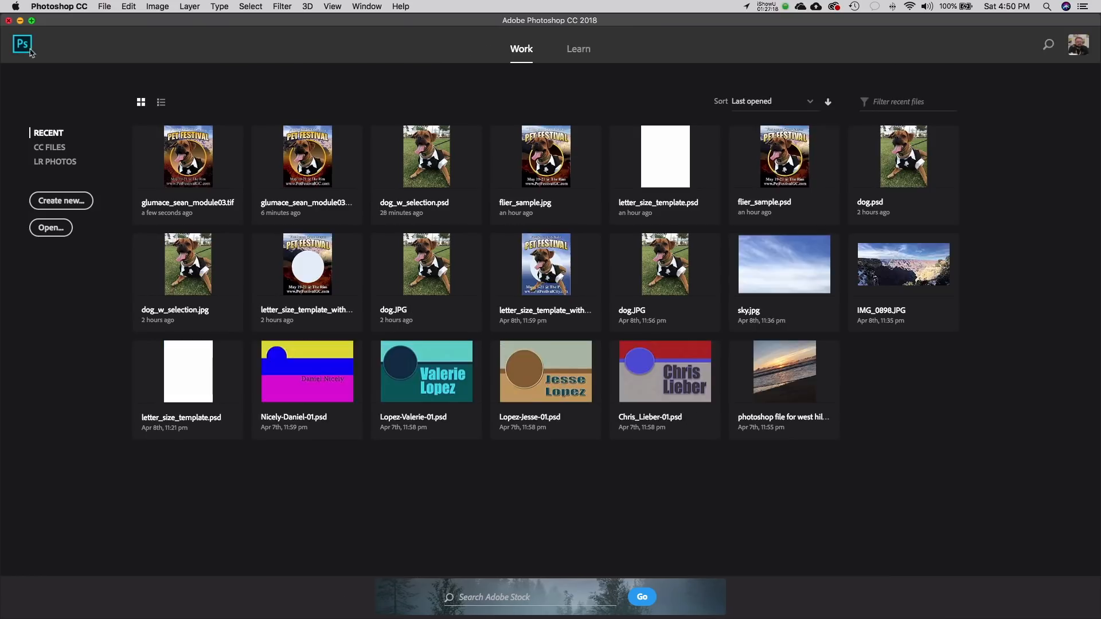
{"action": "left_click", "coordinate": [20, 20]}
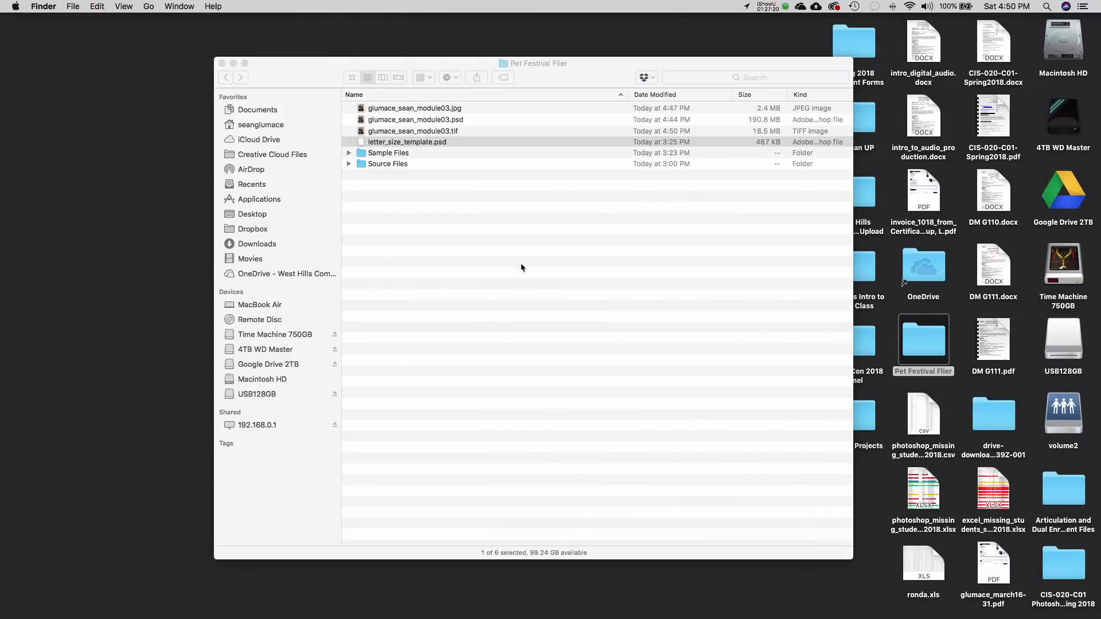
- Check the flyer's JPG, PSD and TIFF files in the Pet Festival Flier folder and preview the TIFF version
{"action": "left_click", "coordinate": [412, 110]}
{"action": "left_click", "coordinate": [410, 120]}
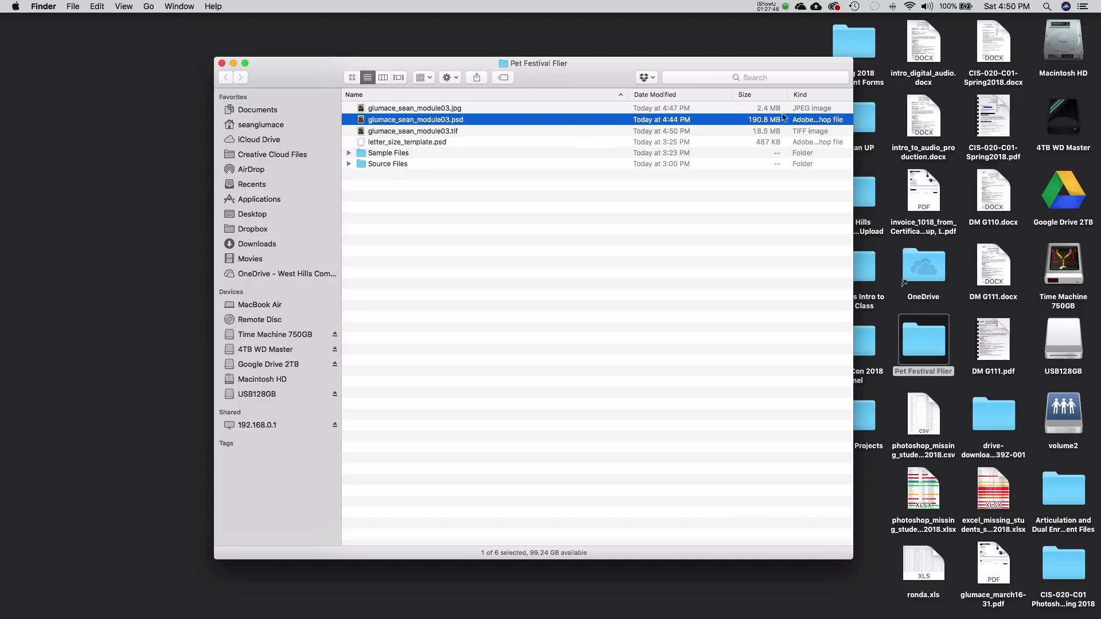
{"action": "left_click", "coordinate": [742, 133]}
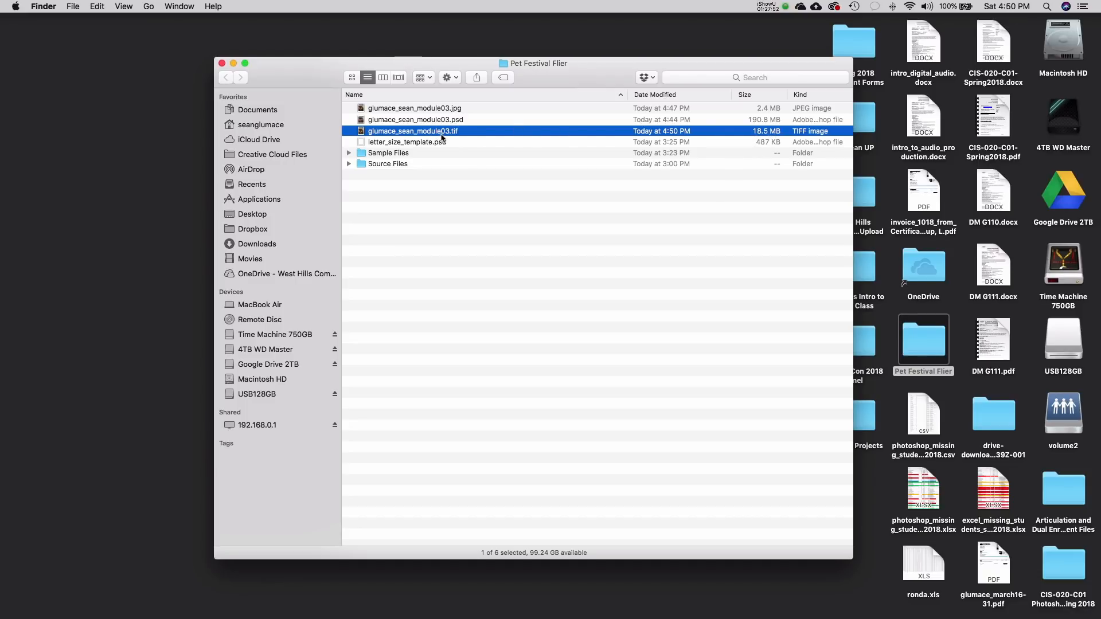
{"action": "key", "text": "space"}
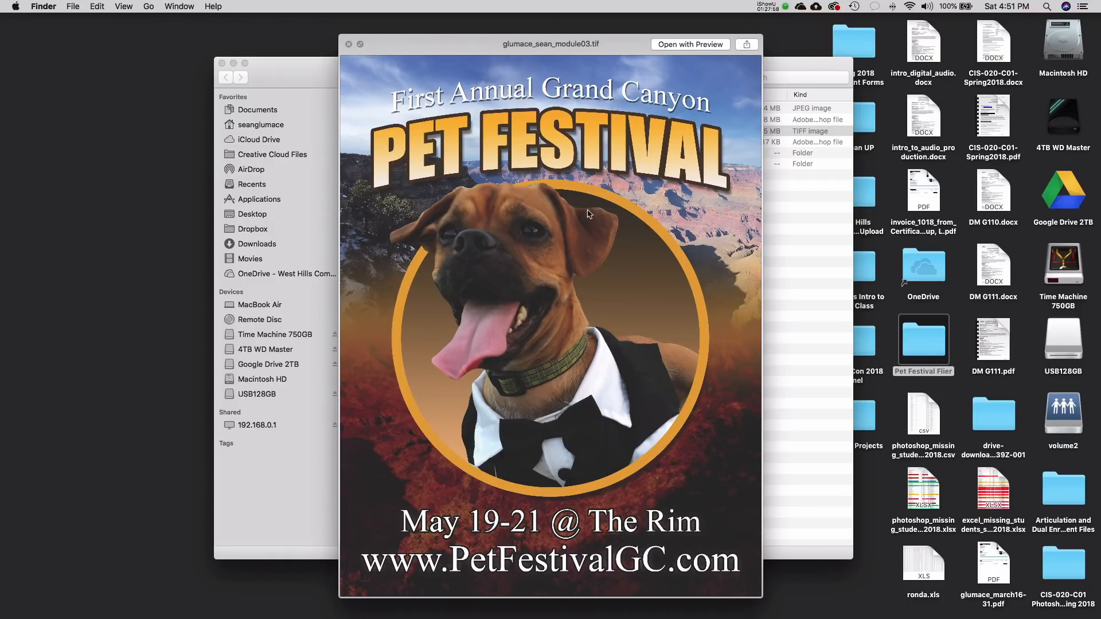
{"action": "key", "text": "space"}
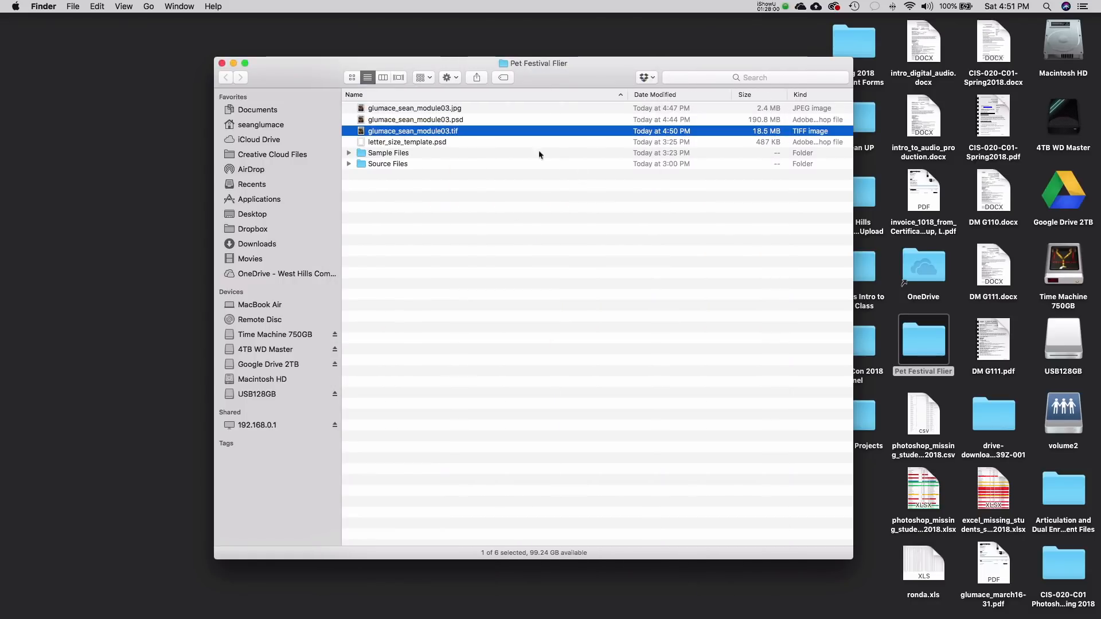
- Compare the colors of the flyer's JPG and TIFF versions by previewing them in turn, and leave no file selected
{"action": "left_click", "coordinate": [431, 109]}
{"action": "key", "text": "space"}
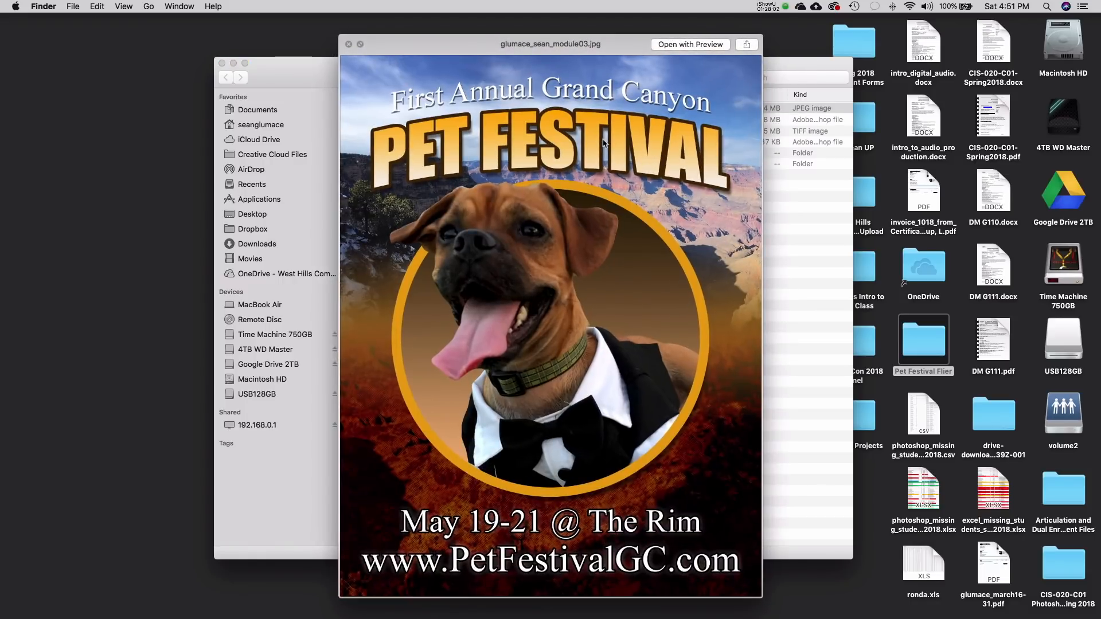
{"action": "key", "text": "space"}
{"action": "left_click", "coordinate": [552, 130]}
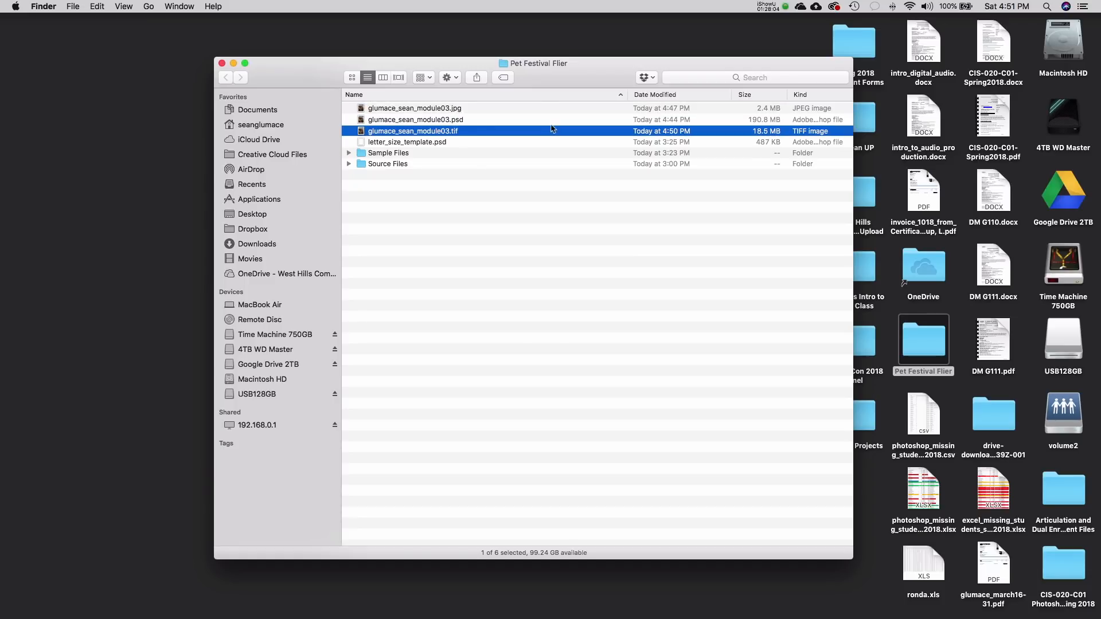
{"action": "key", "text": "space"}
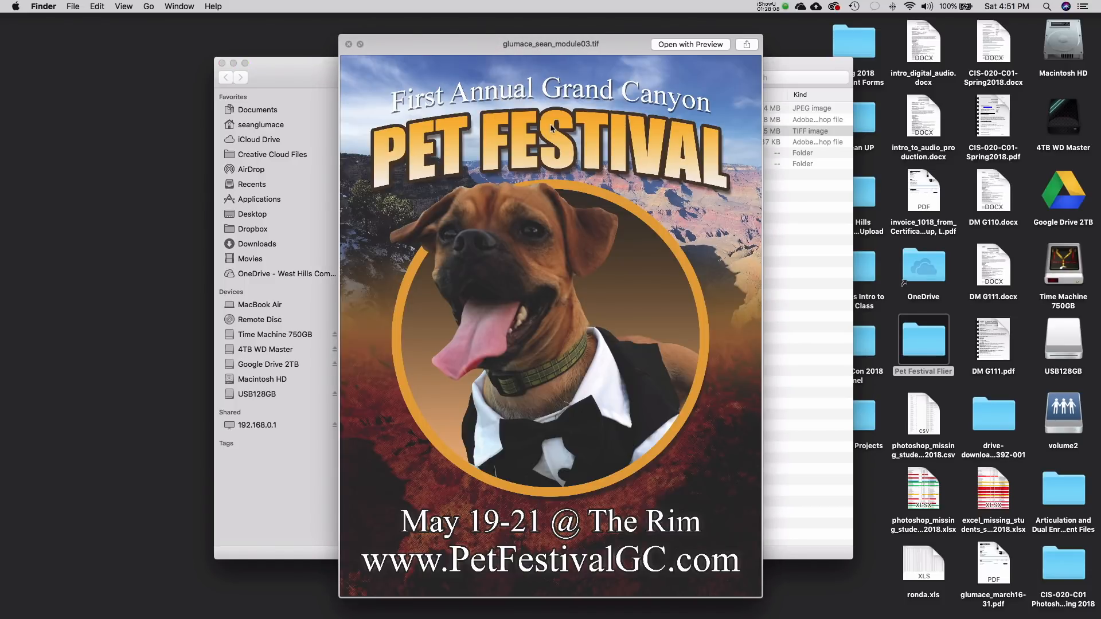
{"action": "key", "text": "space"}
{"action": "left_click", "coordinate": [528, 110]}
{"action": "key", "text": "space"}
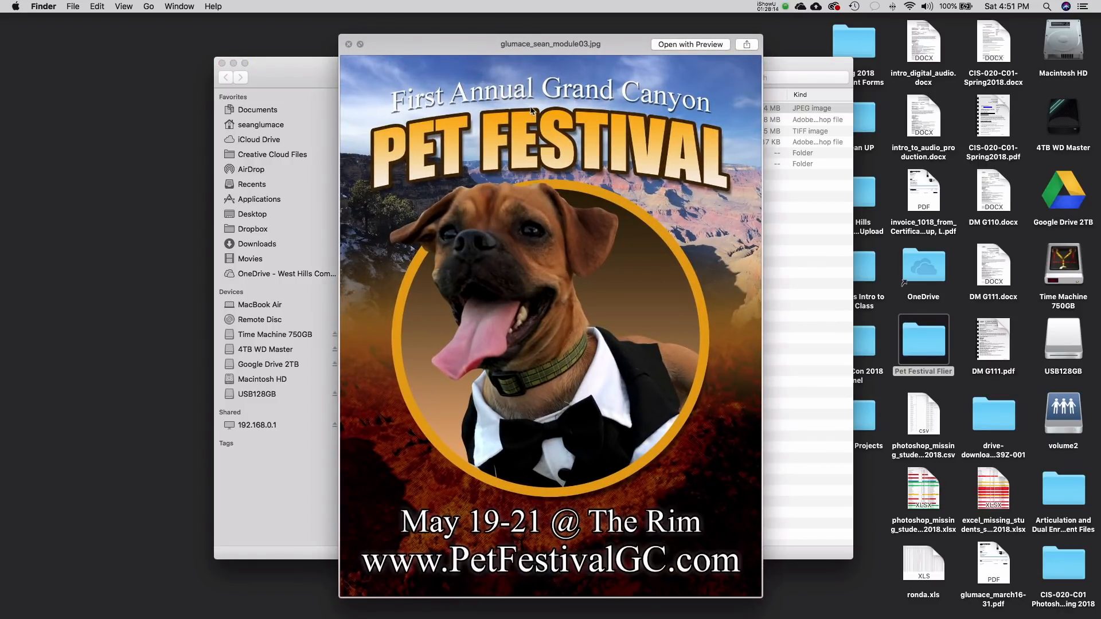
{"action": "key", "text": "space"}
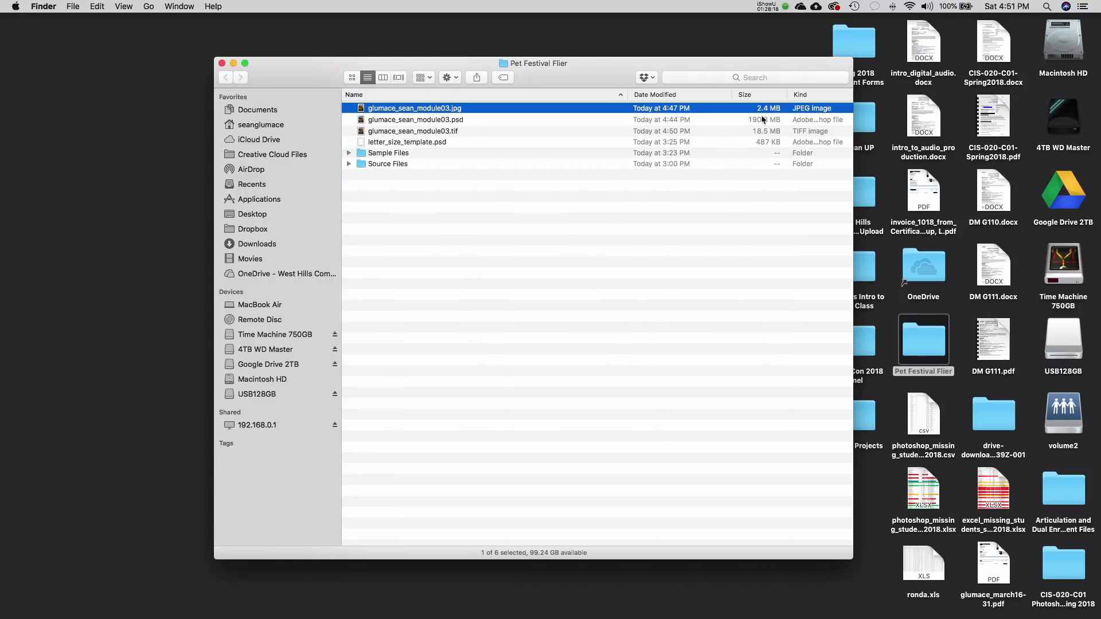
{"action": "left_click", "coordinate": [426, 122]}
{"action": "left_click", "coordinate": [548, 253]}
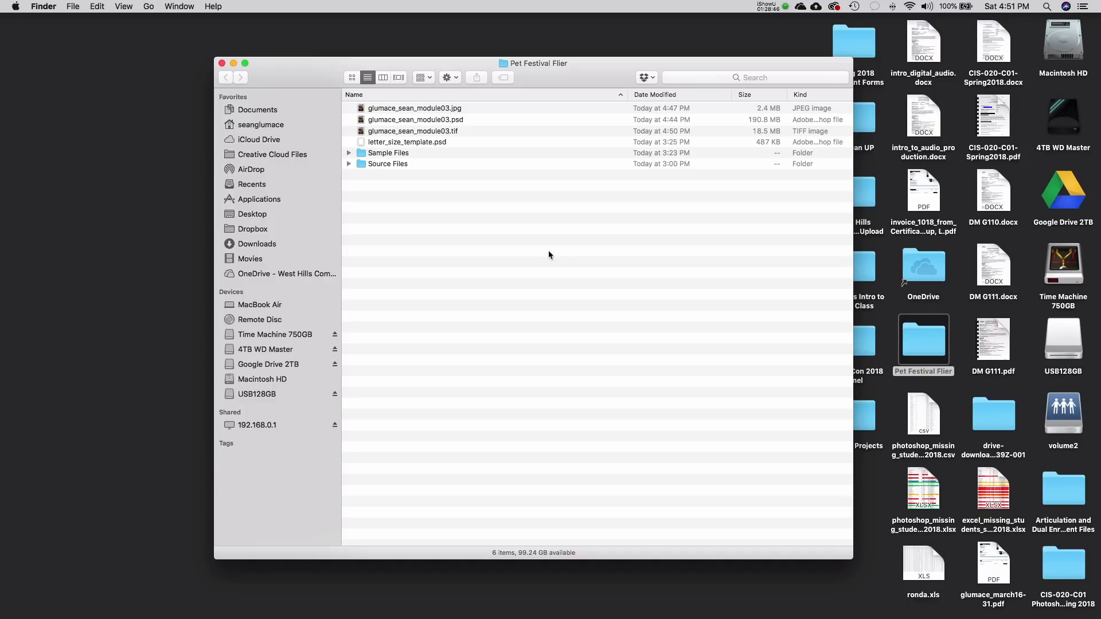
{"action": "left_click", "coordinate": [782, 10]}
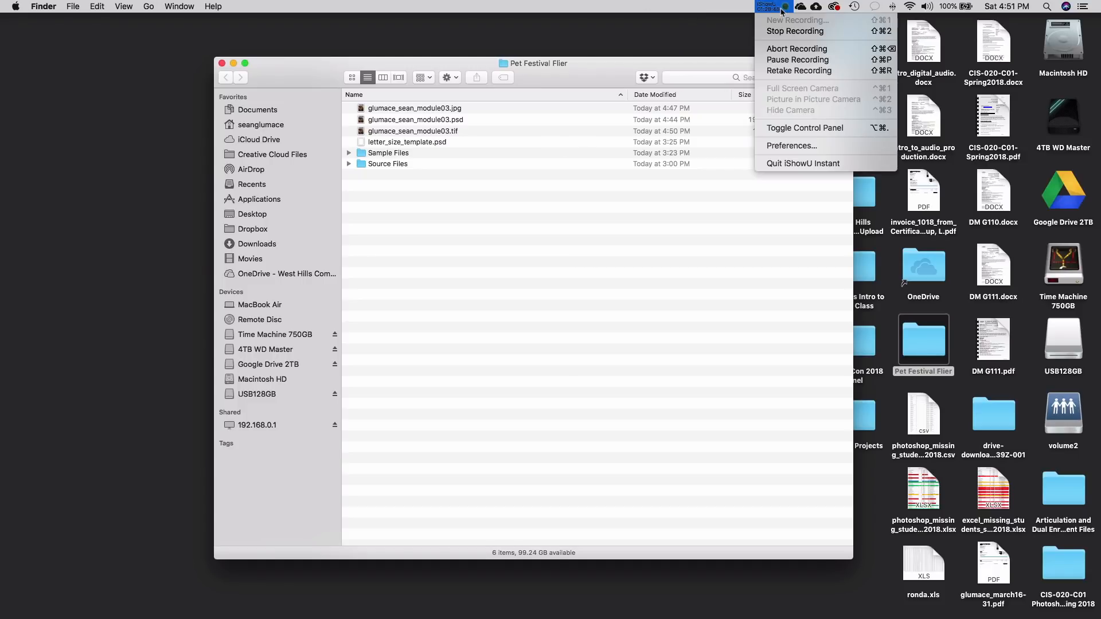